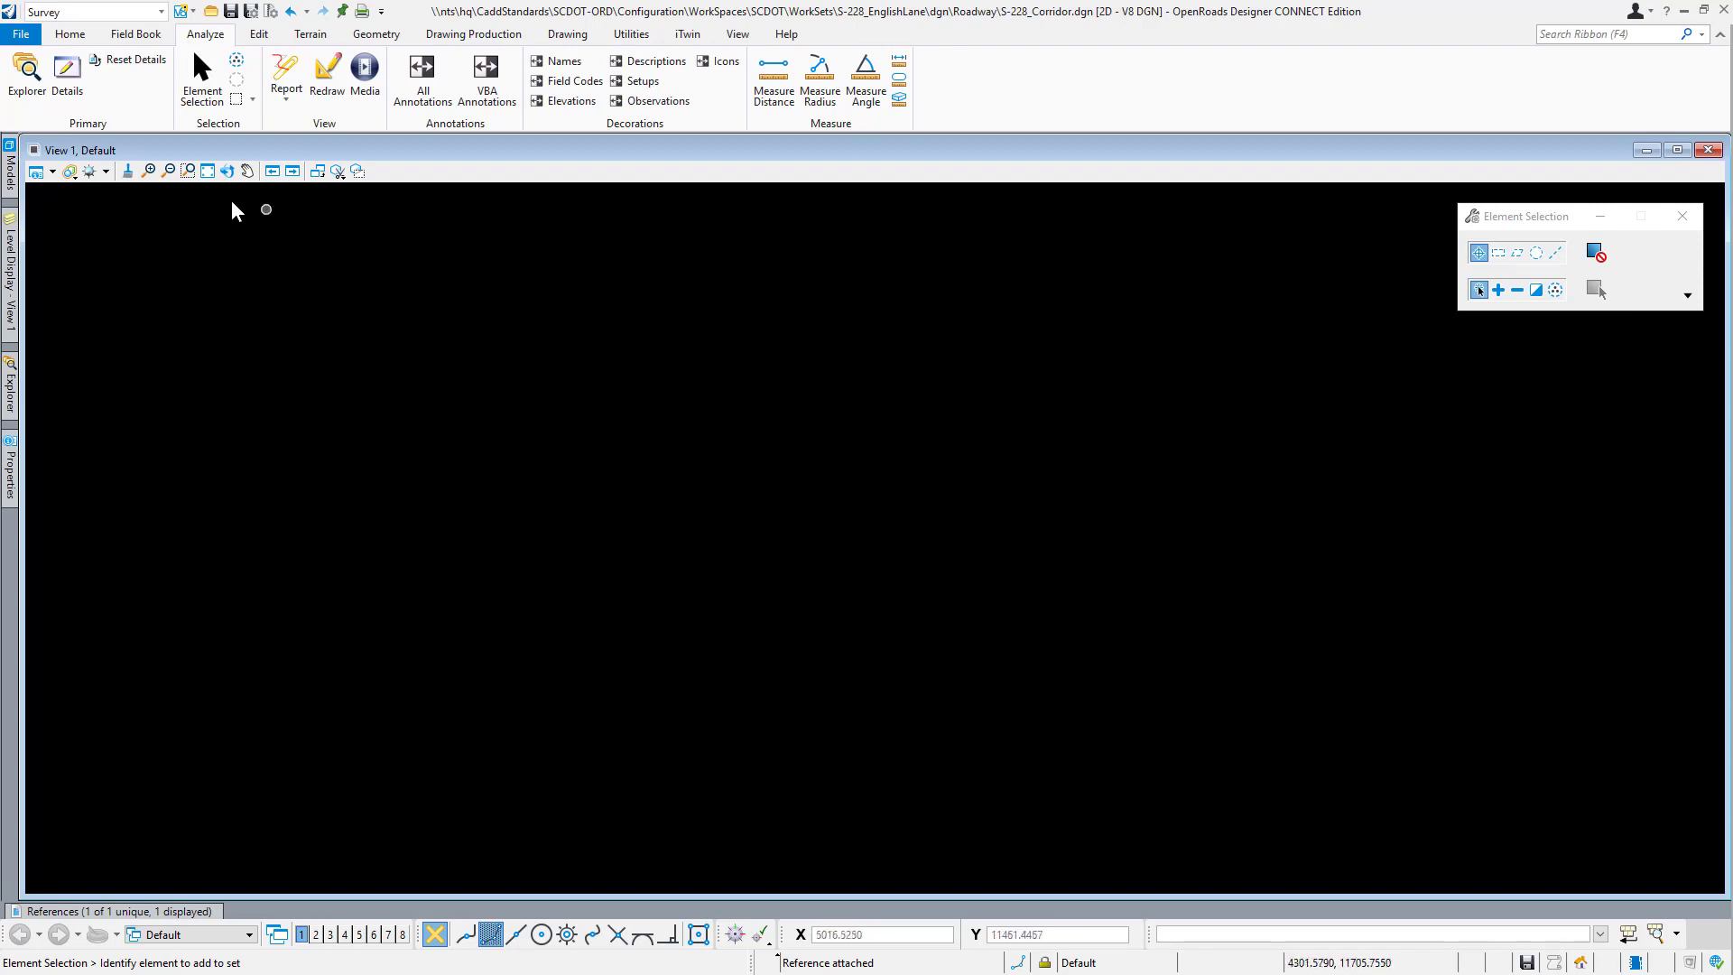
Fit the view to the referenced survey terrain and select its boundary.
{"action": "left_click", "coordinate": [207, 170]}
{"action": "left_click", "coordinate": [202, 82]}
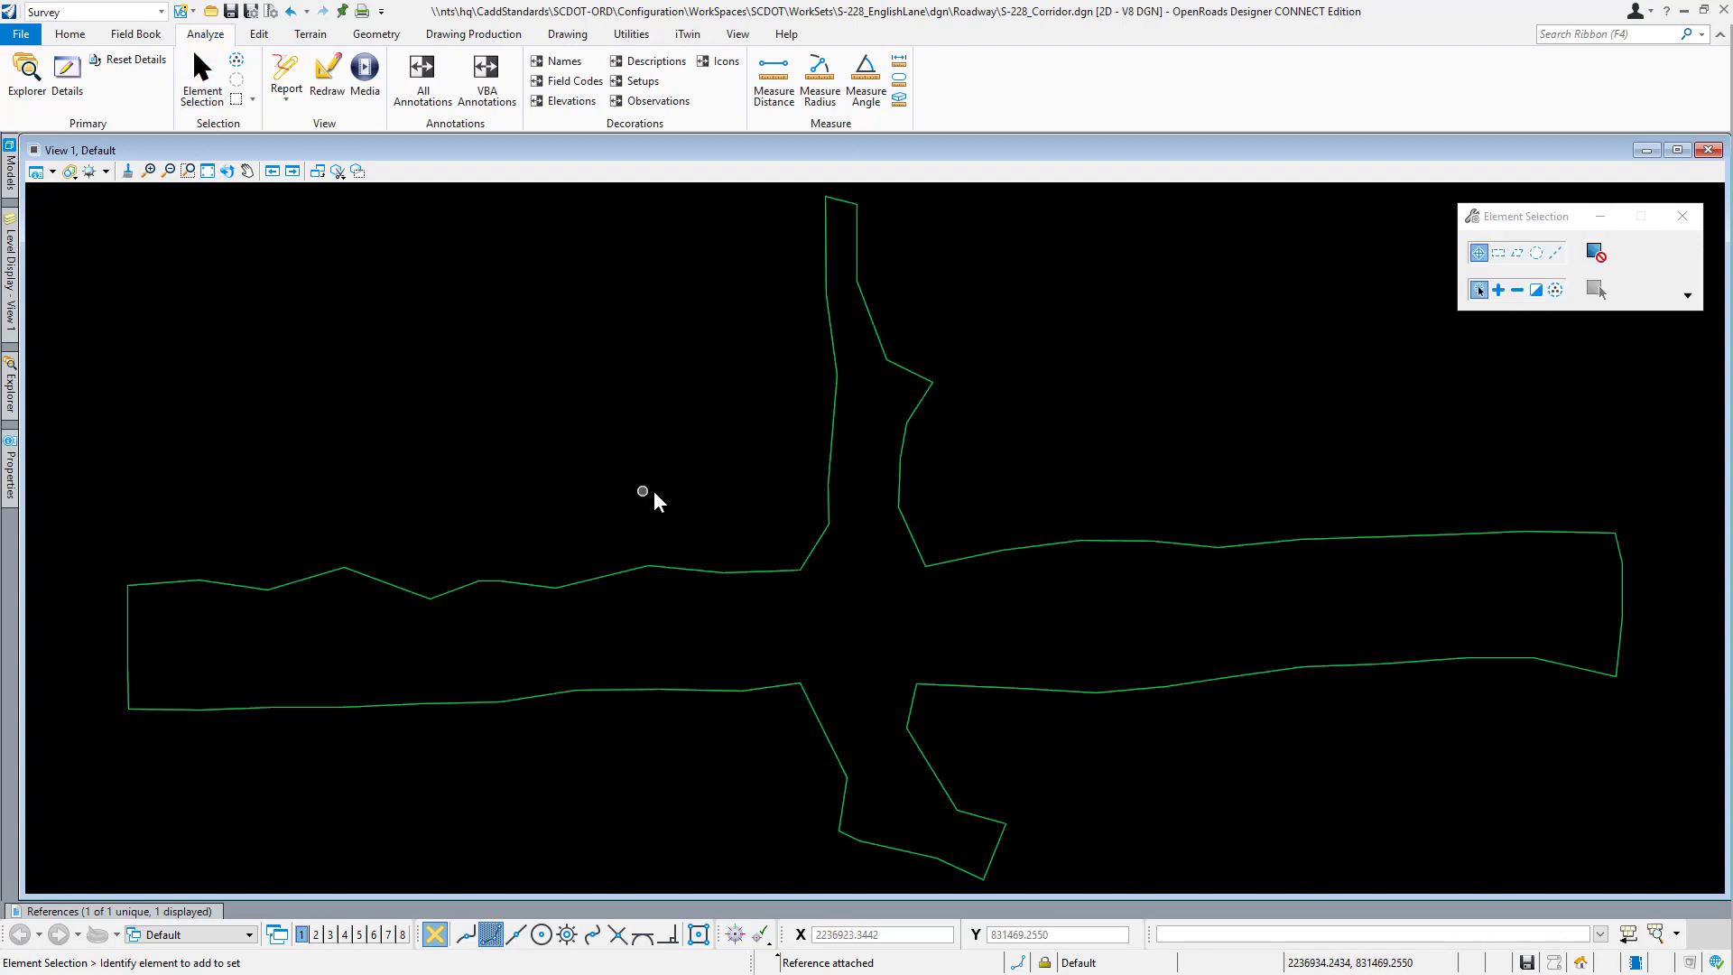
{"action": "left_click", "coordinate": [676, 576]}
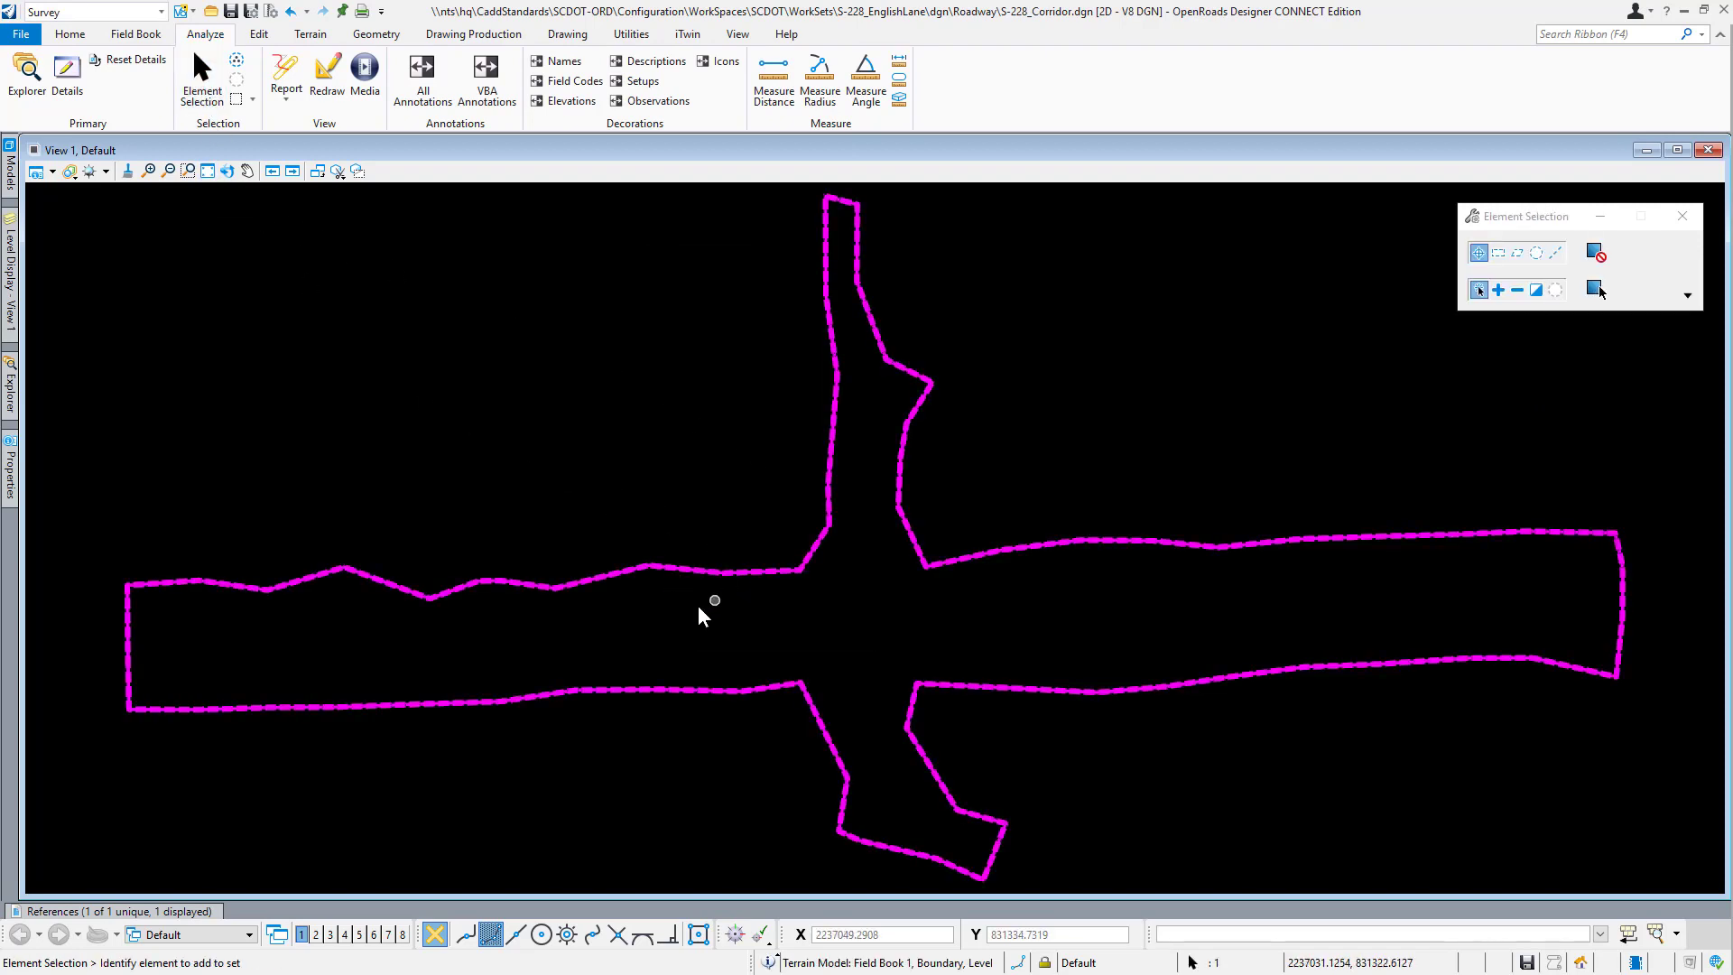
Review the level display of the attached survey reference S-228_Survey.dgn.
{"action": "left_click", "coordinate": [11, 271]}
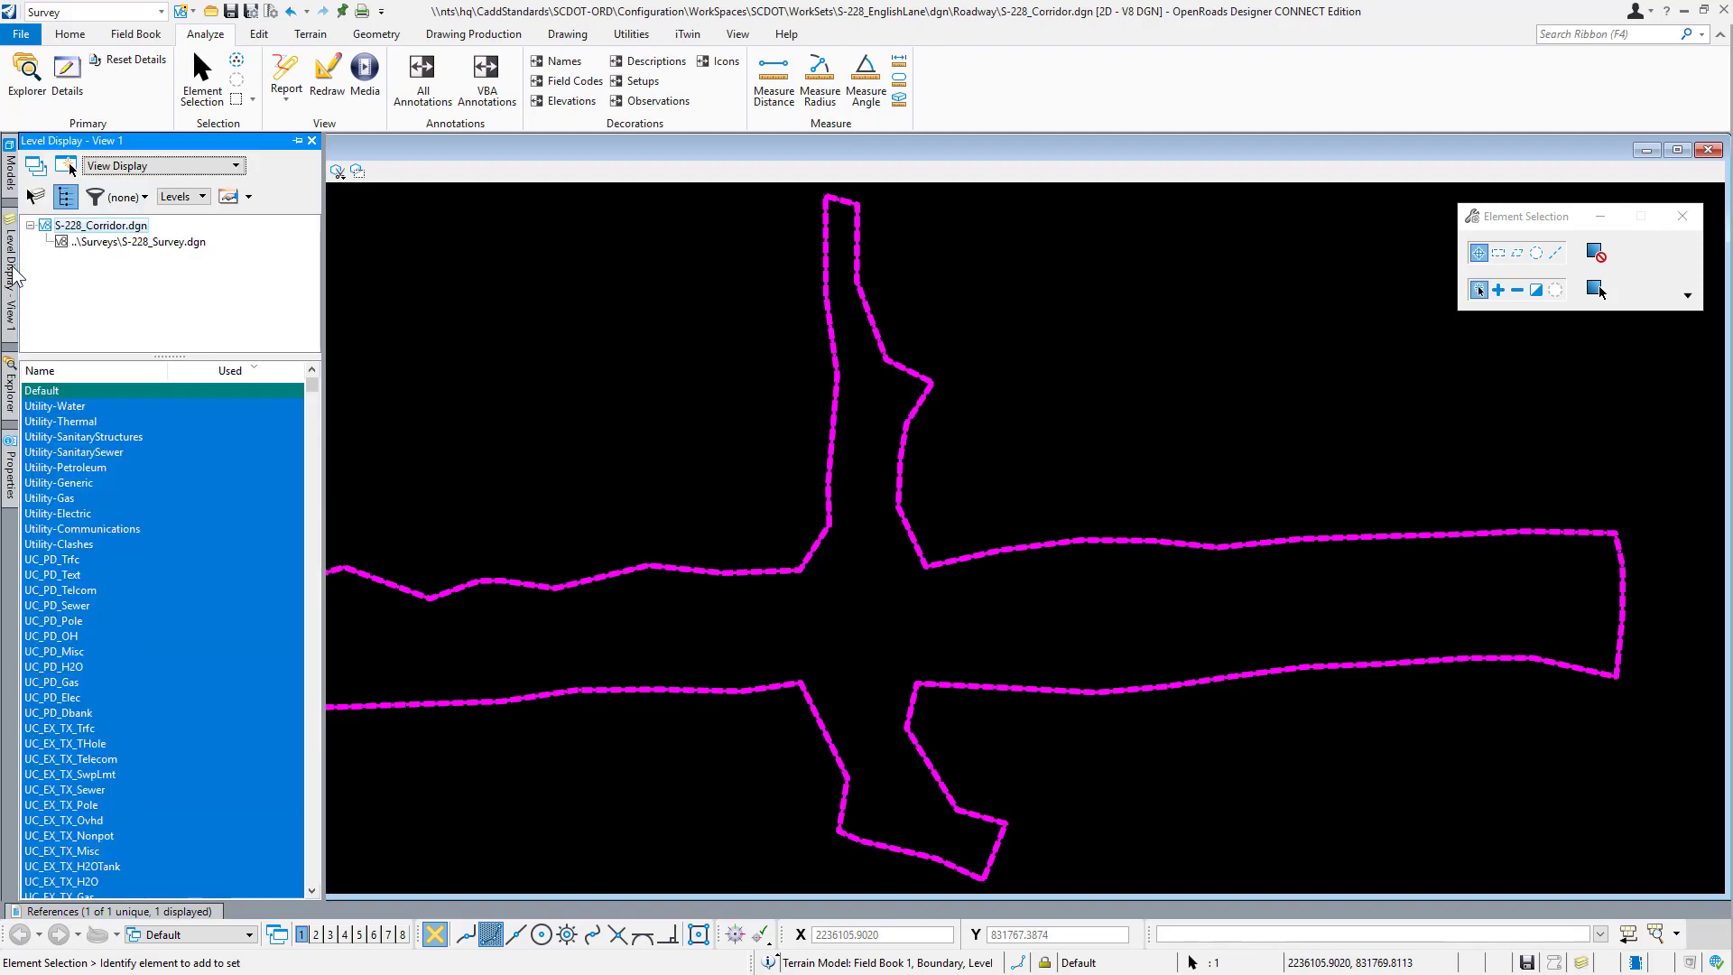
{"action": "left_click", "coordinate": [140, 242]}
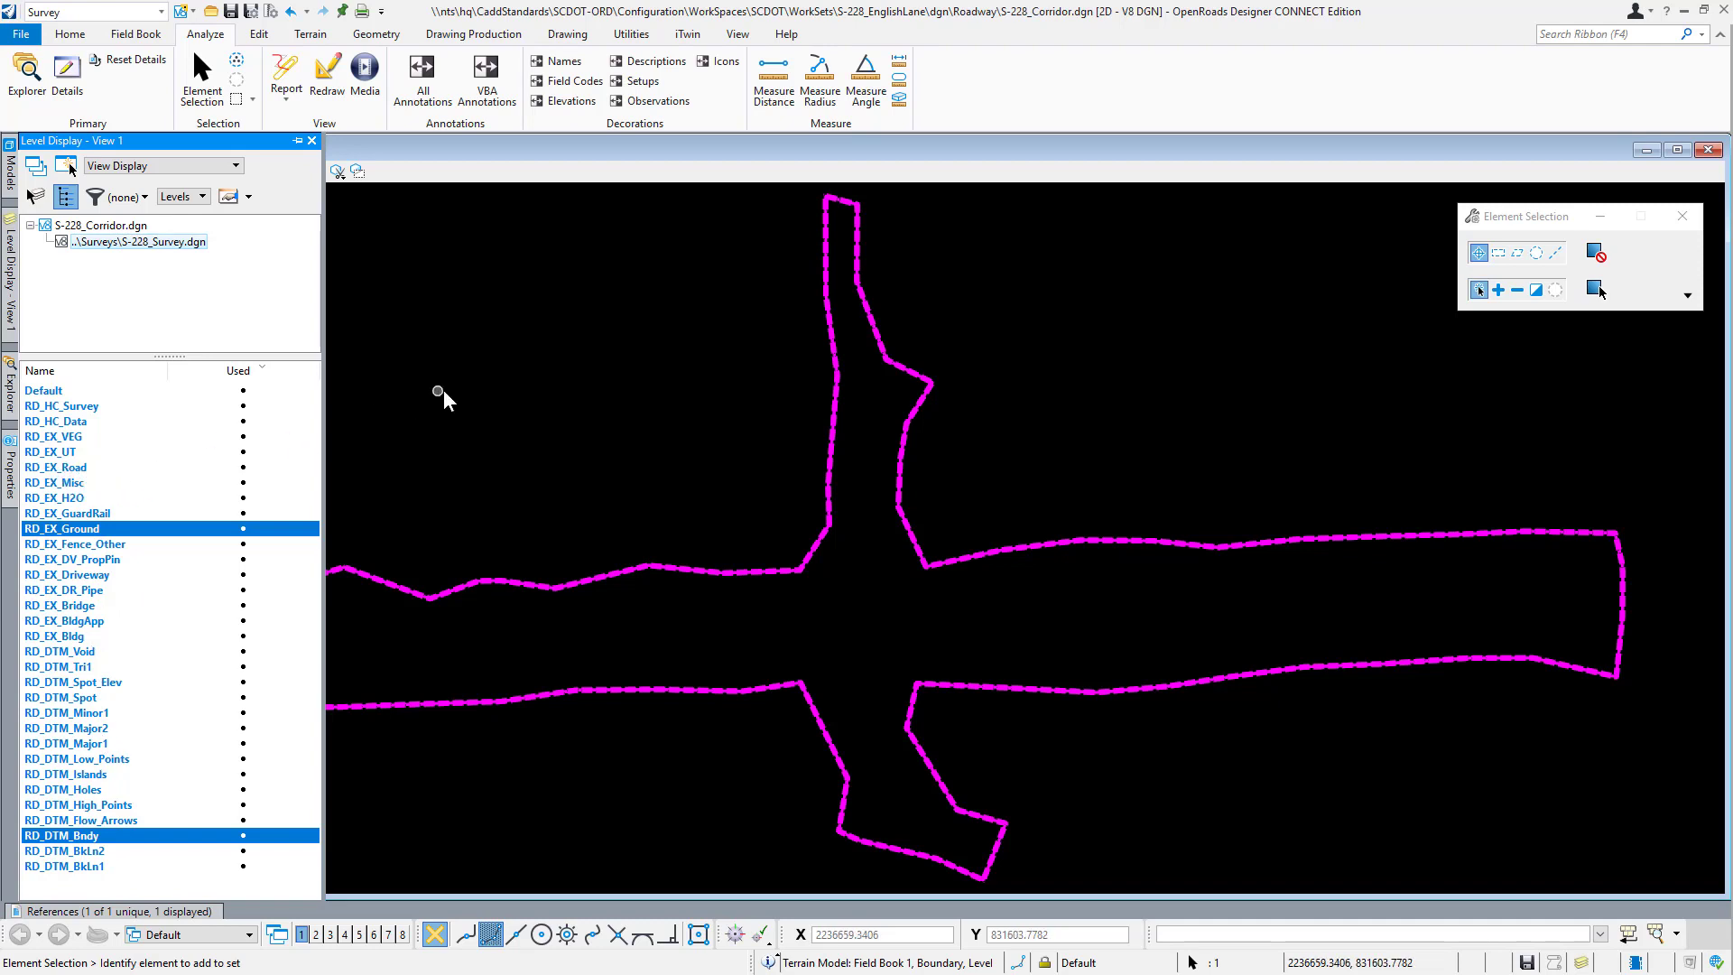
{"action": "left_click", "coordinate": [305, 580]}
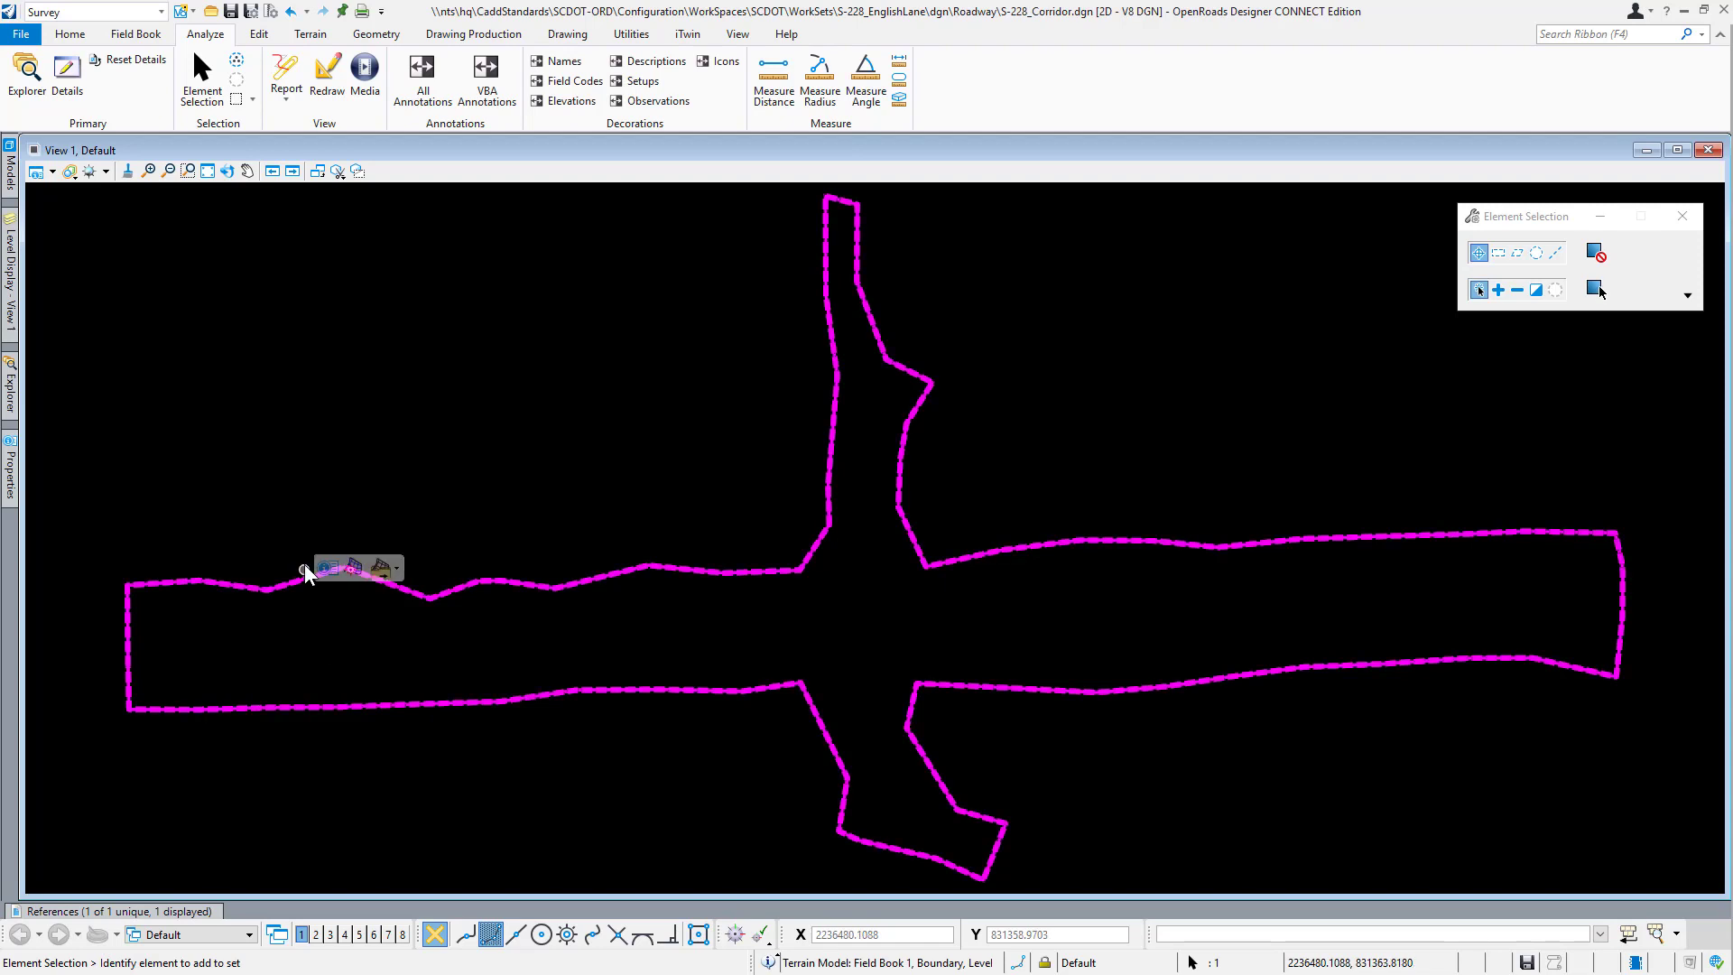
Set the selected survey terrain as the active terrain model, clear the selection and check the file's list of models.
{"action": "left_click", "coordinate": [356, 572]}
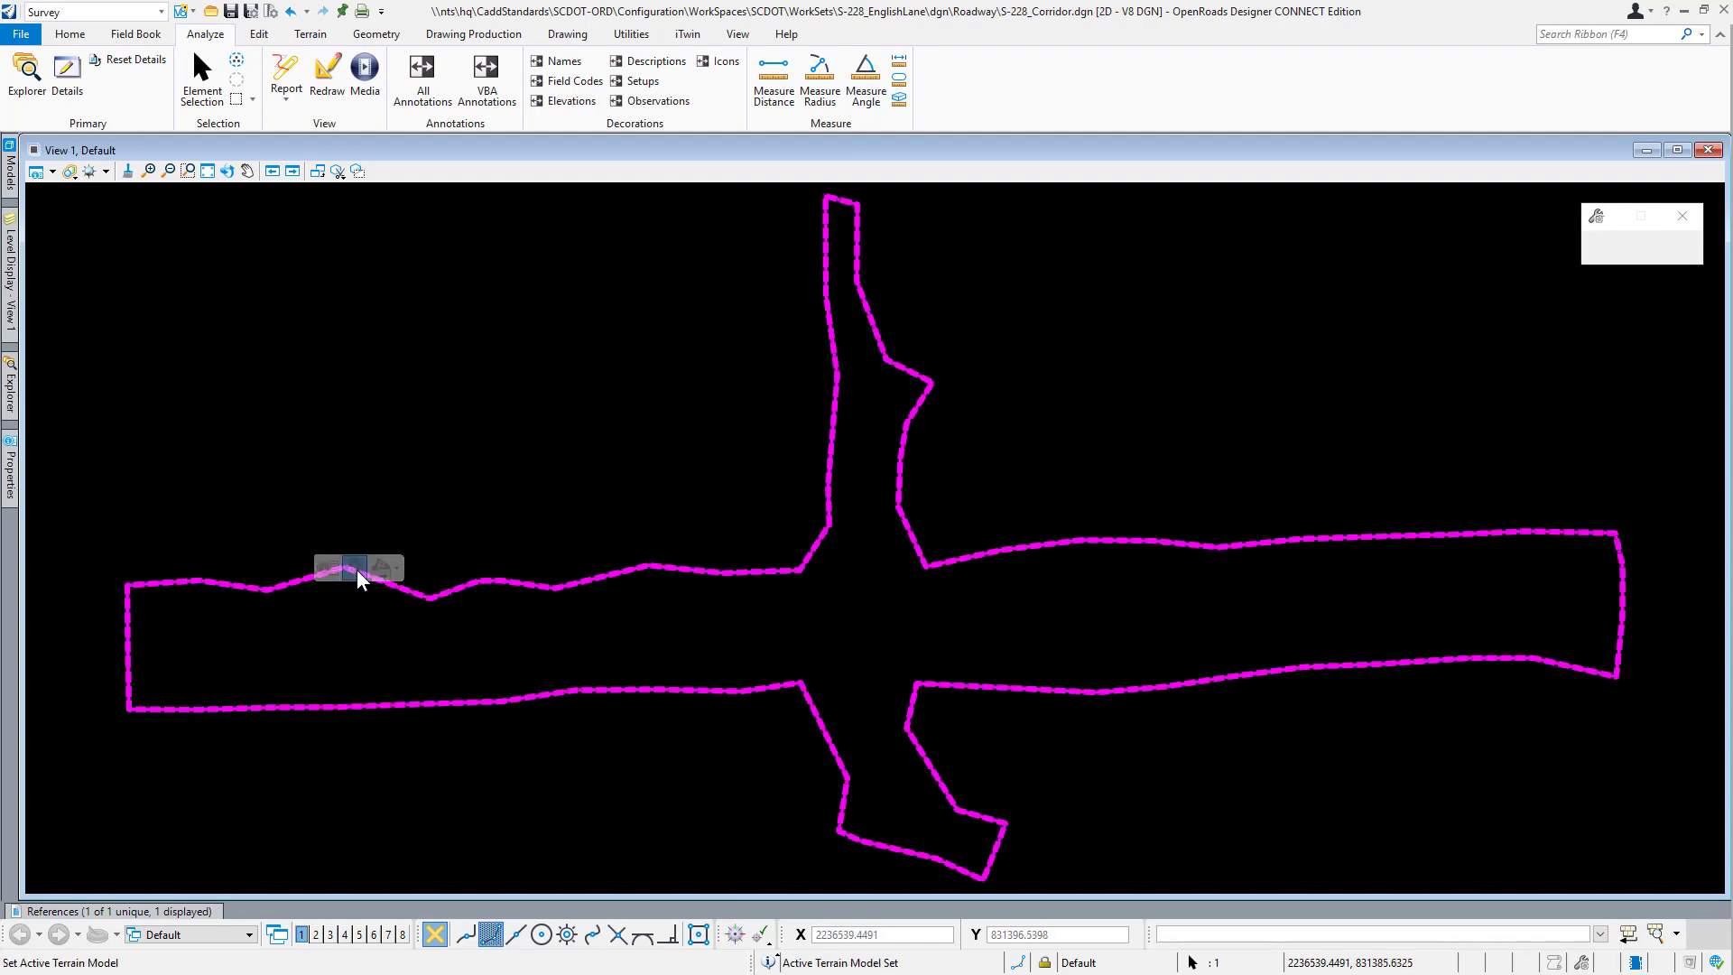
{"action": "left_click", "coordinate": [357, 502]}
{"action": "mouse_move", "coordinate": [11, 173]}
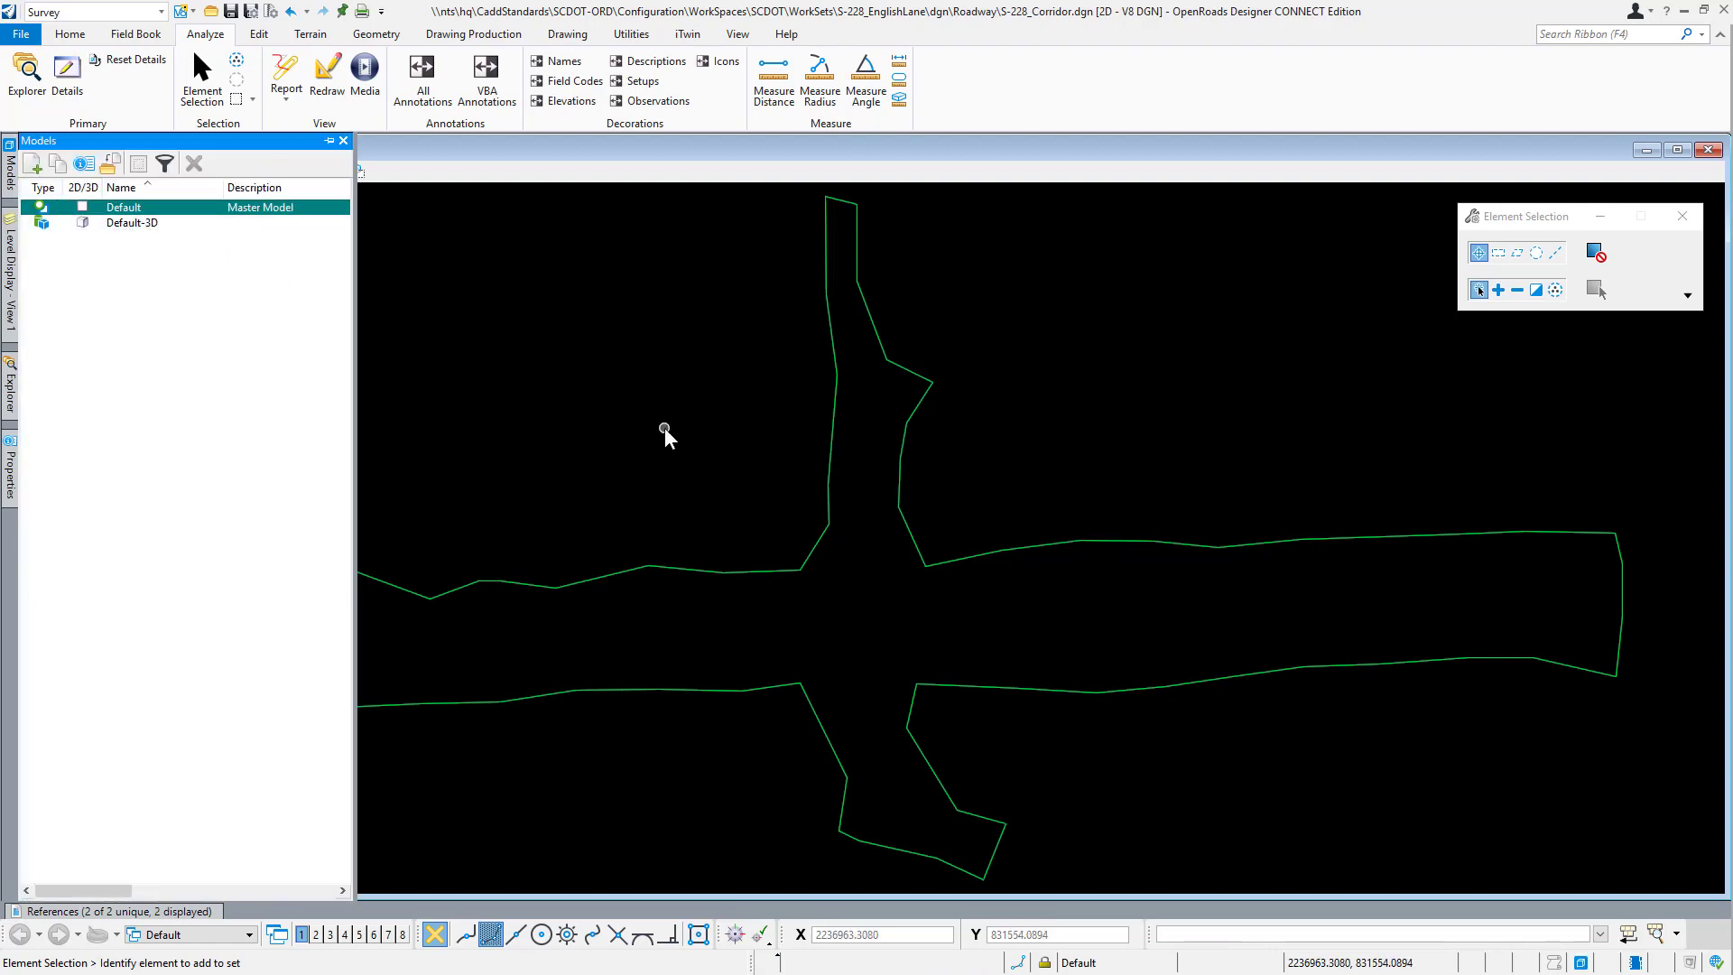
Attach S-228_Alignment.dgn from the Roadway folder as a reference, using the Interactive attachment method.
{"action": "mouse_move", "coordinate": [203, 910]}
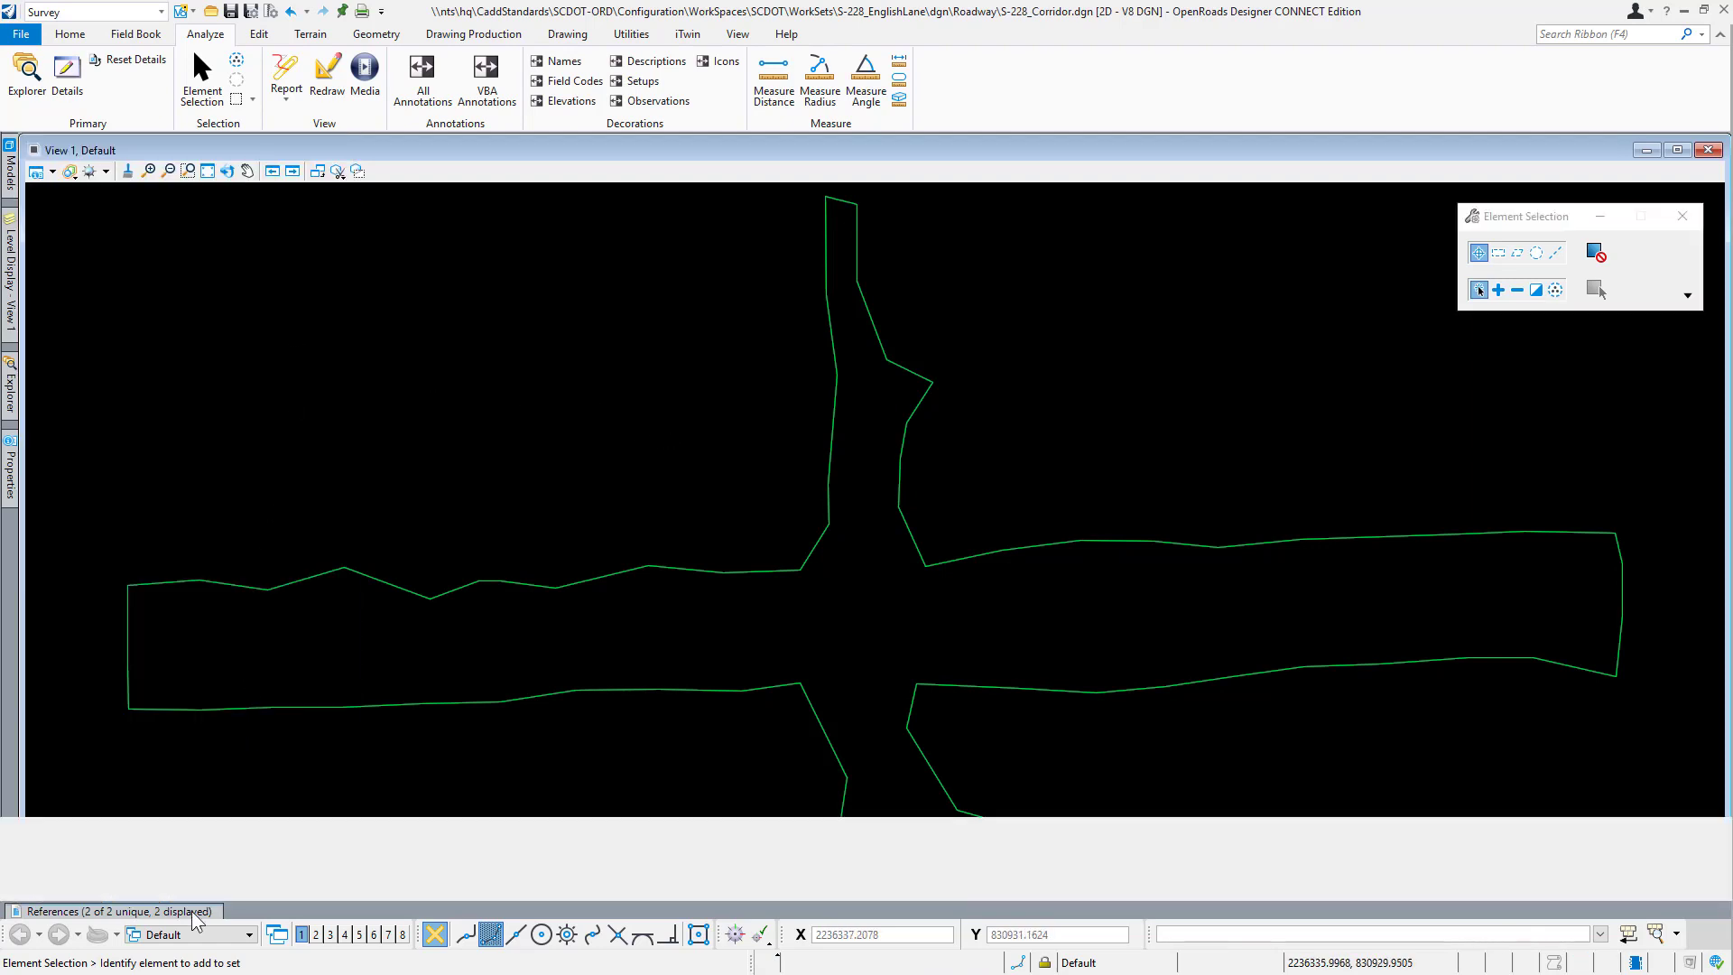
{"action": "left_click", "coordinate": [55, 692]}
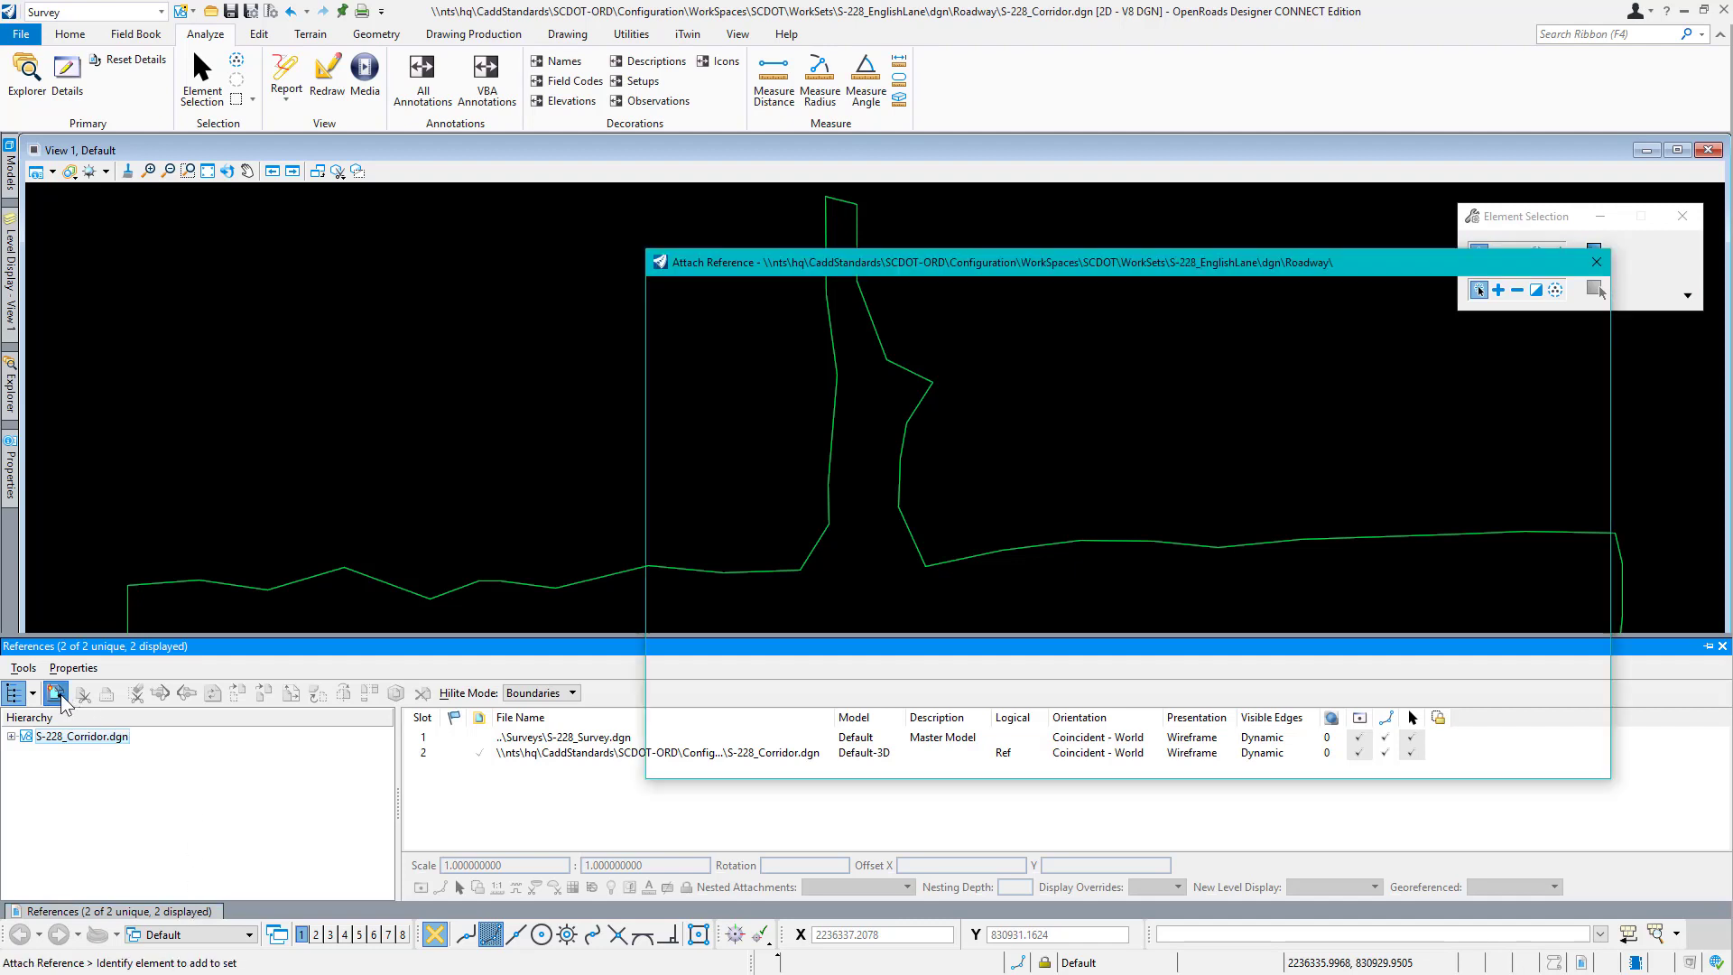
{"action": "left_click", "coordinate": [806, 373]}
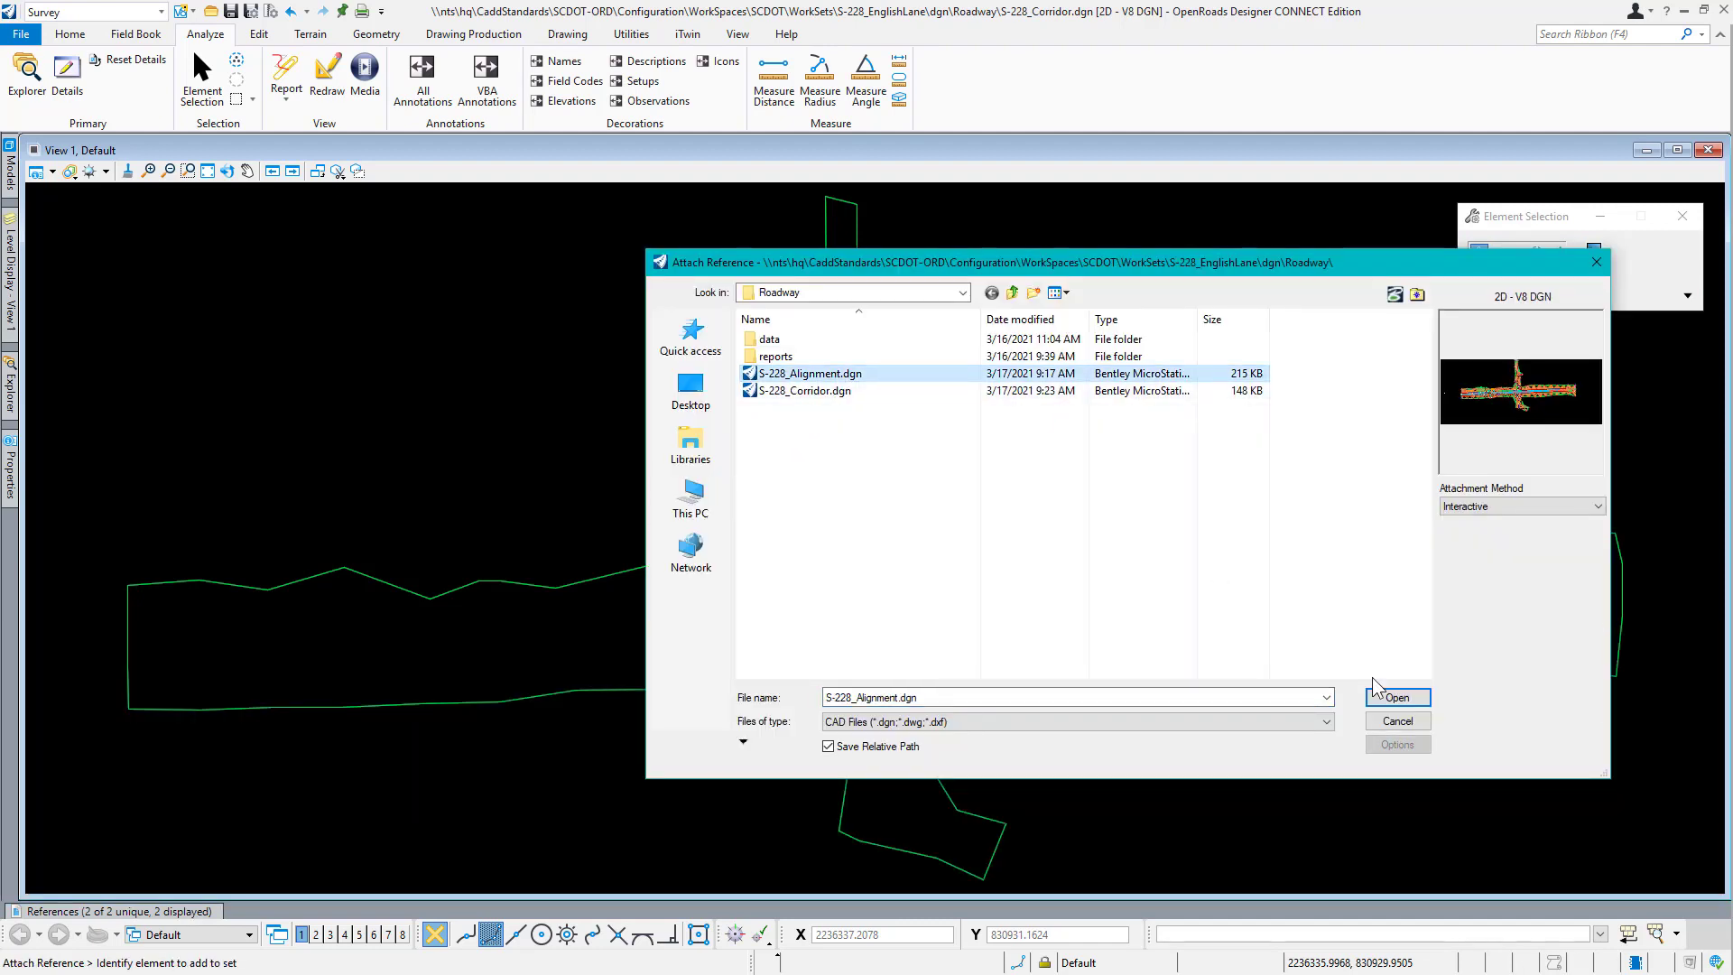
{"action": "left_click", "coordinate": [1398, 698]}
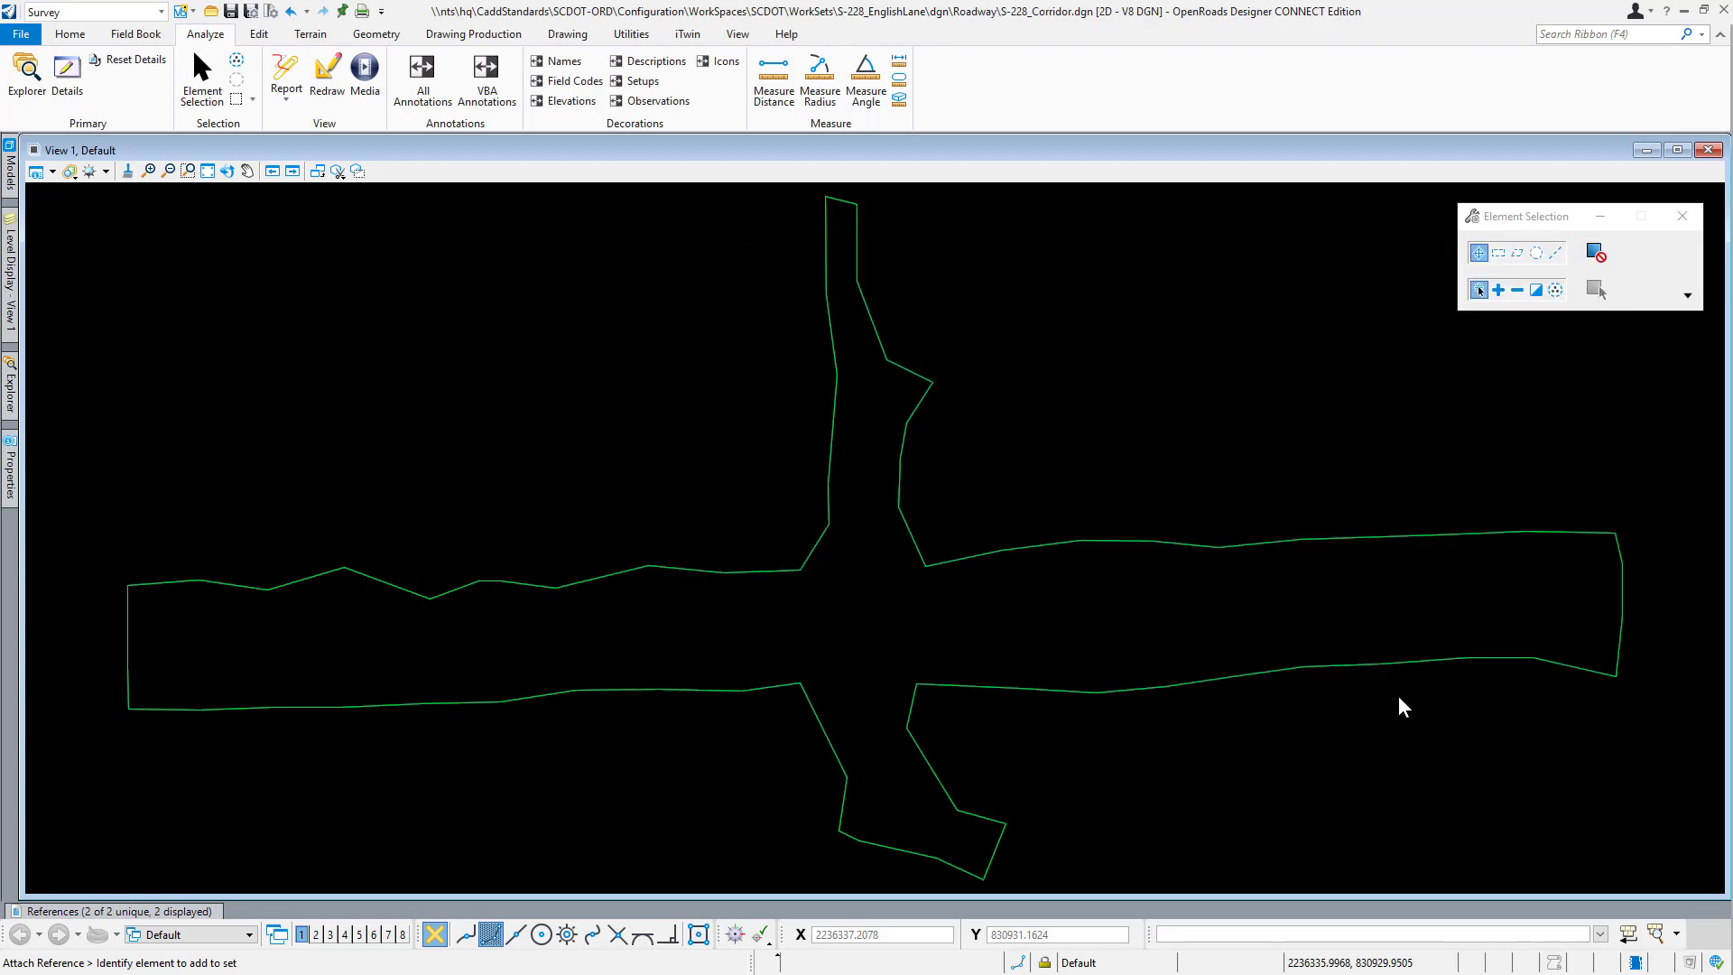
{"action": "left_click", "coordinate": [1190, 805]}
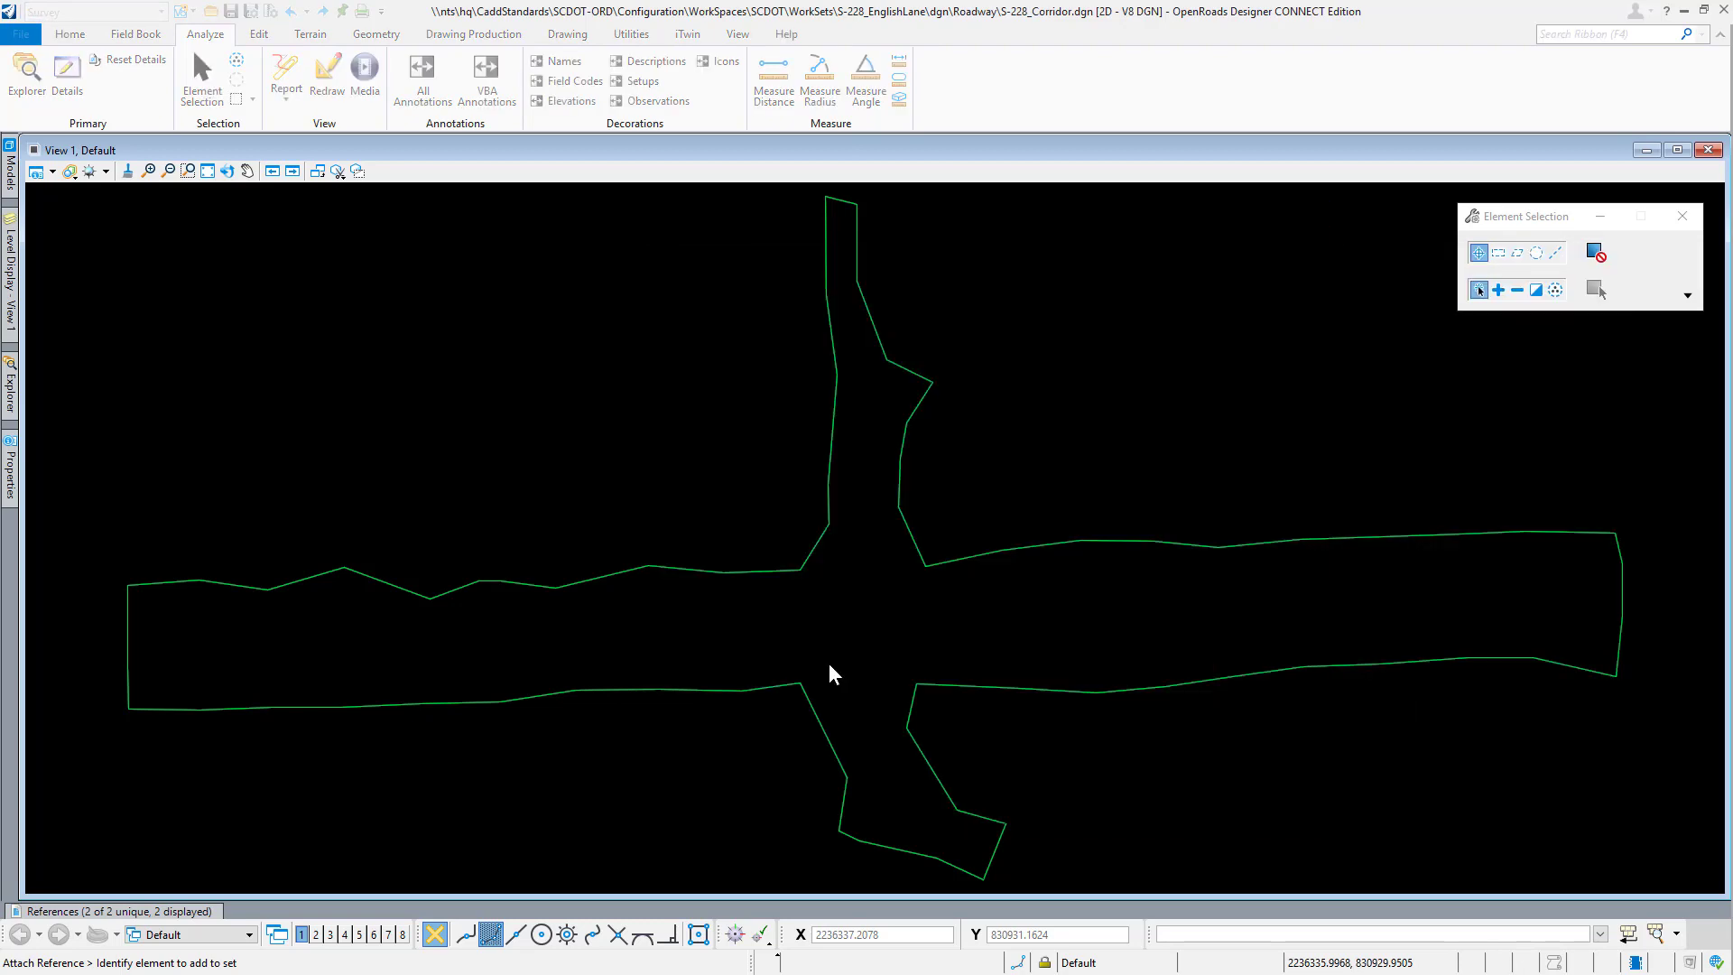
{"action": "mouse_move", "coordinate": [834, 634]}
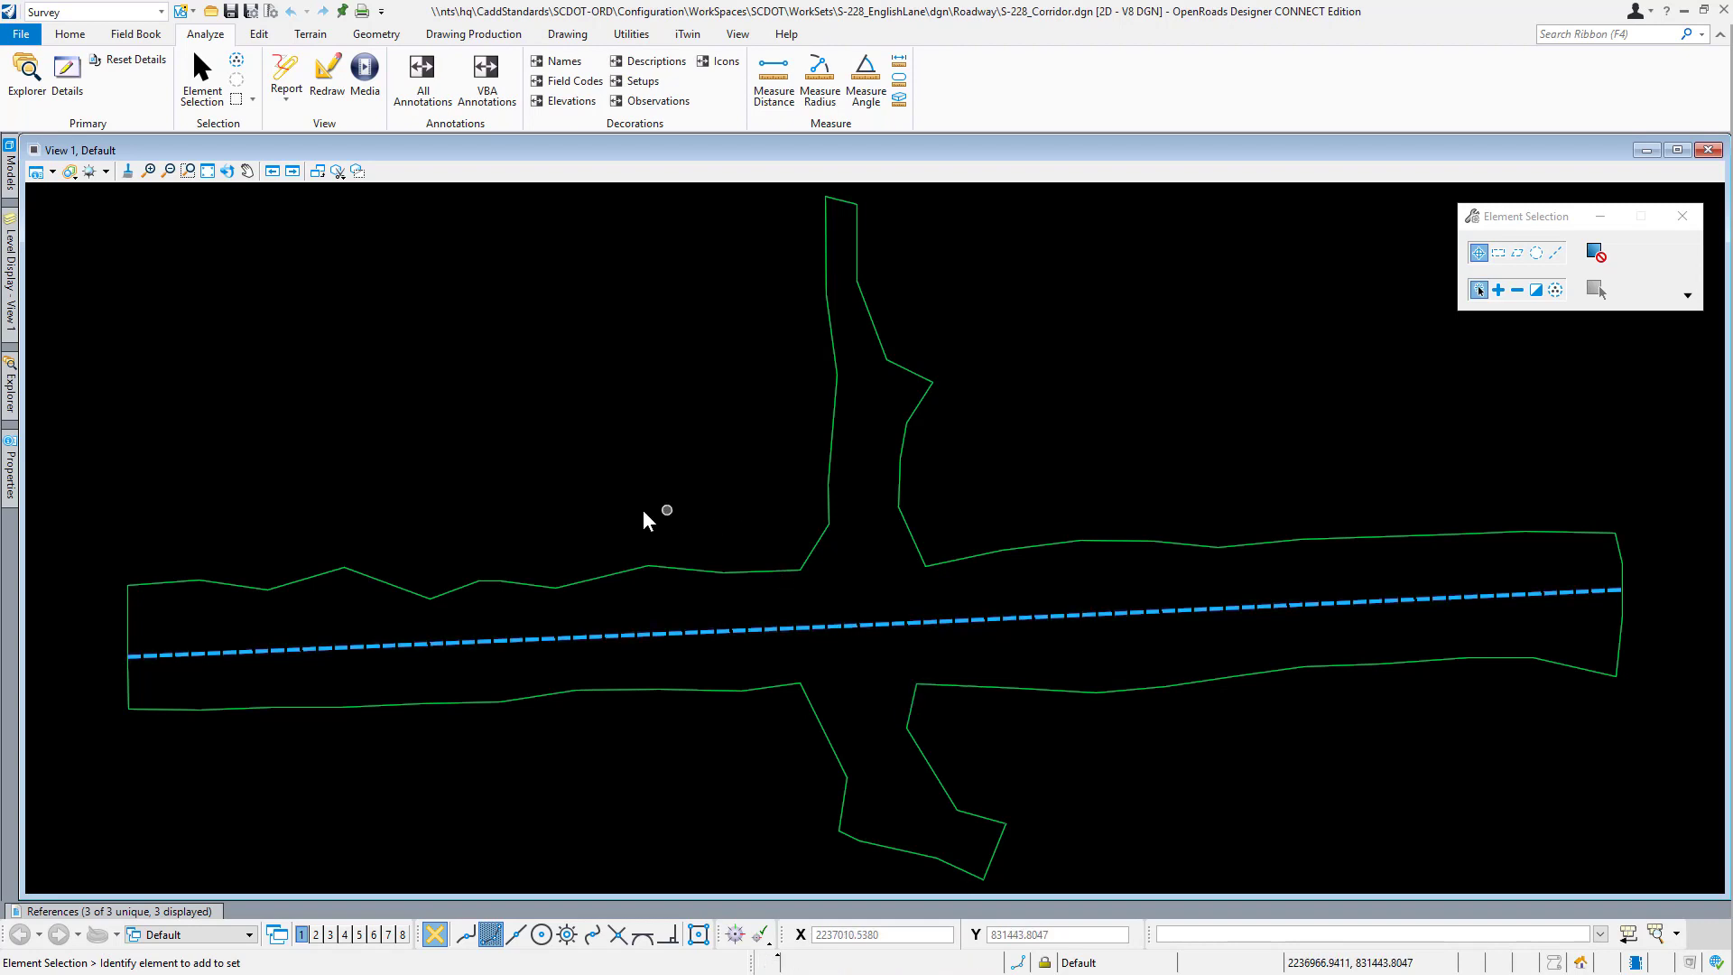
{"action": "scroll", "coordinate": [553, 503], "scroll_direction": "down", "scroll_amount": 1}
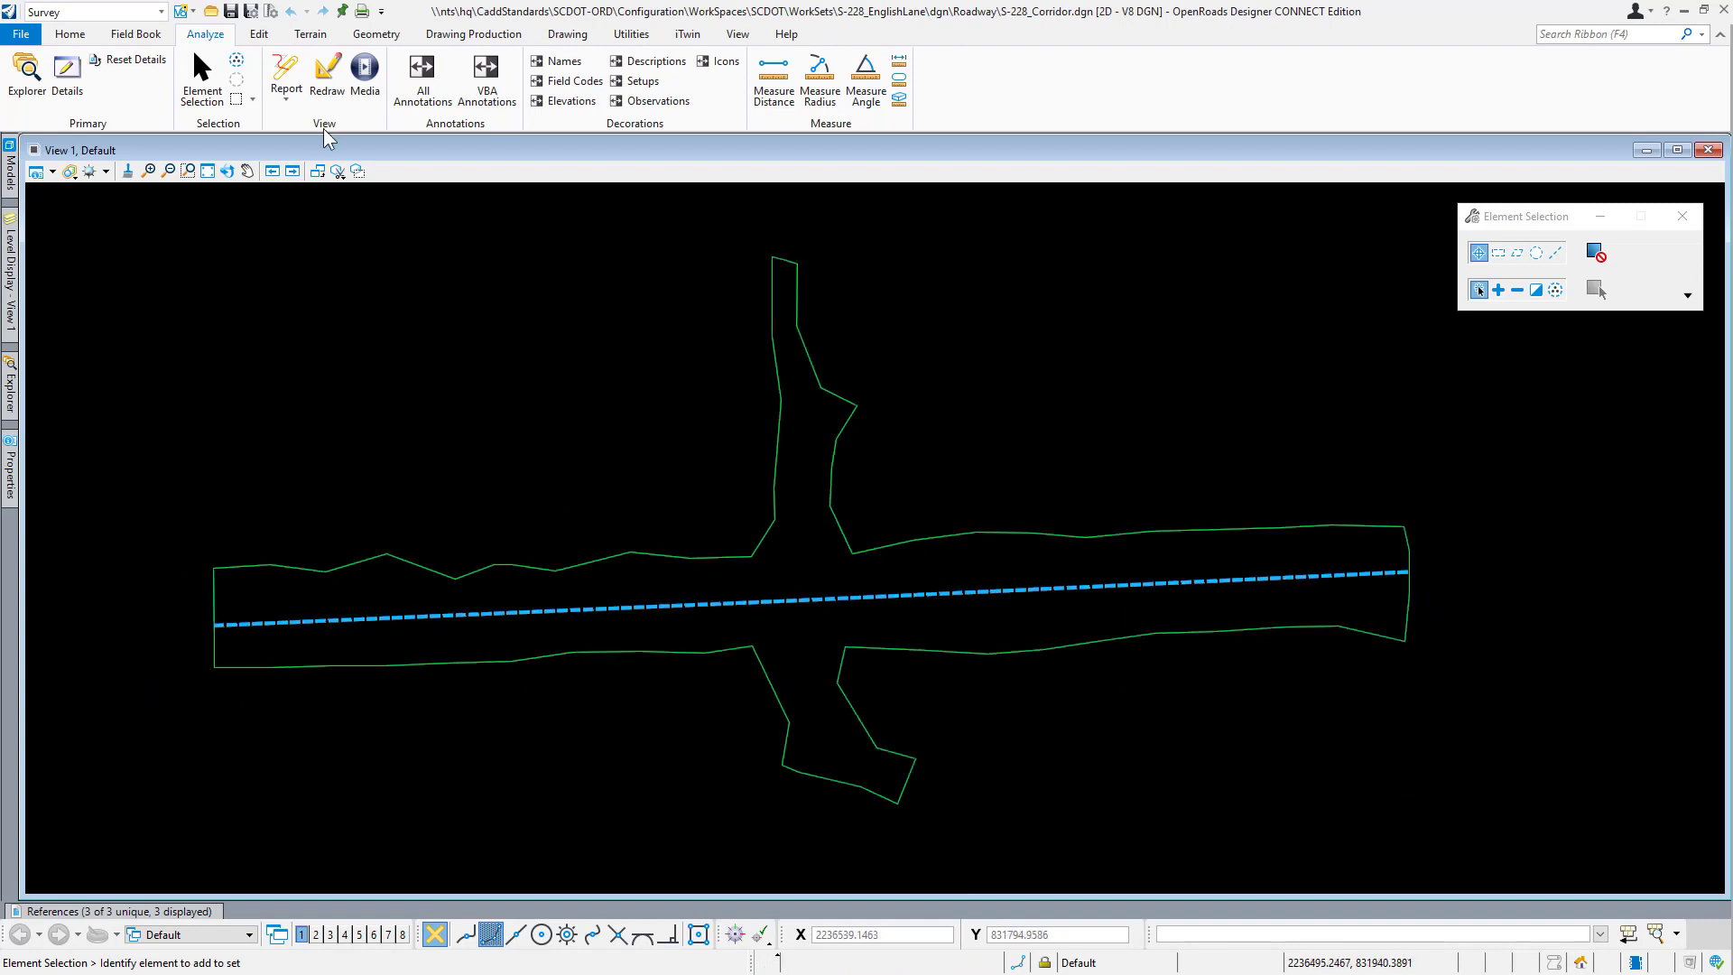
Switch the workflow to OpenRoads Modeling and open the Create Template editor for corridors.
{"action": "left_click", "coordinate": [150, 17]}
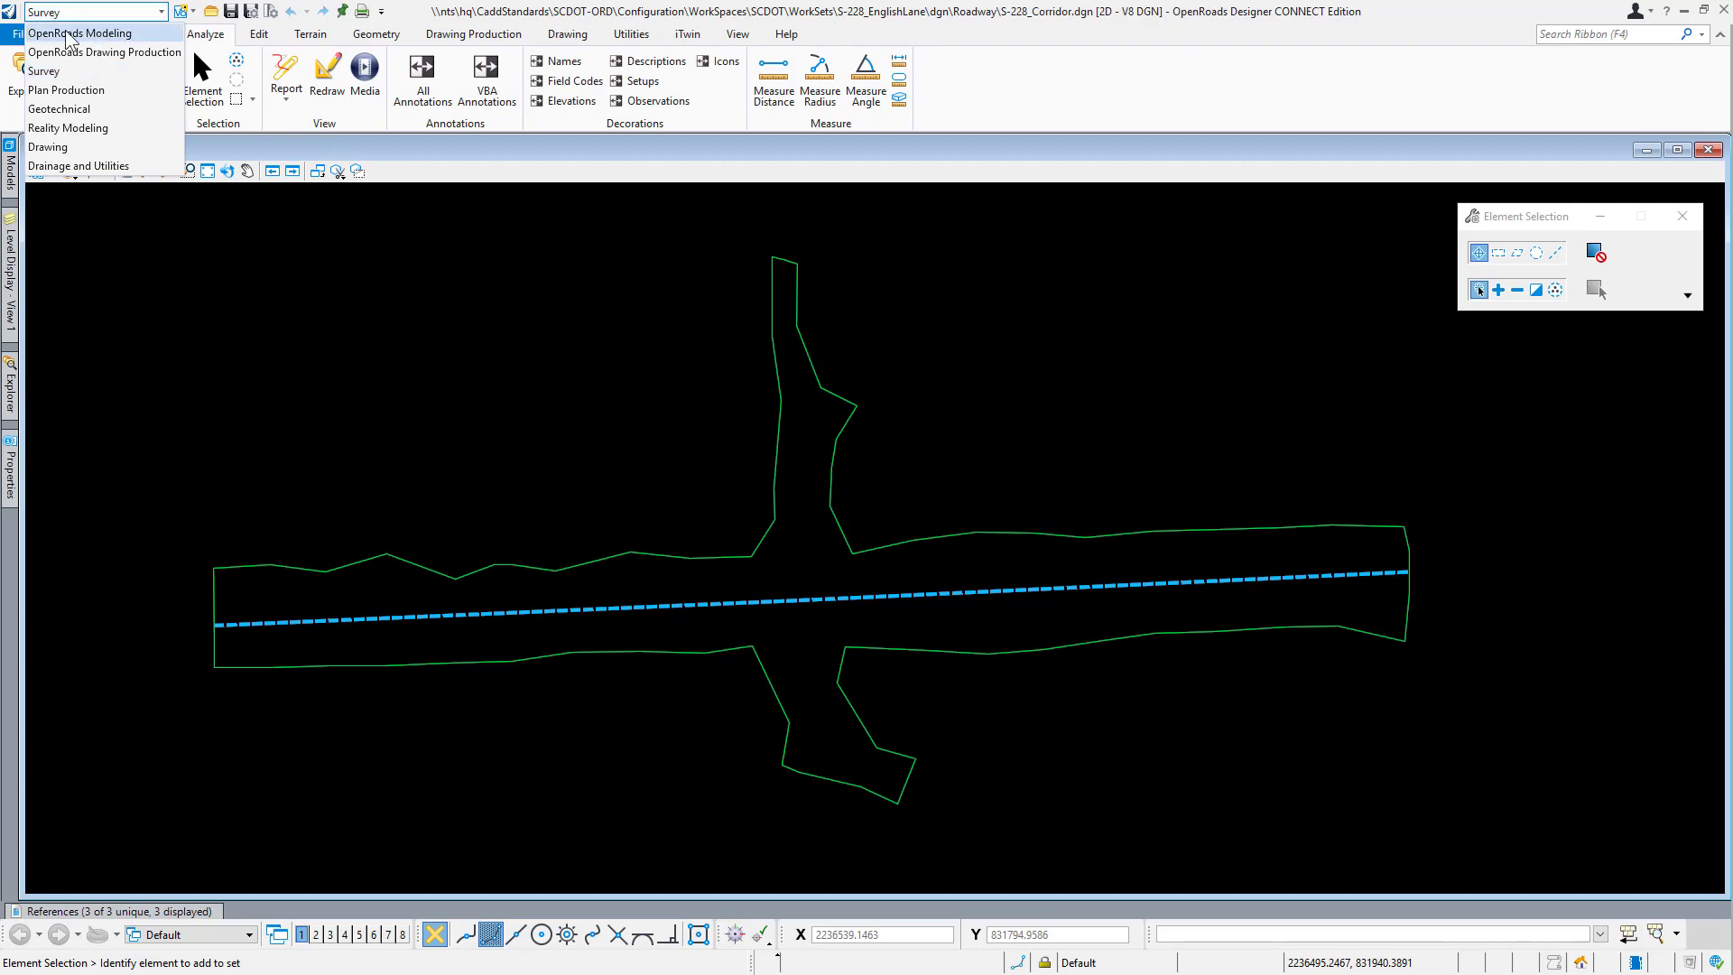
{"action": "left_click", "coordinate": [109, 34]}
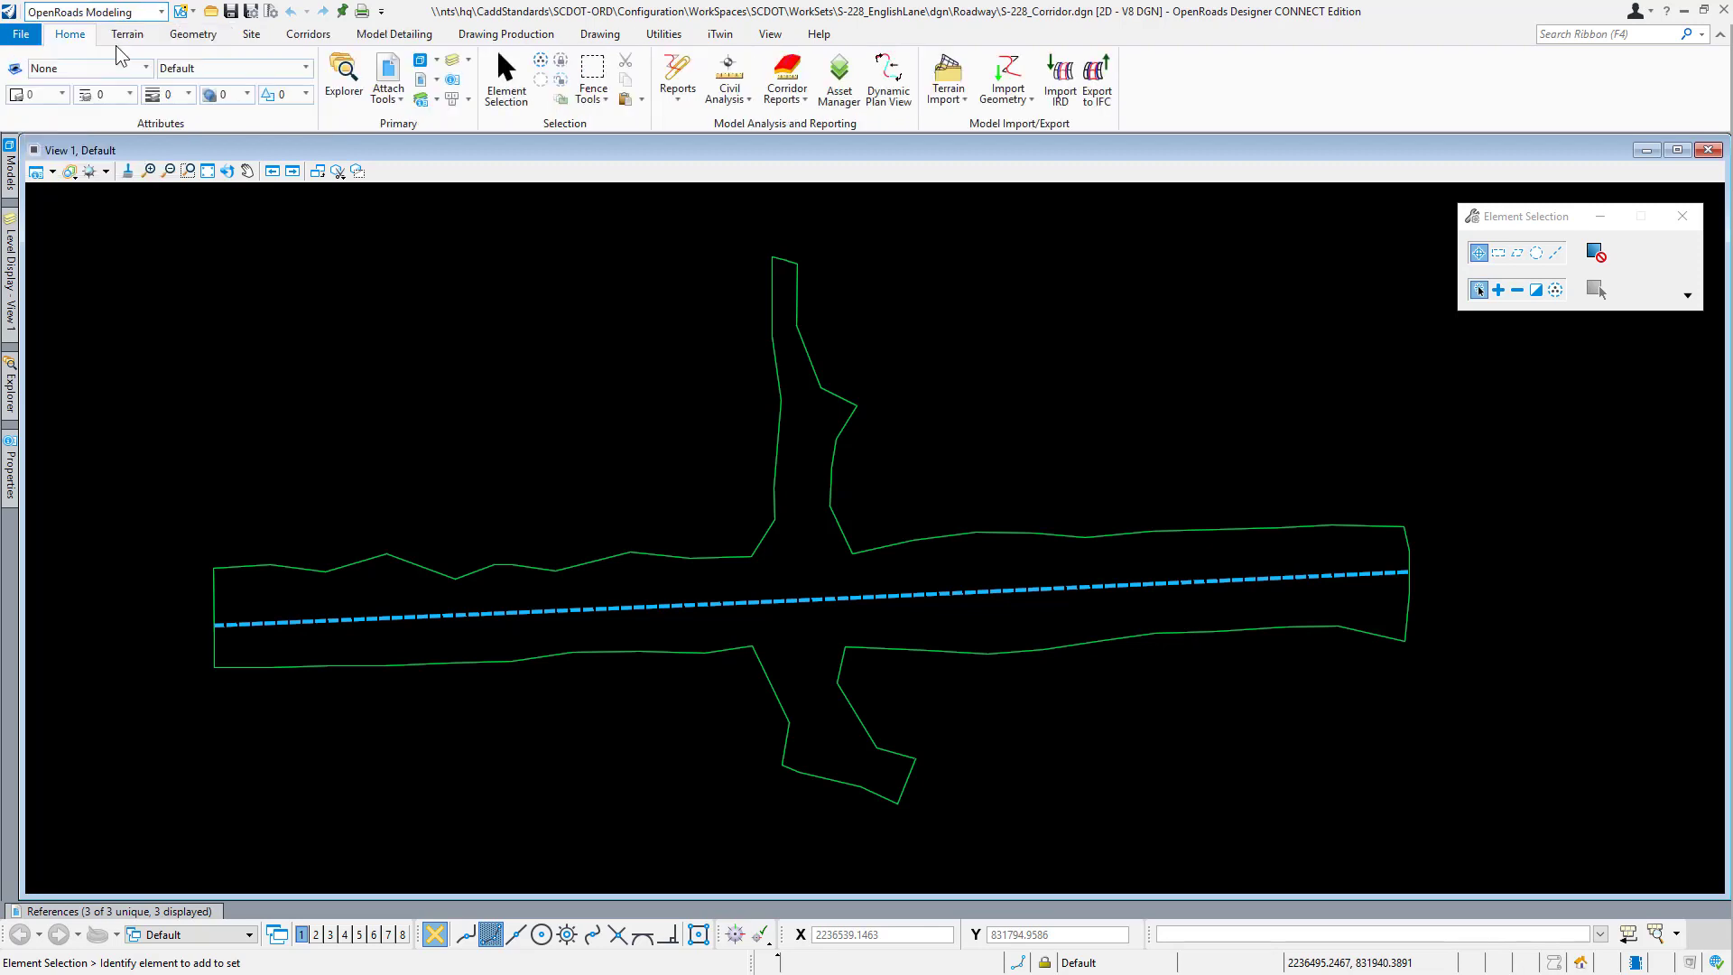
{"action": "left_click", "coordinate": [308, 34]}
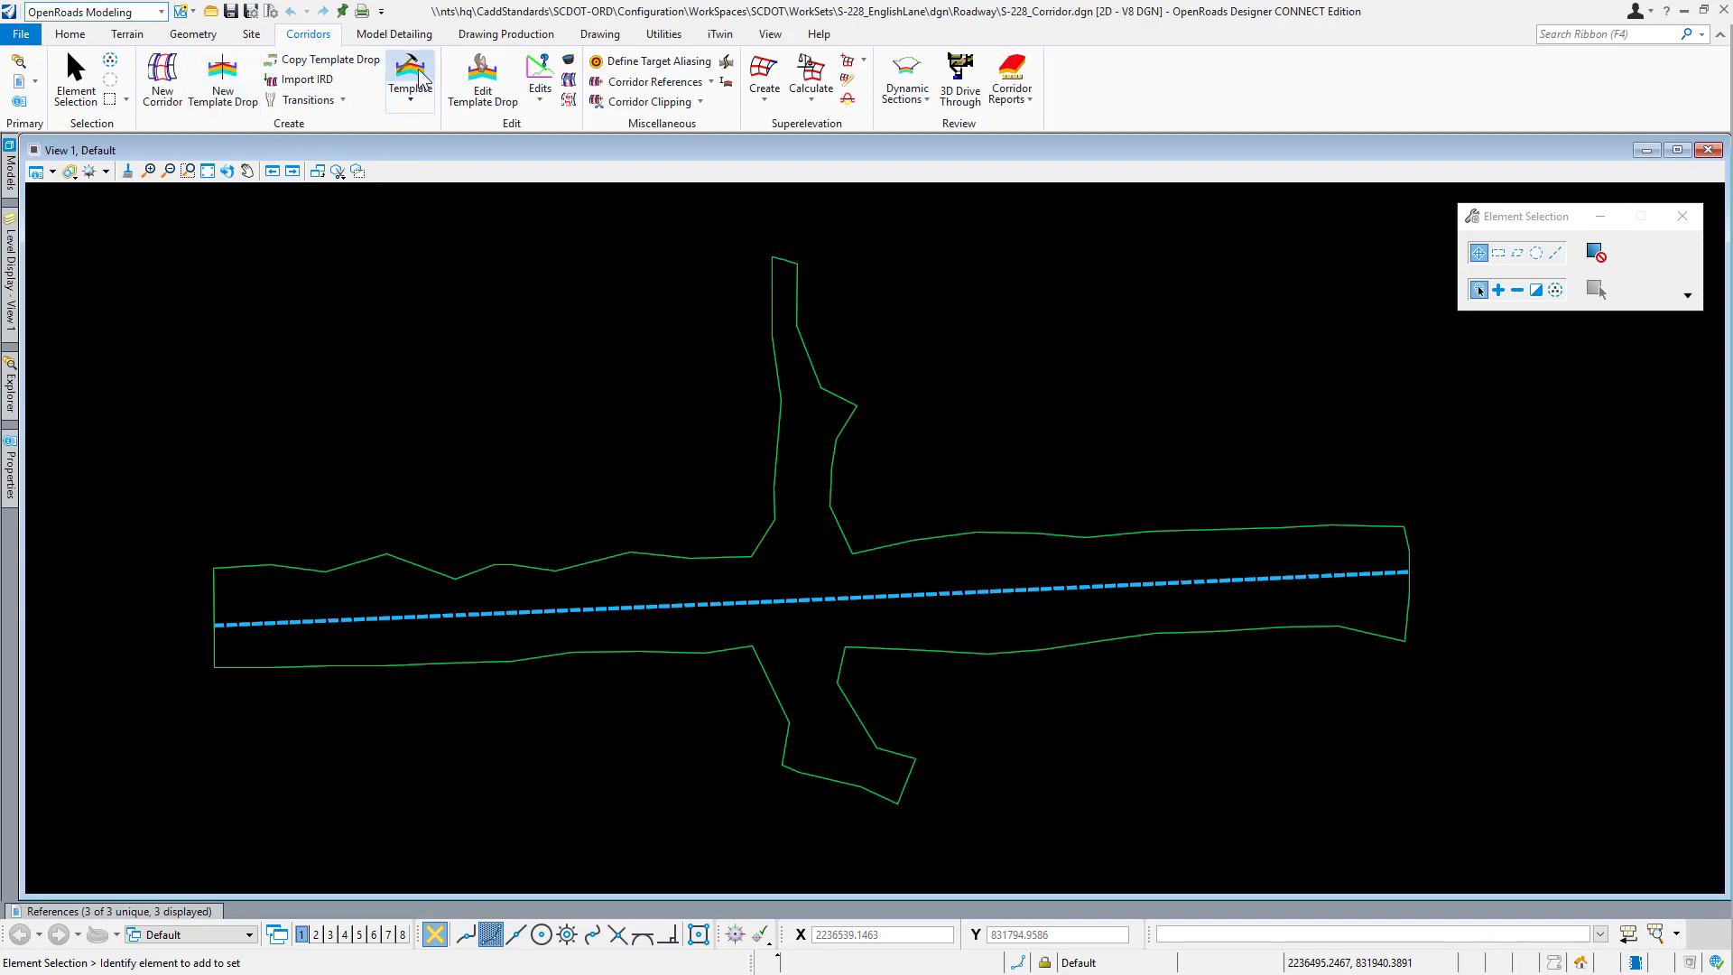
{"action": "left_click", "coordinate": [413, 100]}
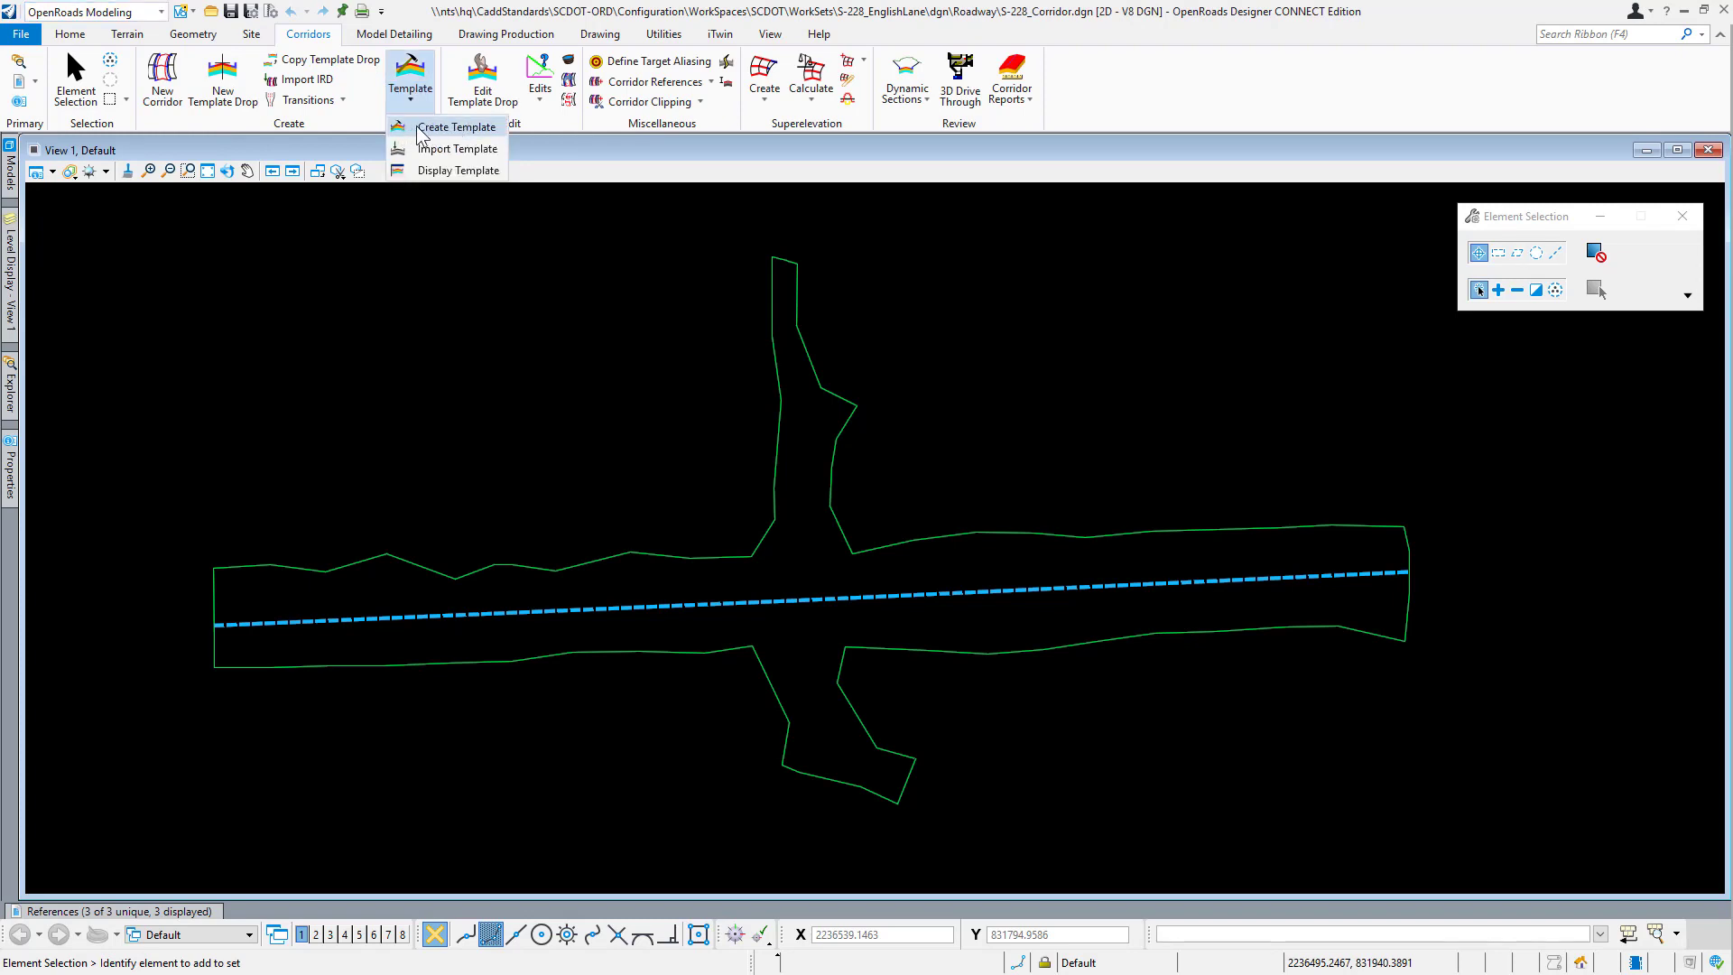
{"action": "left_click", "coordinate": [469, 129]}
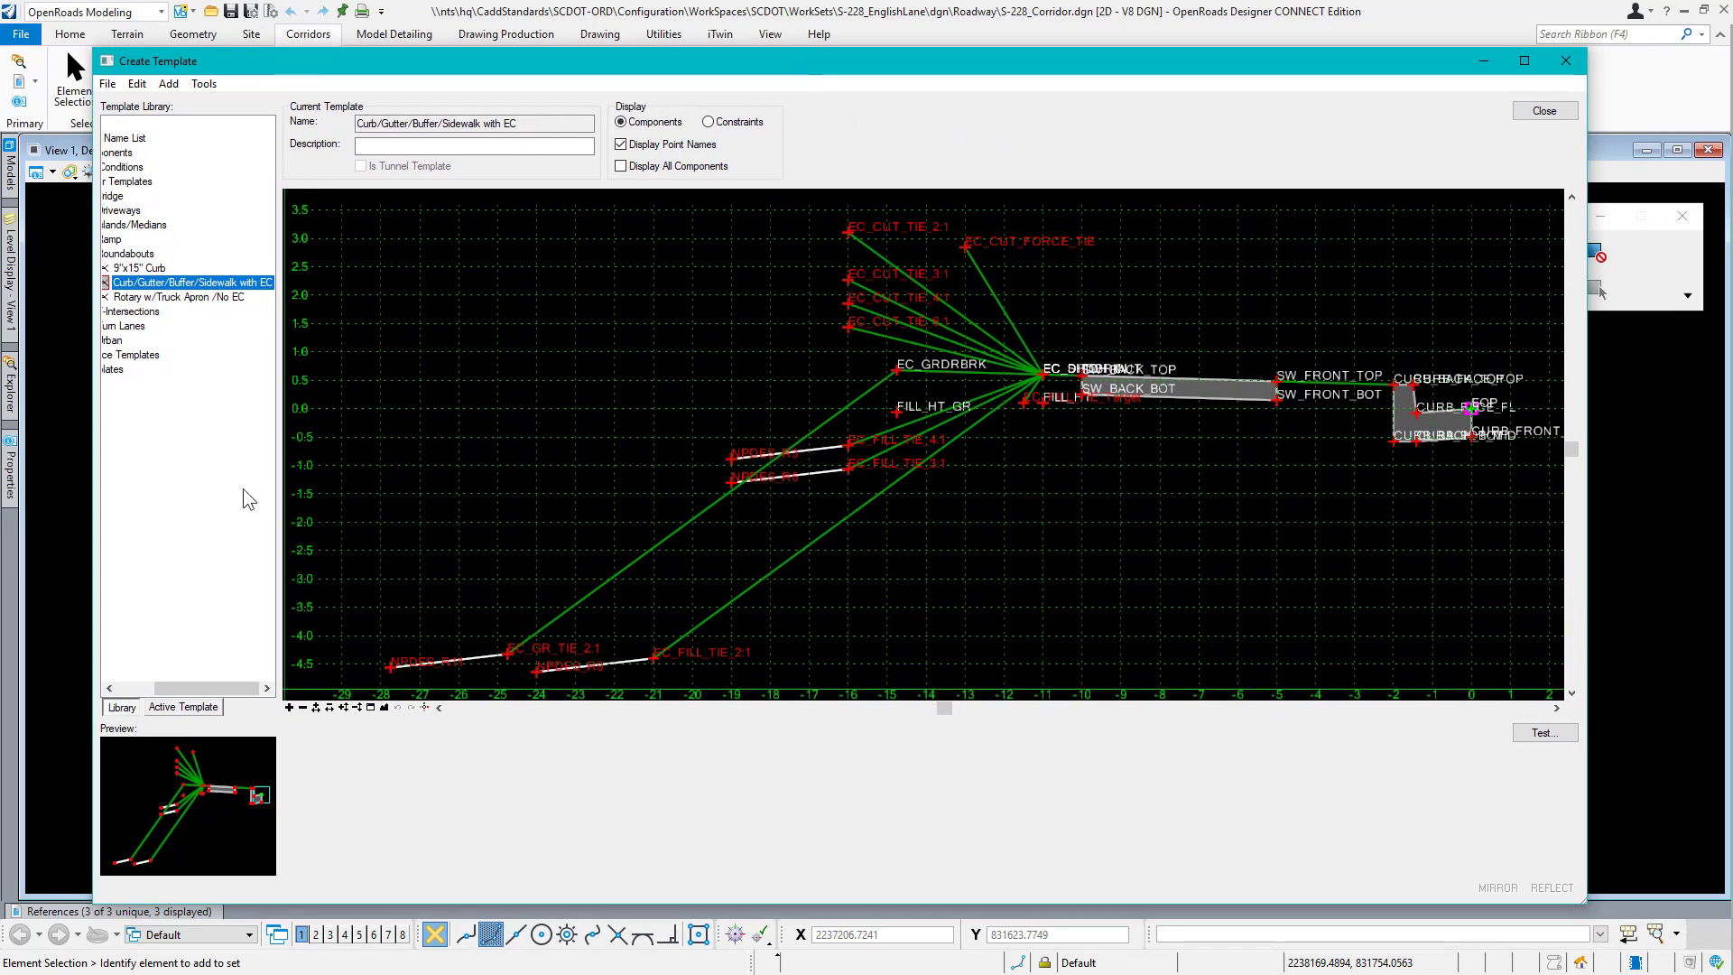
Widen the template library list and collapse the Roundabouts and Linear Templates folders.
{"action": "left_click_drag", "start_coordinate": [280, 465], "coordinate": [434, 463]}
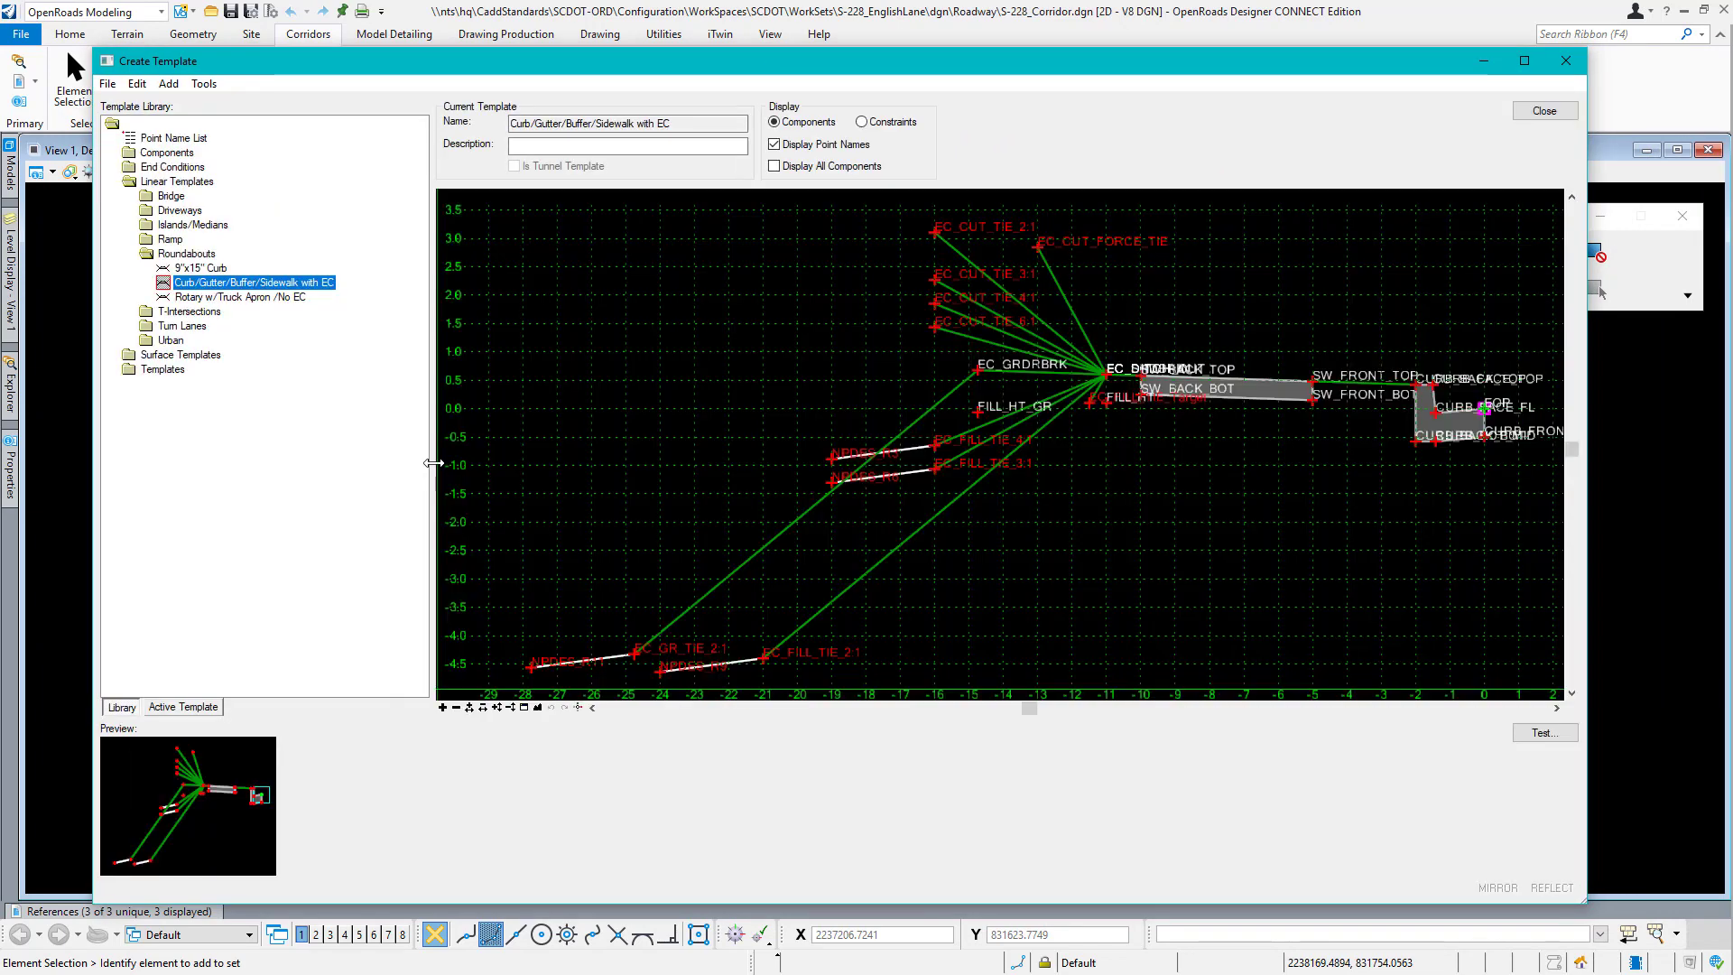
{"action": "double_click", "coordinate": [151, 255]}
{"action": "double_click", "coordinate": [171, 182]}
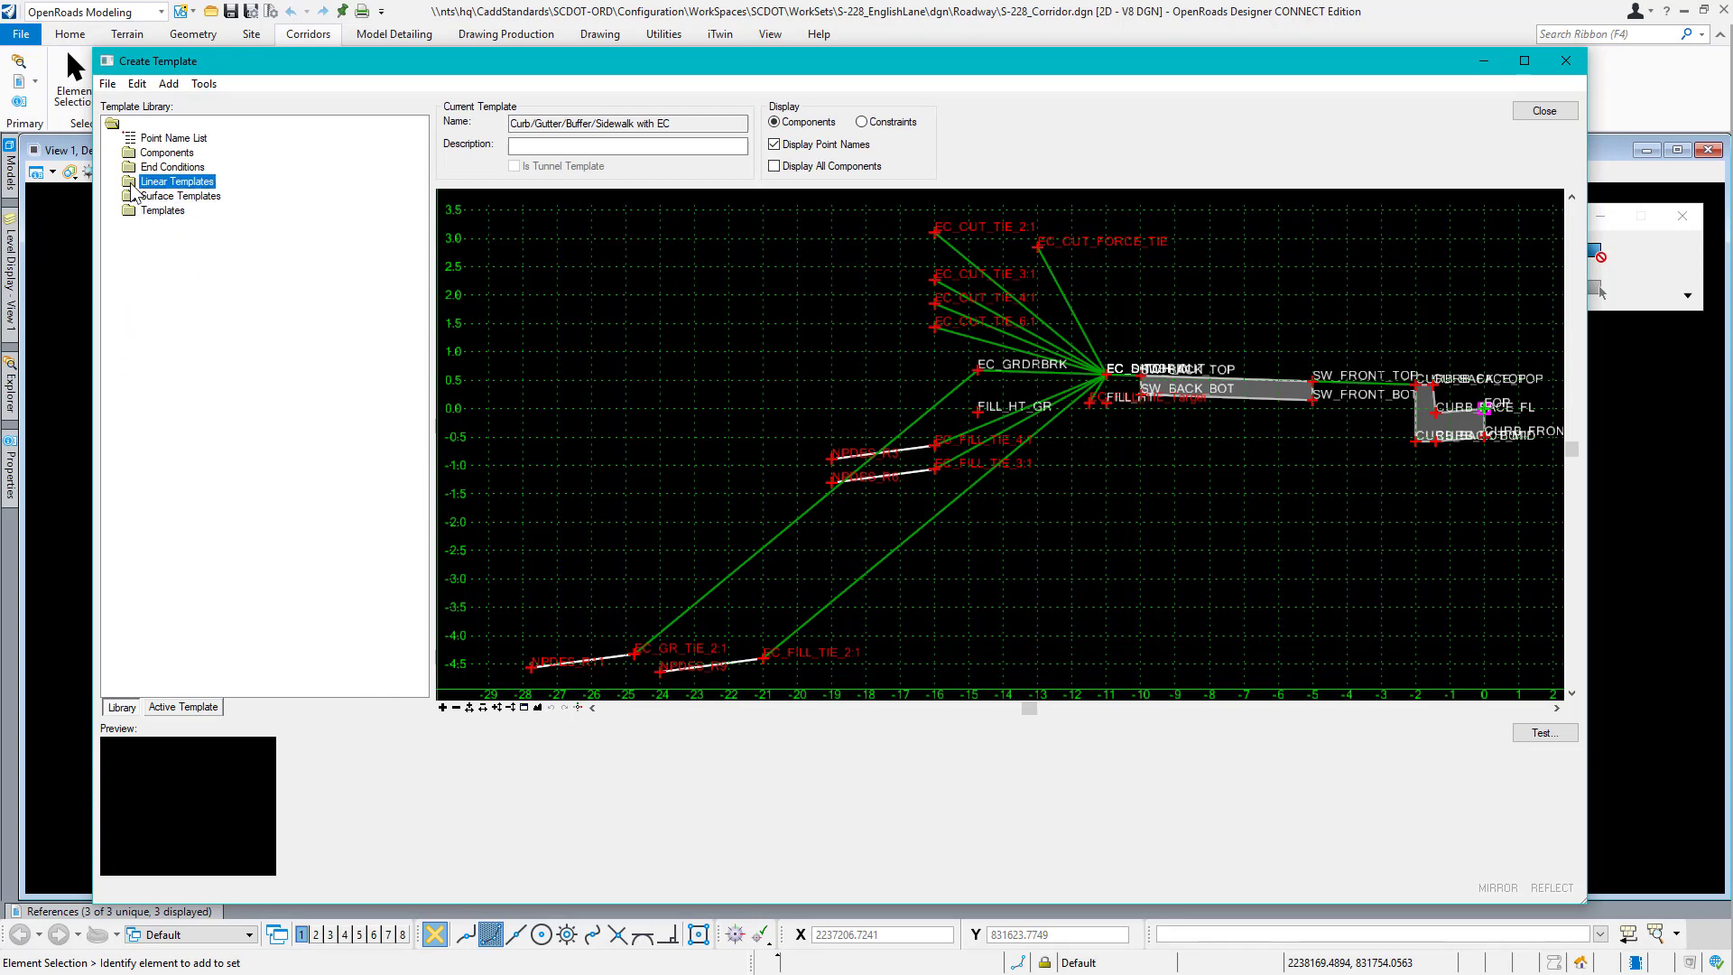
Load the 2 Lanes template from the library folders Templates, Rural, Pavement - New, Asphalt Pavt w/ 2'-4' Shoulders, Undivided.
{"action": "double_click", "coordinate": [132, 210]}
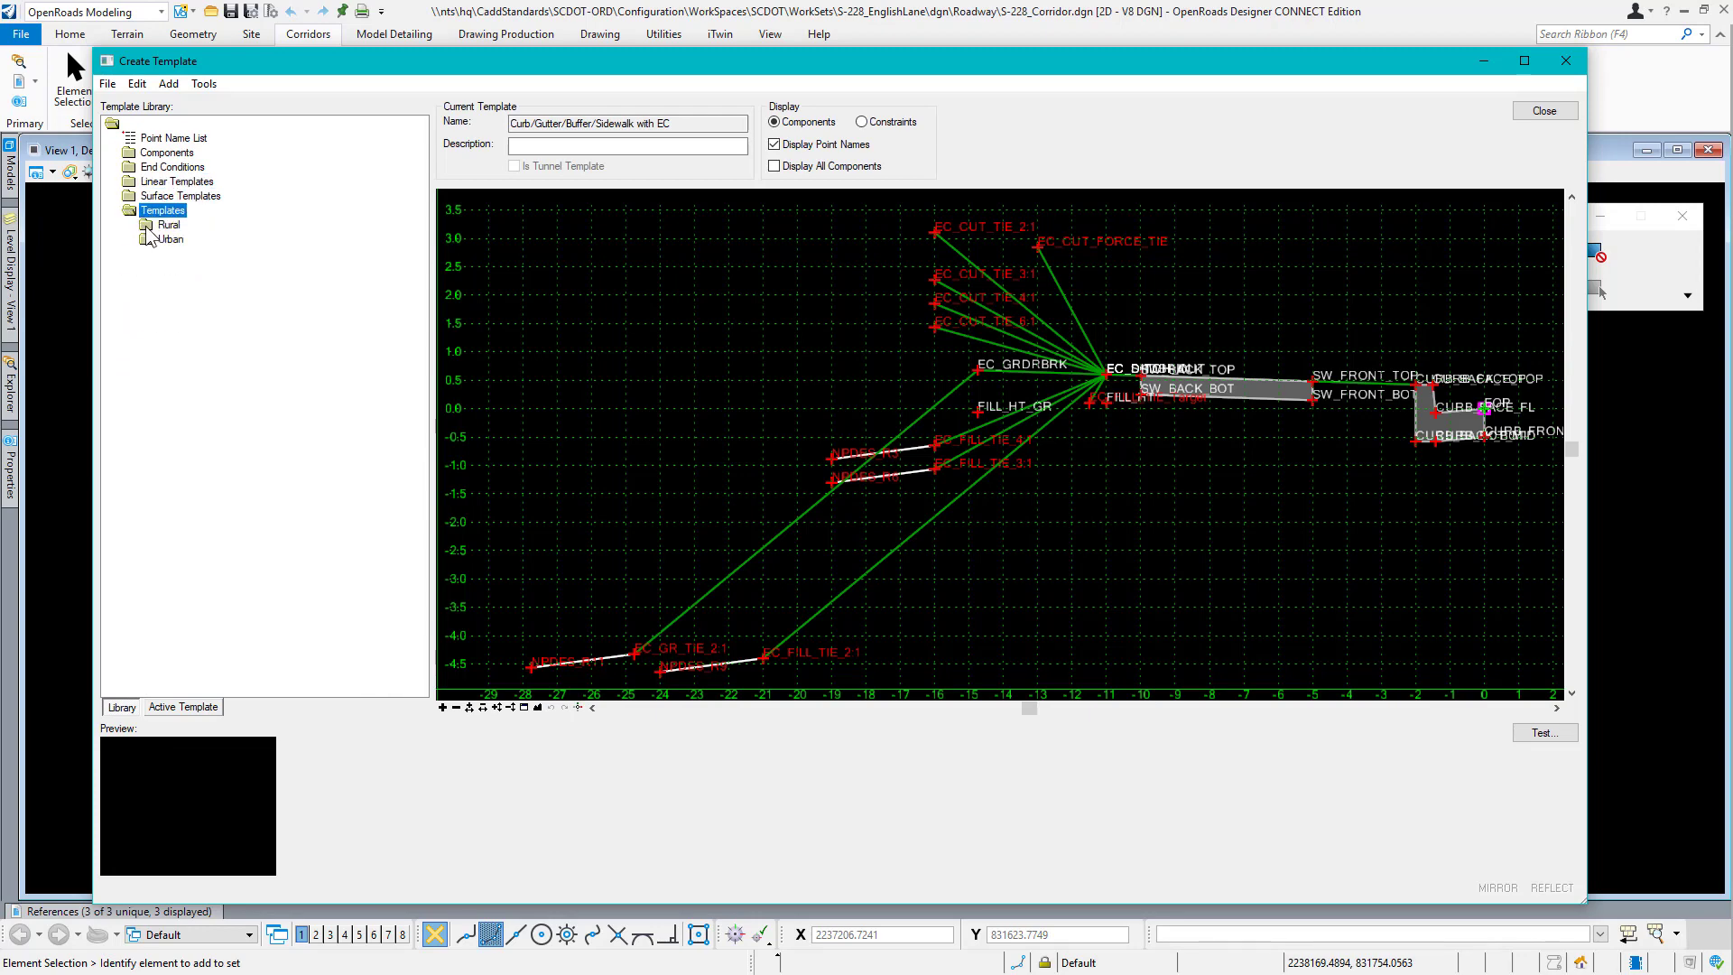
{"action": "double_click", "coordinate": [147, 226]}
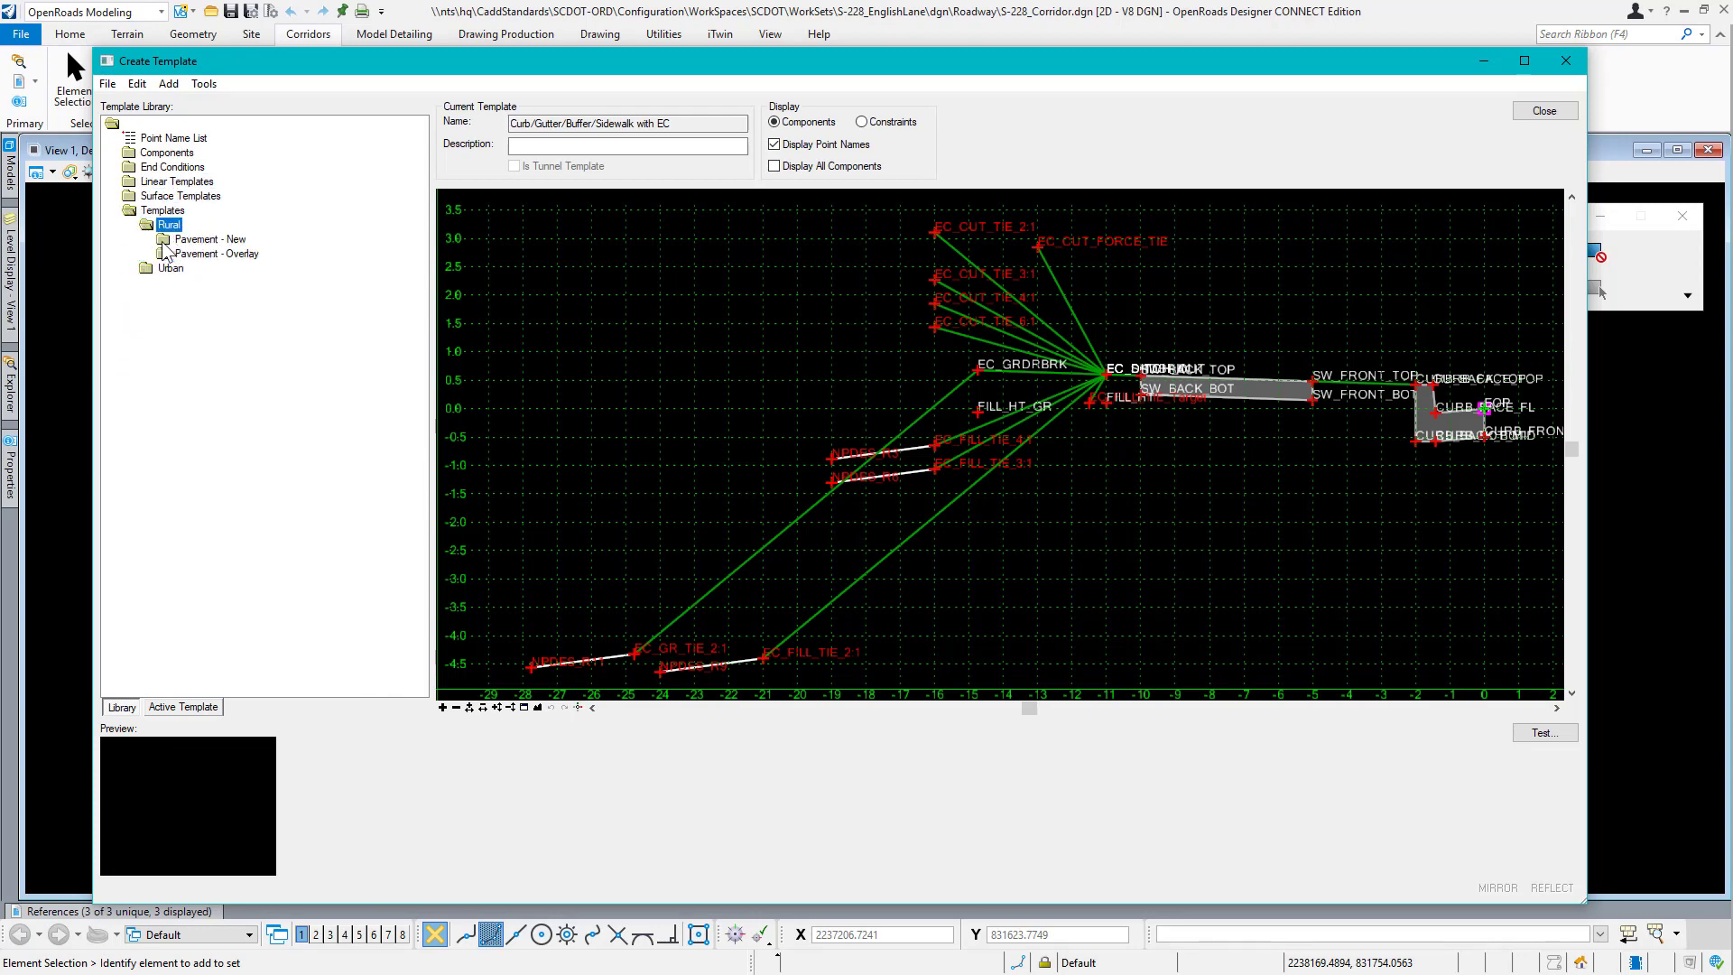
{"action": "double_click", "coordinate": [165, 241]}
{"action": "double_click", "coordinate": [181, 254]}
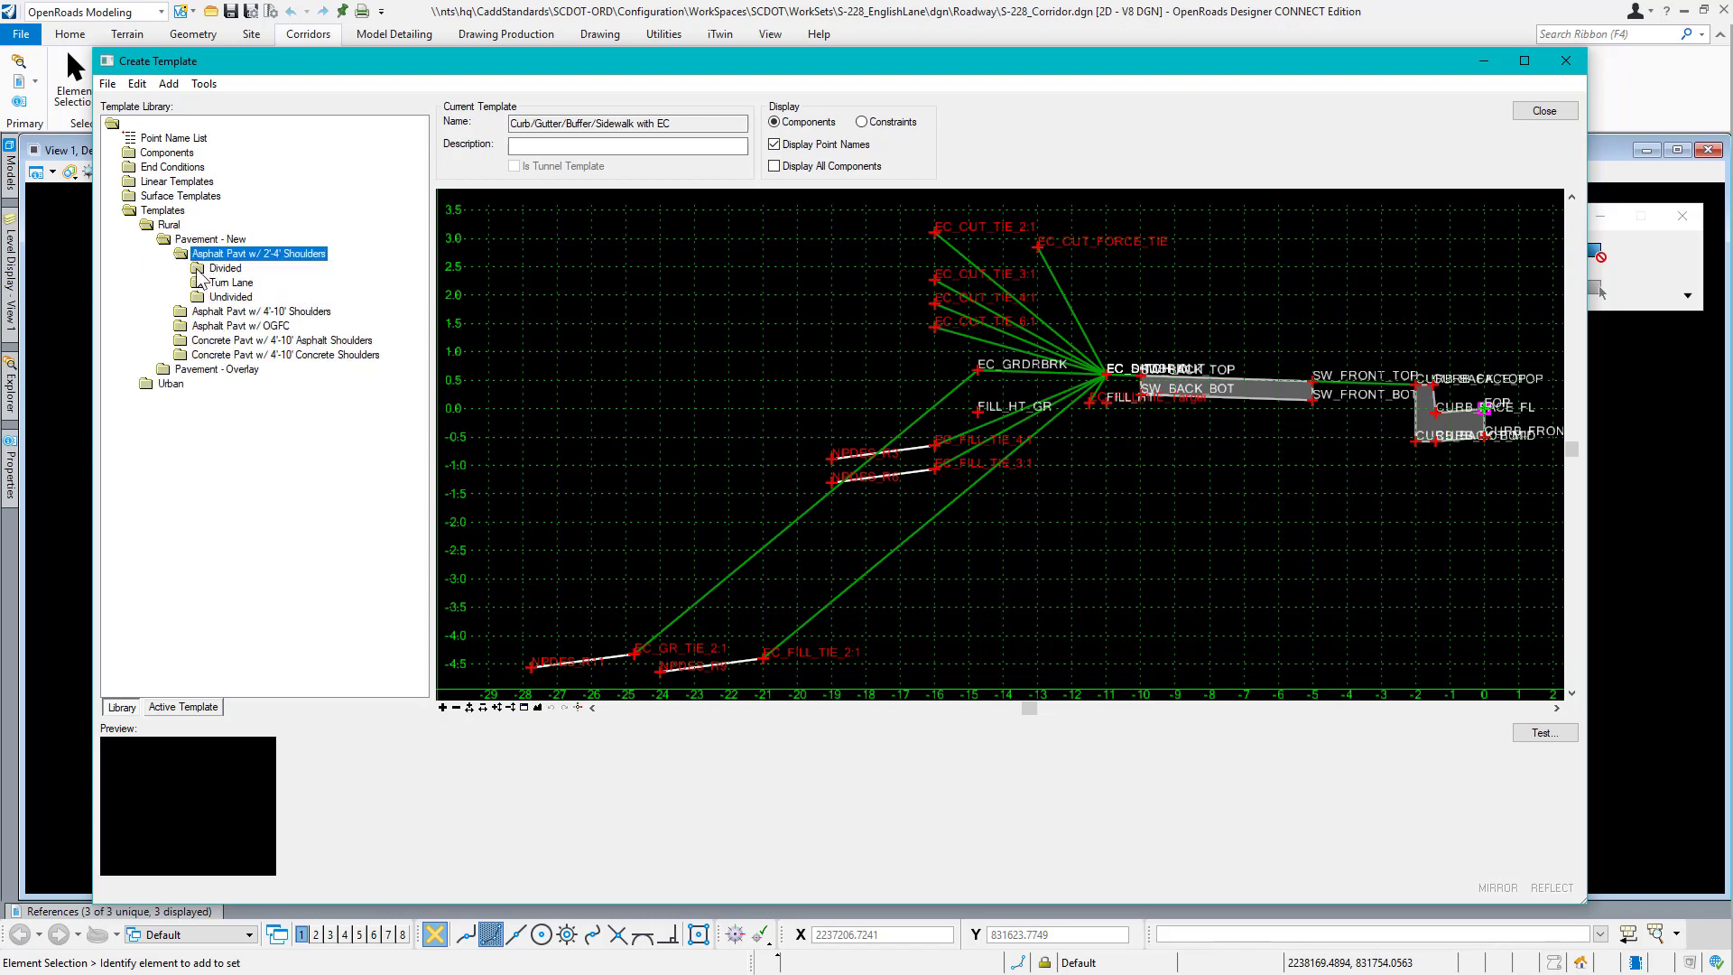
{"action": "double_click", "coordinate": [198, 298]}
{"action": "left_click", "coordinate": [217, 314]}
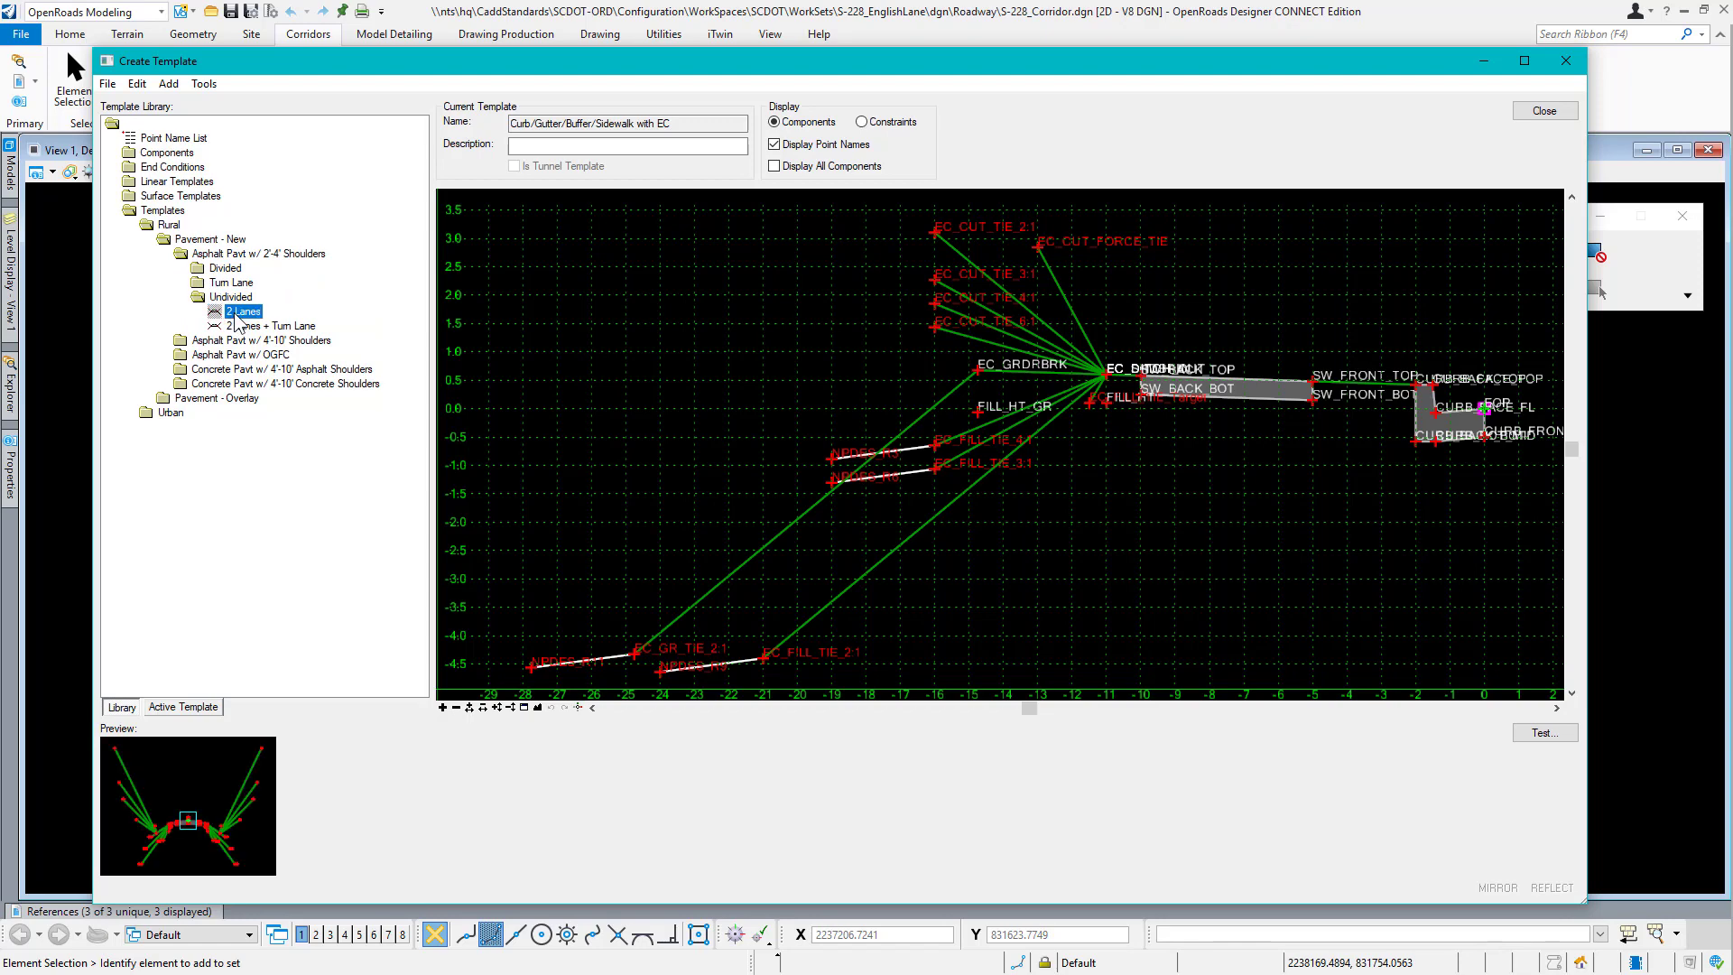
{"action": "double_click", "coordinate": [242, 316]}
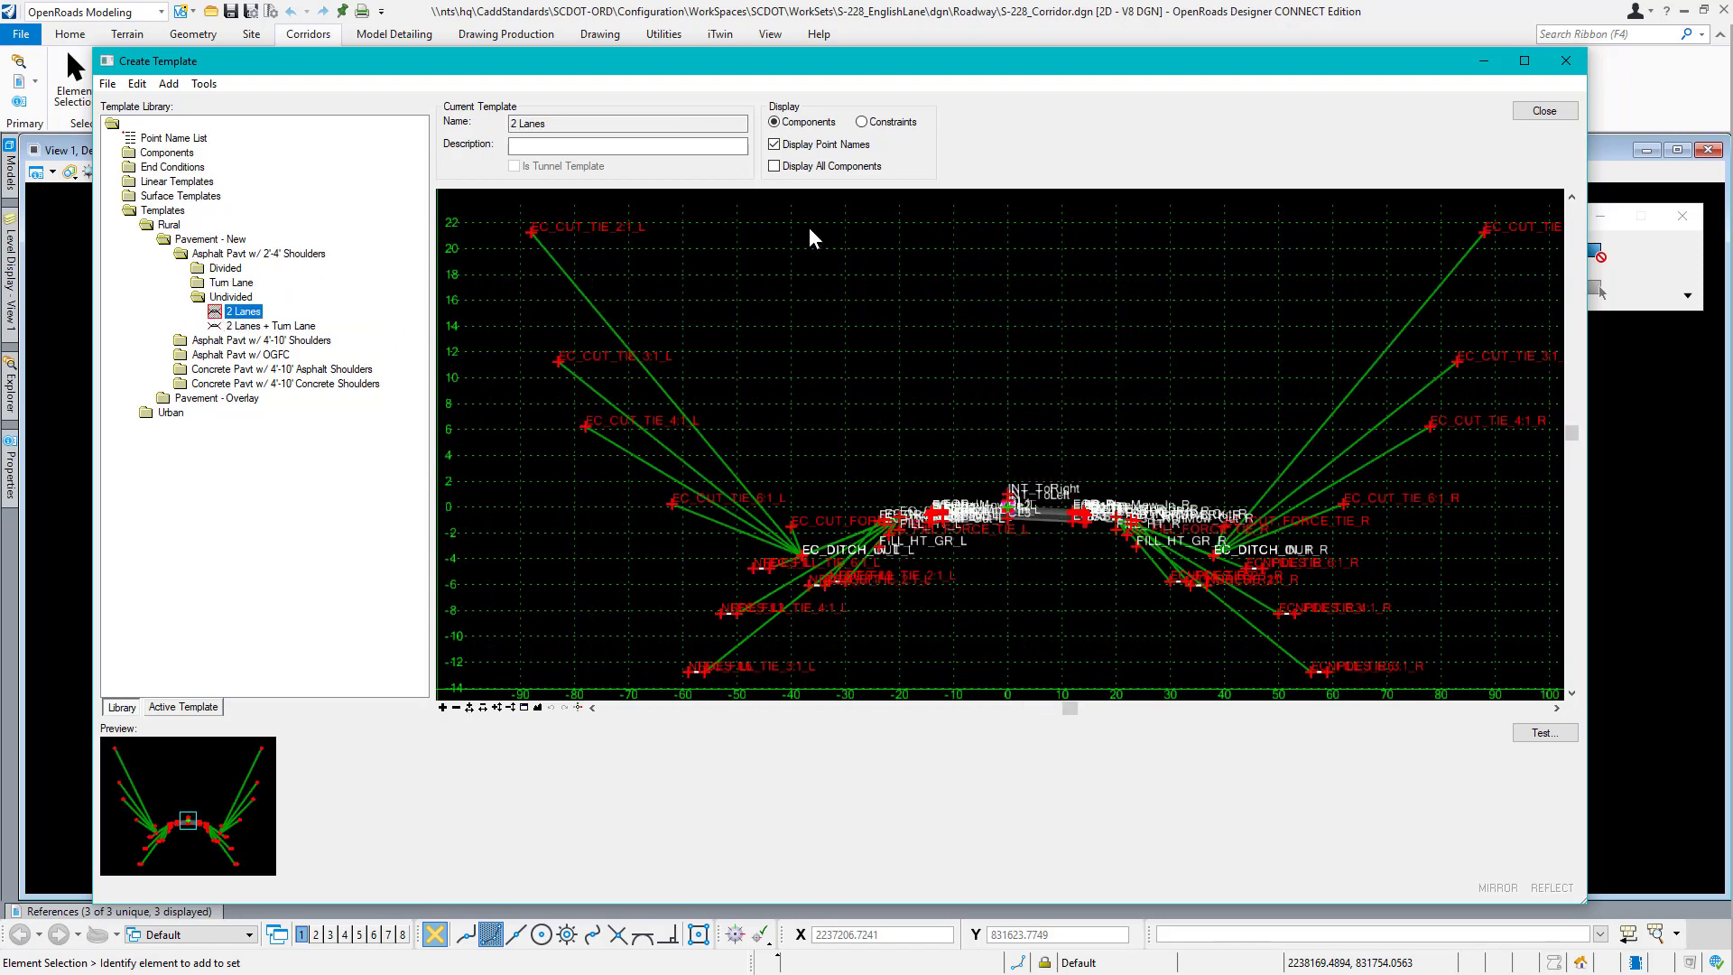
Hide the point names in the template display and examine the 2 Lanes section, including its right-hand side slopes.
{"action": "left_click", "coordinate": [774, 145]}
{"action": "scroll", "coordinate": [998, 537], "scroll_direction": "up", "scroll_amount": 3}
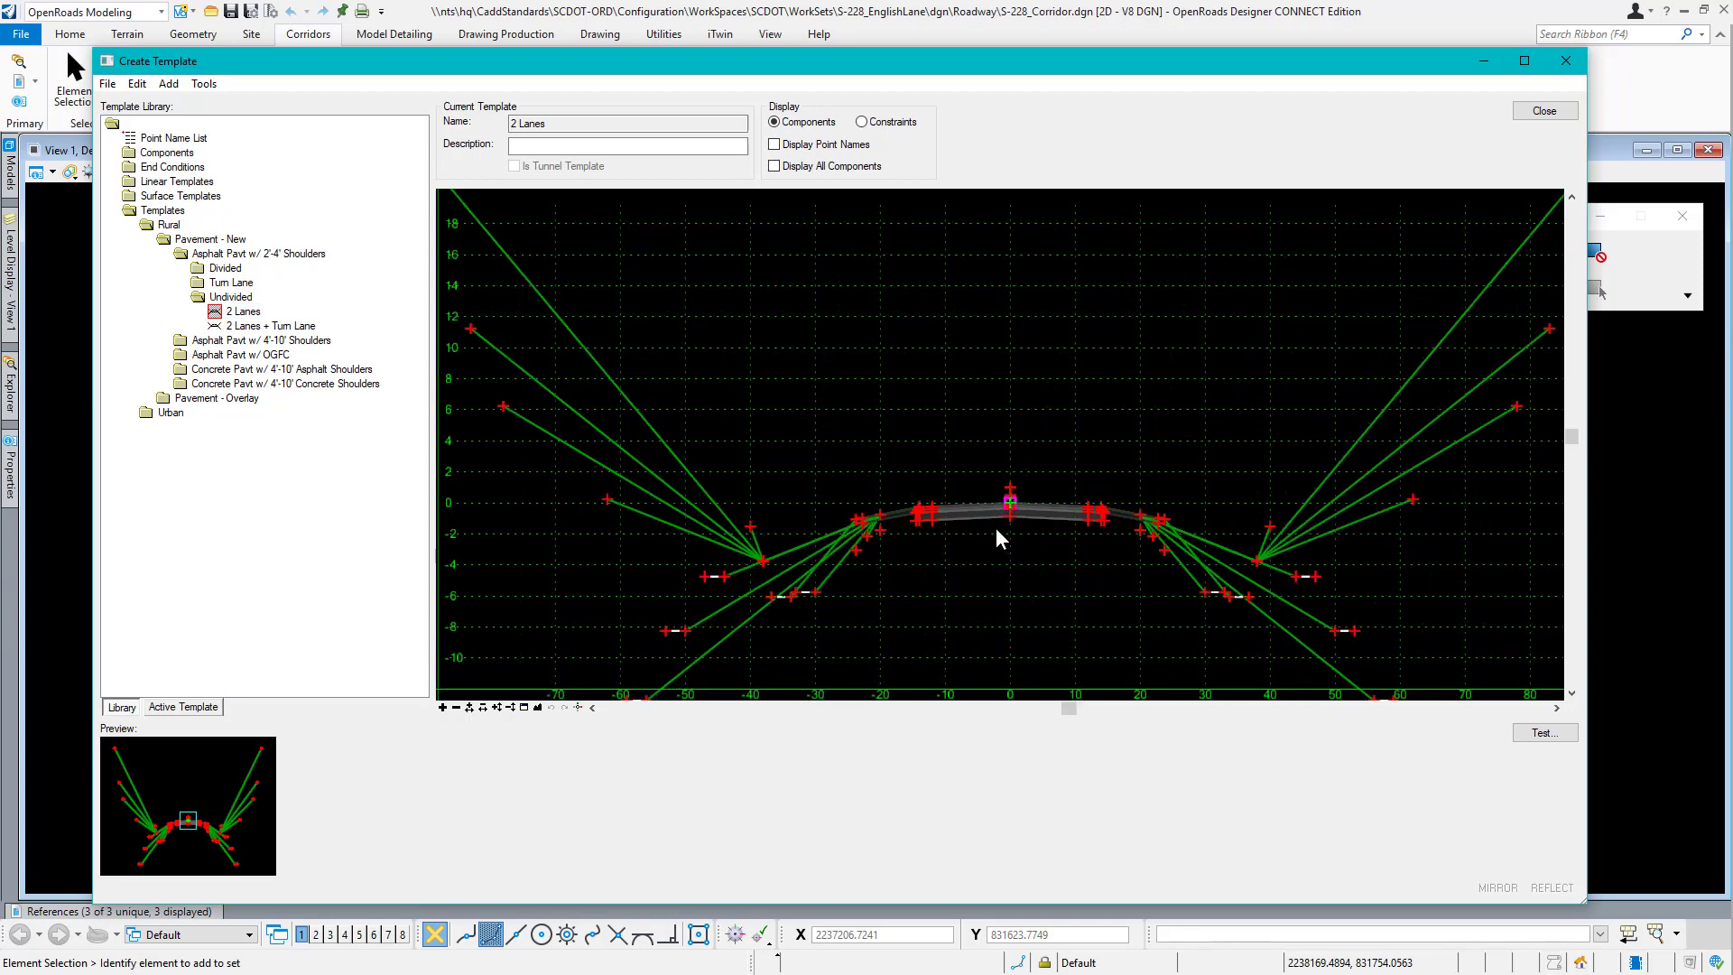
{"action": "scroll", "coordinate": [975, 533], "scroll_direction": "down", "scroll_amount": 2}
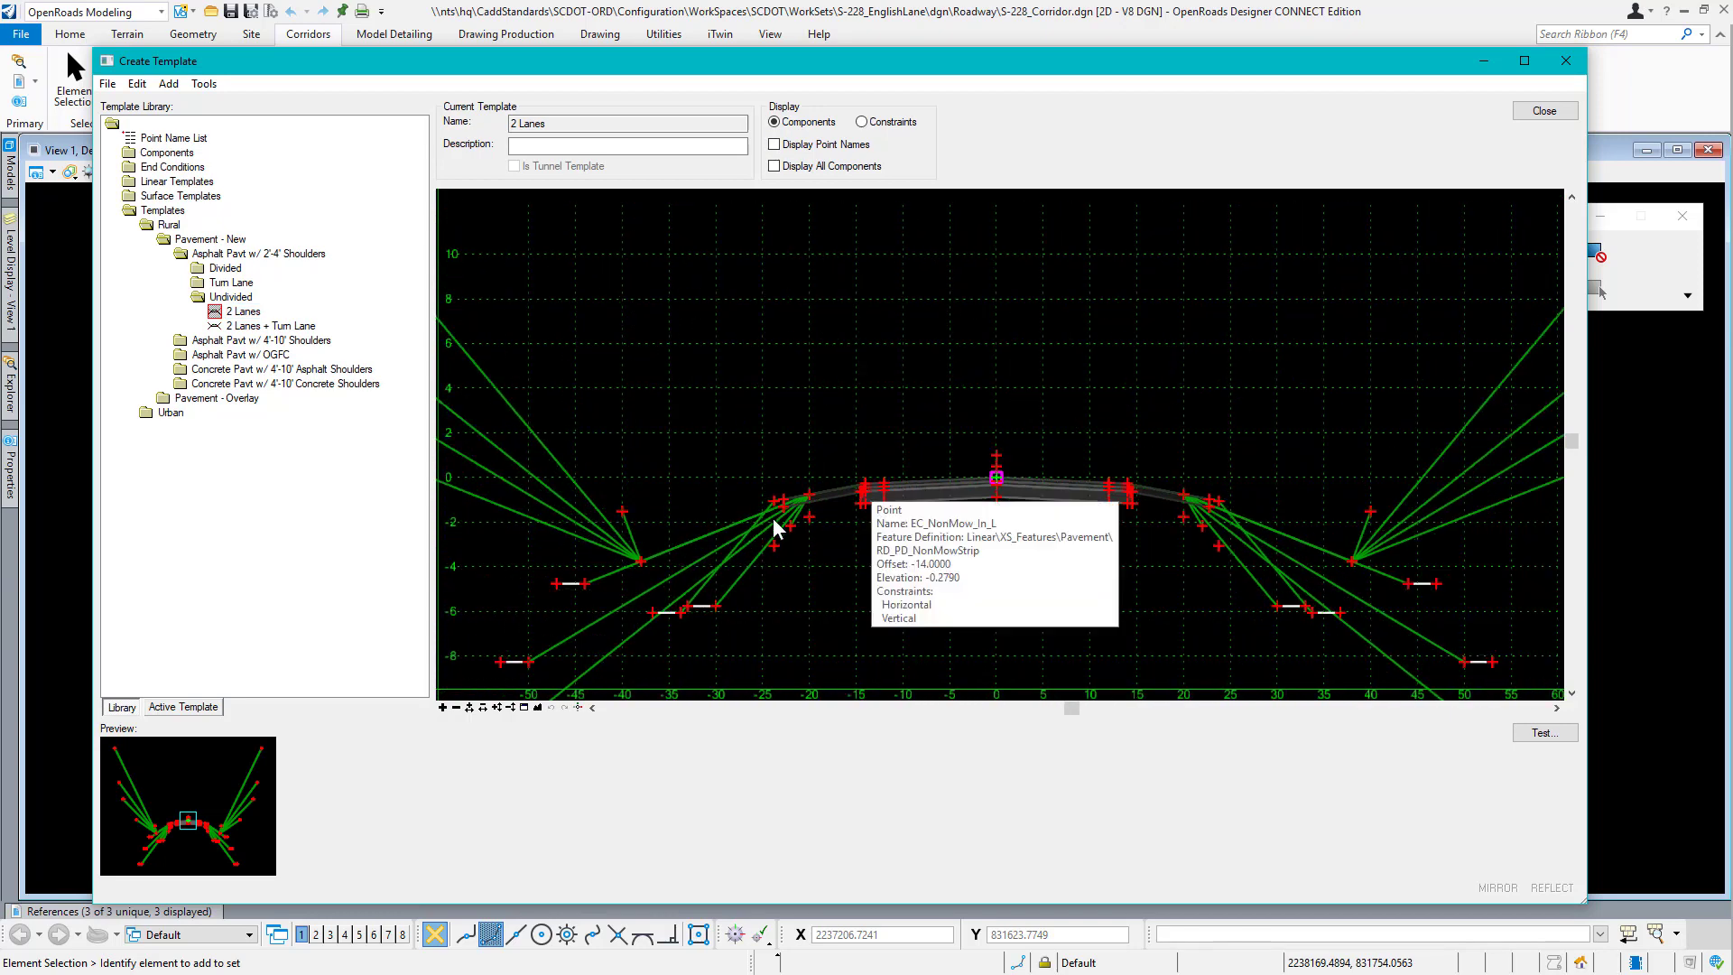
{"action": "scroll", "coordinate": [849, 573], "scroll_direction": "down", "scroll_amount": 2}
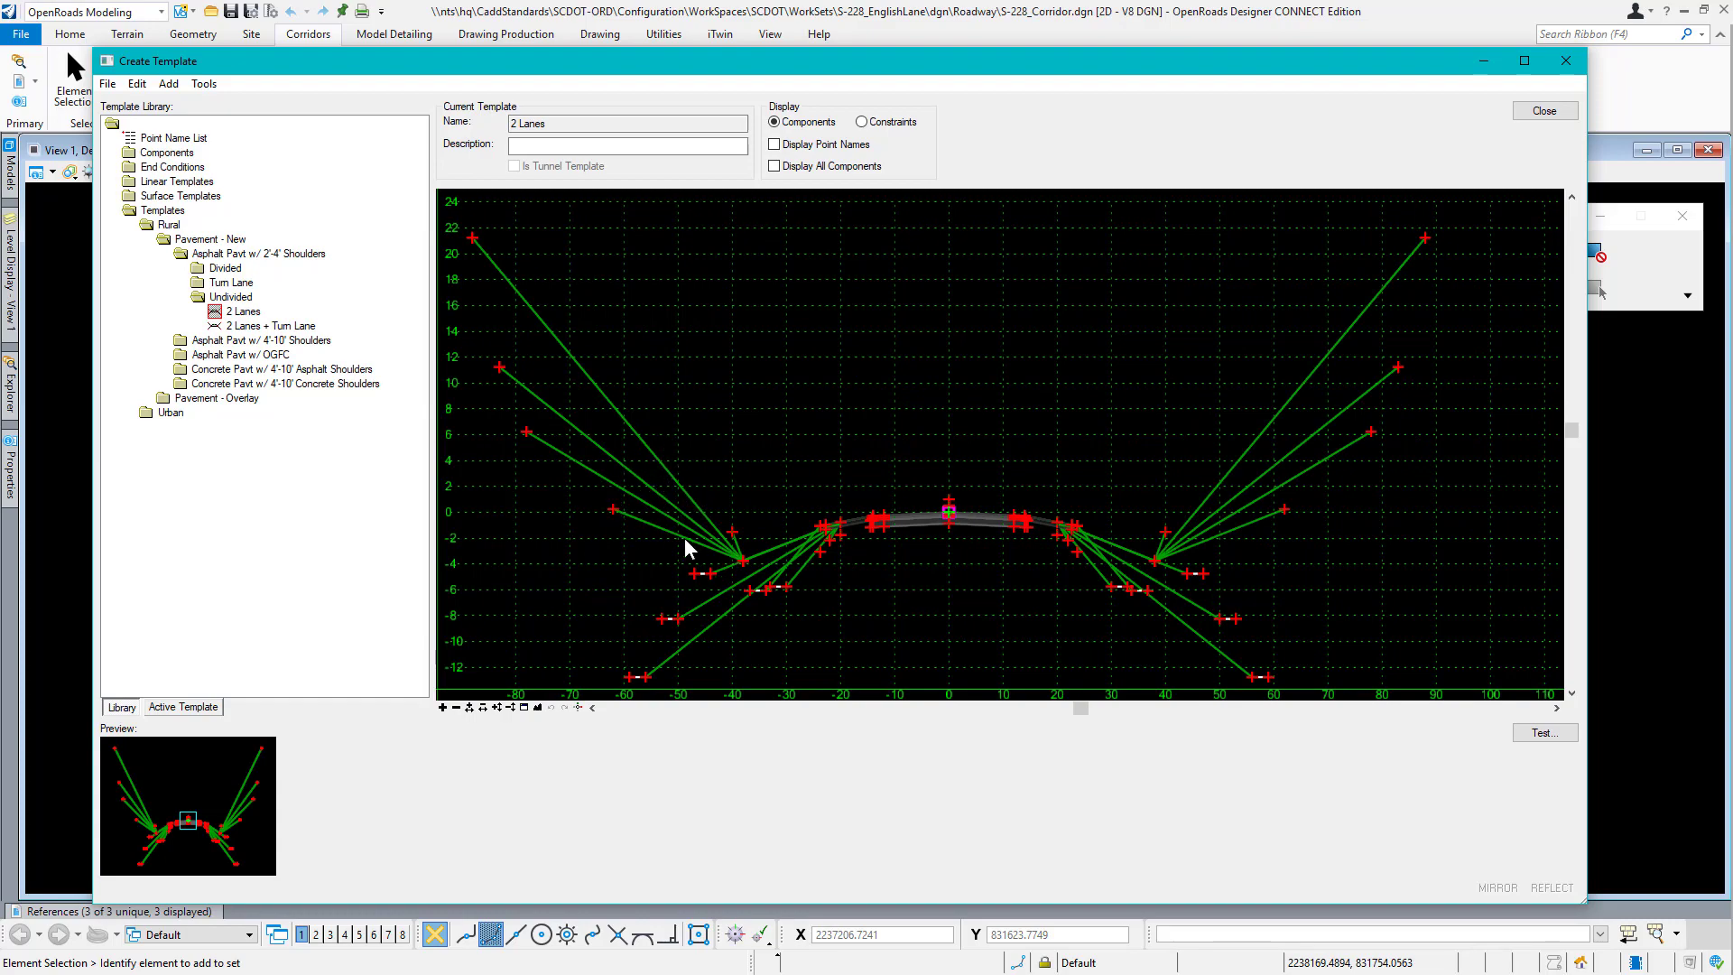
{"action": "scroll", "coordinate": [1124, 582], "scroll_direction": "up", "scroll_amount": 6}
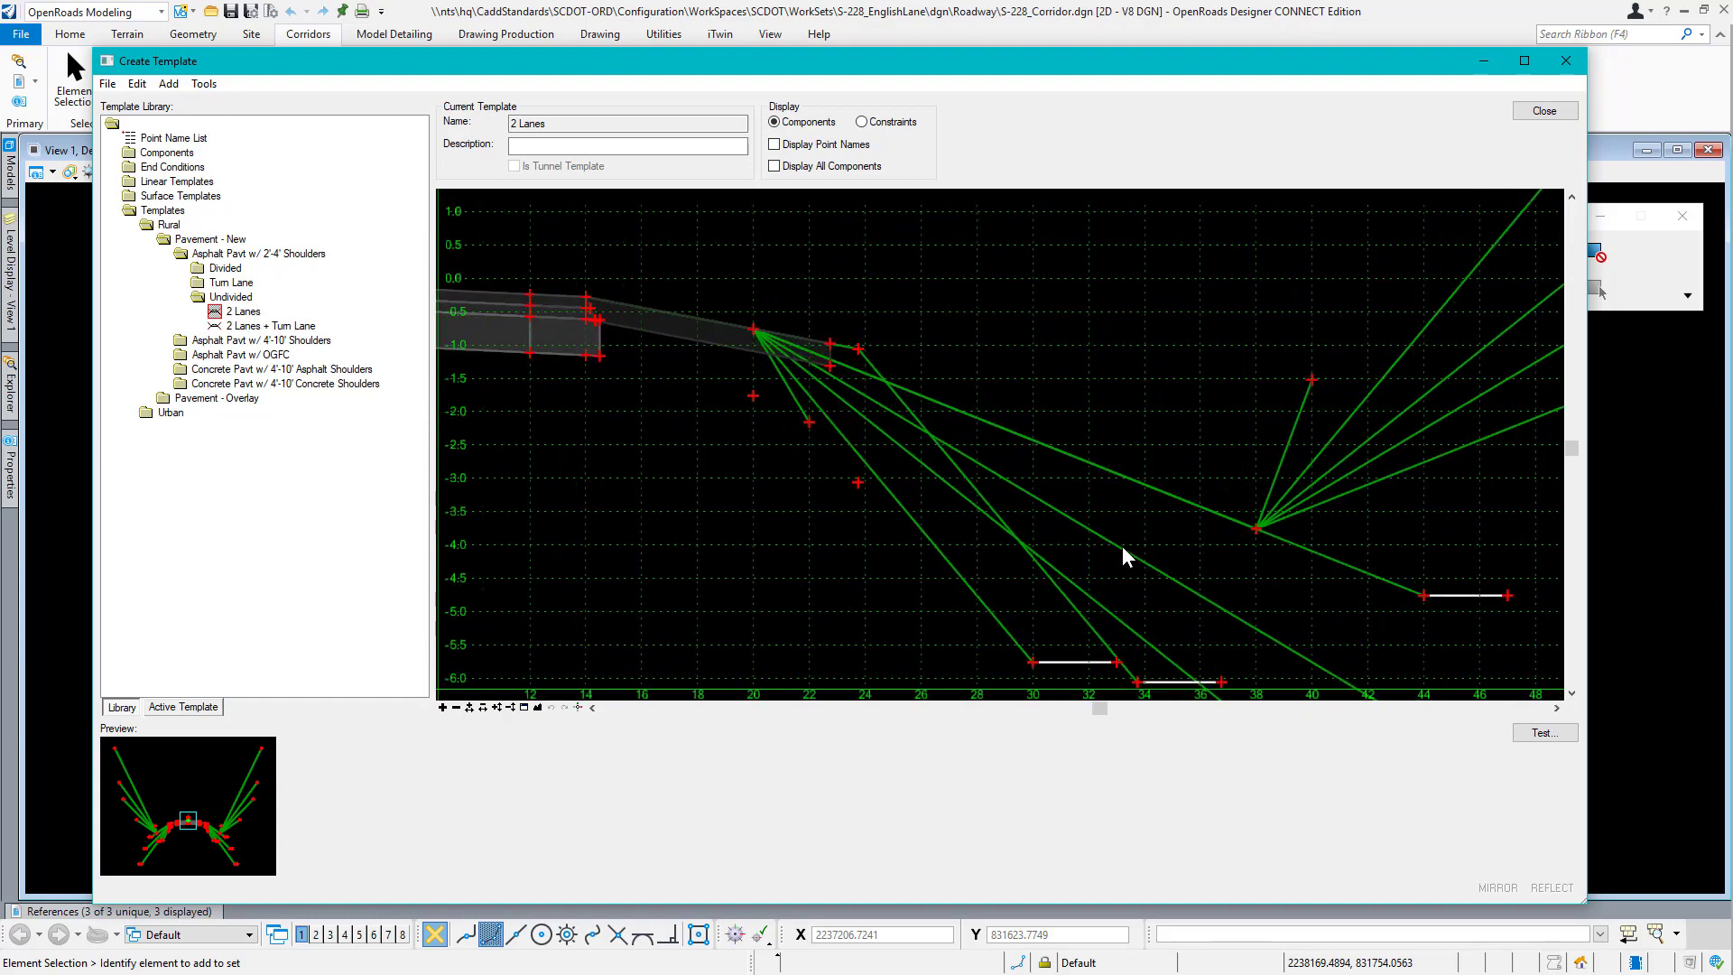
Inspect the component properties of the right 2:1 fill slope, and the point properties and constraints of its tie point.
{"action": "mouse_move", "coordinate": [794, 408]}
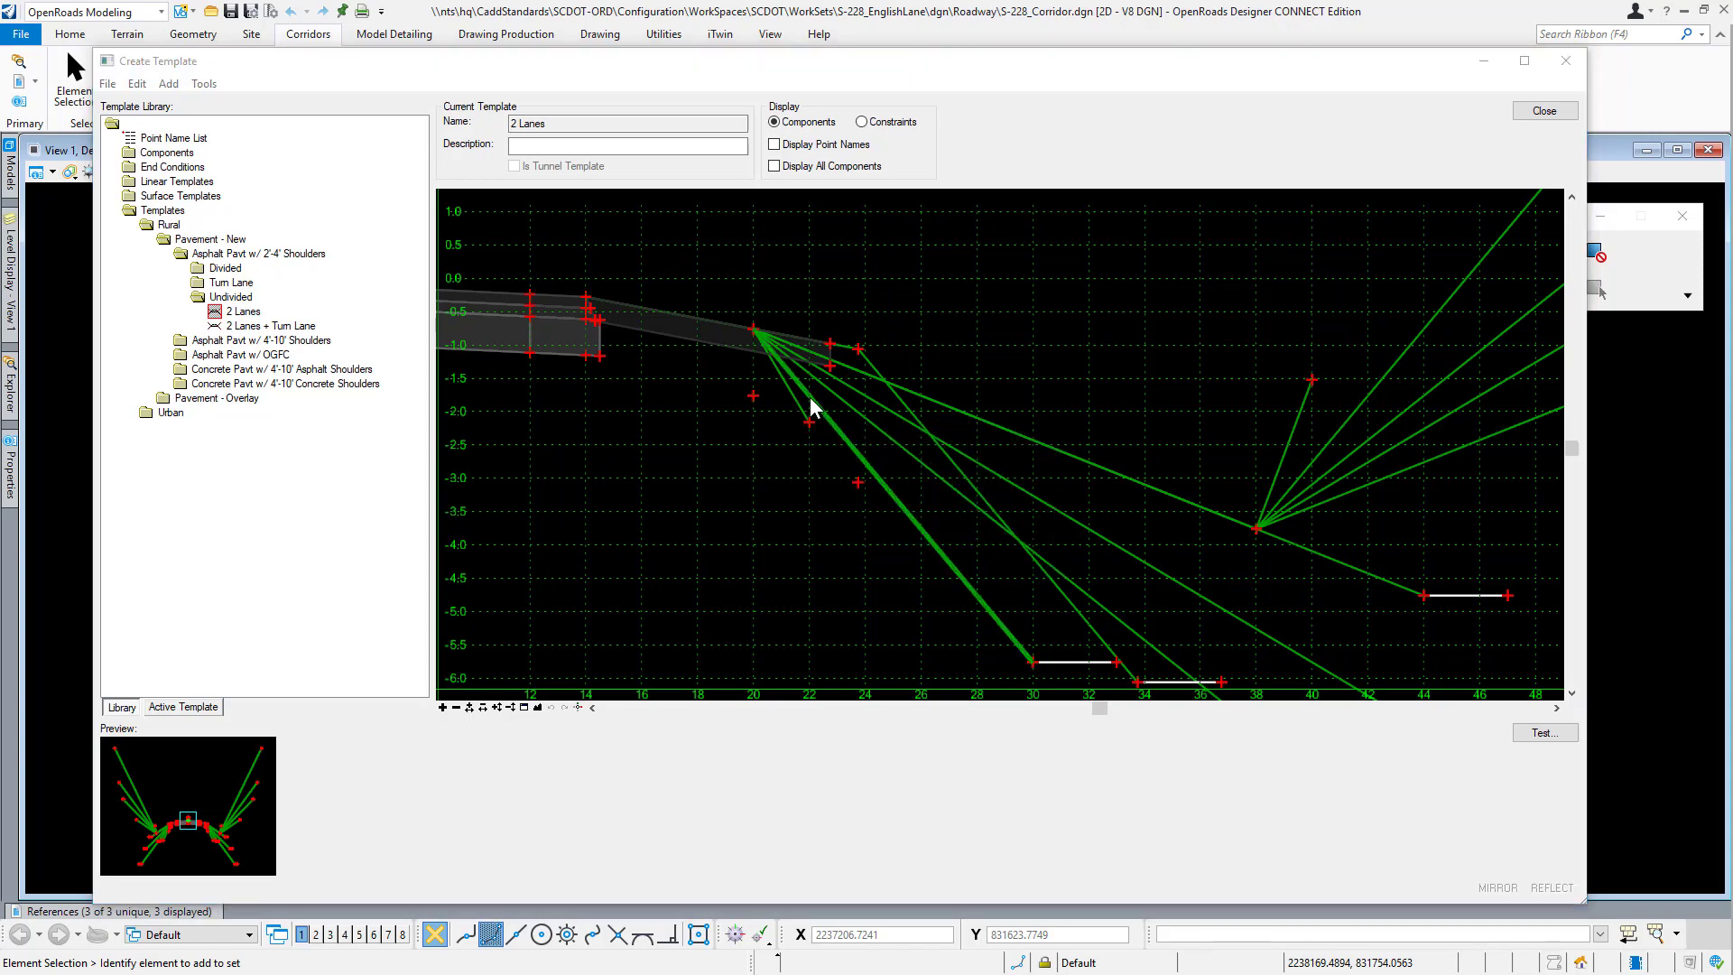
{"action": "left_click_drag", "start_coordinate": [1732, 242], "coordinate": [1172, 117]}
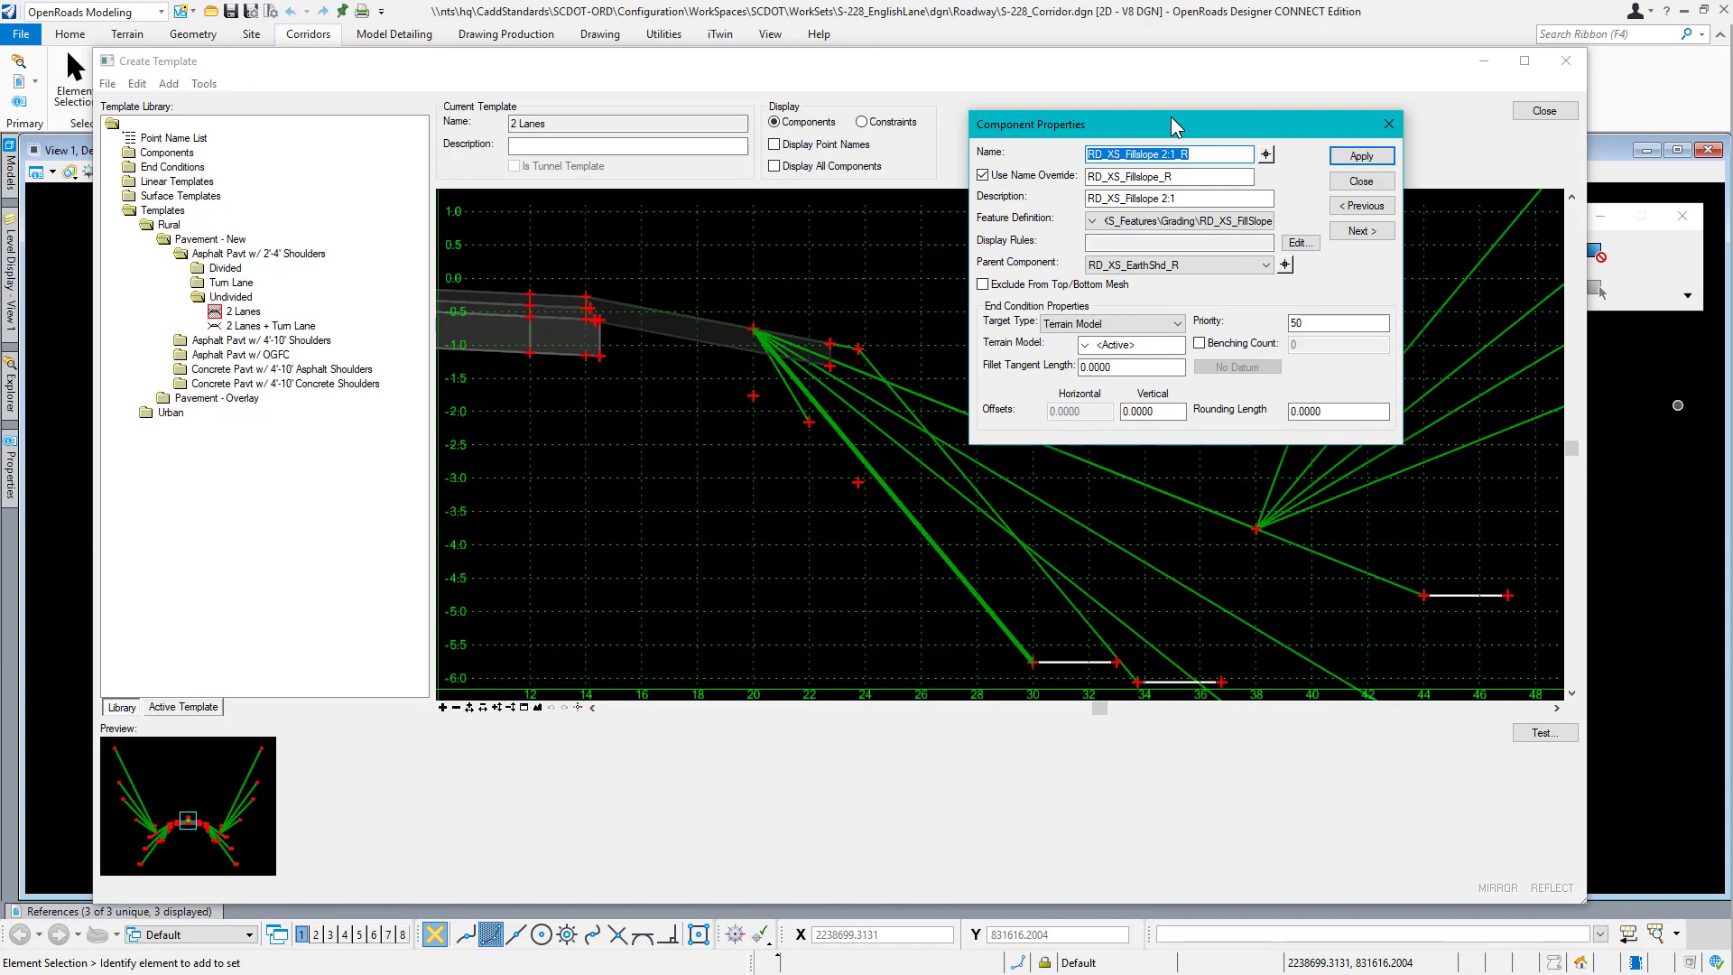
{"action": "left_click", "coordinate": [1361, 181]}
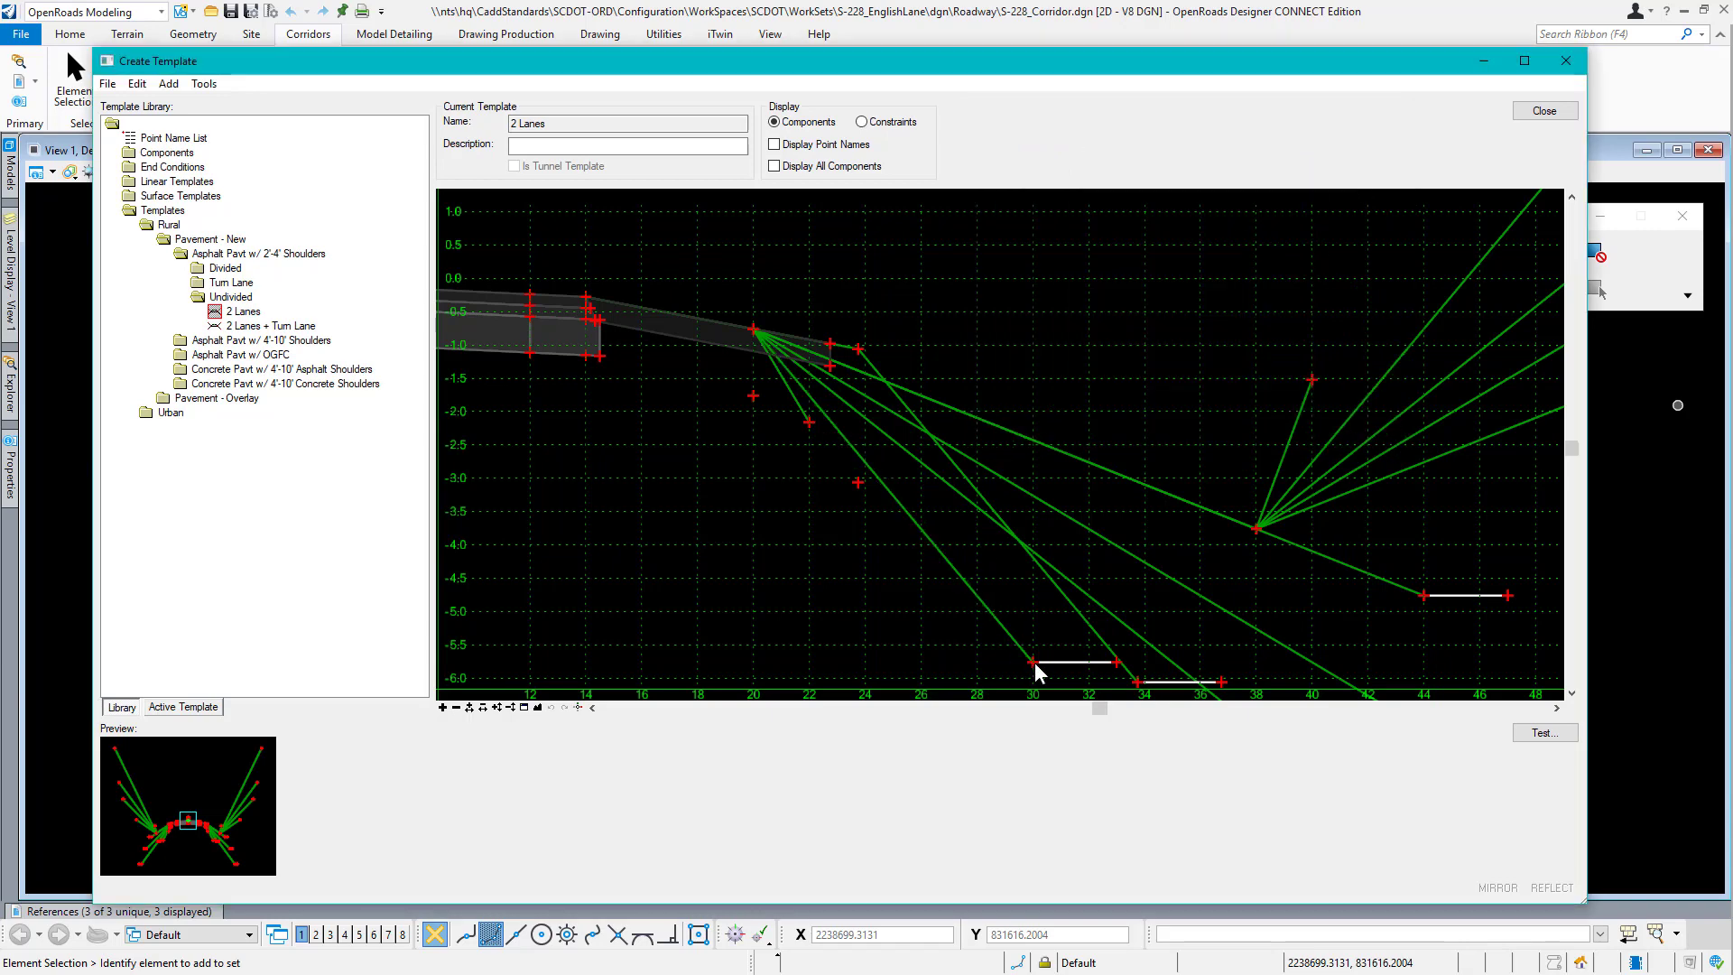
{"action": "double_click", "coordinate": [1033, 663]}
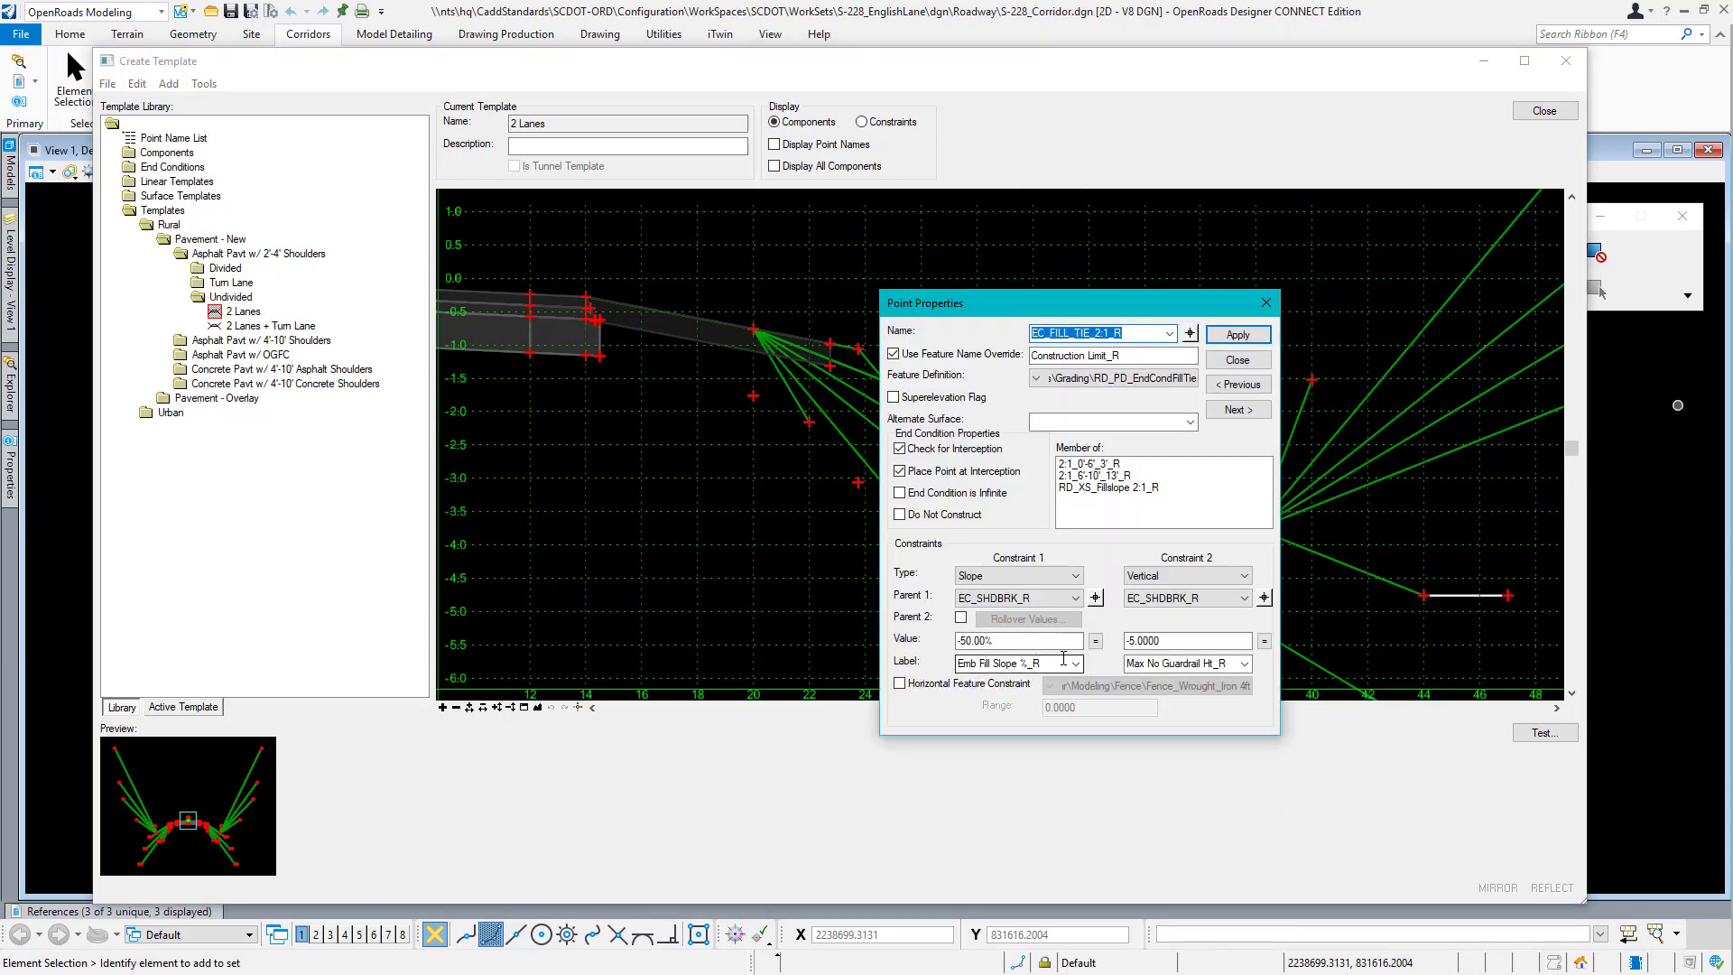
{"action": "left_click", "coordinate": [979, 642]}
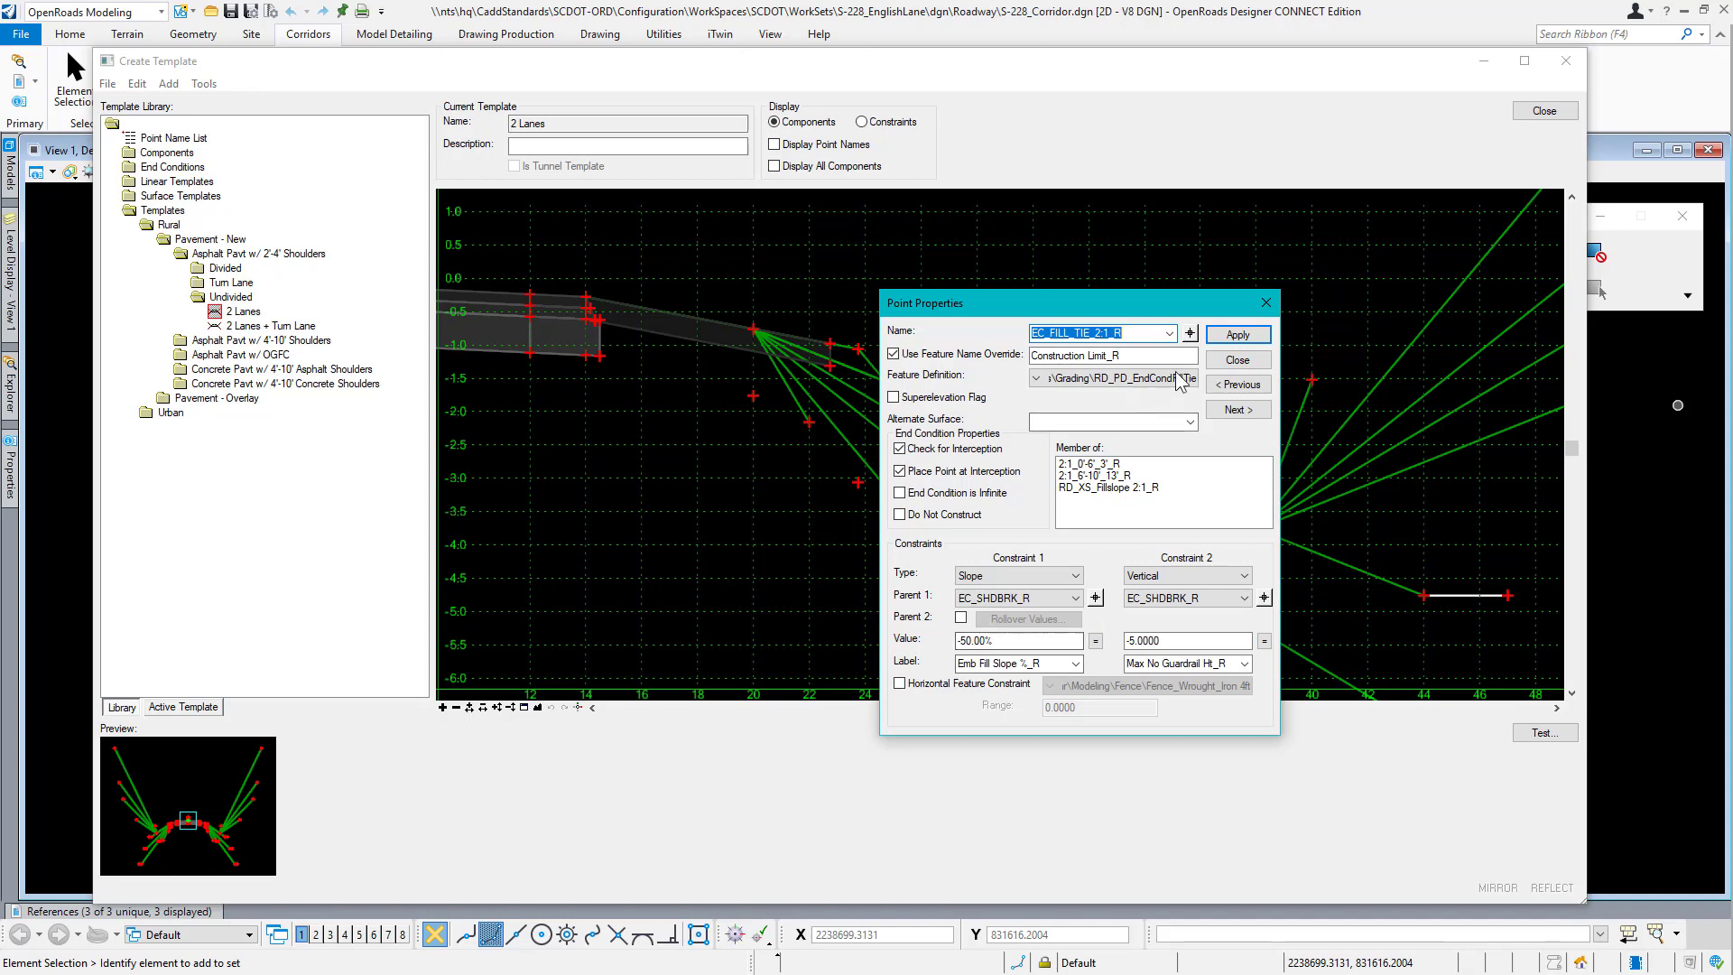
Compare the end condition priorities of the right 2:1 fill slope component and the right ditch component RD_XS_Ditch_R.
{"action": "left_click", "coordinate": [1235, 361]}
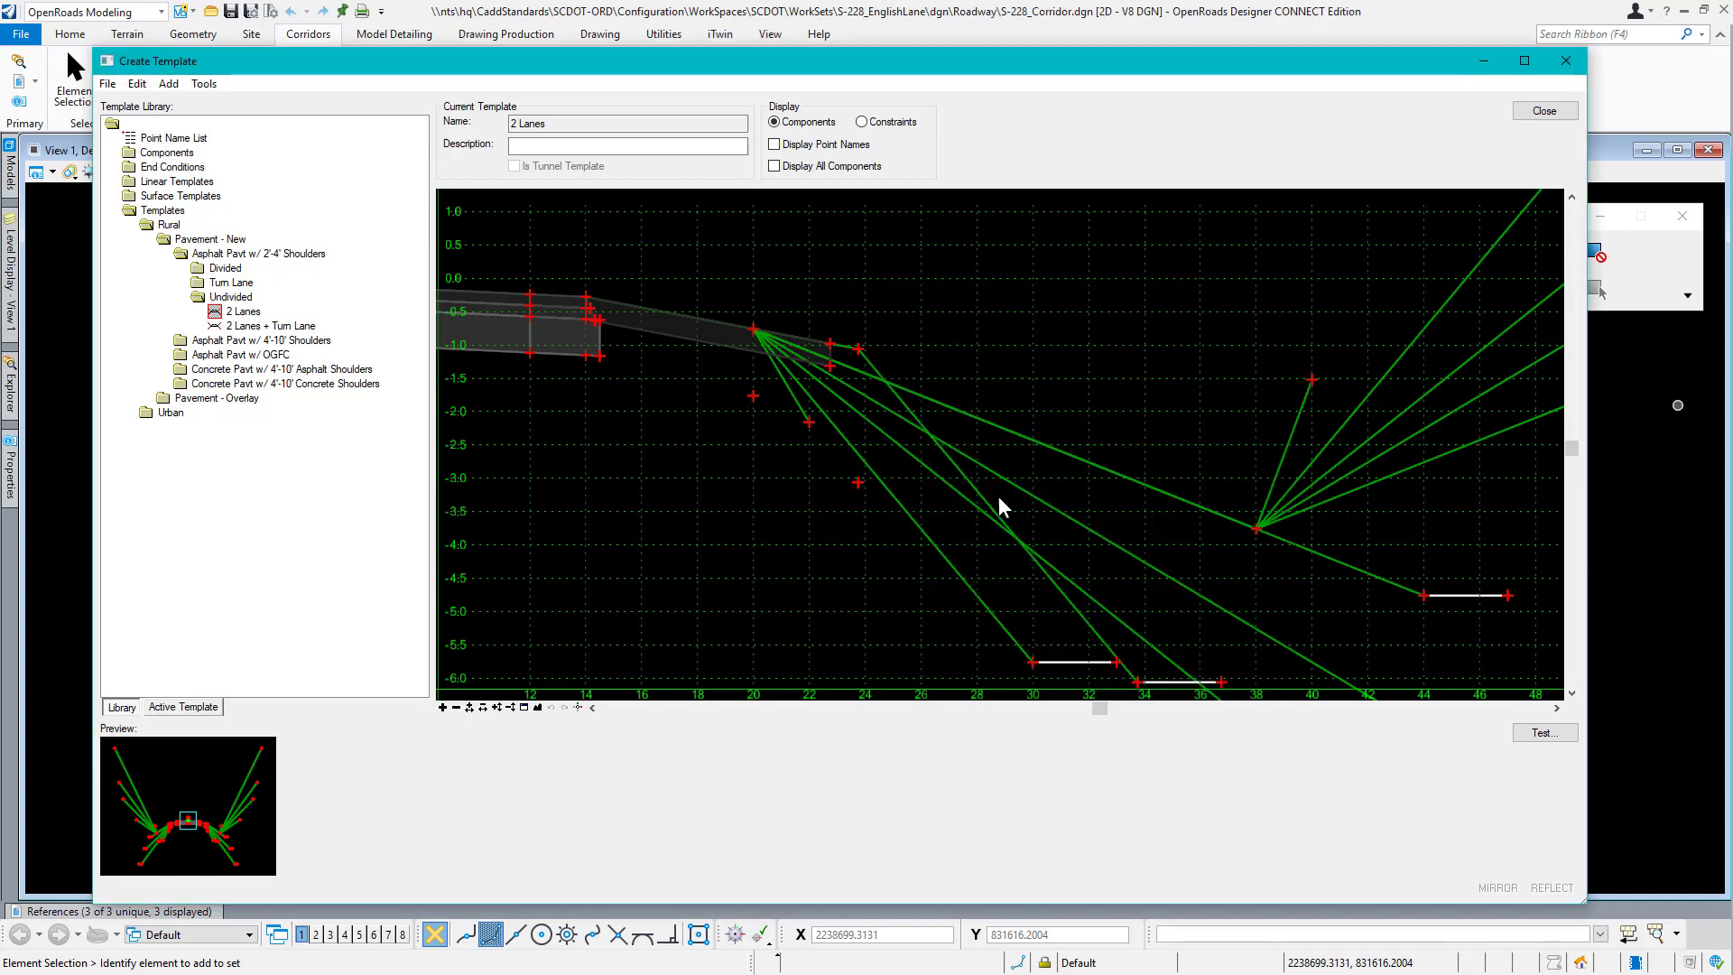
{"action": "double_click", "coordinate": [925, 542]}
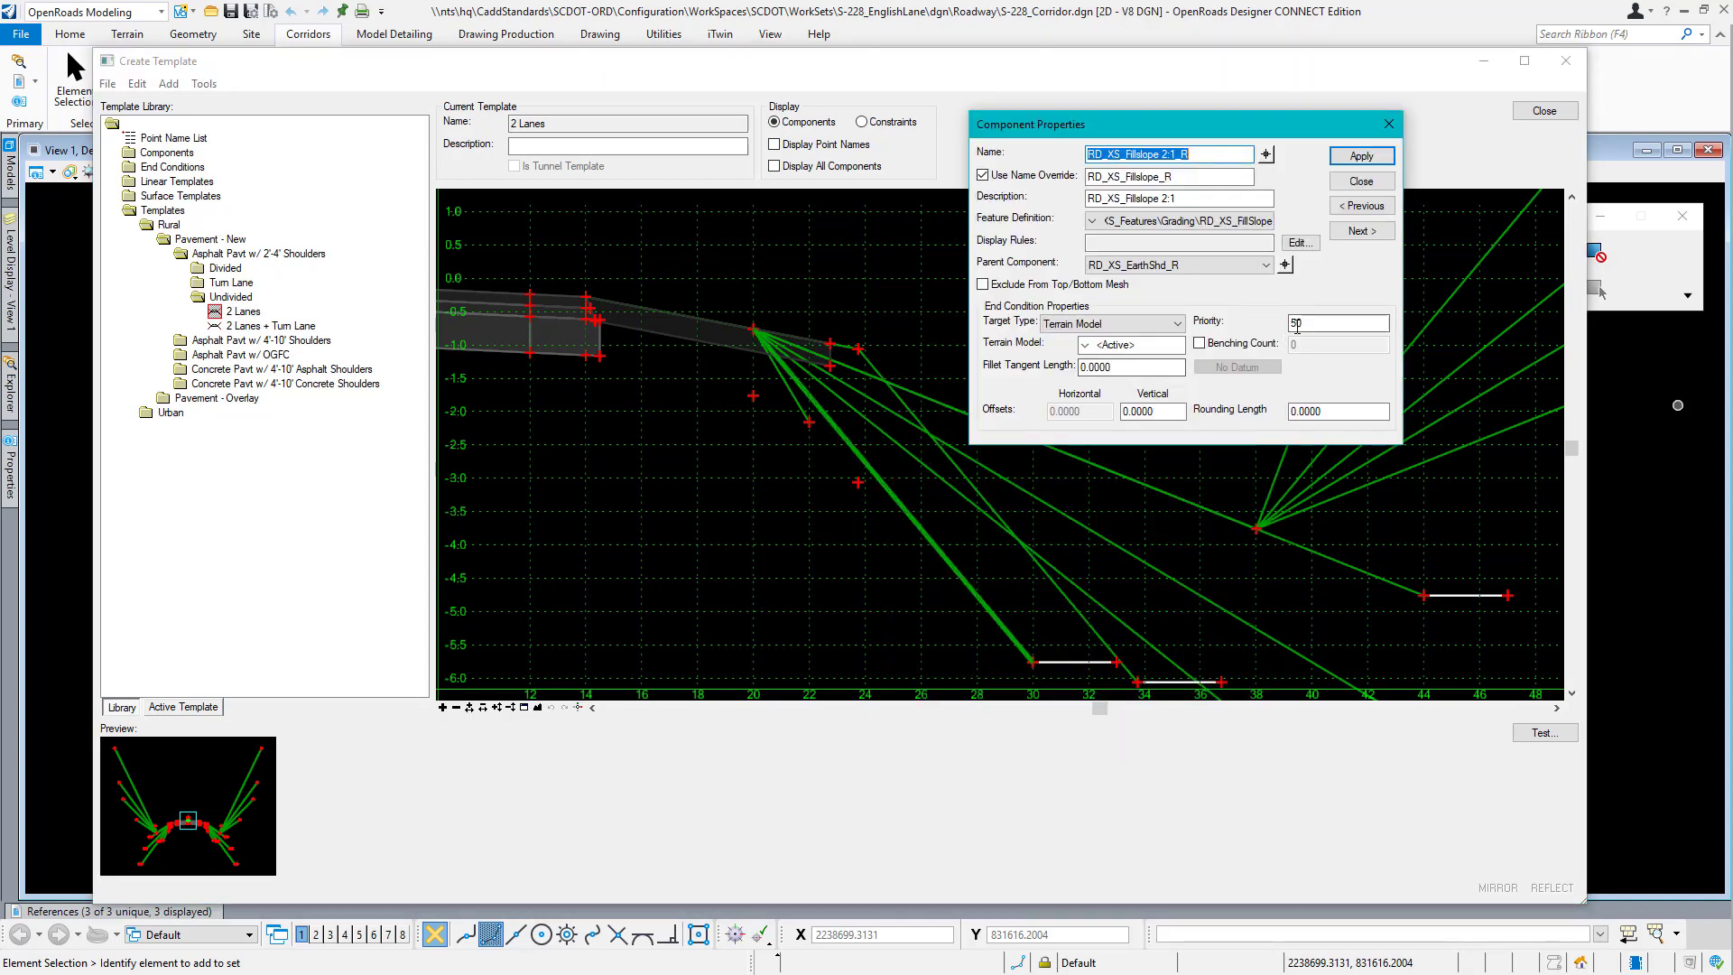
{"action": "left_click", "coordinate": [1360, 182]}
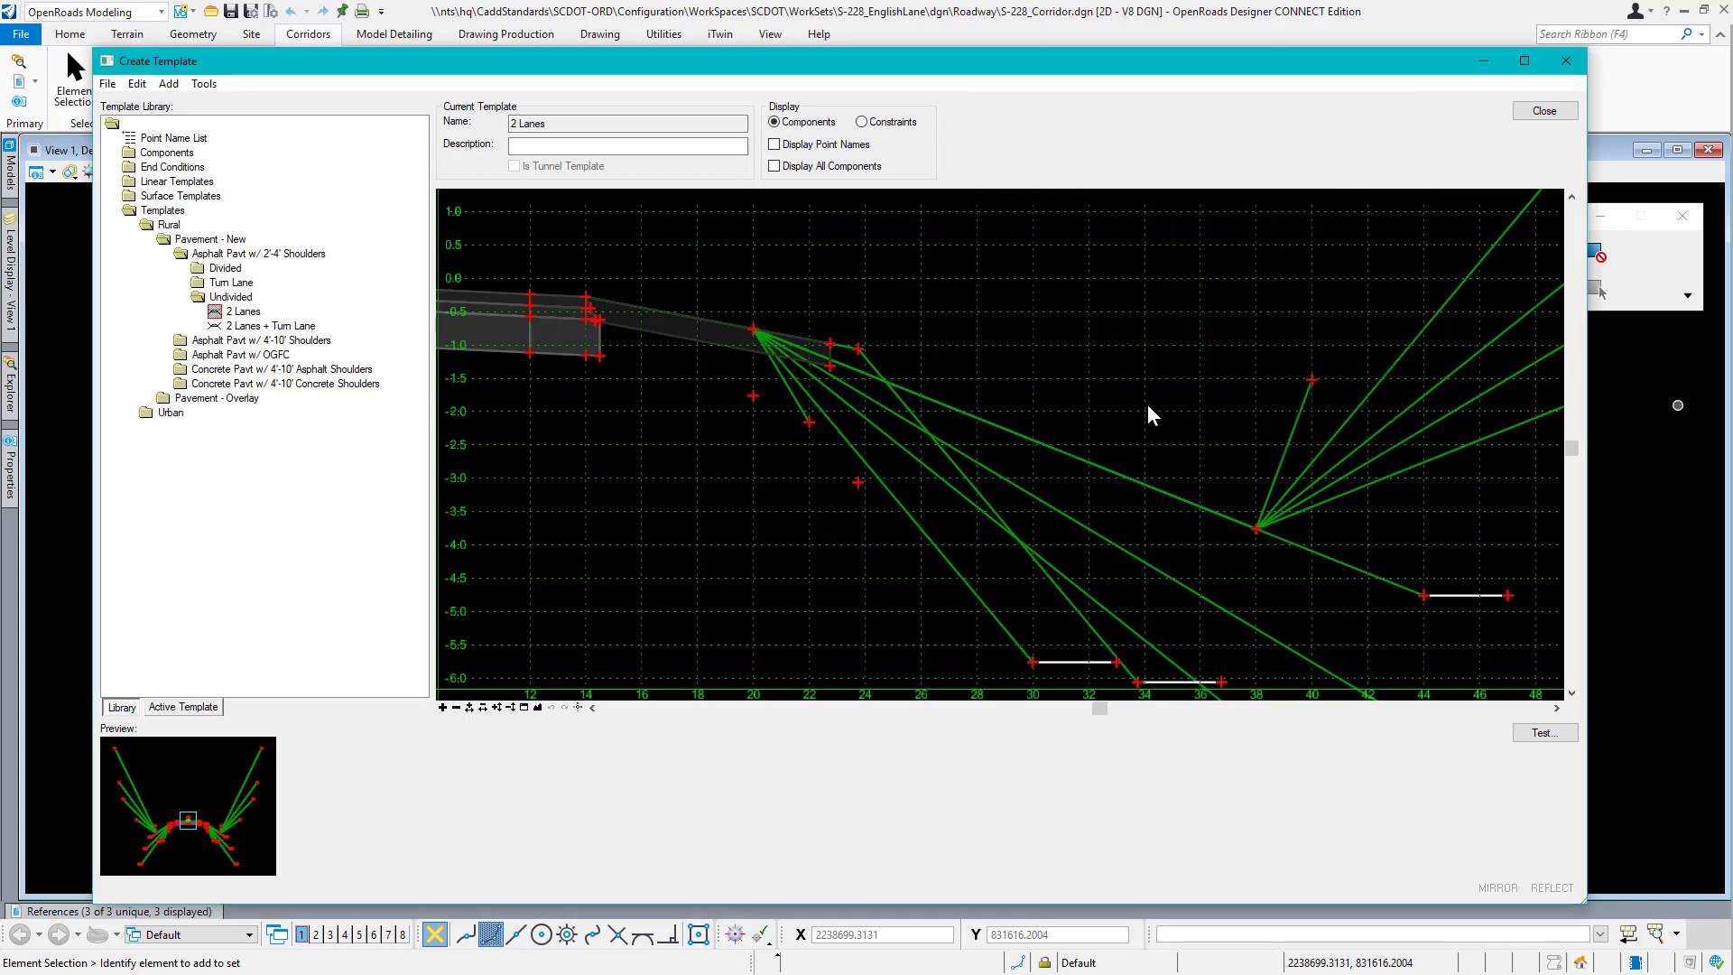
{"action": "double_click", "coordinate": [1160, 497]}
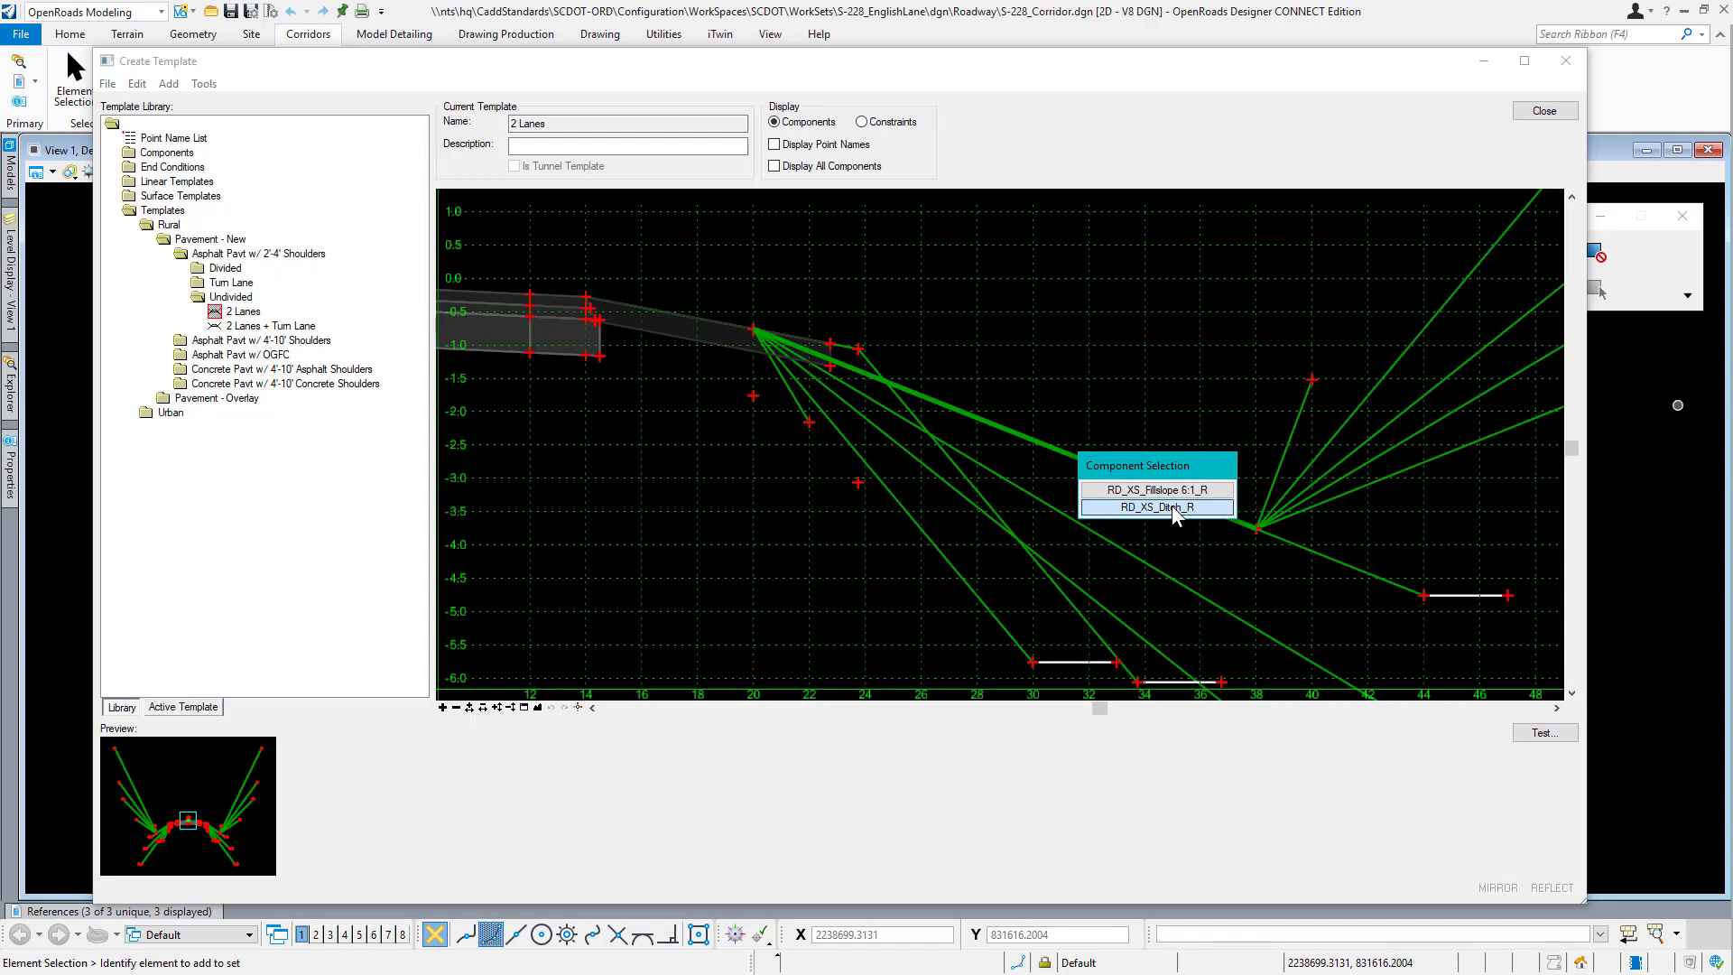
{"action": "left_click", "coordinate": [1174, 508]}
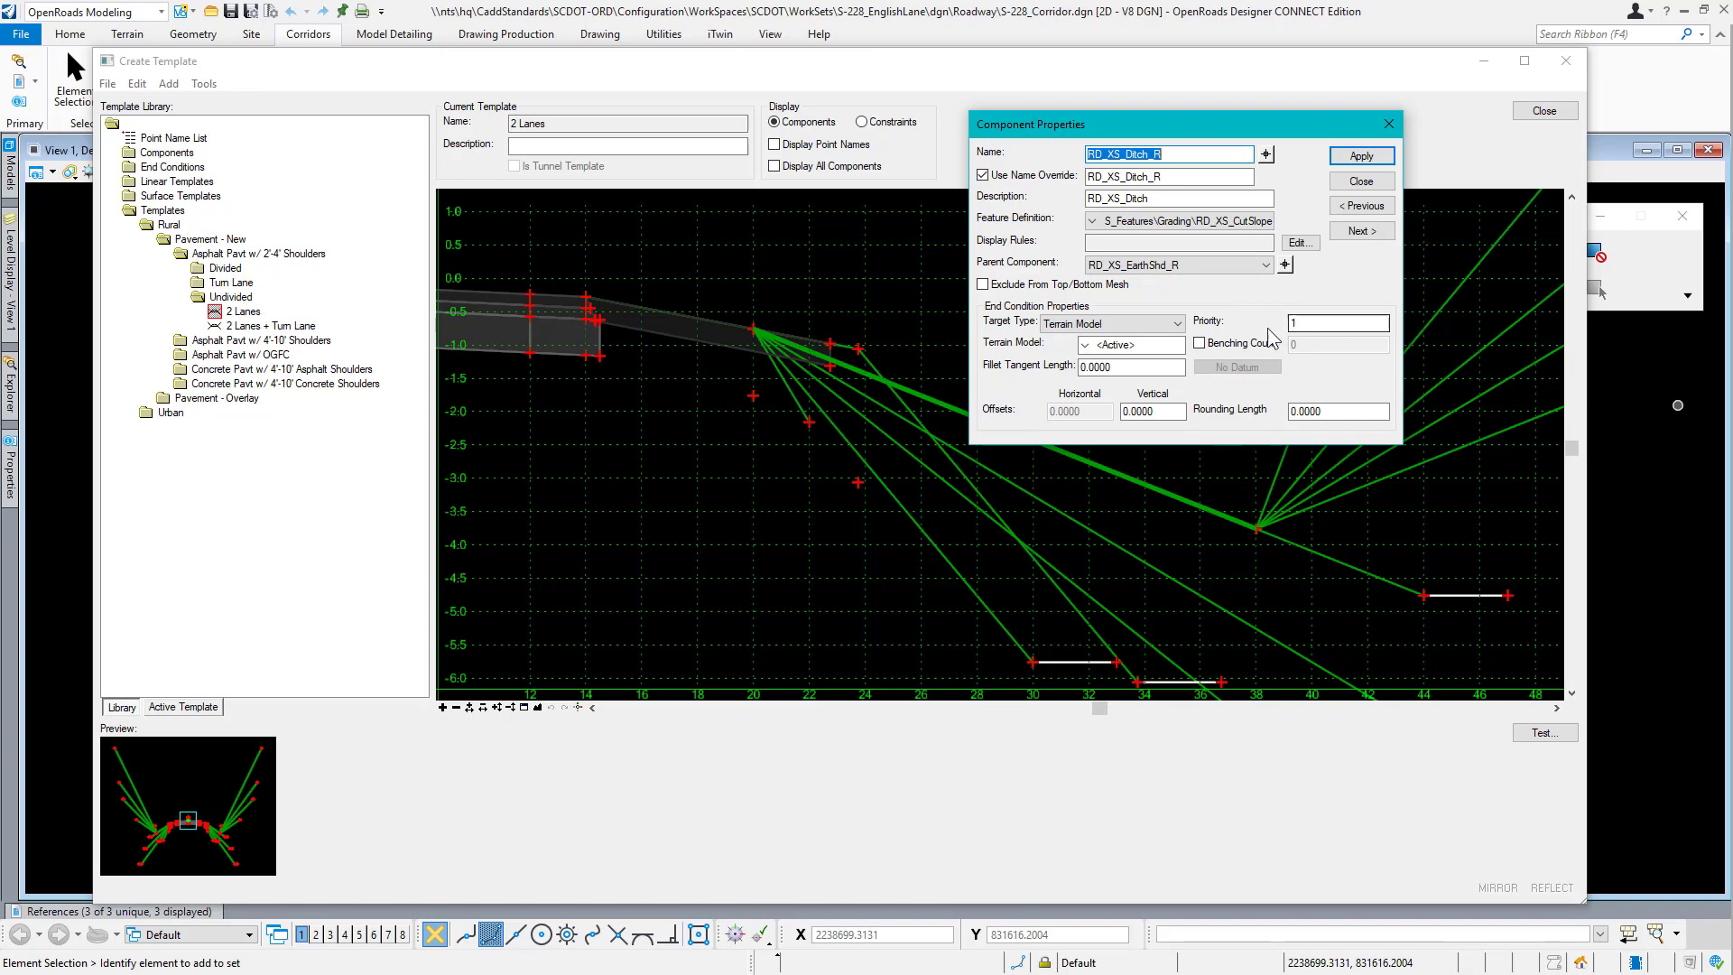
{"action": "left_click", "coordinate": [1362, 181]}
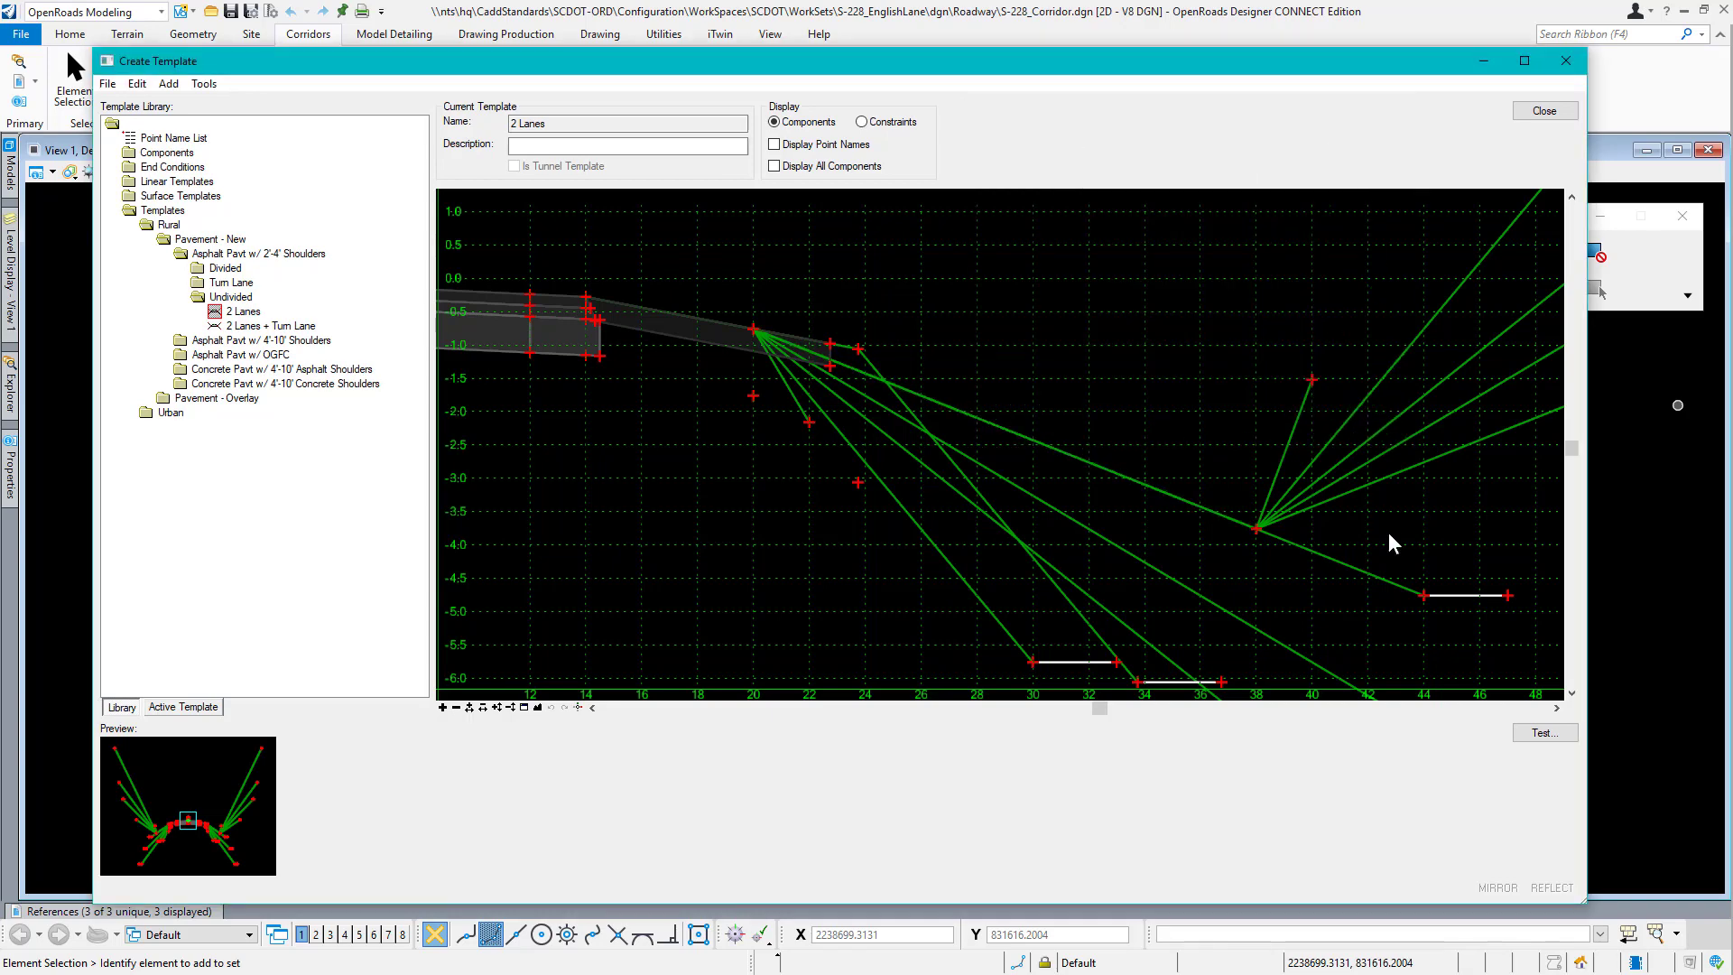
Examine the whole 2 Lanes section from the centre pavement out to both side slopes, and close the template editor.
{"action": "scroll", "coordinate": [1333, 522], "scroll_direction": "down", "scroll_amount": 2}
{"action": "scroll", "coordinate": [1378, 487], "scroll_direction": "down", "scroll_amount": 2}
{"action": "scroll", "coordinate": [934, 458], "scroll_direction": "up", "scroll_amount": 2}
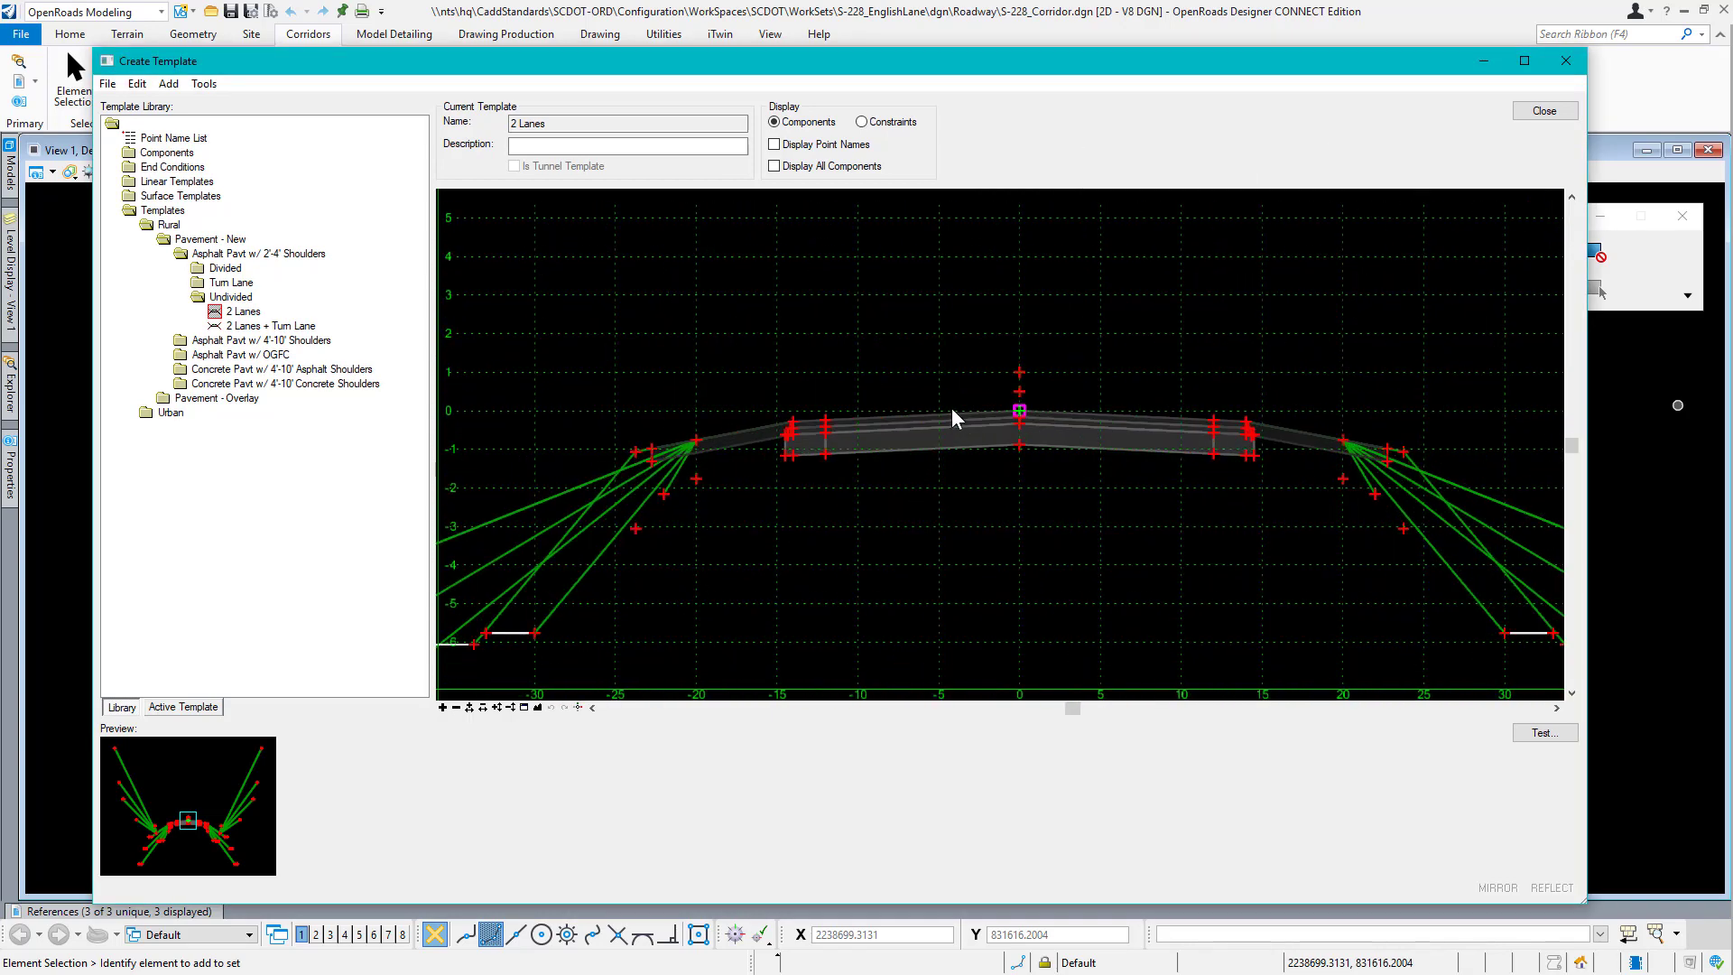
{"action": "scroll", "coordinate": [1056, 417], "scroll_direction": "up", "scroll_amount": 3}
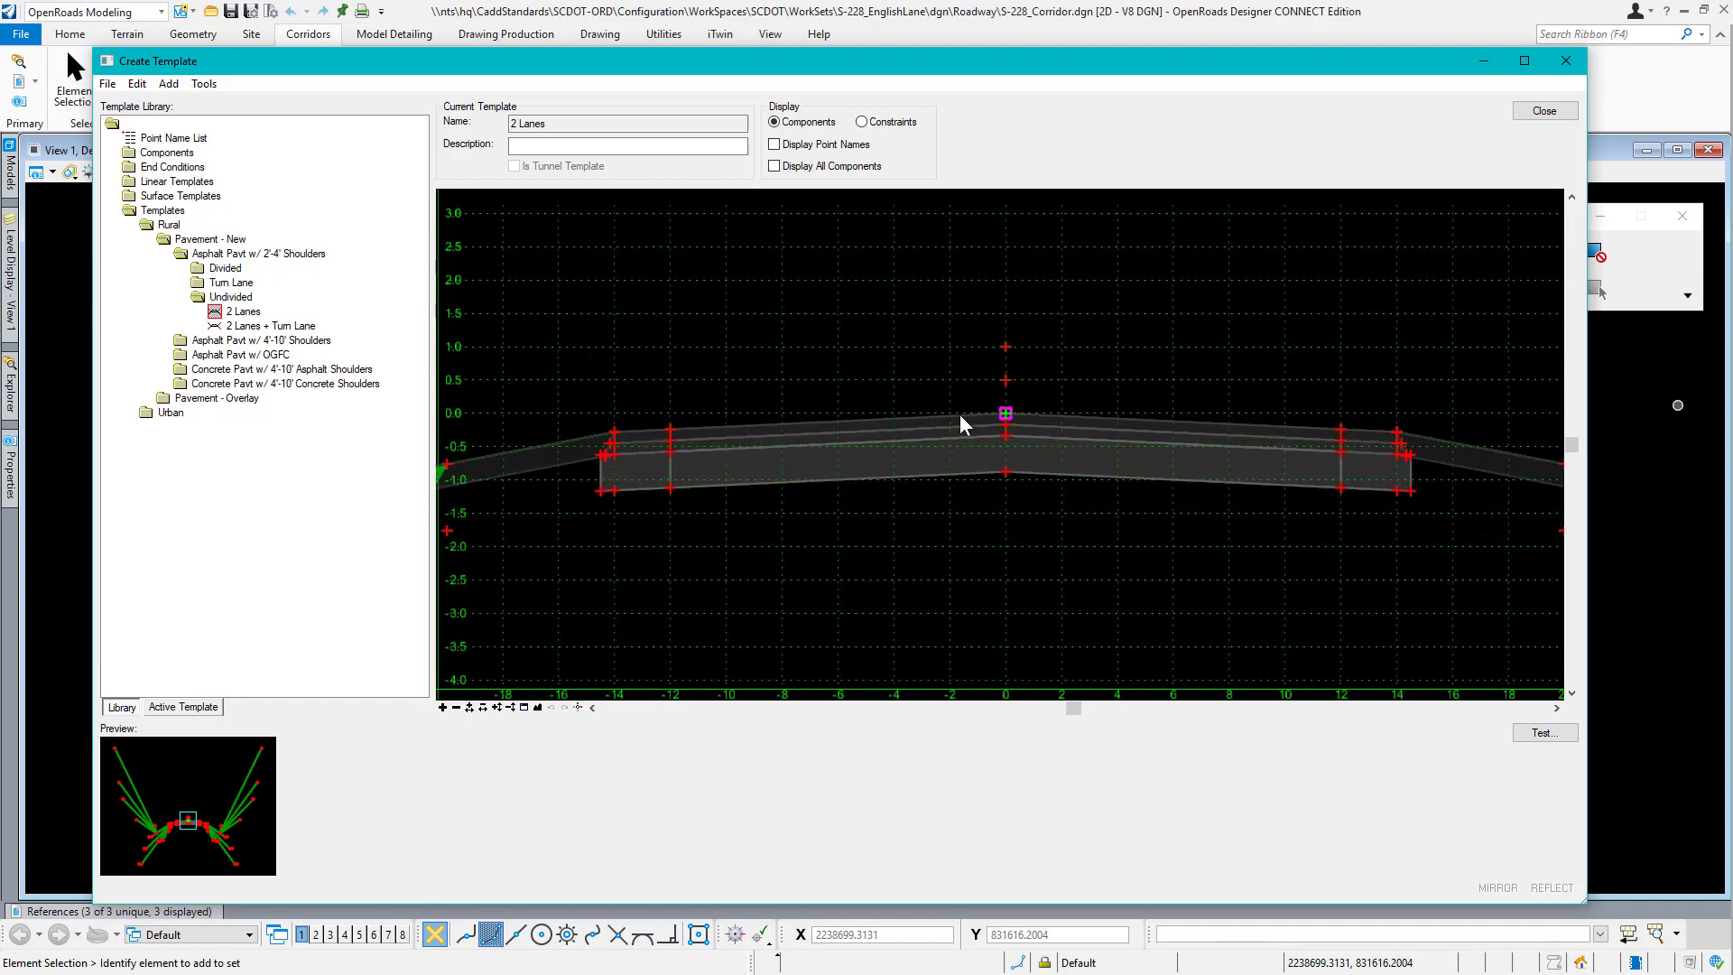
{"action": "scroll", "coordinate": [1121, 371], "scroll_direction": "down", "scroll_amount": 3}
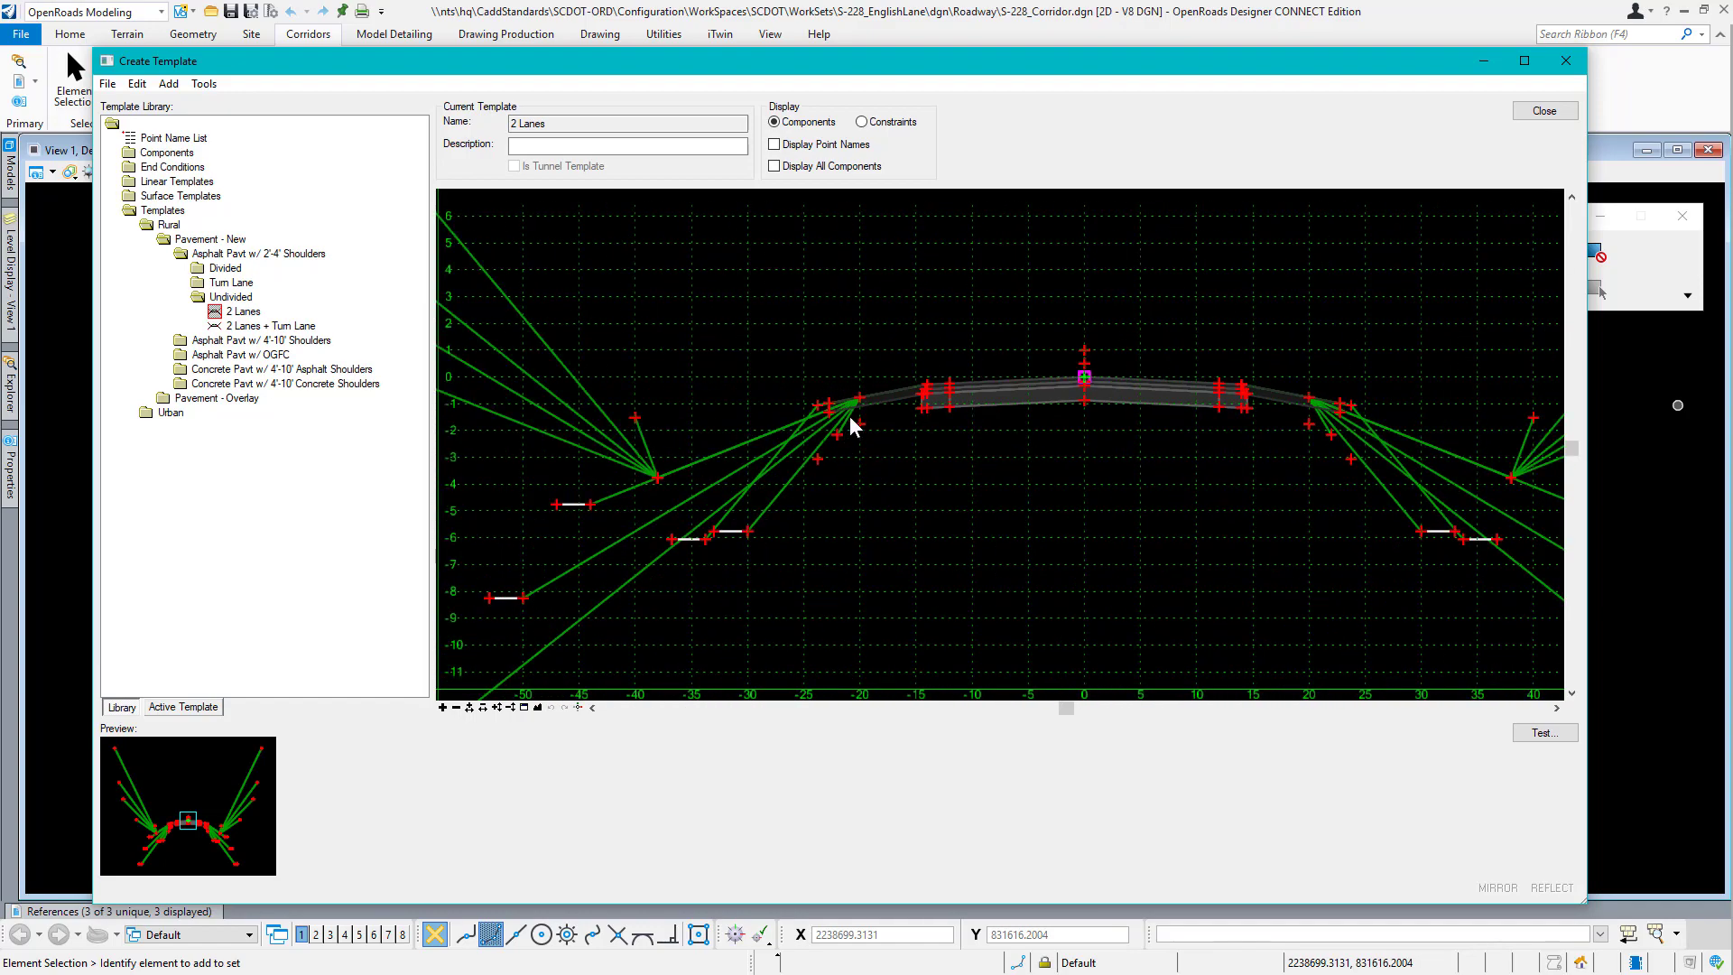
{"action": "scroll", "coordinate": [657, 471], "scroll_direction": "down", "scroll_amount": 2}
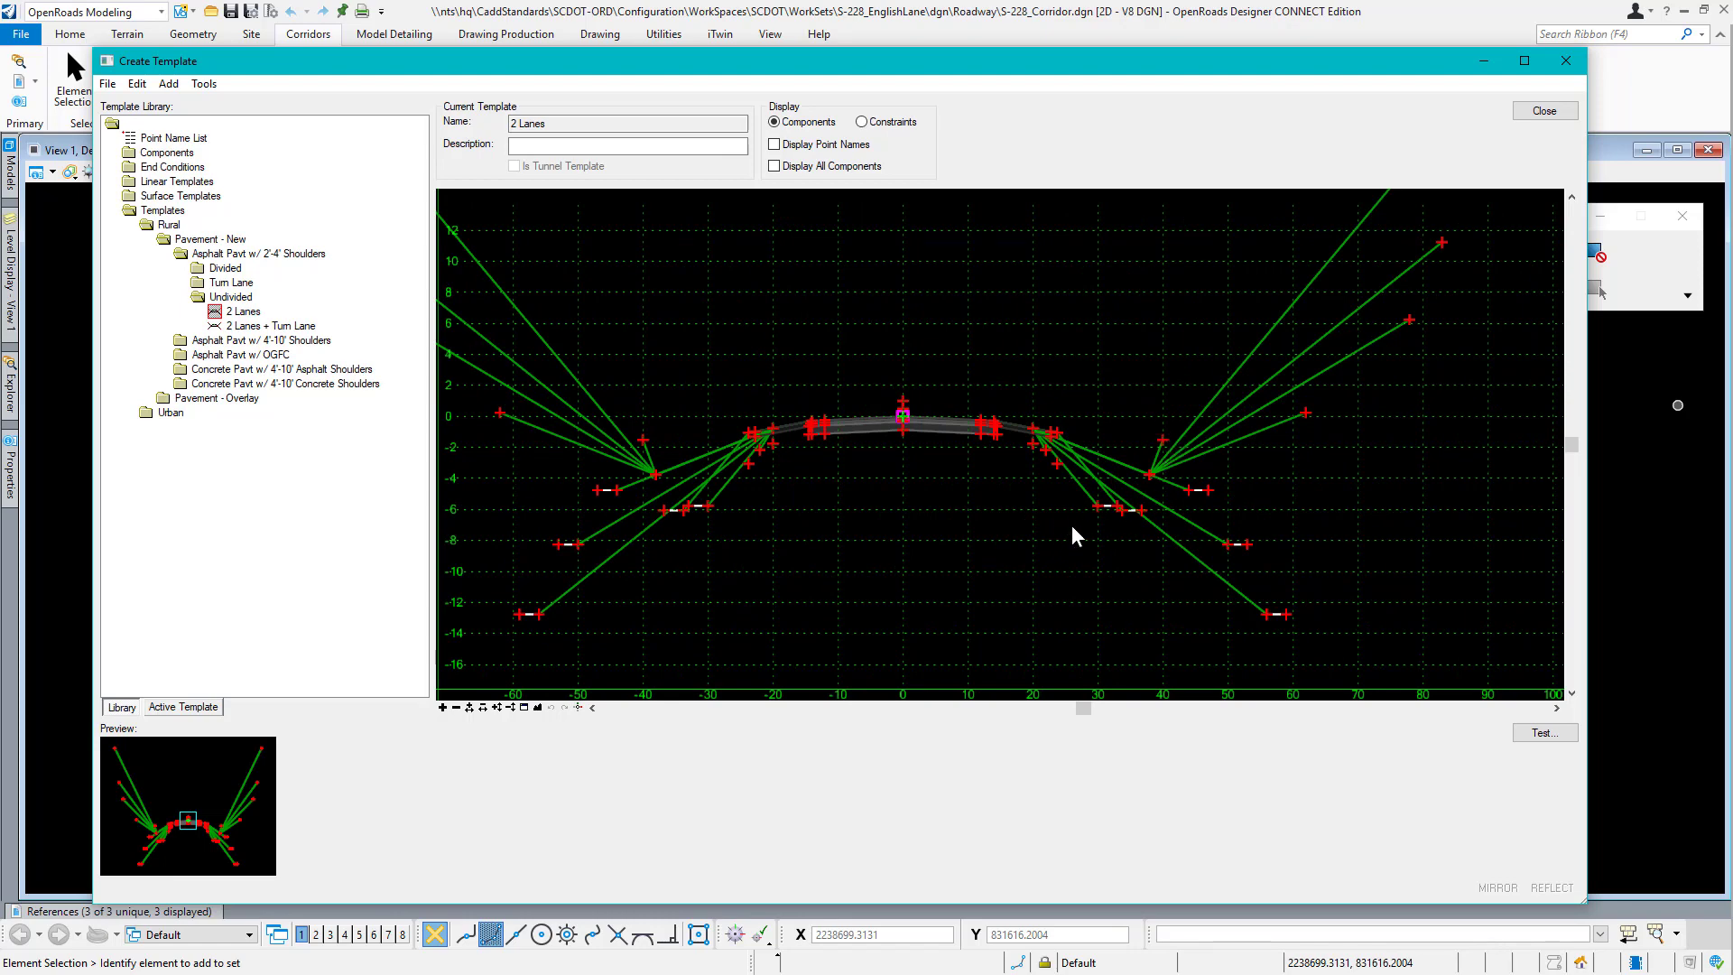
{"action": "left_click", "coordinate": [1544, 110]}
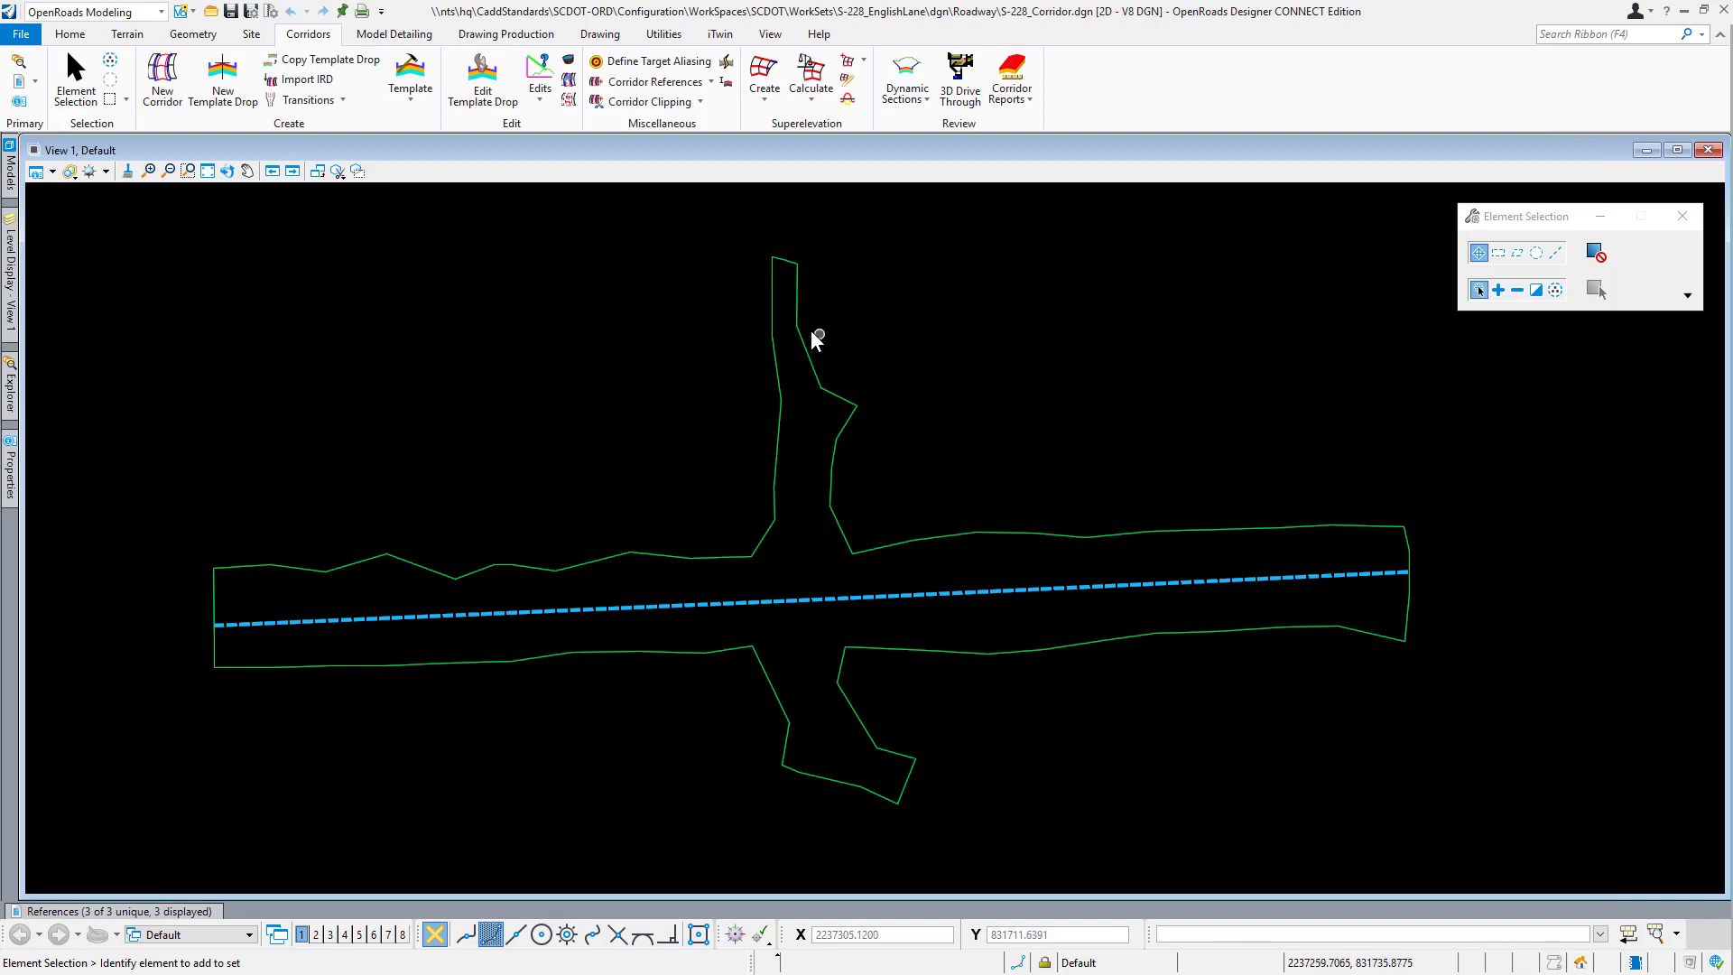
Create a corridor named RL_S-228 along the RL_S-228 alignment, using its active profile and the Design feature definition.
{"action": "left_click", "coordinate": [165, 76]}
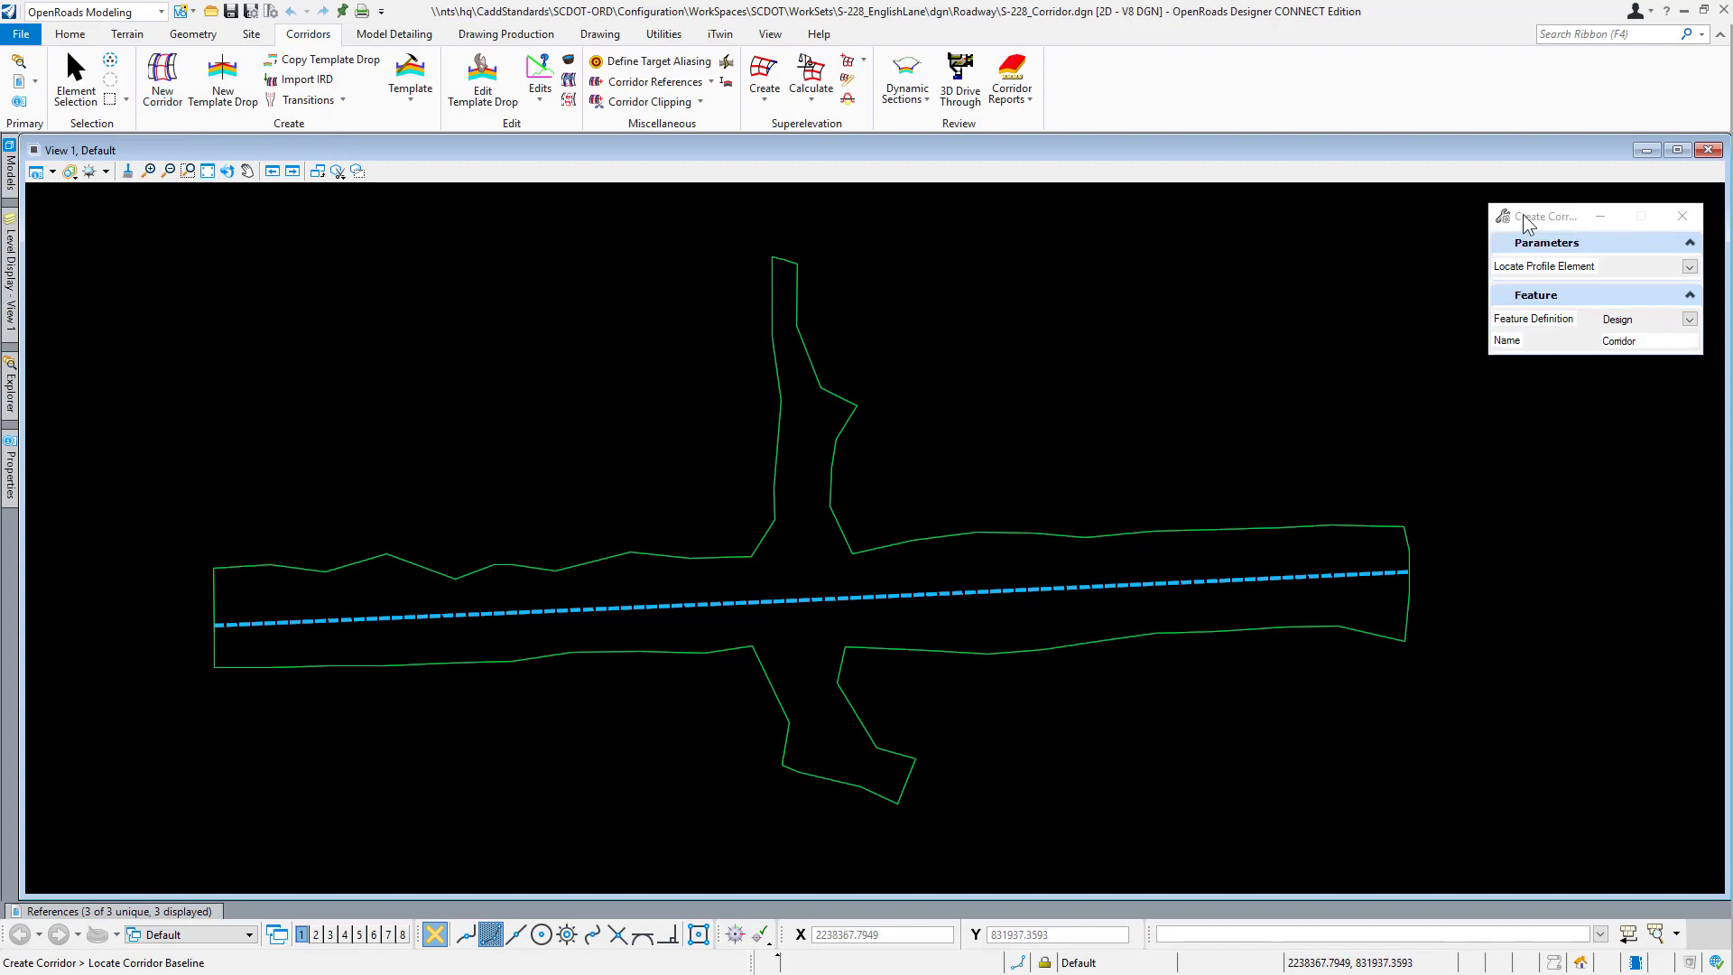
{"action": "left_click_drag", "start_coordinate": [1546, 219], "coordinate": [1024, 240]}
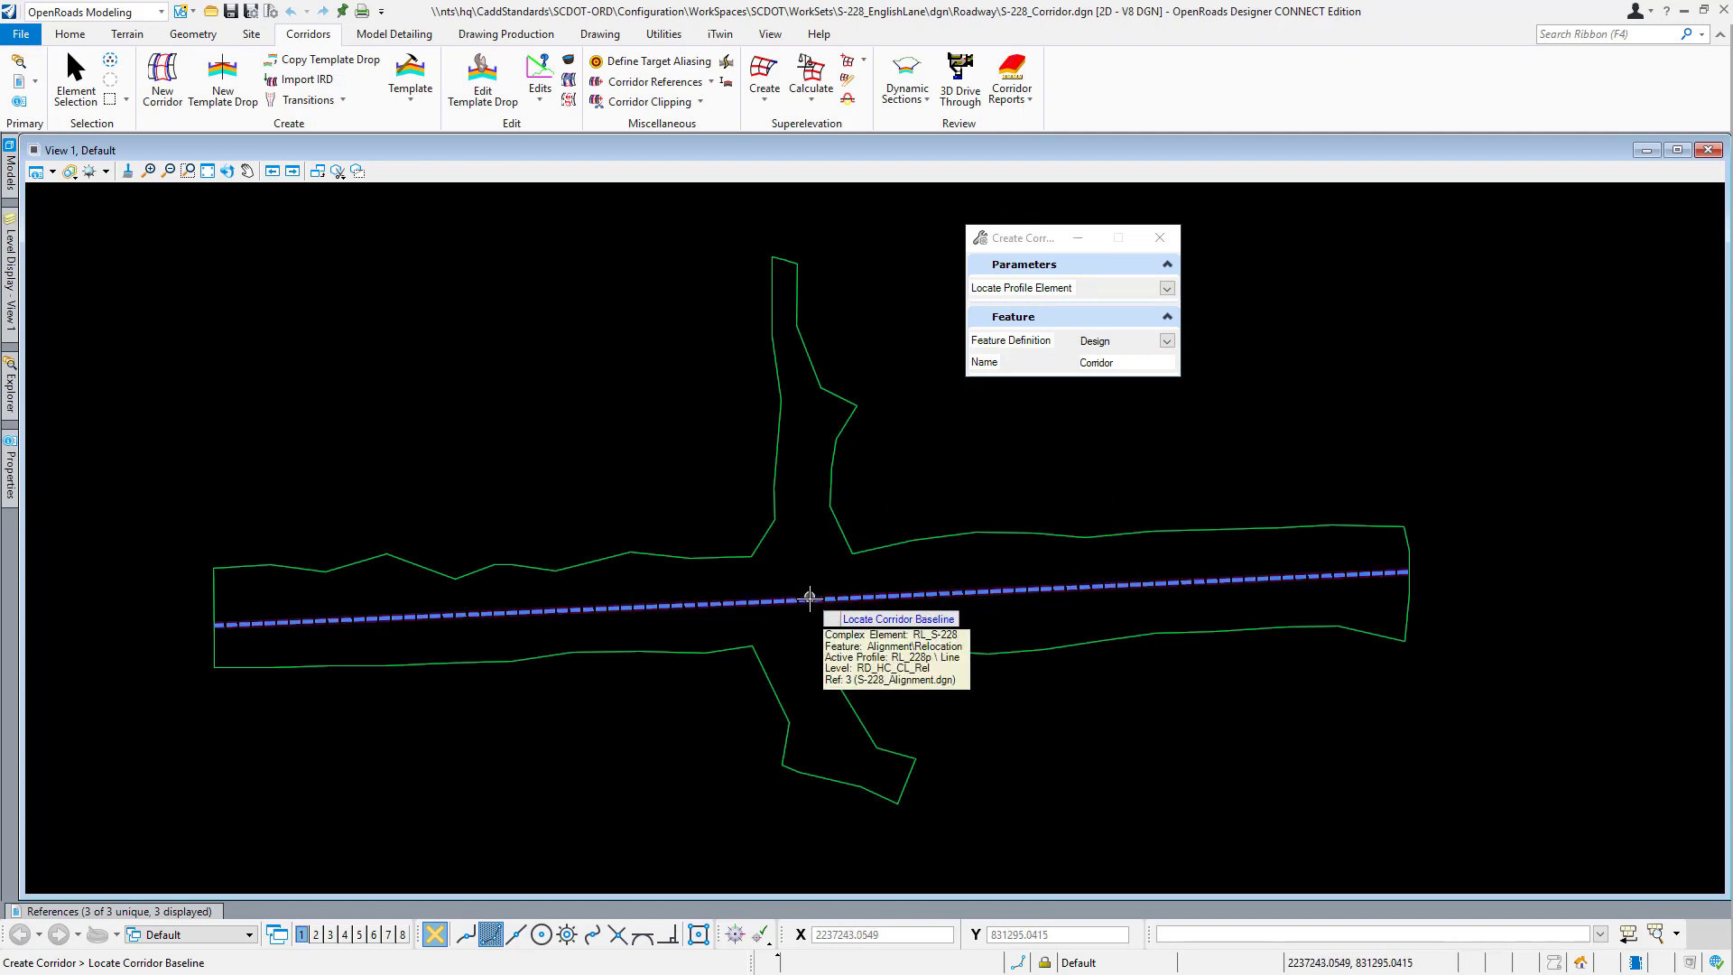
{"action": "left_click", "coordinate": [826, 600]}
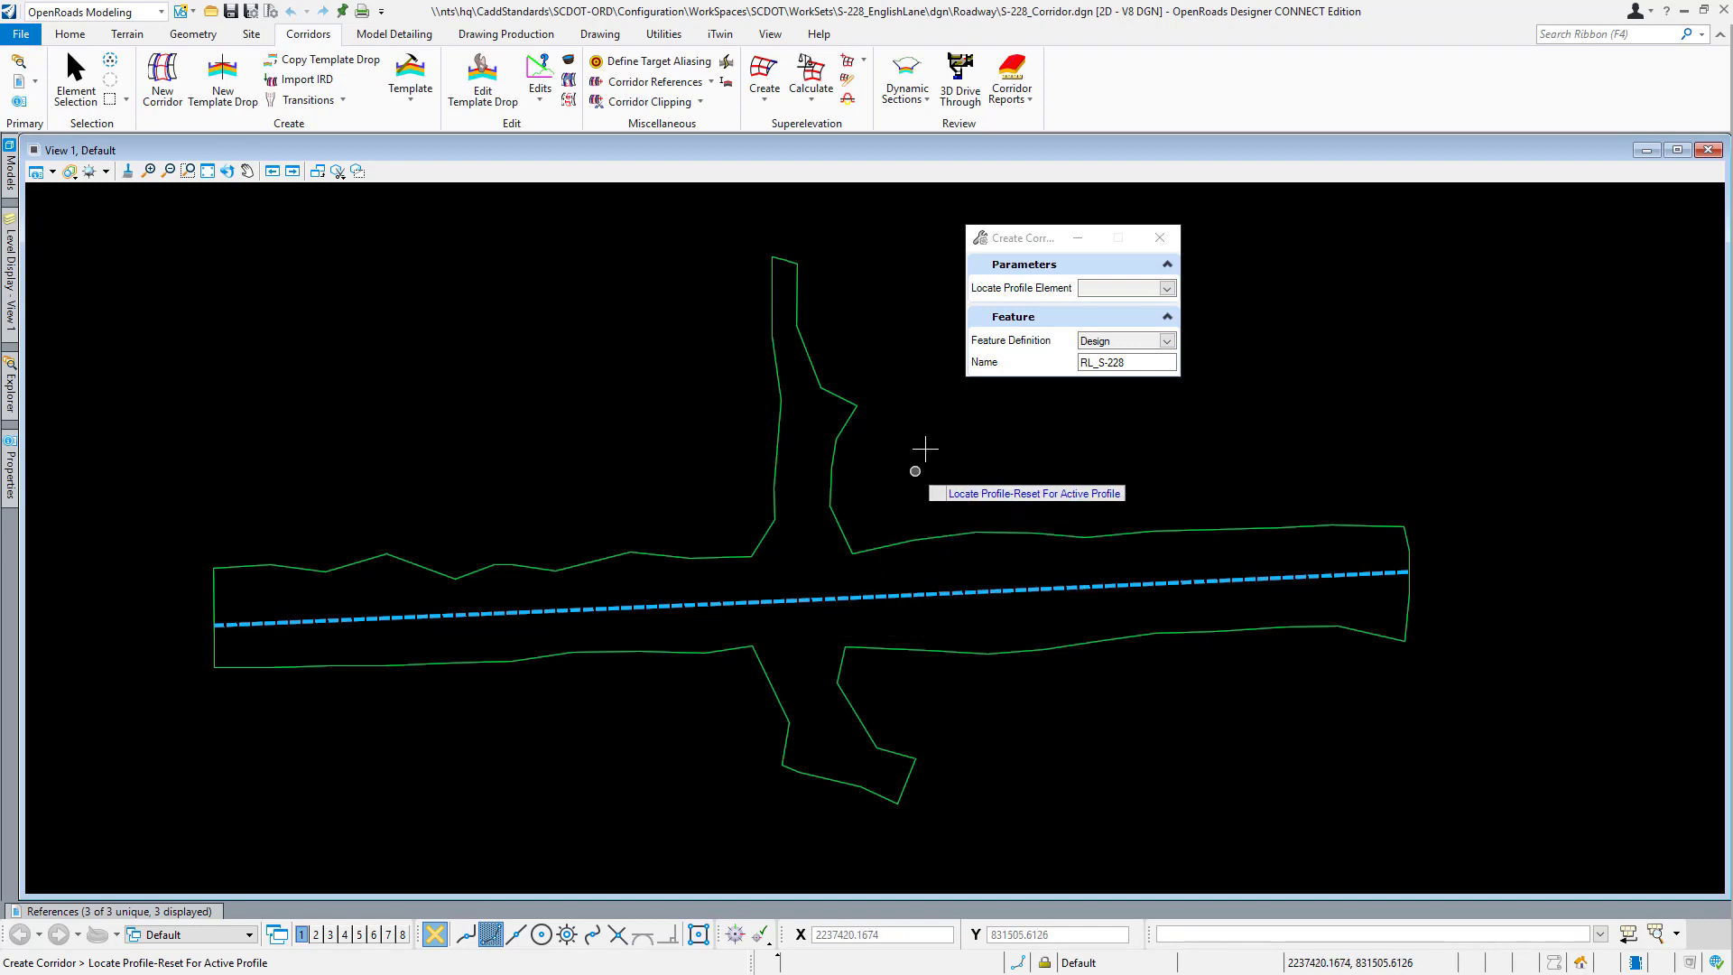
{"action": "right_click", "coordinate": [930, 452]}
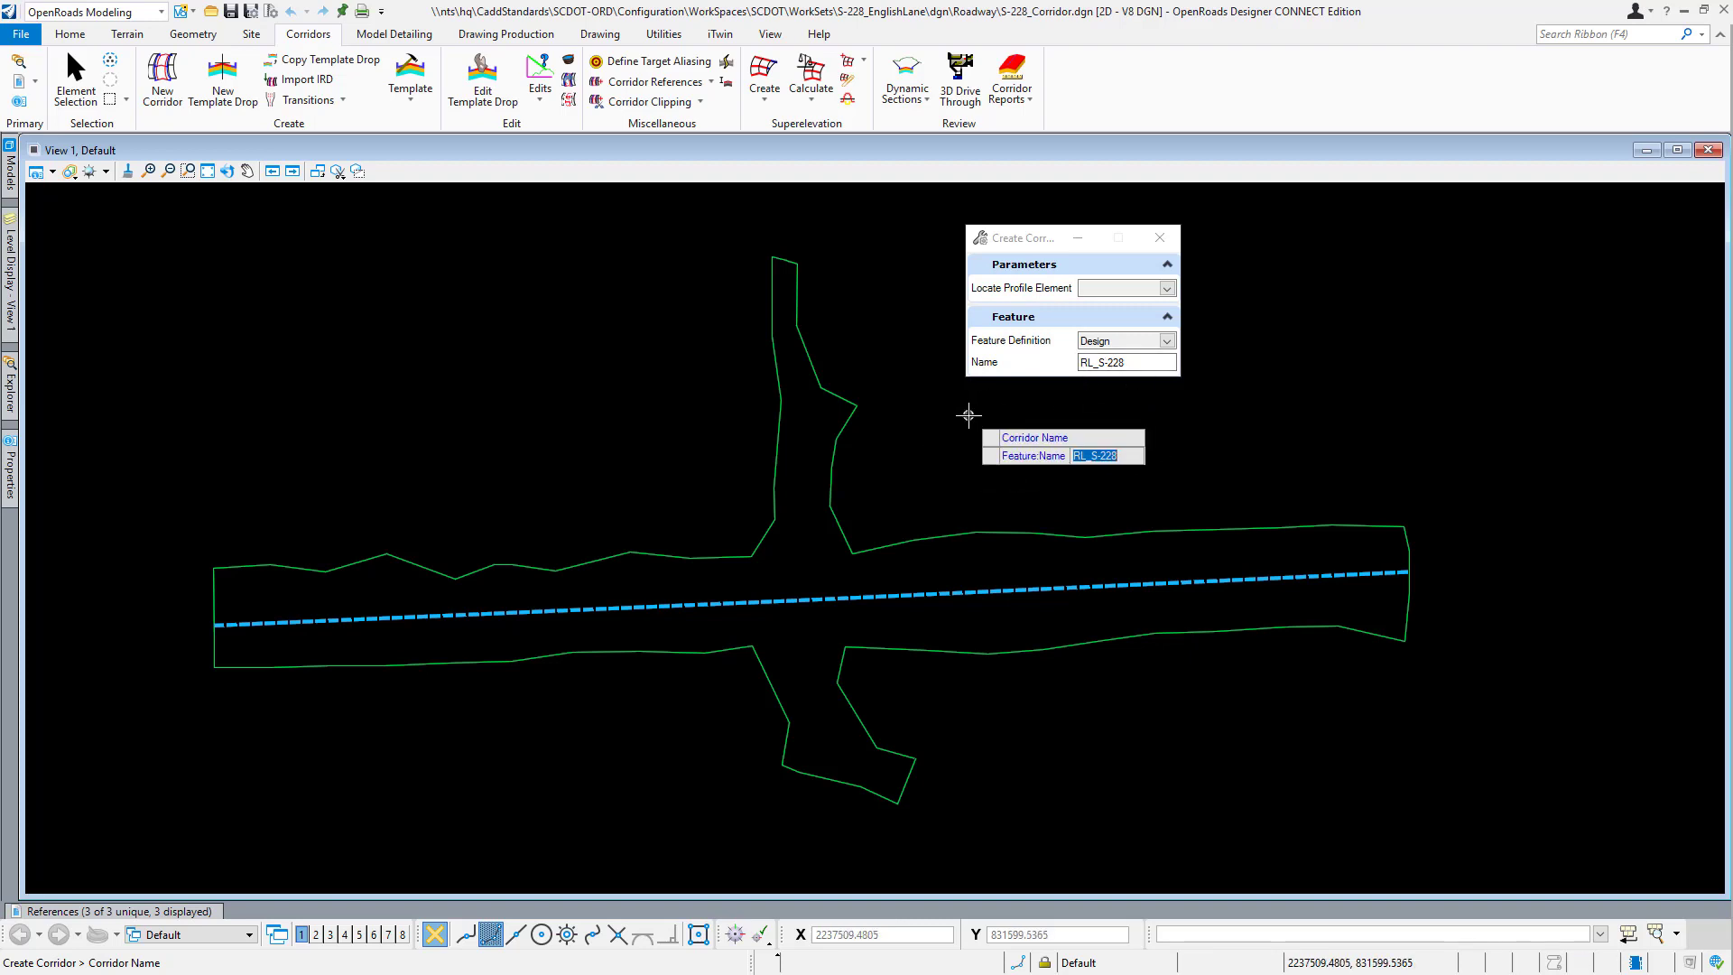
{"action": "left_click", "coordinate": [968, 416]}
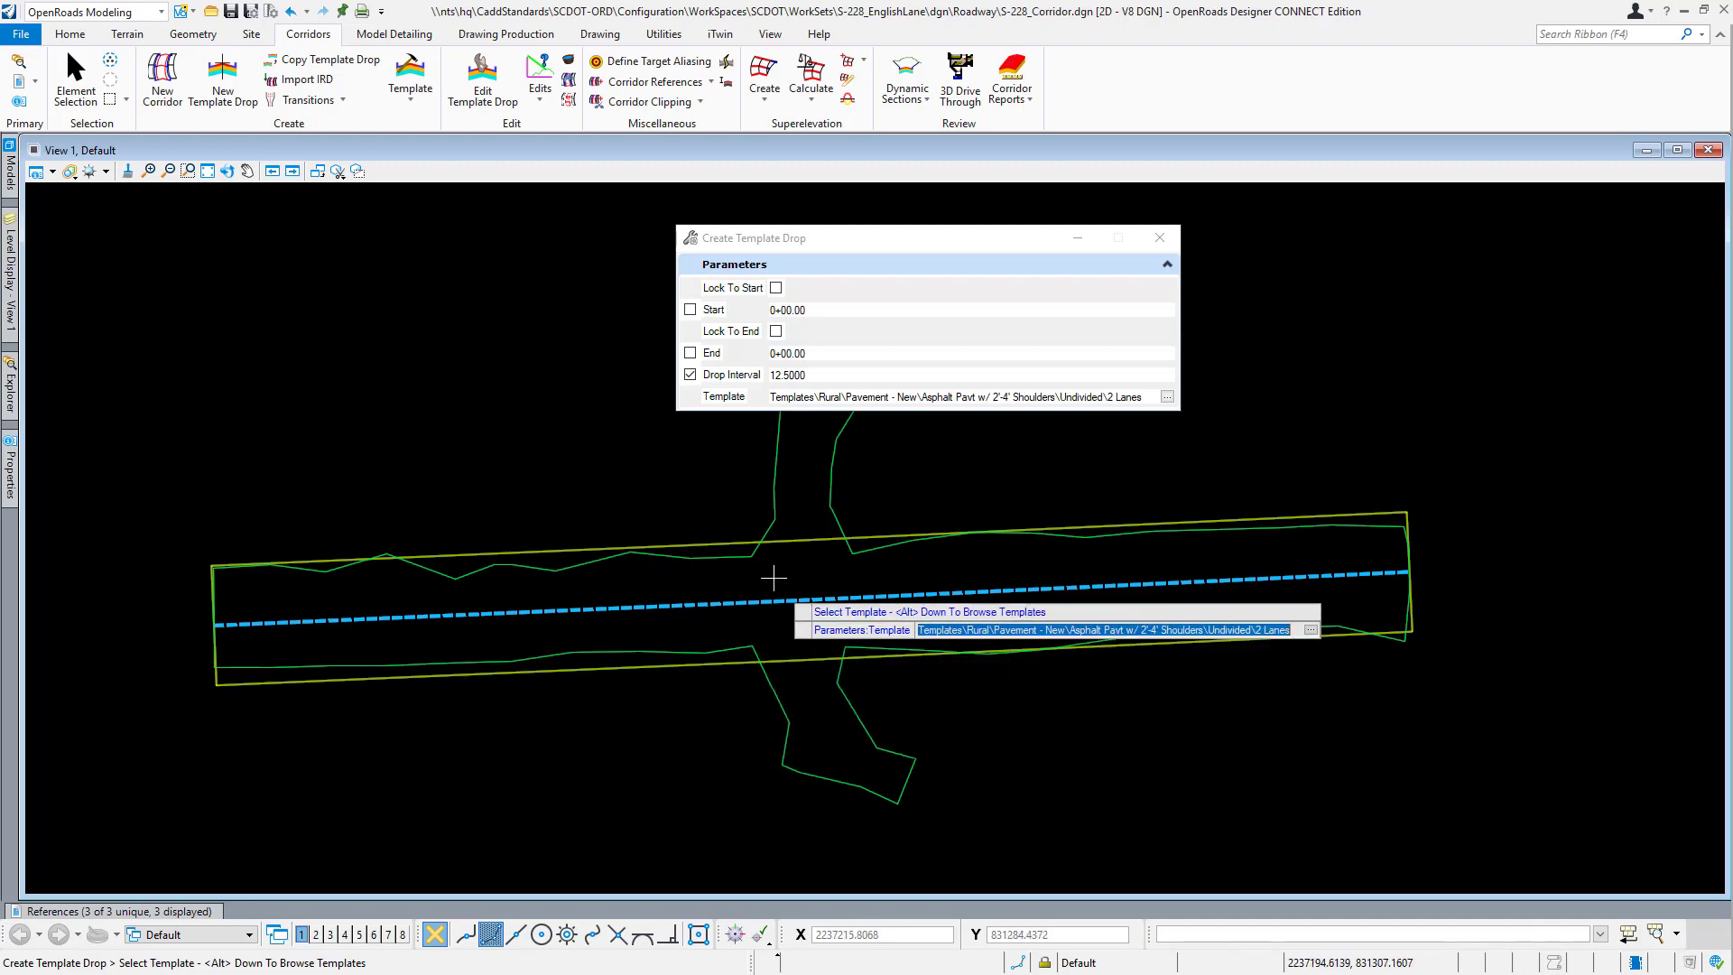
Choose the 2 Lanes template from Rural, Pavement - New, Asphalt Pavt w/ 2'-4' Shoulders, Undivided for the corridor's template drop.
{"action": "left_click_drag", "start_coordinate": [881, 248], "coordinate": [1213, 233]}
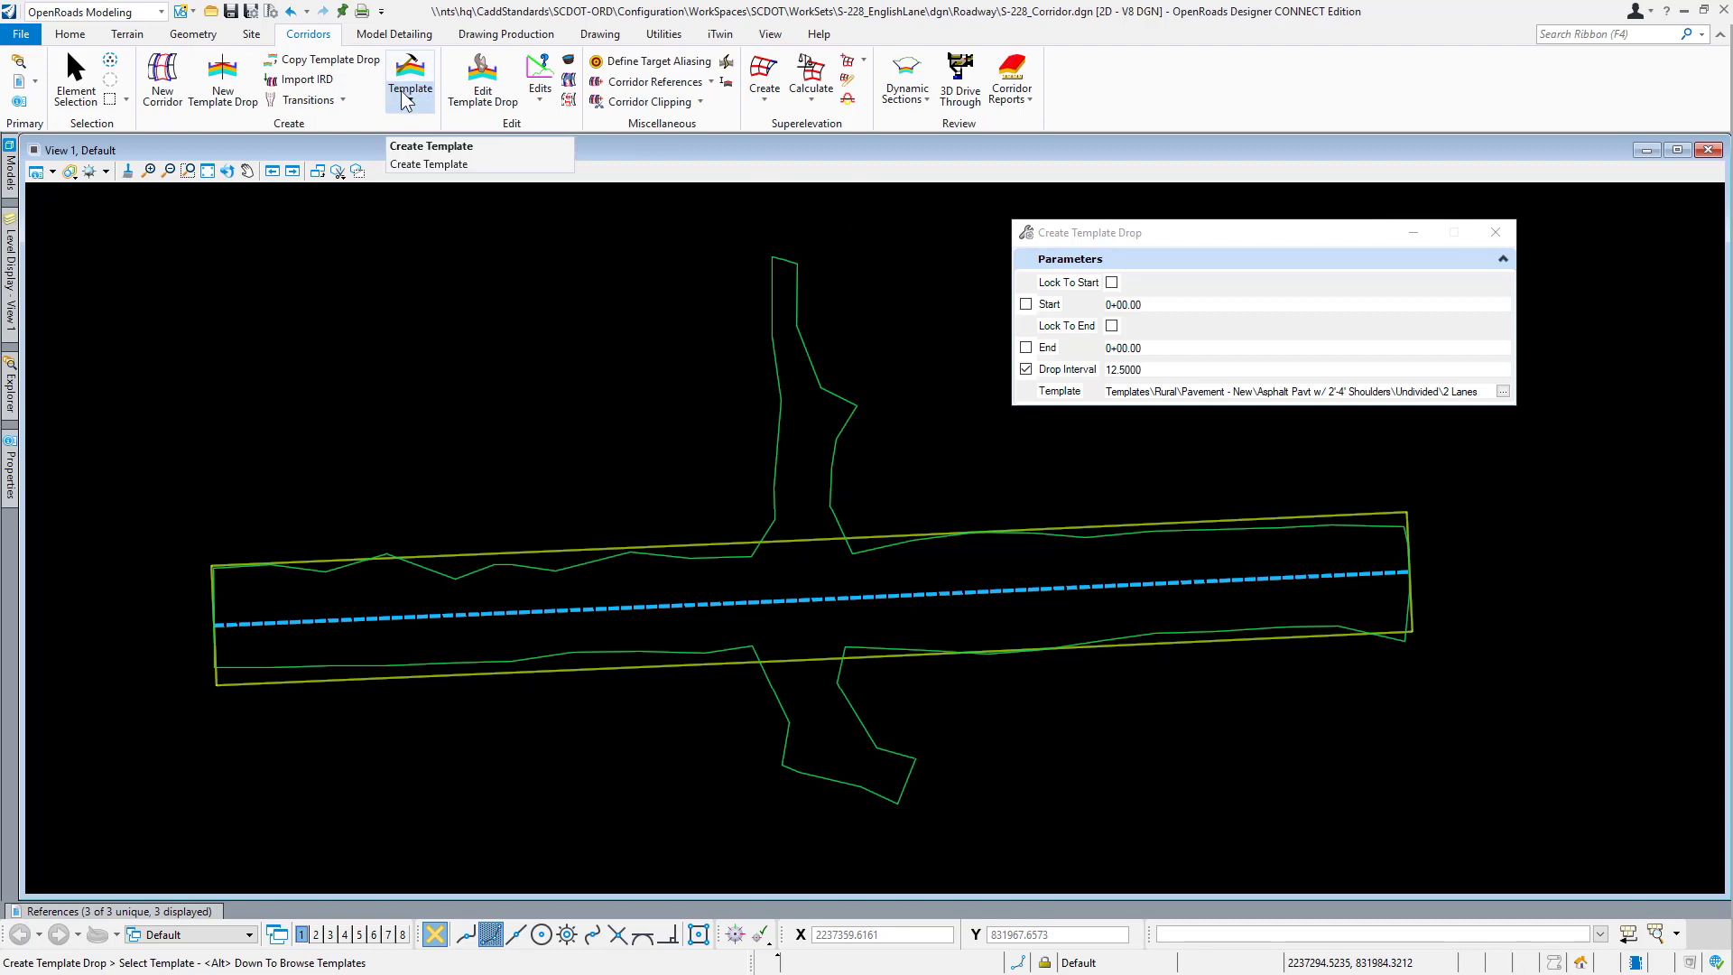
{"action": "left_click", "coordinate": [1163, 304]}
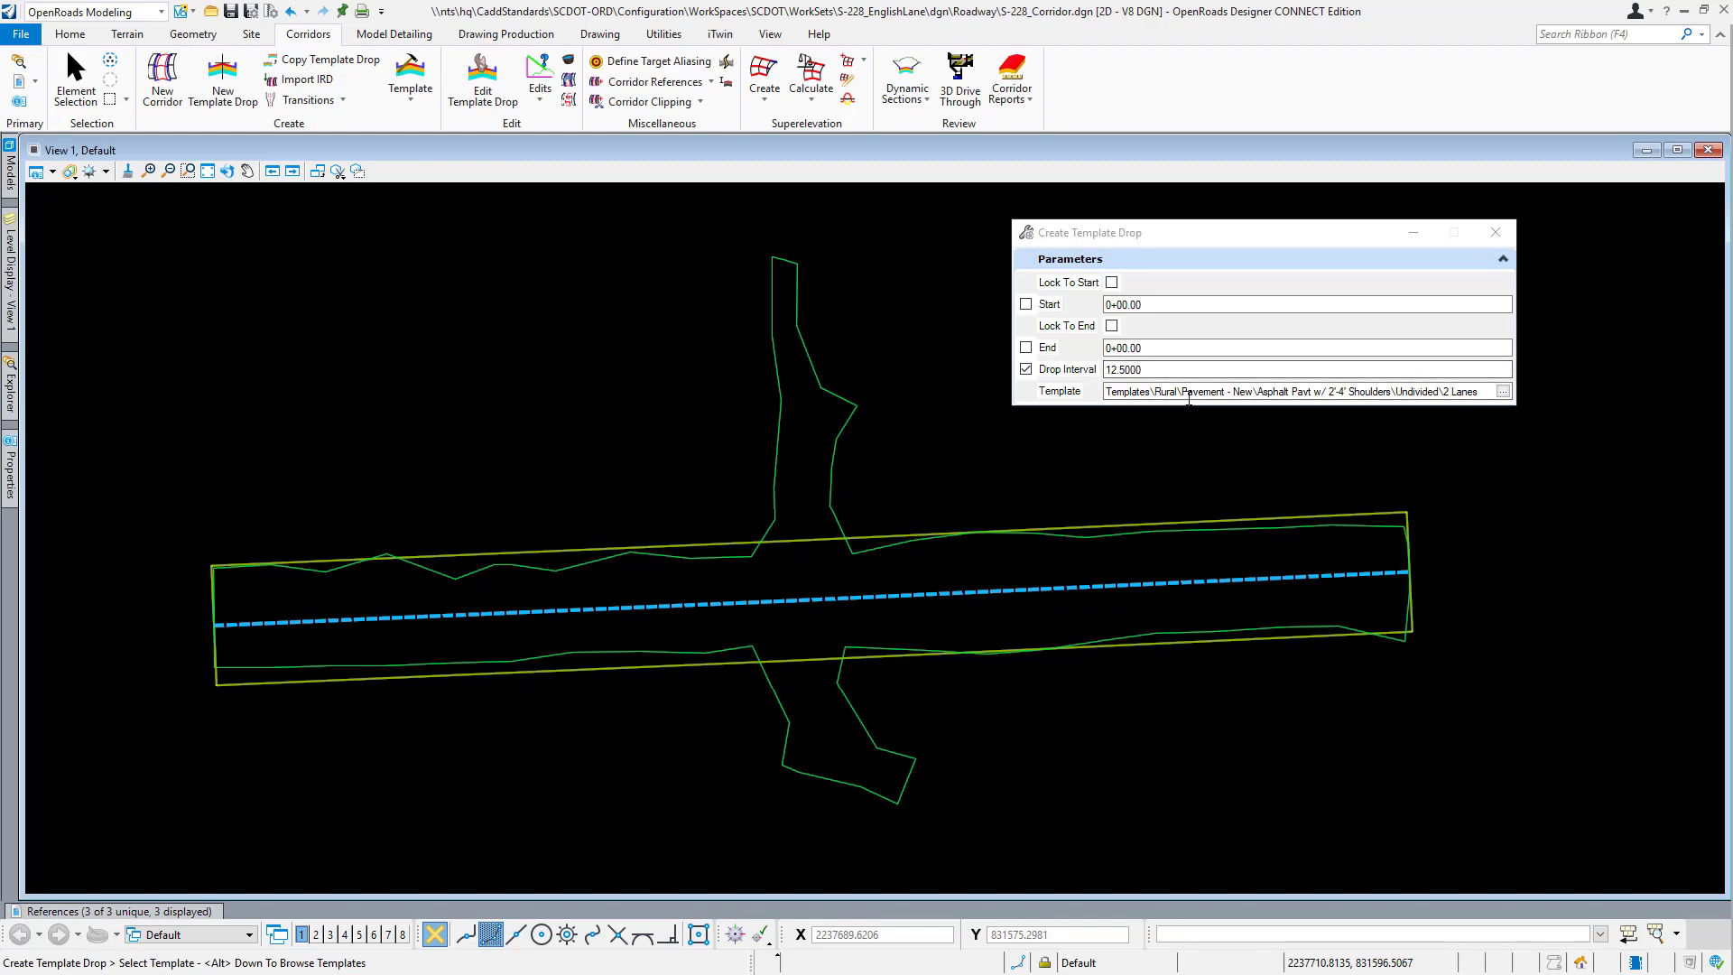
{"action": "left_click", "coordinate": [1503, 392]}
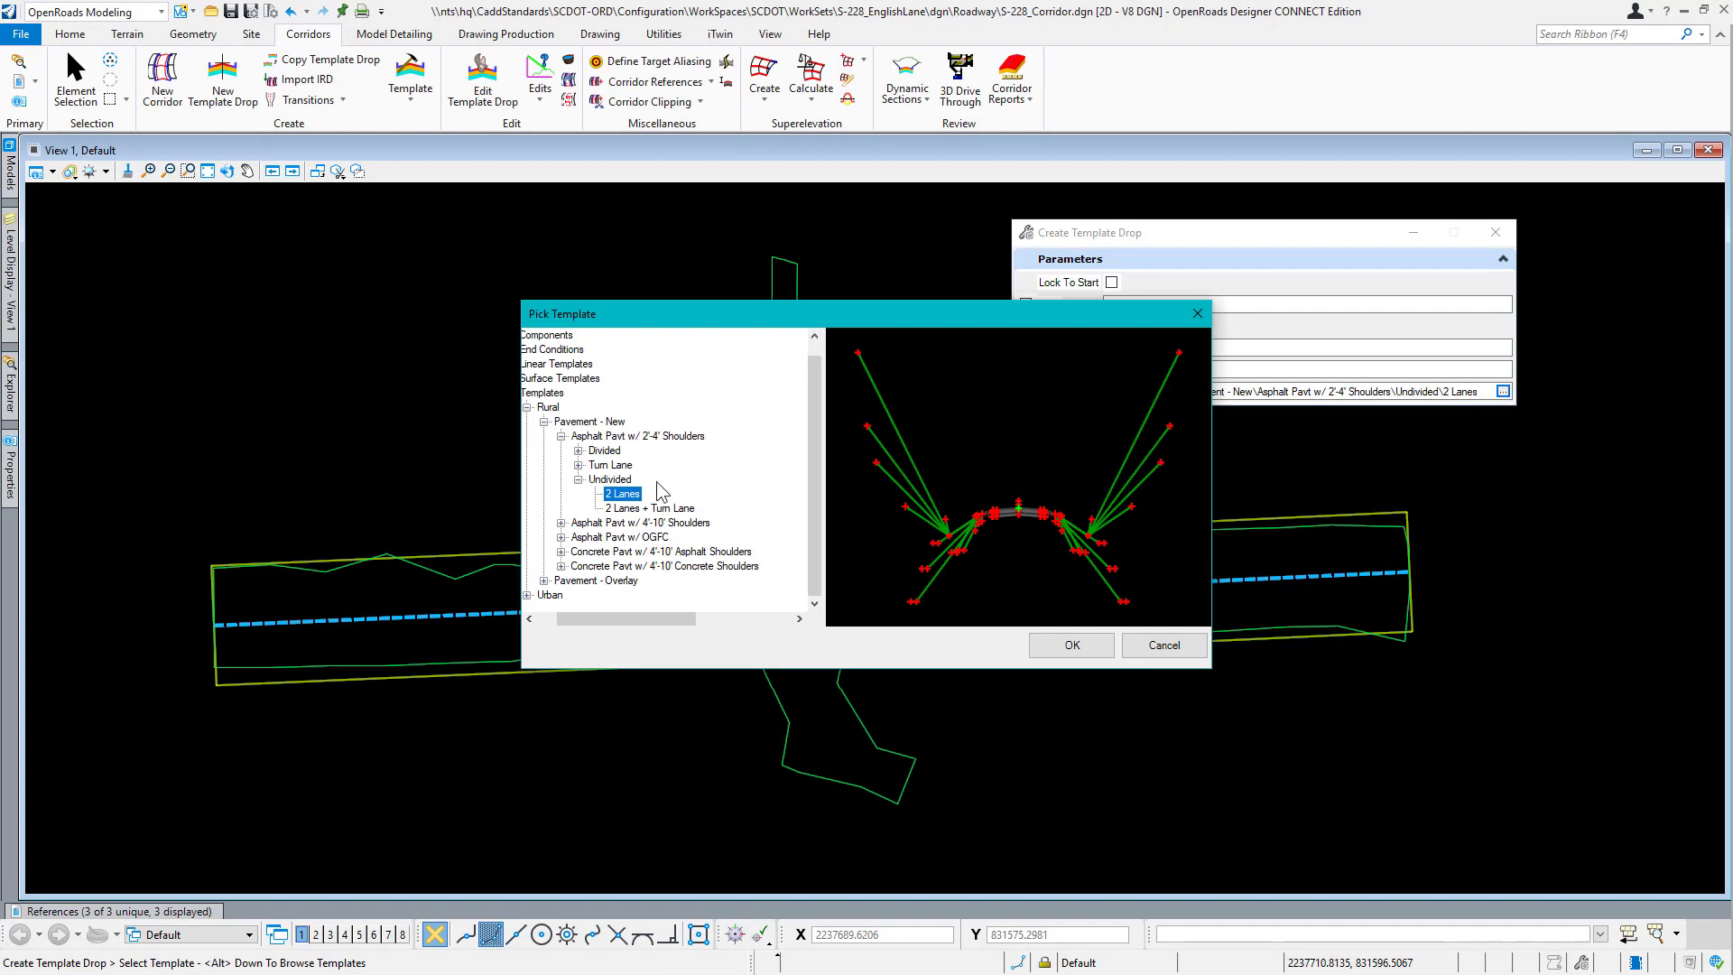
{"action": "left_click_drag", "start_coordinate": [610, 616], "coordinate": [593, 616]}
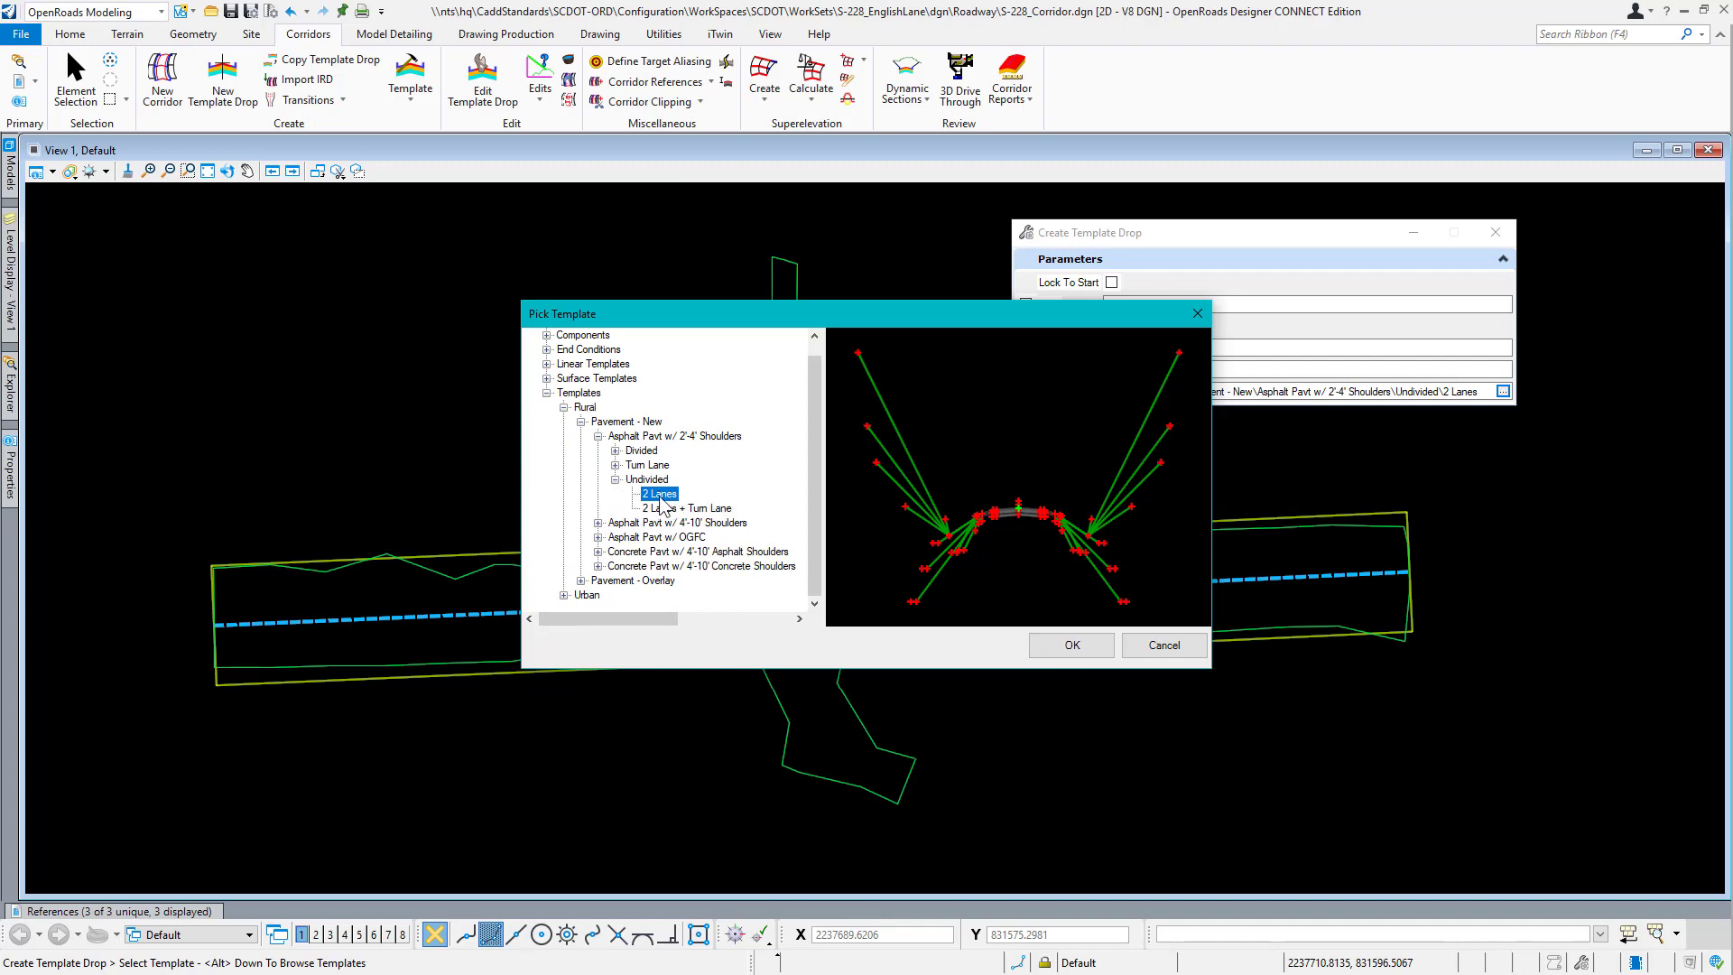
{"action": "left_click", "coordinate": [1072, 644]}
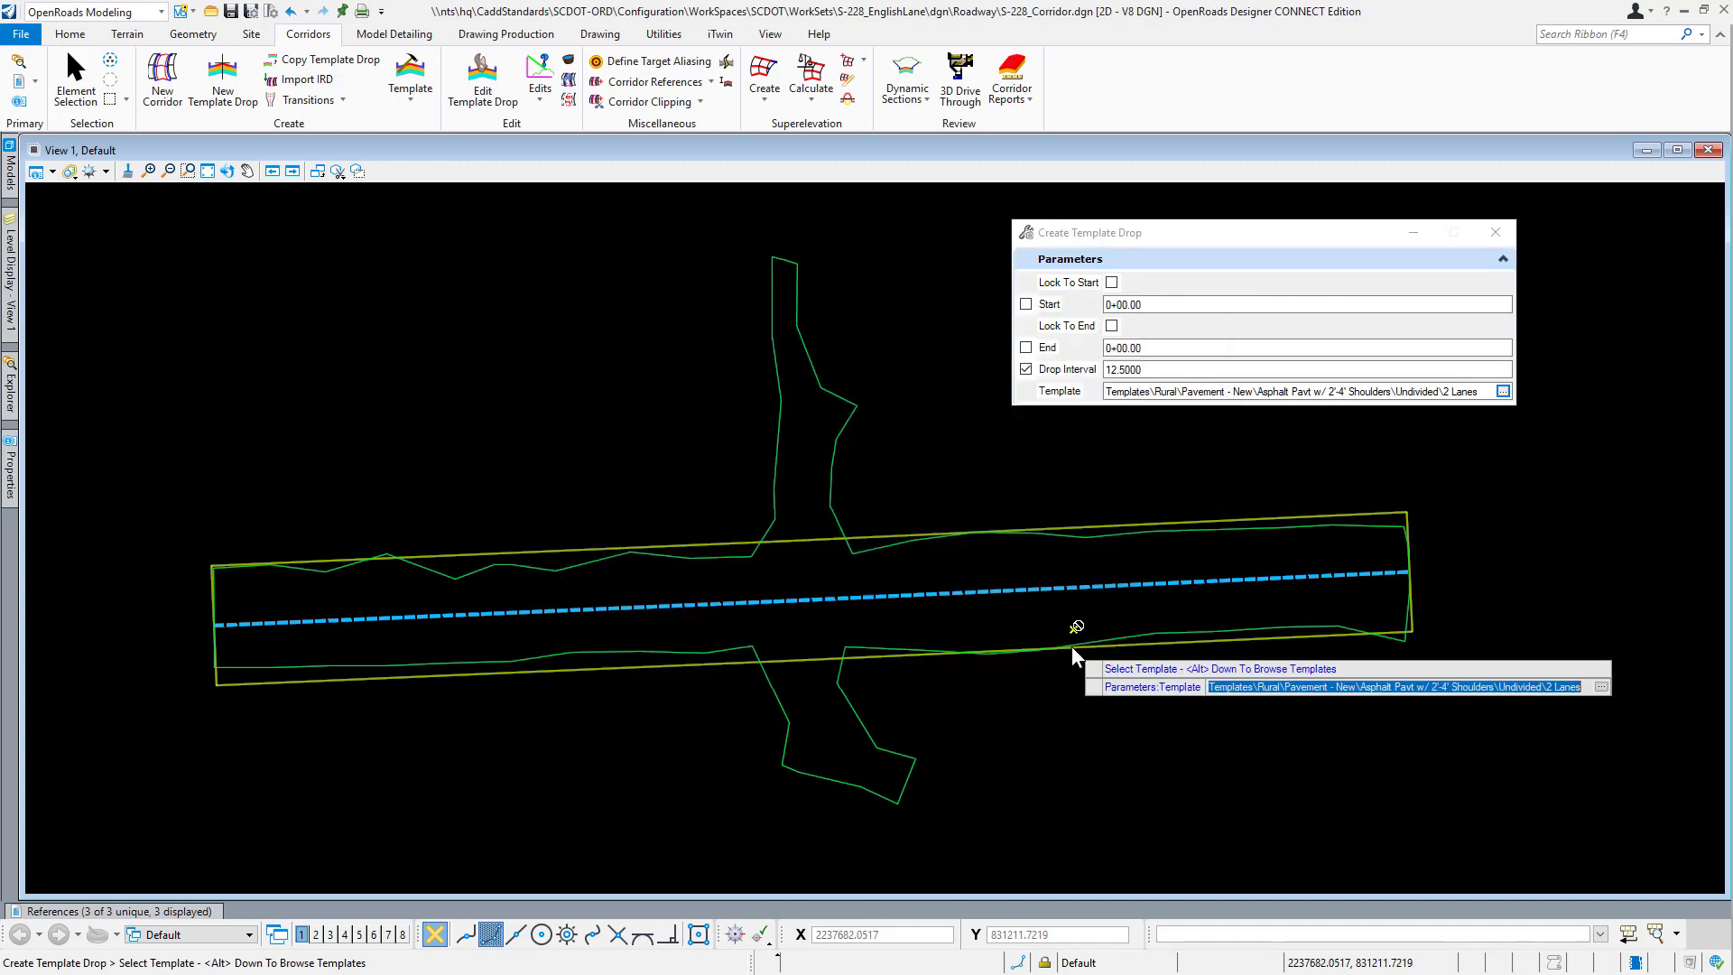
{"action": "left_click", "coordinate": [922, 454]}
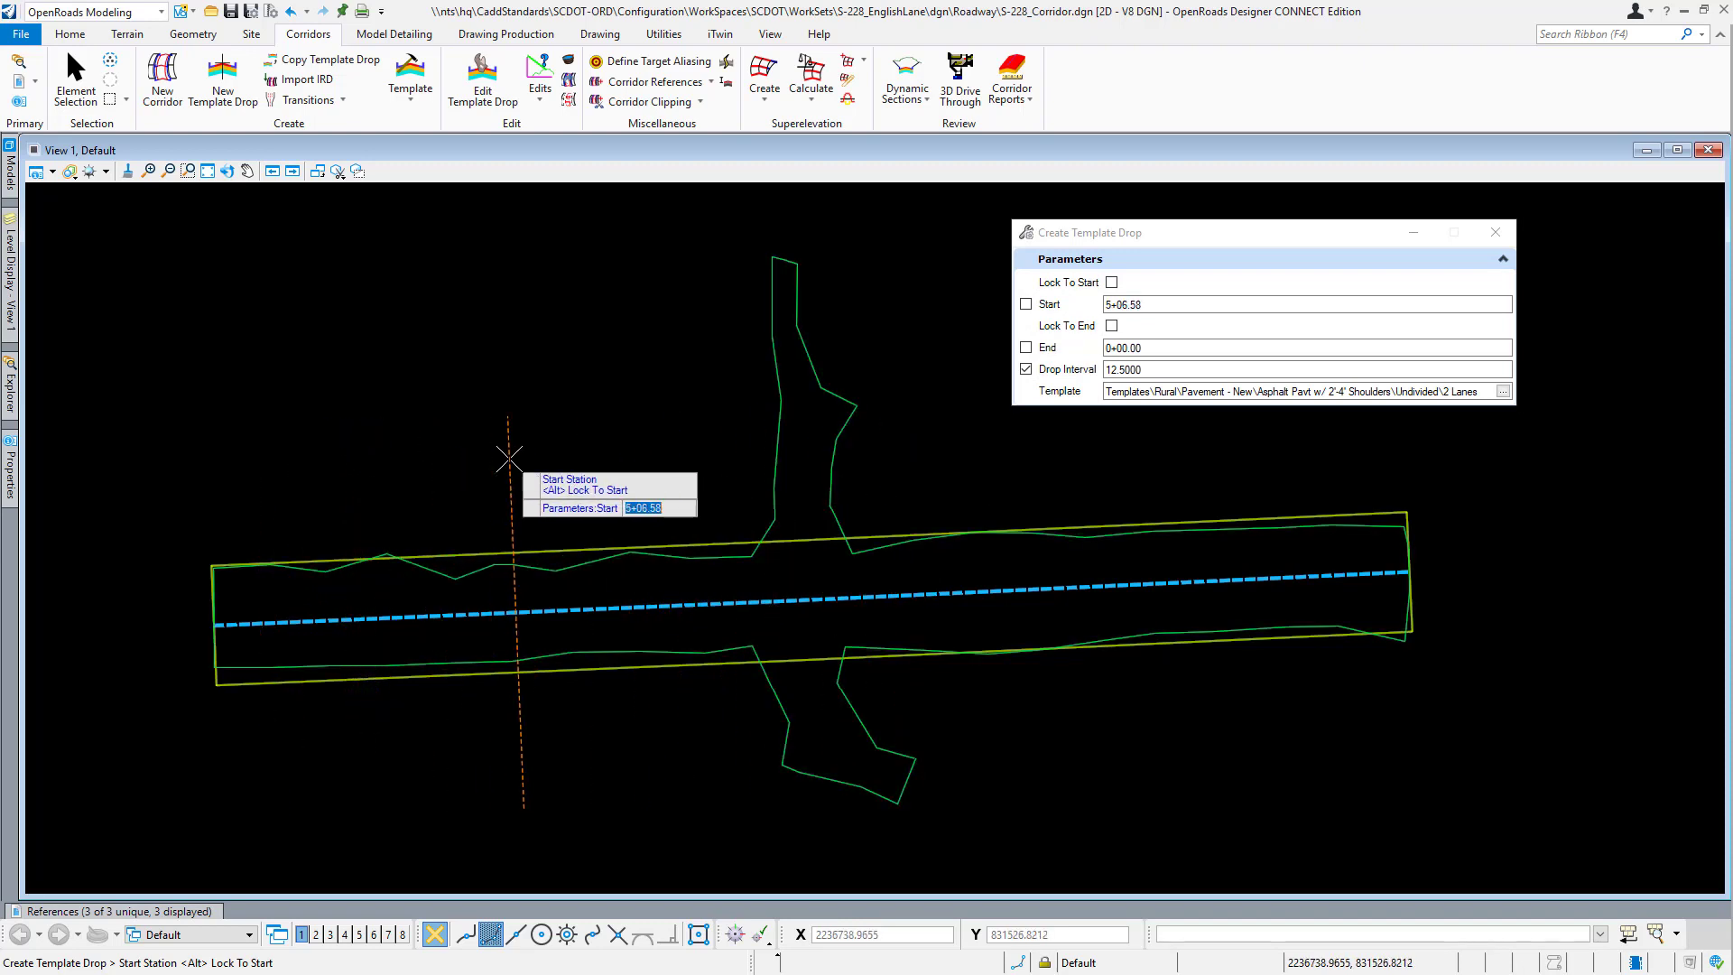
Lock the template drop to the corridor's start and end stations and place it with a 12.5 drop interval.
{"action": "key", "text": "alt"}
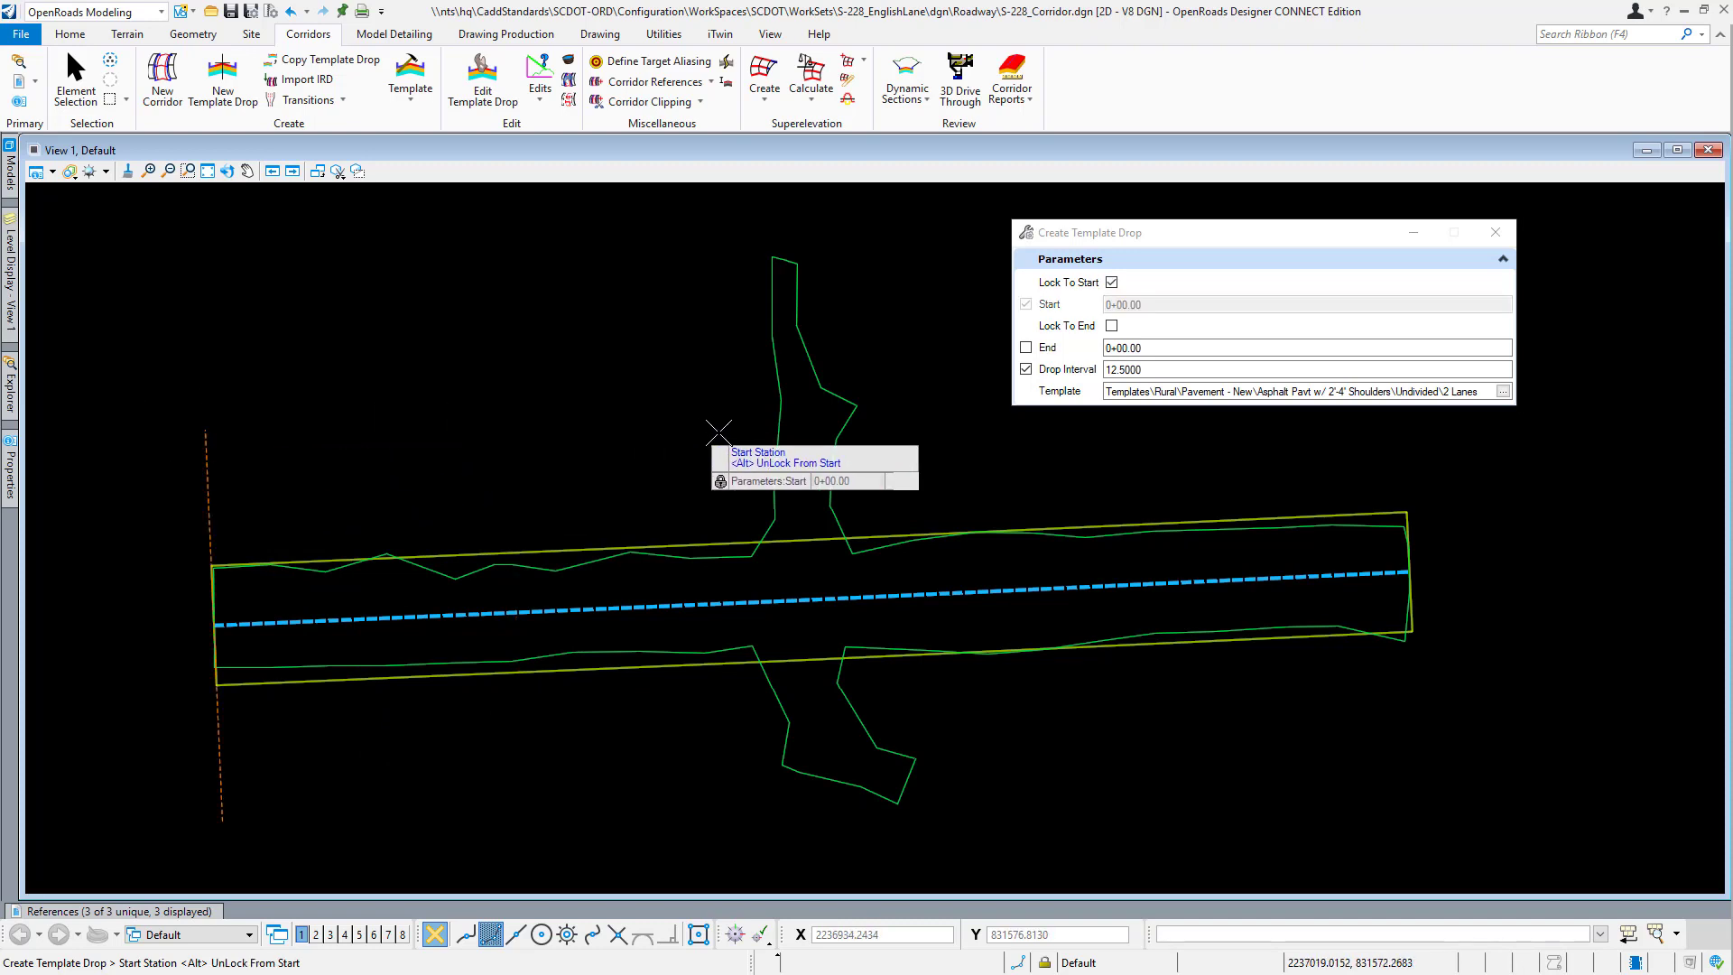
{"action": "left_click", "coordinate": [954, 437]}
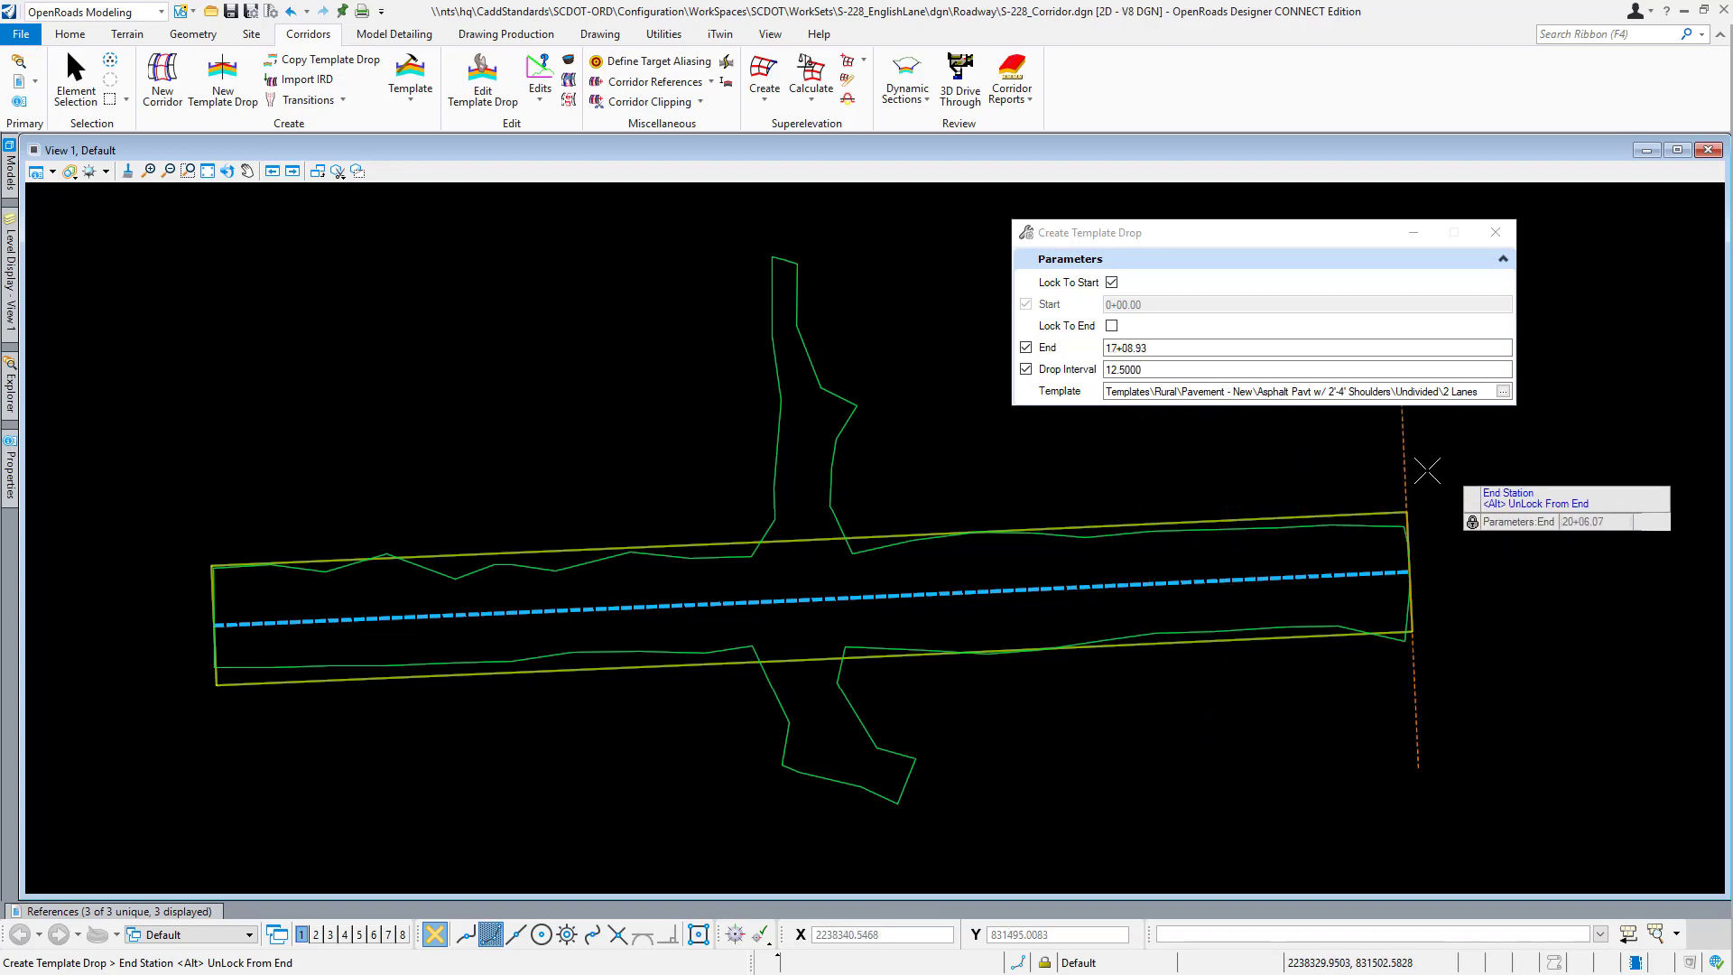
{"action": "key", "text": "alt"}
{"action": "left_click", "coordinate": [1192, 466]}
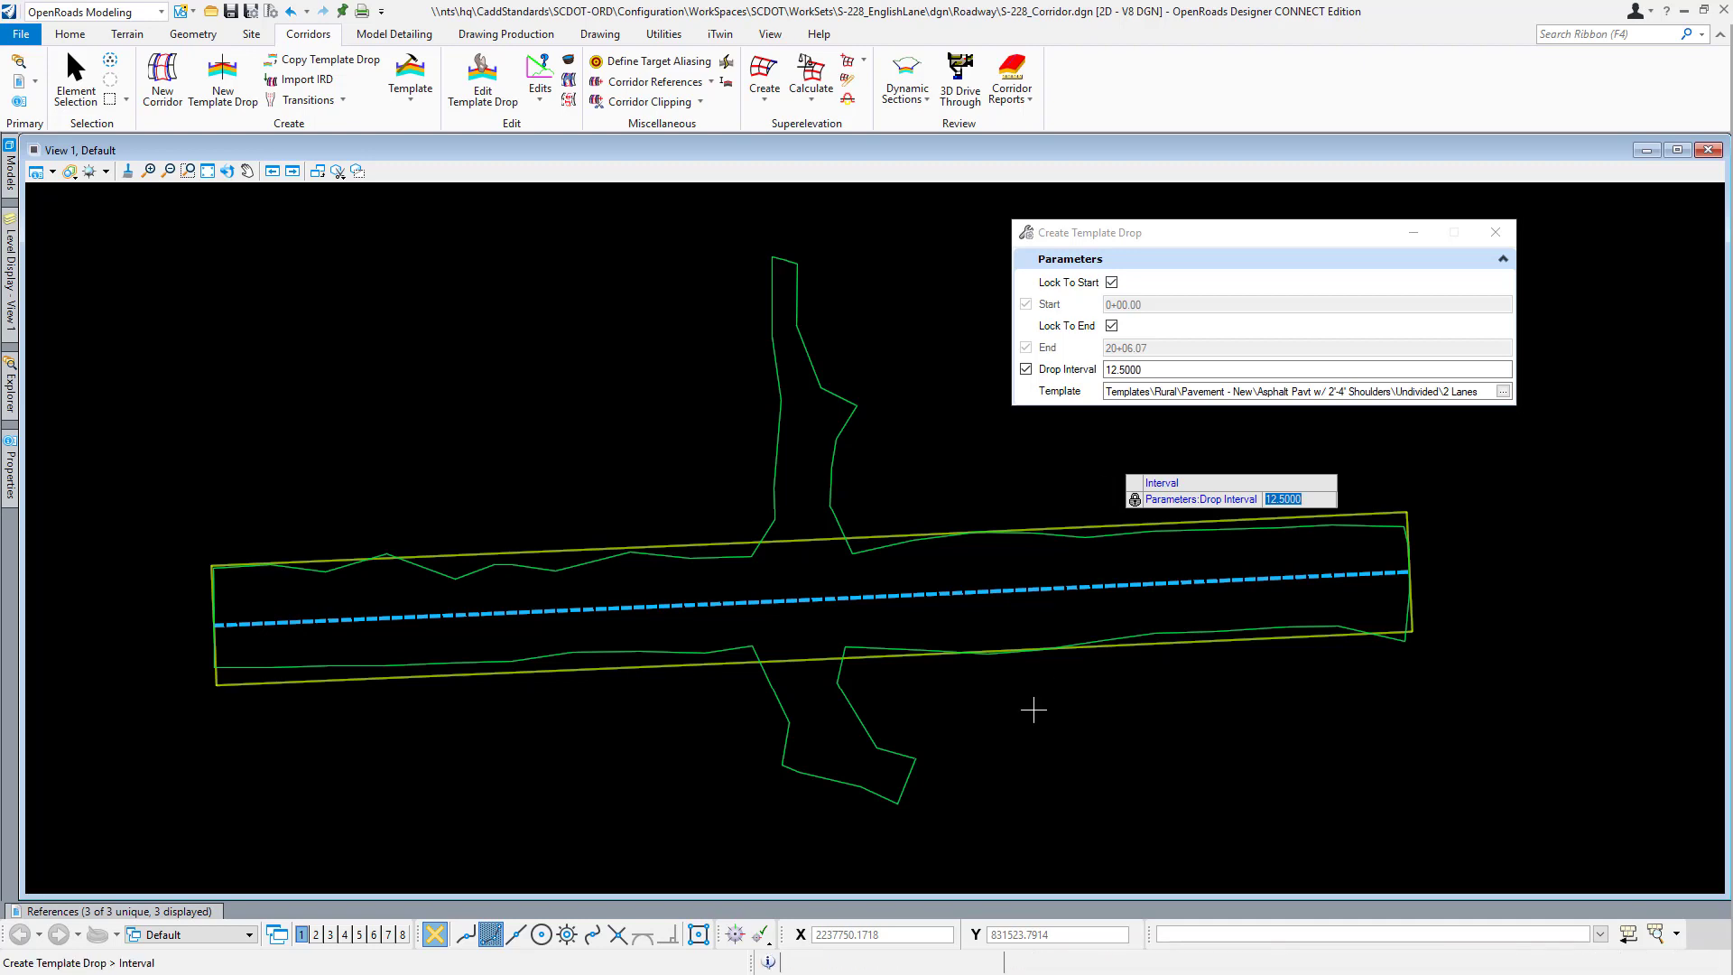
{"action": "left_click", "coordinate": [1011, 840]}
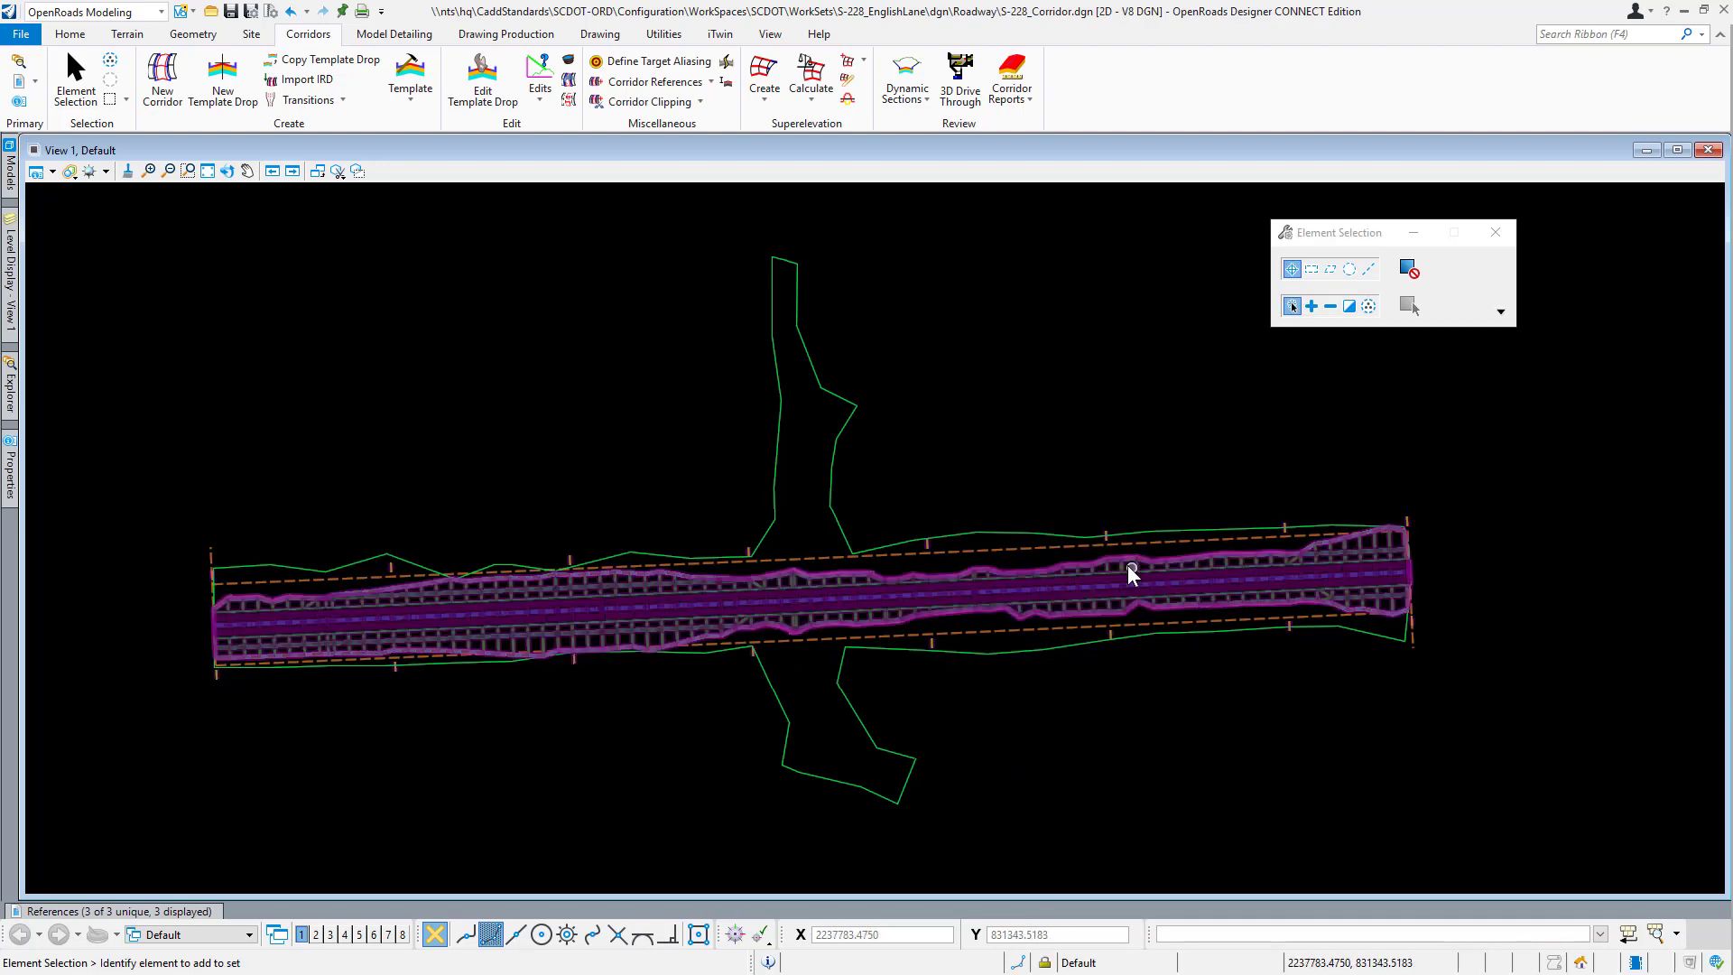
Examine the modeled corridor in plan, including its pavement edges, side slopes and NPDES lines, and look through the file's models.
{"action": "scroll", "coordinate": [1124, 596], "scroll_direction": "up", "scroll_amount": 3}
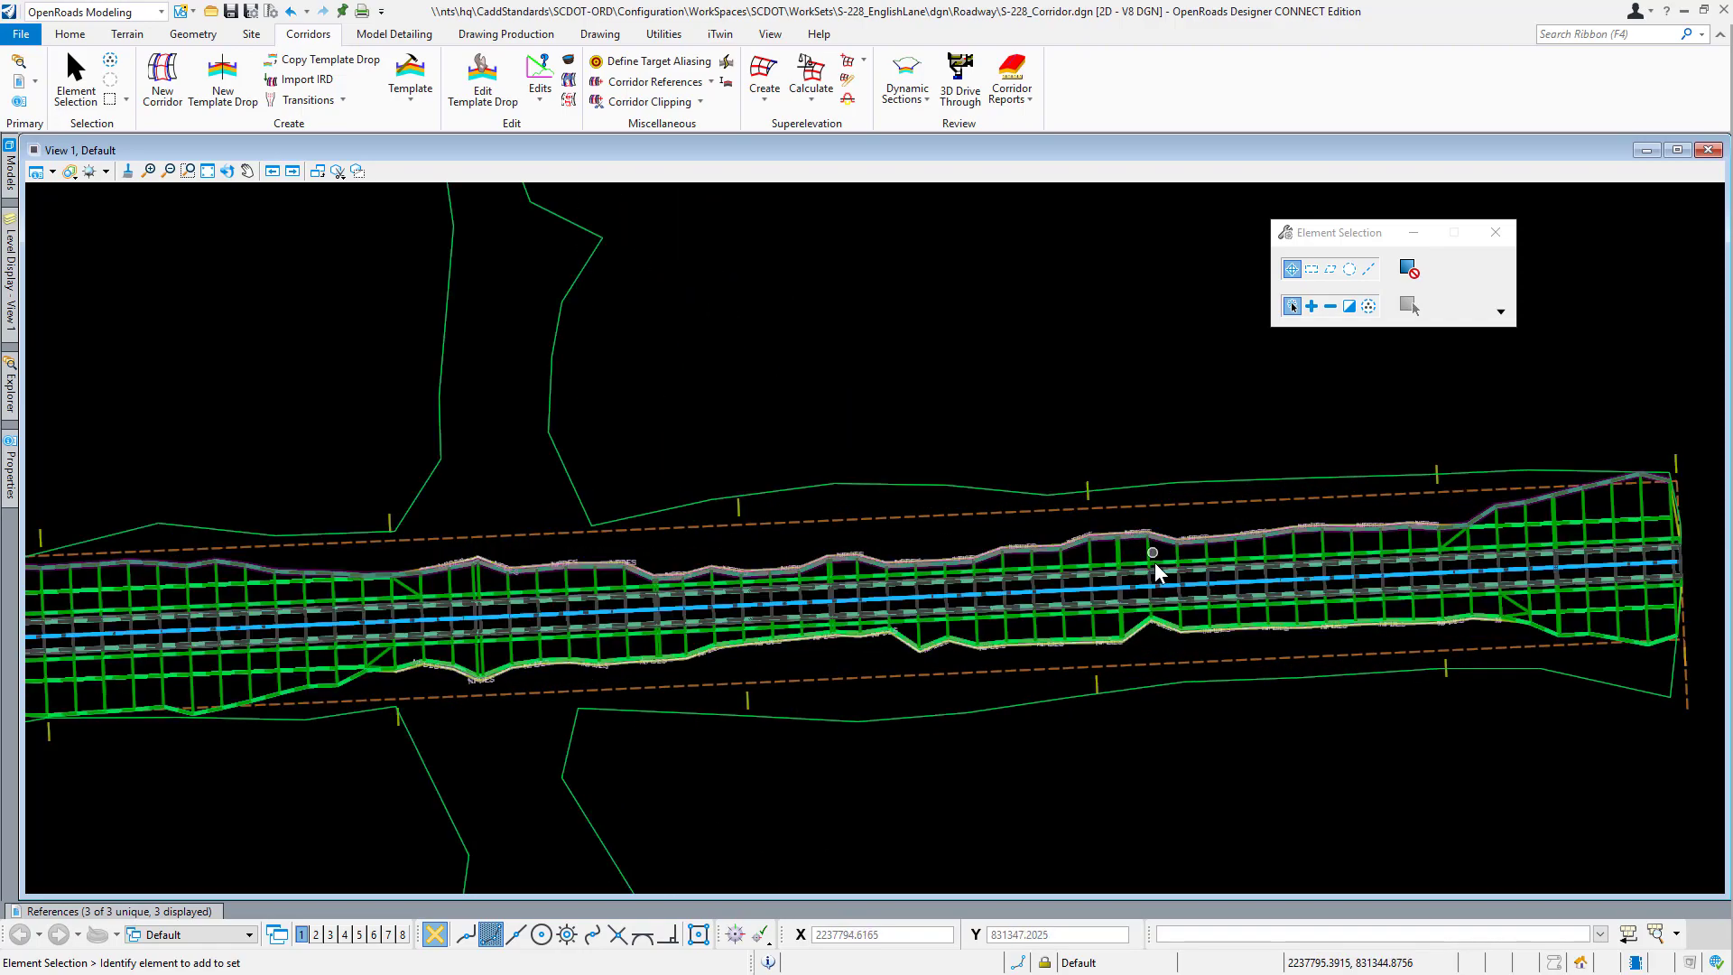
{"action": "scroll", "coordinate": [1153, 587], "scroll_direction": "up", "scroll_amount": 3}
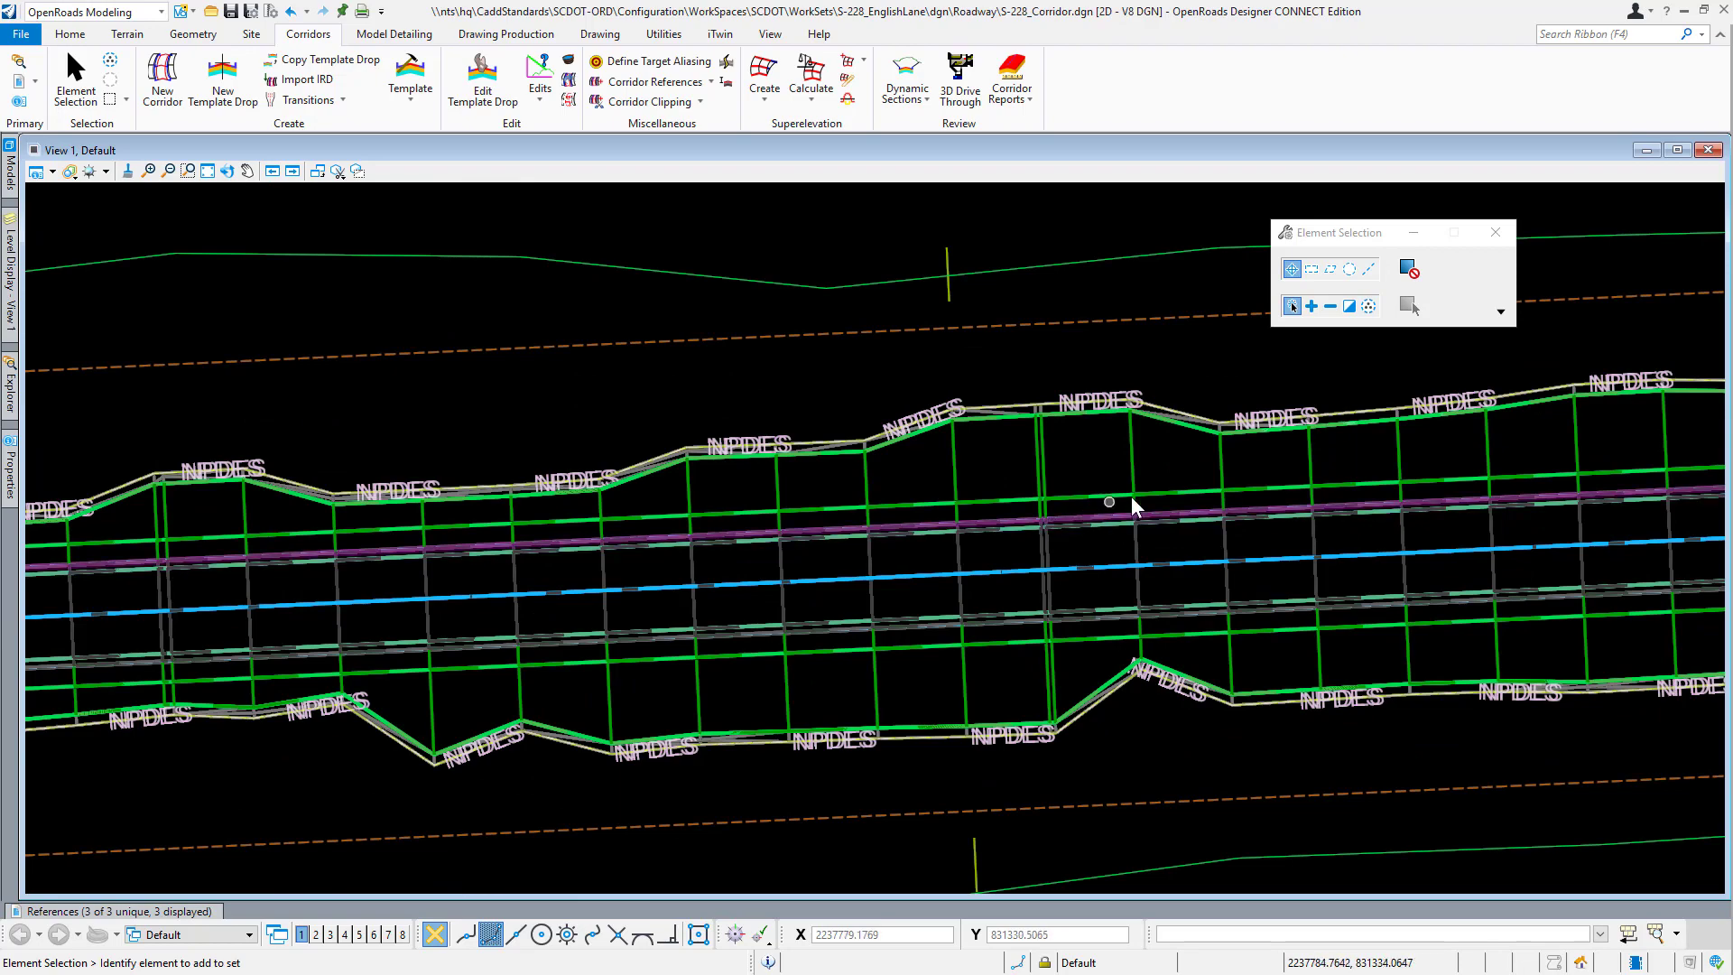
{"action": "scroll", "coordinate": [1173, 502], "scroll_direction": "down", "scroll_amount": 6}
{"action": "scroll", "coordinate": [786, 531], "scroll_direction": "up", "scroll_amount": 6}
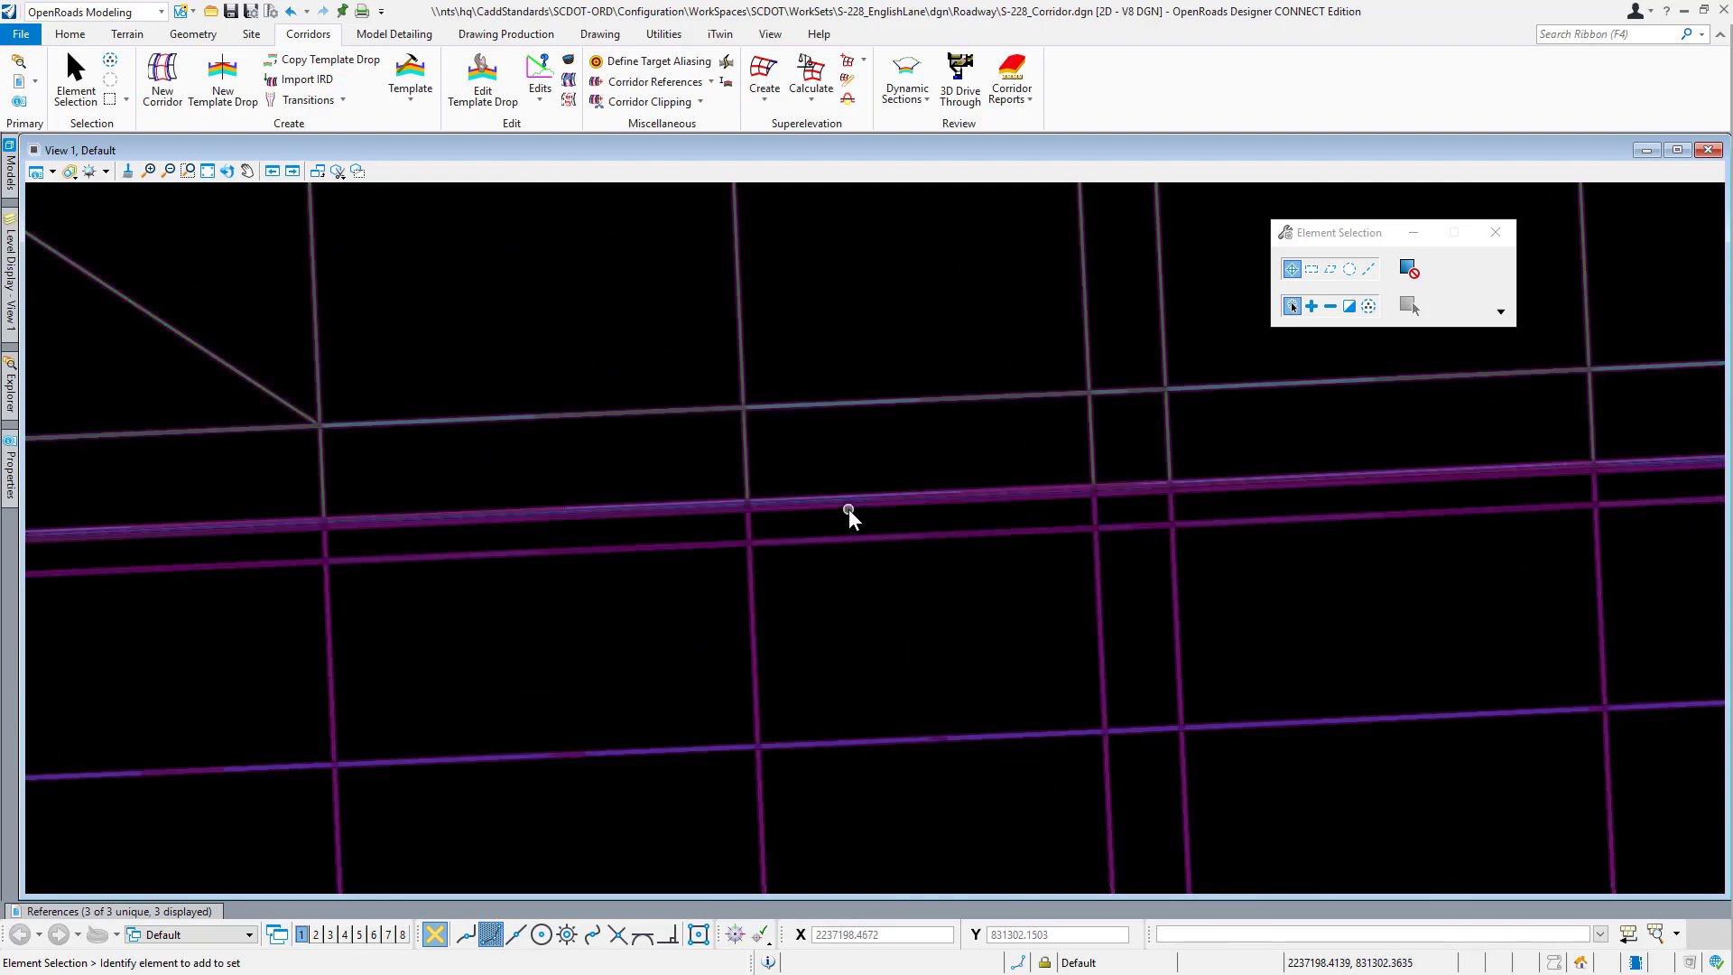
{"action": "scroll", "coordinate": [846, 494], "scroll_direction": "up", "scroll_amount": 3}
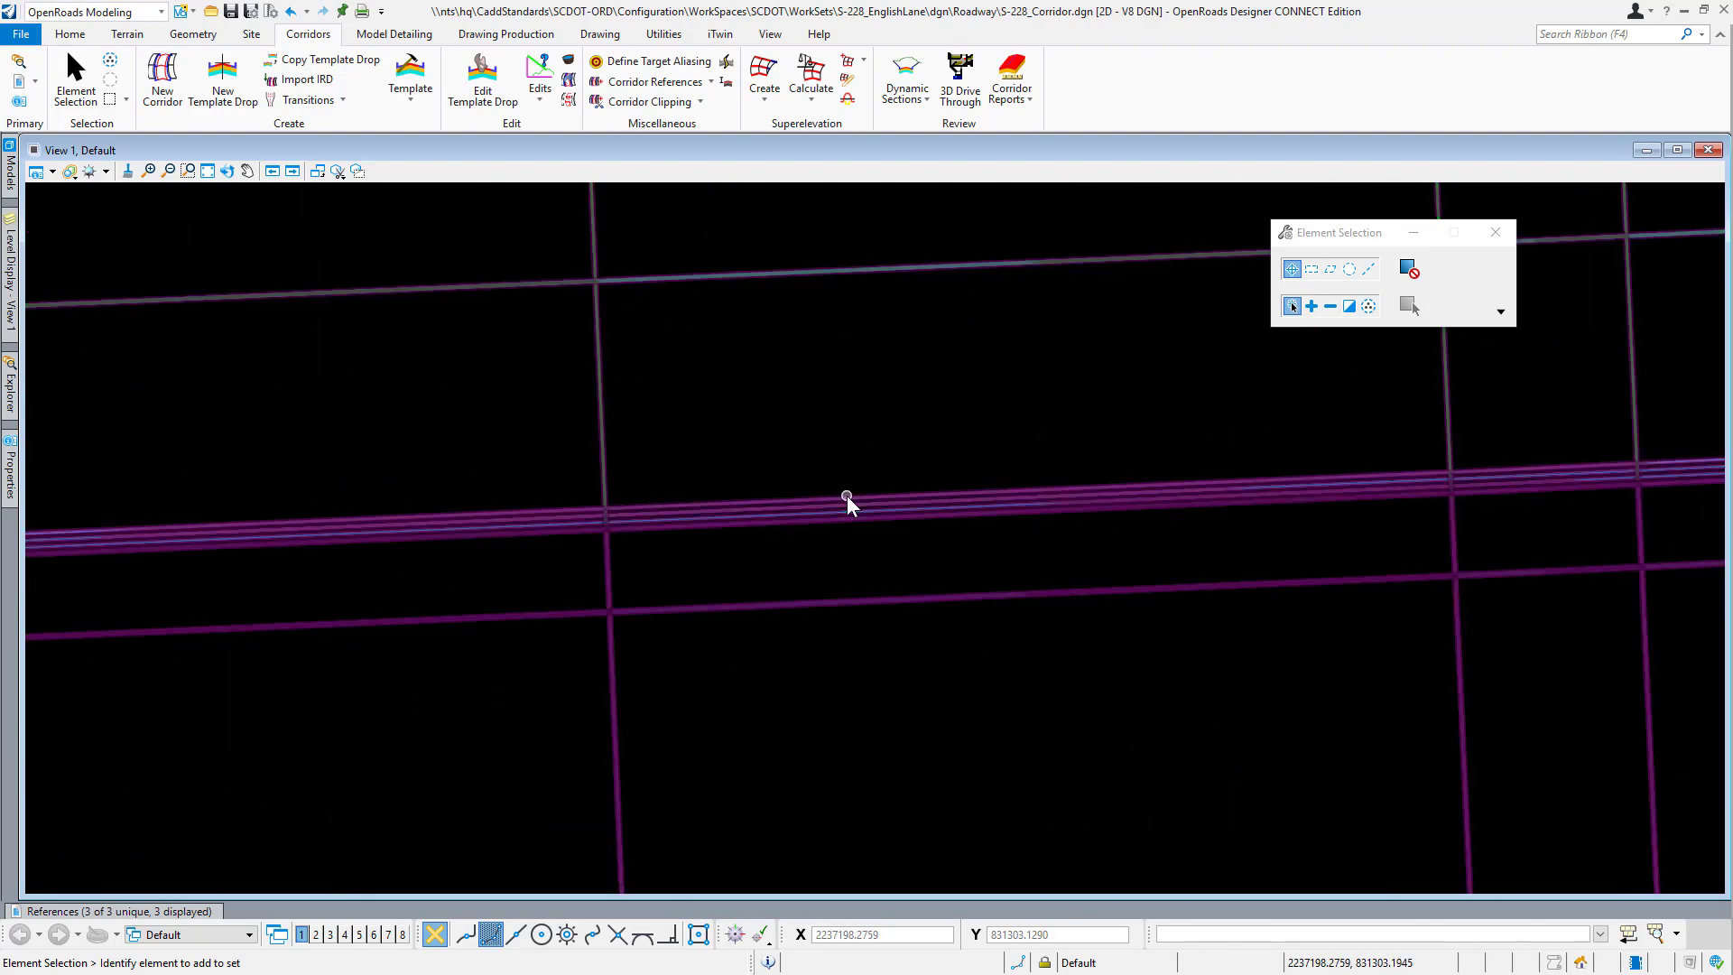
{"action": "scroll", "coordinate": [871, 506], "scroll_direction": "down", "scroll_amount": 4}
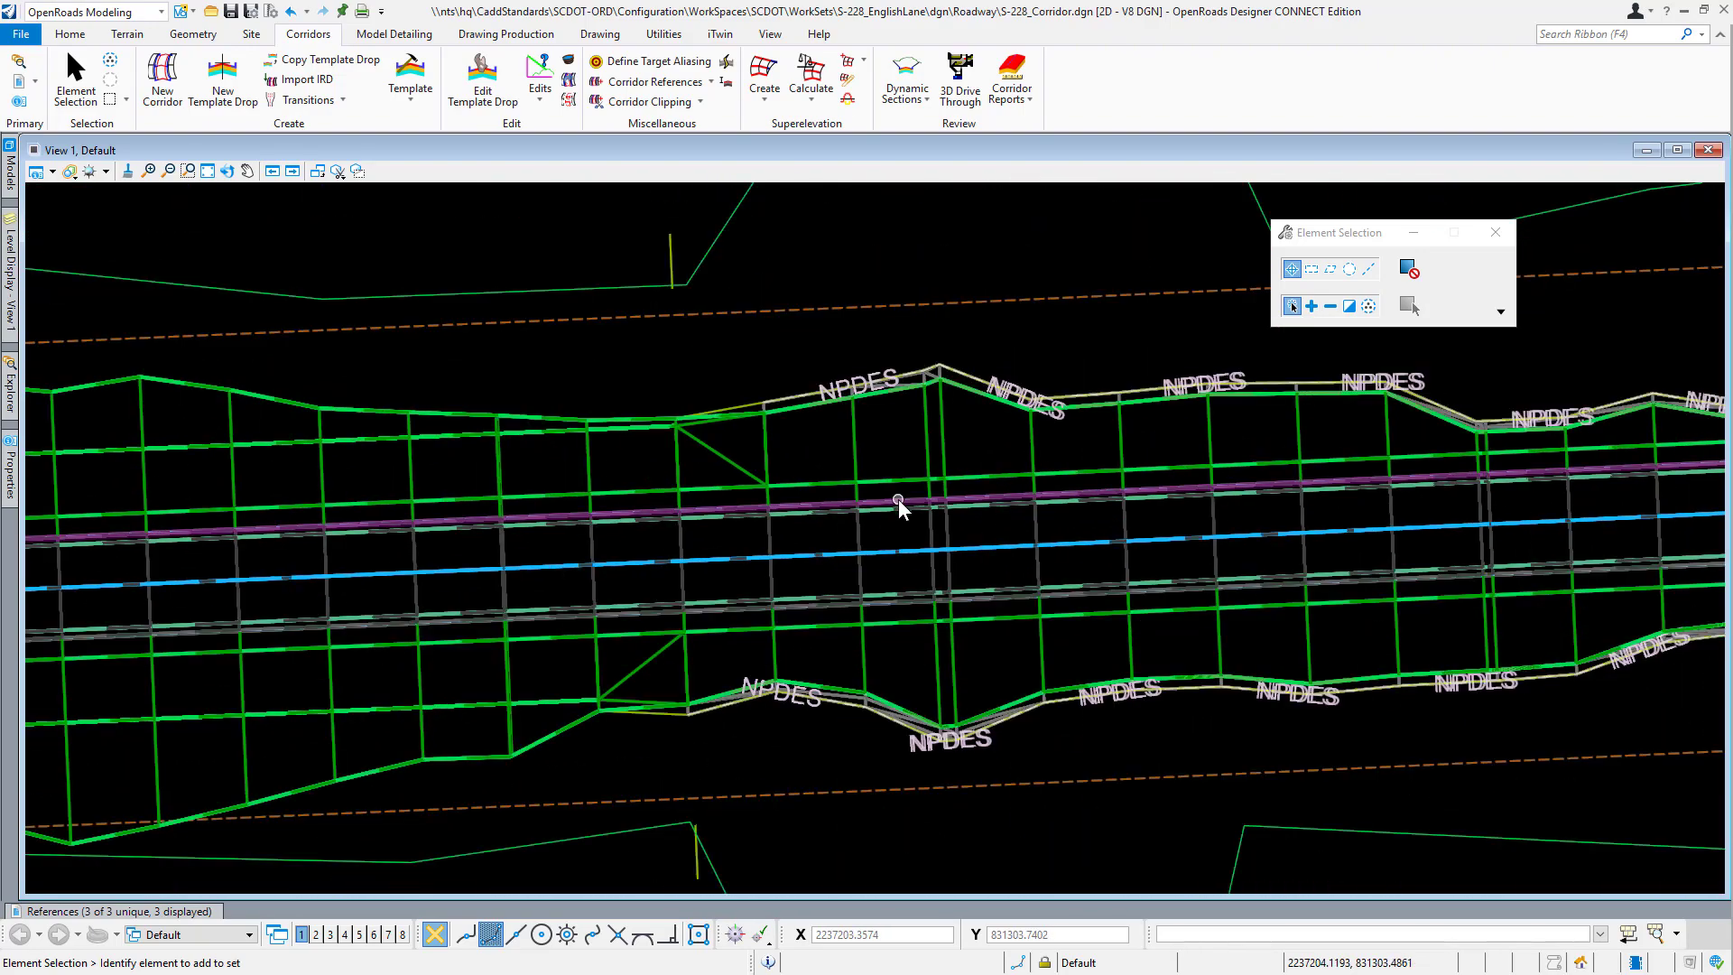
{"action": "scroll", "coordinate": [828, 441], "scroll_direction": "down", "scroll_amount": 3}
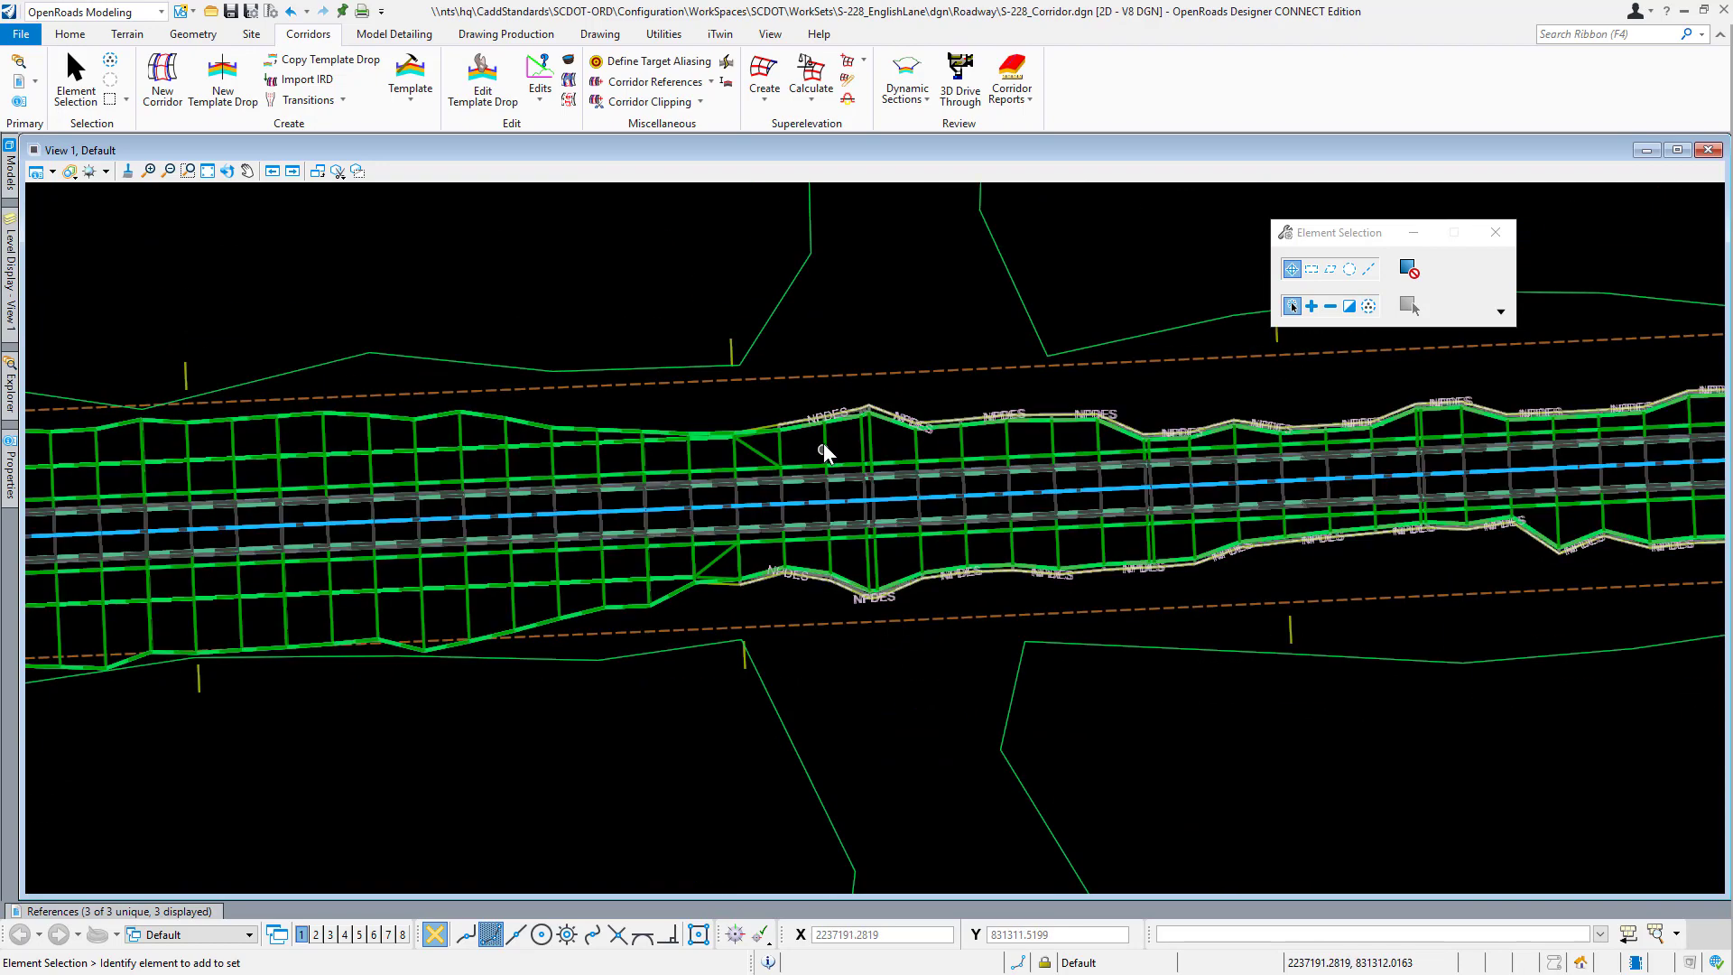
{"action": "mouse_move", "coordinate": [10, 176]}
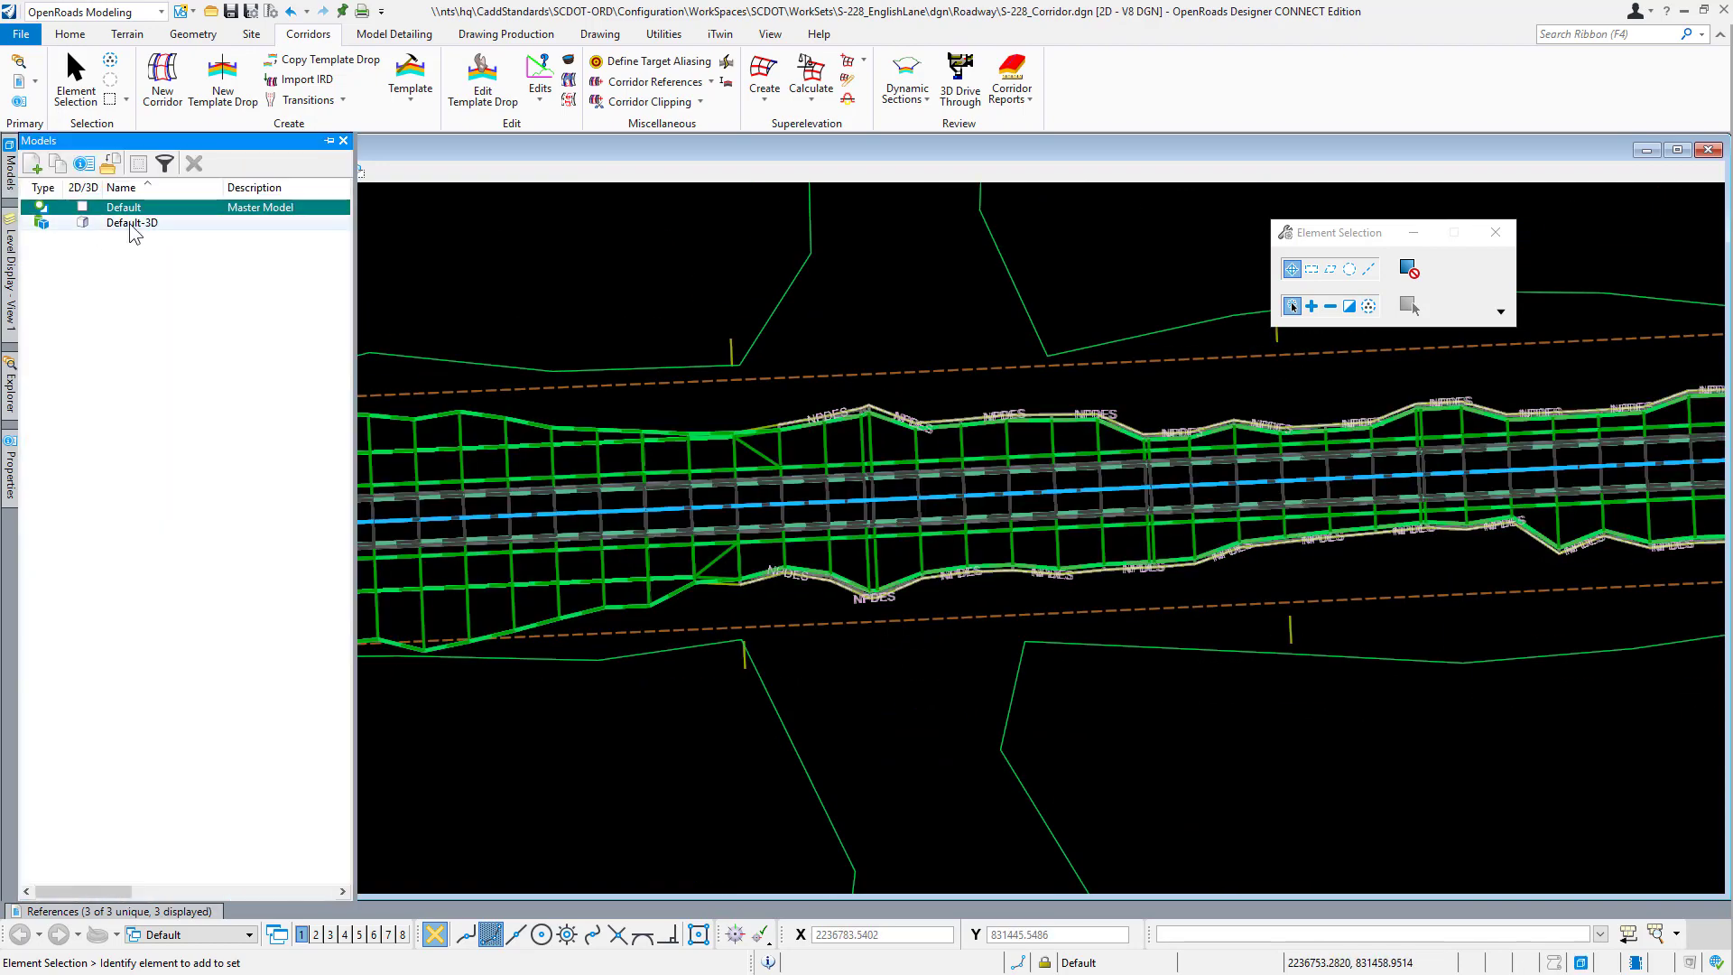
{"action": "scroll", "coordinate": [903, 451], "scroll_direction": "down", "scroll_amount": 1}
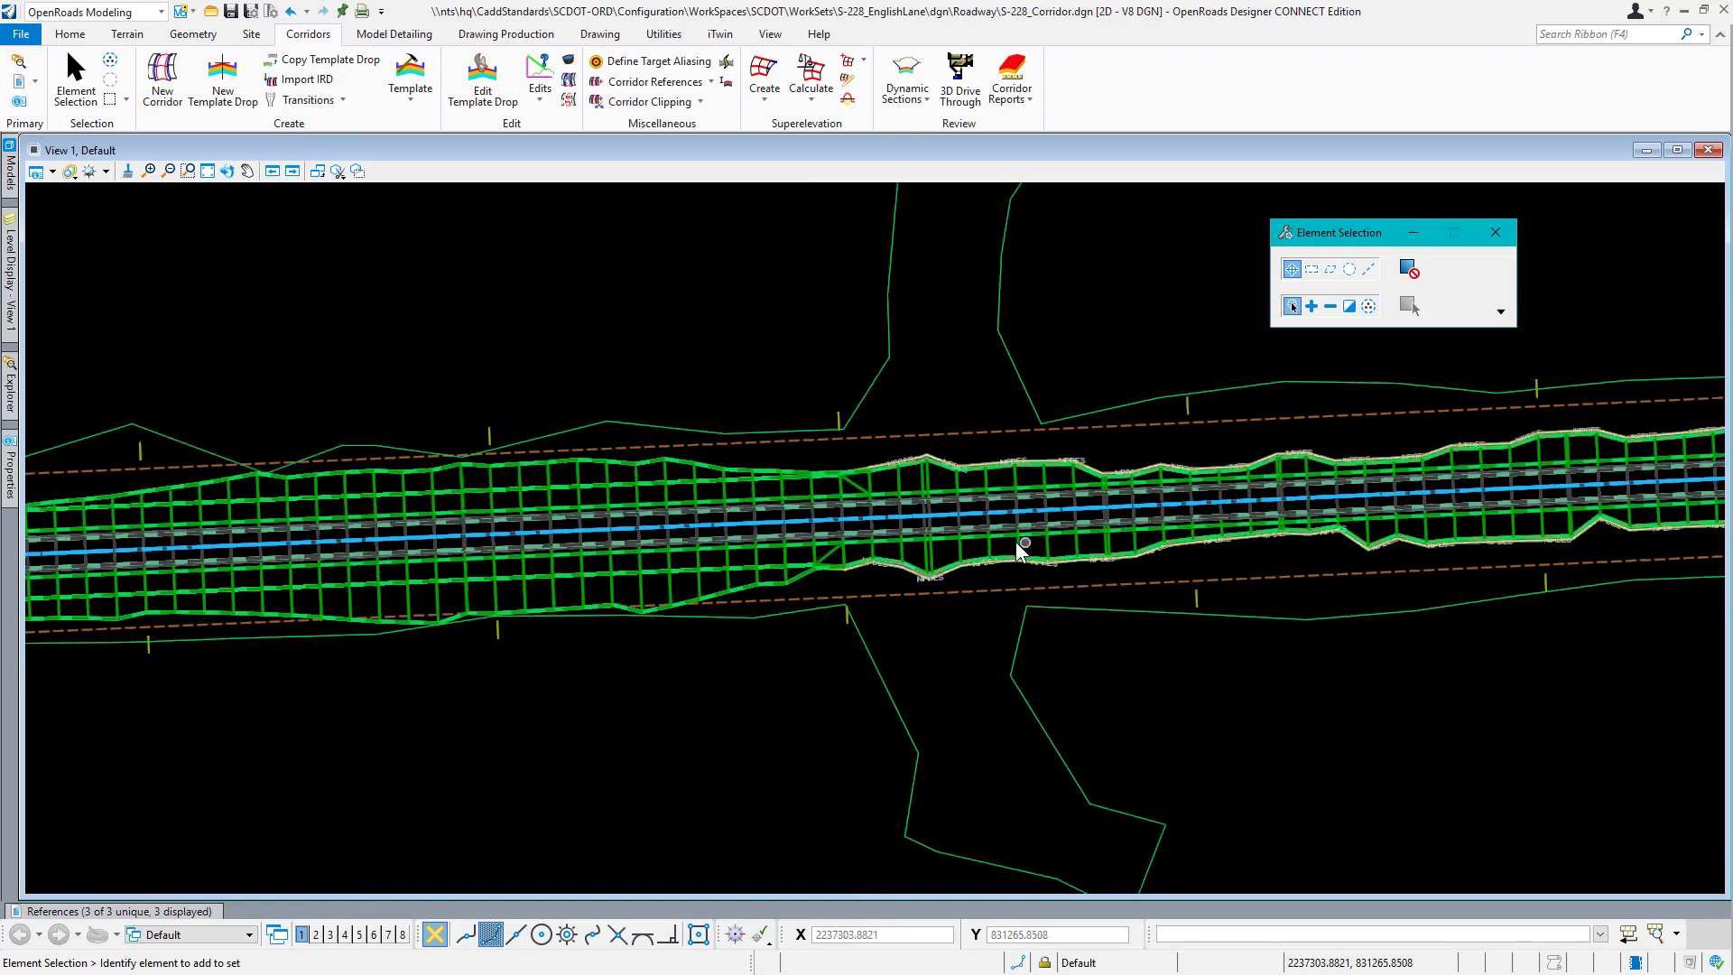
{"action": "scroll", "coordinate": [704, 476], "scroll_direction": "down", "scroll_amount": 3}
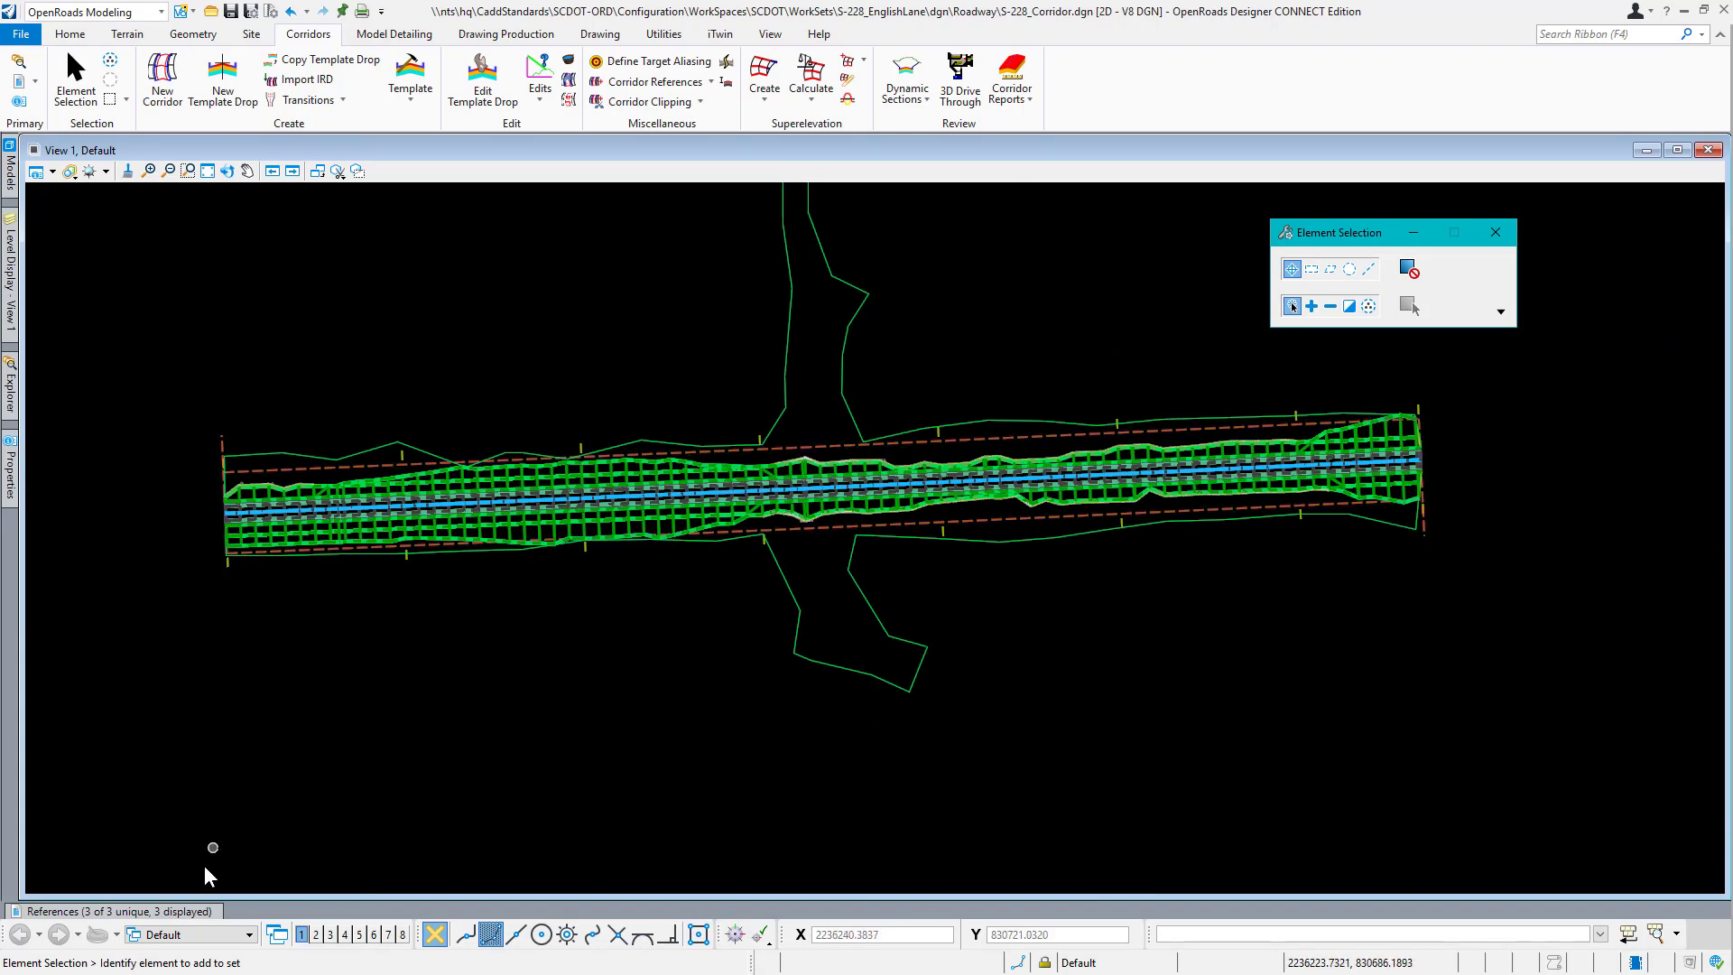
Turn off the display of the Default-3D reference of S-228_Corridor.dgn and examine the remaining corridor linework in plan.
{"action": "left_click", "coordinate": [182, 912]}
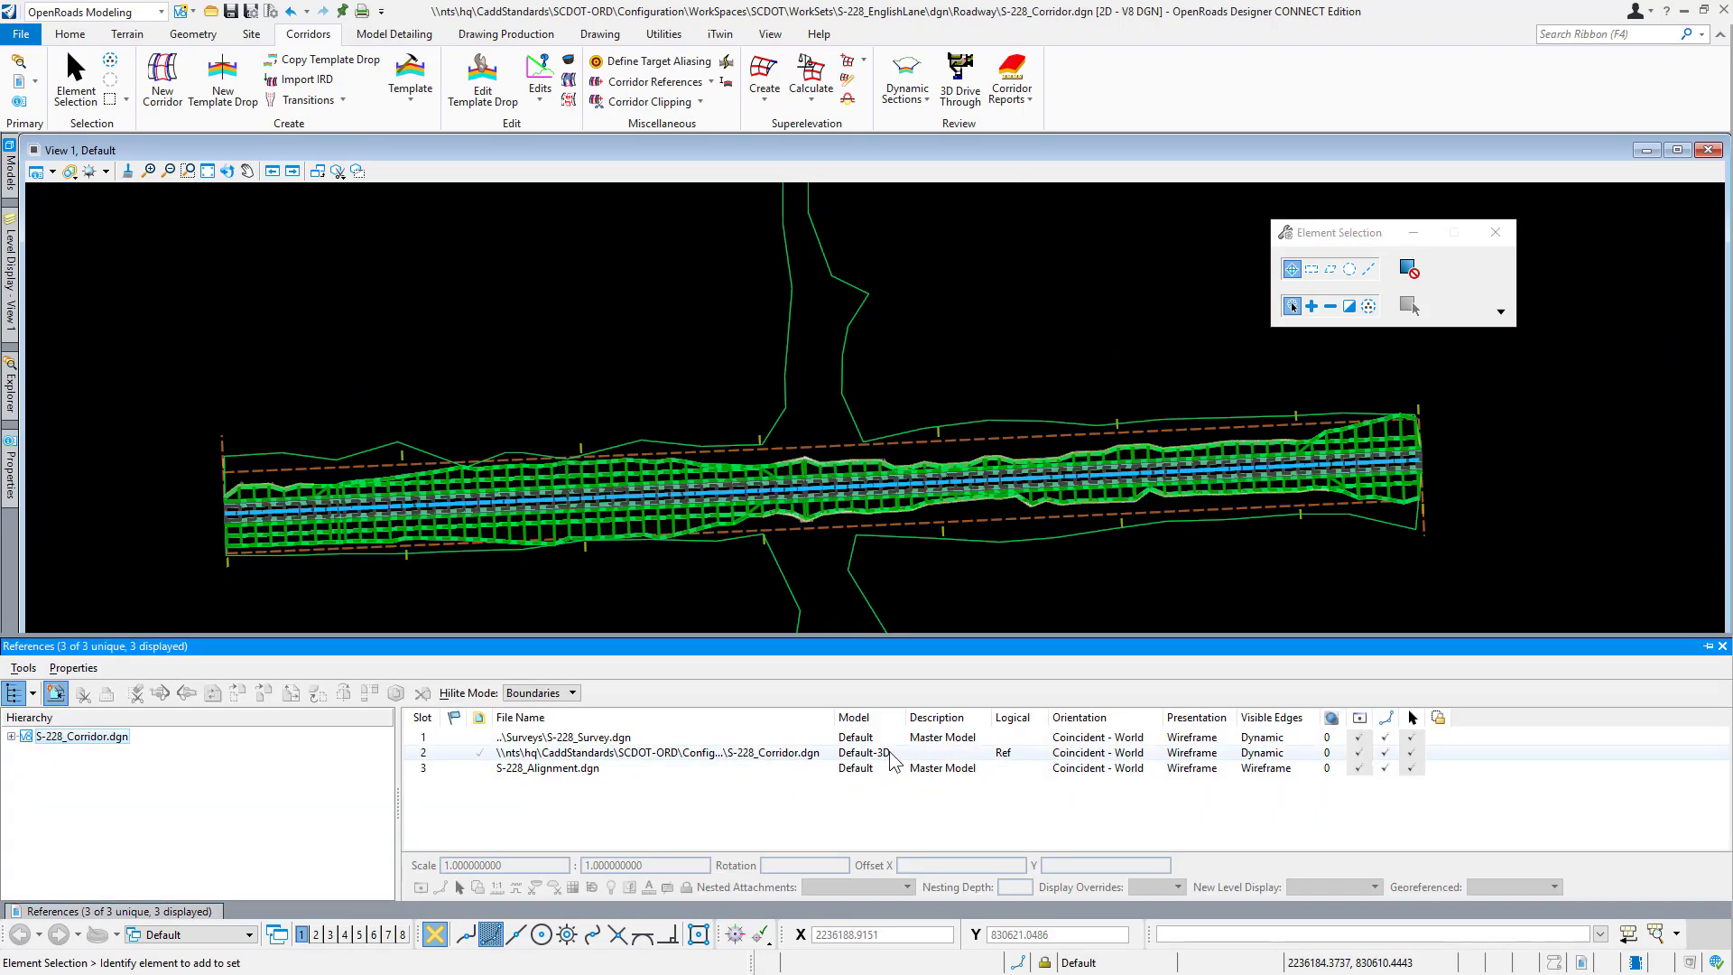
{"action": "left_click", "coordinate": [890, 752]}
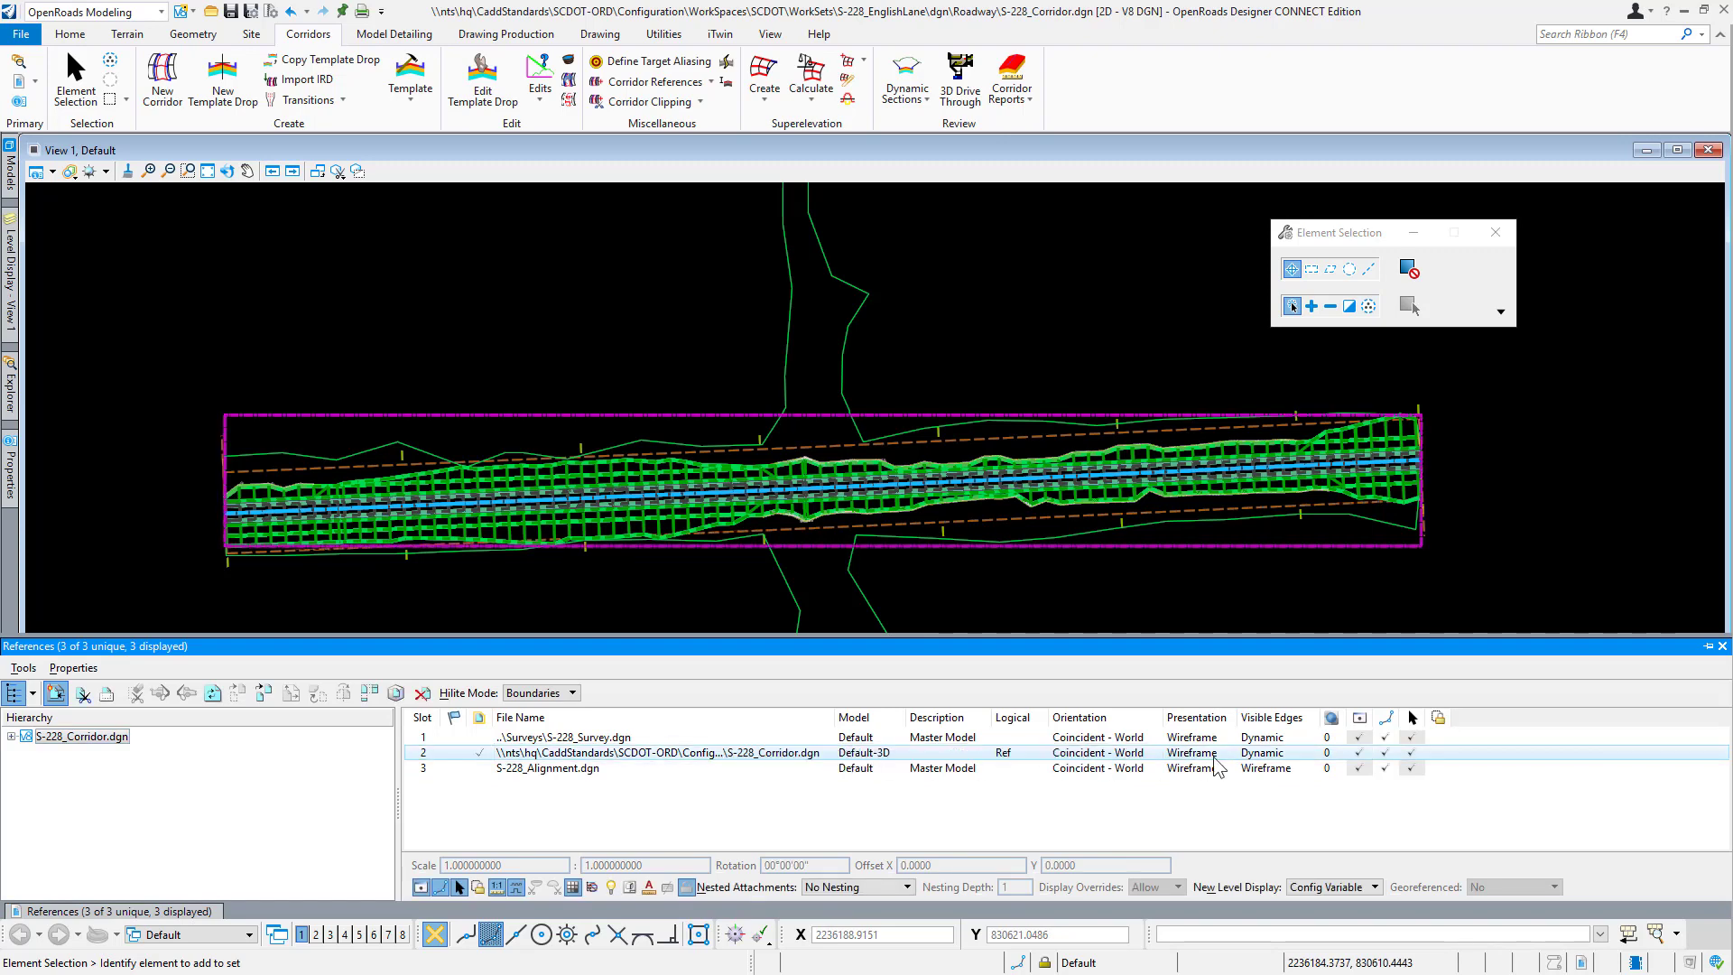
{"action": "left_click", "coordinate": [1359, 752]}
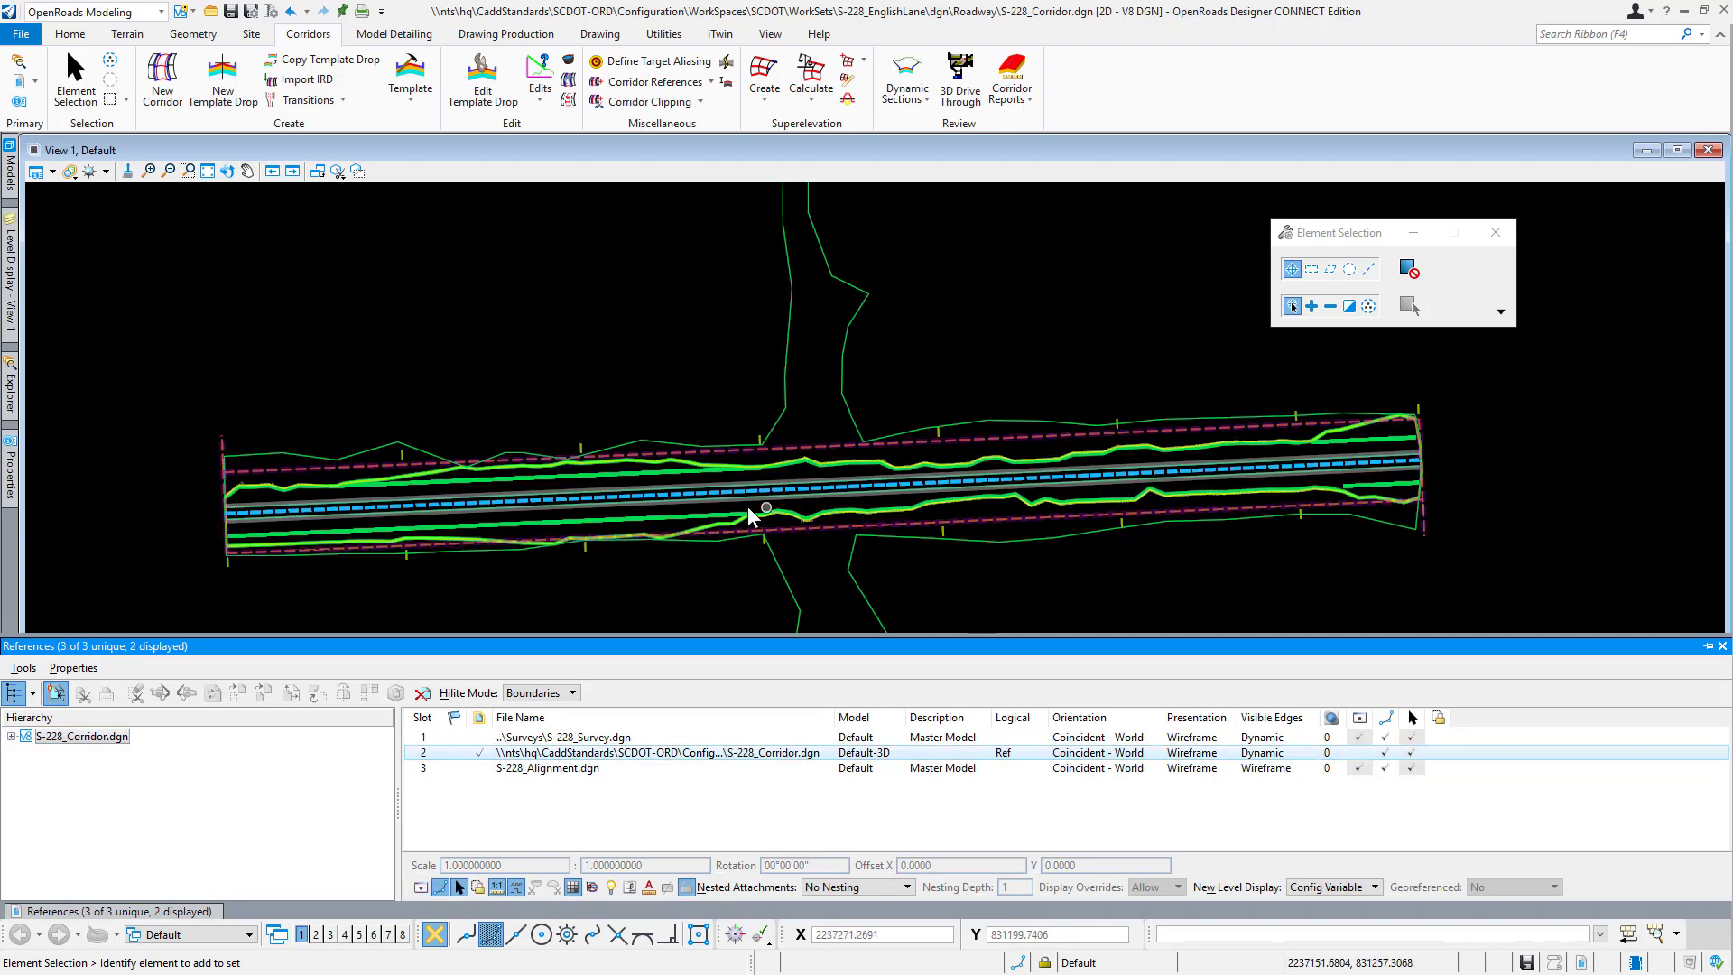
{"action": "scroll", "coordinate": [632, 506], "scroll_direction": "up", "scroll_amount": 3}
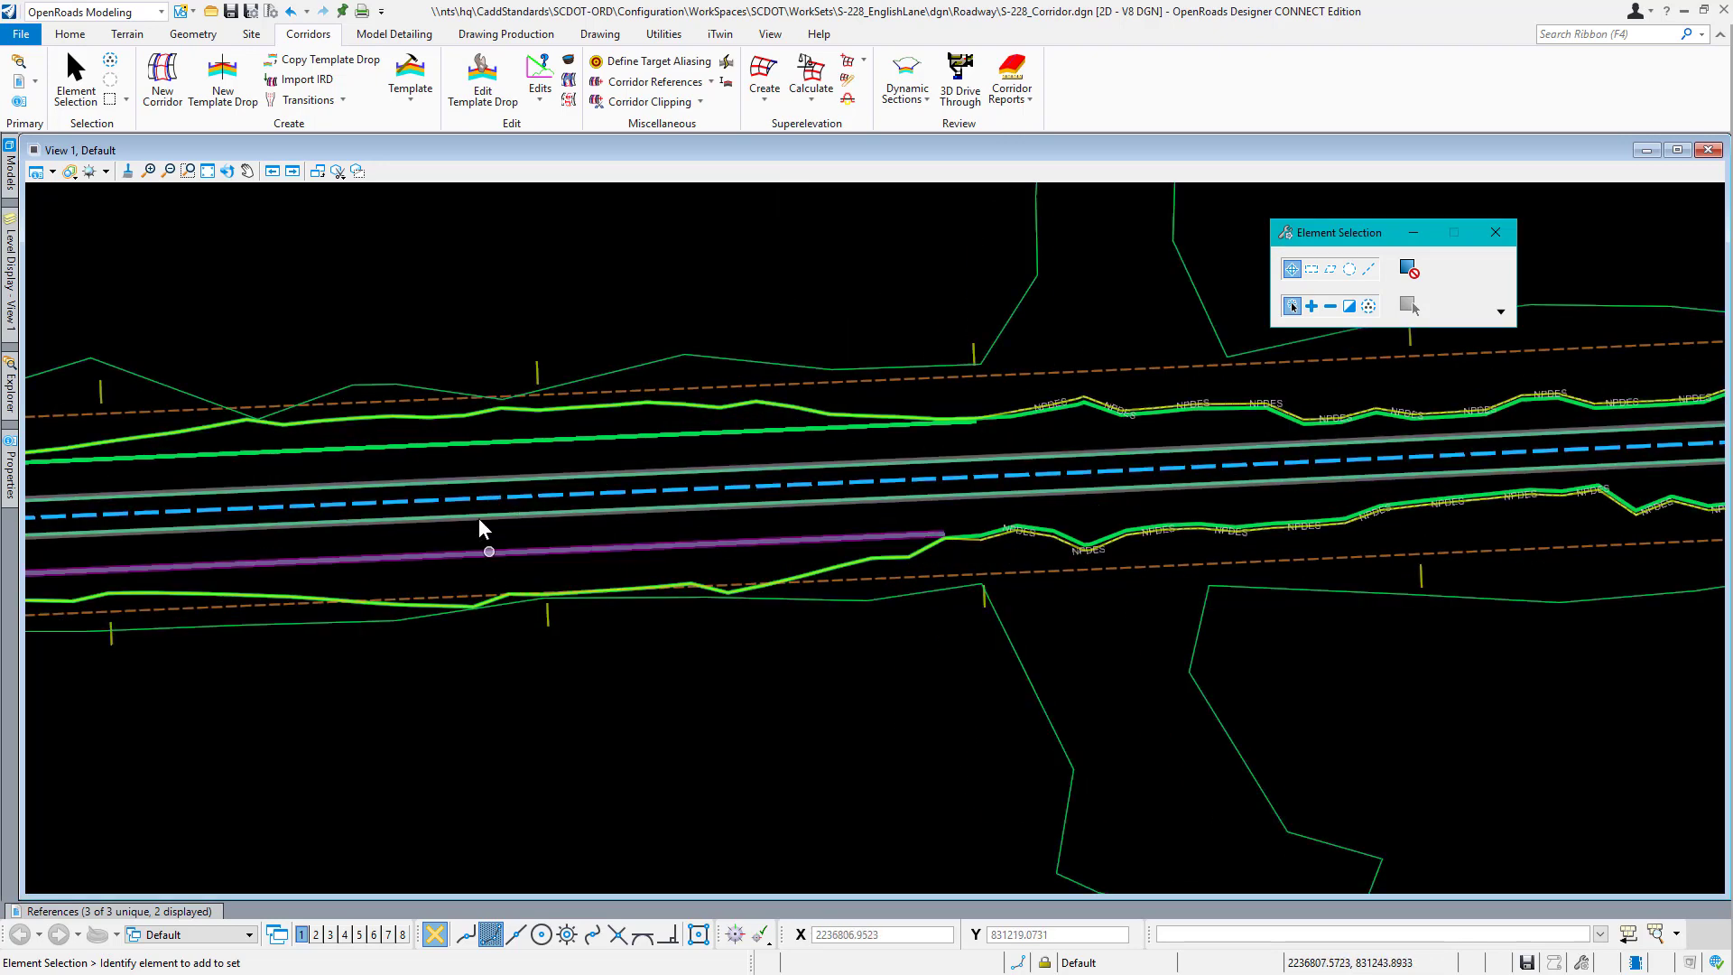
{"action": "scroll", "coordinate": [505, 540], "scroll_direction": "up", "scroll_amount": 2}
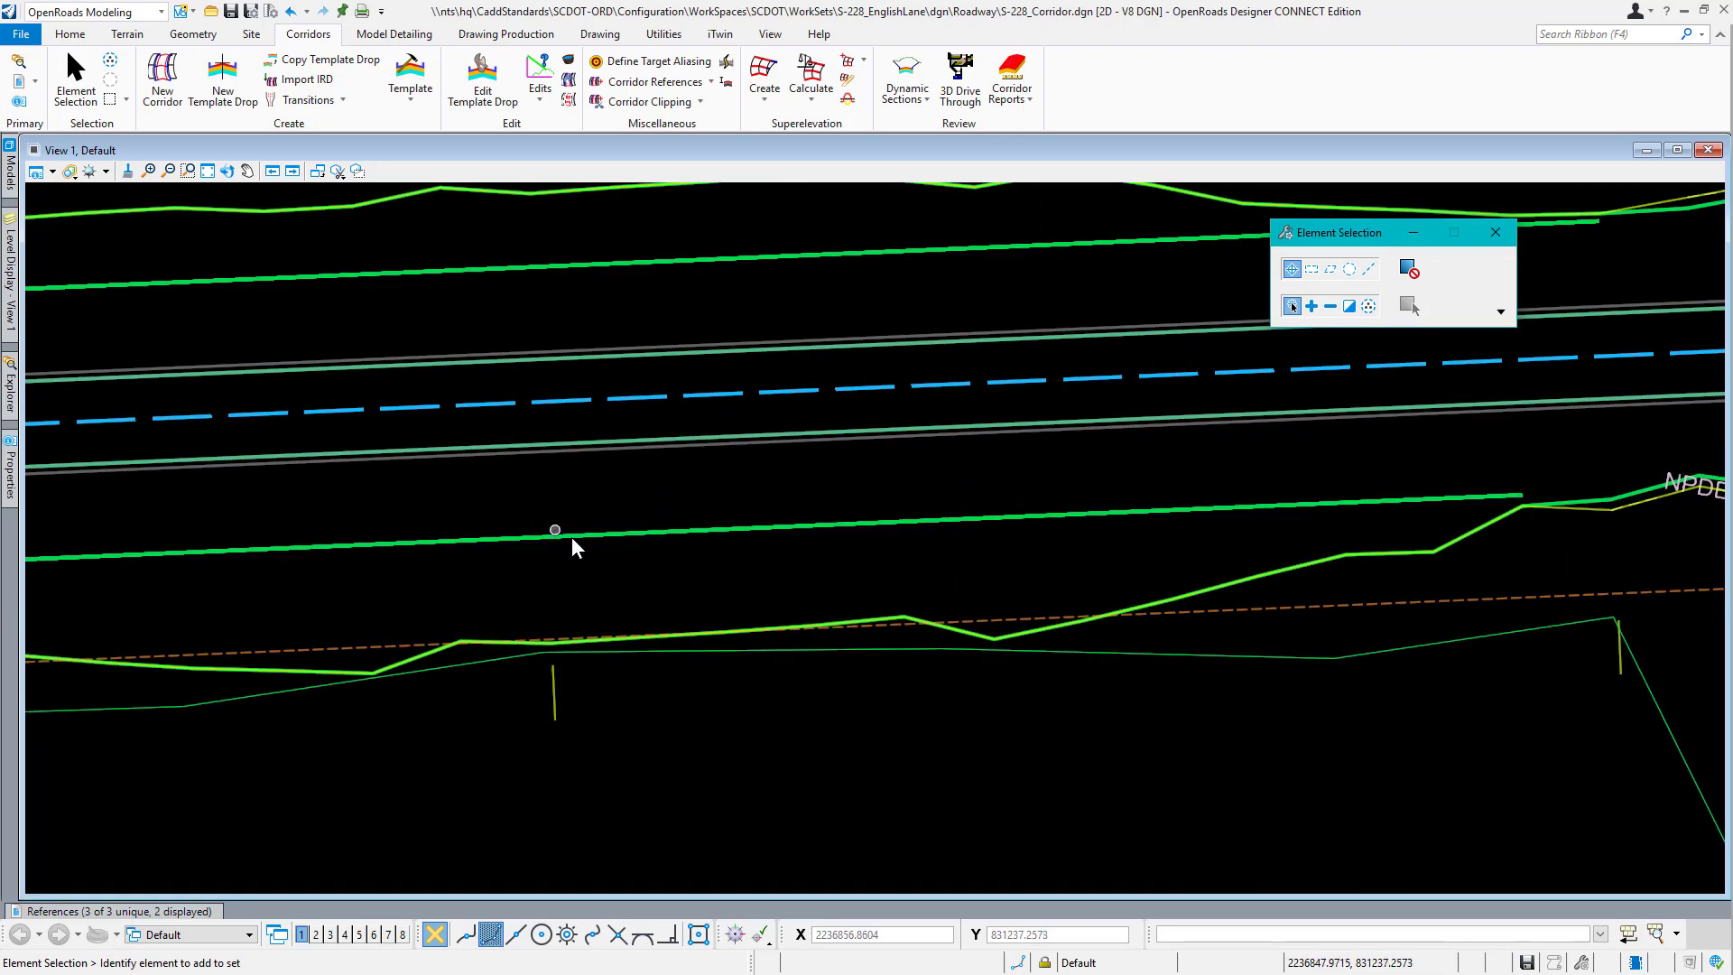
{"action": "scroll", "coordinate": [587, 541], "scroll_direction": "down", "scroll_amount": 2}
{"action": "scroll", "coordinate": [675, 553], "scroll_direction": "down", "scroll_amount": 2}
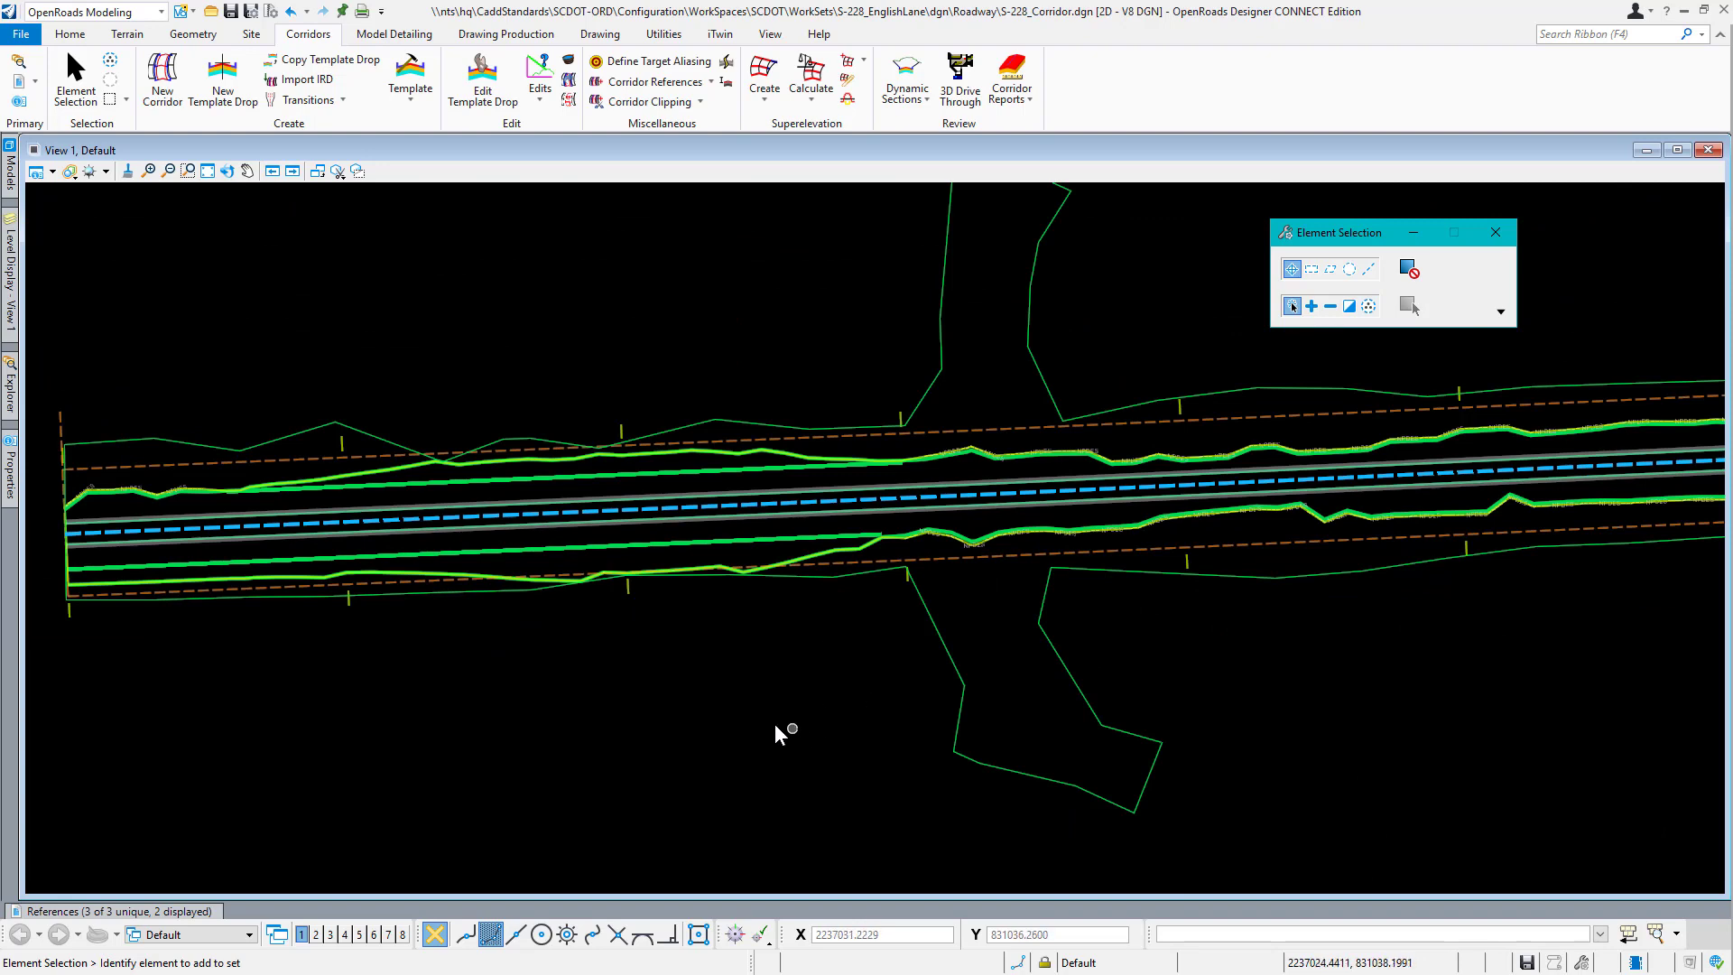
{"action": "middle_click_drag", "start_coordinate": [866, 708], "coordinate": [636, 713]}
{"action": "scroll", "coordinate": [623, 708], "scroll_direction": "down", "scroll_amount": 2}
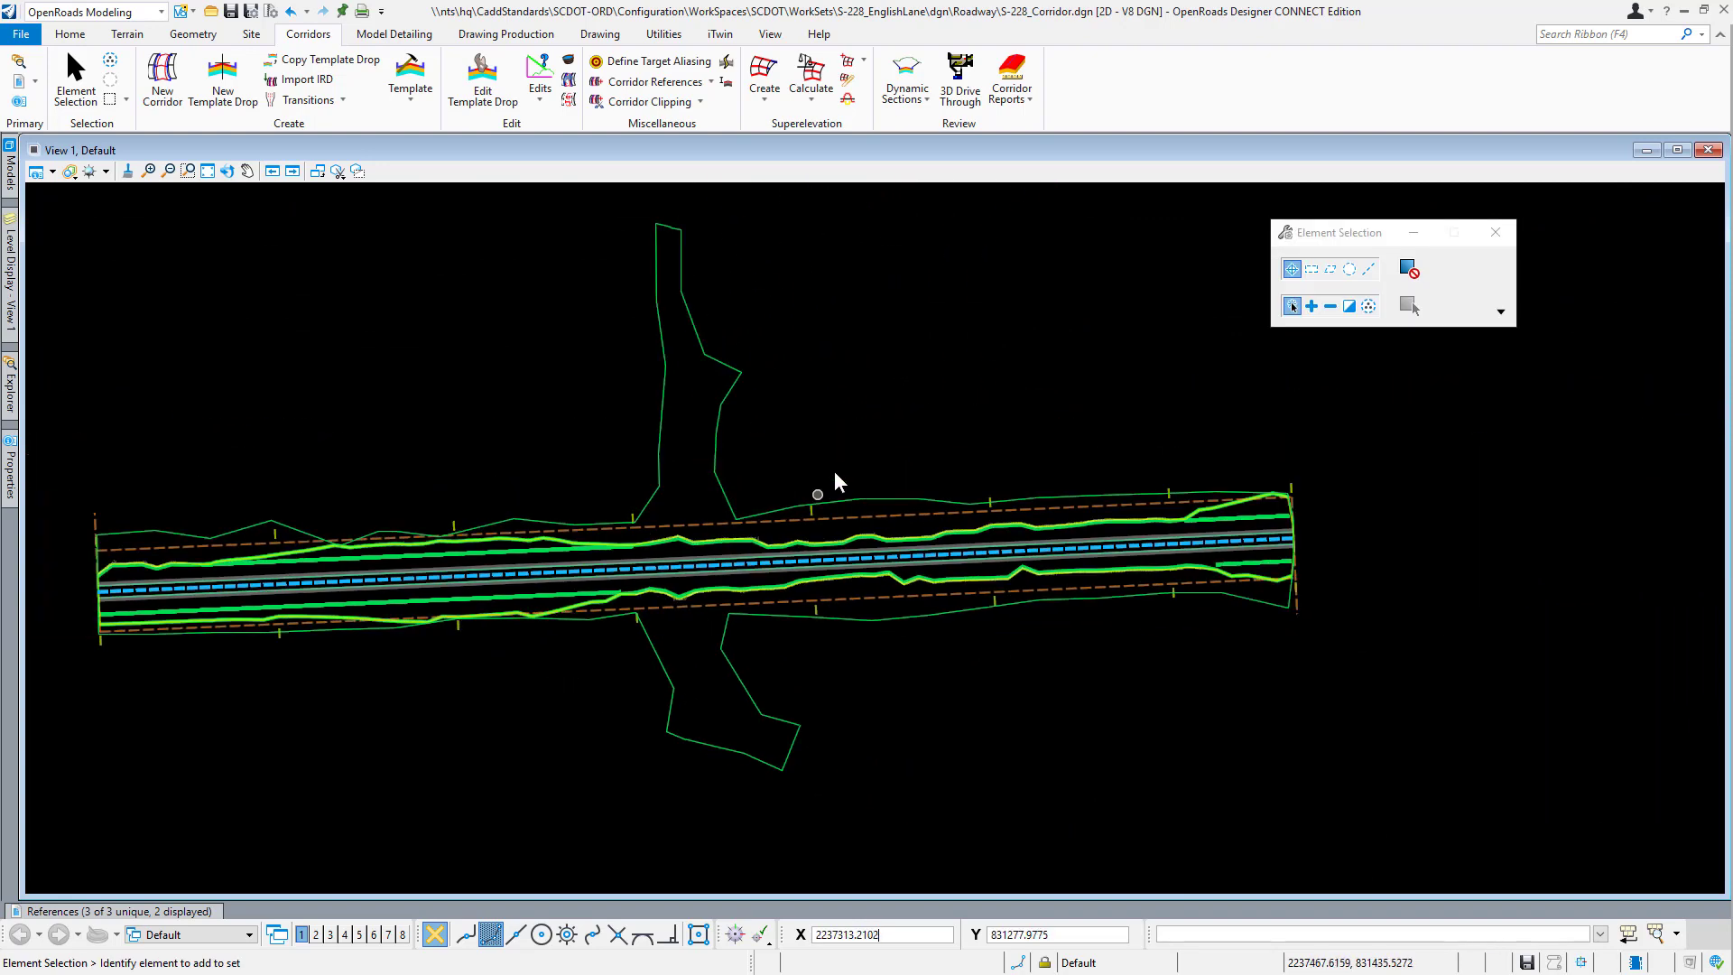
Arrange the views as 2 Views Plan/3D and widen the 3D view.
{"action": "right_click", "coordinate": [785, 307]}
{"action": "mouse_move", "coordinate": [855, 322]}
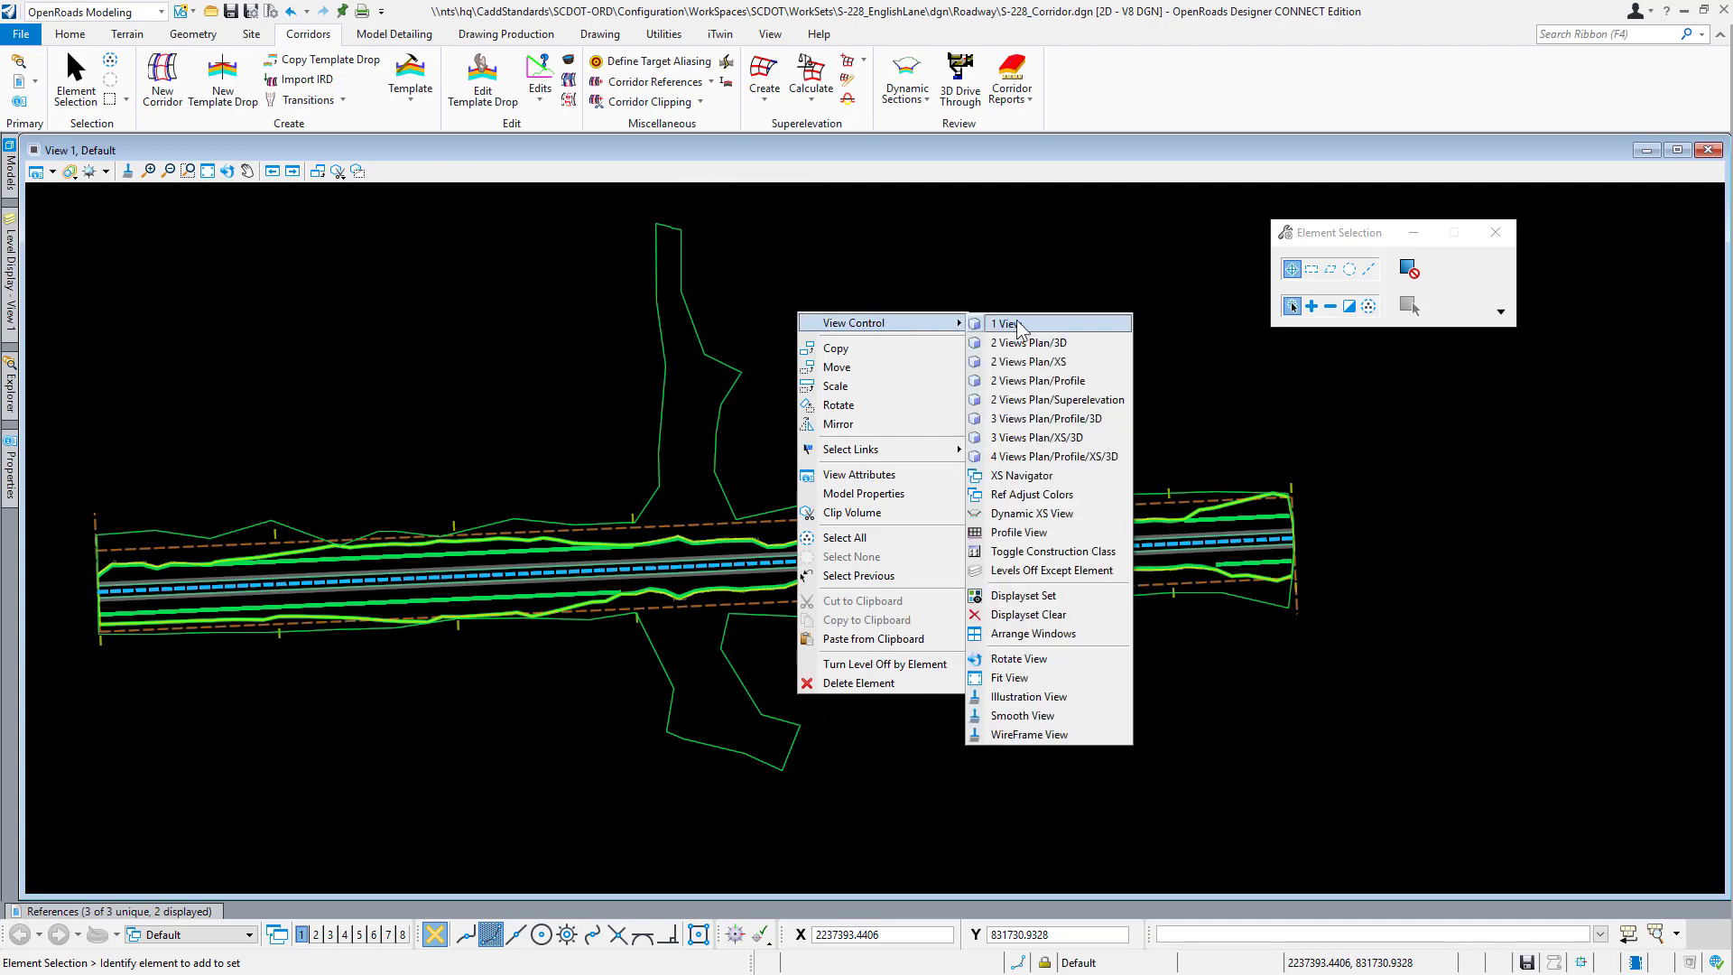
{"action": "left_click", "coordinate": [1080, 343]}
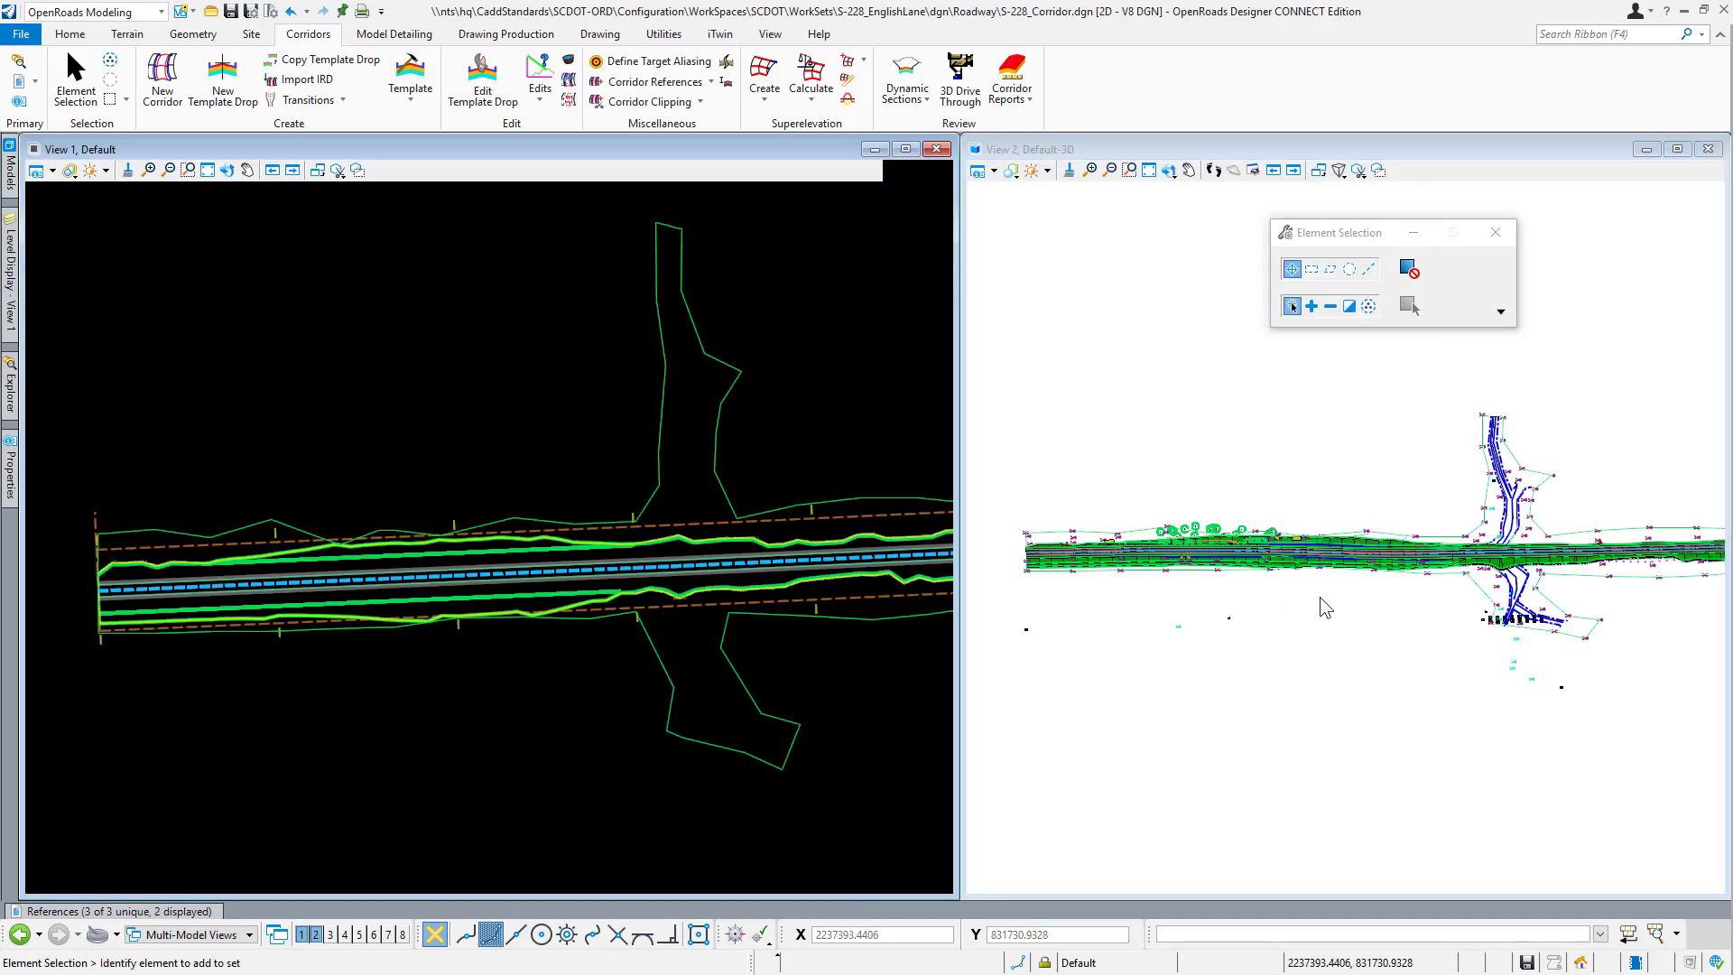
{"action": "scroll", "coordinate": [1018, 558], "scroll_direction": "up", "scroll_amount": 3}
{"action": "left_click", "coordinate": [1169, 172]}
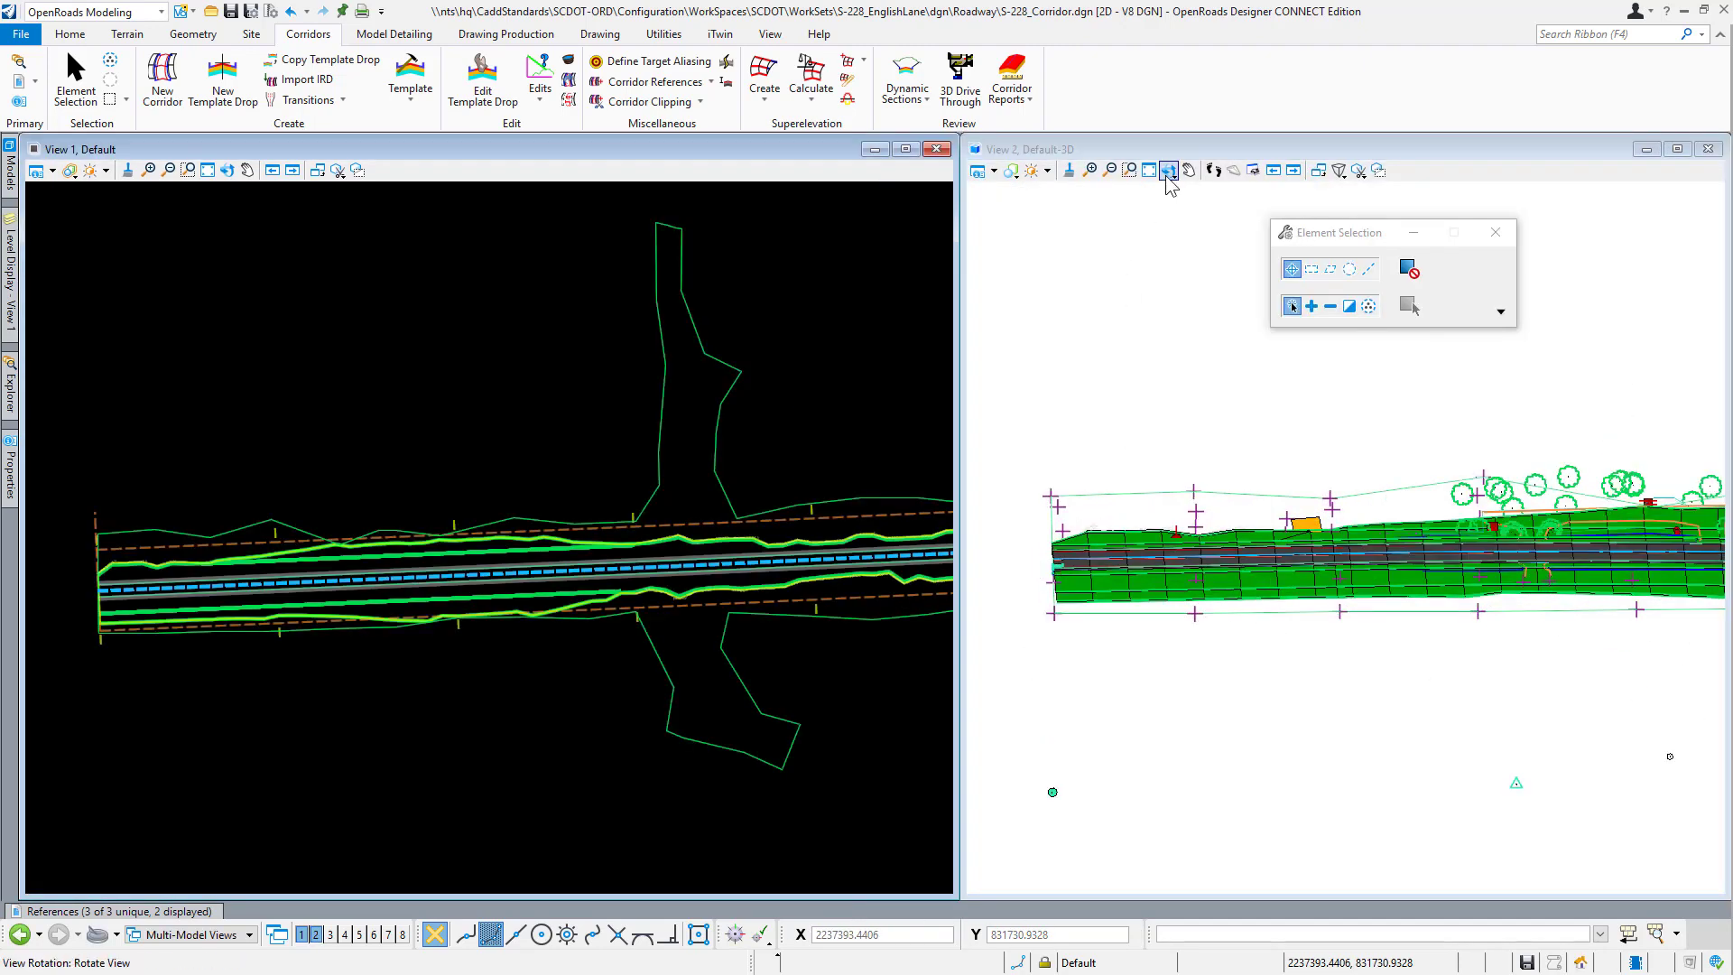
{"action": "left_click", "coordinate": [1169, 172]}
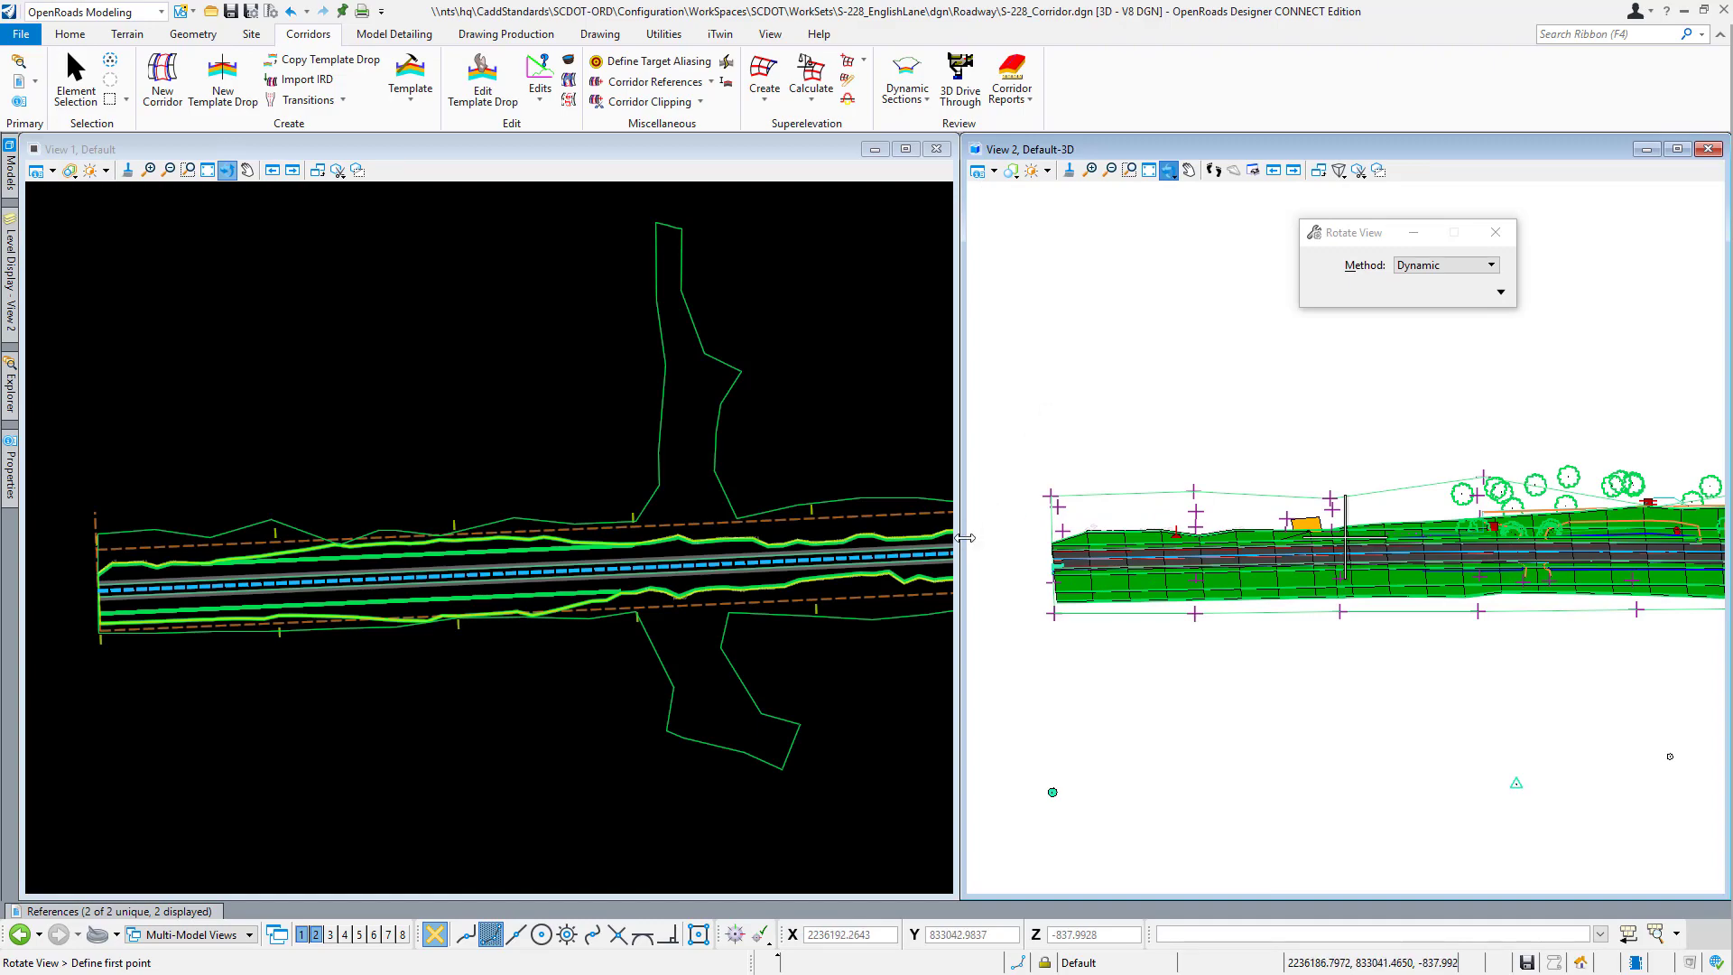
{"action": "left_click_drag", "start_coordinate": [960, 533], "coordinate": [499, 533]}
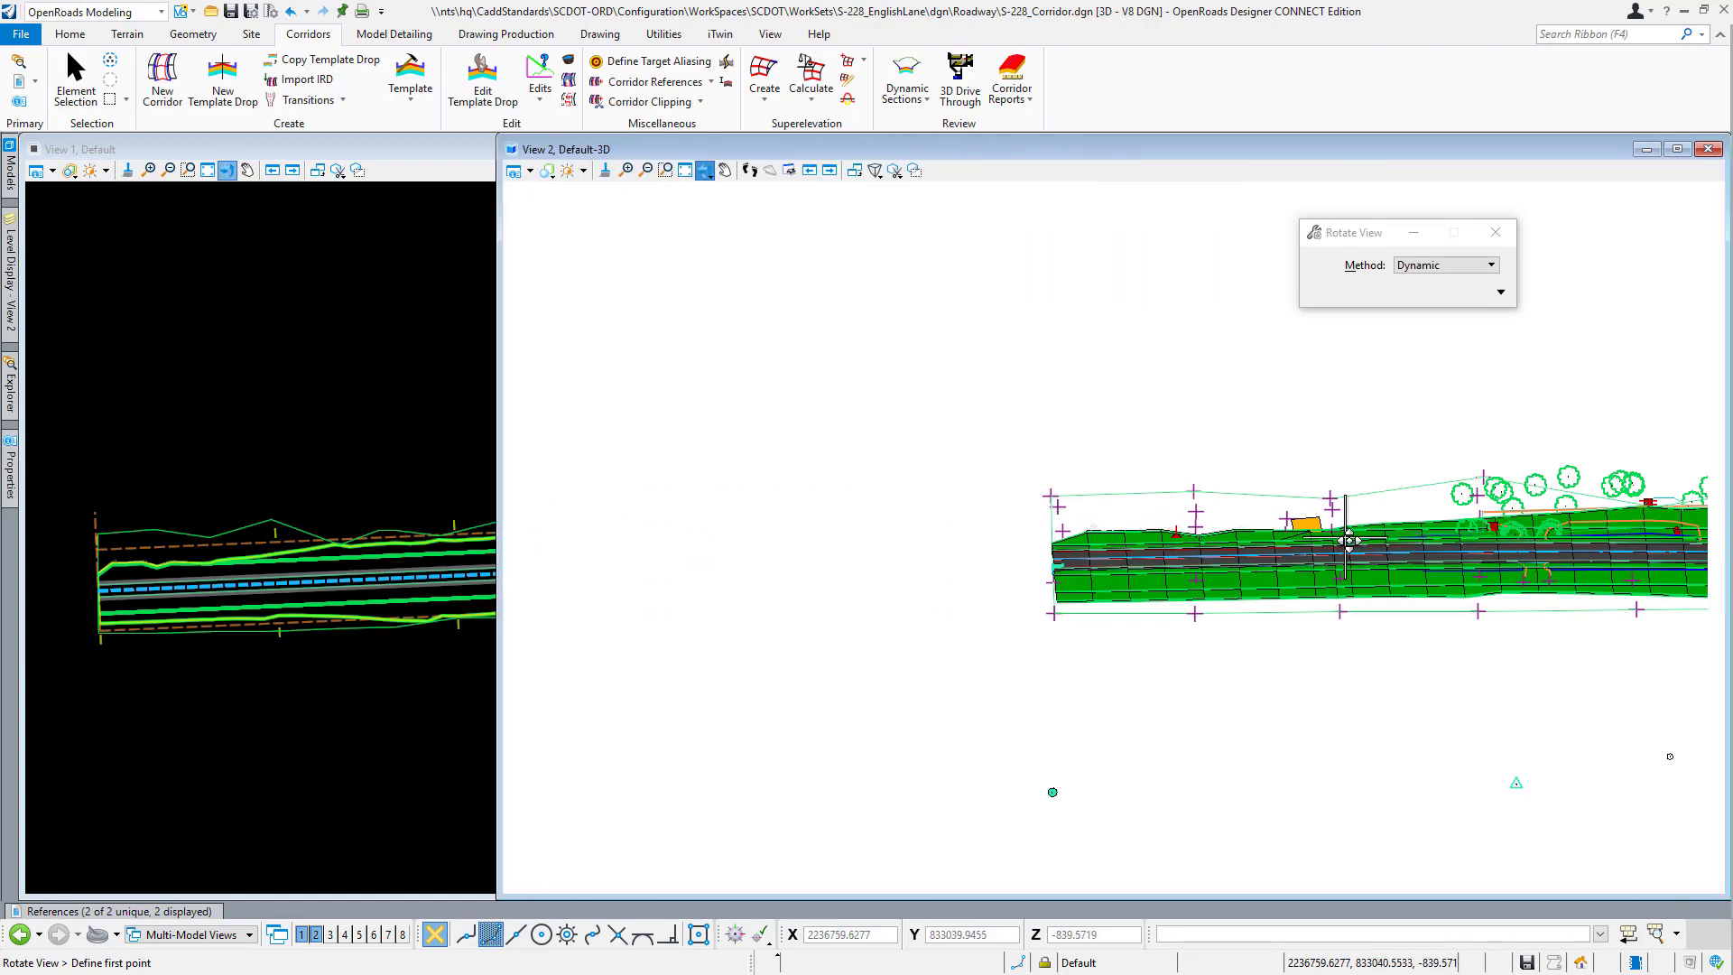
Rotate the 3D view dynamically to look along the corridor from one end of the roadway.
{"action": "left_click_drag", "start_coordinate": [1246, 500], "coordinate": [1457, 504]}
{"action": "left_click_drag", "start_coordinate": [832, 659], "coordinate": [1189, 566]}
{"action": "left_click_drag", "start_coordinate": [1059, 559], "coordinate": [1049, 719]}
{"action": "left_click", "coordinate": [968, 643]}
{"action": "scroll", "coordinate": [976, 636], "scroll_direction": "up", "scroll_amount": 3}
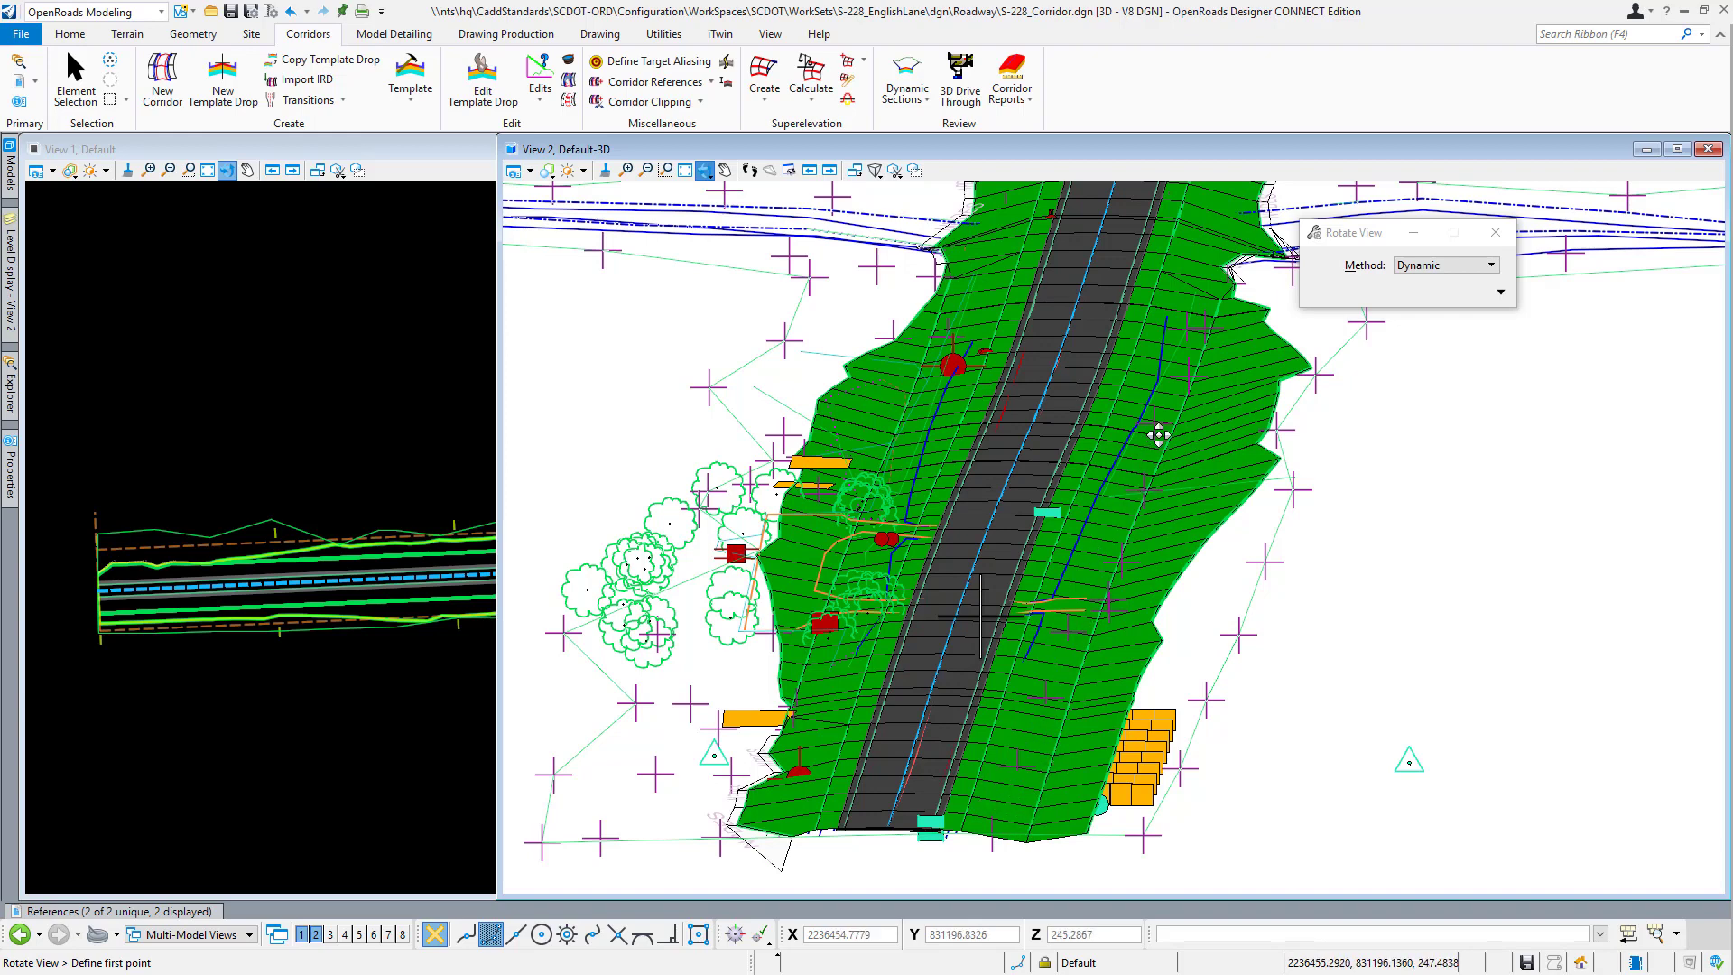
{"action": "left_click", "coordinate": [75, 86]}
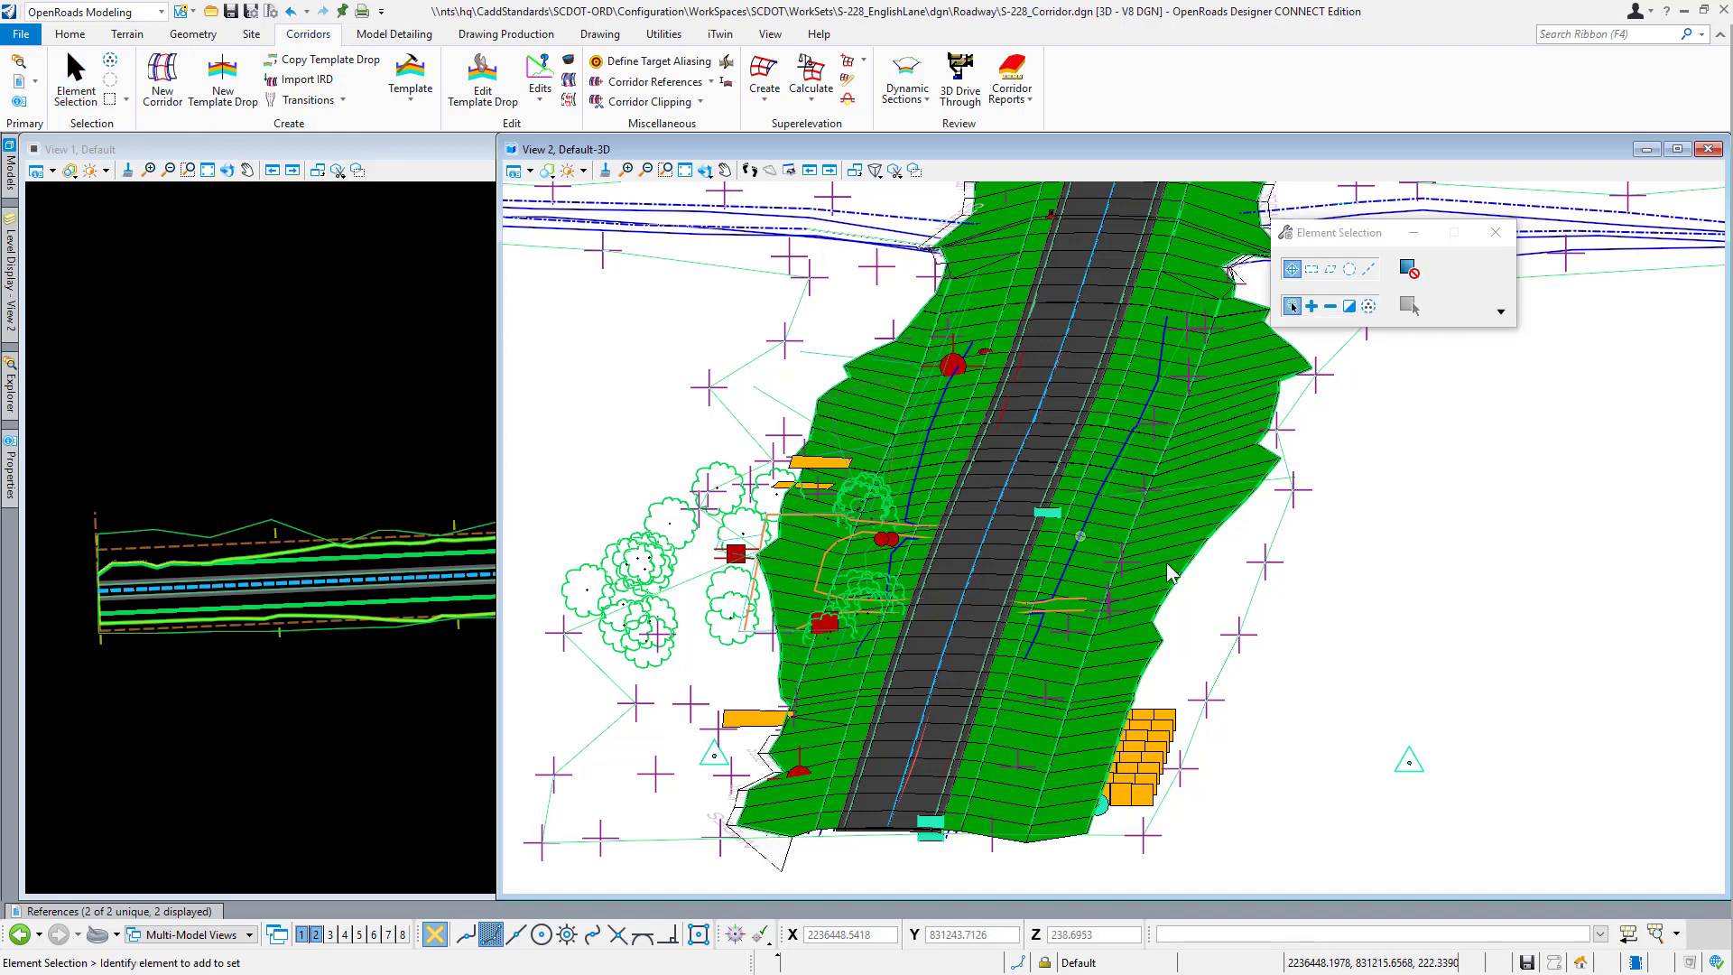
Examine the full length of the corridor model in 3D and rotate it to a lower, oblique viewing angle.
{"action": "scroll", "coordinate": [1219, 727], "scroll_direction": "down", "scroll_amount": 2}
{"action": "middle_click_drag", "start_coordinate": [1395, 519], "coordinate": [1325, 758]}
{"action": "middle_click_drag", "start_coordinate": [1295, 492], "coordinate": [1207, 698]}
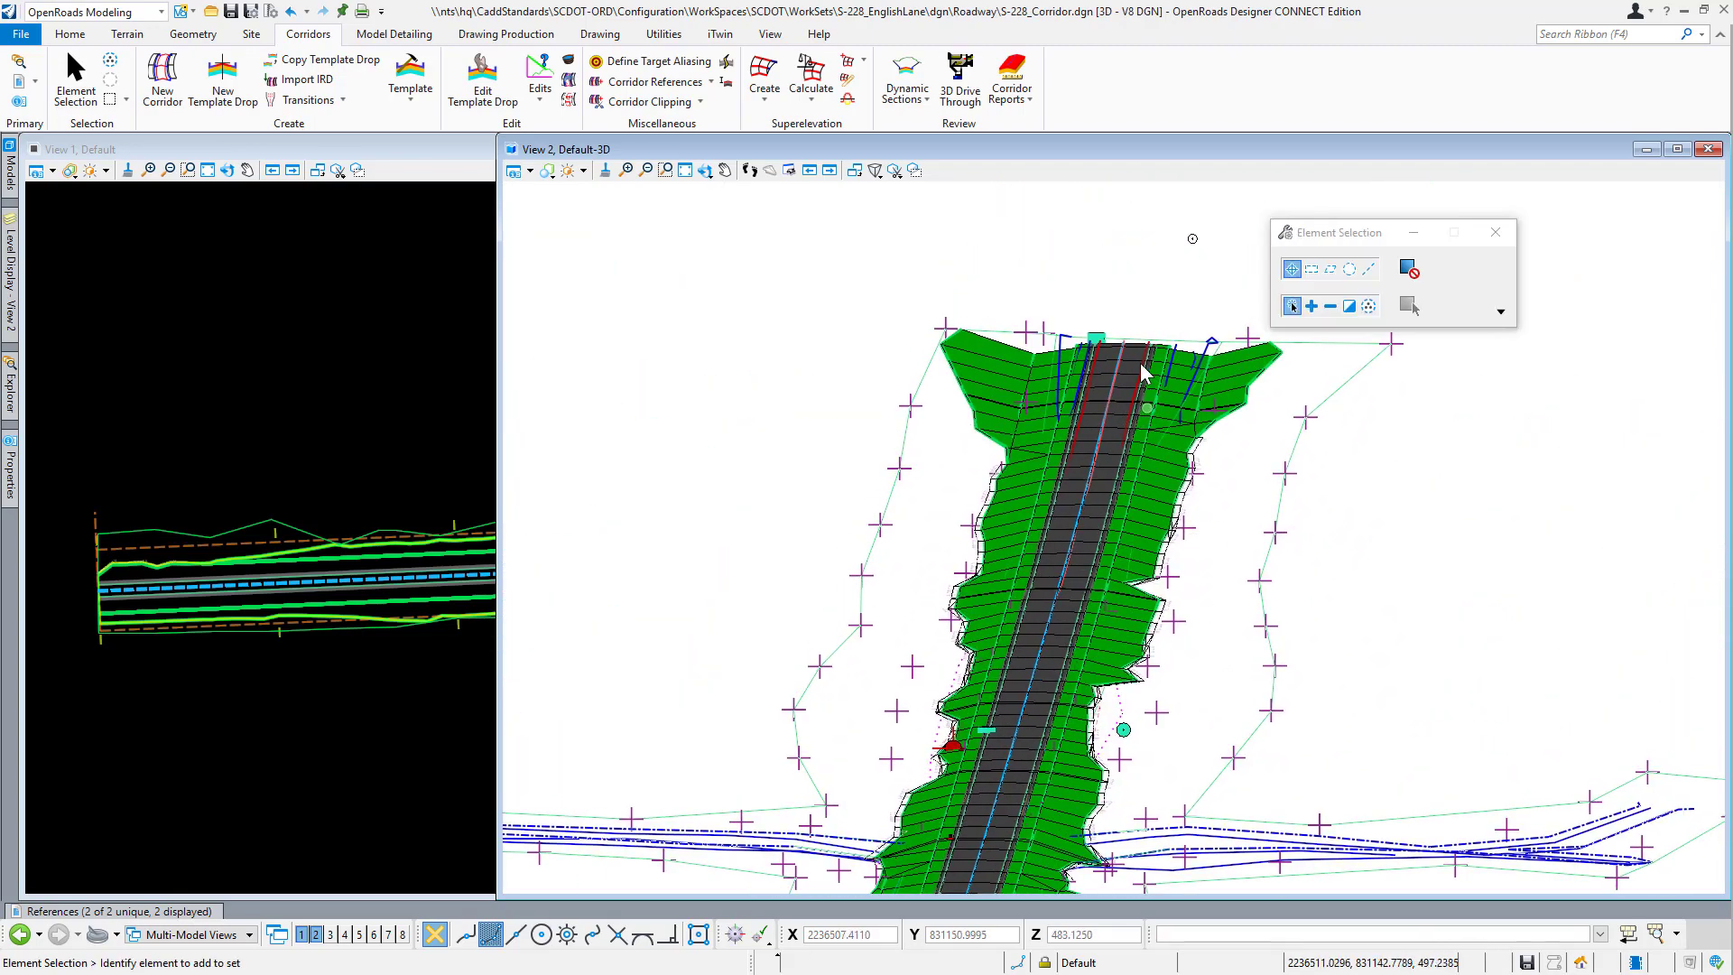
{"action": "middle_click_drag", "start_coordinate": [1176, 779], "coordinate": [1253, 521]}
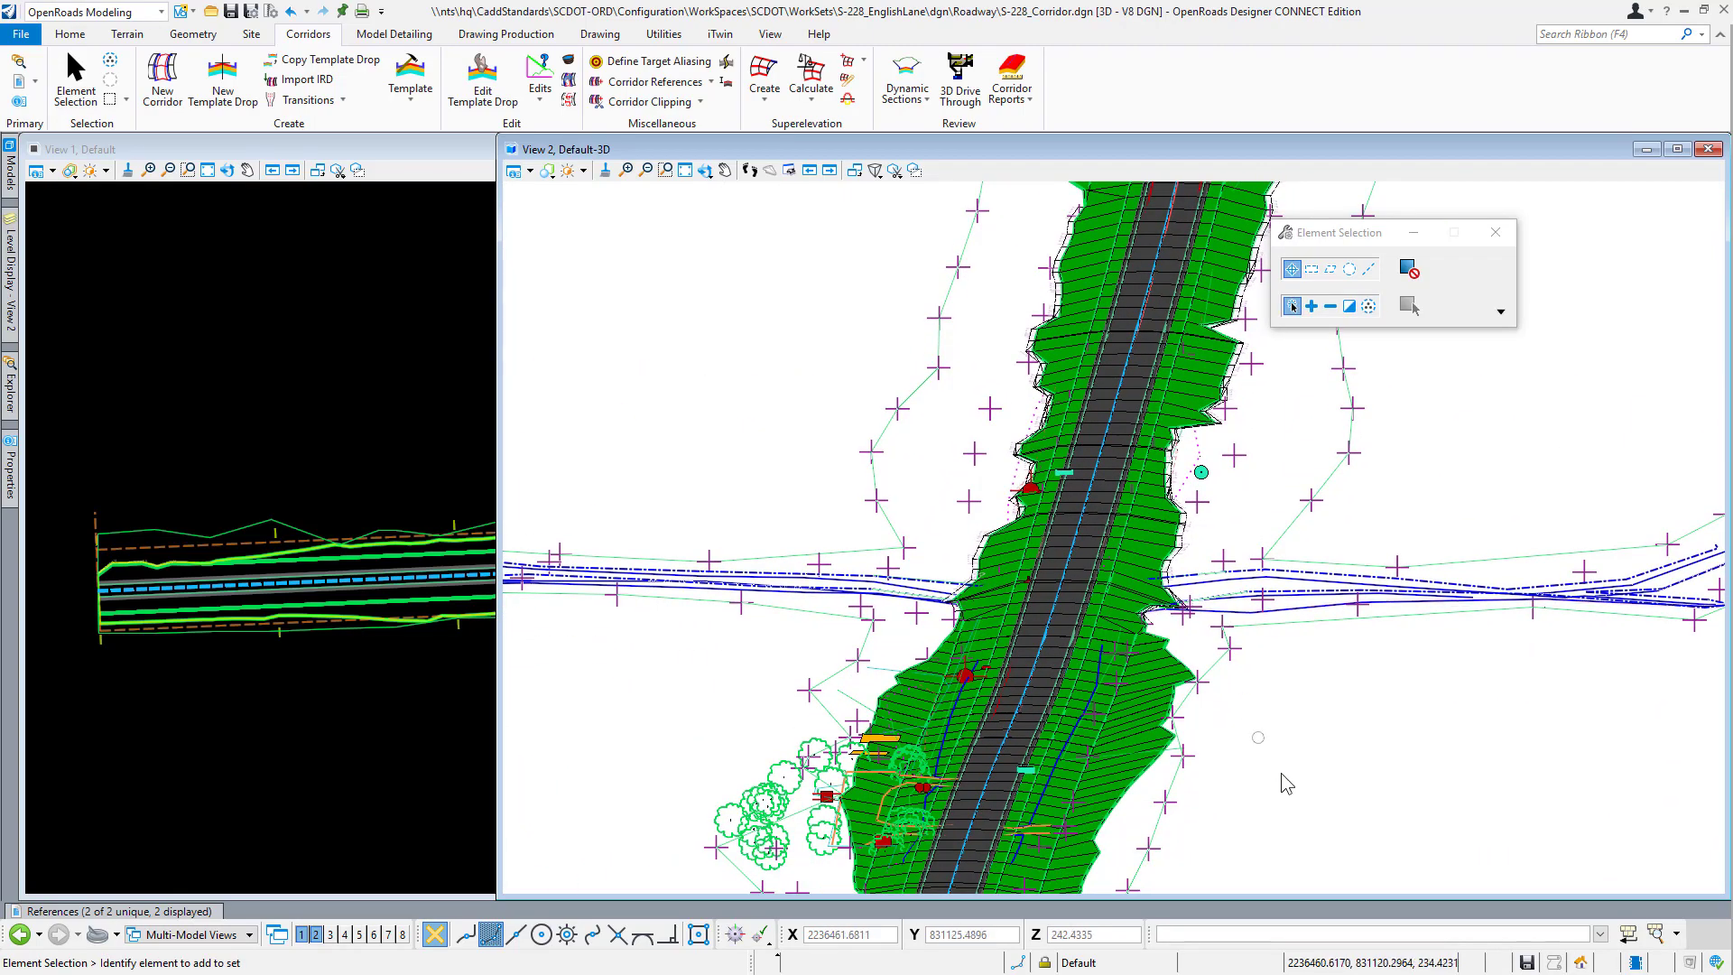
{"action": "middle_click_drag", "start_coordinate": [1282, 776], "coordinate": [1293, 599]}
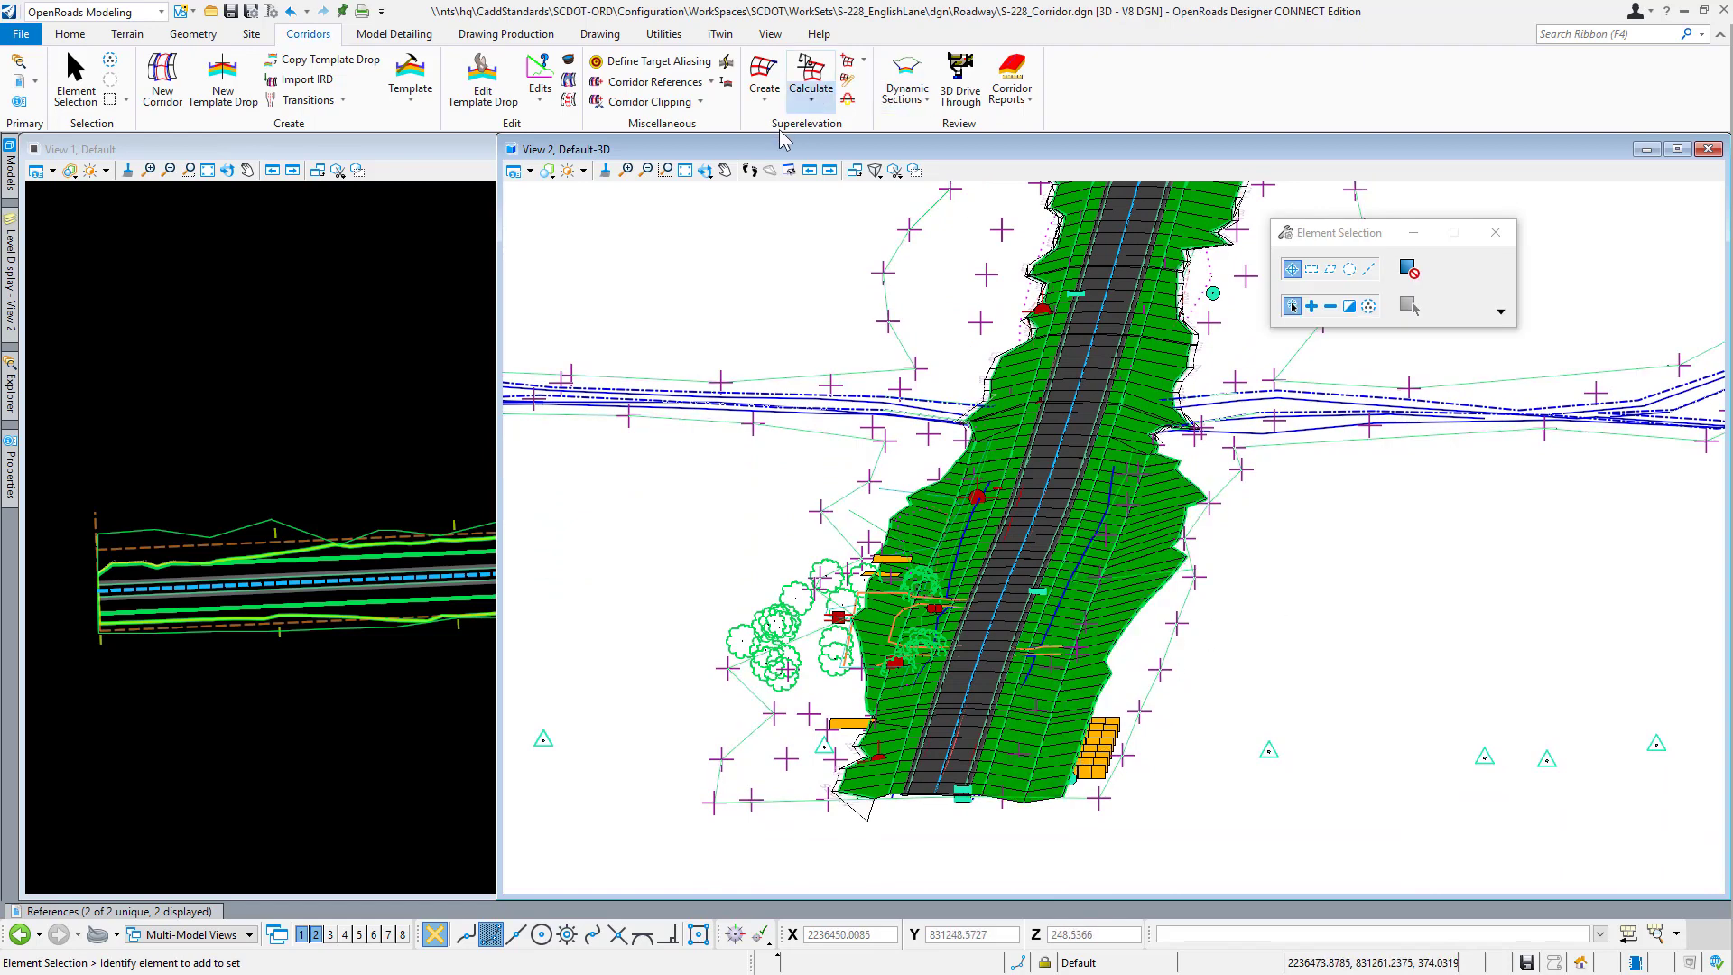
{"action": "left_click", "coordinate": [705, 170]}
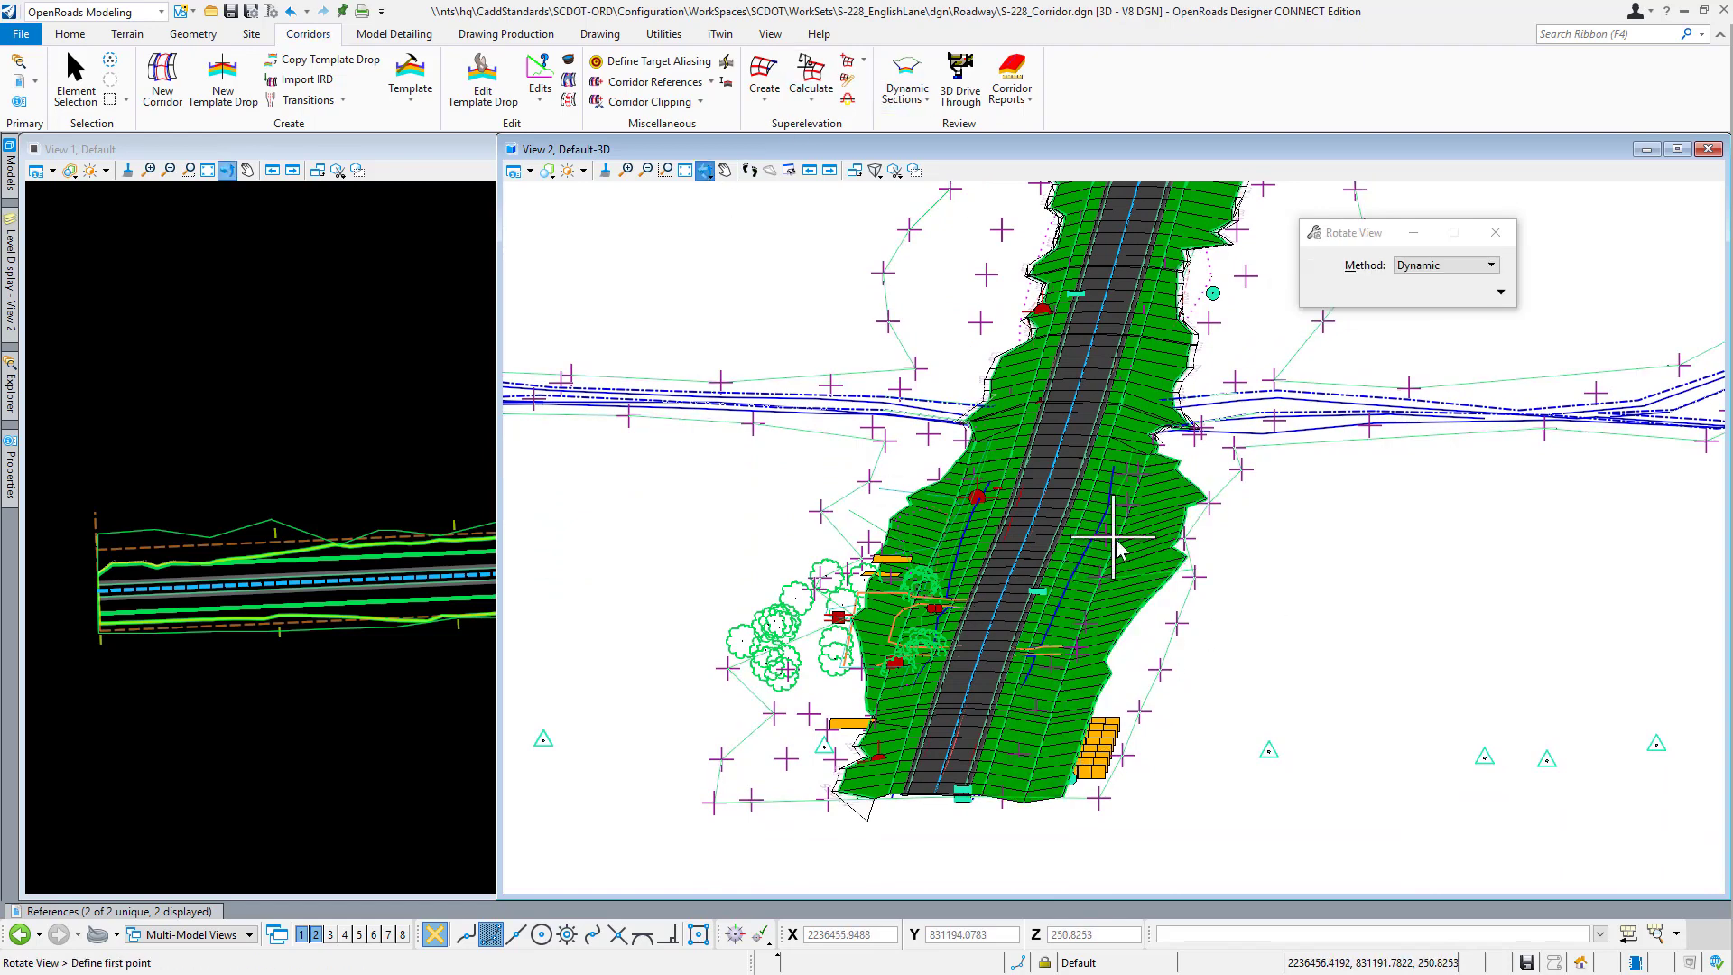
{"action": "left_click", "coordinate": [975, 787]}
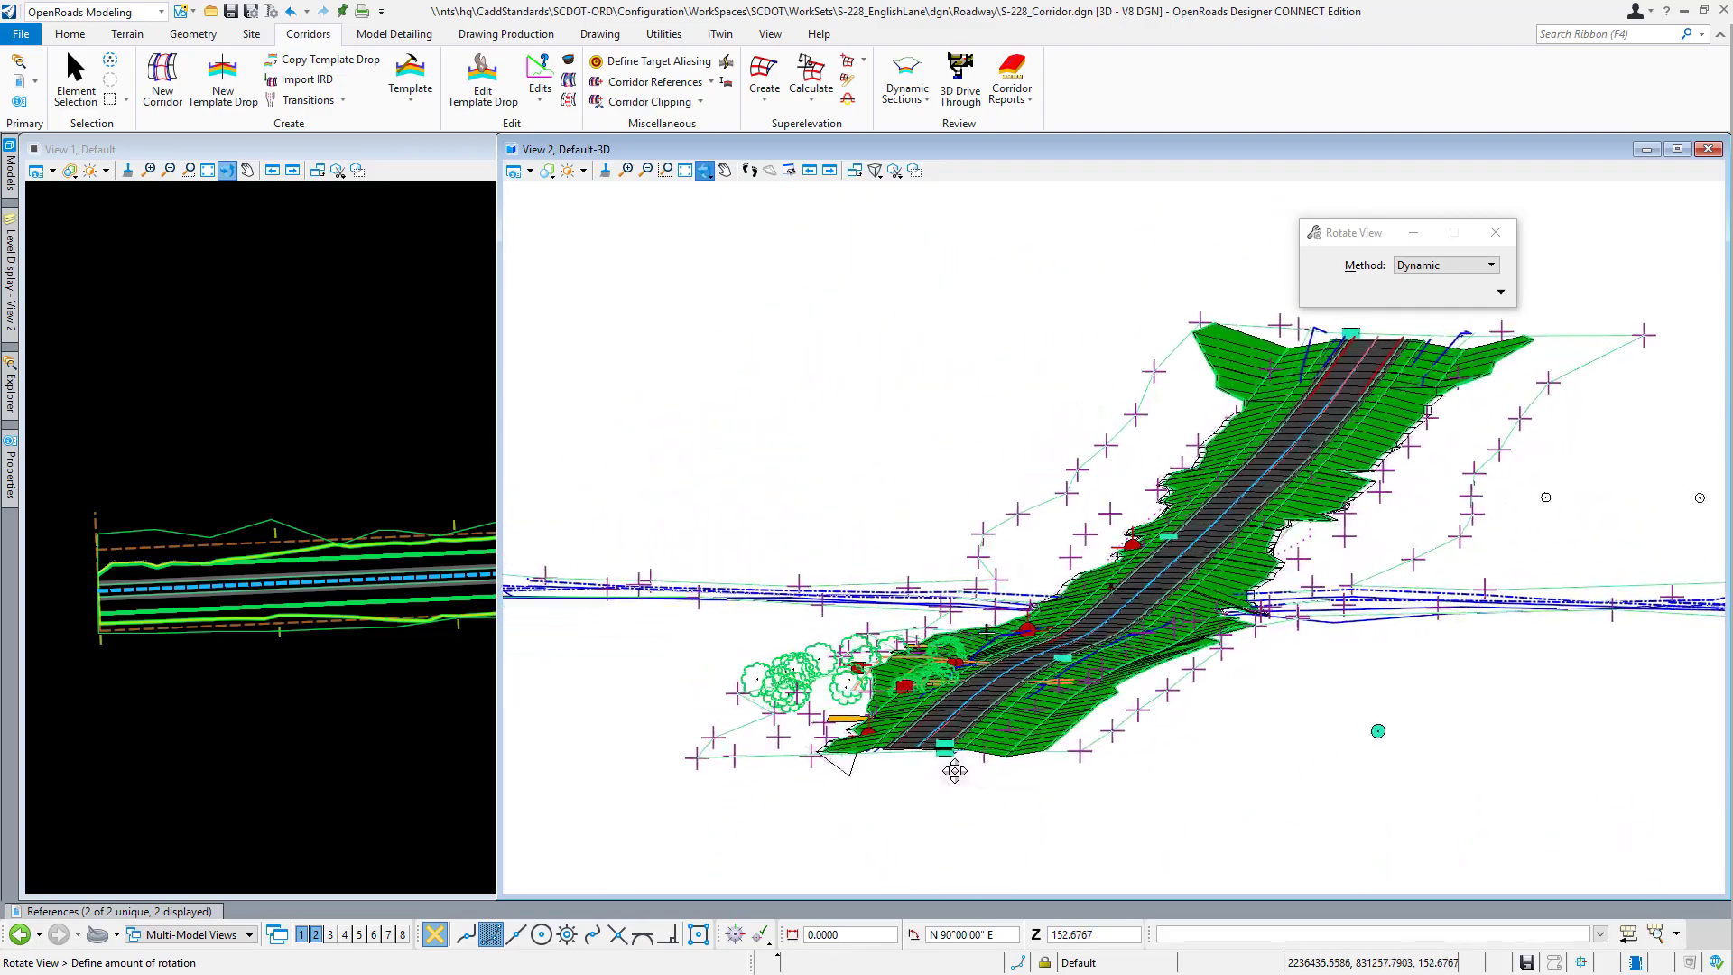
{"action": "left_click", "coordinate": [1129, 761]}
{"action": "right_click", "coordinate": [1249, 733]}
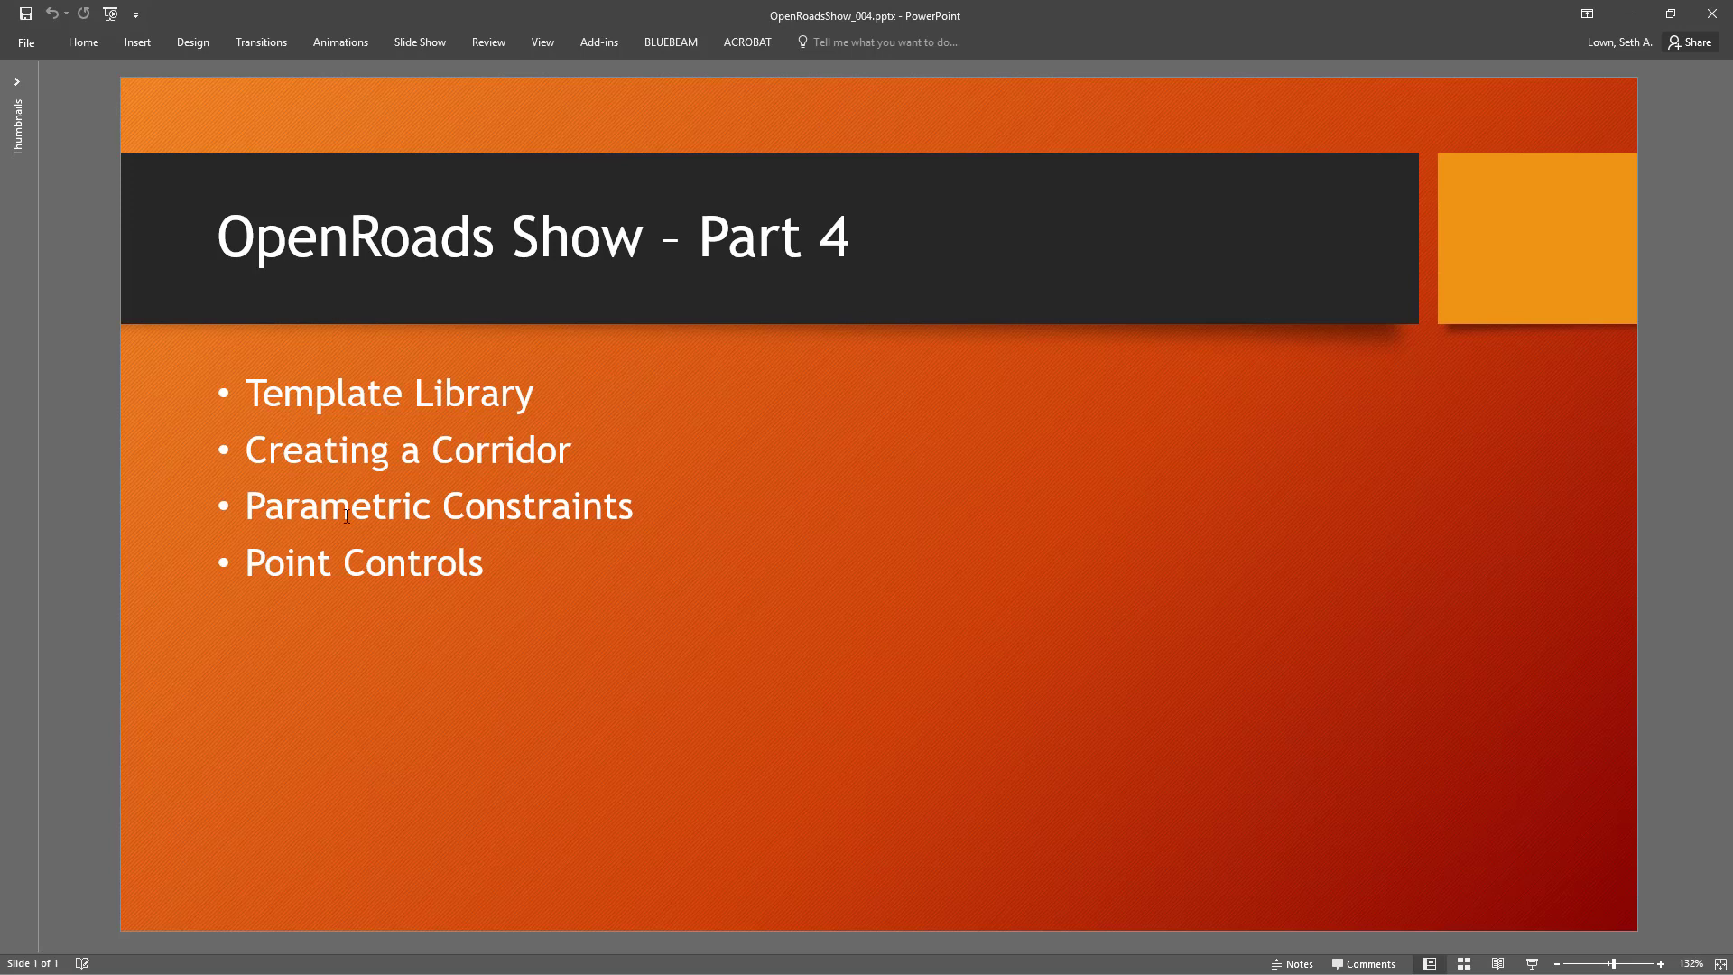
Minimize the PowerPoint slide to return to OpenRoads Designer, and even out the widths of the plan and 3D views.
{"action": "left_click", "coordinate": [1631, 15]}
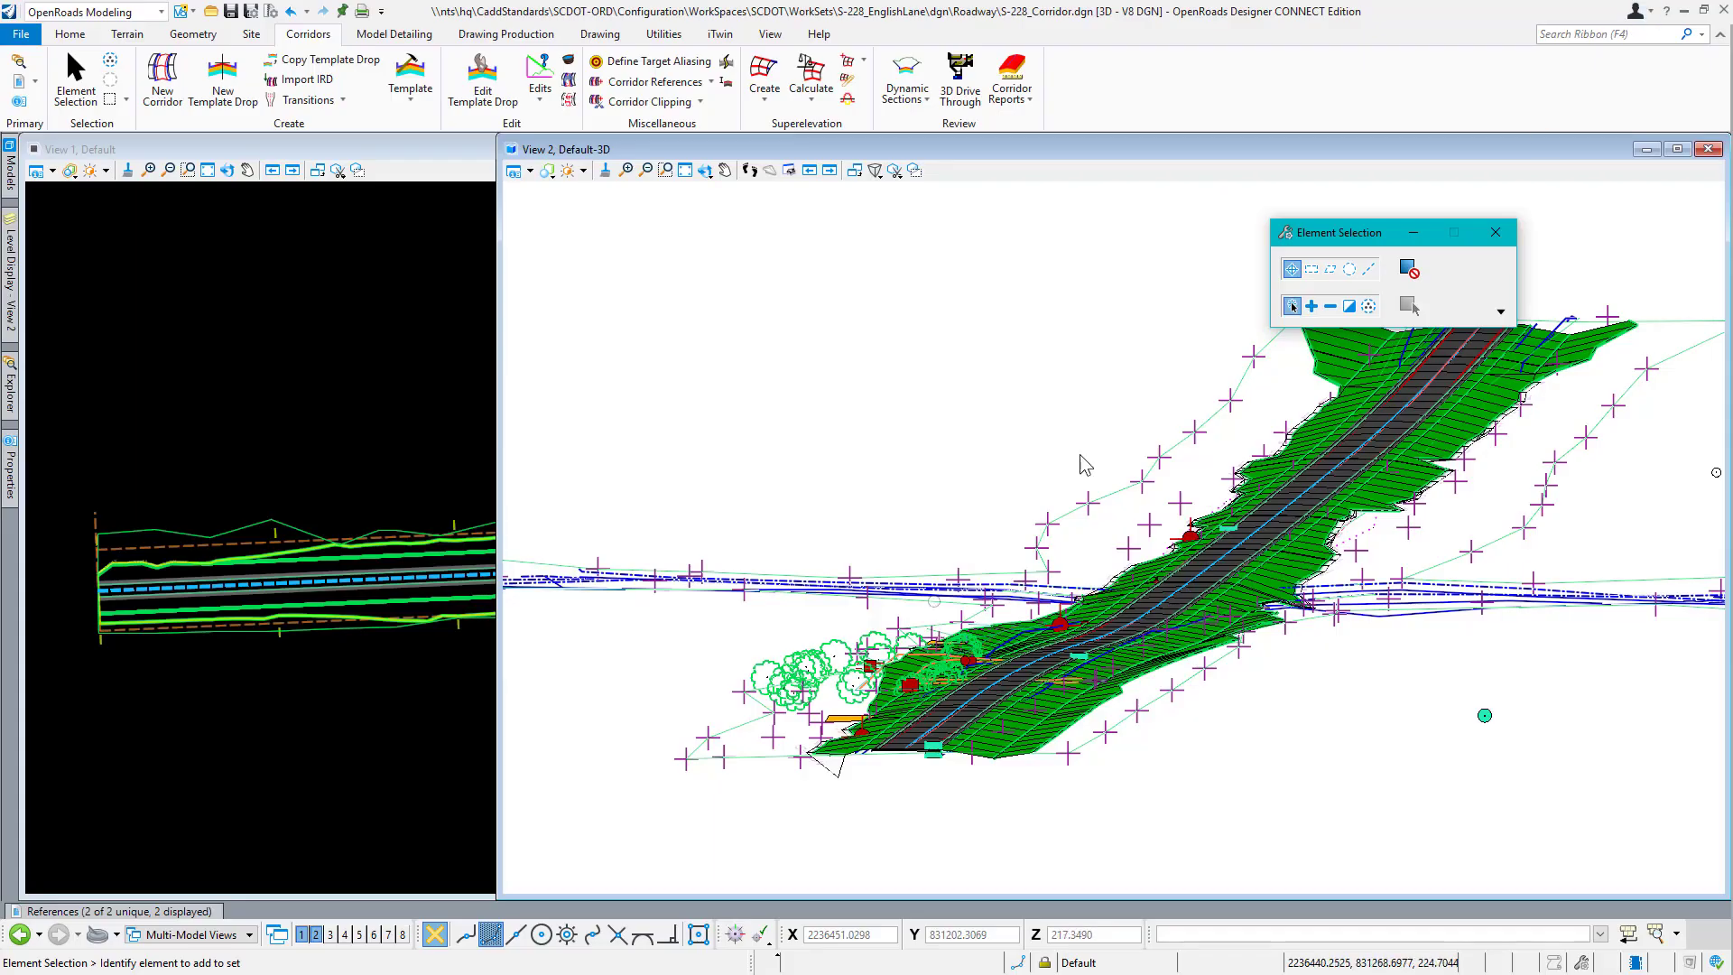
{"action": "left_click_drag", "start_coordinate": [502, 449], "coordinate": [966, 467]}
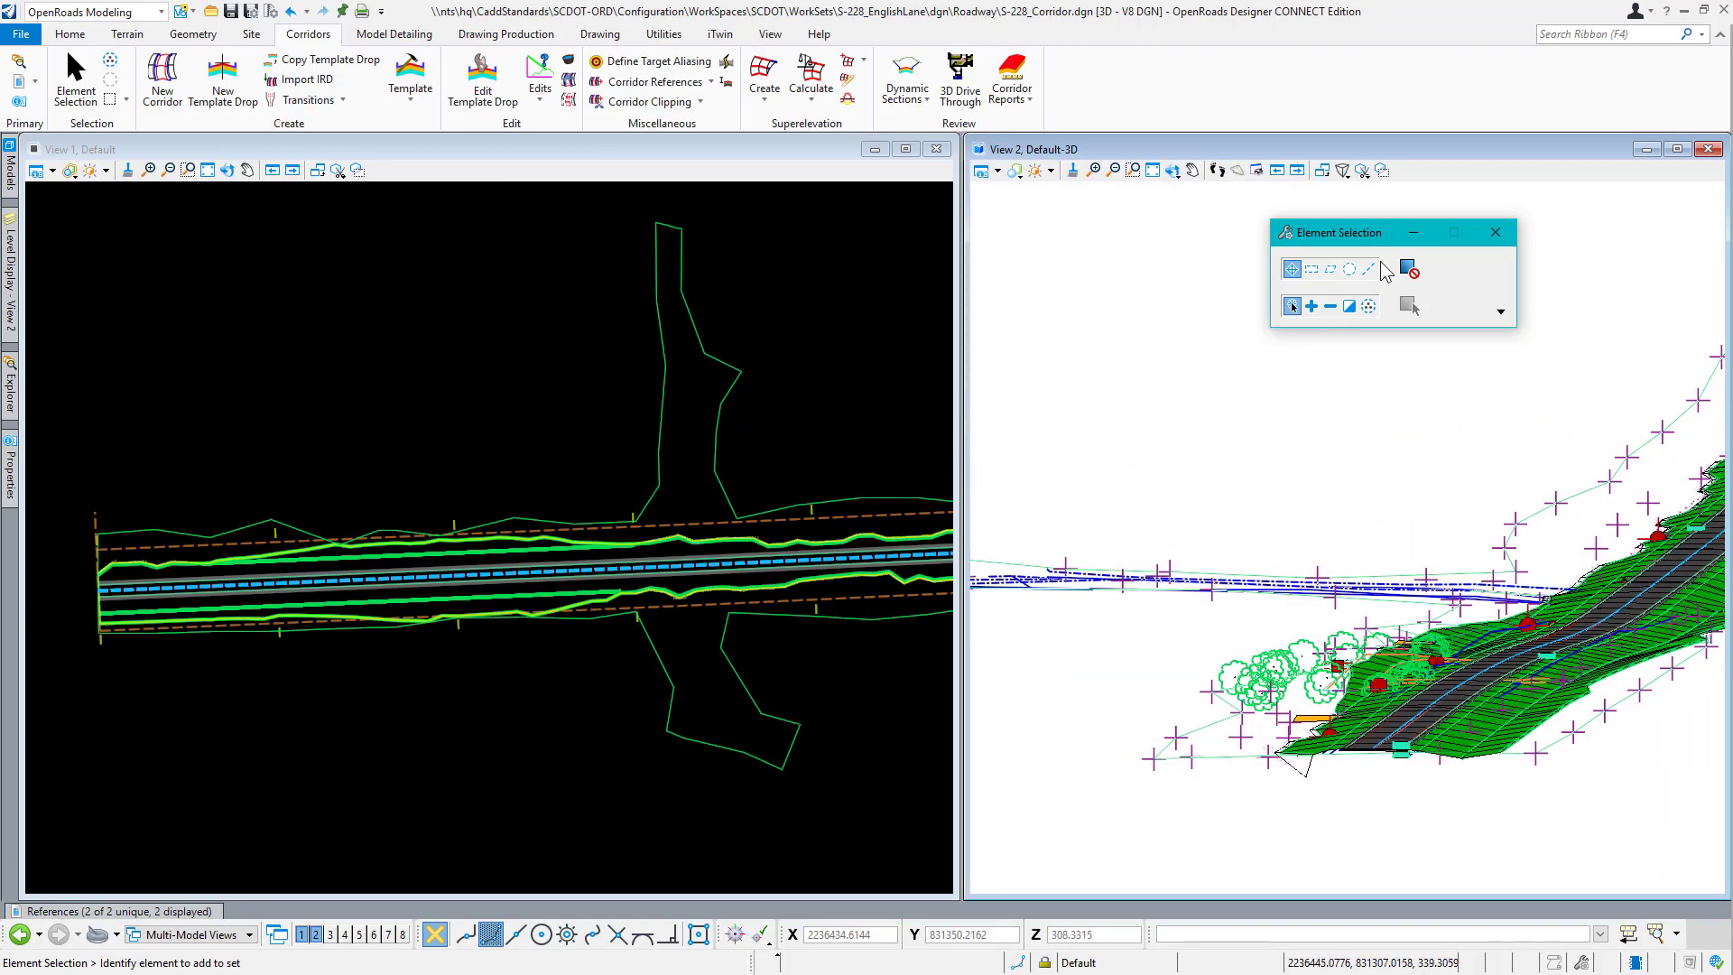
{"action": "left_click_drag", "start_coordinate": [1368, 242], "coordinate": [1230, 239]}
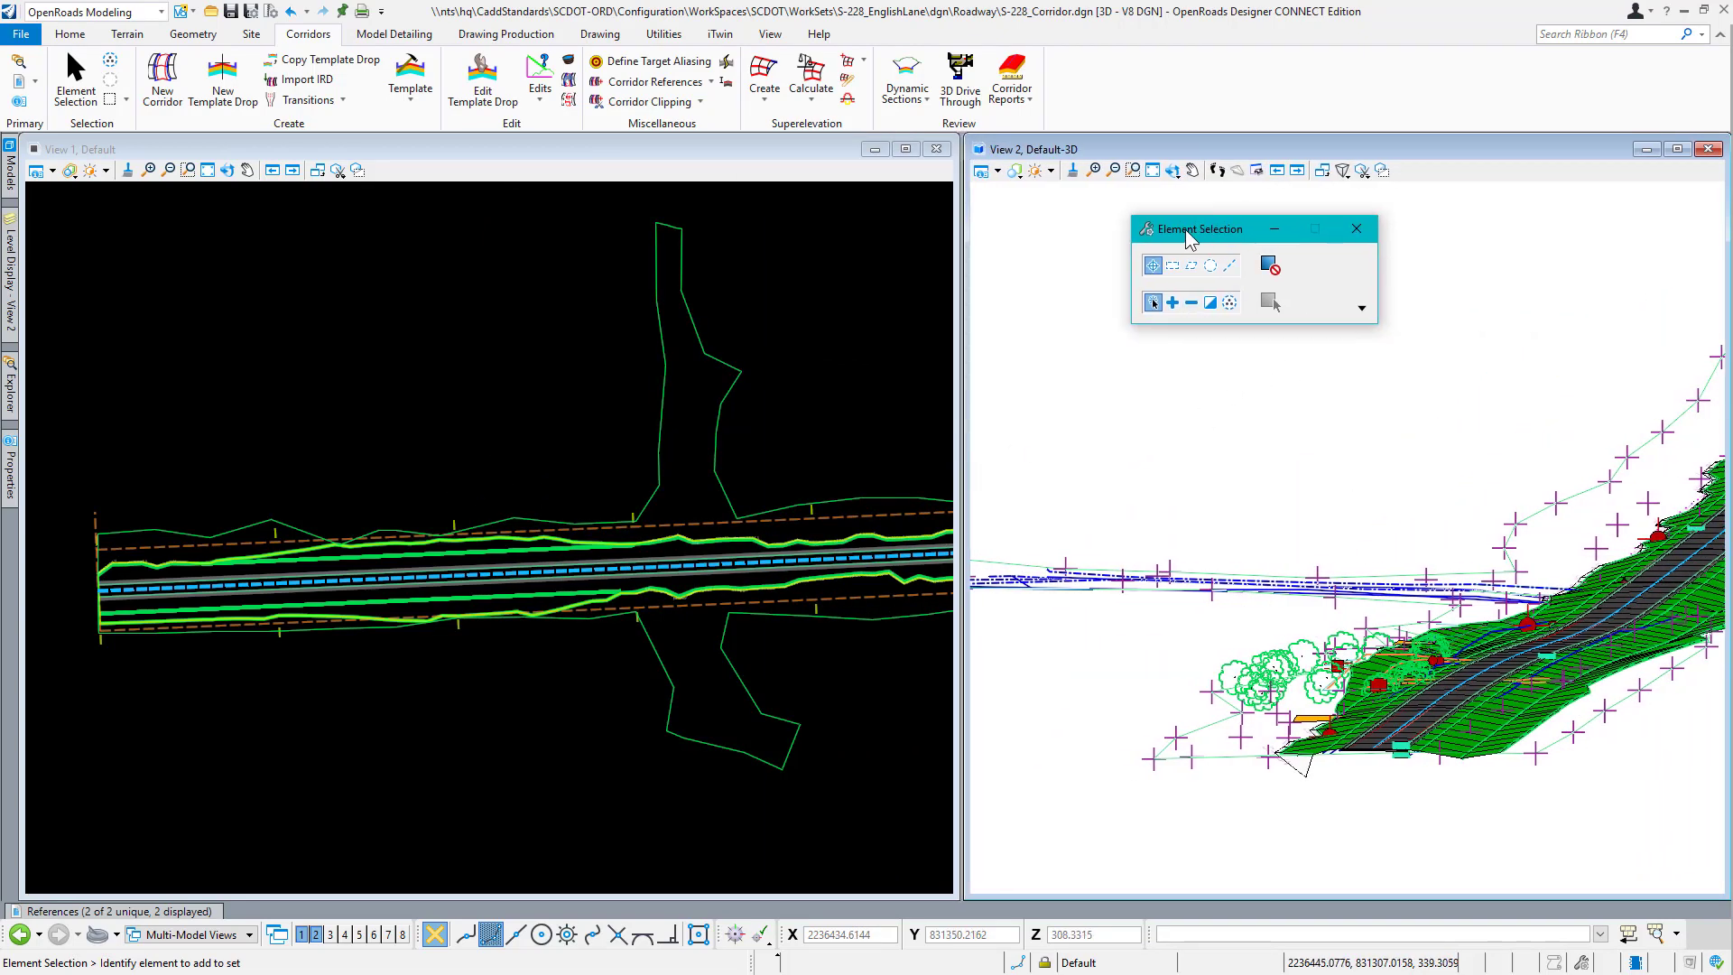
Open the 2 Lanes template from Rural, Pavement - New, Asphalt Pavt w/ 2'-4' Shoulders, Undivided in the template editor.
{"action": "left_click", "coordinate": [408, 58]}
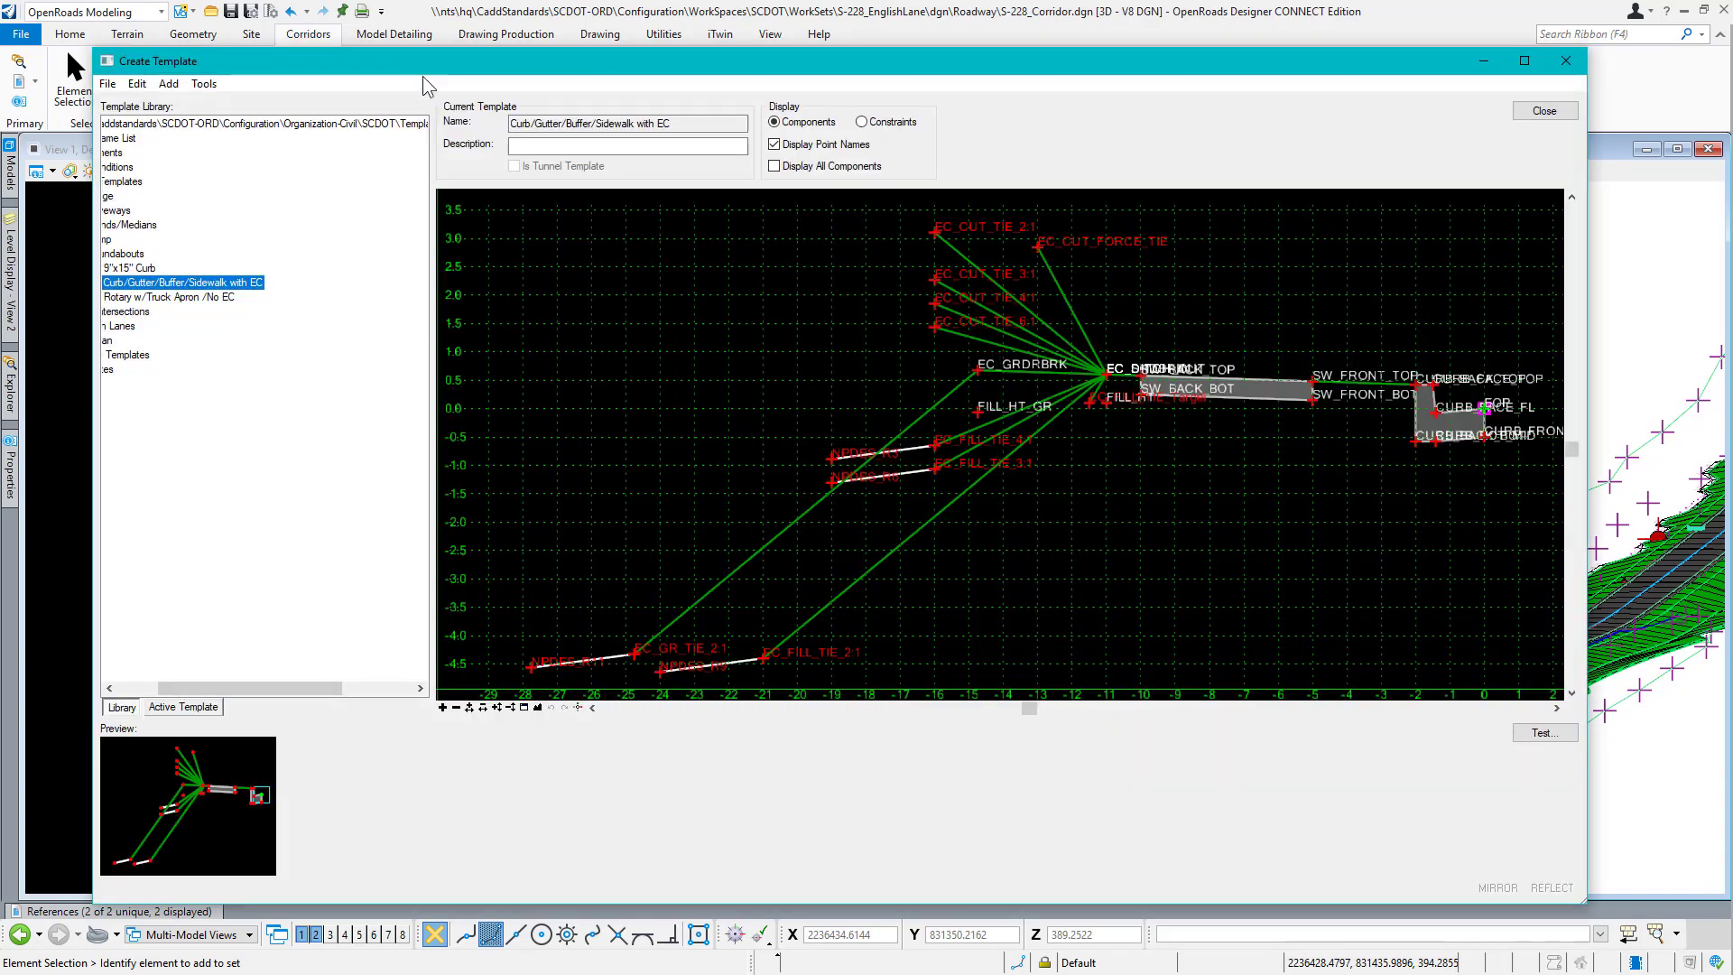
{"action": "left_click_drag", "start_coordinate": [300, 688], "coordinate": [250, 688]}
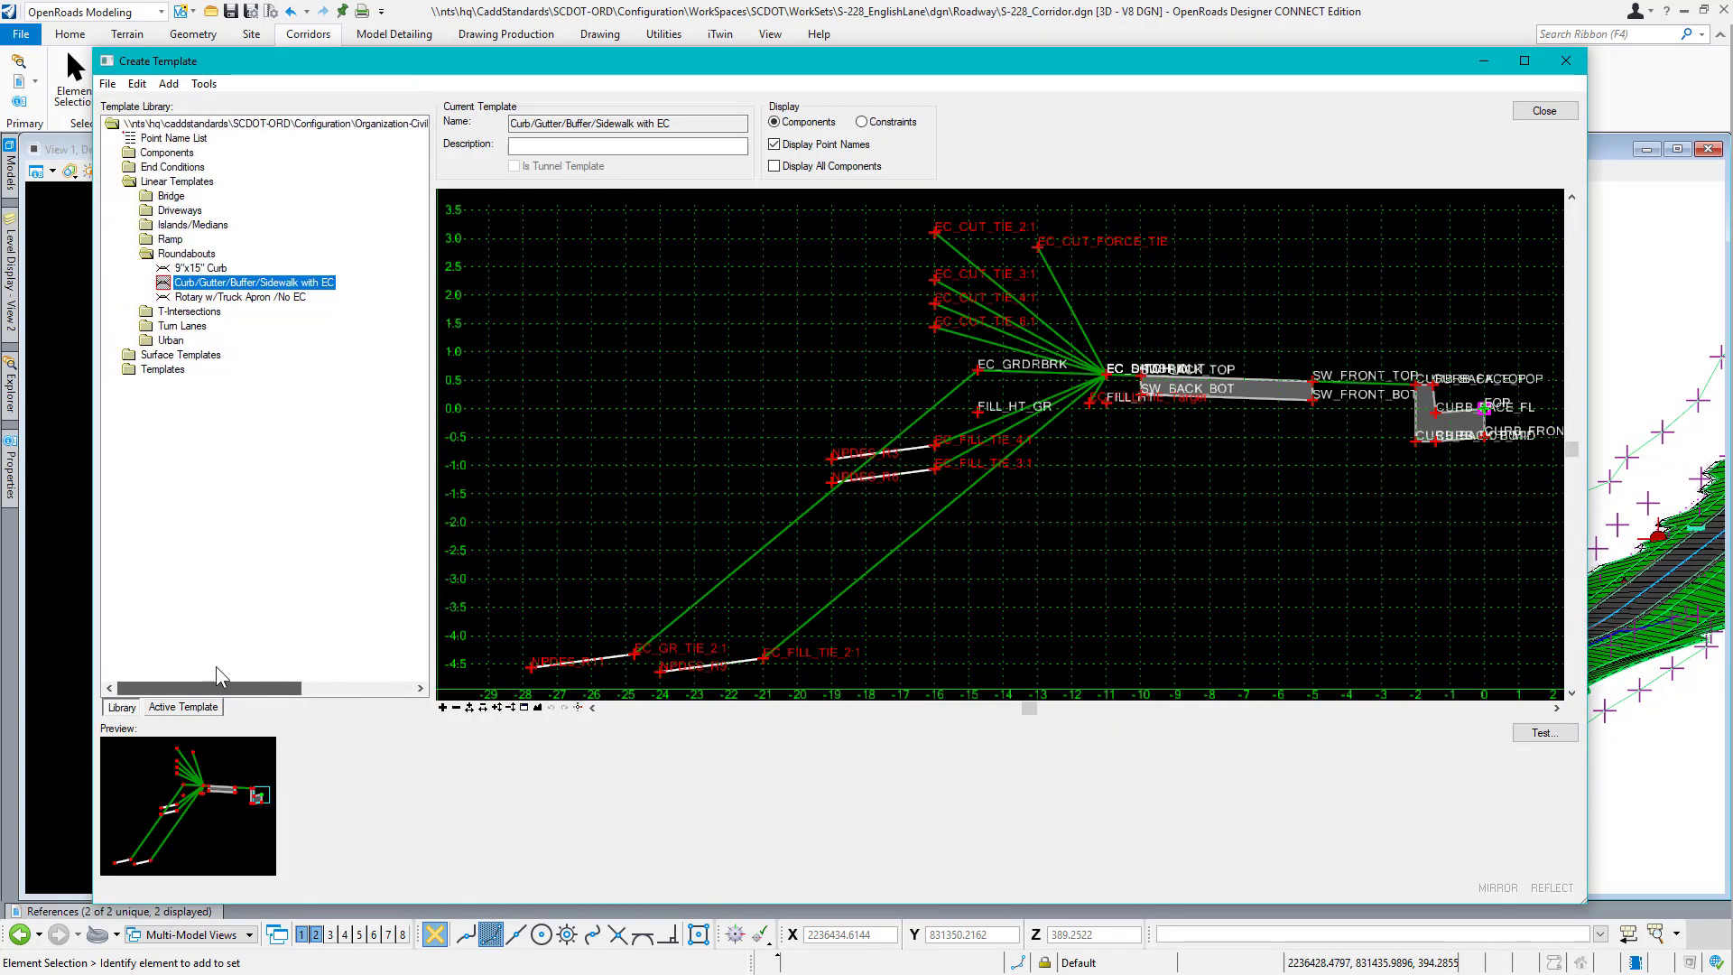
{"action": "left_click", "coordinate": [136, 370]}
{"action": "double_click", "coordinate": [135, 371]}
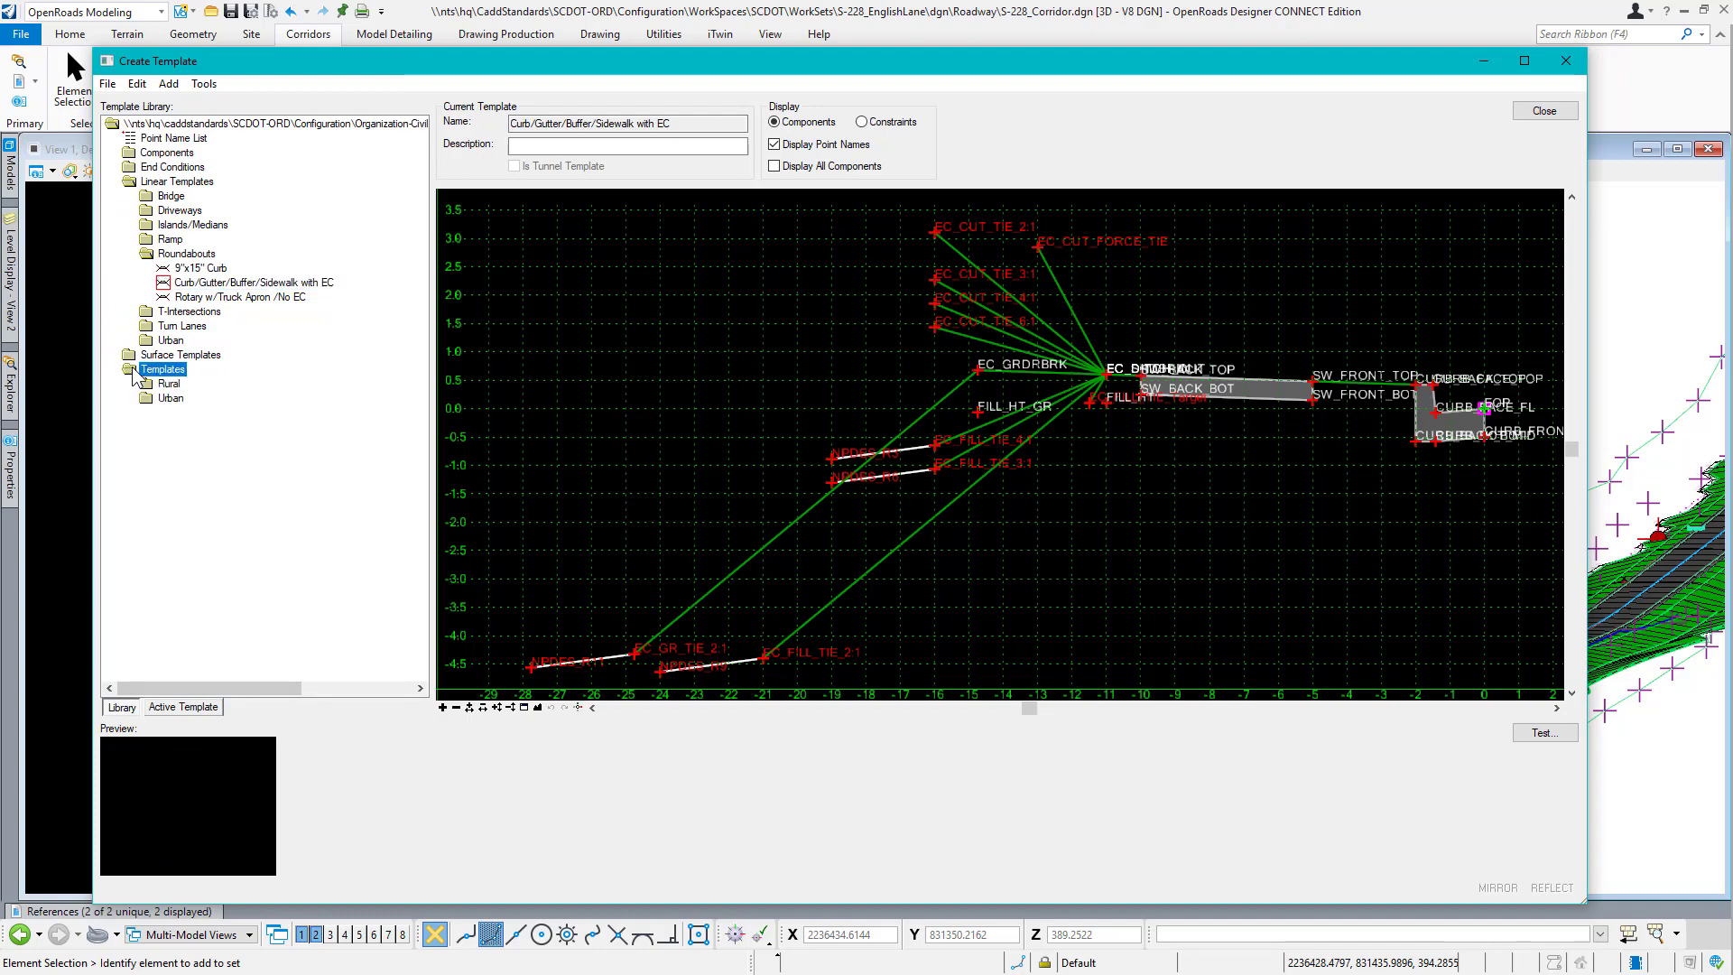
{"action": "double_click", "coordinate": [149, 388]}
{"action": "double_click", "coordinate": [166, 400]}
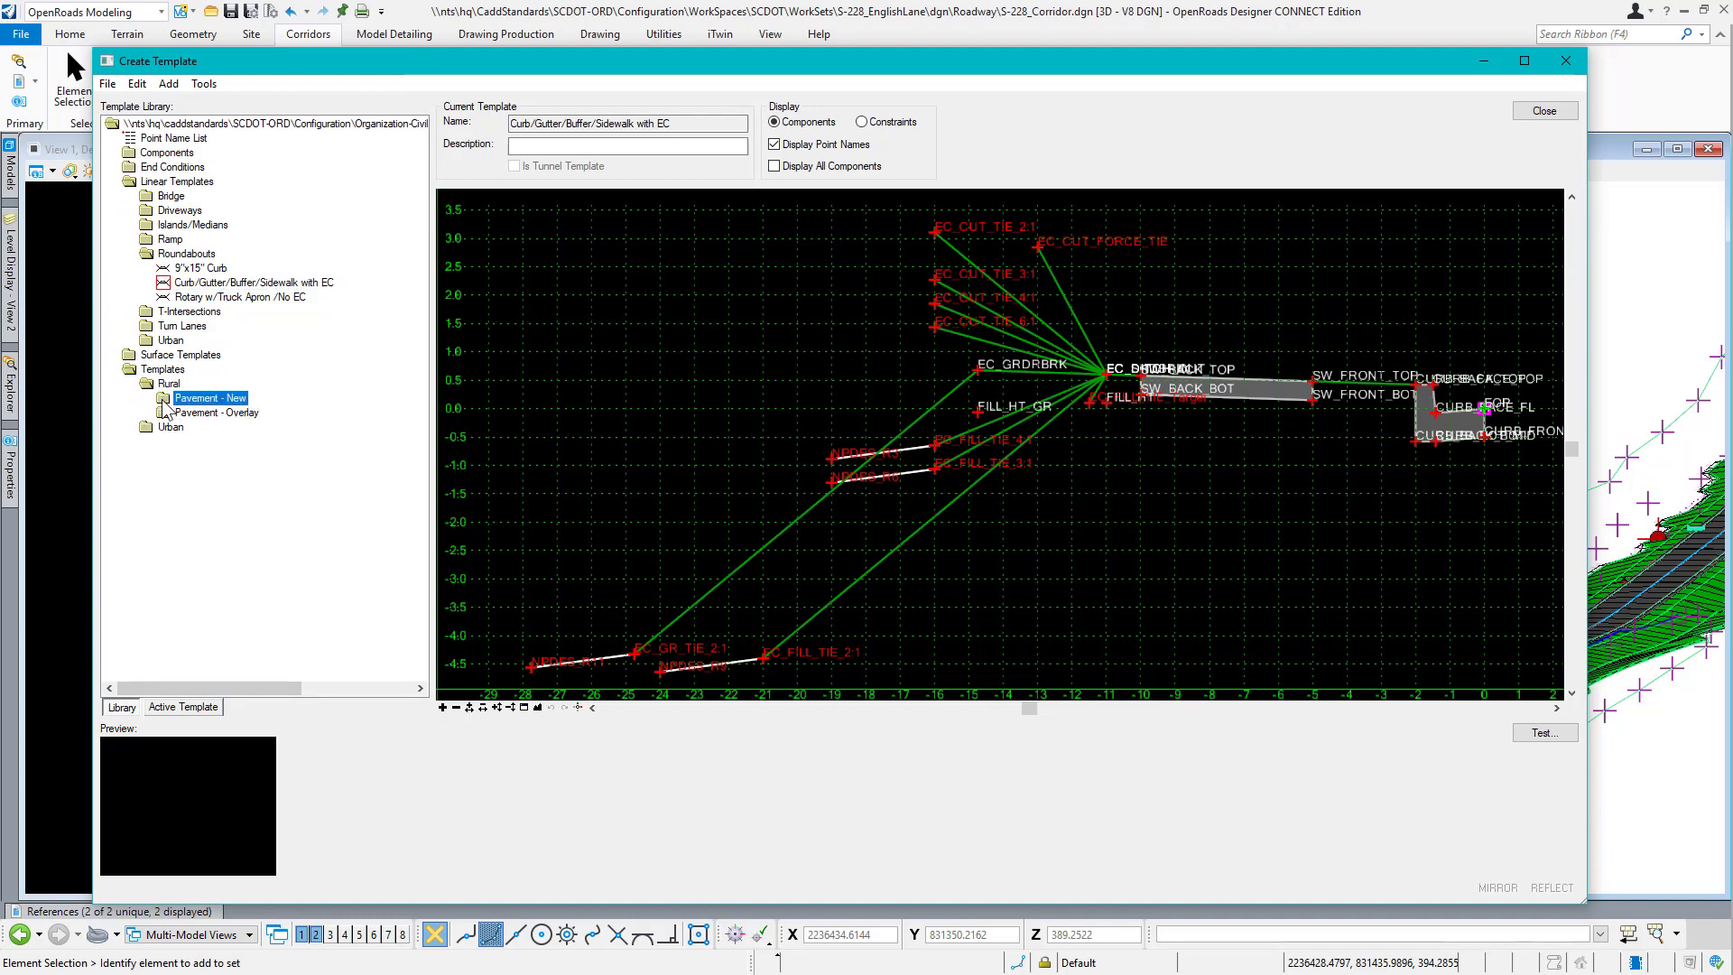
{"action": "double_click", "coordinate": [180, 415]}
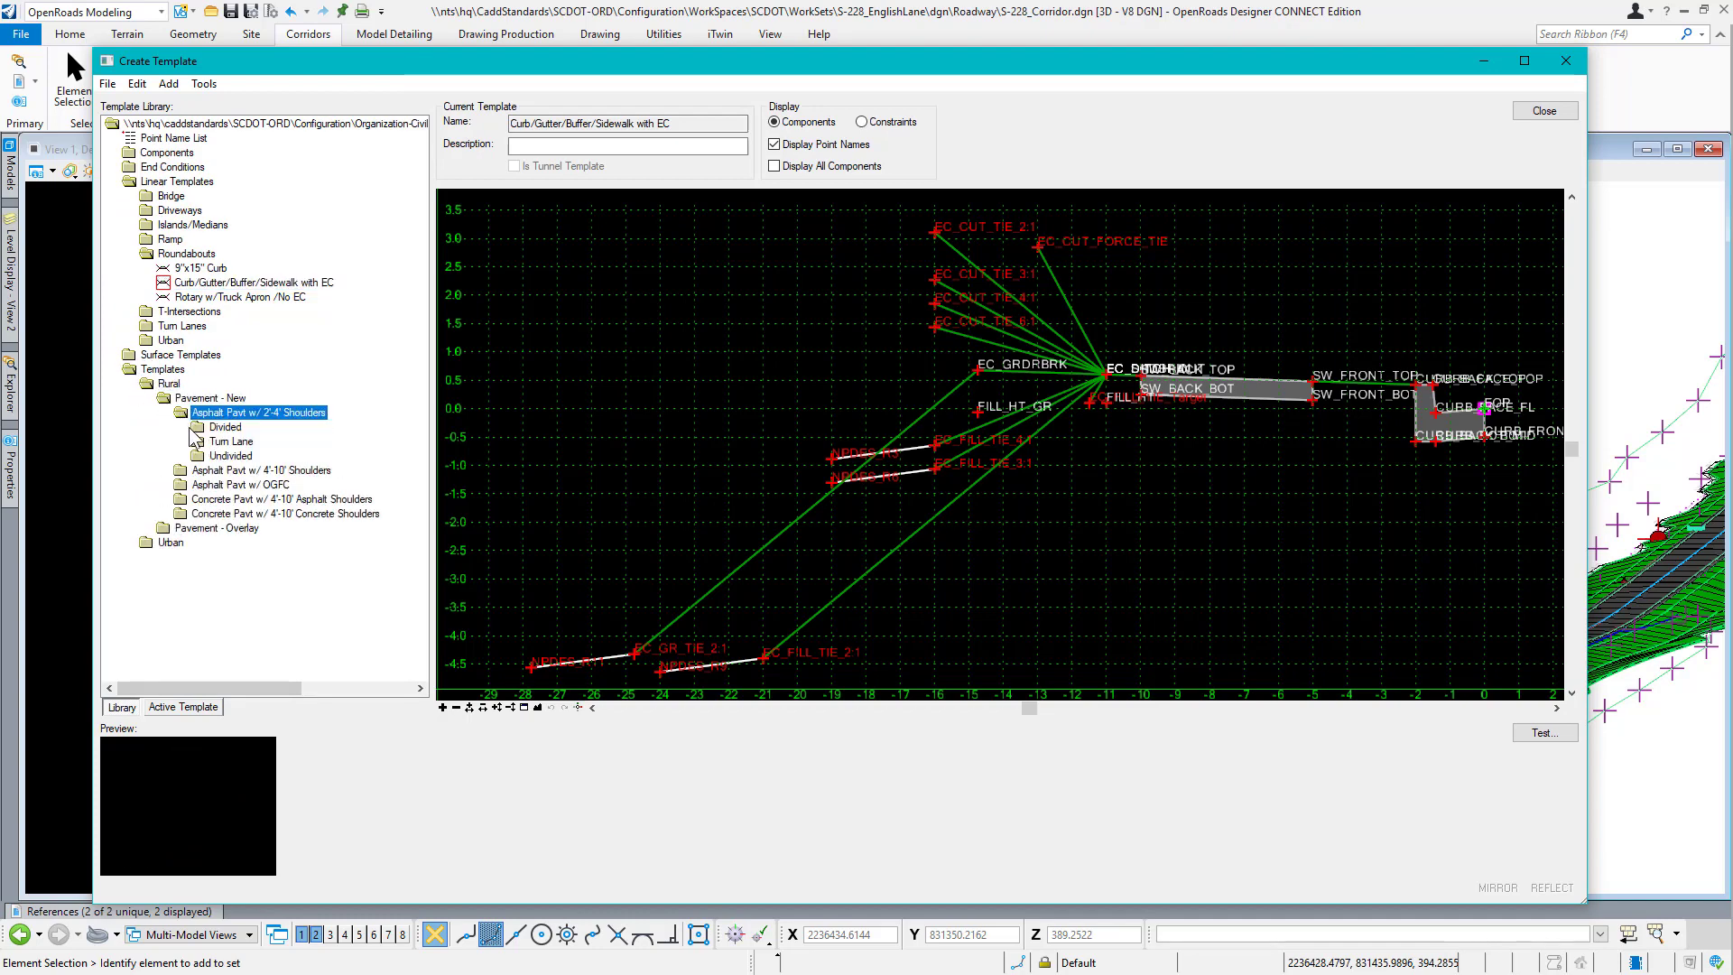
{"action": "double_click", "coordinate": [208, 456]}
{"action": "left_click", "coordinate": [237, 471]}
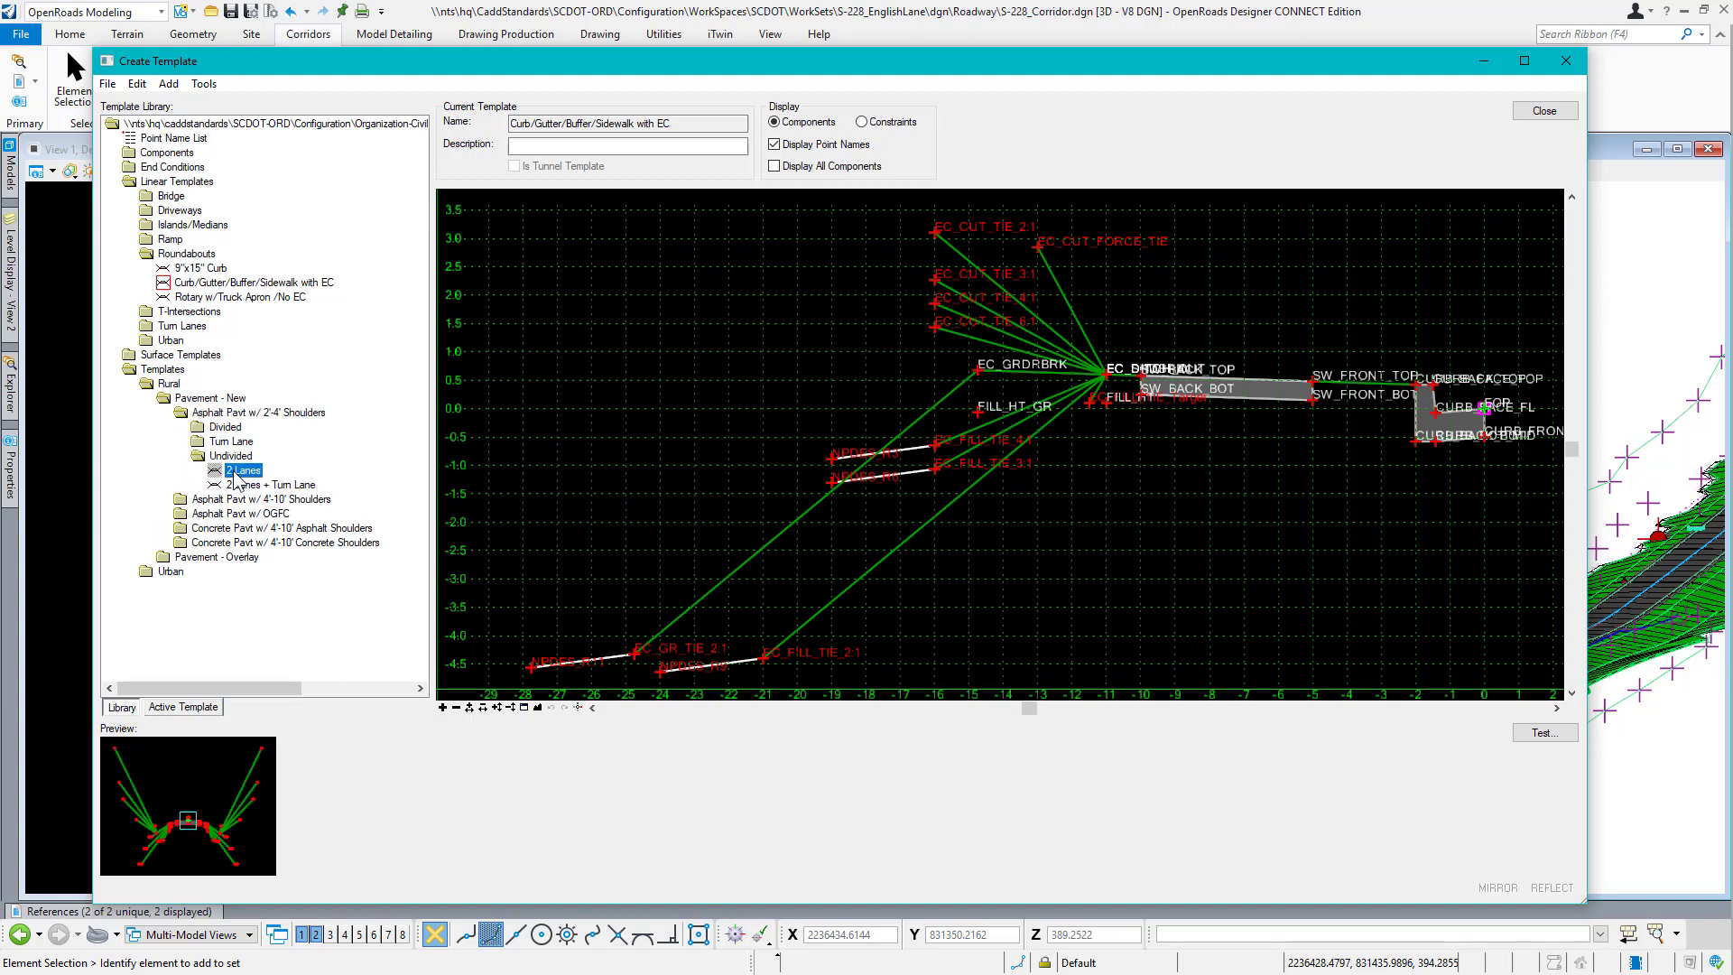
{"action": "double_click", "coordinate": [236, 472]}
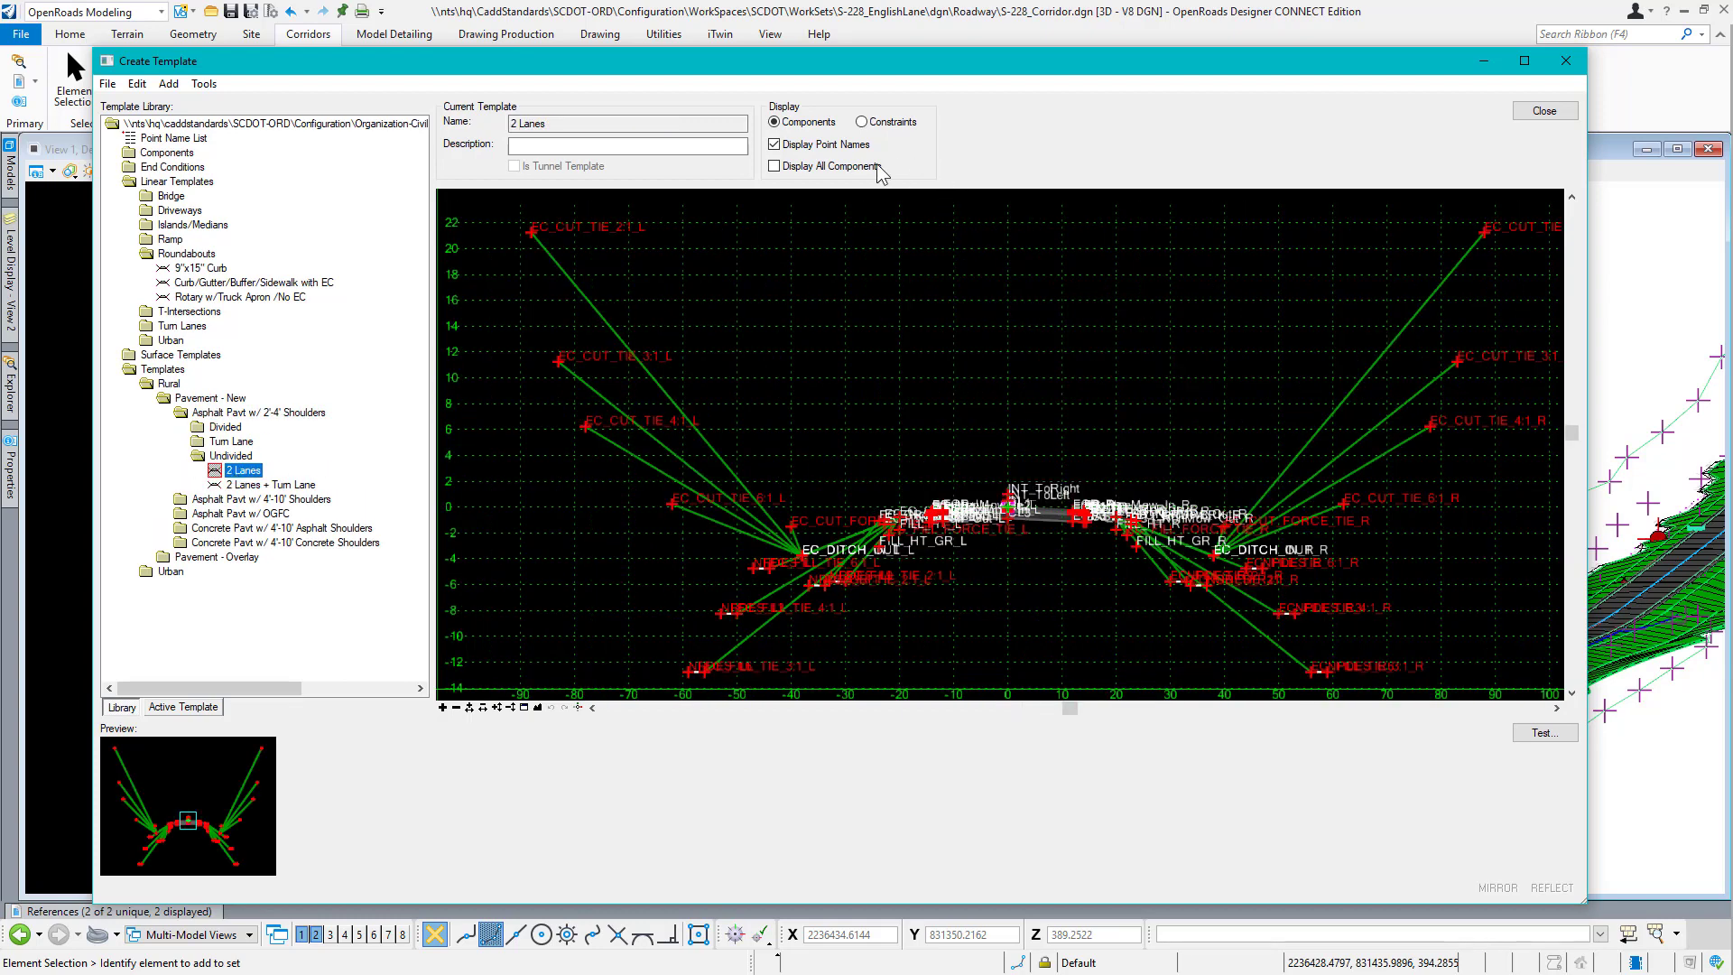
Hide the template's point names and examine its pavement, shoulder and ditch points.
{"action": "left_click", "coordinate": [774, 145]}
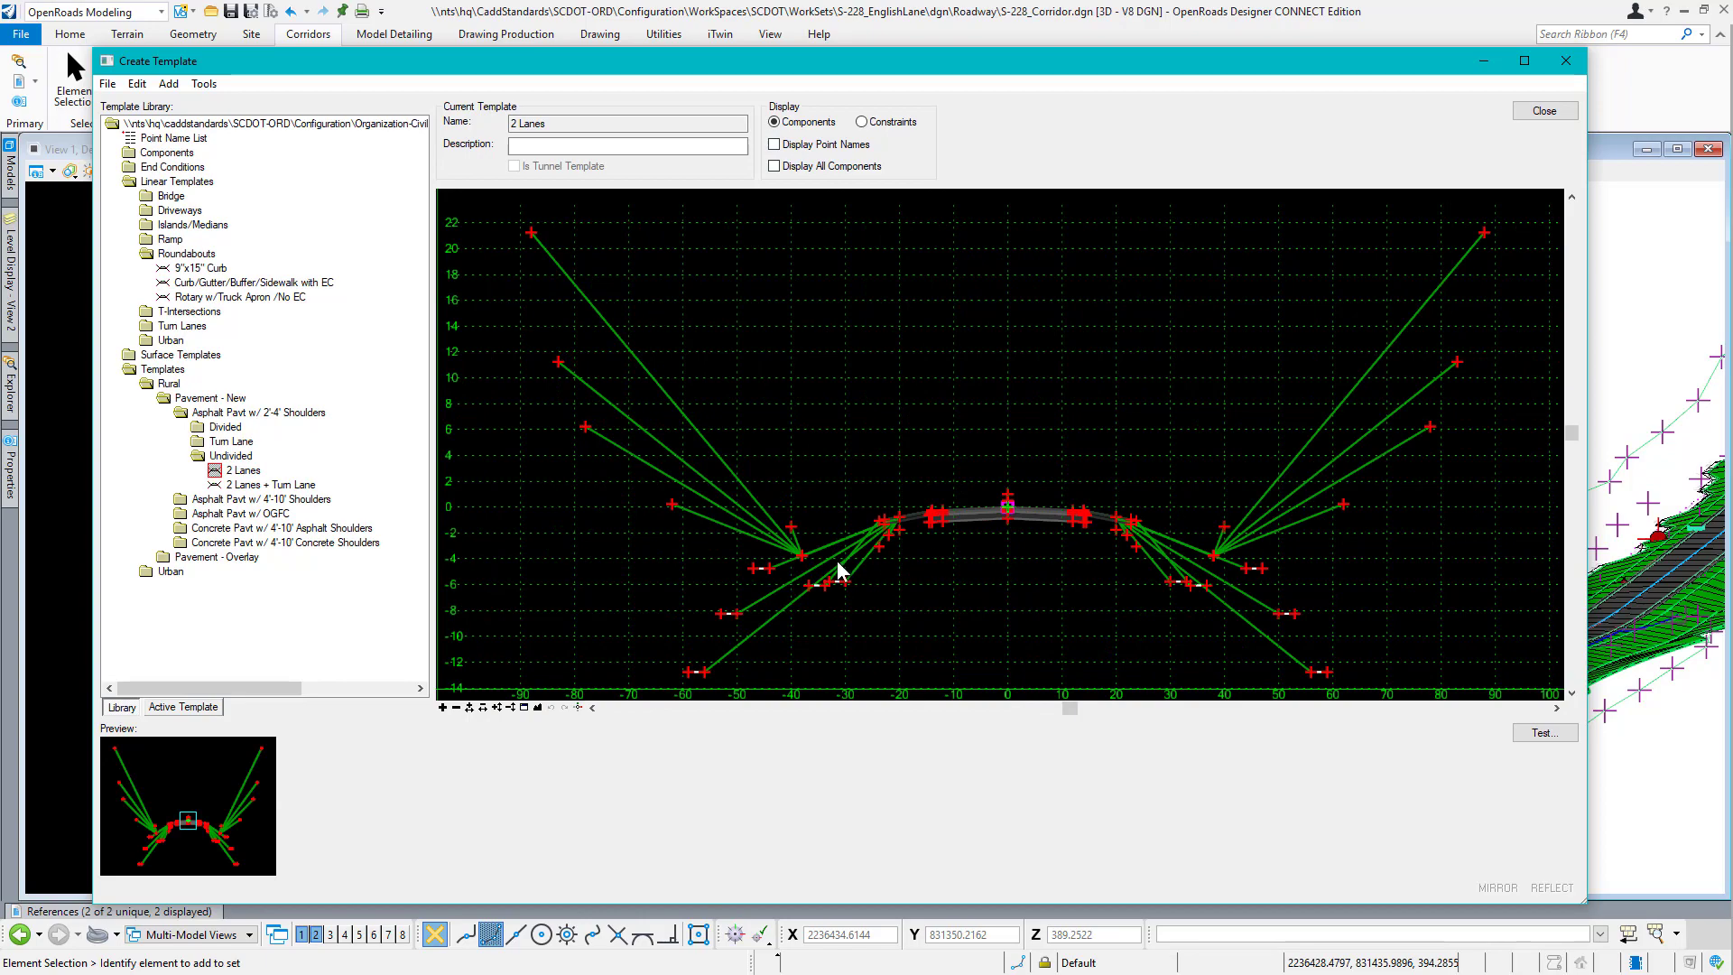
{"action": "scroll", "coordinate": [838, 571], "scroll_direction": "up", "scroll_amount": 2}
{"action": "scroll", "coordinate": [1051, 451], "scroll_direction": "up", "scroll_amount": 2}
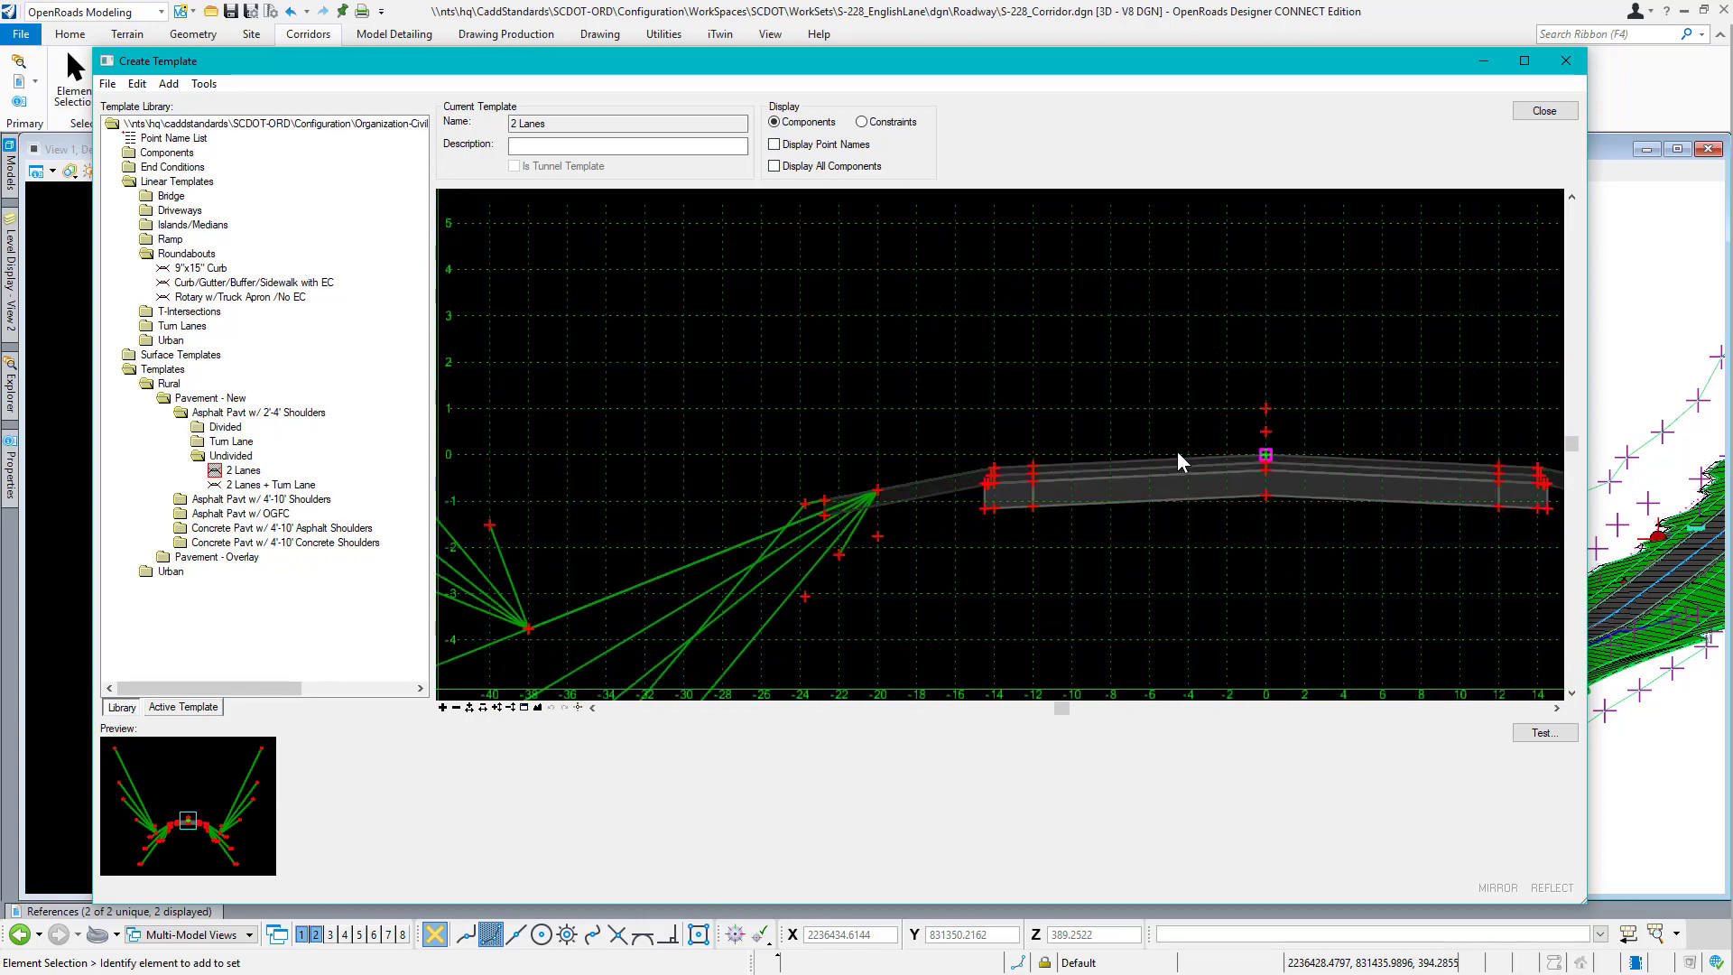
{"action": "scroll", "coordinate": [875, 516], "scroll_direction": "up", "scroll_amount": 4}
{"action": "scroll", "coordinate": [993, 445], "scroll_direction": "down", "scroll_amount": 4}
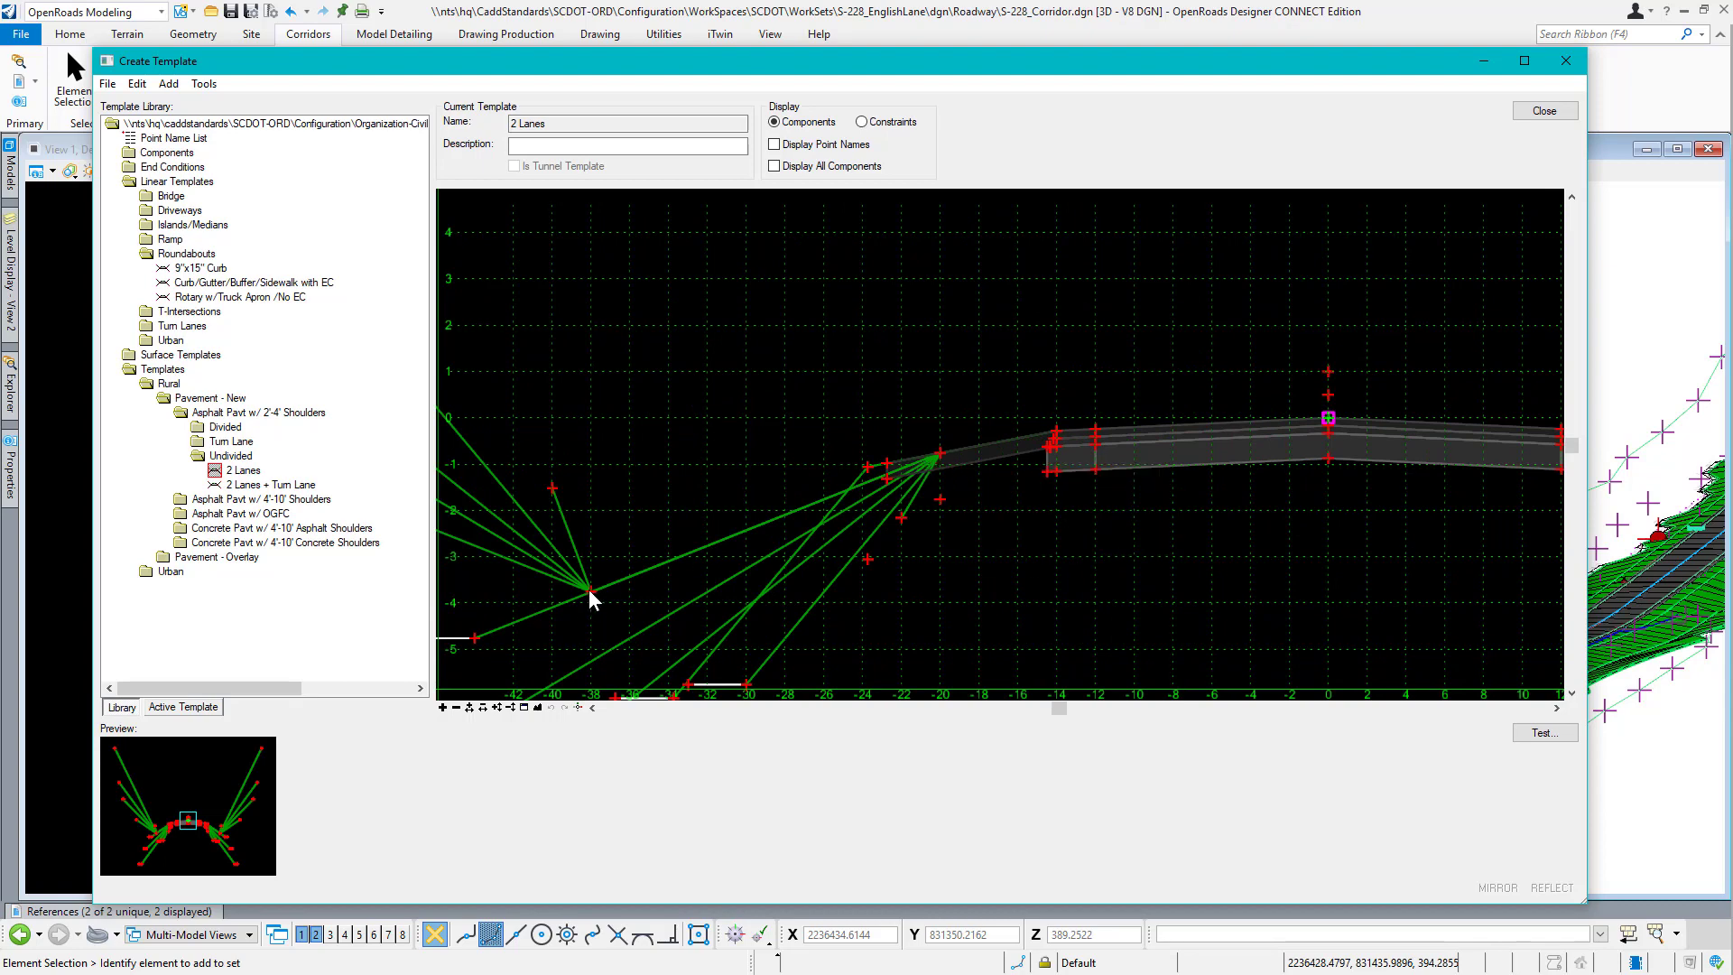
{"action": "mouse_move", "coordinate": [592, 594]}
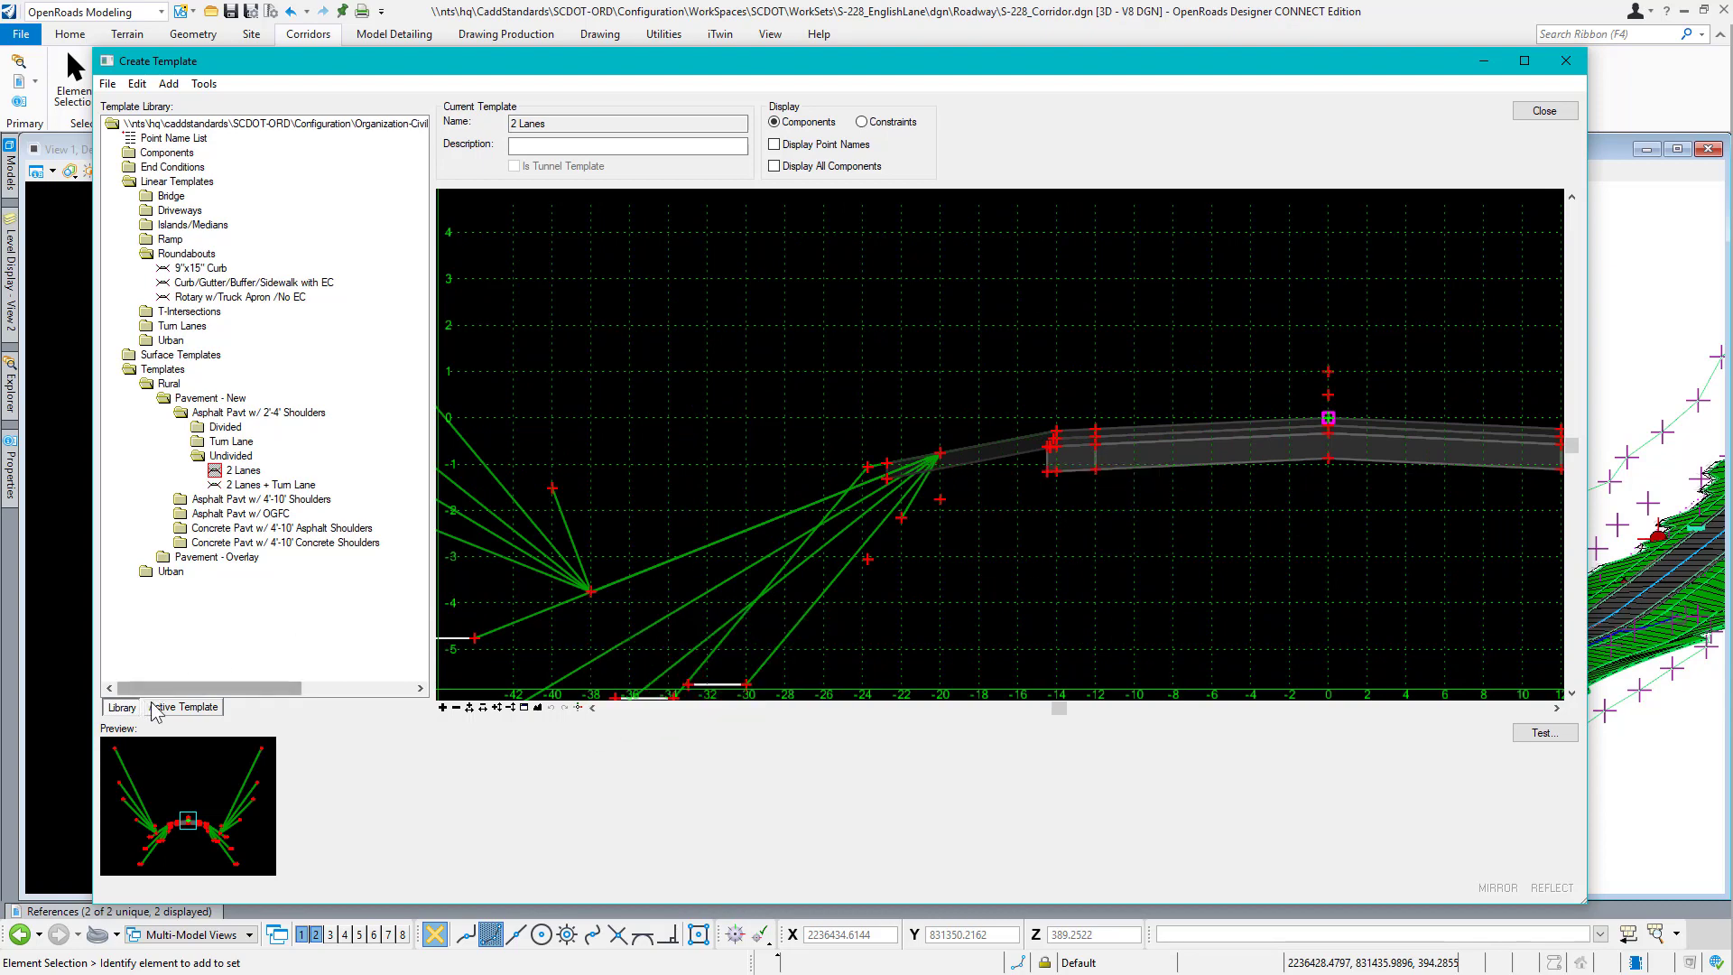
List the active template's parametric constraints and look through the available constraint labels alongside the full template cross-section.
{"action": "left_click", "coordinate": [185, 709]}
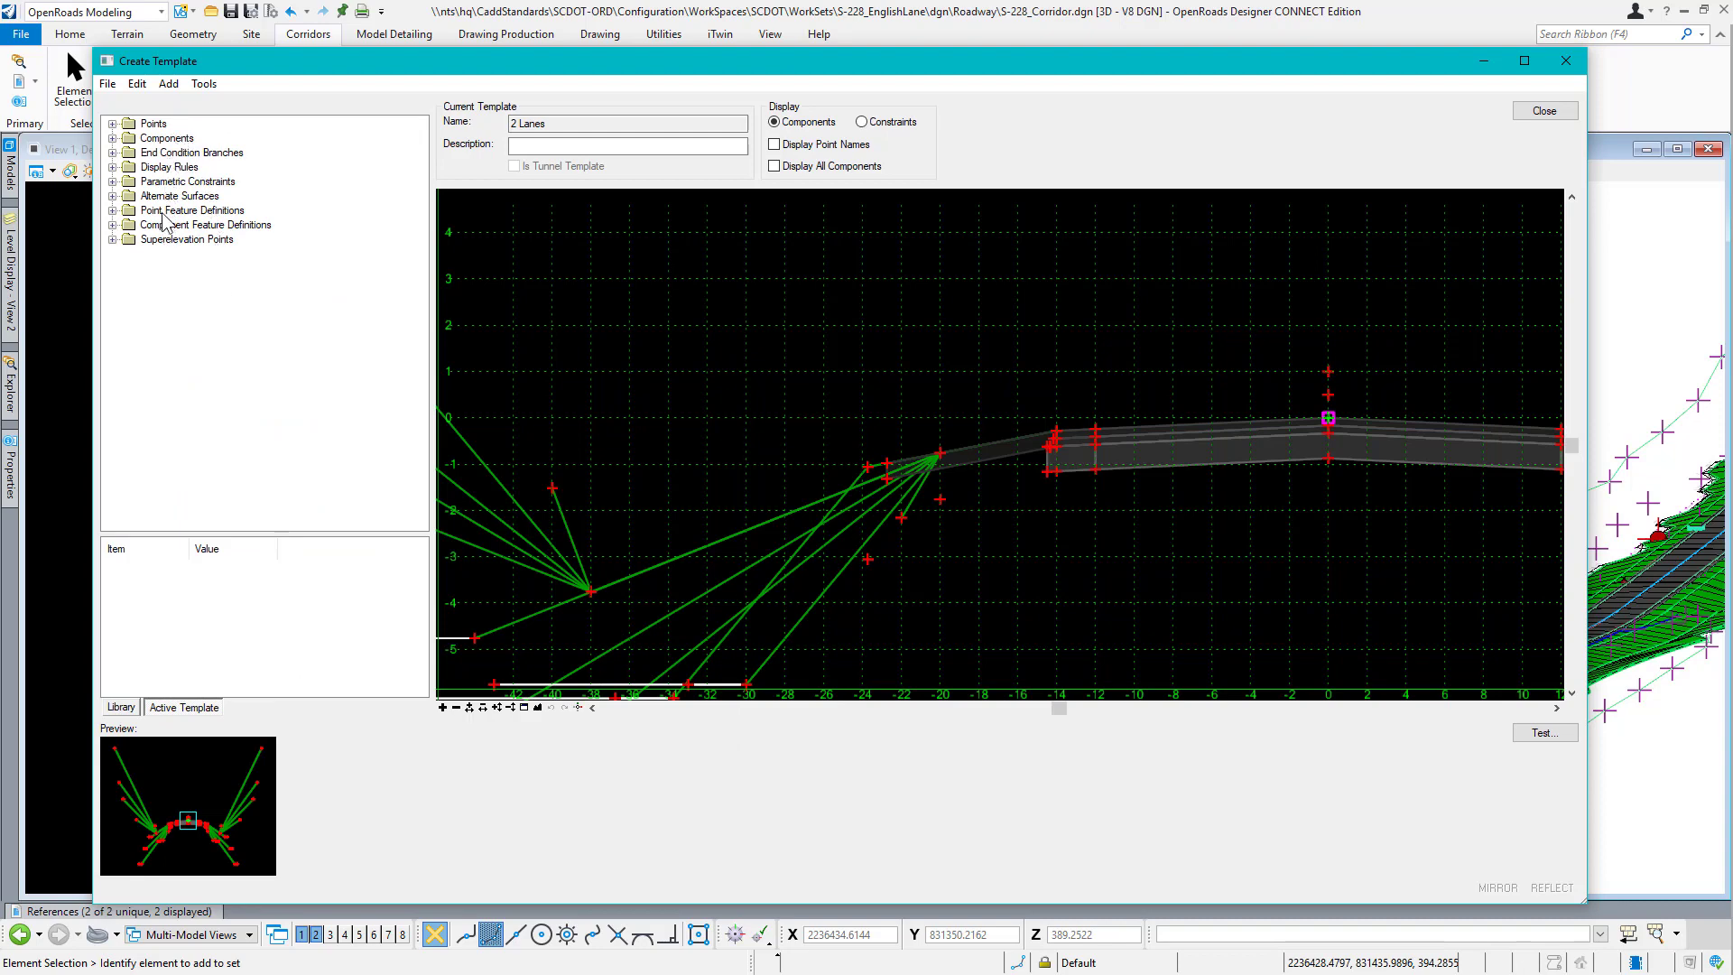
{"action": "left_click", "coordinate": [113, 181]}
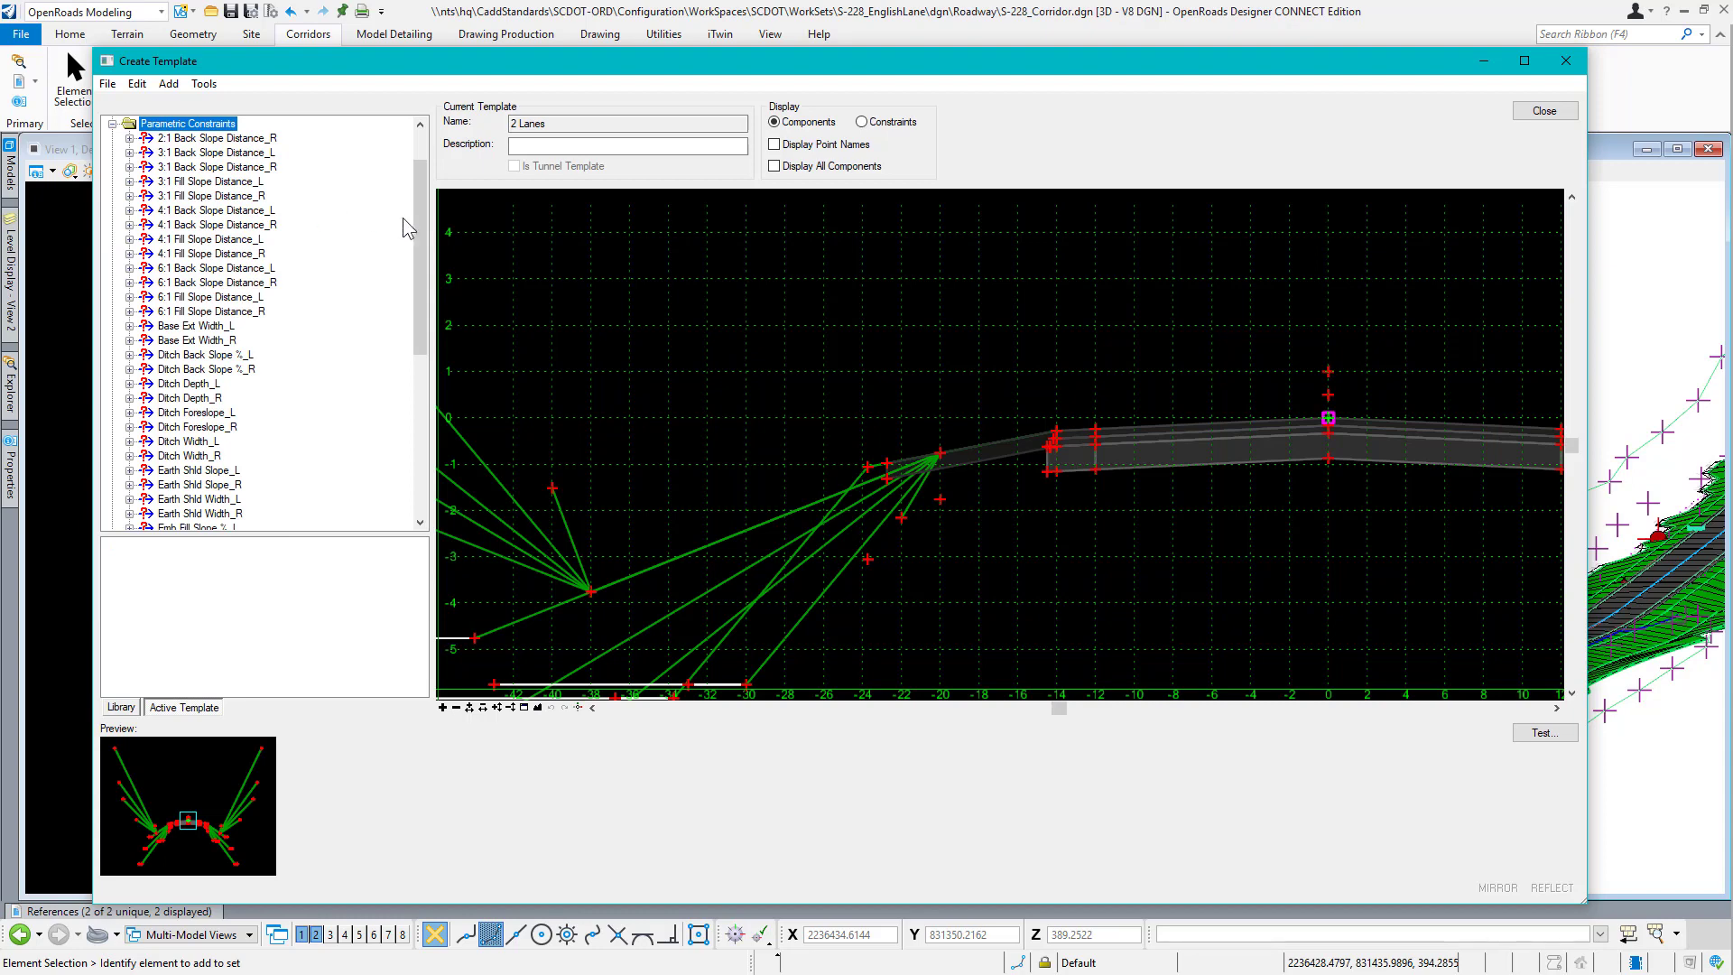
{"action": "left_click_drag", "start_coordinate": [425, 221], "coordinate": [421, 382]}
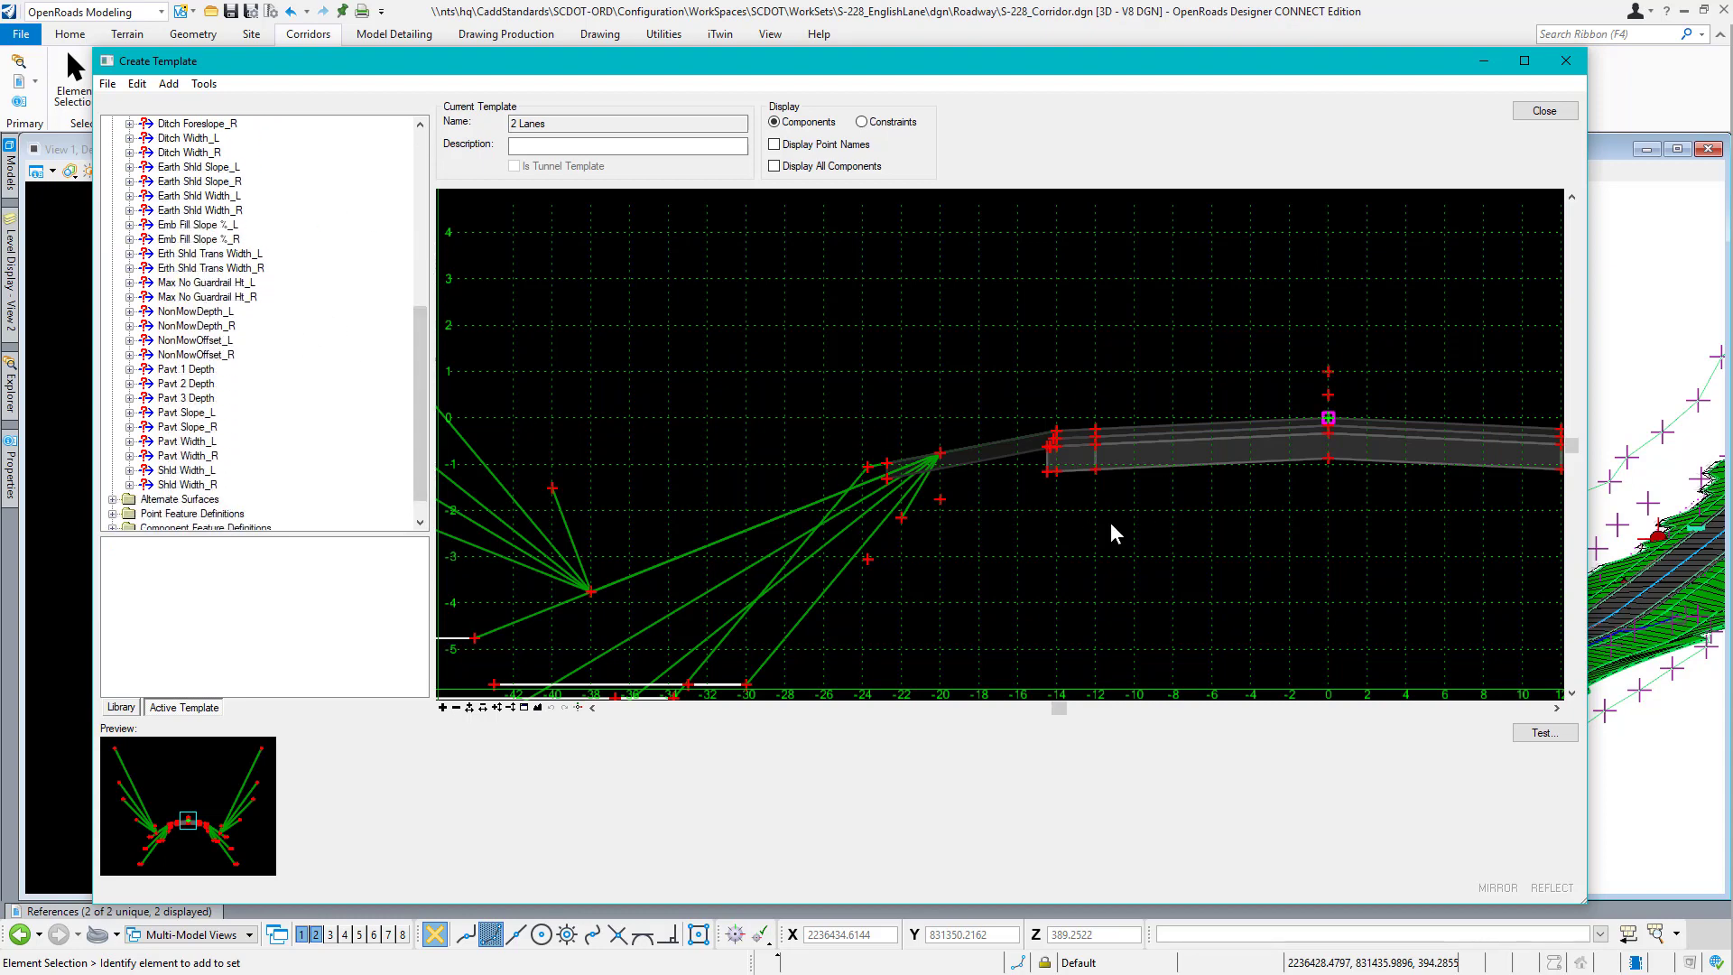
{"action": "scroll", "coordinate": [1174, 501], "scroll_direction": "down", "scroll_amount": 3}
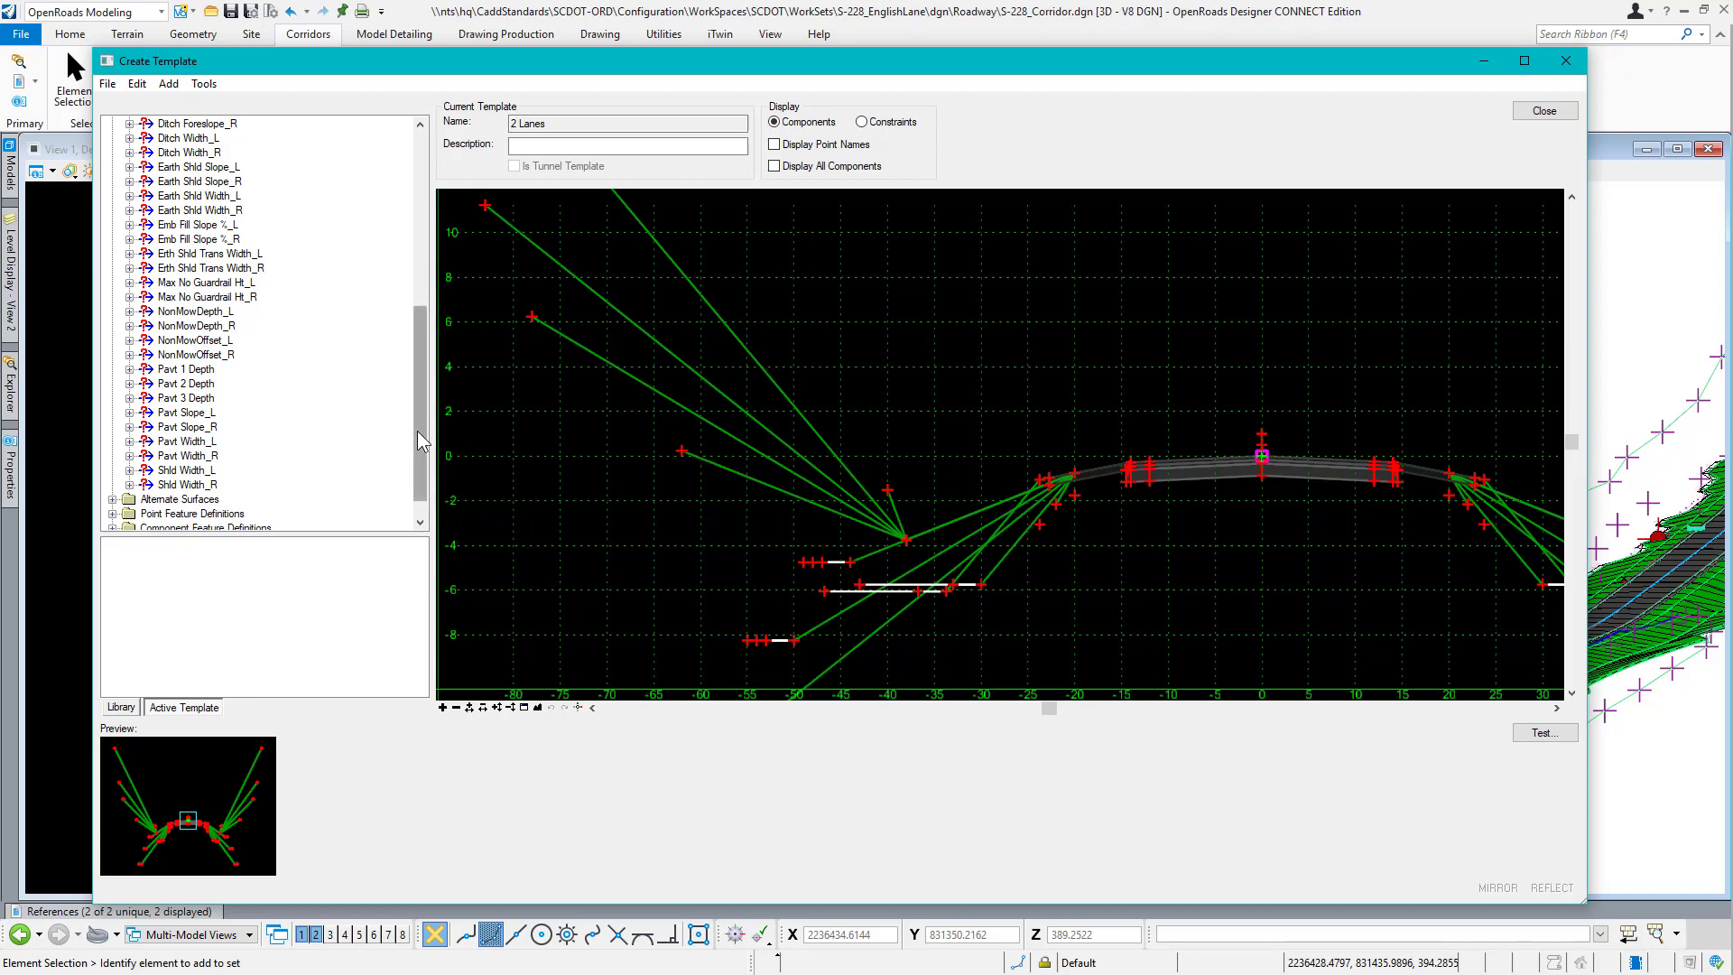
Inspect the Ditch Depth_L constraint, including its EC_DITCH_IN_L point and default value, leaving the value unedited.
{"action": "left_click_drag", "start_coordinate": [417, 431], "coordinate": [421, 373]}
{"action": "left_click", "coordinate": [174, 213]}
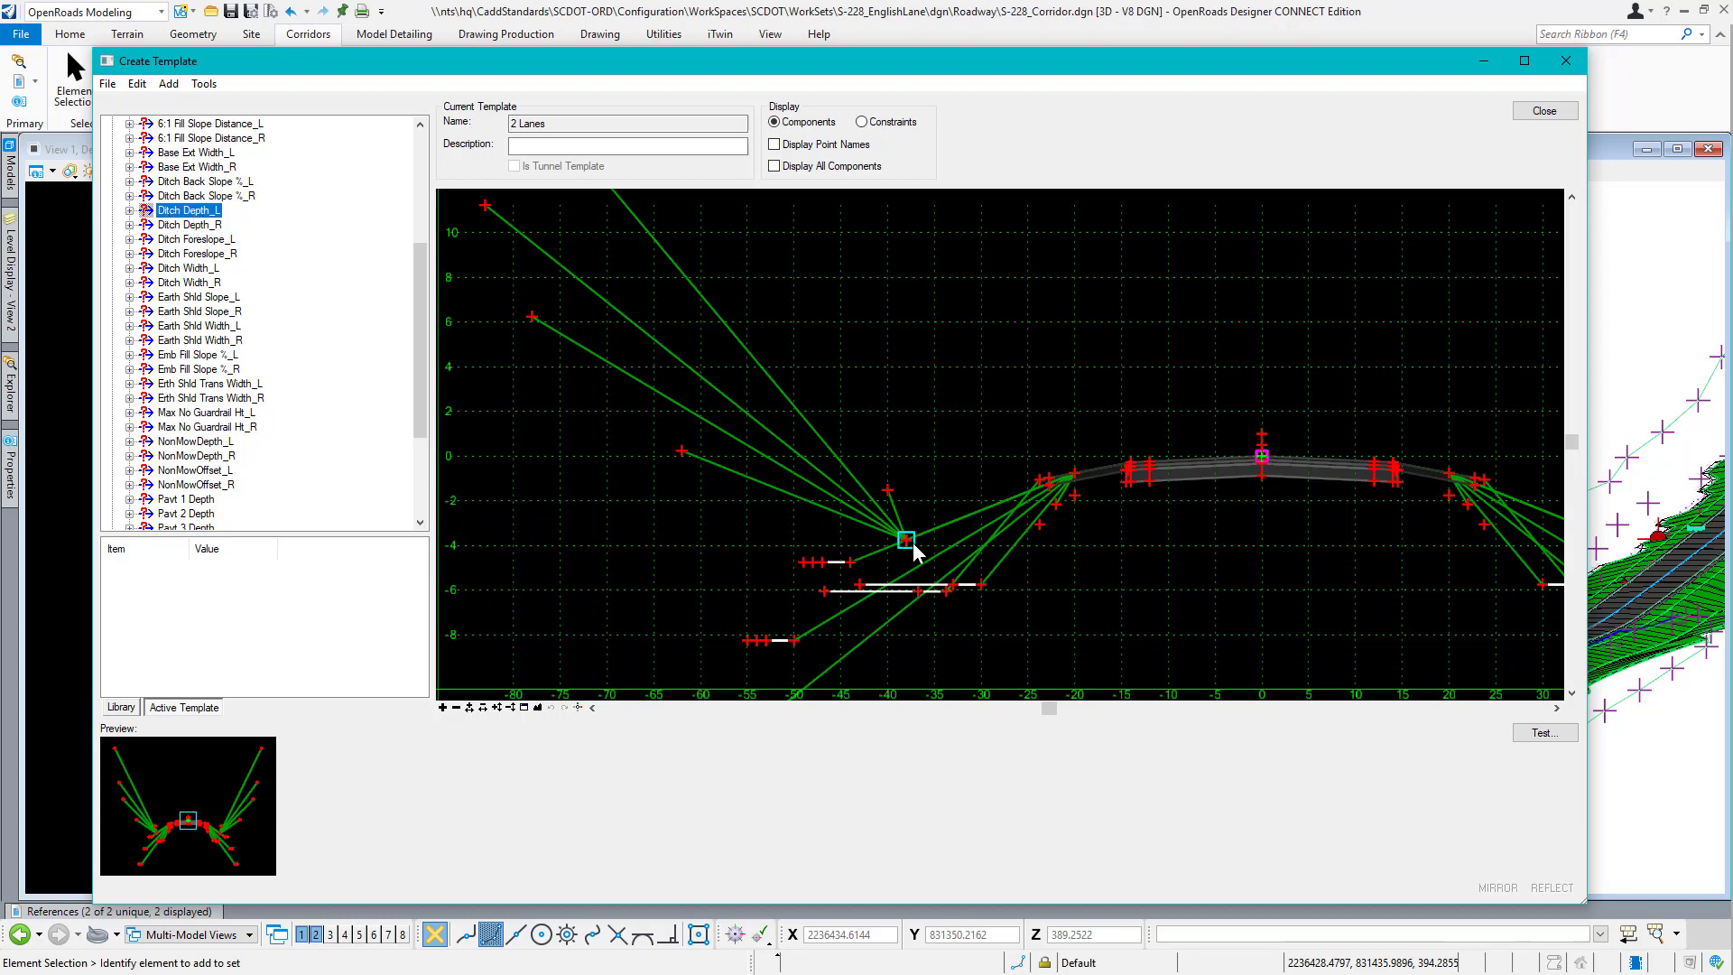
{"action": "scroll", "coordinate": [908, 544], "scroll_direction": "up", "scroll_amount": 3}
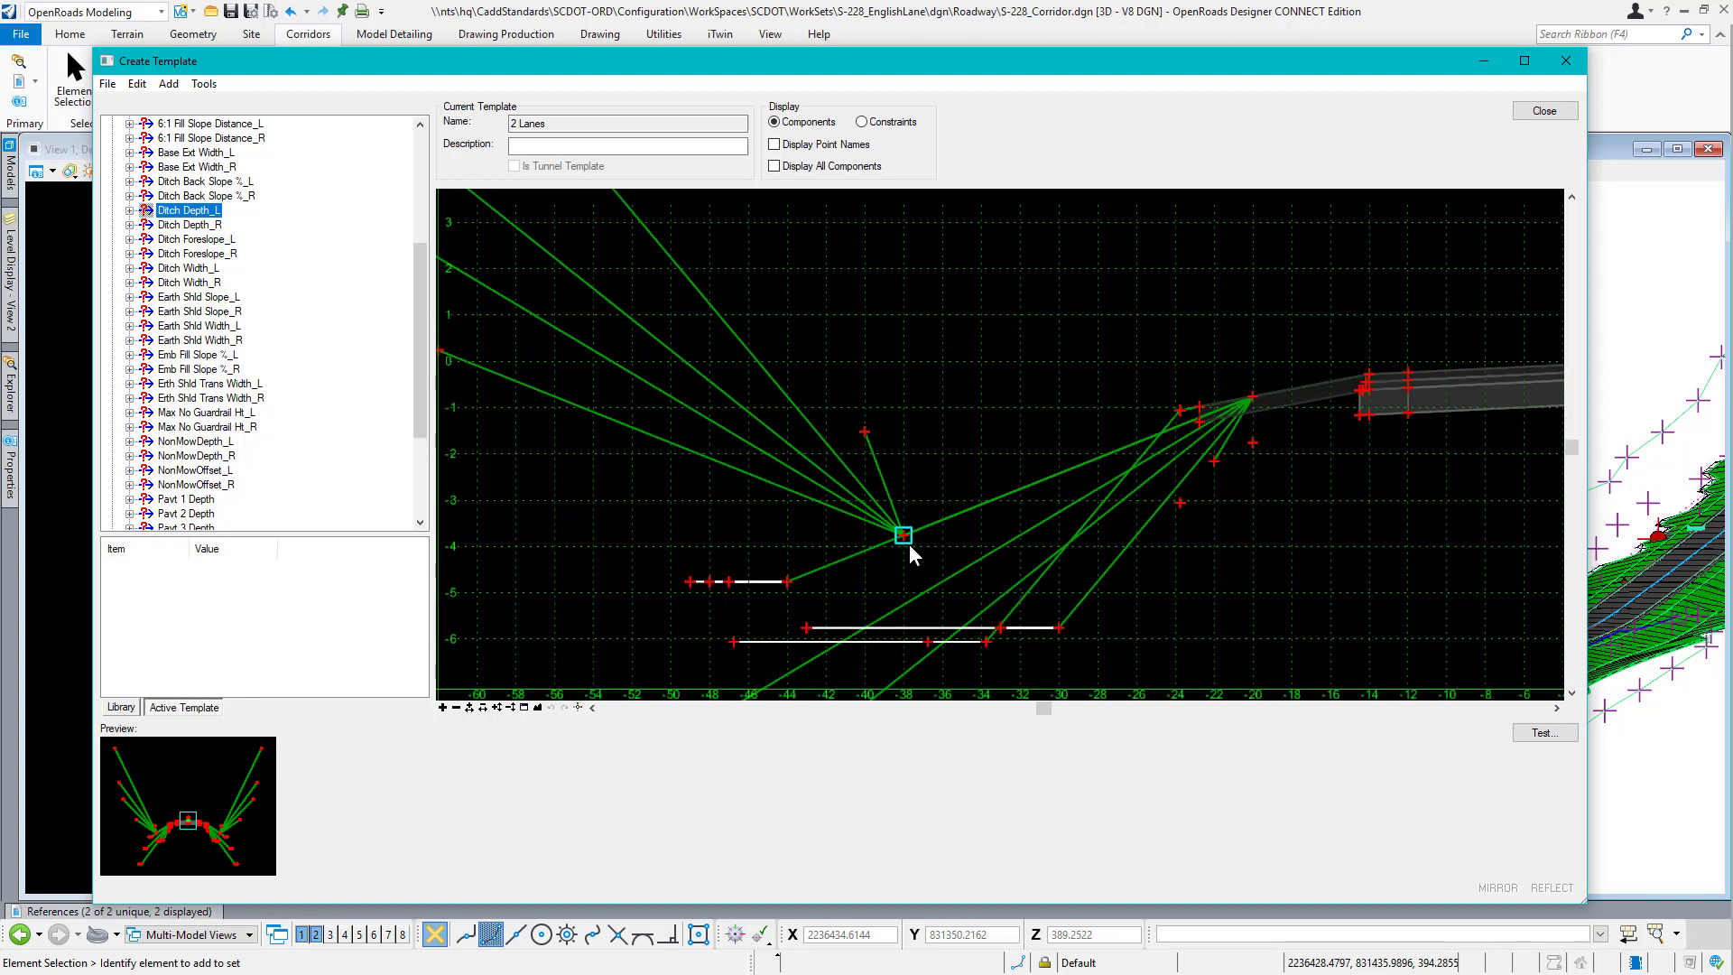
{"action": "left_click", "coordinate": [129, 211]}
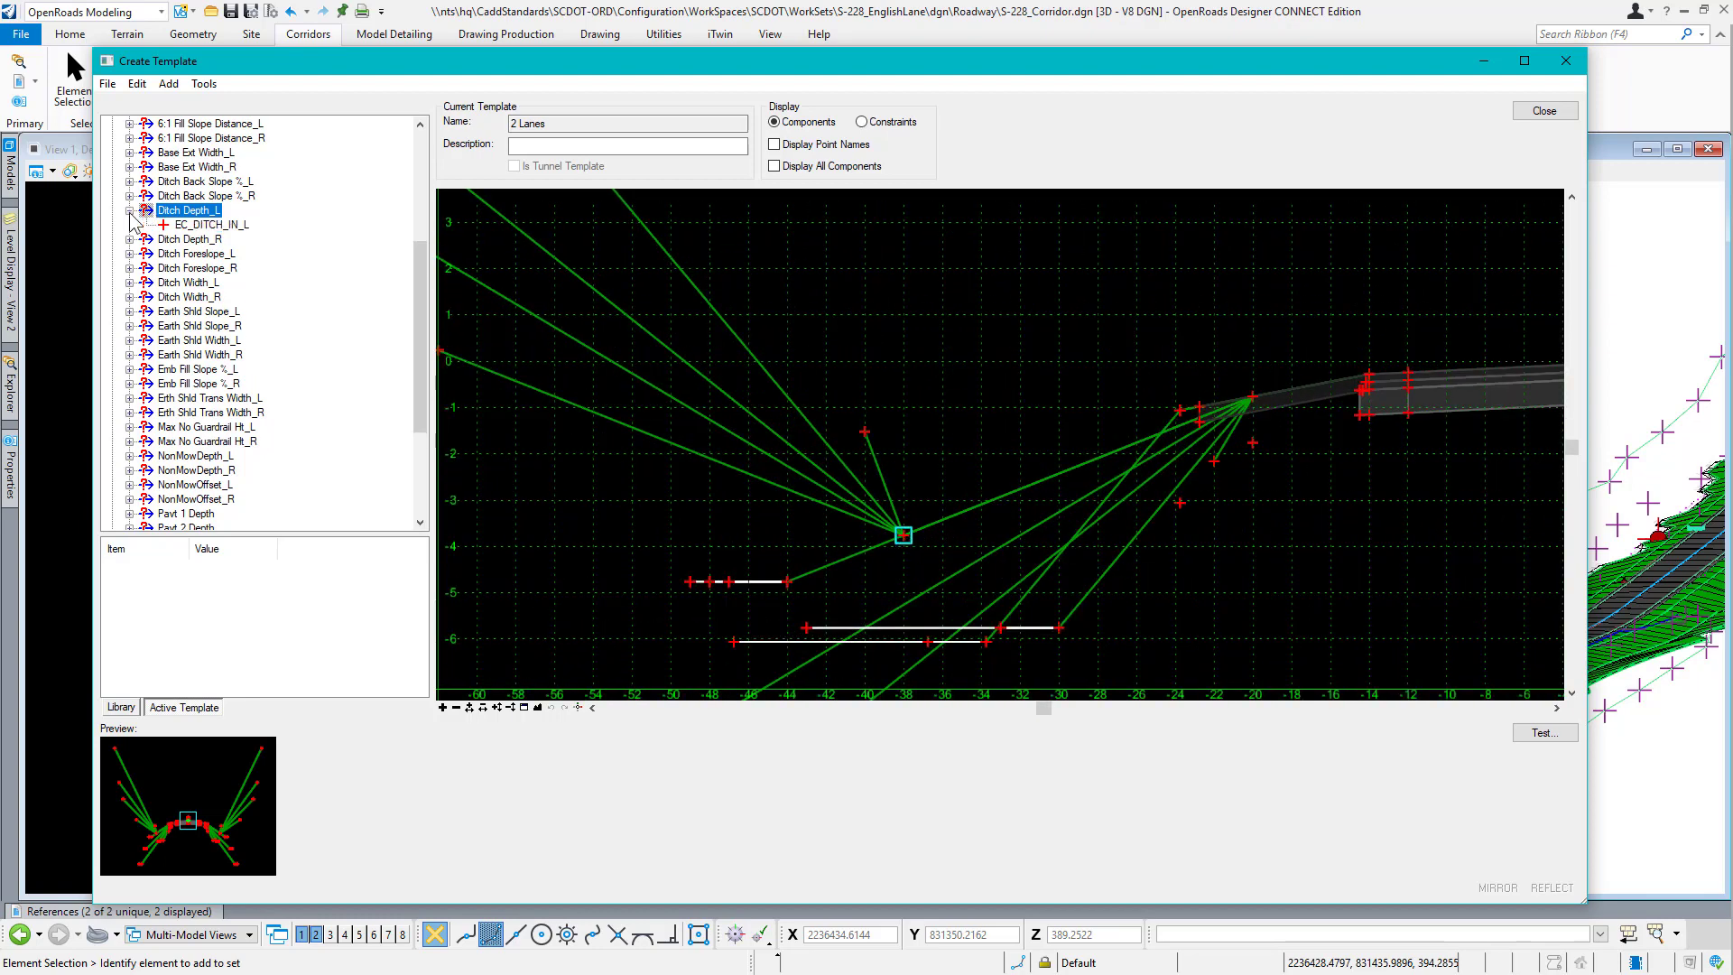
{"action": "left_click", "coordinate": [204, 225]}
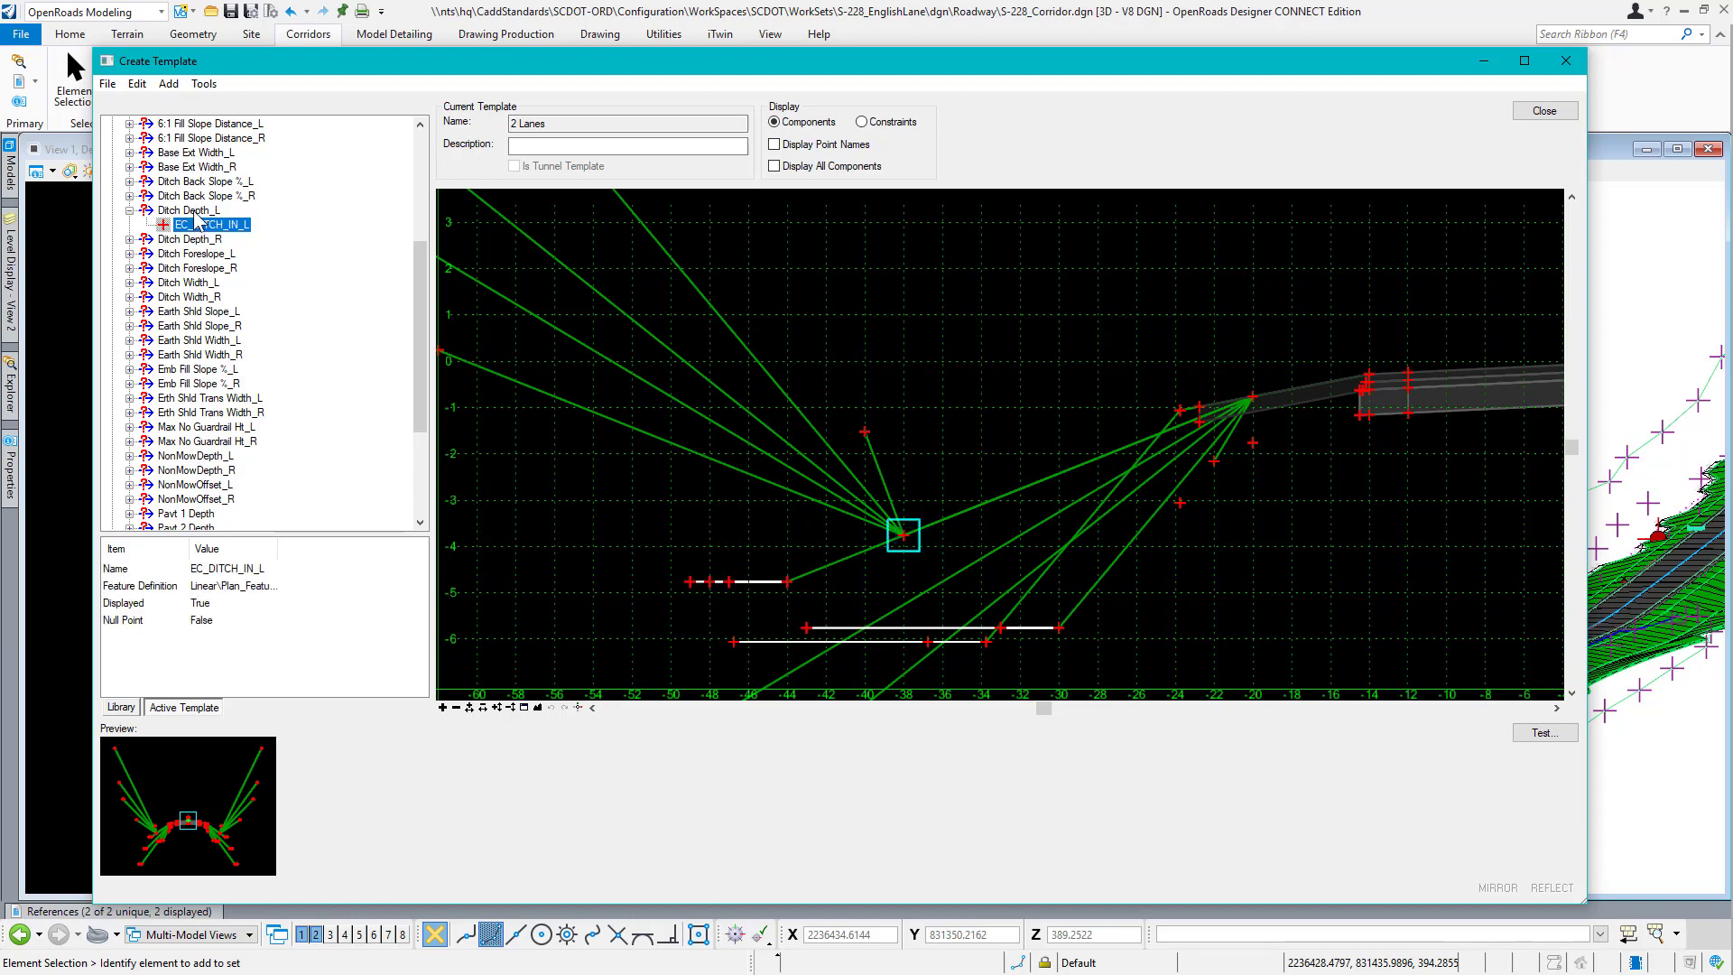
{"action": "left_click", "coordinate": [177, 211]}
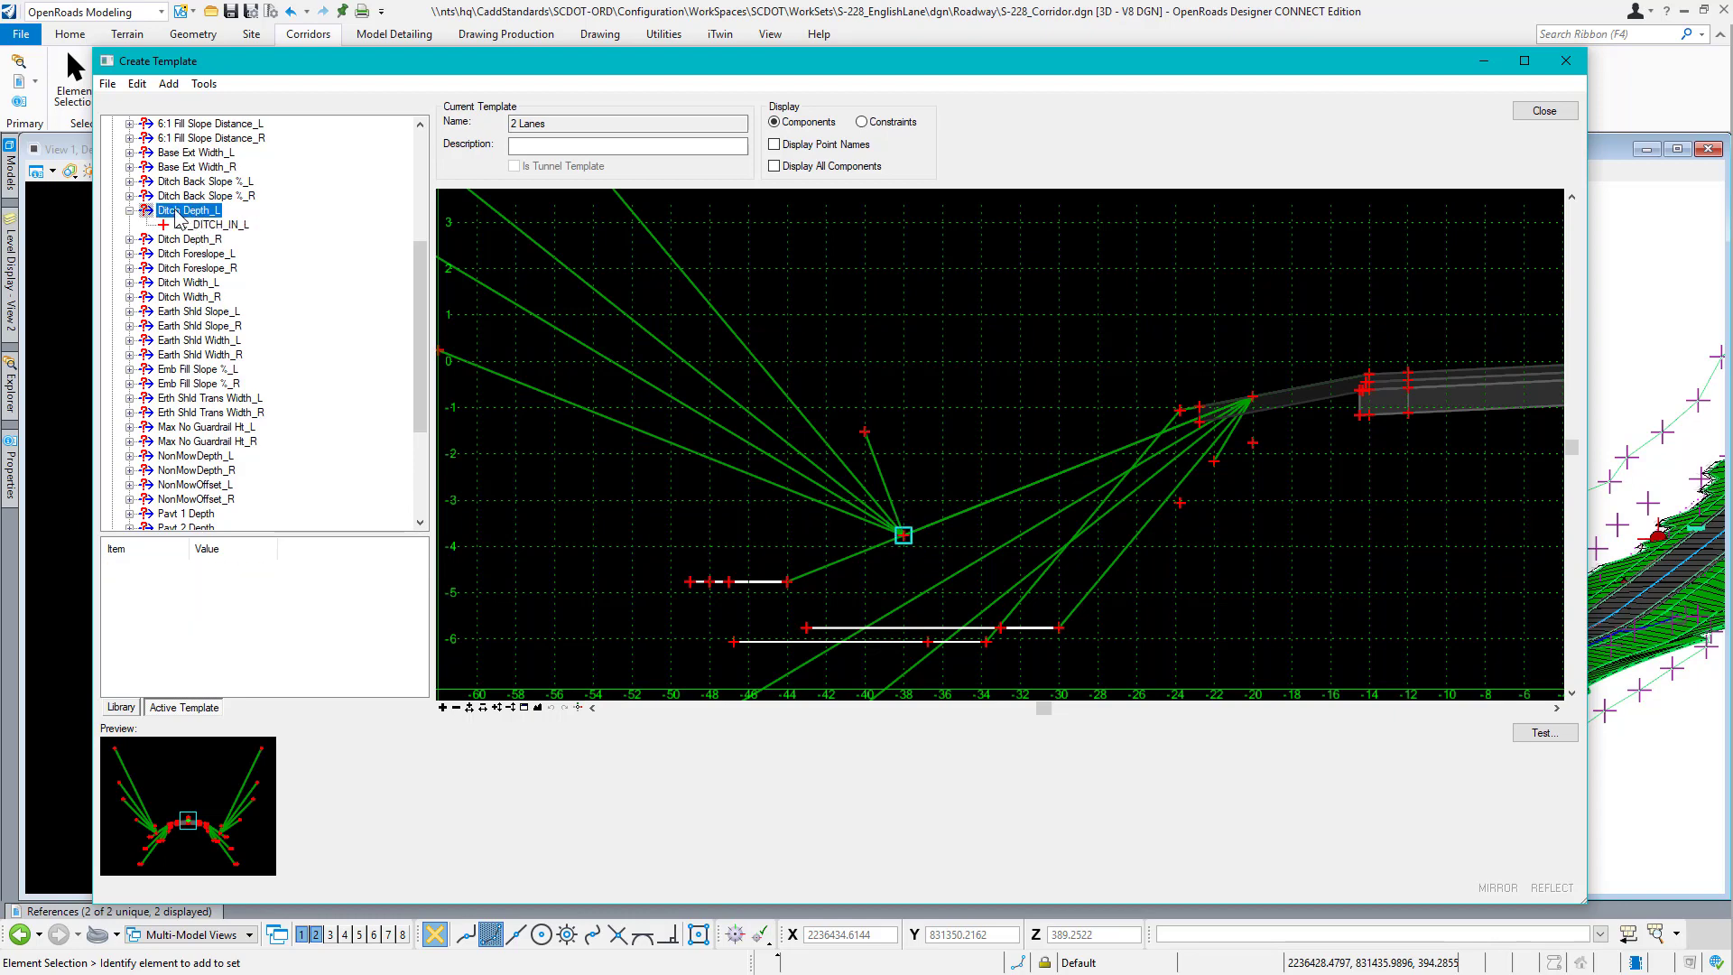
{"action": "double_click", "coordinate": [179, 213]}
{"action": "left_click_drag", "start_coordinate": [866, 385], "coordinate": [998, 257]}
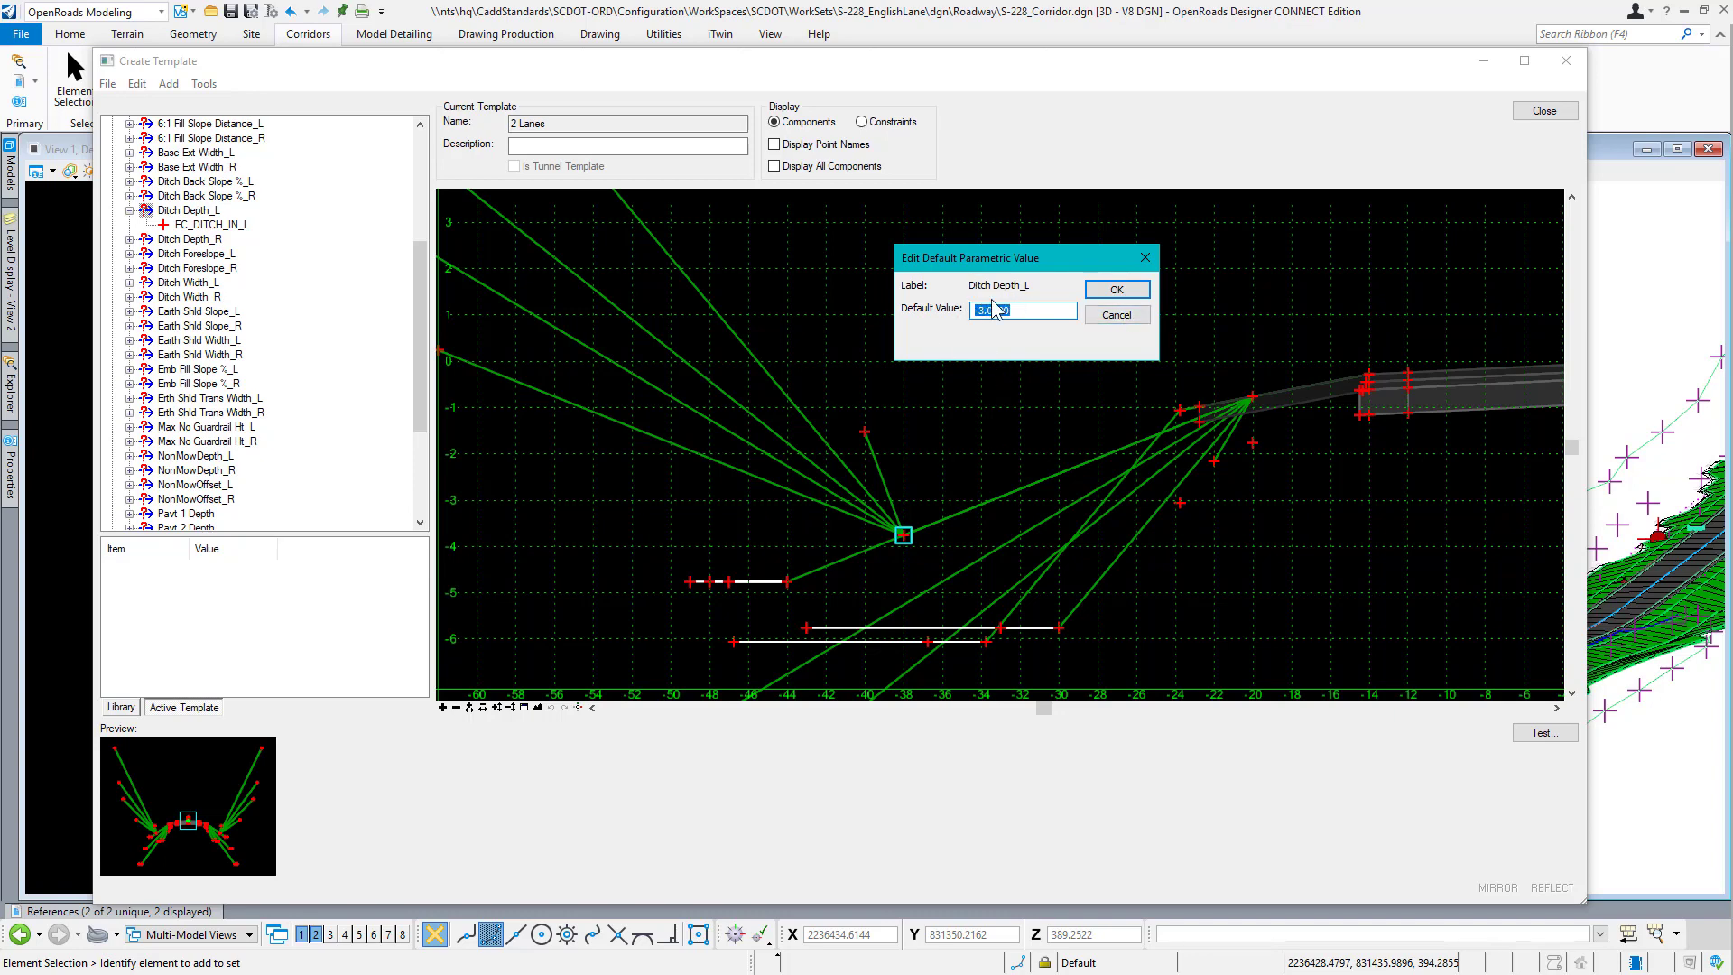
{"action": "left_click", "coordinate": [1117, 316]}
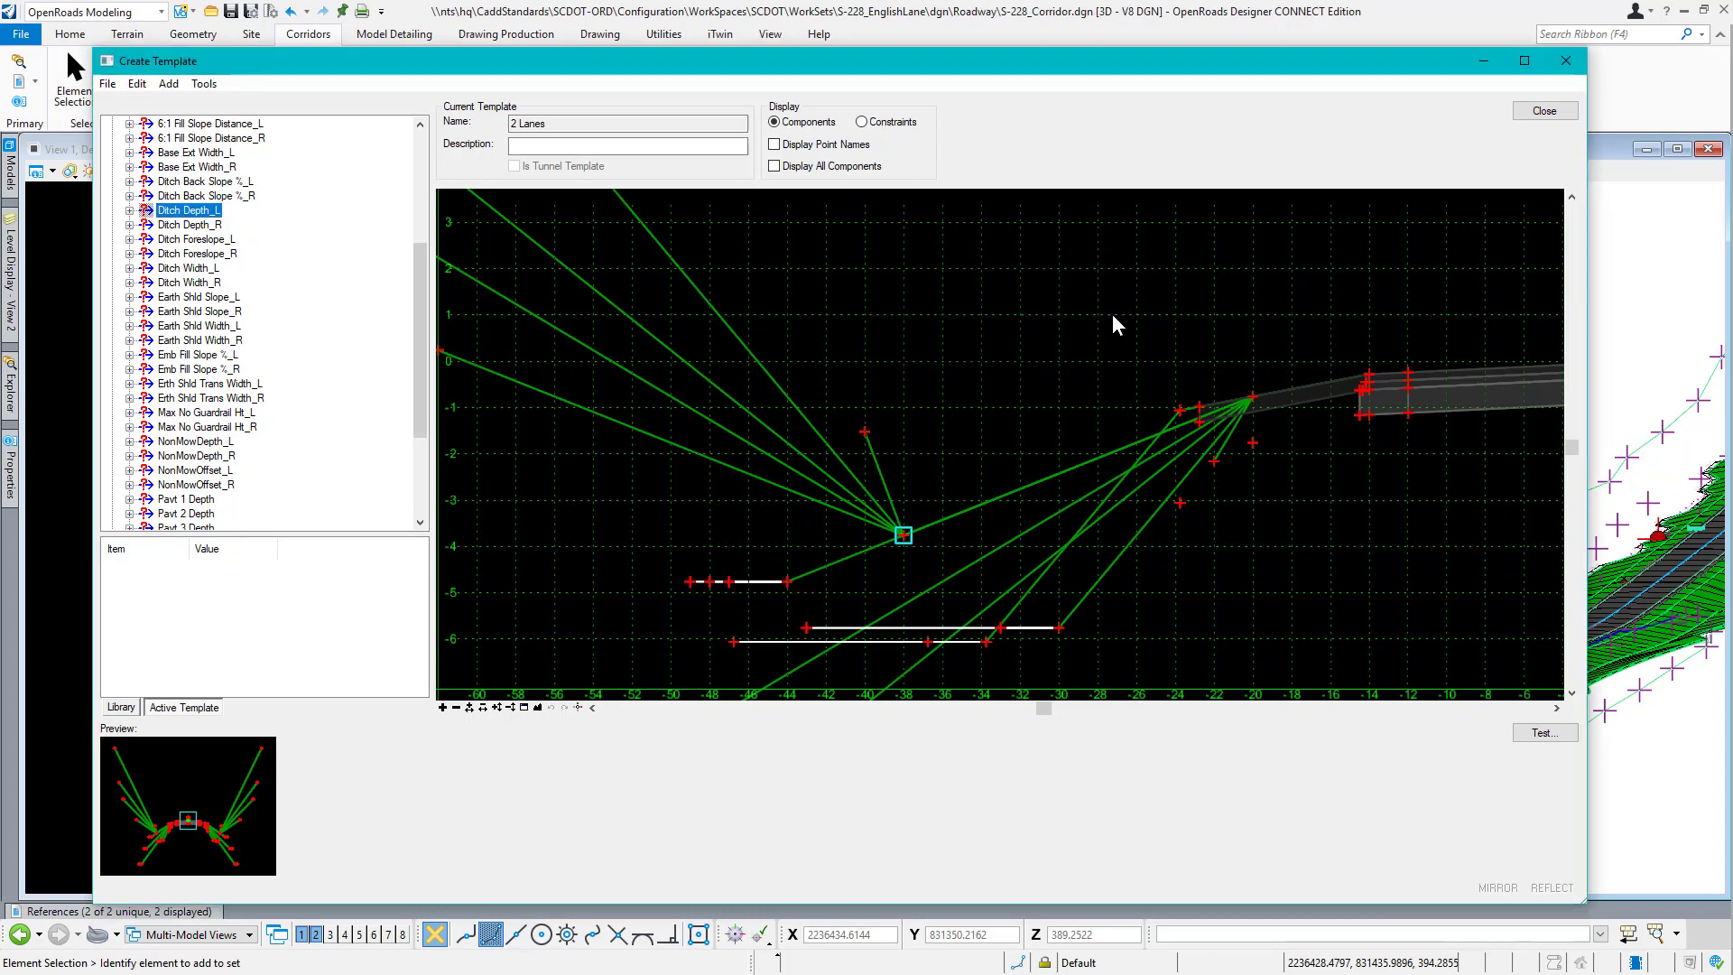
Inspect the Earth Shld Slope_L constraint, its controlled point on the shoulder and its default value, without editing it.
{"action": "left_click_drag", "start_coordinate": [425, 348], "coordinate": [424, 318]}
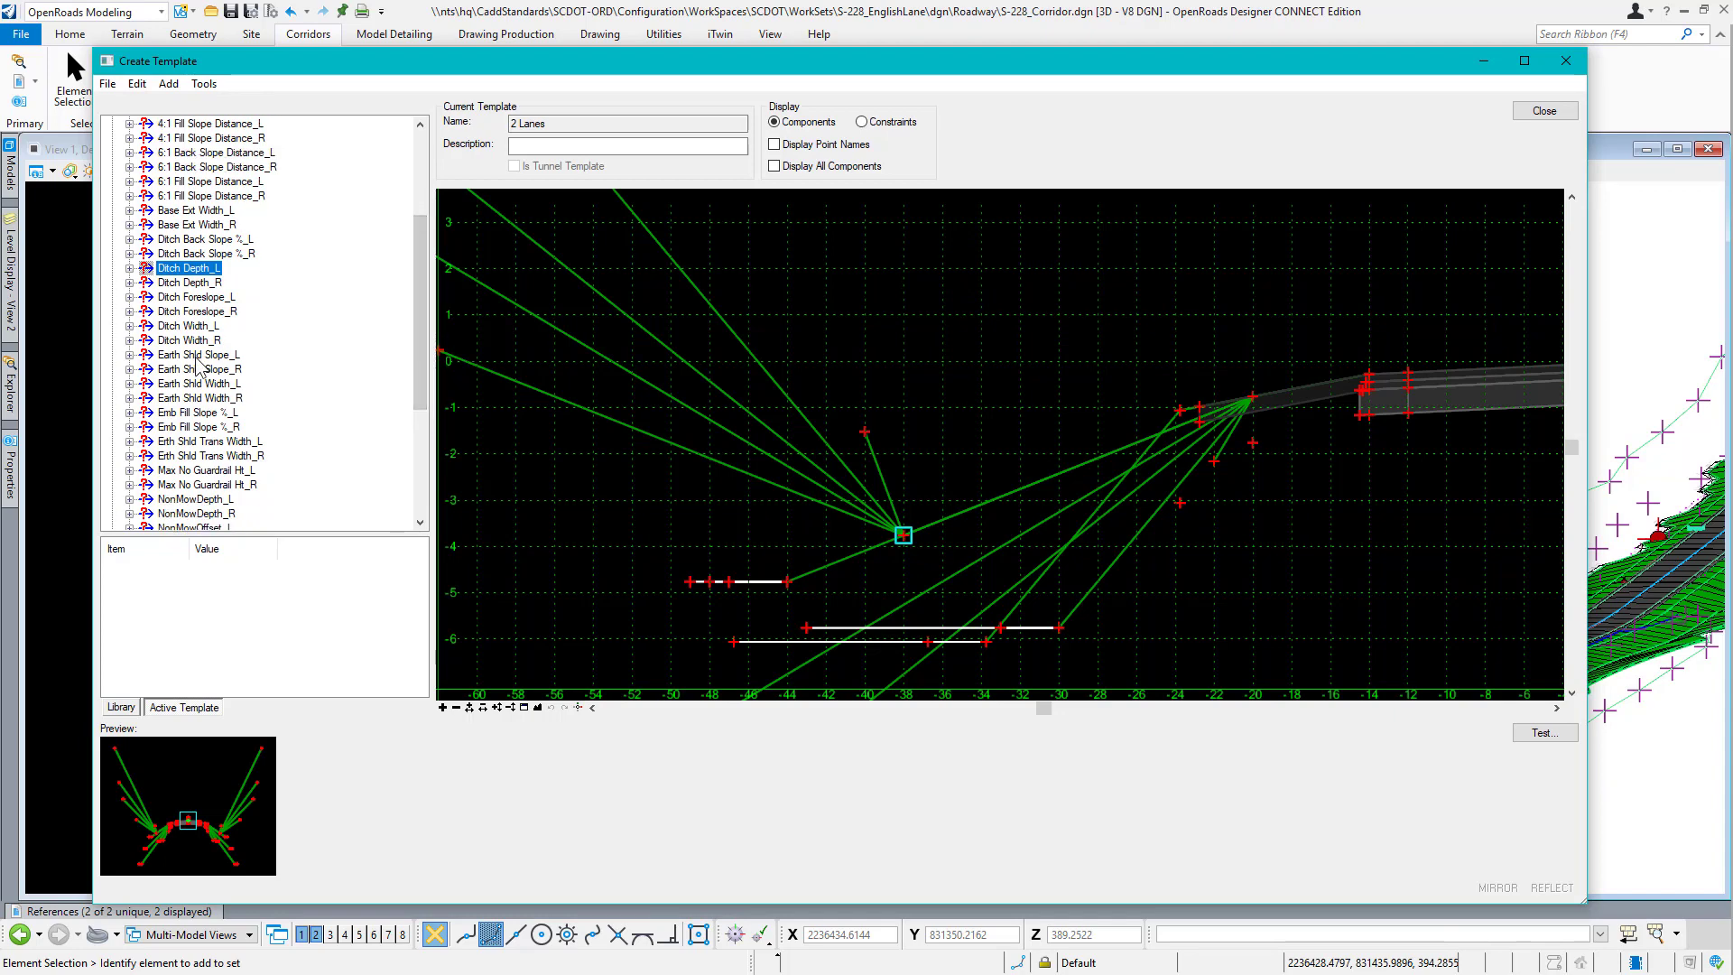
{"action": "left_click", "coordinate": [171, 356]}
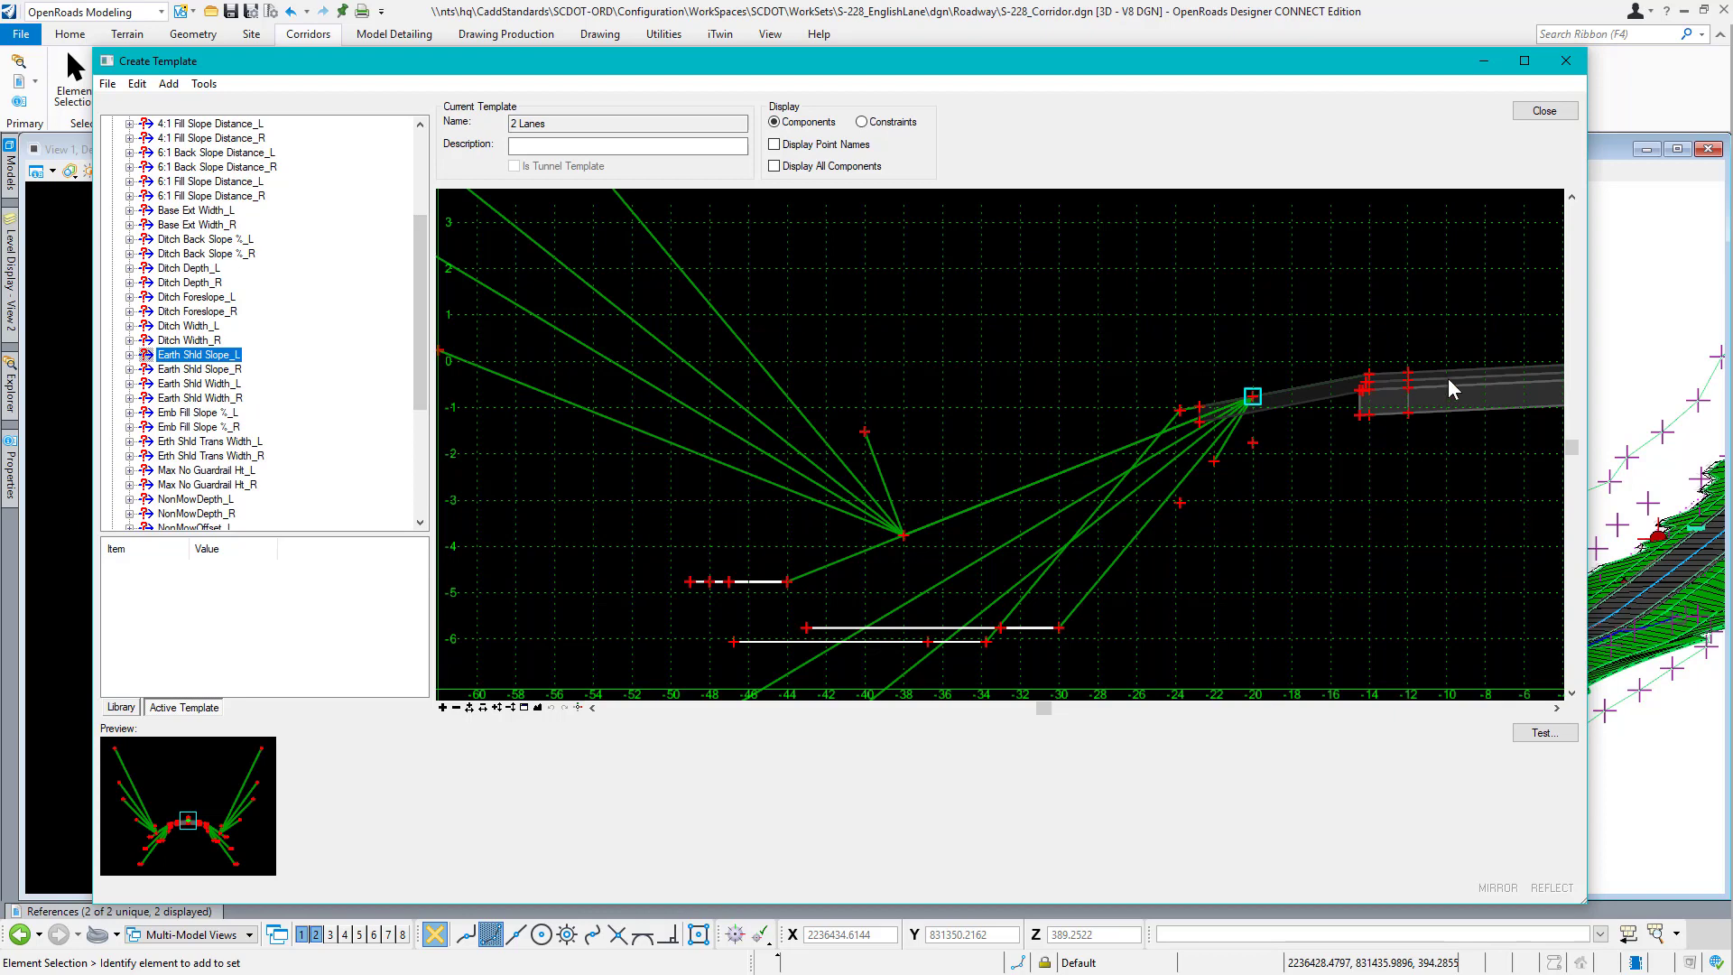
{"action": "scroll", "coordinate": [1448, 377], "scroll_direction": "up", "scroll_amount": 2}
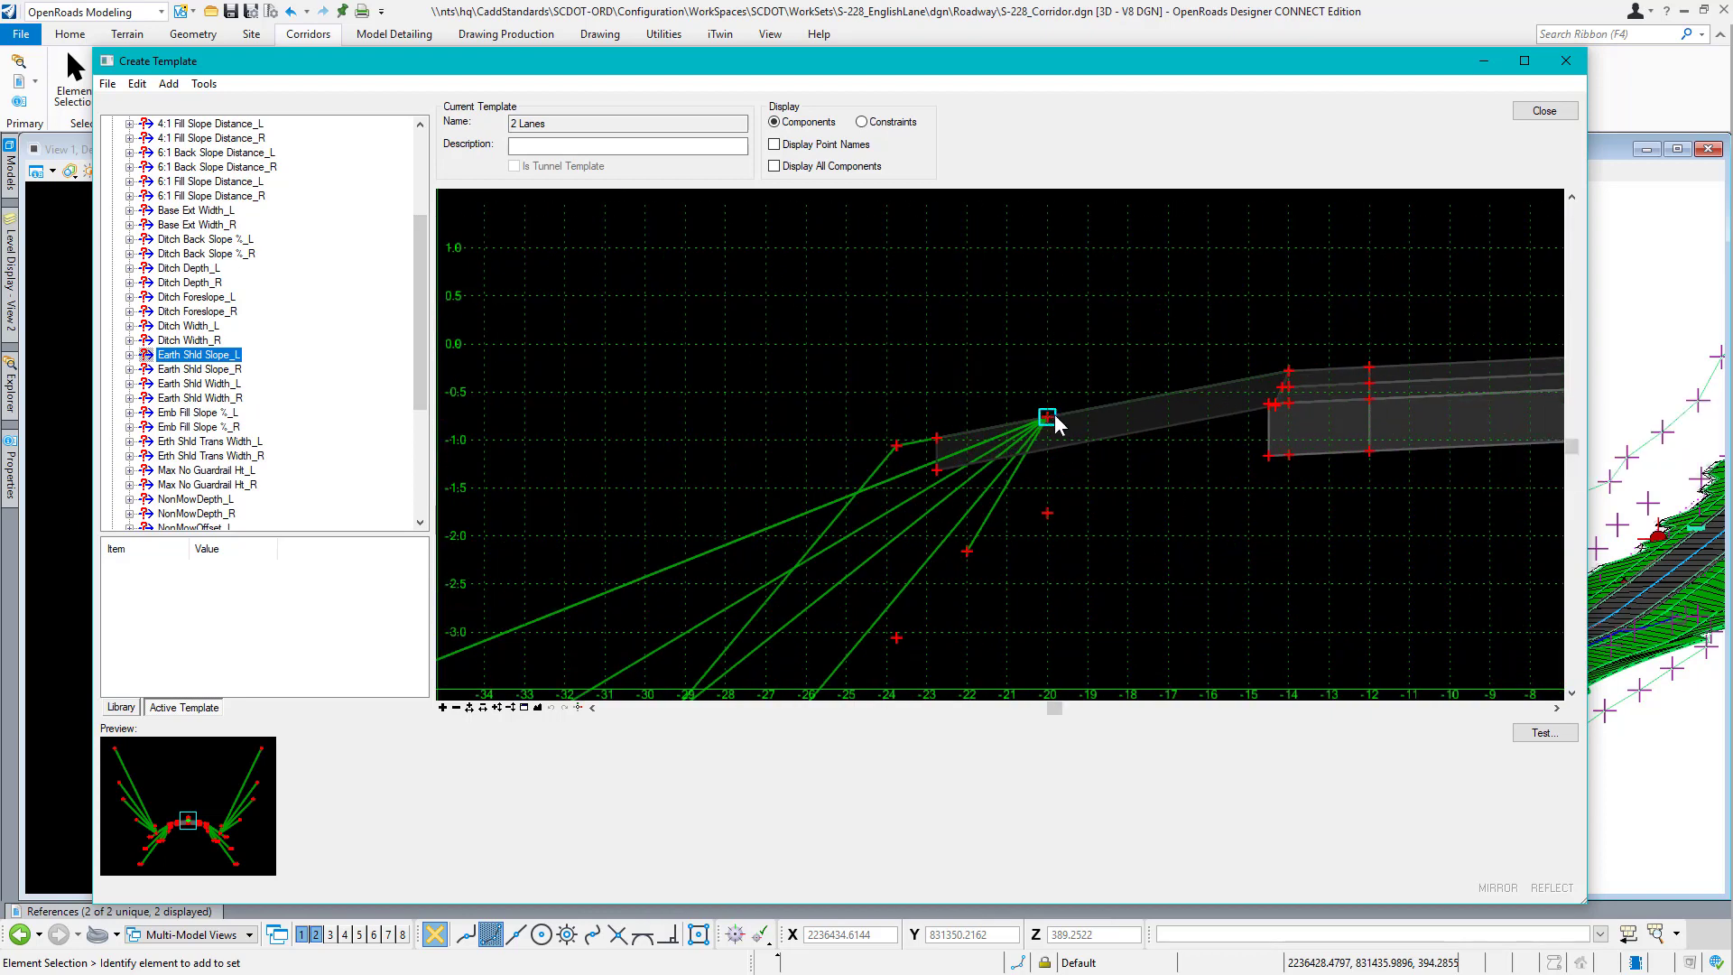
{"action": "mouse_move", "coordinate": [1288, 378]}
{"action": "double_click", "coordinate": [167, 359]}
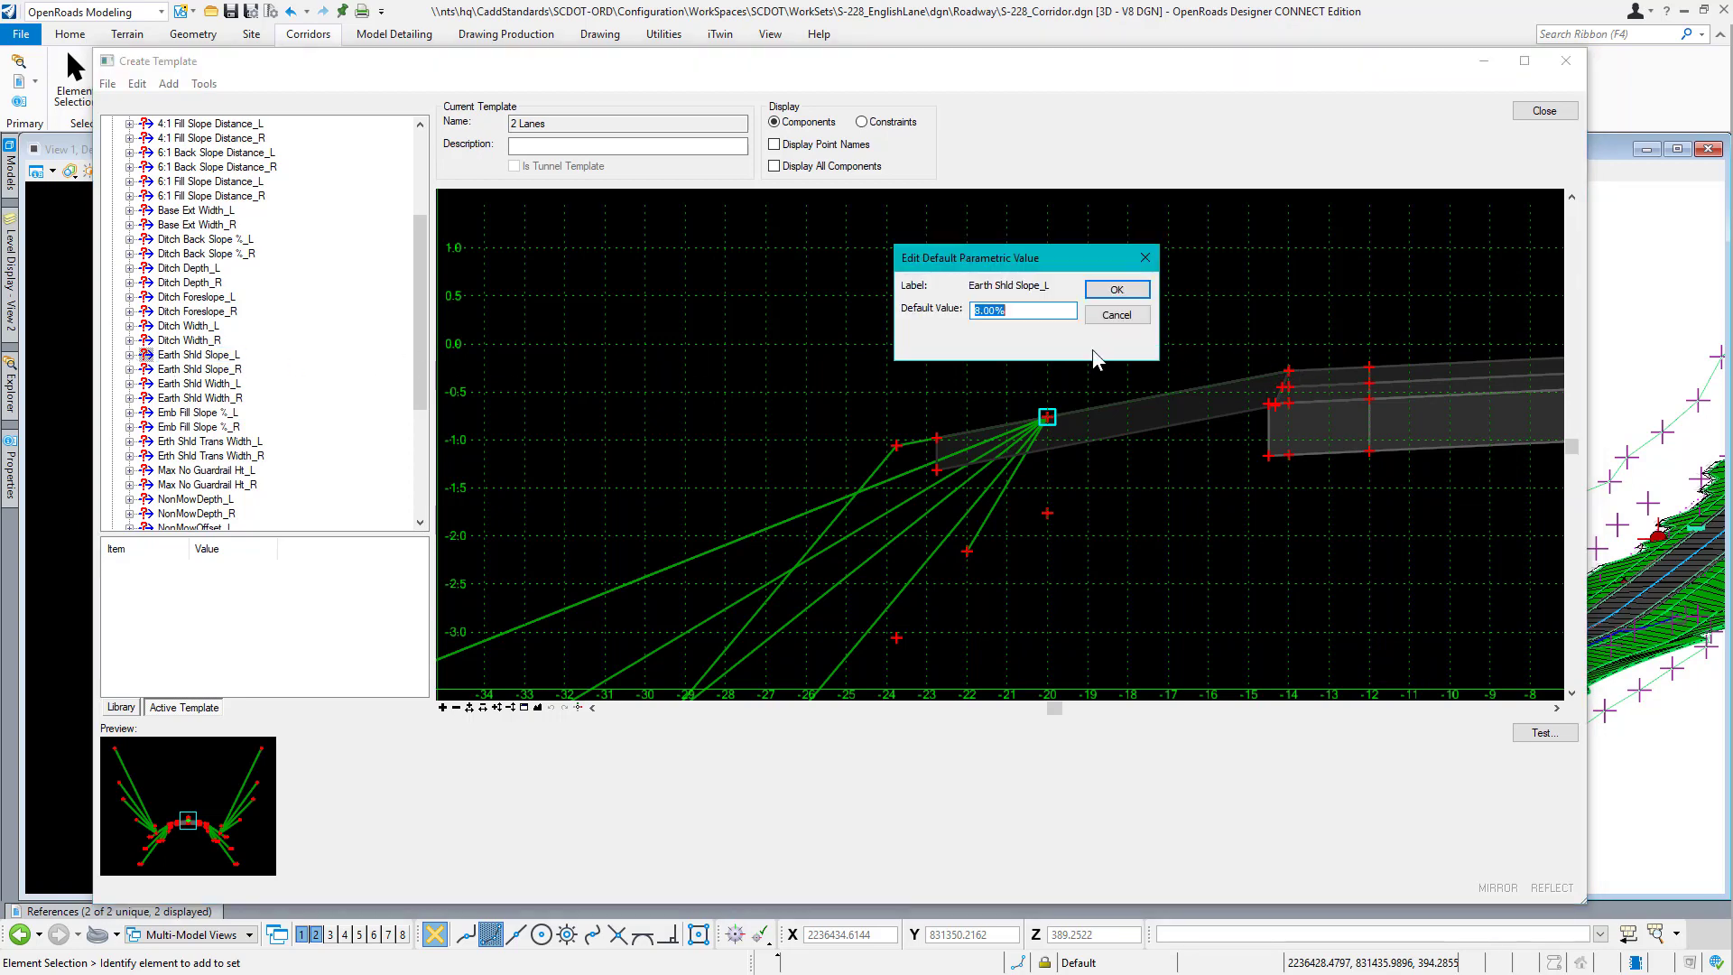
{"action": "left_click_drag", "start_coordinate": [1010, 258], "coordinate": [755, 242]}
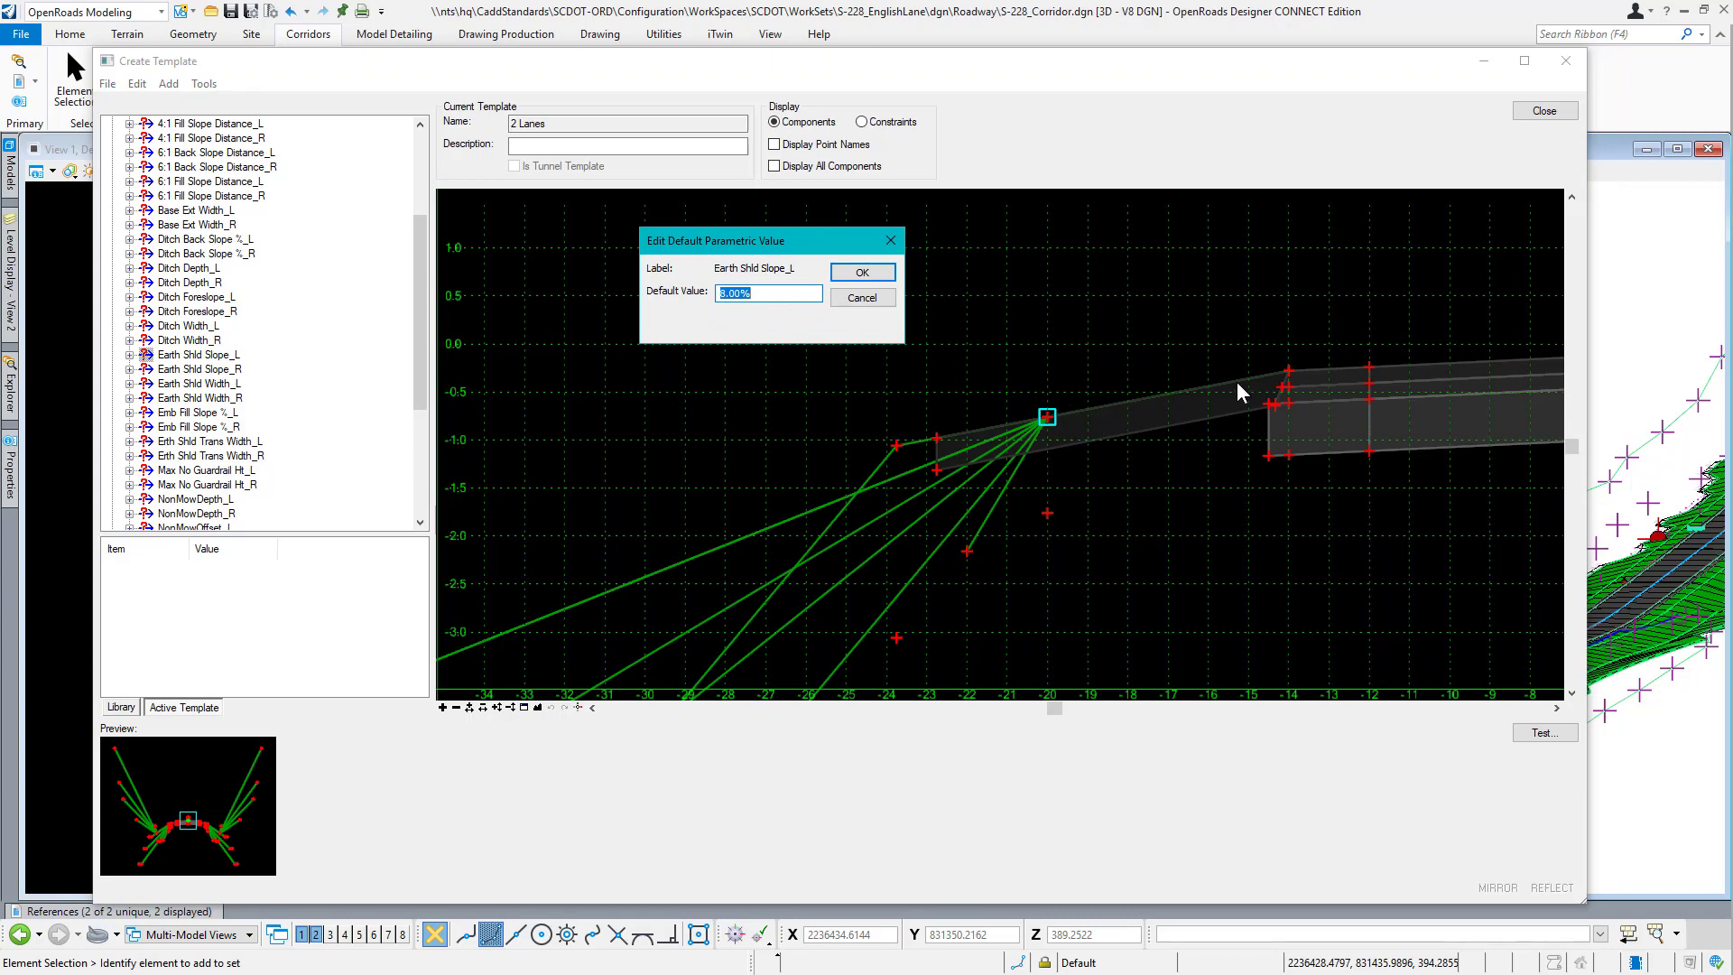
{"action": "left_click", "coordinate": [863, 298]}
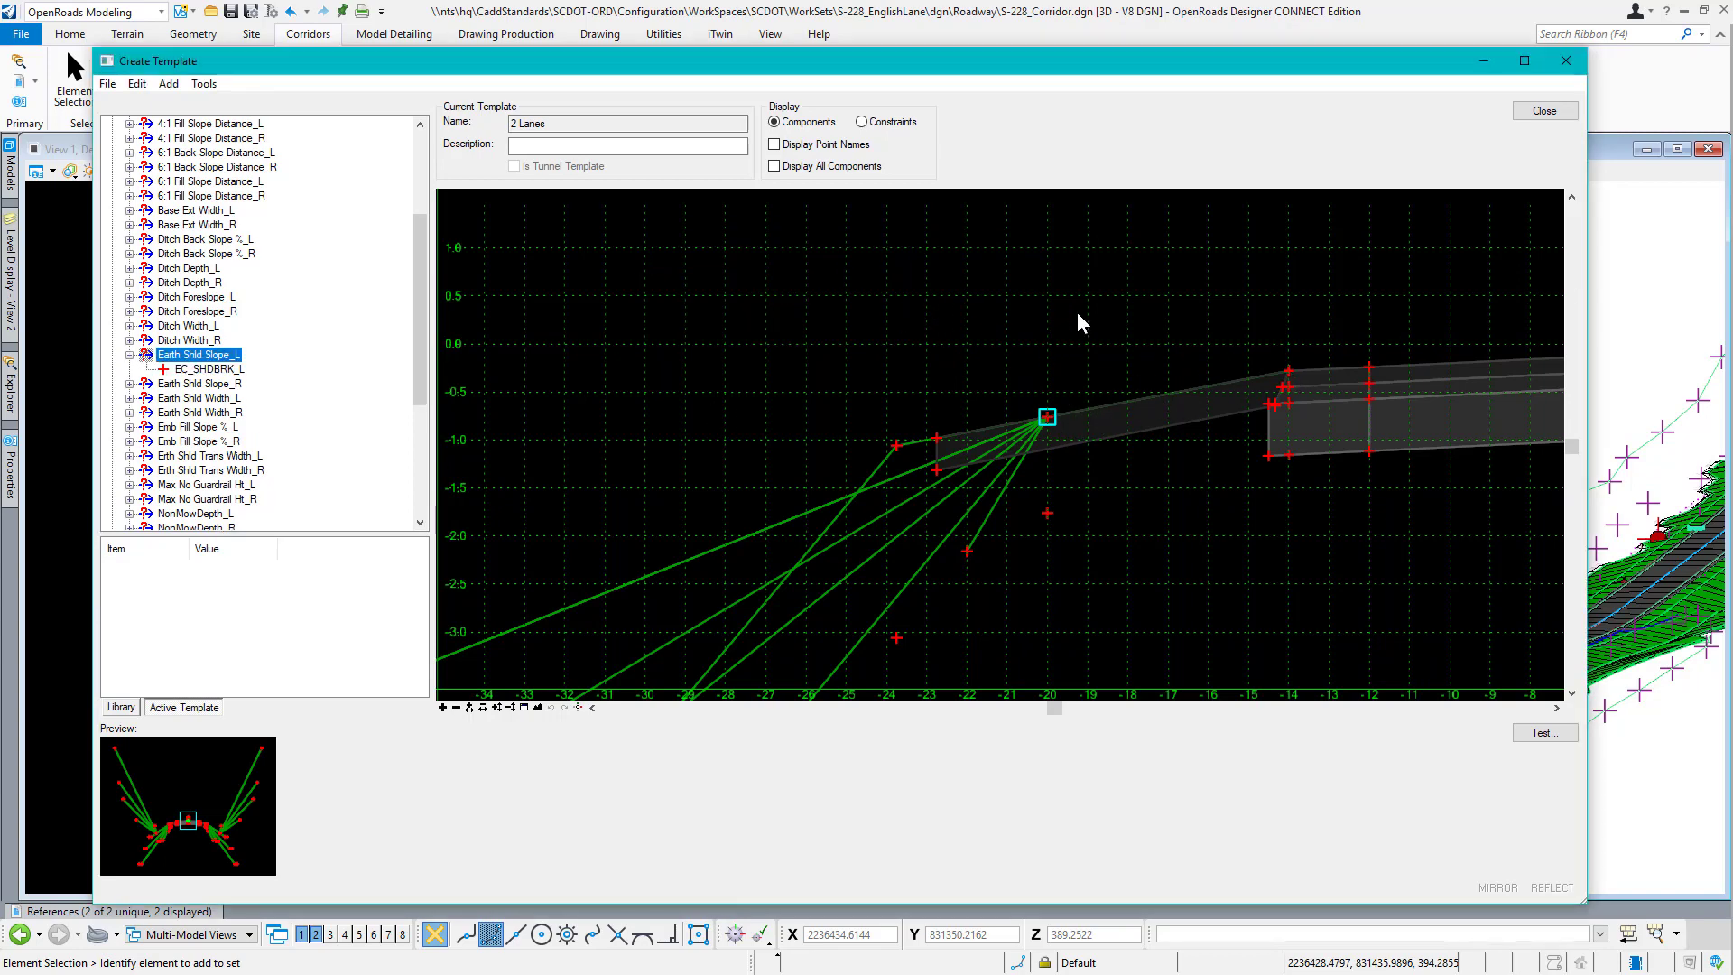
Close the template editor and select the RL_S-228 corridor in the plan view.
{"action": "left_click", "coordinate": [1545, 111]}
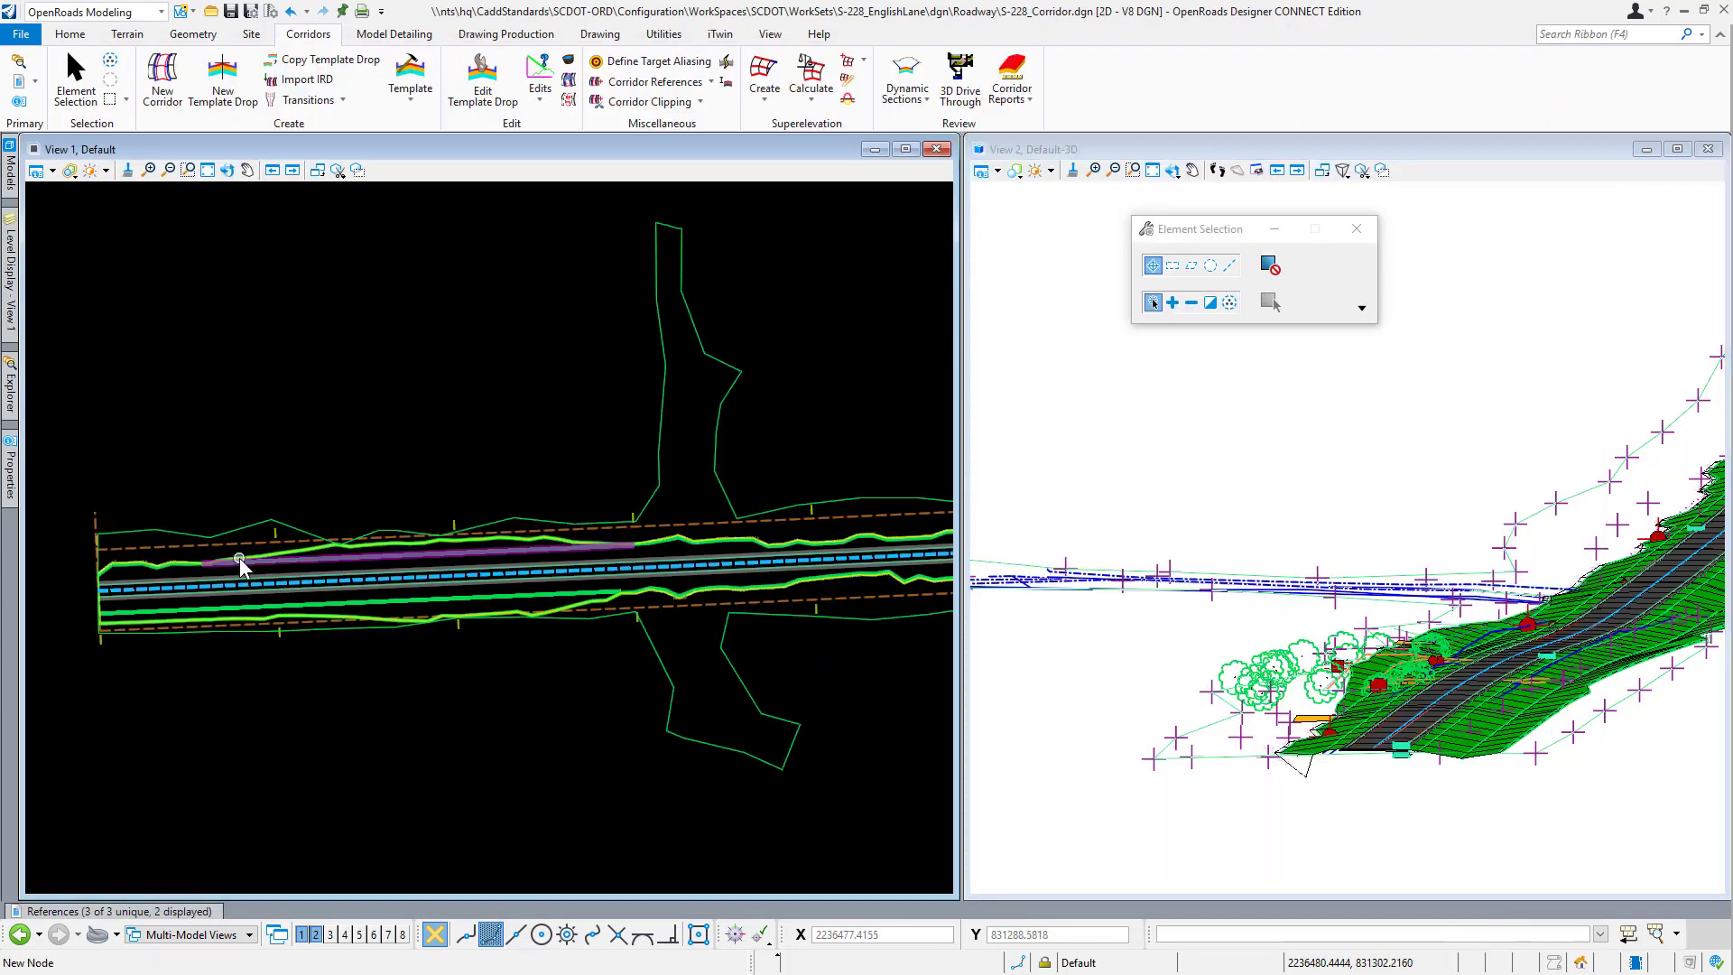
{"action": "scroll", "coordinate": [240, 558], "scroll_direction": "up", "scroll_amount": 3}
{"action": "scroll", "coordinate": [316, 499], "scroll_direction": "up", "scroll_amount": 2}
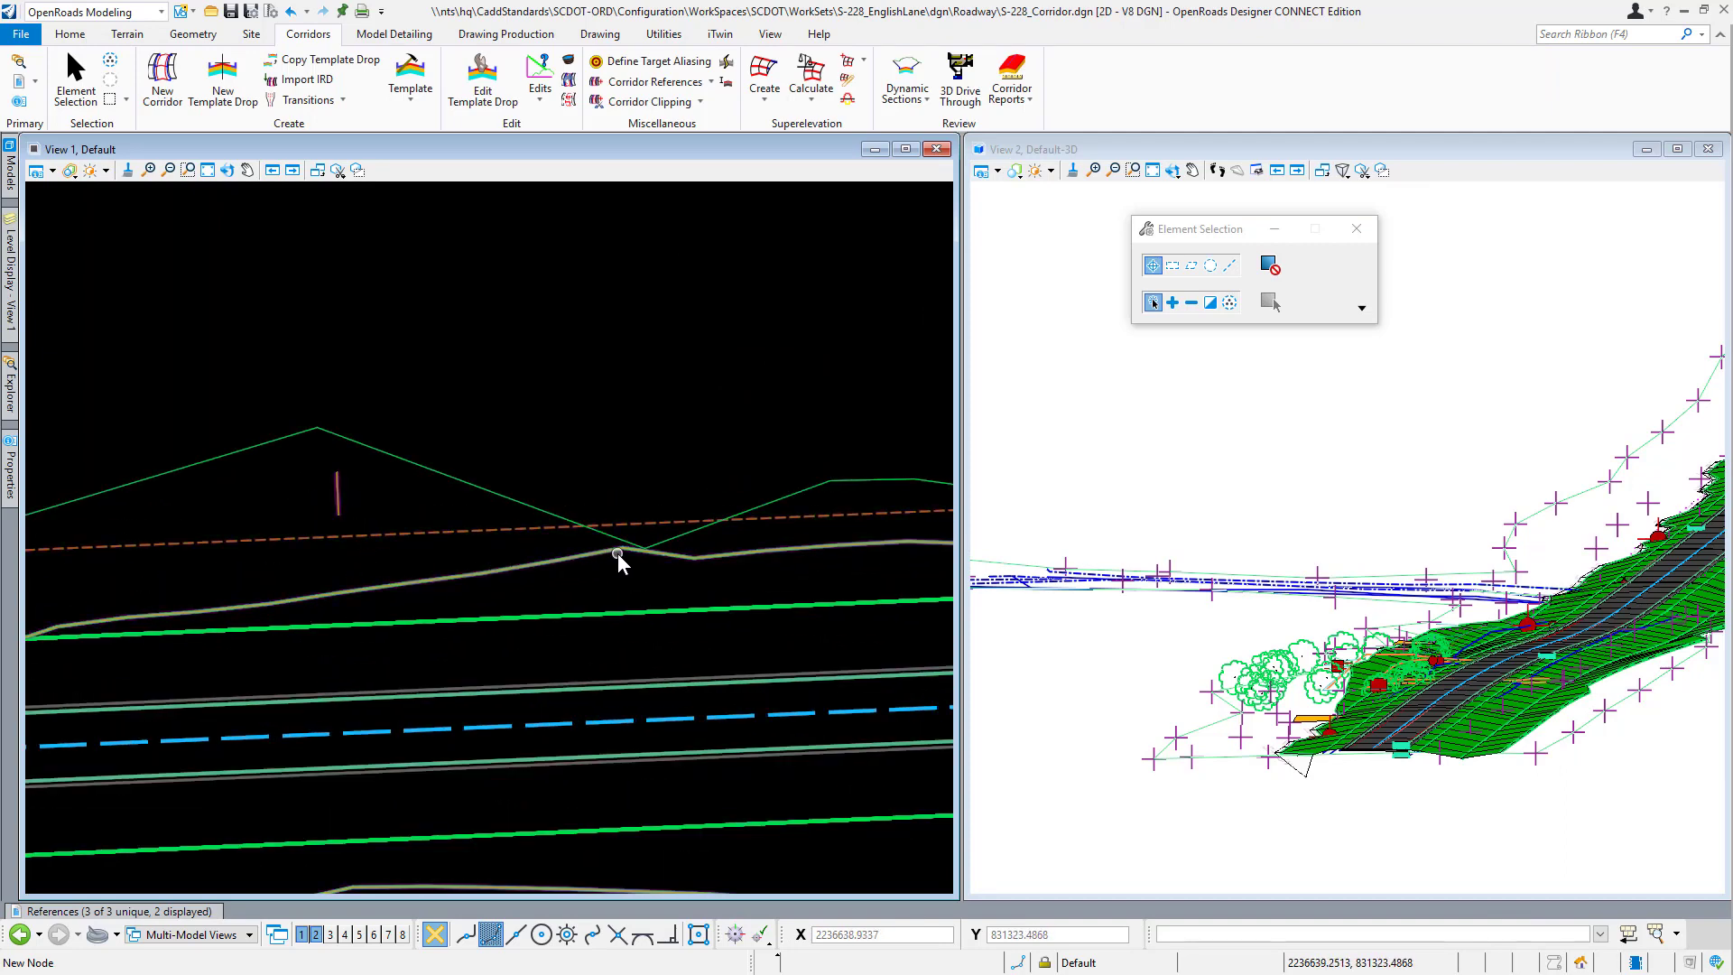
{"action": "scroll", "coordinate": [631, 563], "scroll_direction": "down", "scroll_amount": 2}
{"action": "scroll", "coordinate": [226, 604], "scroll_direction": "up", "scroll_amount": 2}
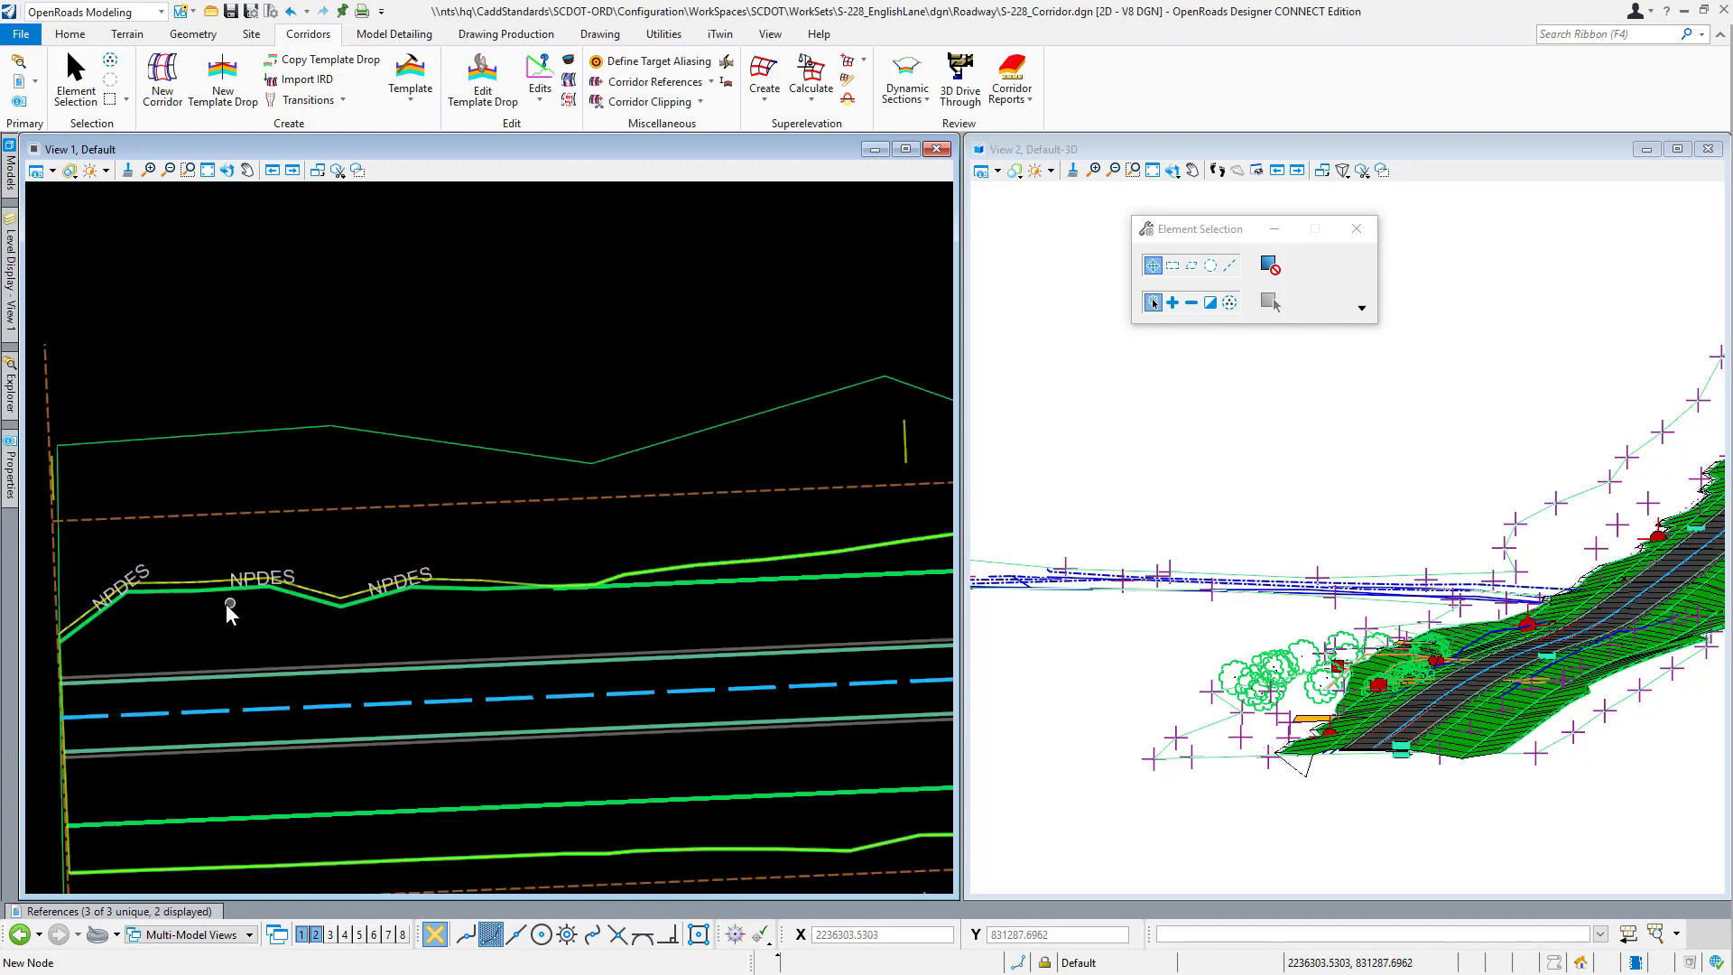
{"action": "scroll", "coordinate": [175, 587], "scroll_direction": "up", "scroll_amount": 2}
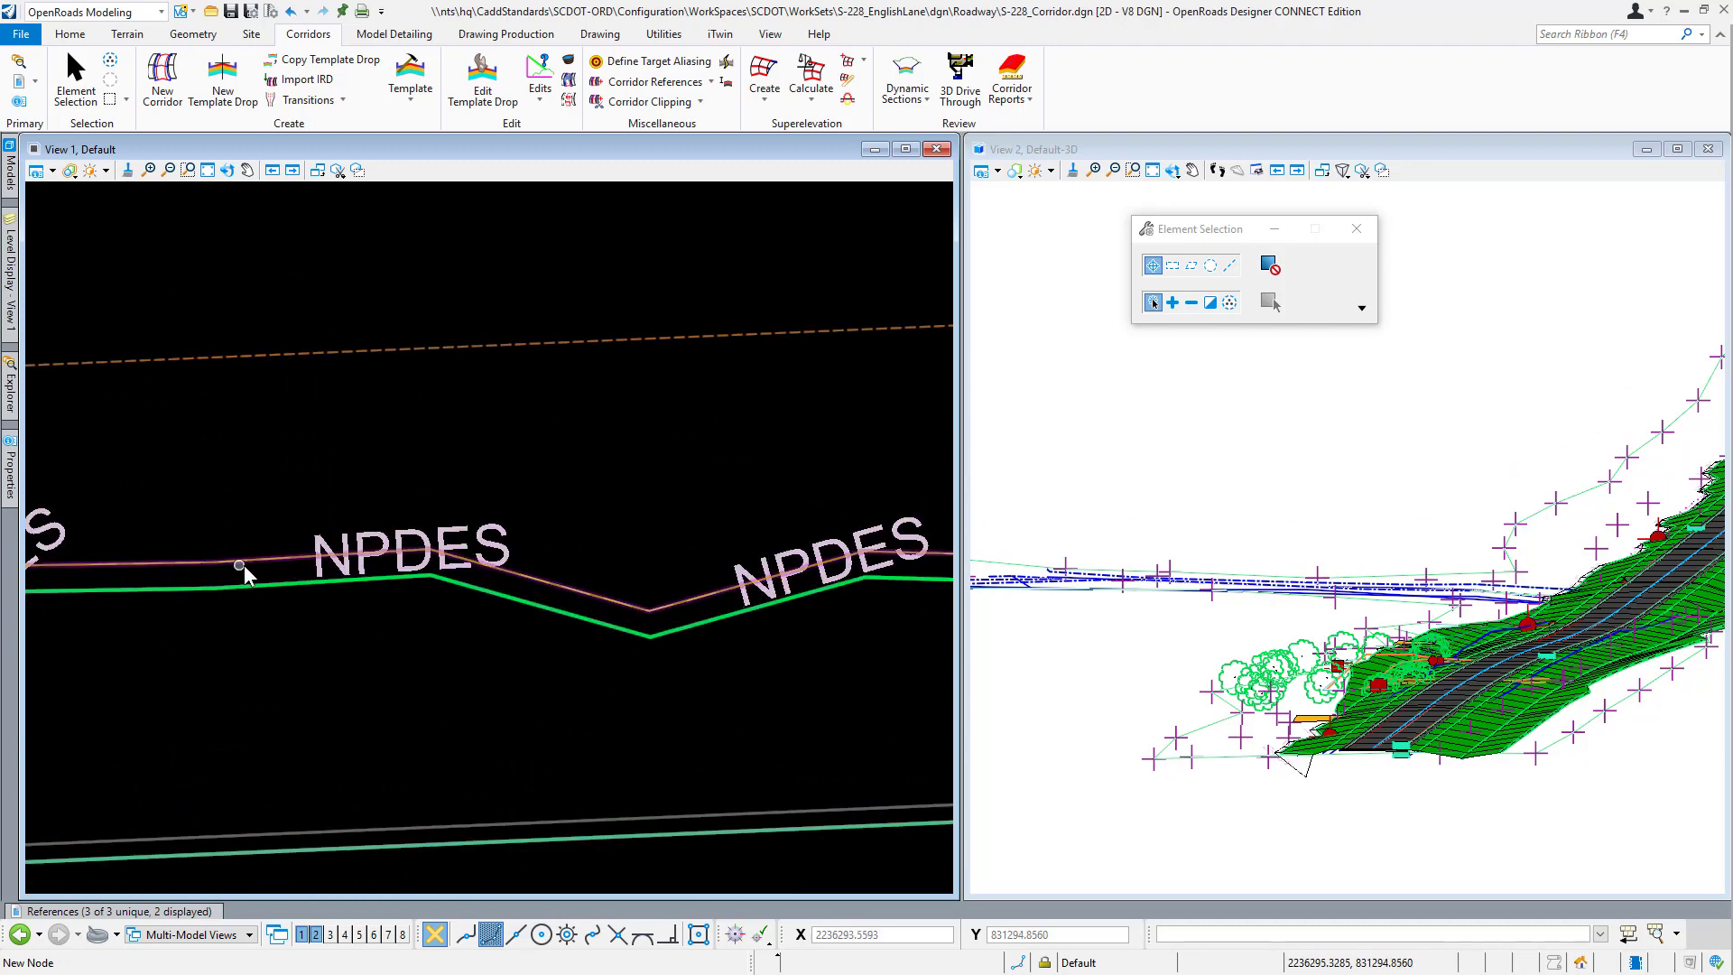
{"action": "scroll", "coordinate": [215, 565], "scroll_direction": "down", "scroll_amount": 4}
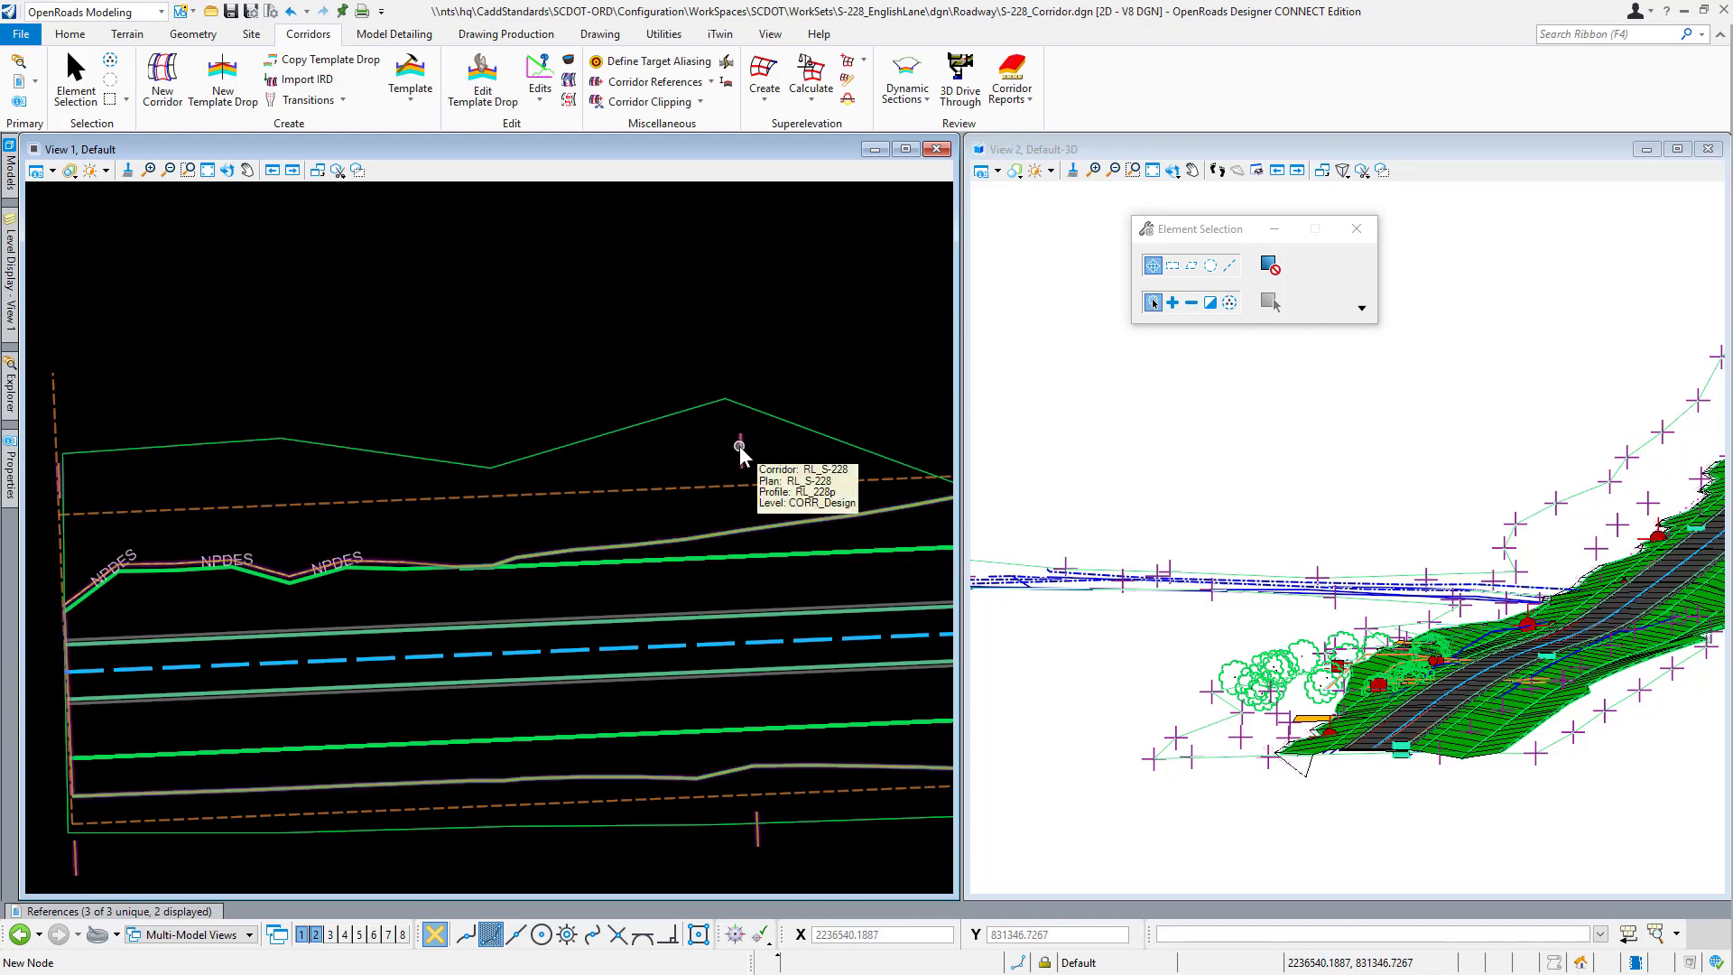
{"action": "left_click", "coordinate": [739, 446]}
{"action": "scroll", "coordinate": [397, 480], "scroll_direction": "down", "scroll_amount": 2}
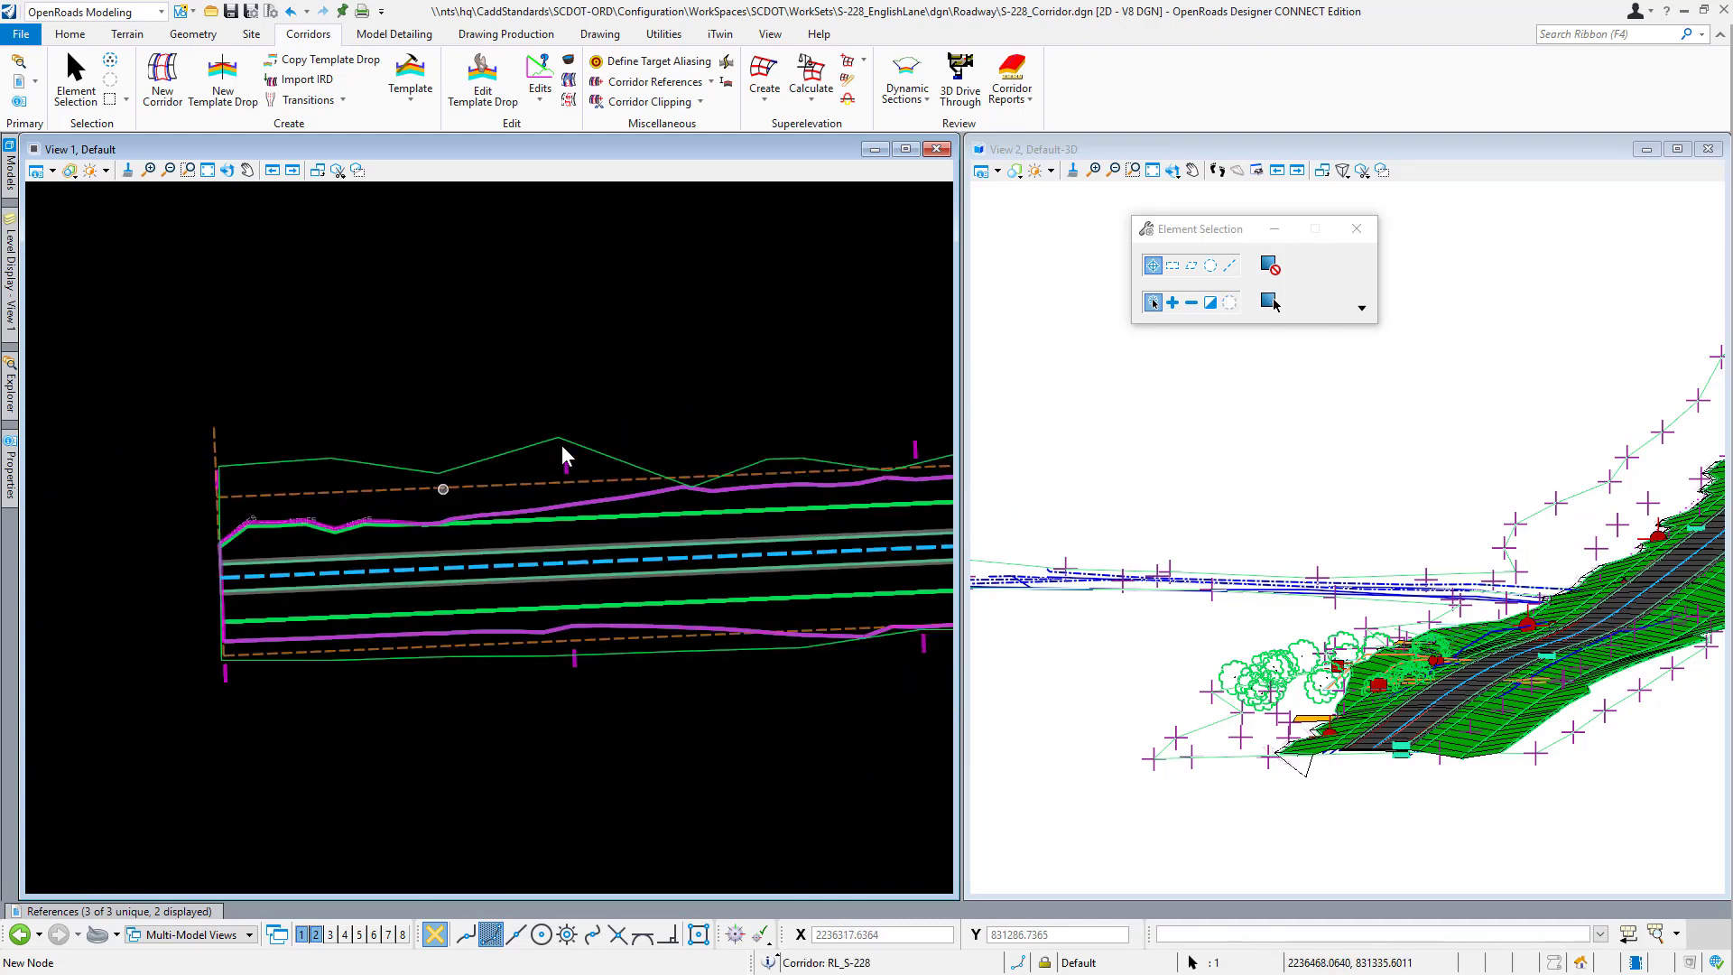
{"action": "scroll", "coordinate": [562, 456], "scroll_direction": "up", "scroll_amount": 2}
Start creating a parametric constraint for the selected corridor and place its parameters dialog over the plan view.
{"action": "mouse_move", "coordinate": [540, 489]}
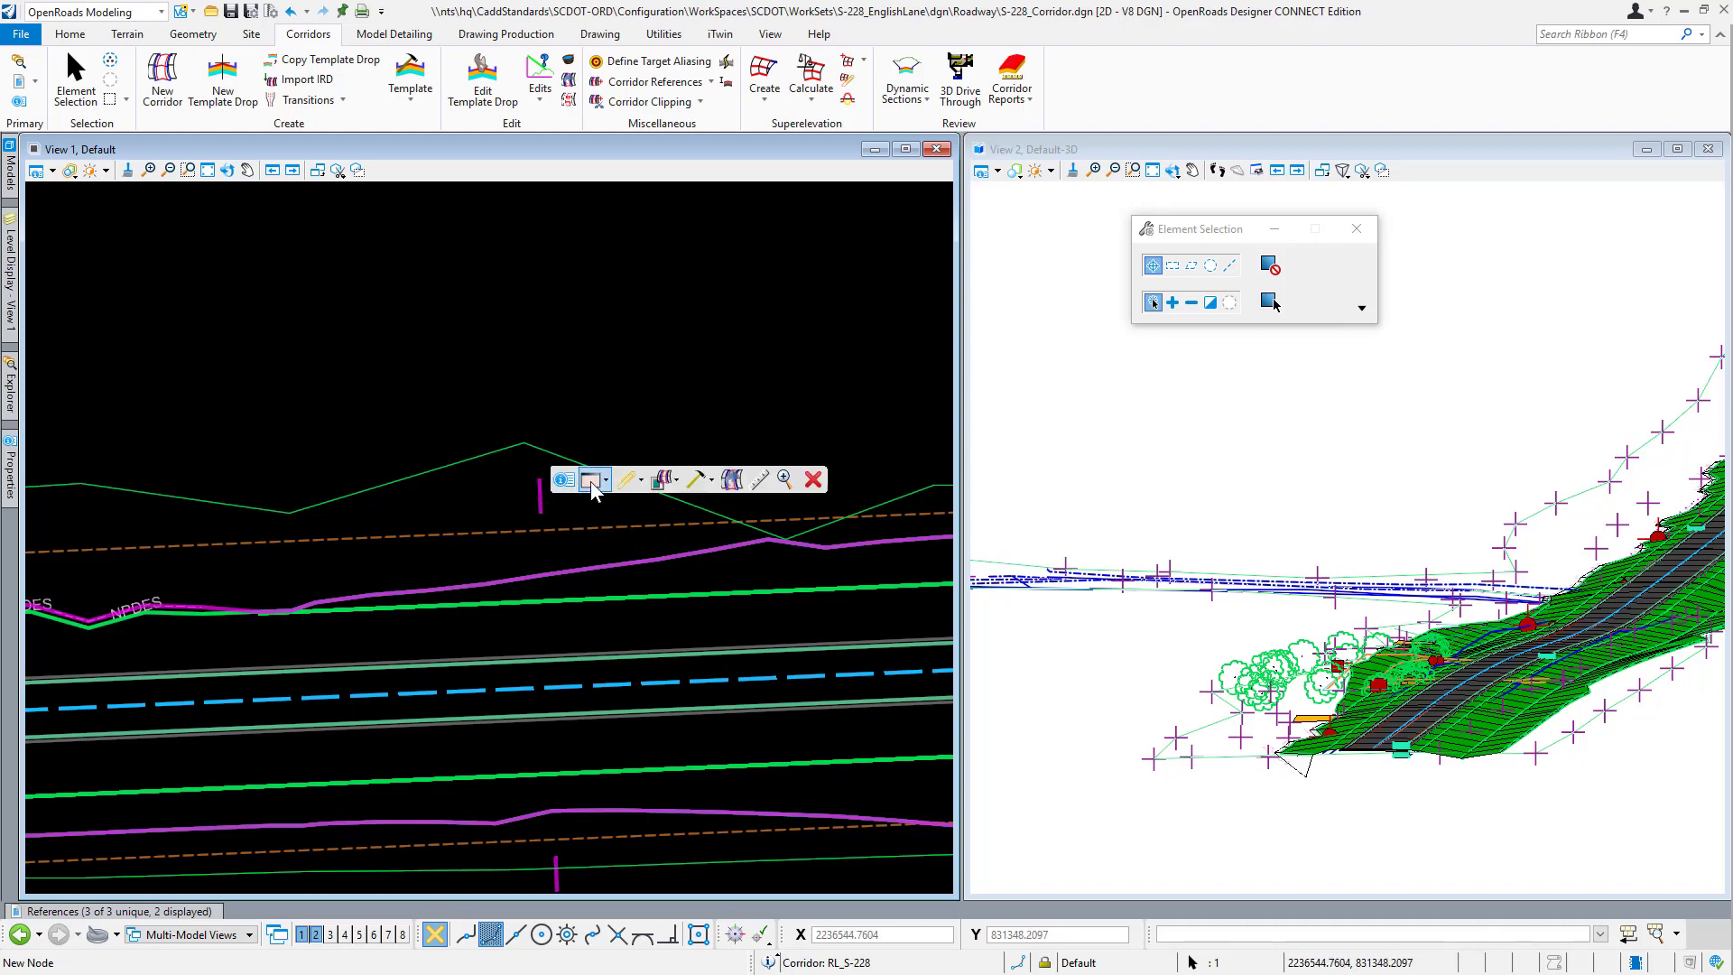
{"action": "left_click", "coordinate": [713, 485]}
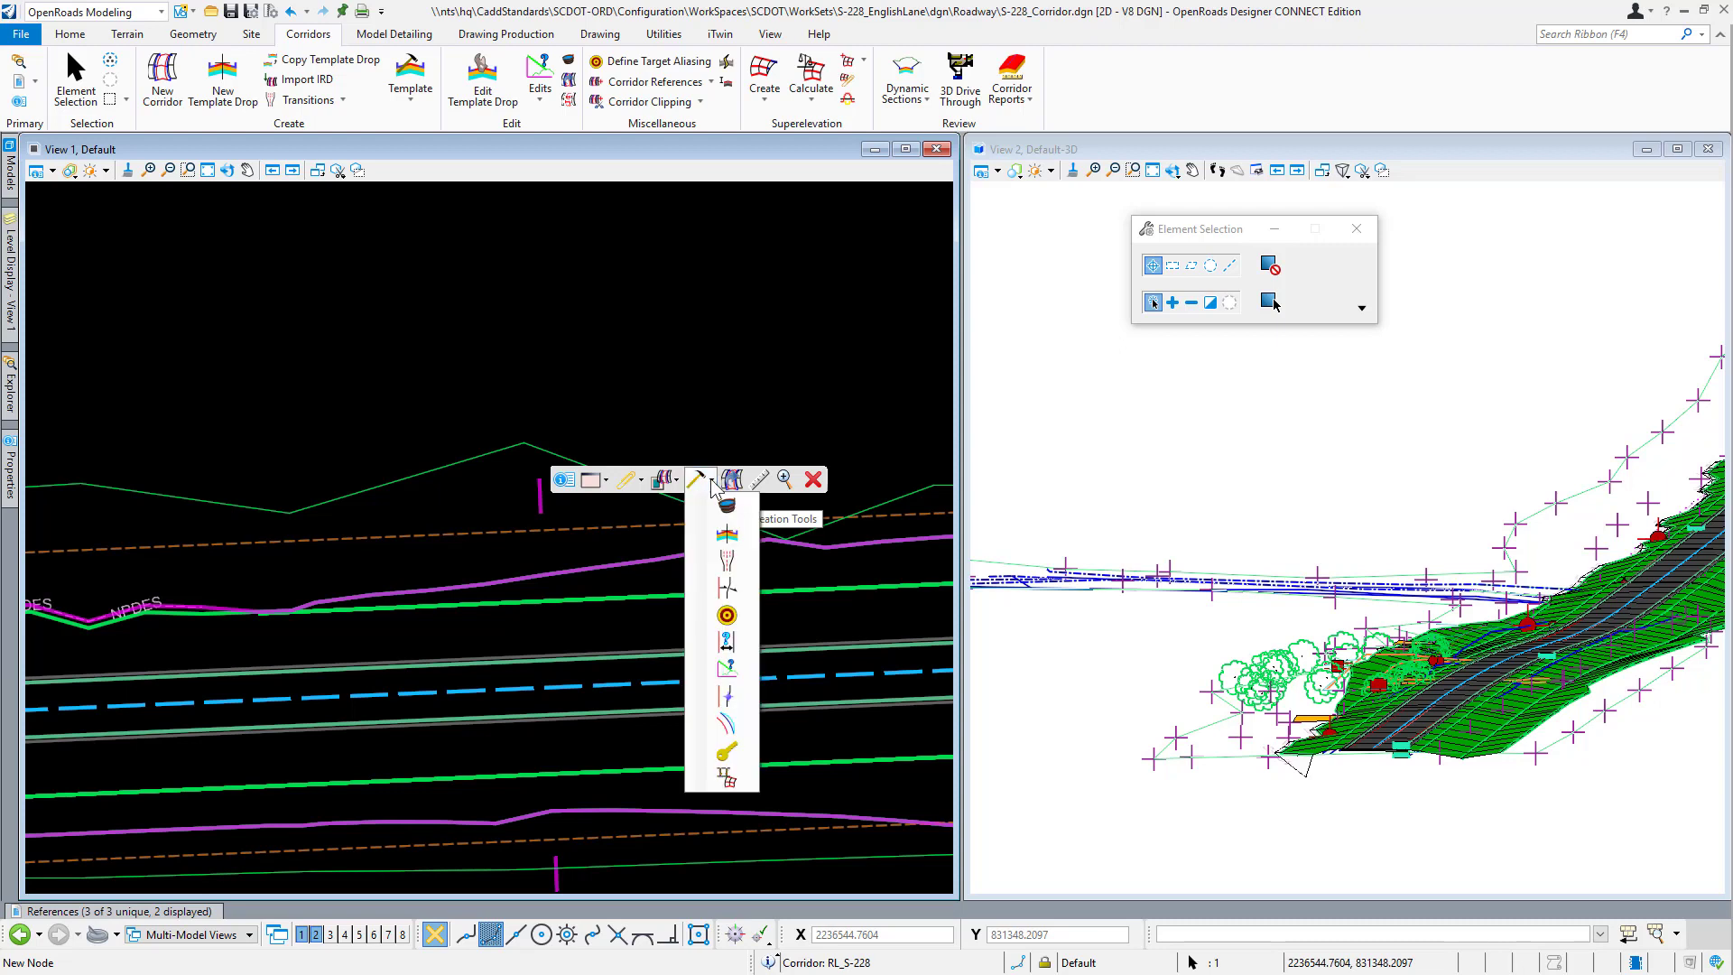
{"action": "left_click", "coordinate": [728, 643]}
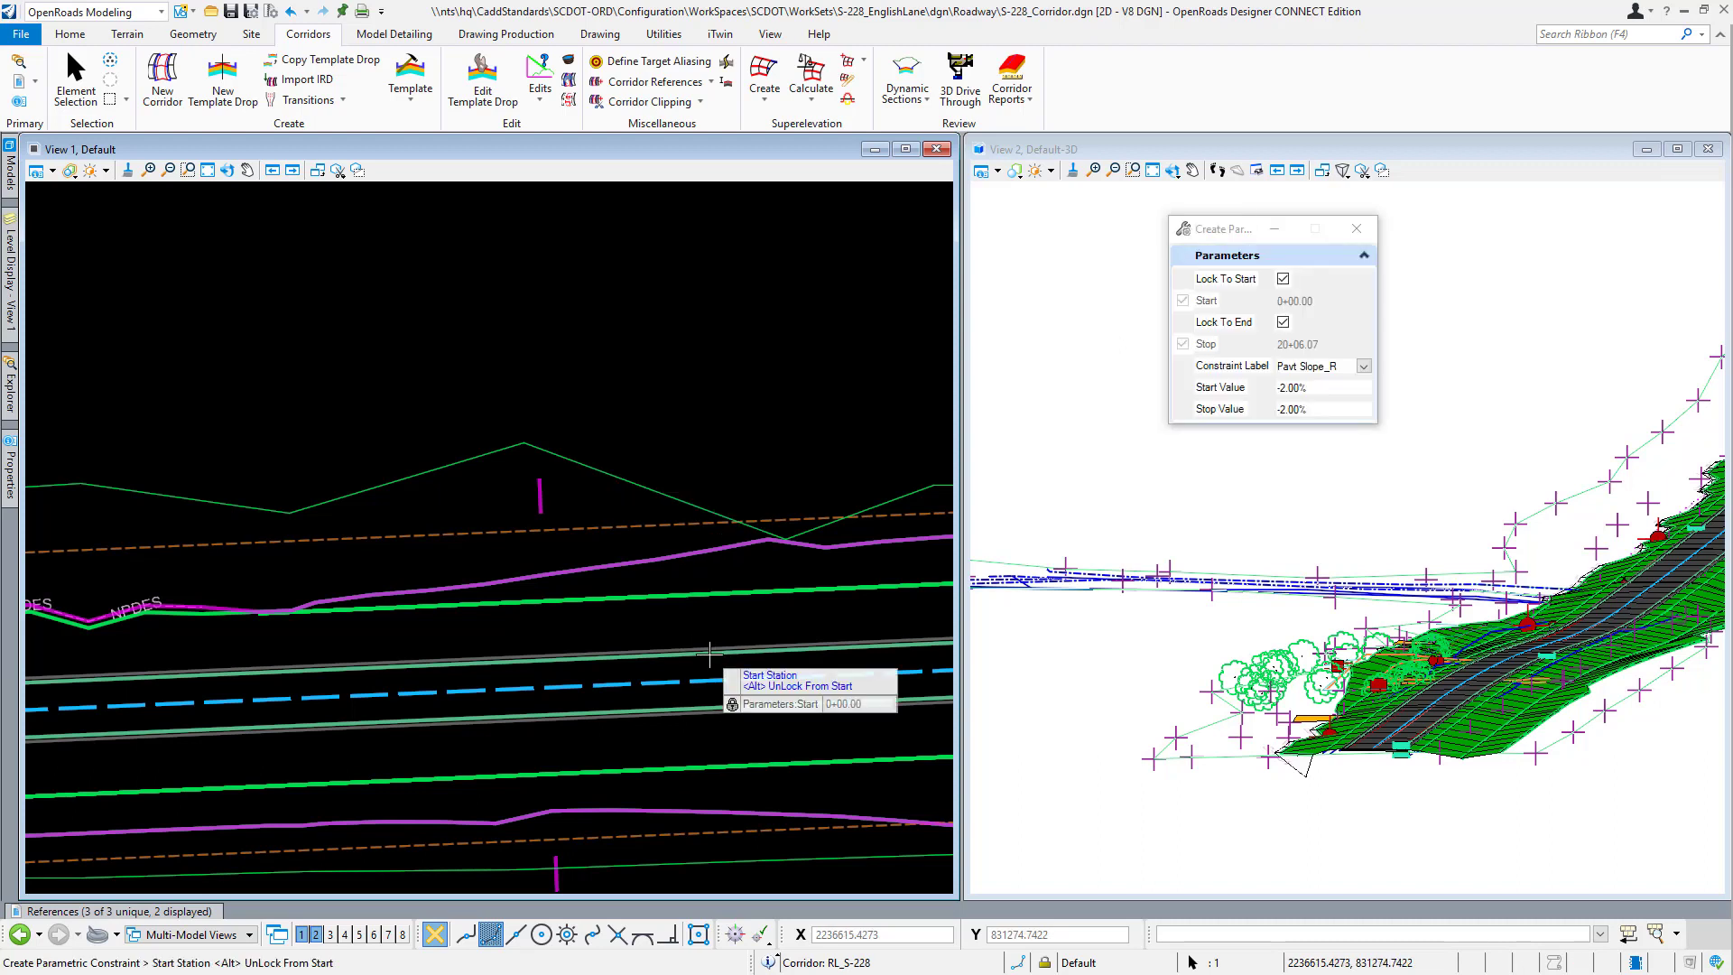
{"action": "left_click_drag", "start_coordinate": [1230, 231], "coordinate": [742, 237]}
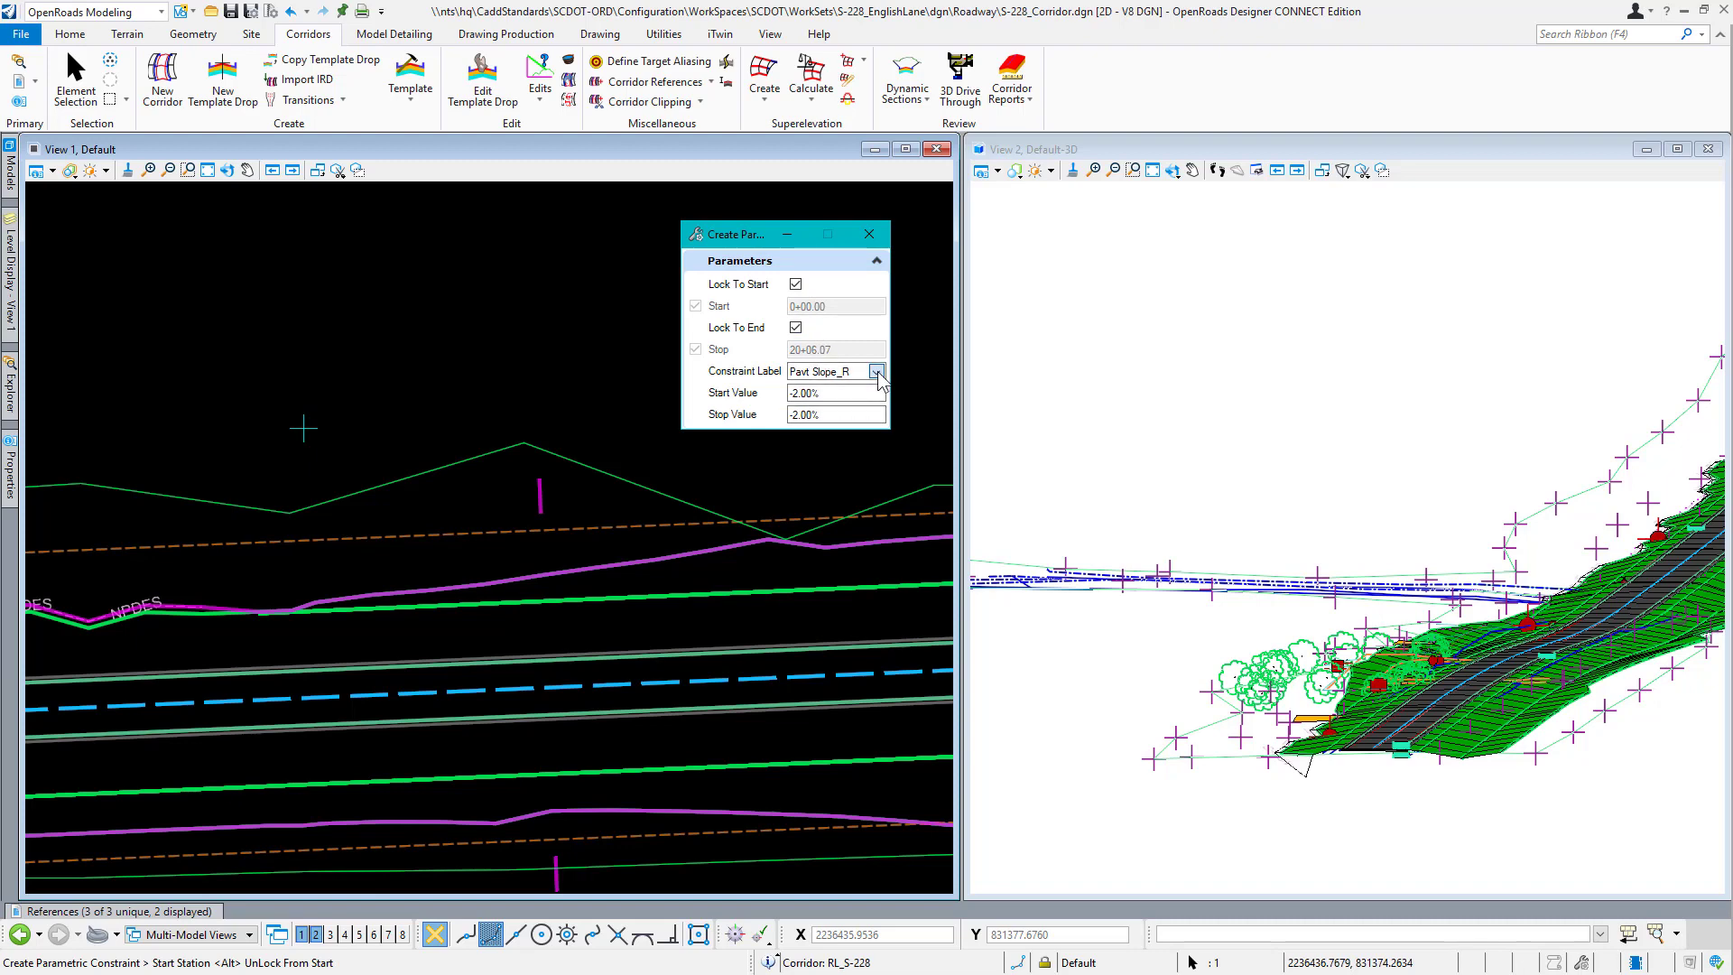
Set the parametric constraint's label to Ditch Depth_R after checking the corridor's right side in 3D.
{"action": "left_click", "coordinate": [875, 371]}
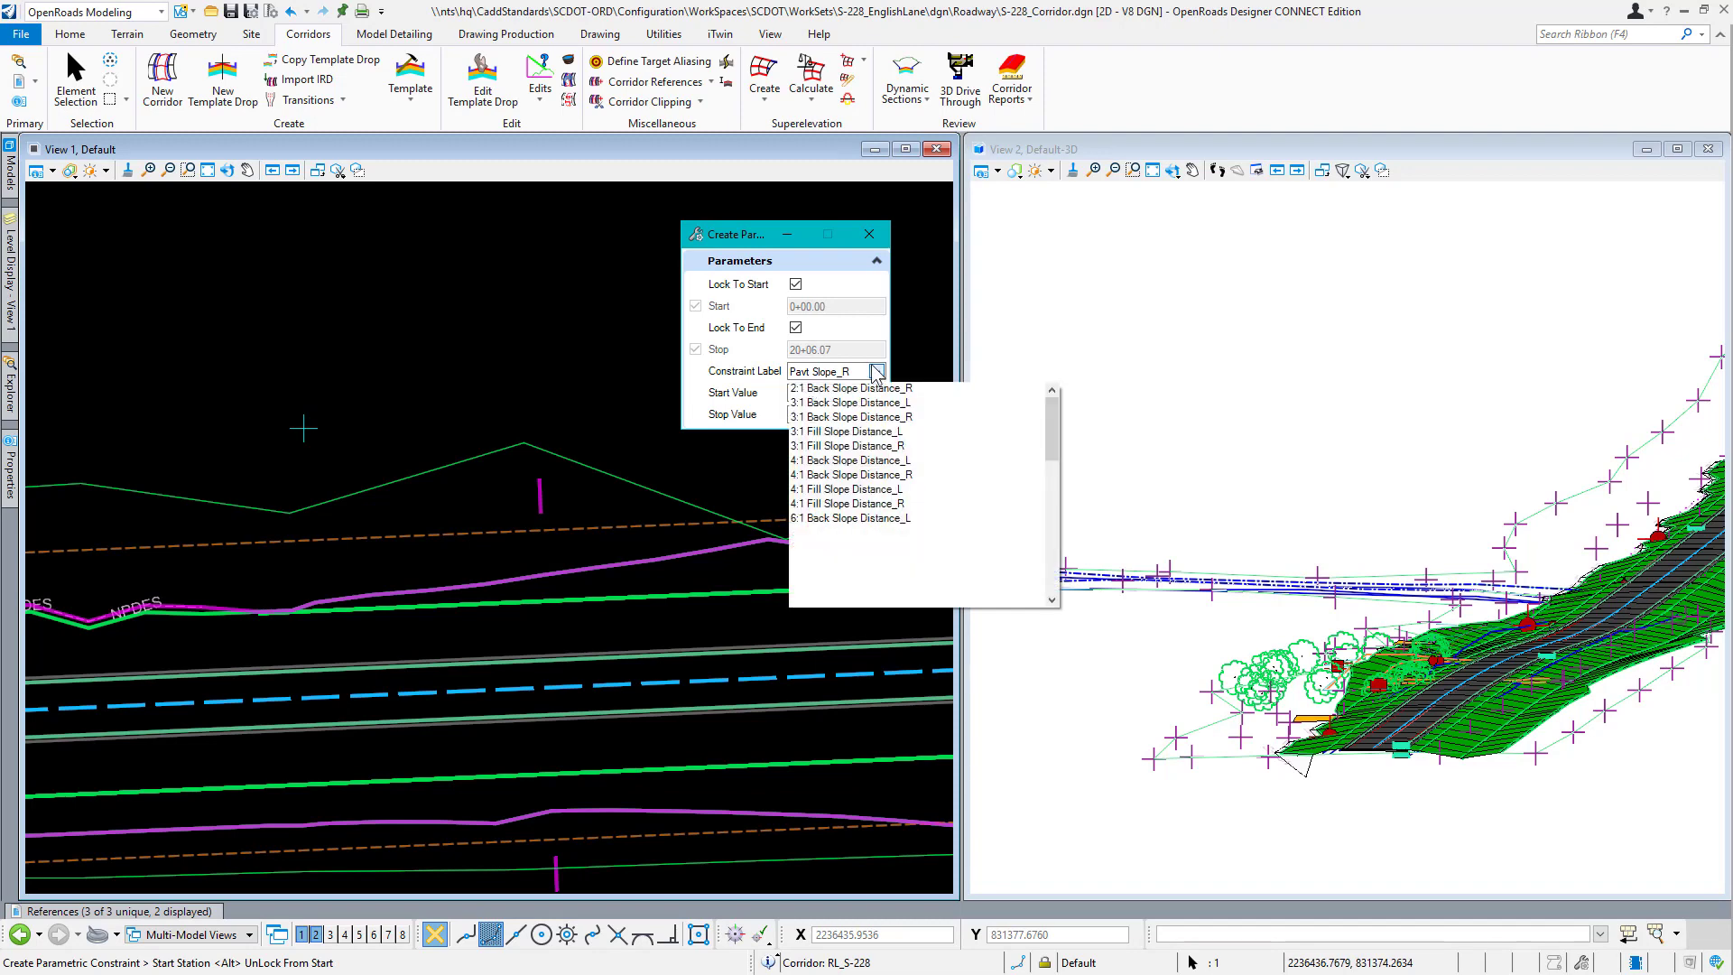
{"action": "left_click", "coordinate": [863, 328]}
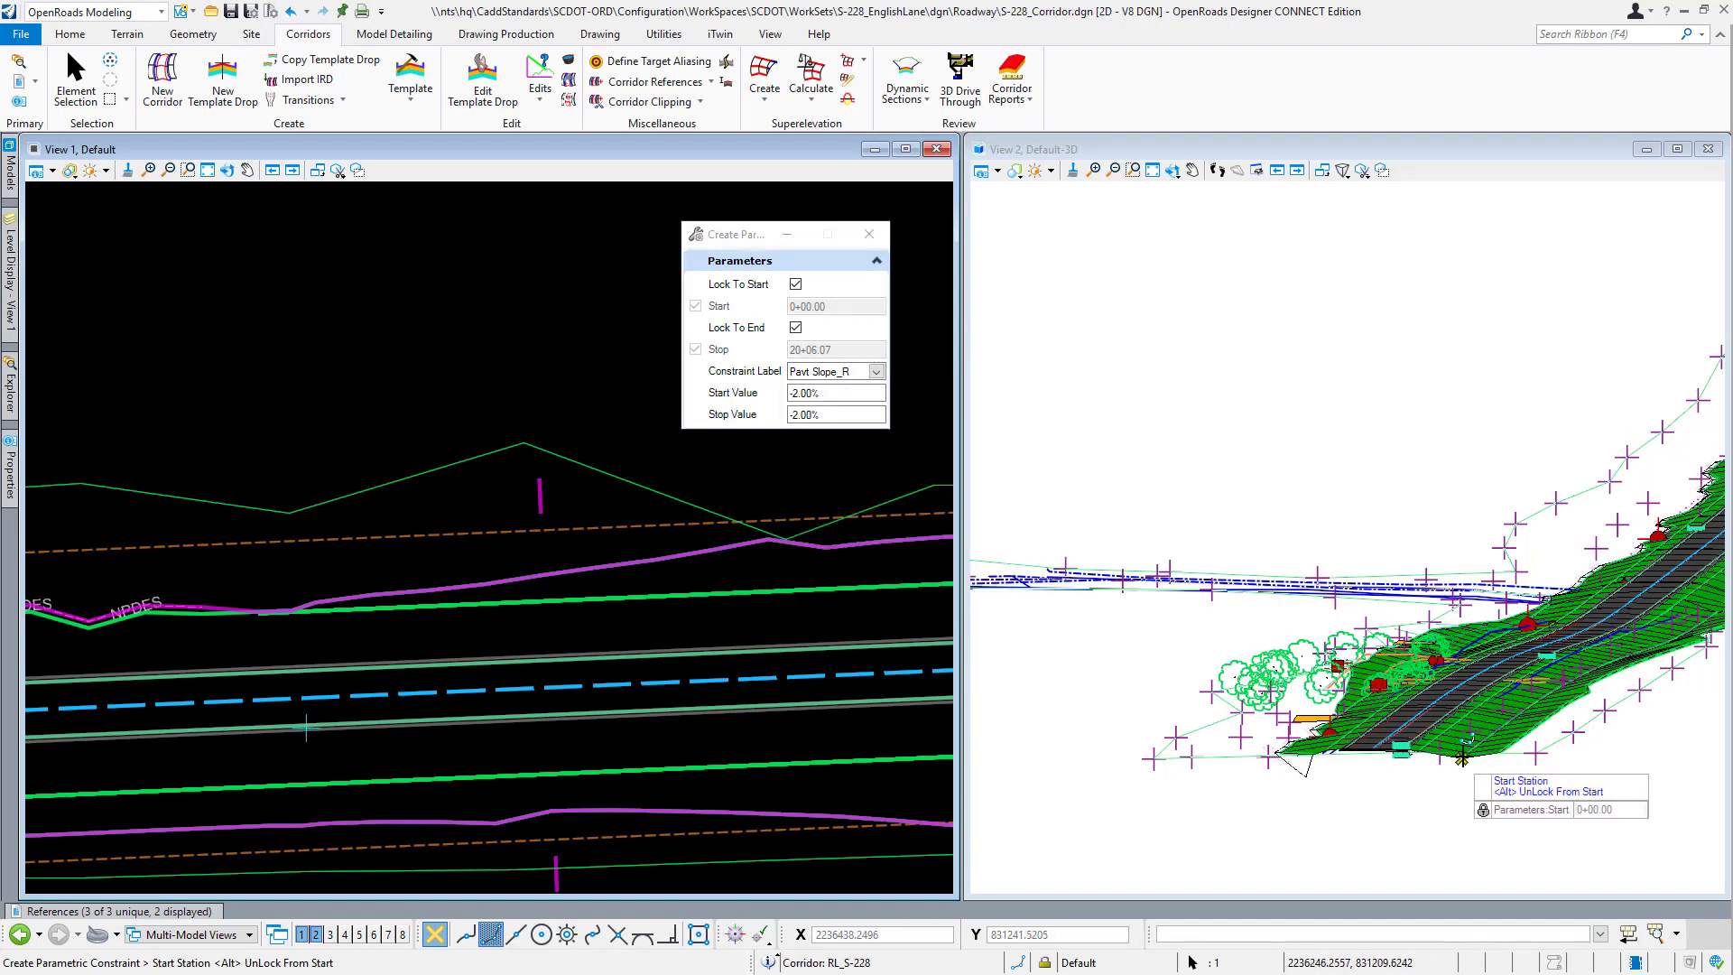
{"action": "scroll", "coordinate": [1454, 754], "scroll_direction": "up", "scroll_amount": 3}
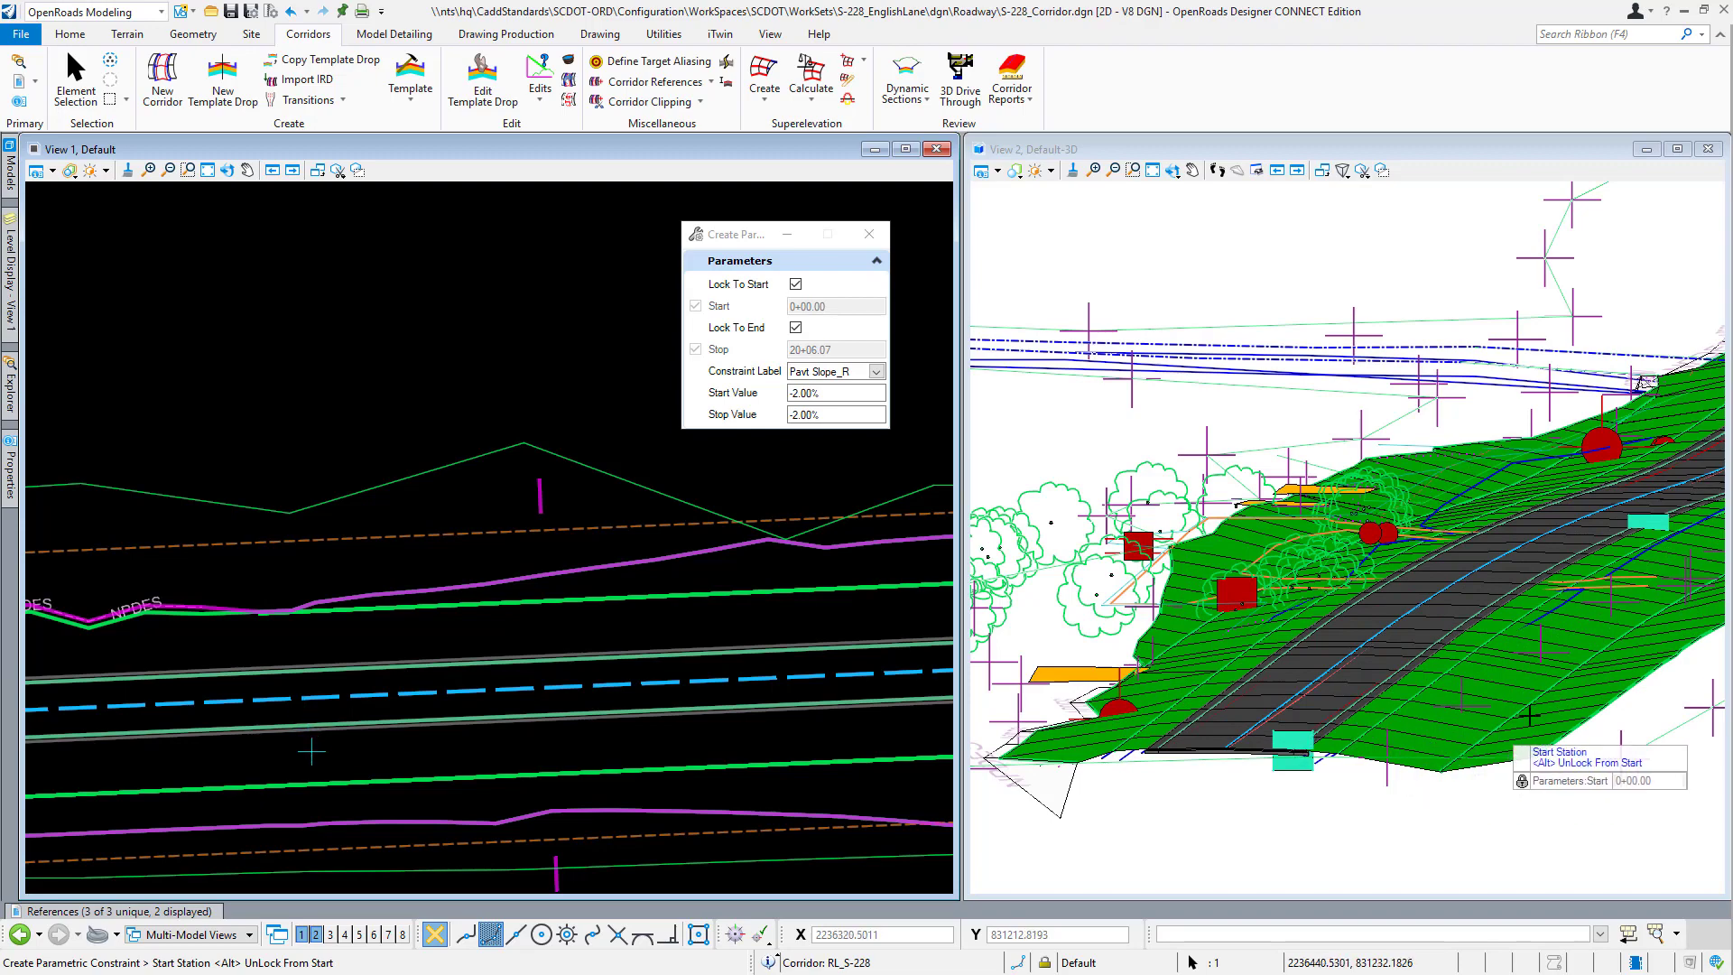
{"action": "scroll", "coordinate": [1481, 759], "scroll_direction": "up", "scroll_amount": 3}
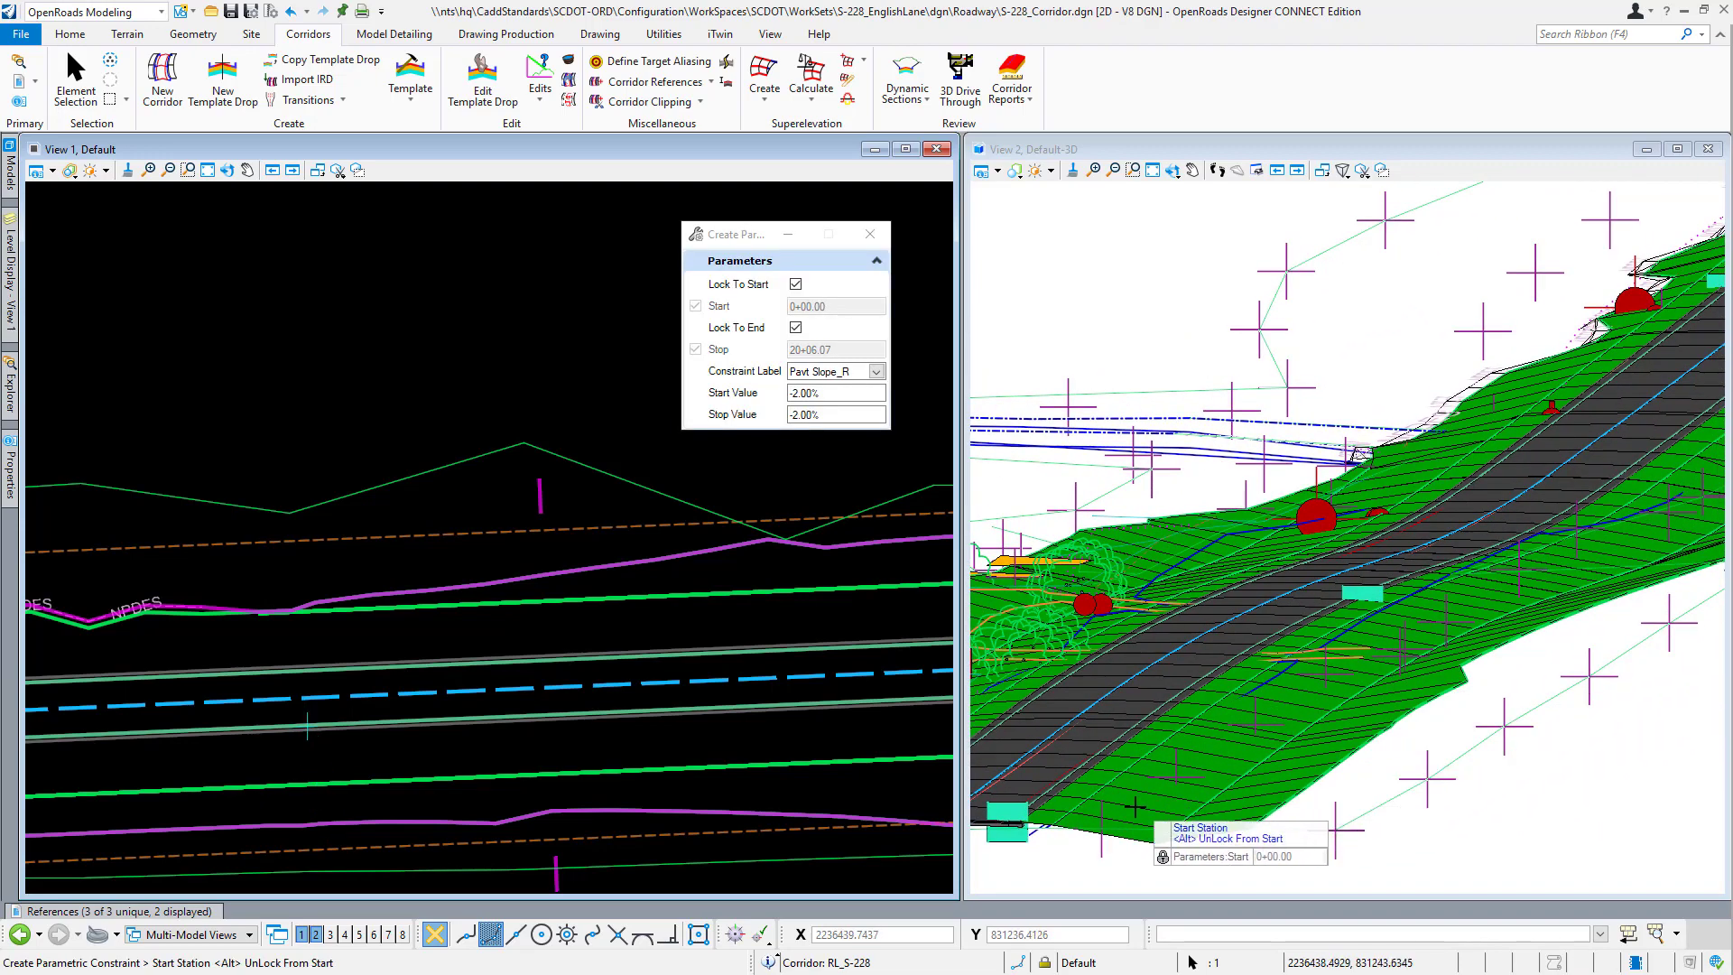
{"action": "middle_click_drag", "start_coordinate": [1430, 664], "coordinate": [1346, 606]}
{"action": "scroll", "coordinate": [670, 585], "scroll_direction": "down", "scroll_amount": 4}
{"action": "scroll", "coordinate": [650, 632], "scroll_direction": "up", "scroll_amount": 2}
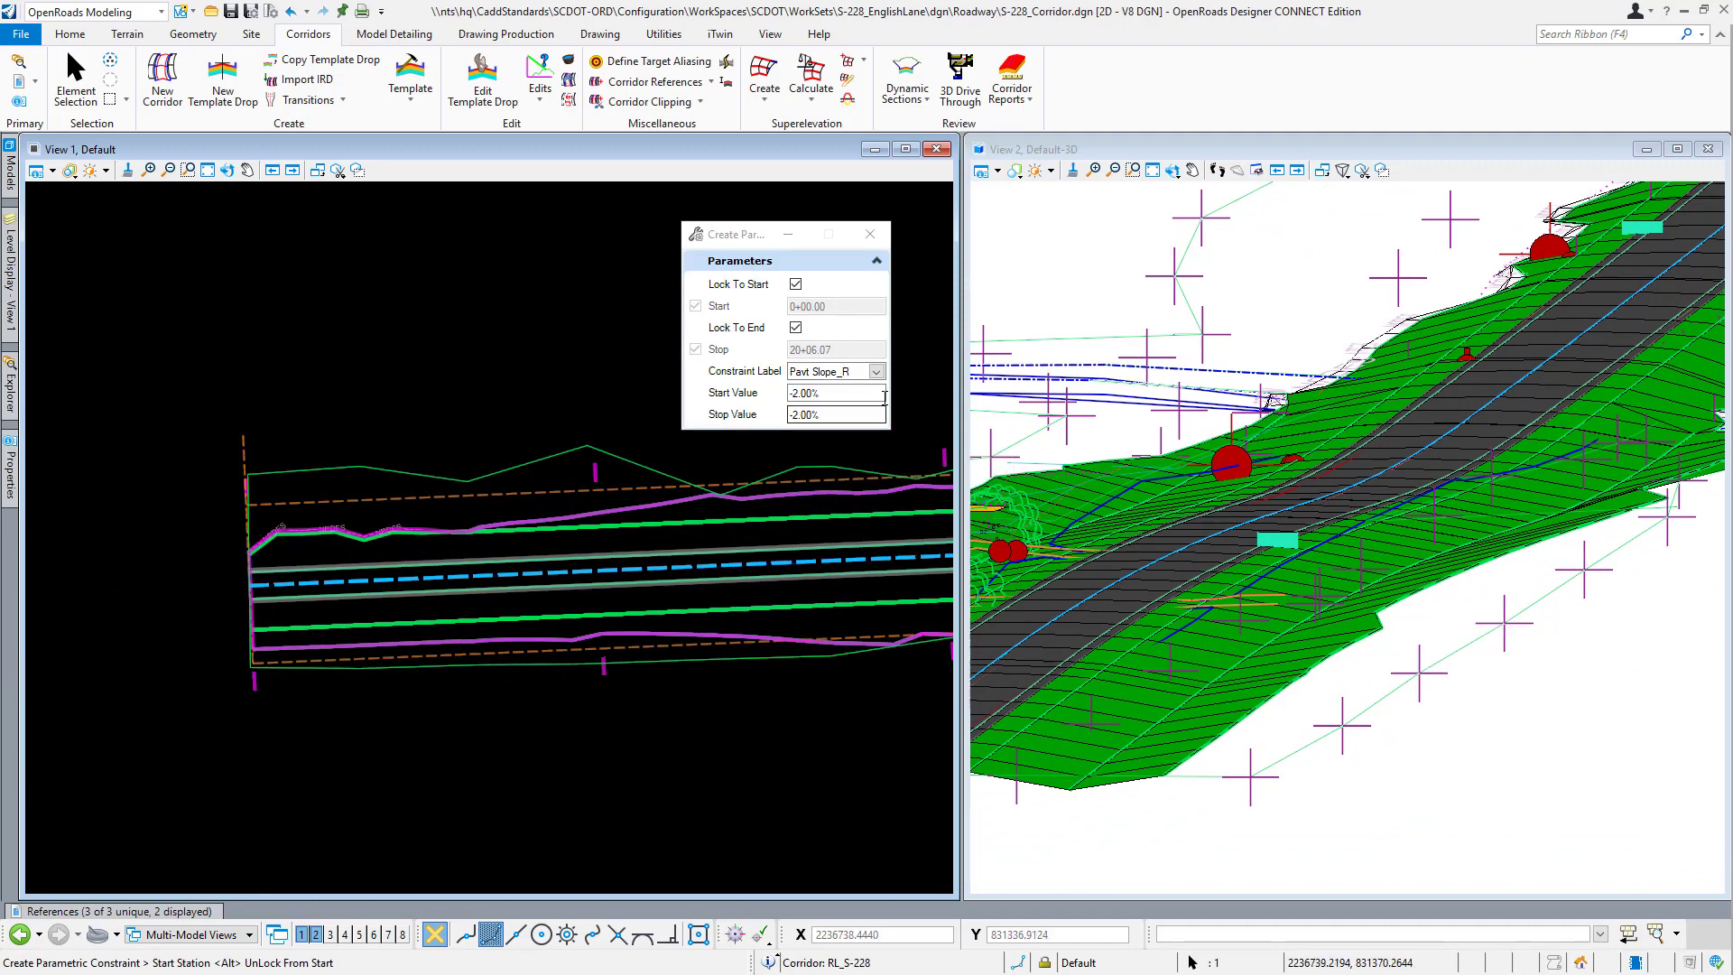
{"action": "left_click", "coordinate": [877, 372]}
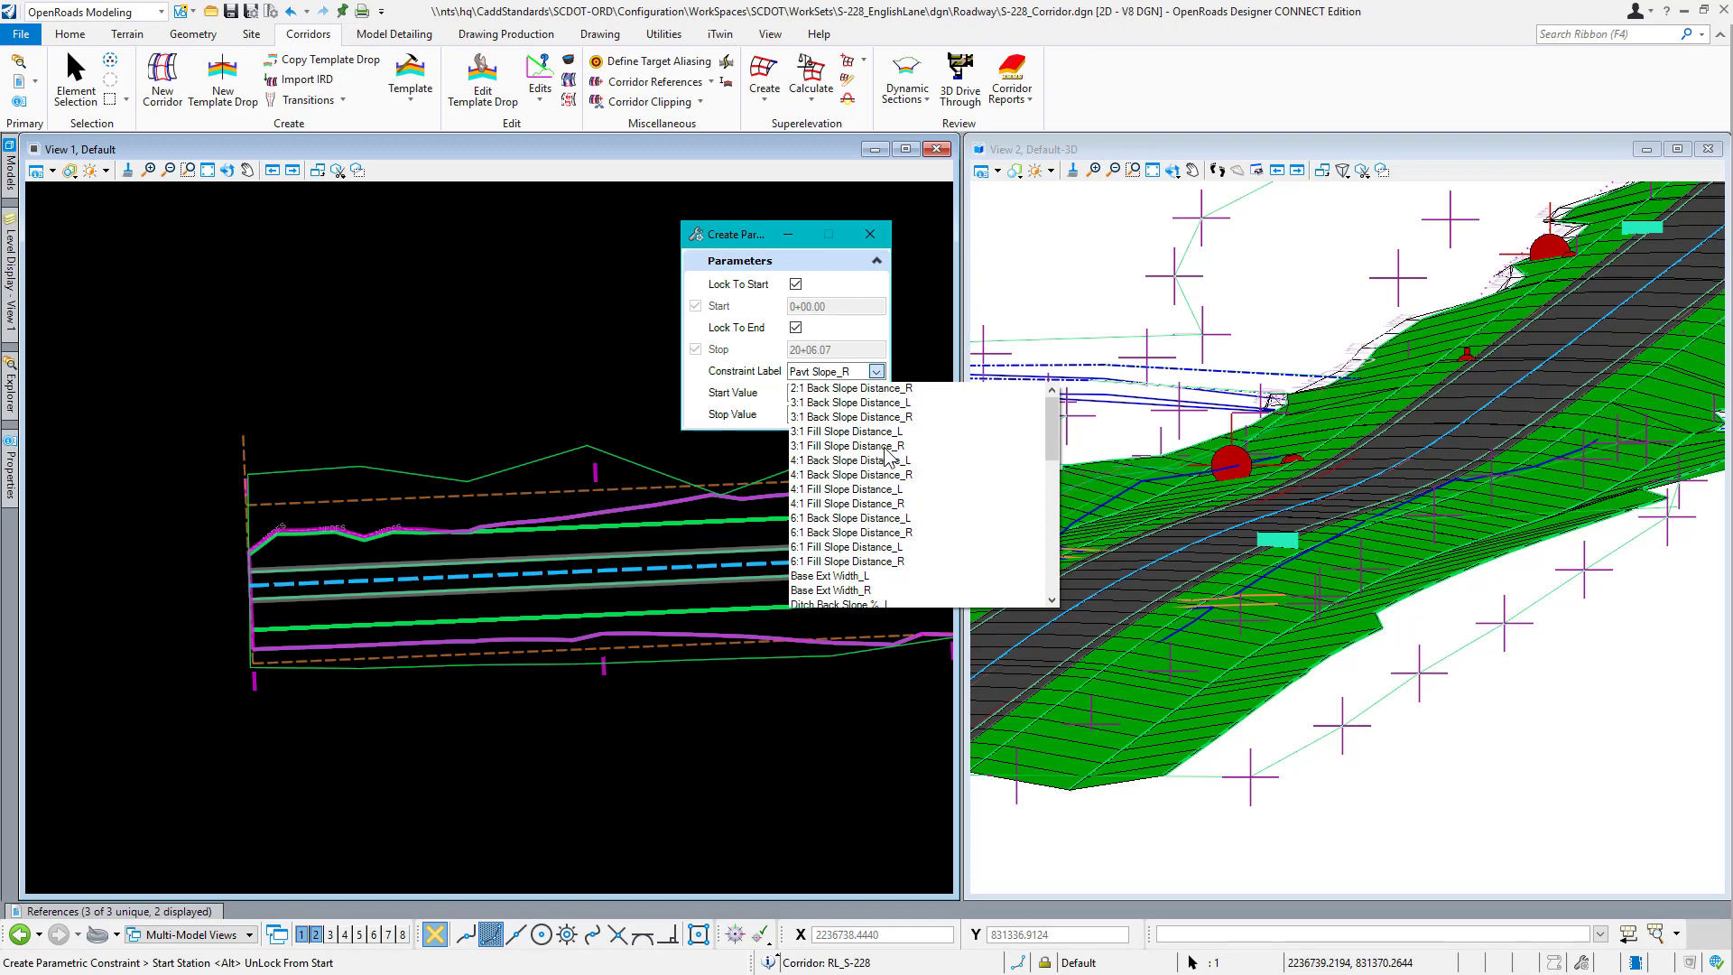
{"action": "left_click_drag", "start_coordinate": [1048, 420], "coordinate": [1051, 451]}
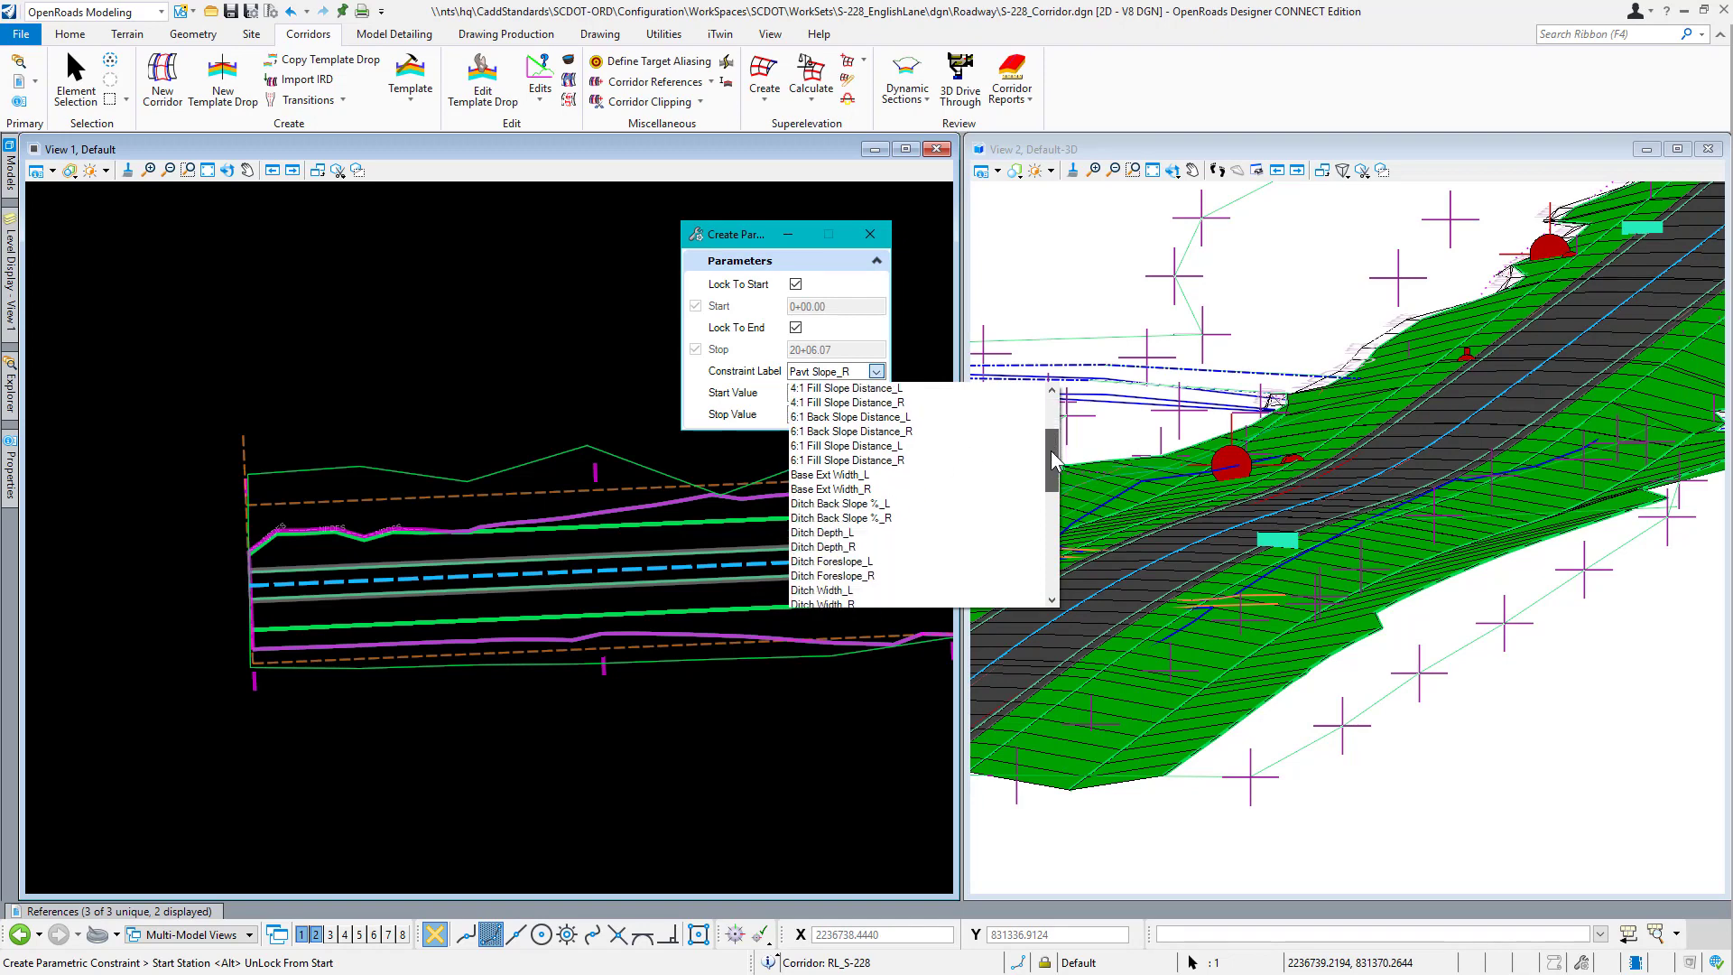
{"action": "left_click", "coordinate": [821, 545]}
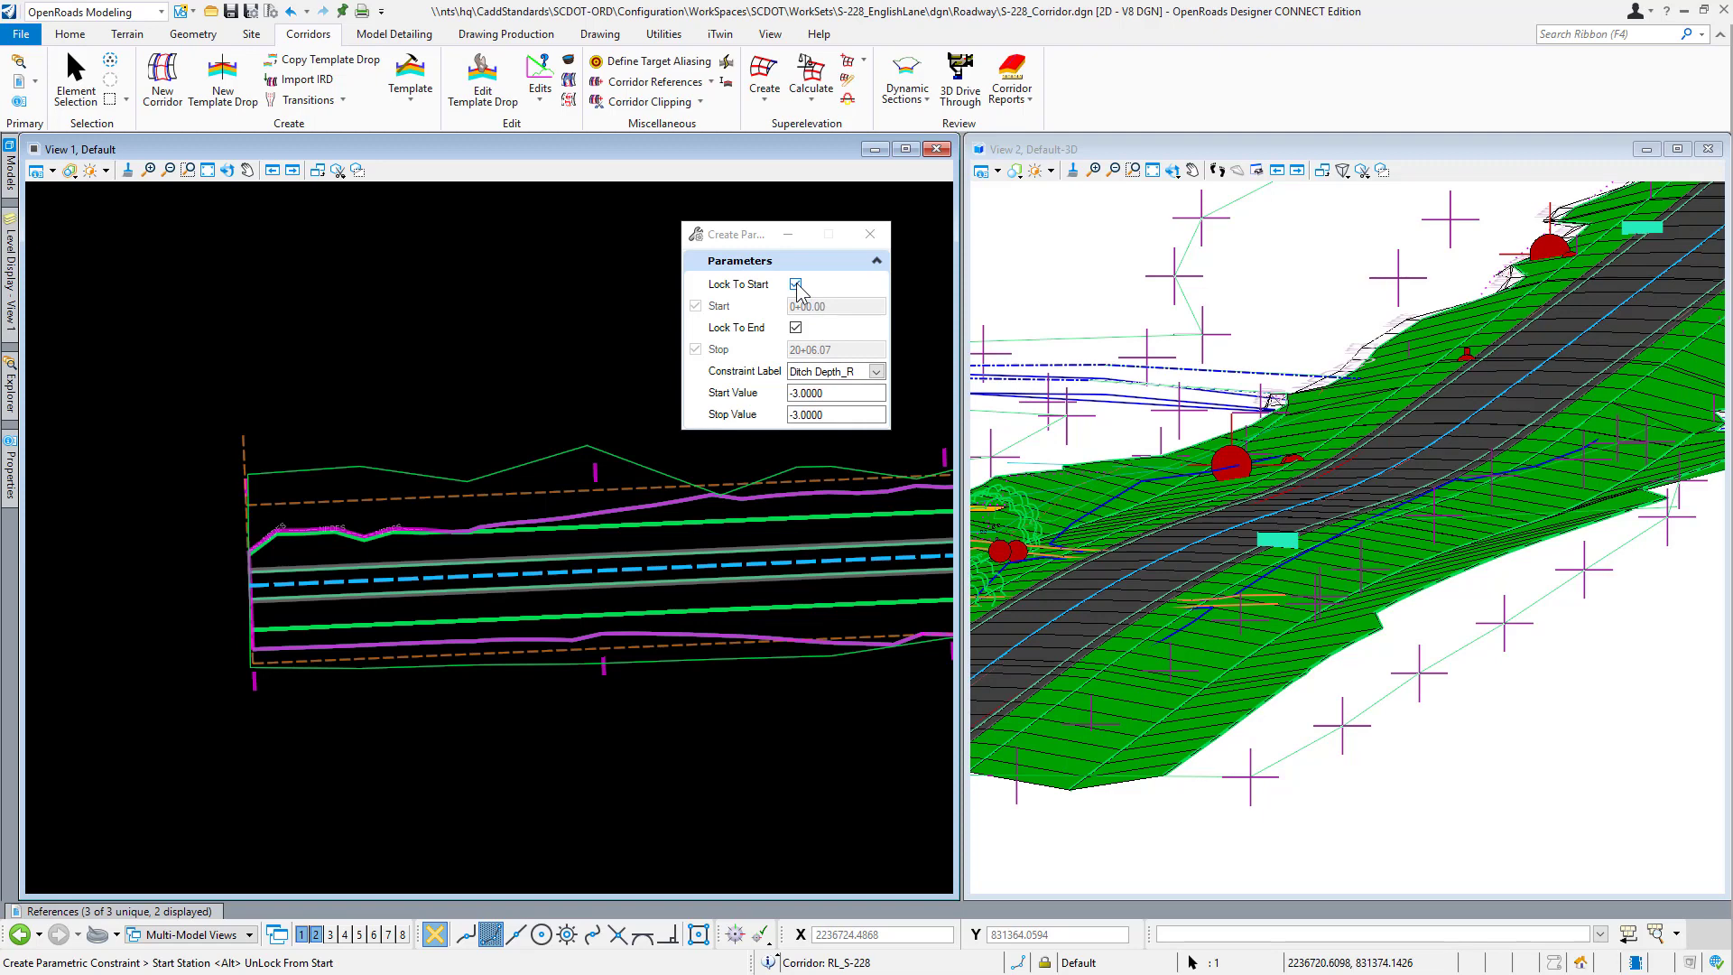
Keep the constraint locked to the corridor start, release its end lock, and set the stop station to 2+50.
{"action": "left_click", "coordinate": [795, 327]}
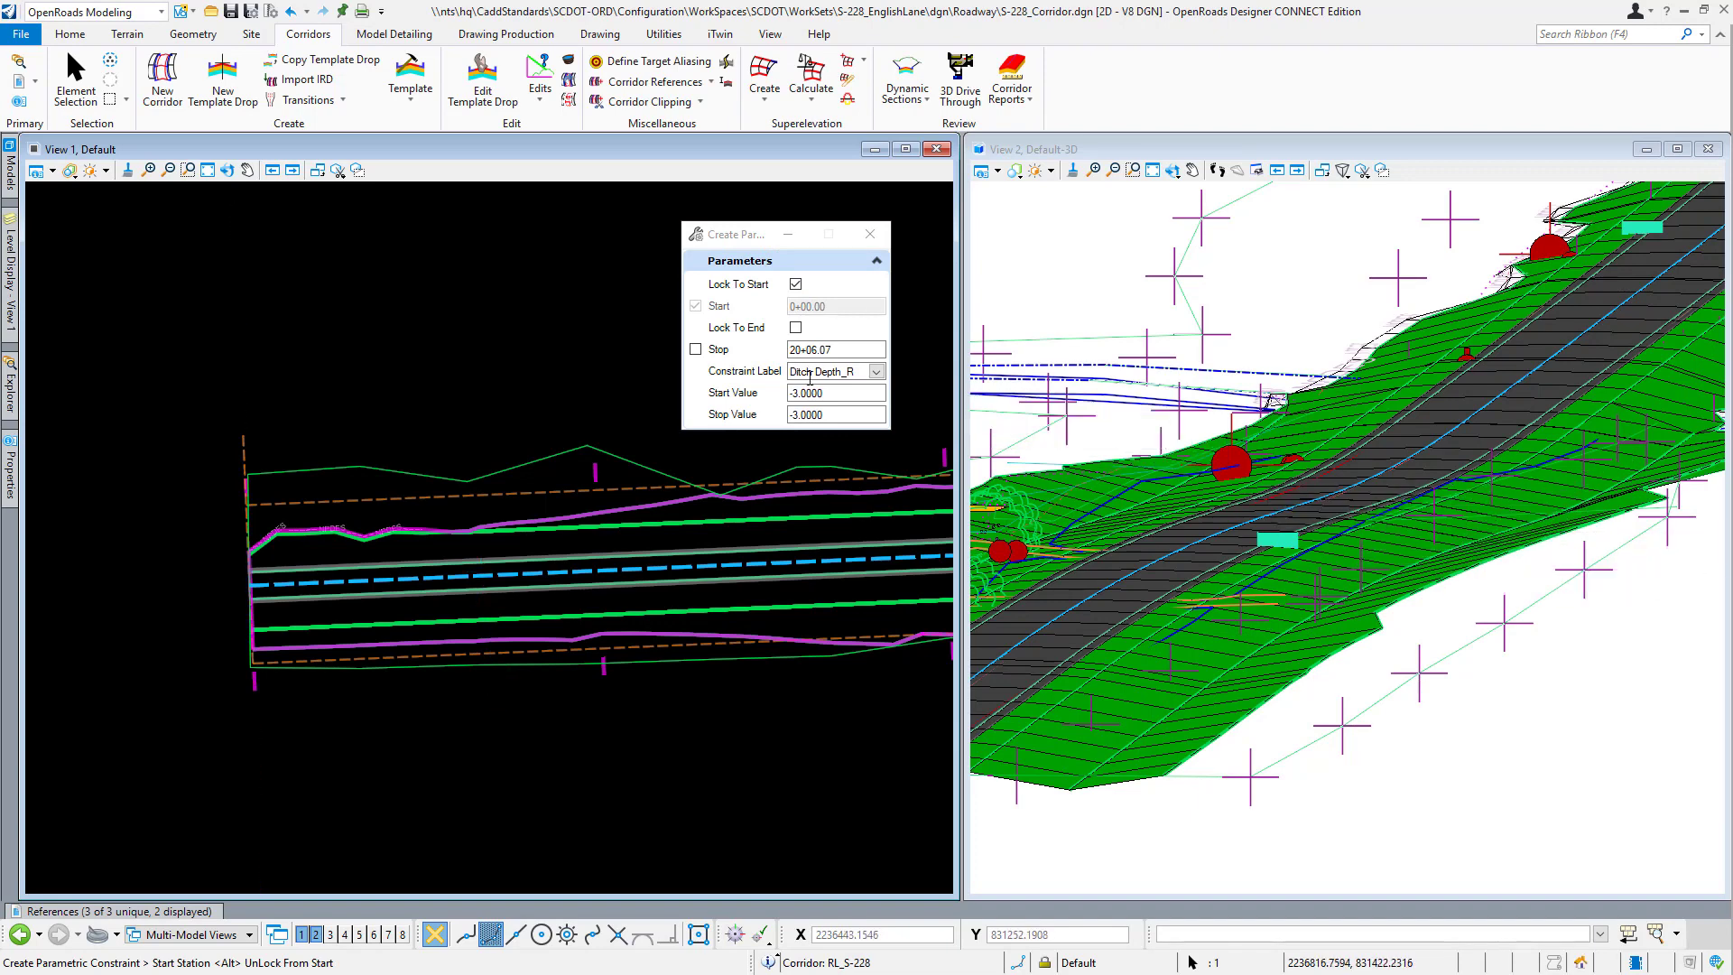
{"action": "left_click", "coordinate": [326, 319]}
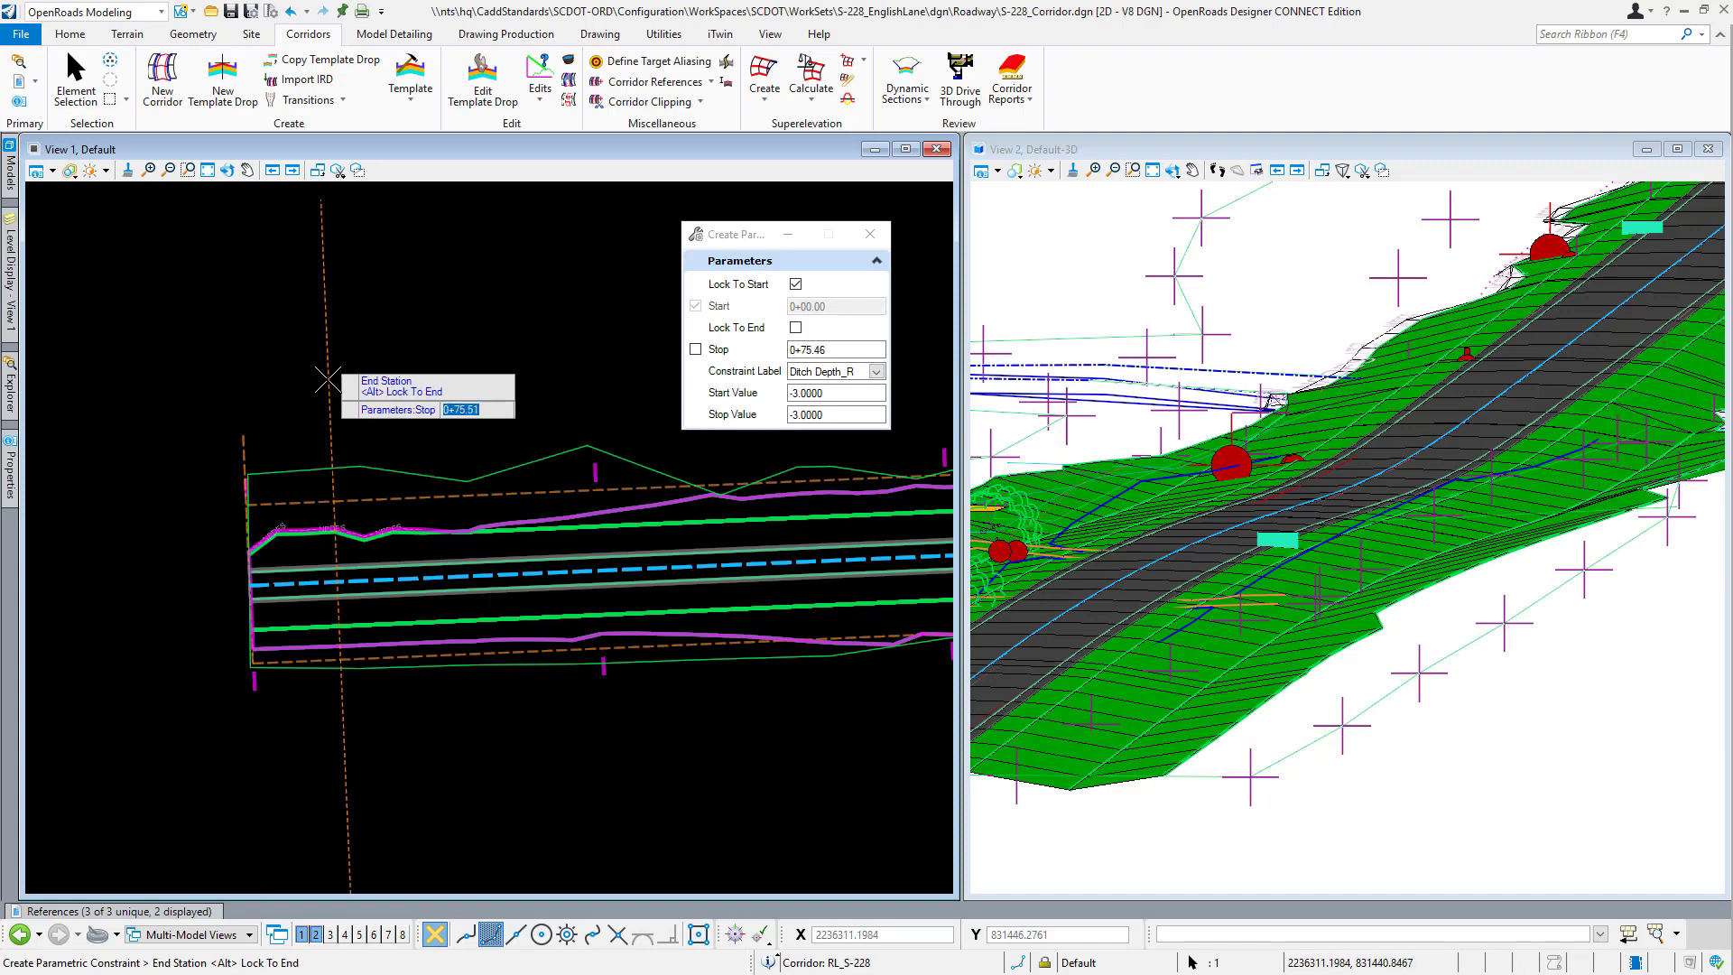
{"action": "scroll", "coordinate": [505, 398], "scroll_direction": "down", "scroll_amount": 1}
{"action": "middle_click_drag", "start_coordinate": [545, 383], "coordinate": [348, 403]}
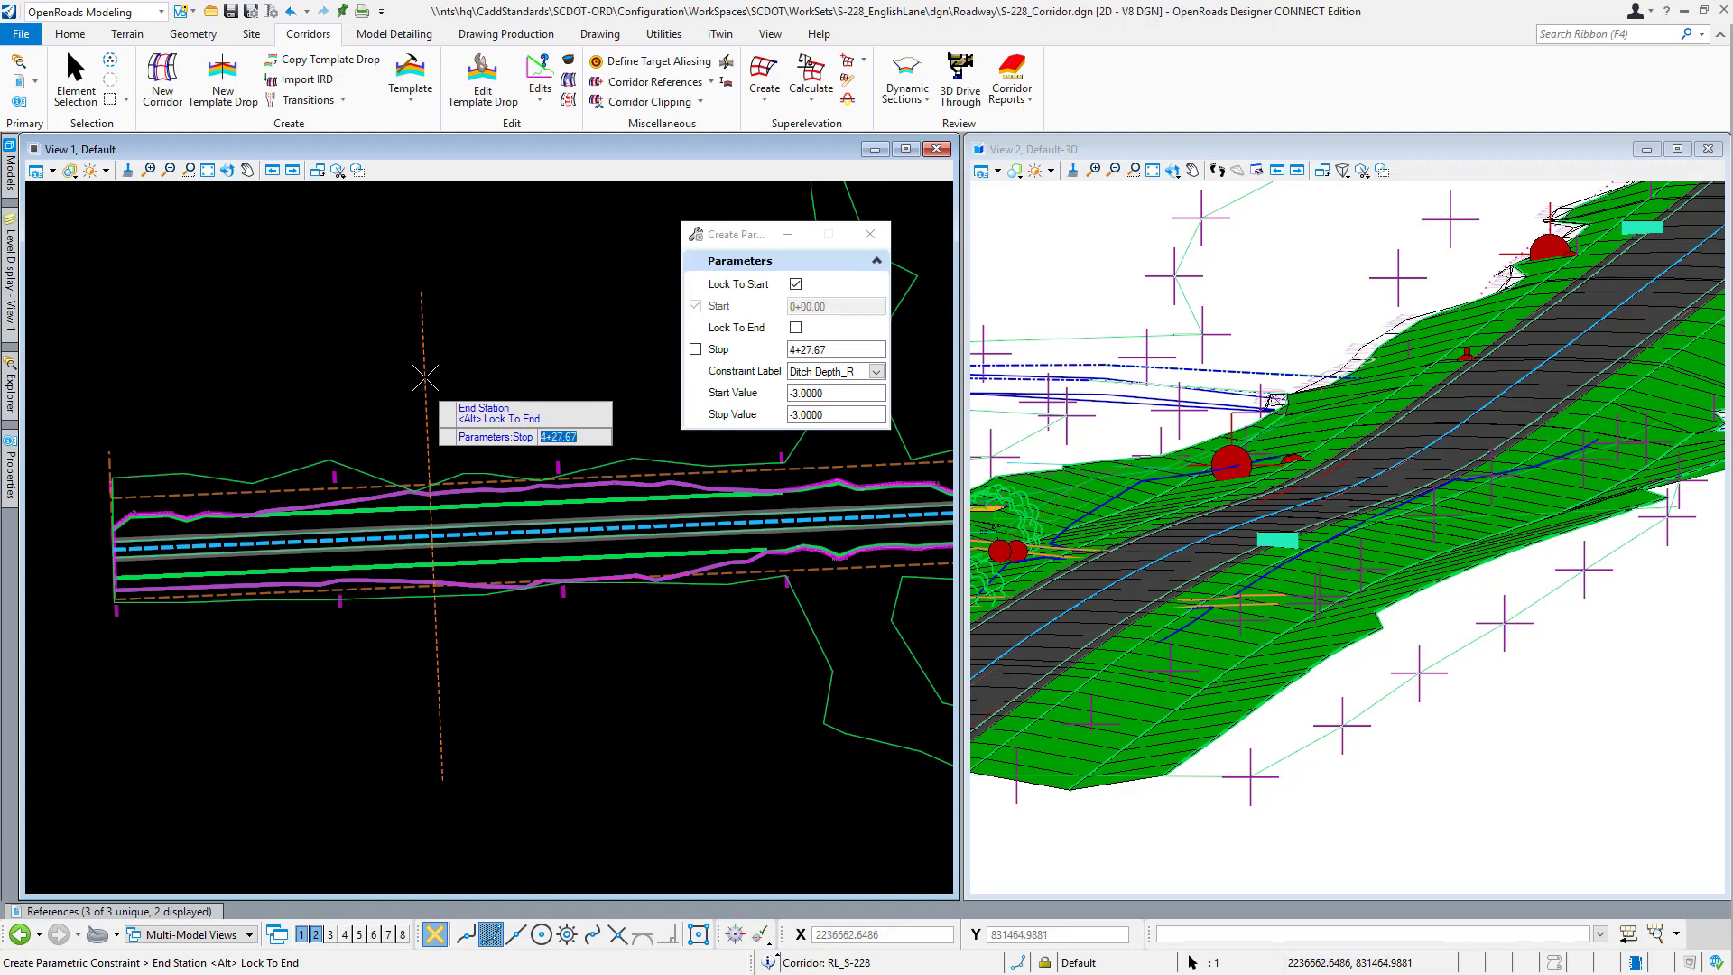
{"action": "type", "text": "250"}
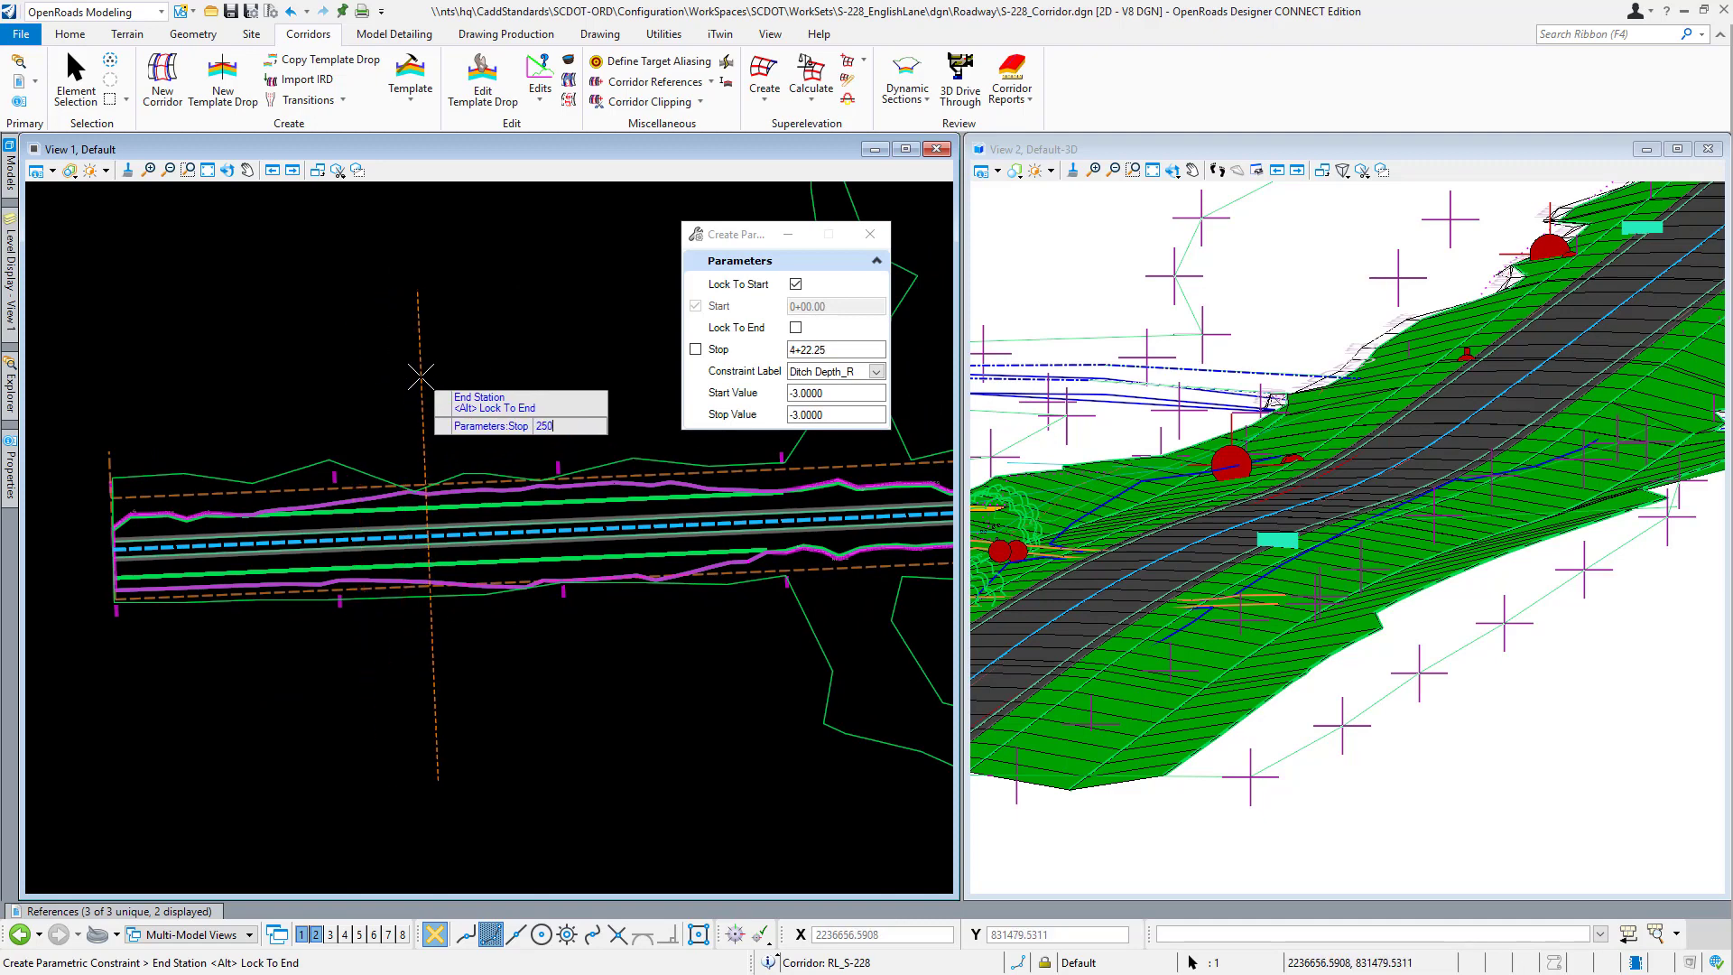
{"action": "key", "text": "Return"}
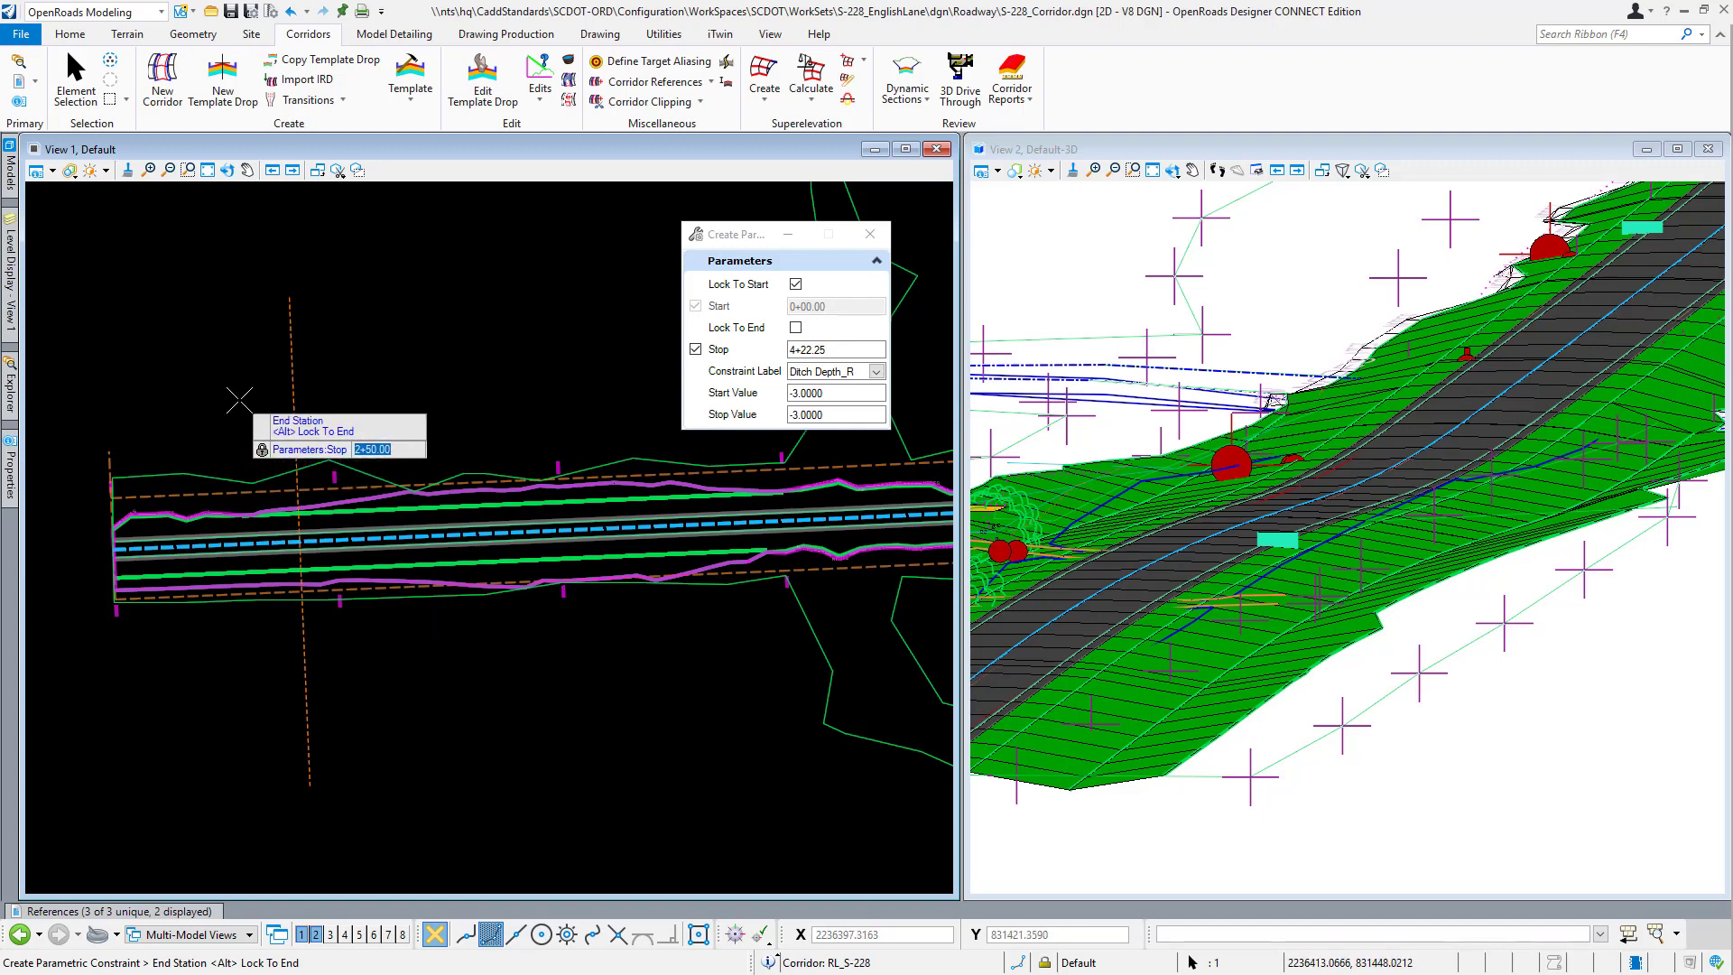
{"action": "left_click", "coordinate": [379, 333]}
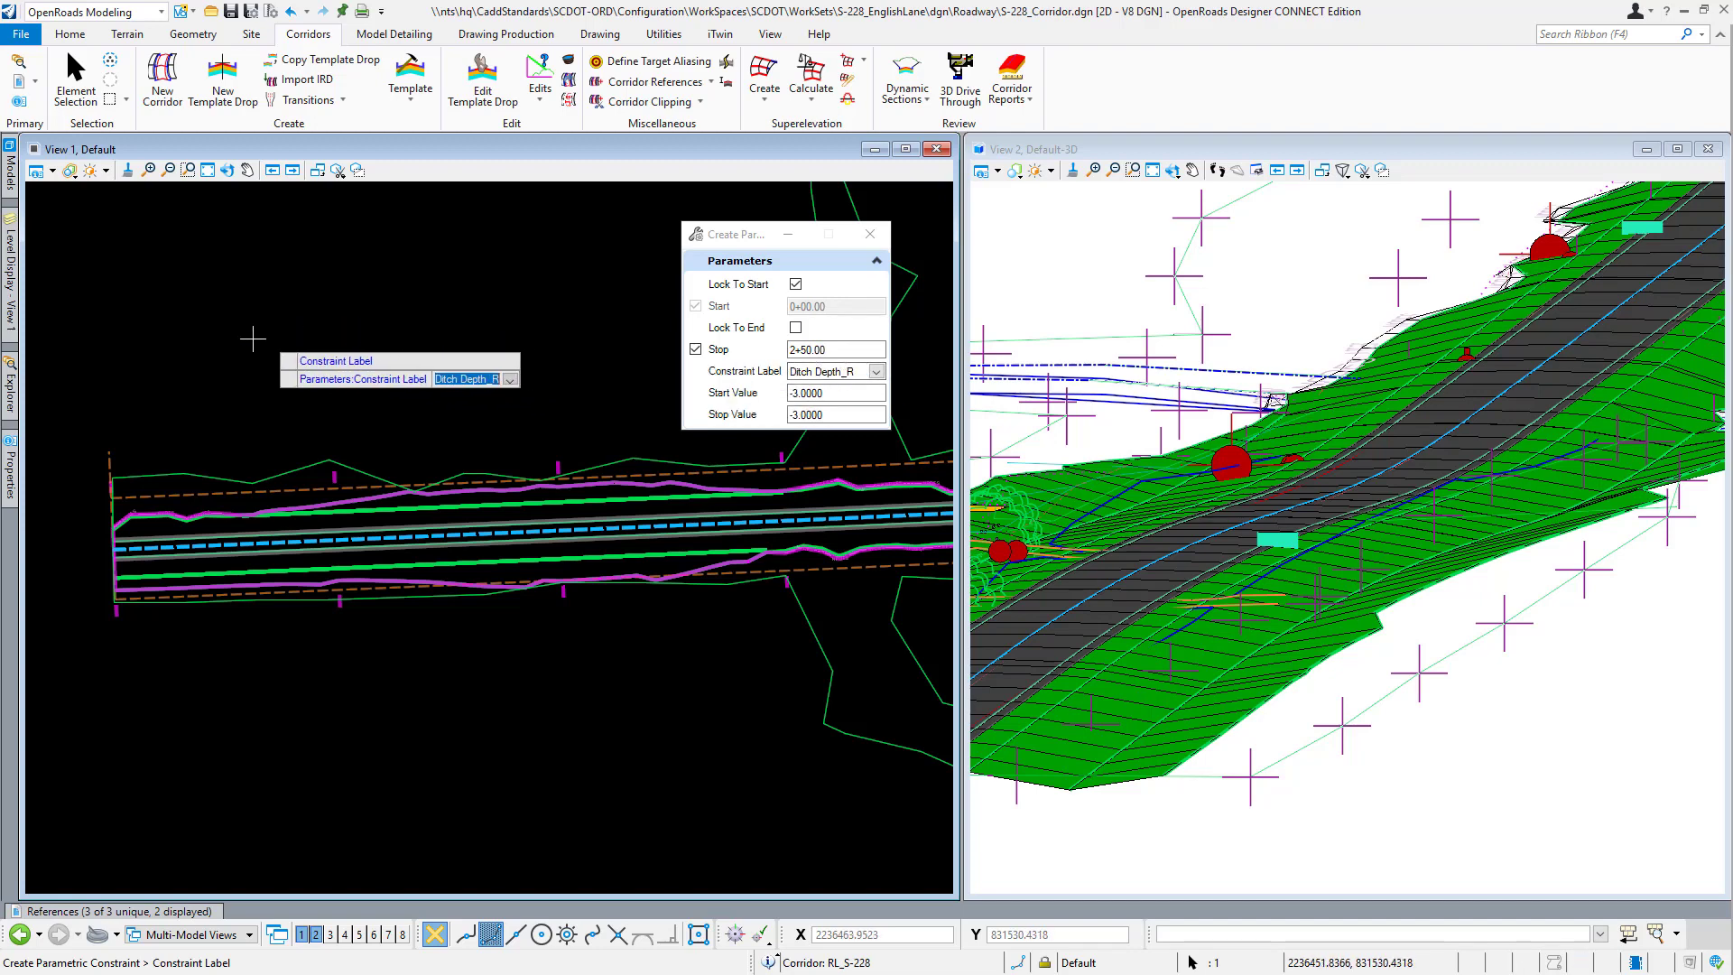
Complete the Ditch Depth_R constraint with a start value of -1 and a stop value of -3, and exit the command.
{"action": "left_click", "coordinate": [225, 339]}
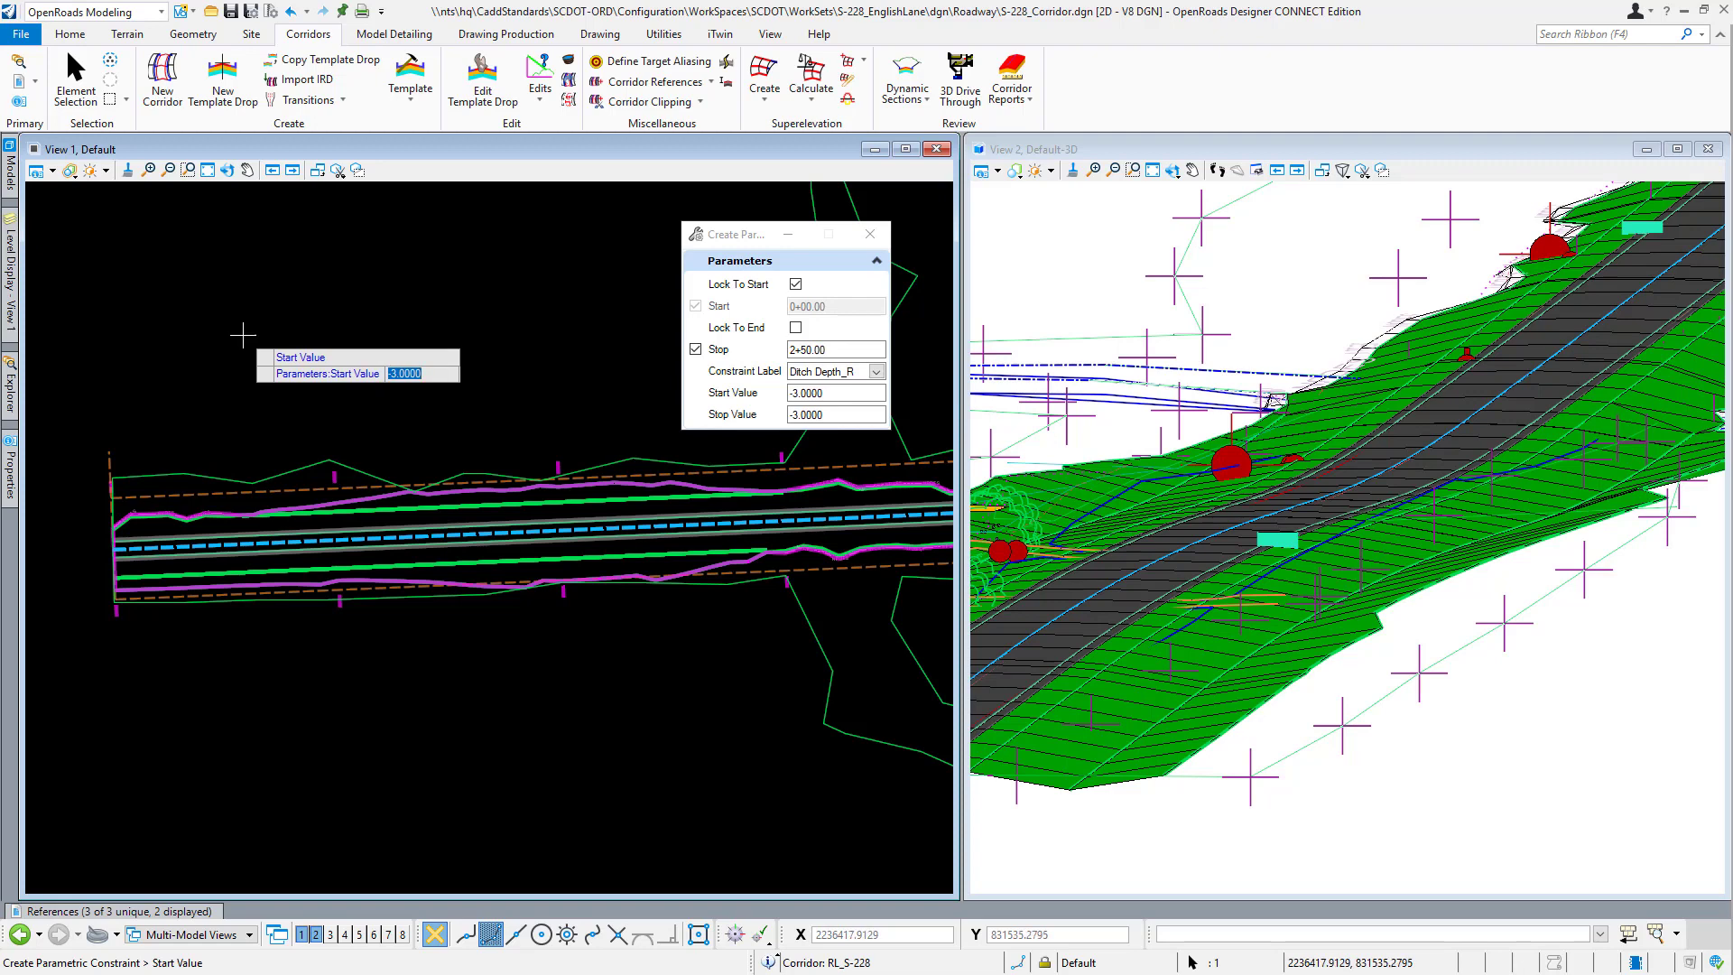
{"action": "type", "text": "-1"}
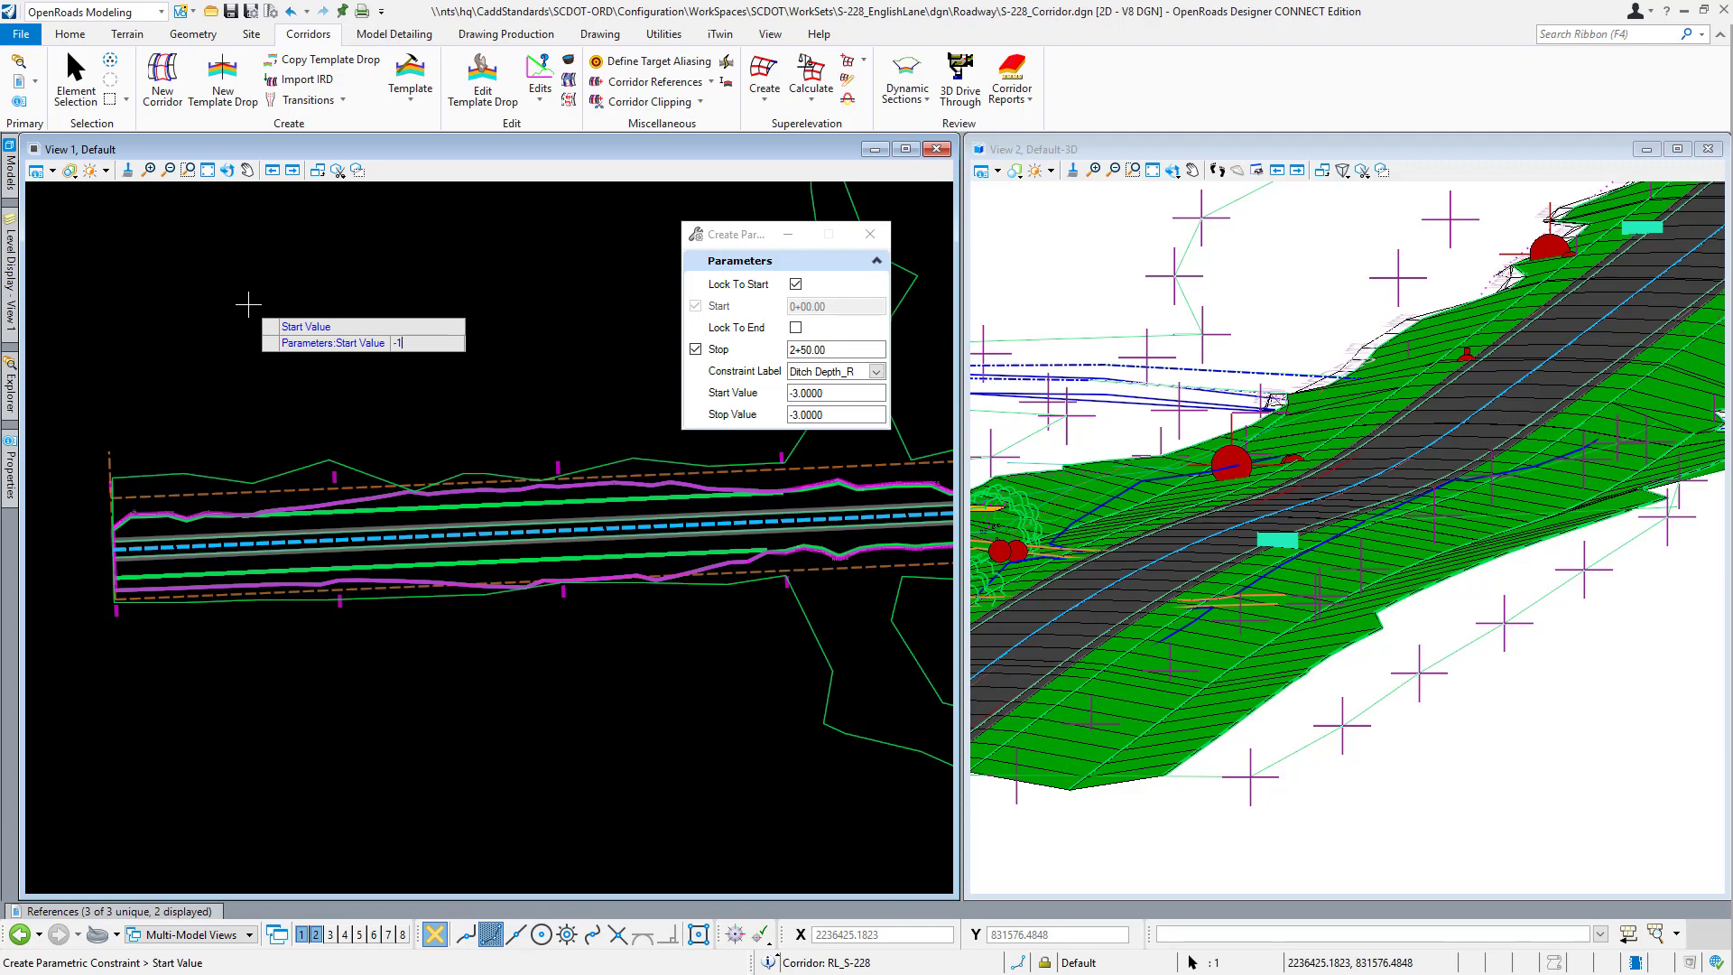
{"action": "key", "text": "Return"}
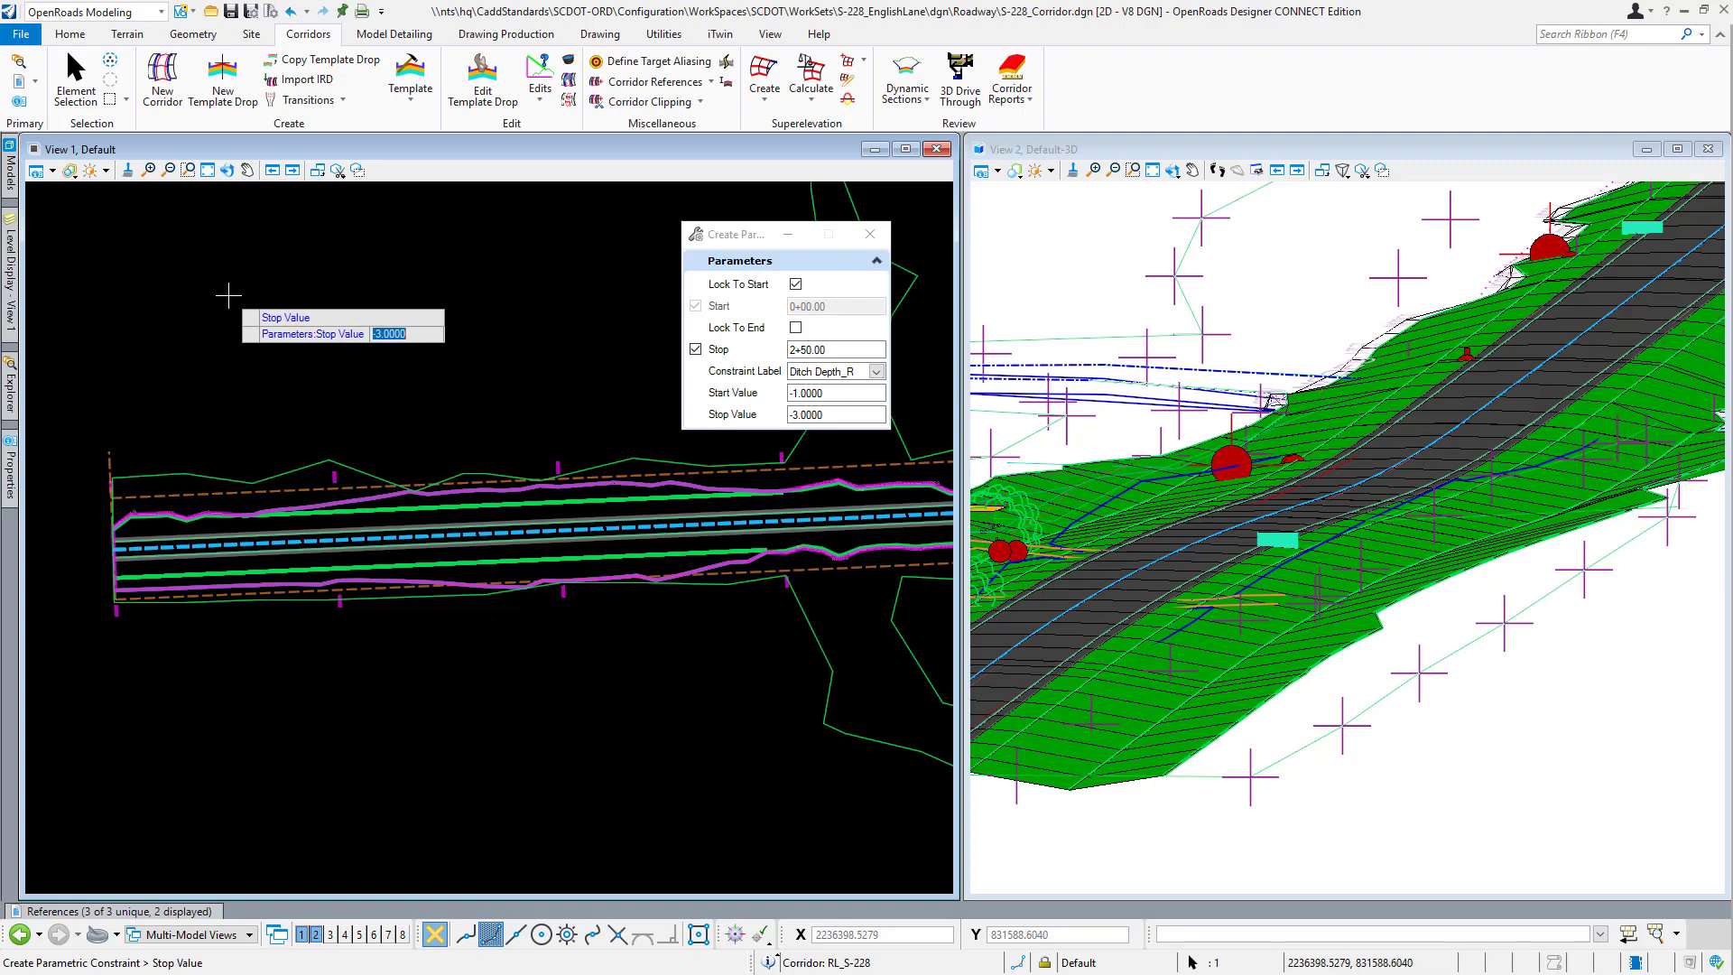
{"action": "left_click", "coordinate": [228, 295]}
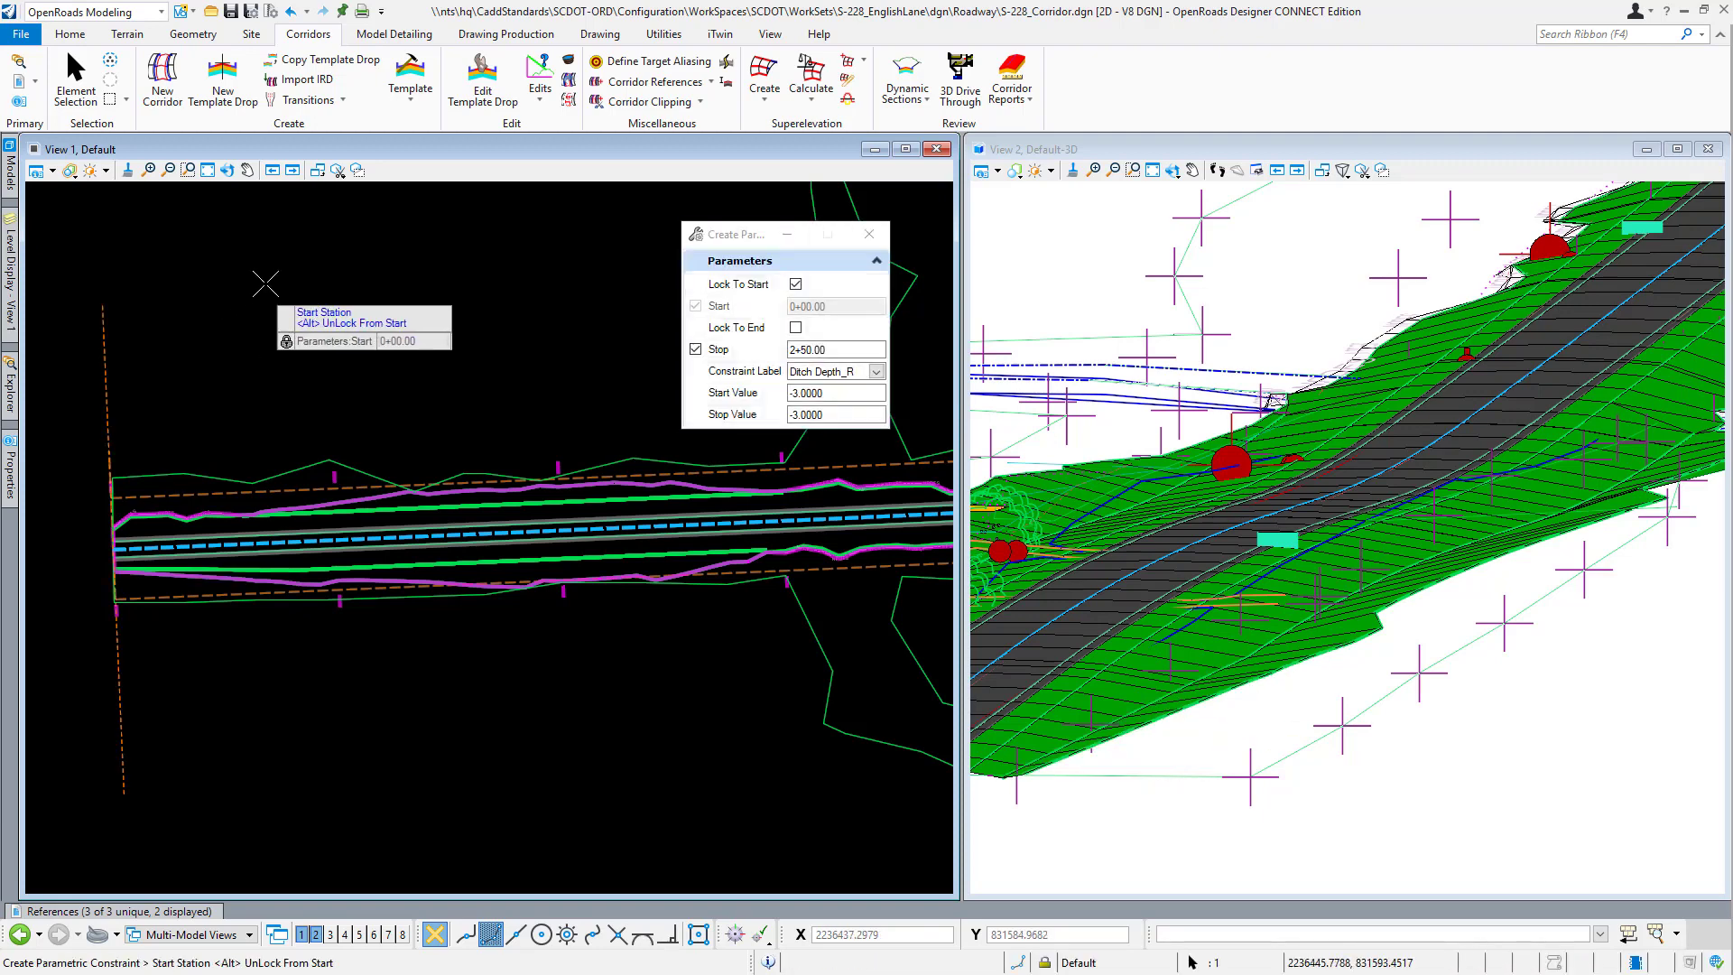
{"action": "right_click", "coordinate": [397, 363]}
Rotate the 3D view dynamically to examine the right-side ditch at the start of the corridor from several angles.
{"action": "middle_click_drag", "start_coordinate": [1255, 730], "coordinate": [1439, 694]}
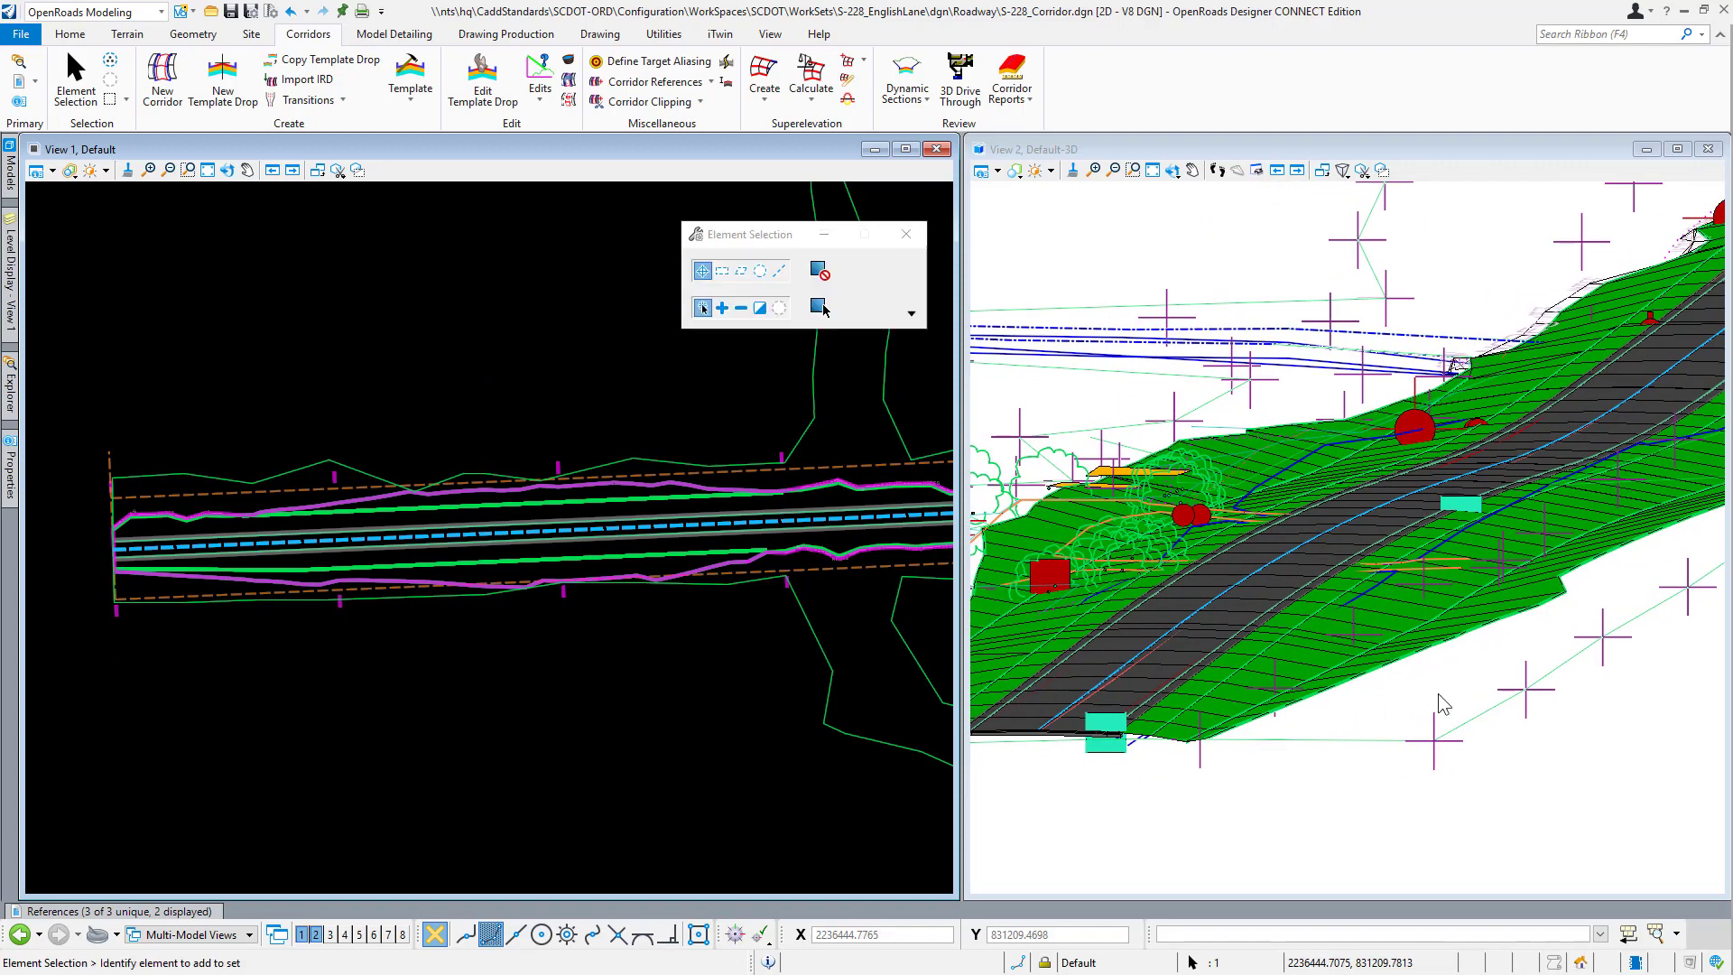
{"action": "middle_click_drag", "start_coordinate": [1122, 768], "coordinate": [1343, 801]}
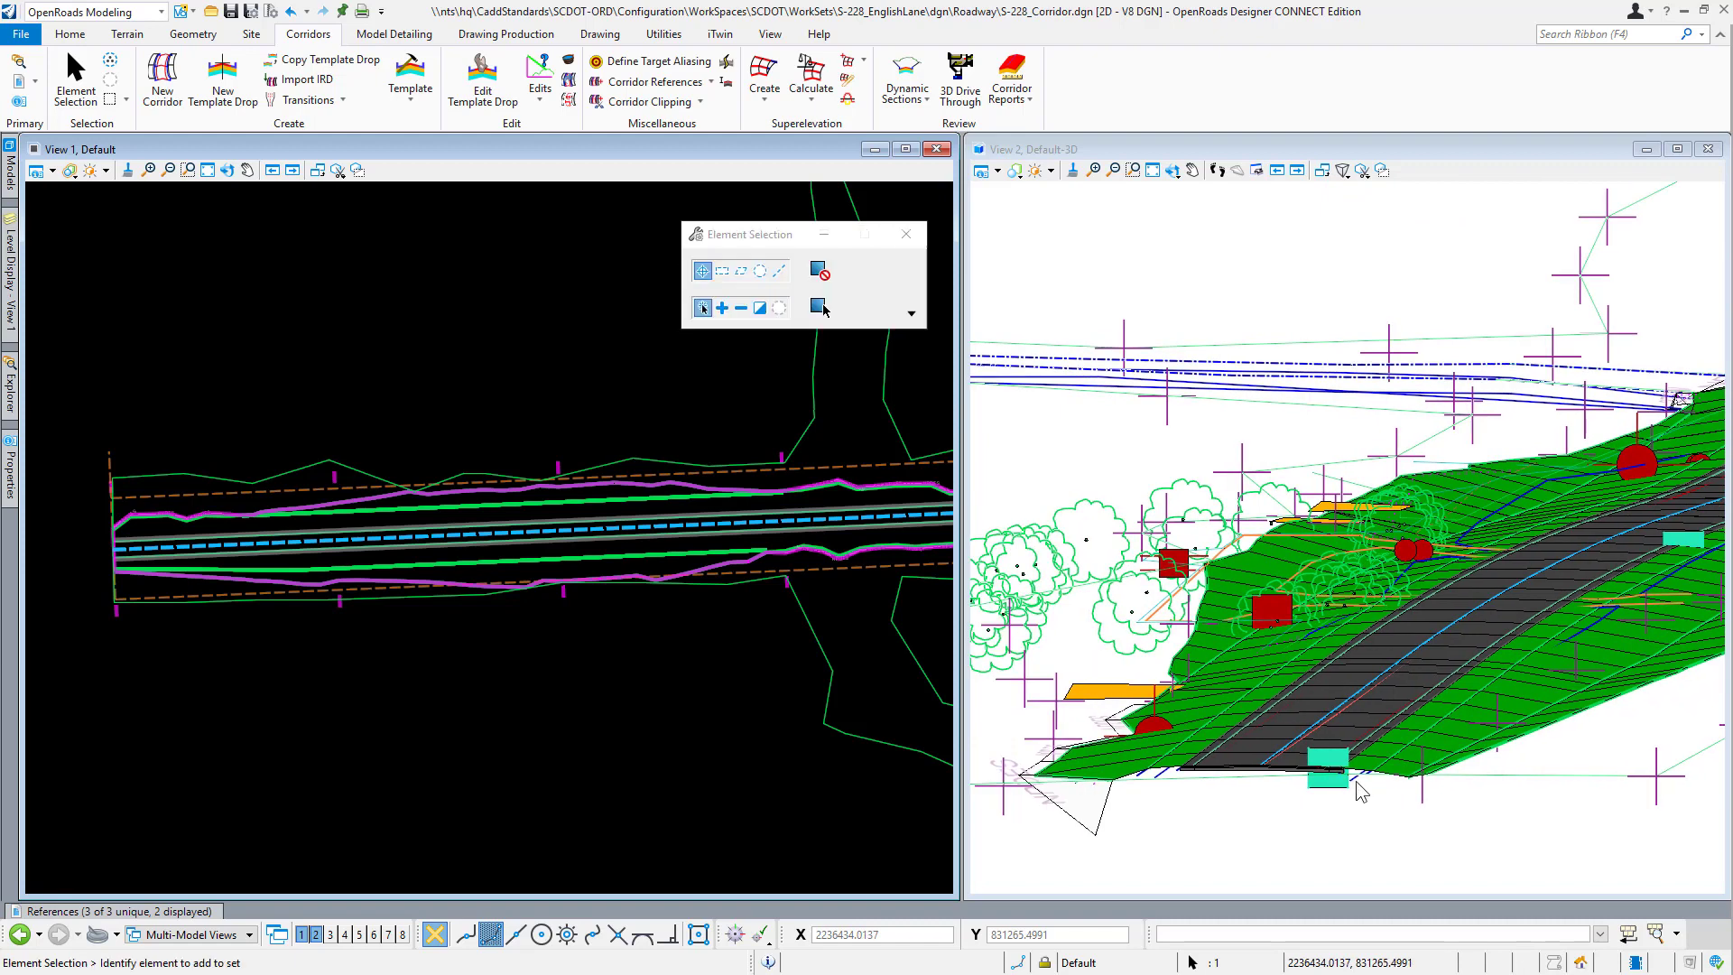
{"action": "left_click", "coordinate": [1173, 171]}
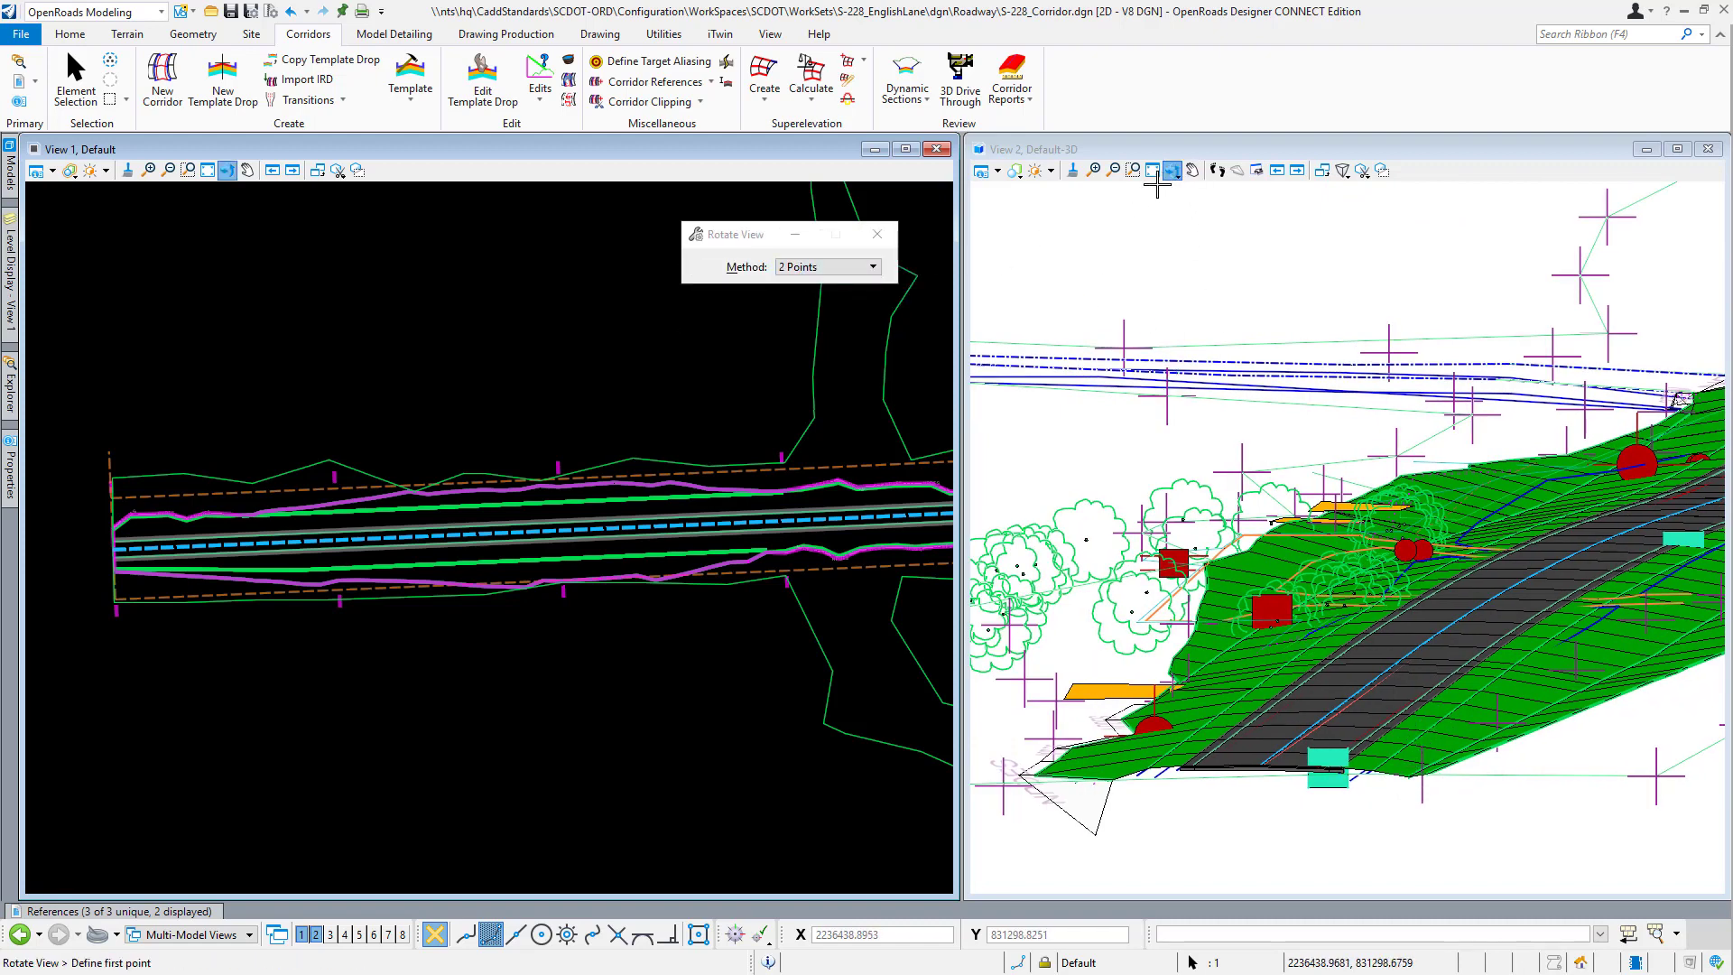
{"action": "left_click", "coordinate": [874, 267]}
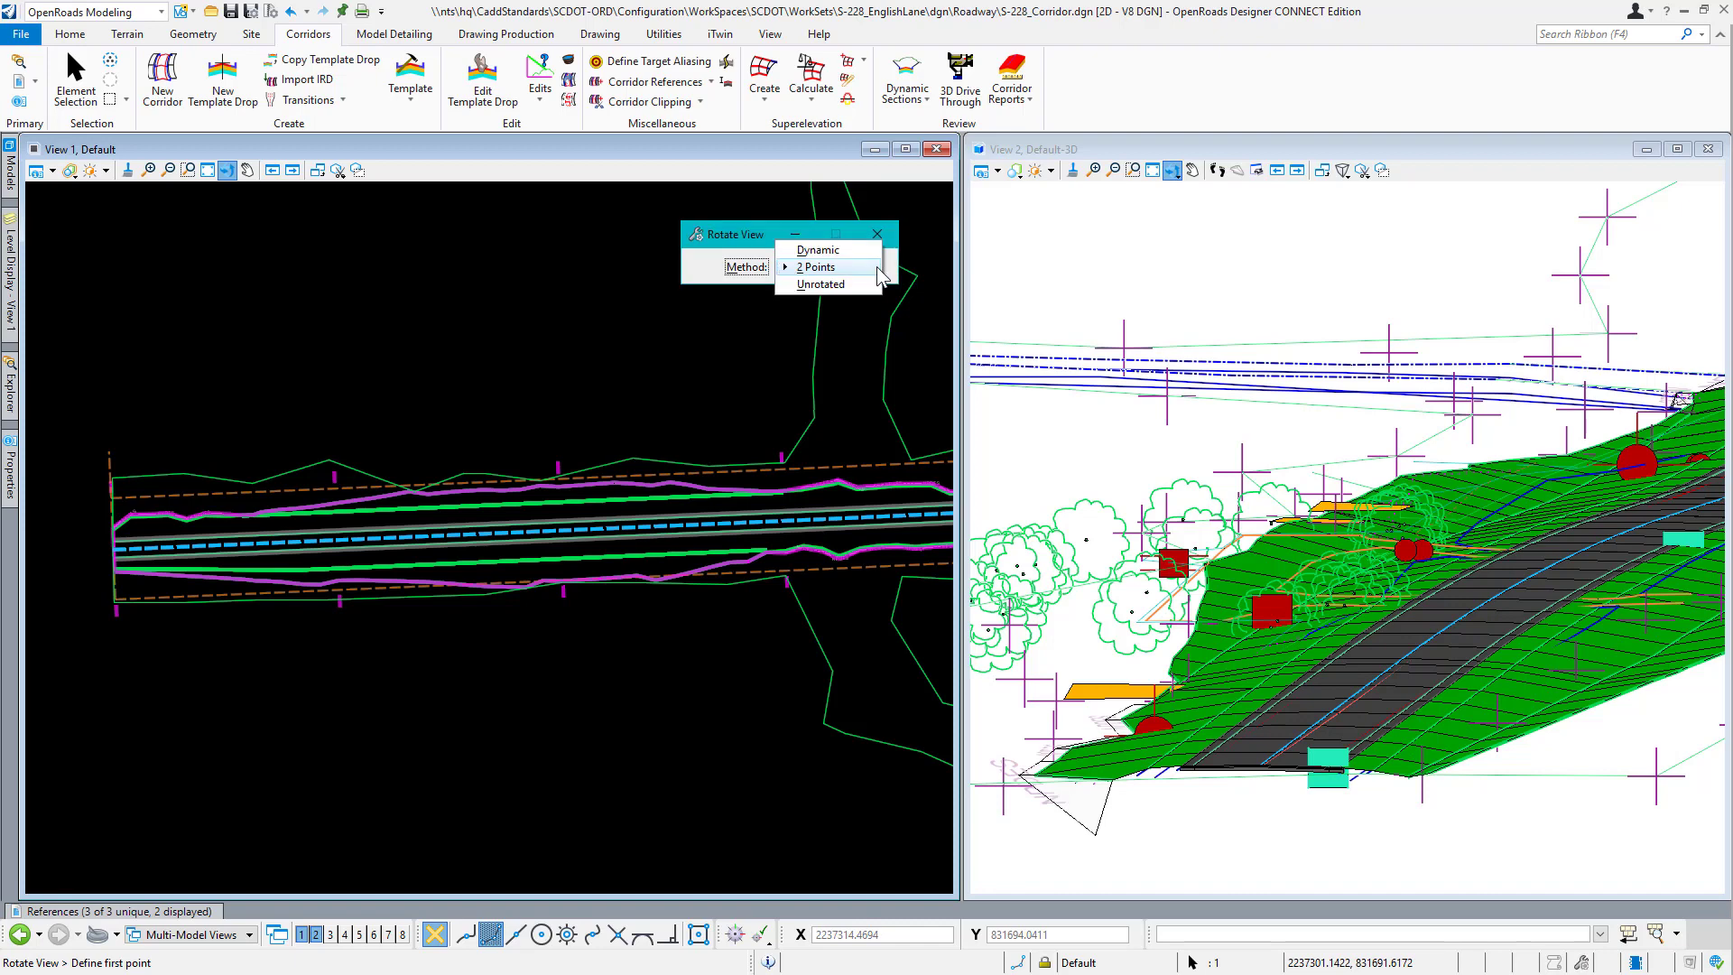
{"action": "left_click", "coordinate": [818, 250]}
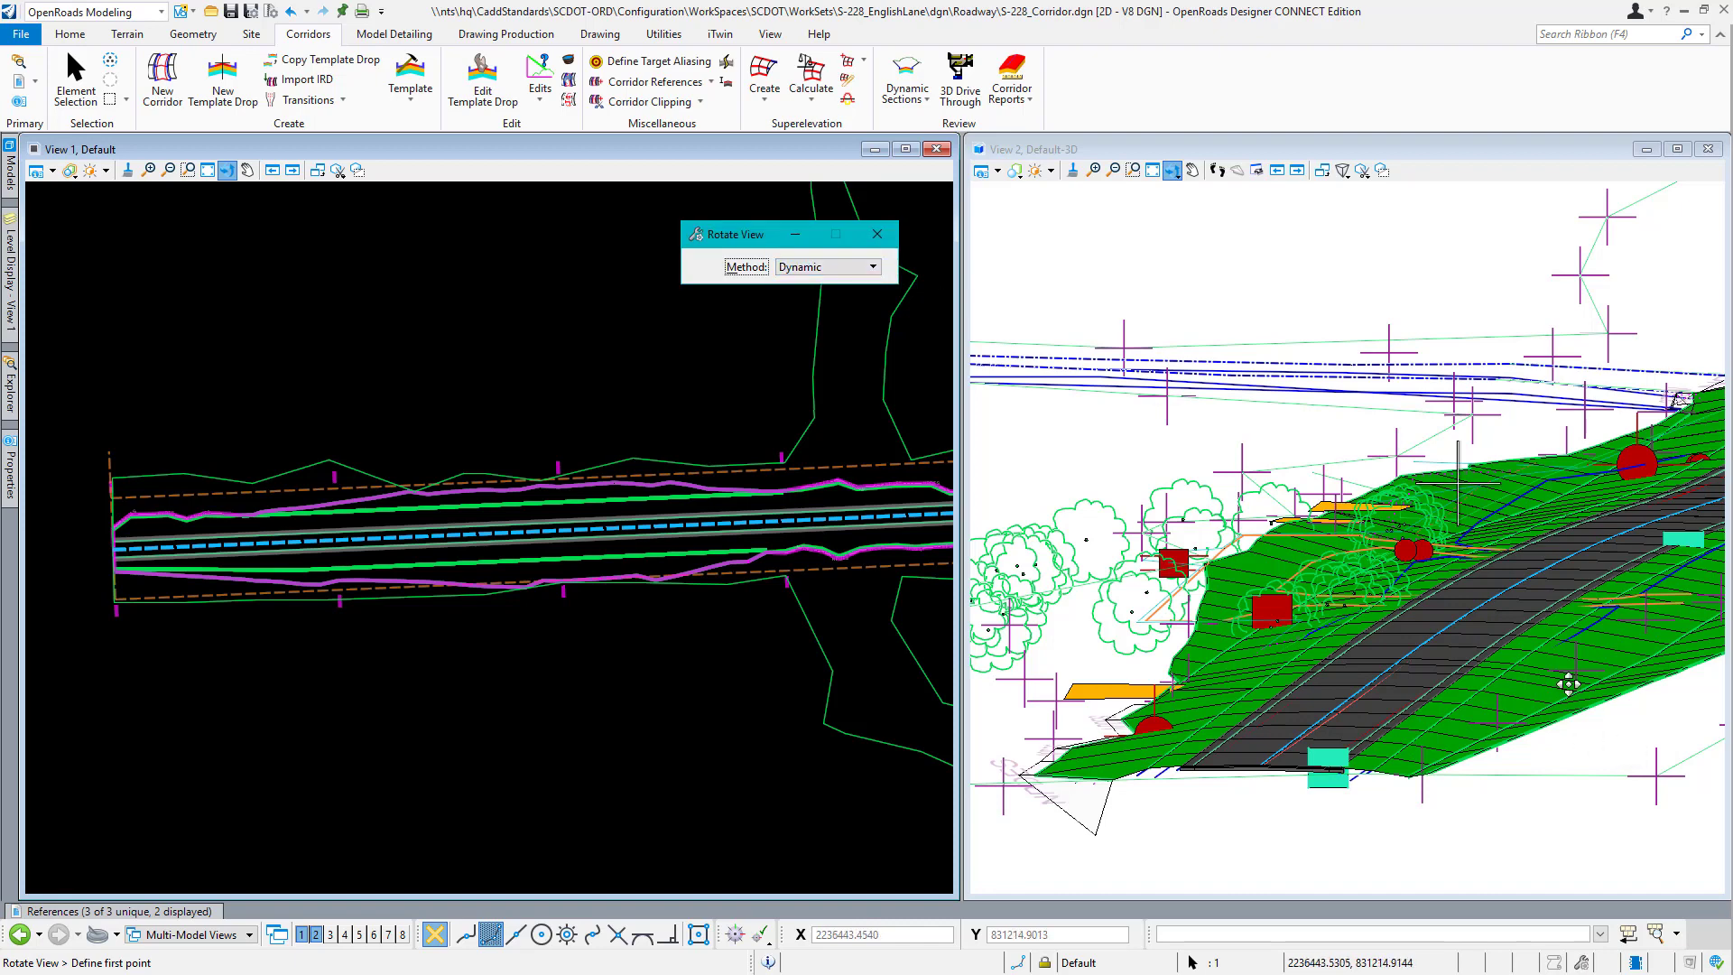
{"action": "left_click", "coordinate": [1413, 723]}
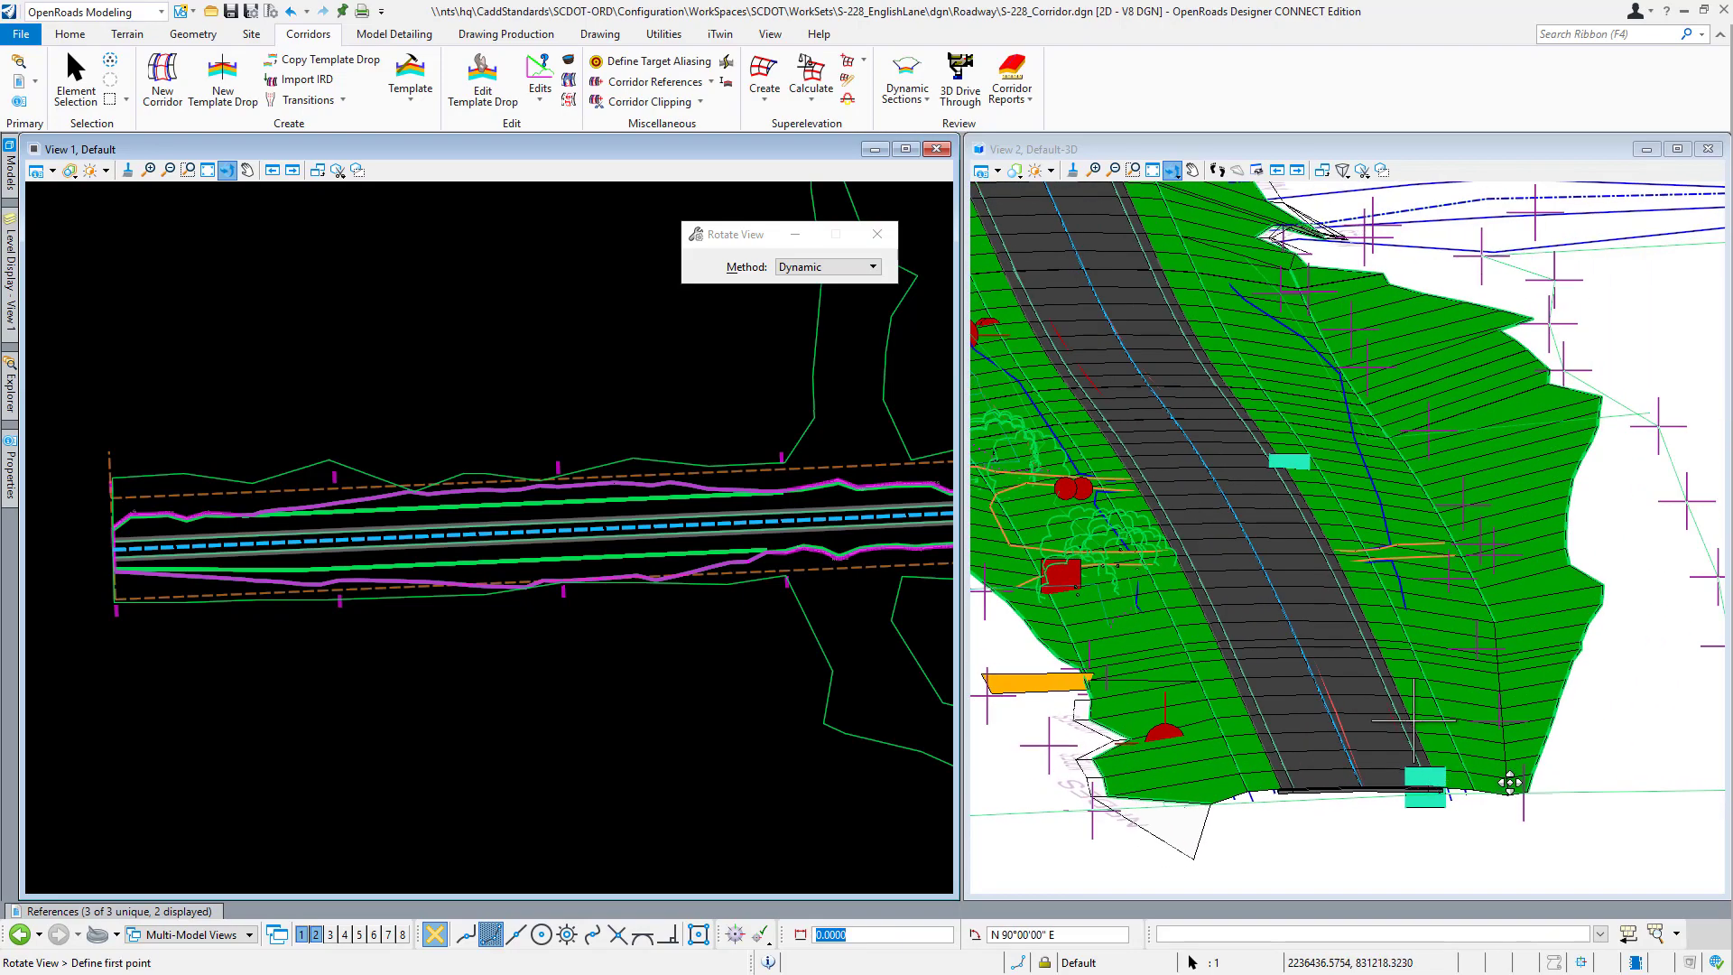
{"action": "scroll", "coordinate": [1529, 794], "scroll_direction": "up", "scroll_amount": 4}
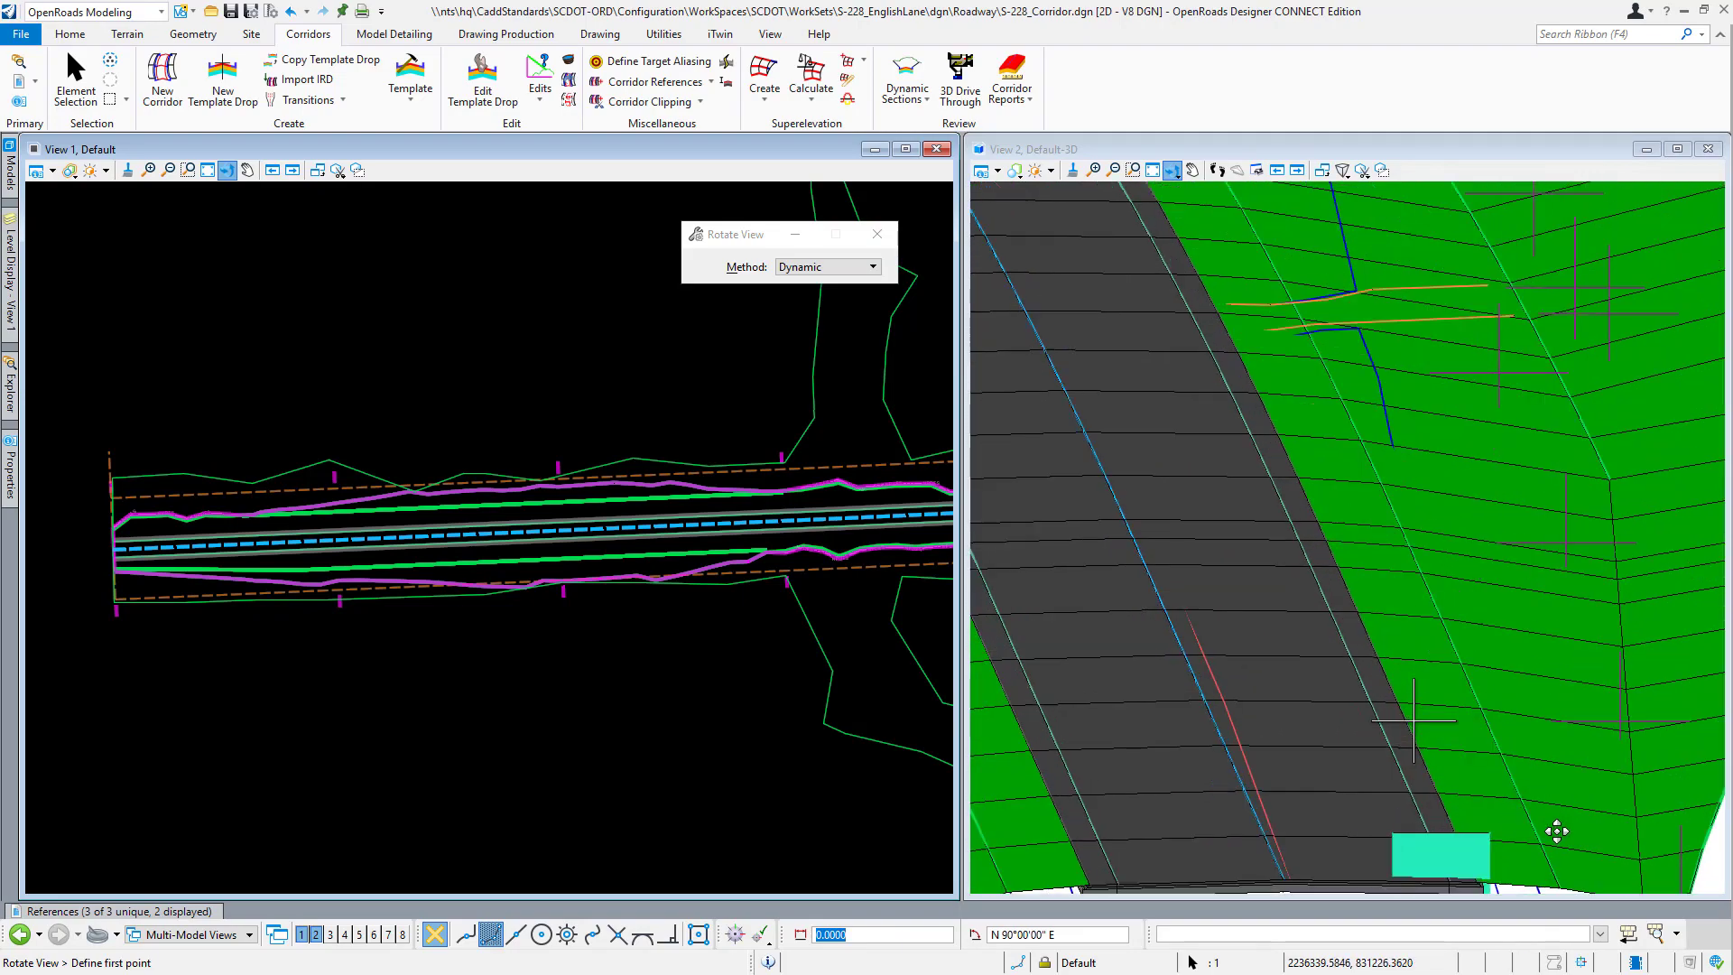
{"action": "left_click", "coordinate": [1555, 831]}
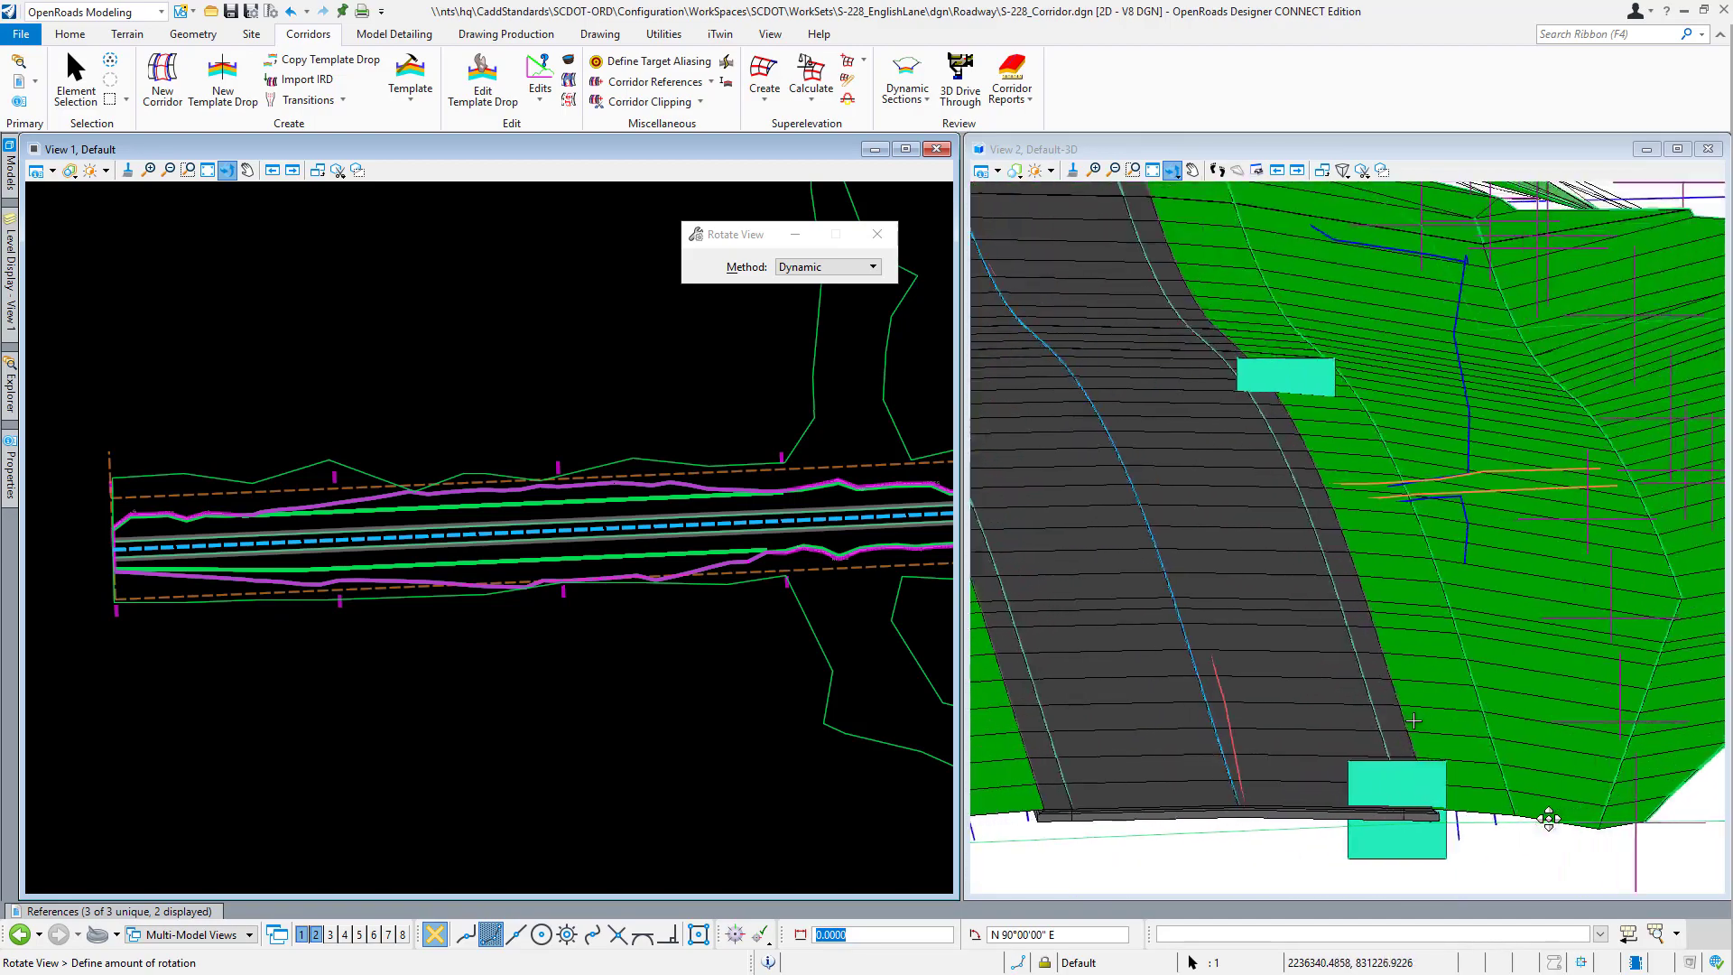
{"action": "left_click", "coordinate": [1540, 821]}
{"action": "left_click", "coordinate": [1570, 802]}
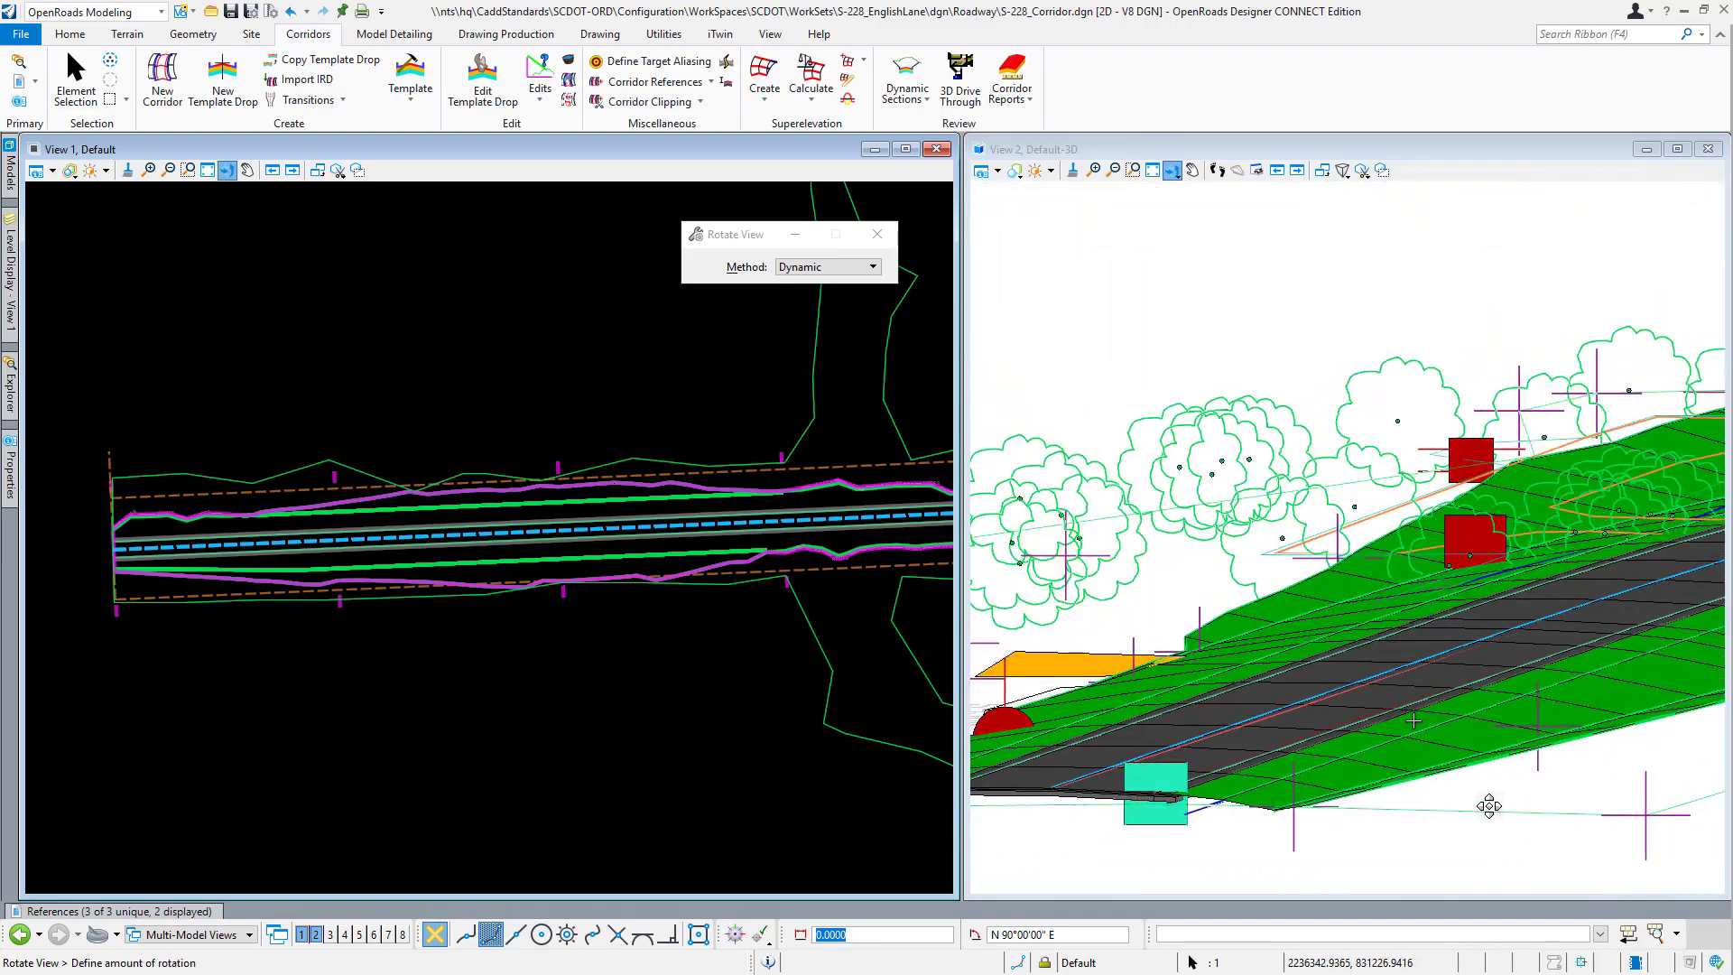
{"action": "left_click", "coordinate": [1447, 812]}
{"action": "scroll", "coordinate": [1444, 805], "scroll_direction": "down", "scroll_amount": 3}
{"action": "left_click", "coordinate": [1357, 774]}
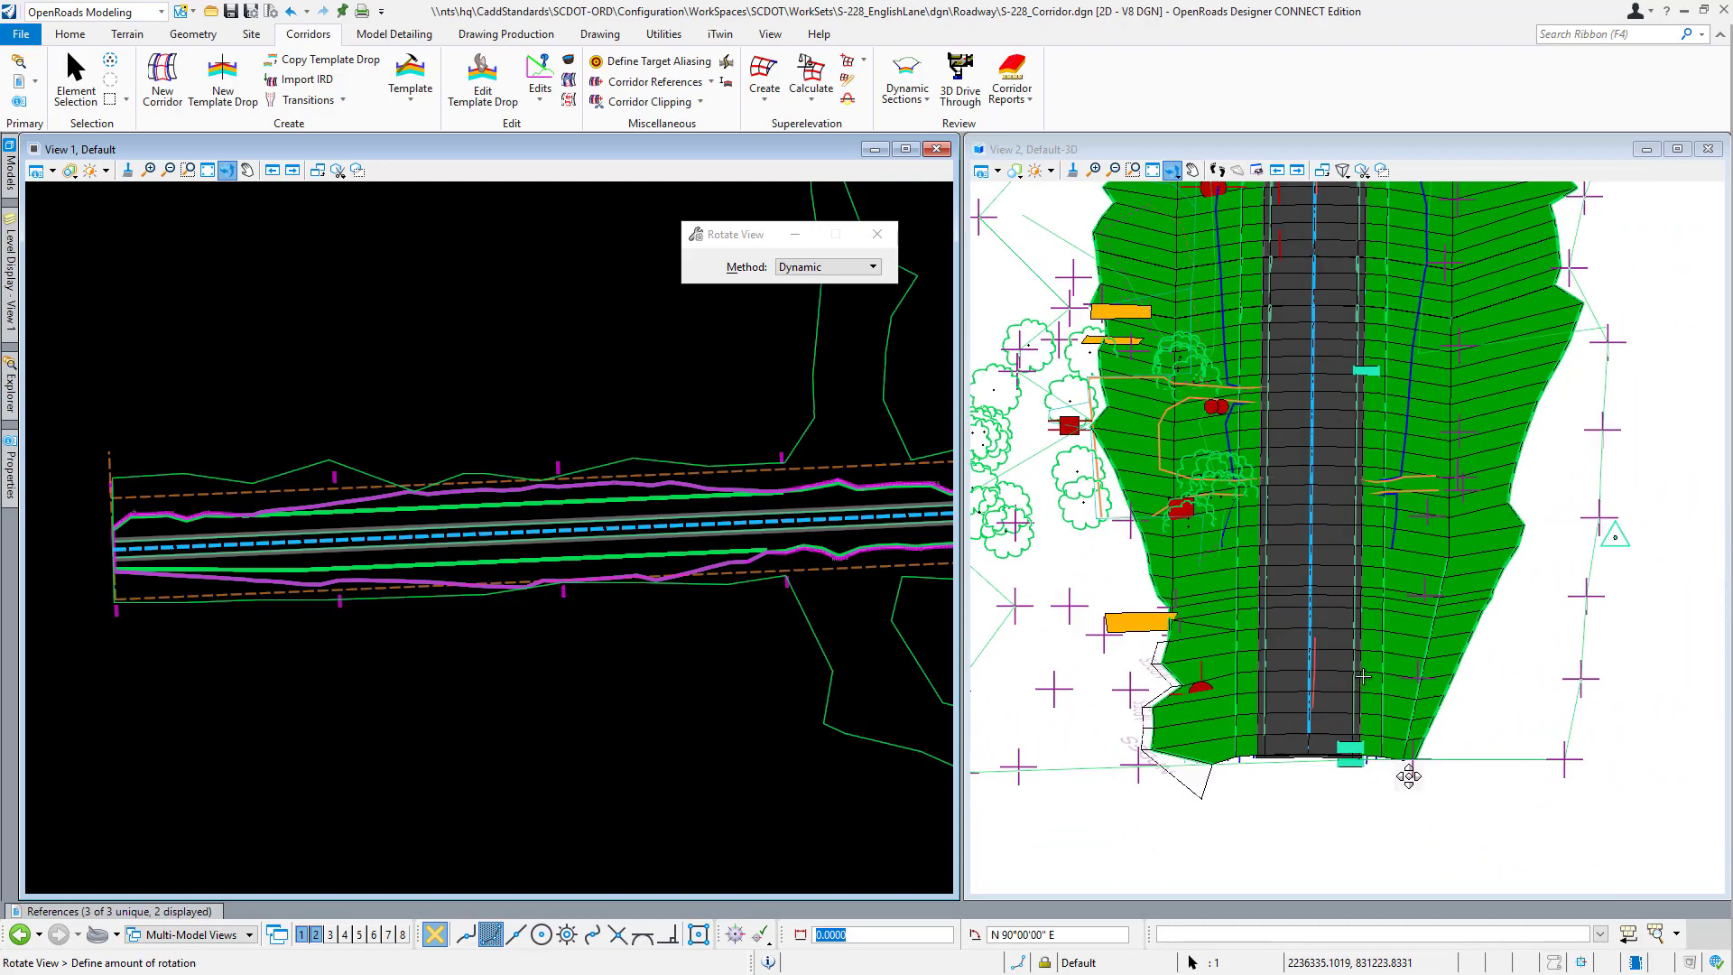
{"action": "left_click", "coordinate": [1413, 761]}
{"action": "left_click", "coordinate": [1516, 745]}
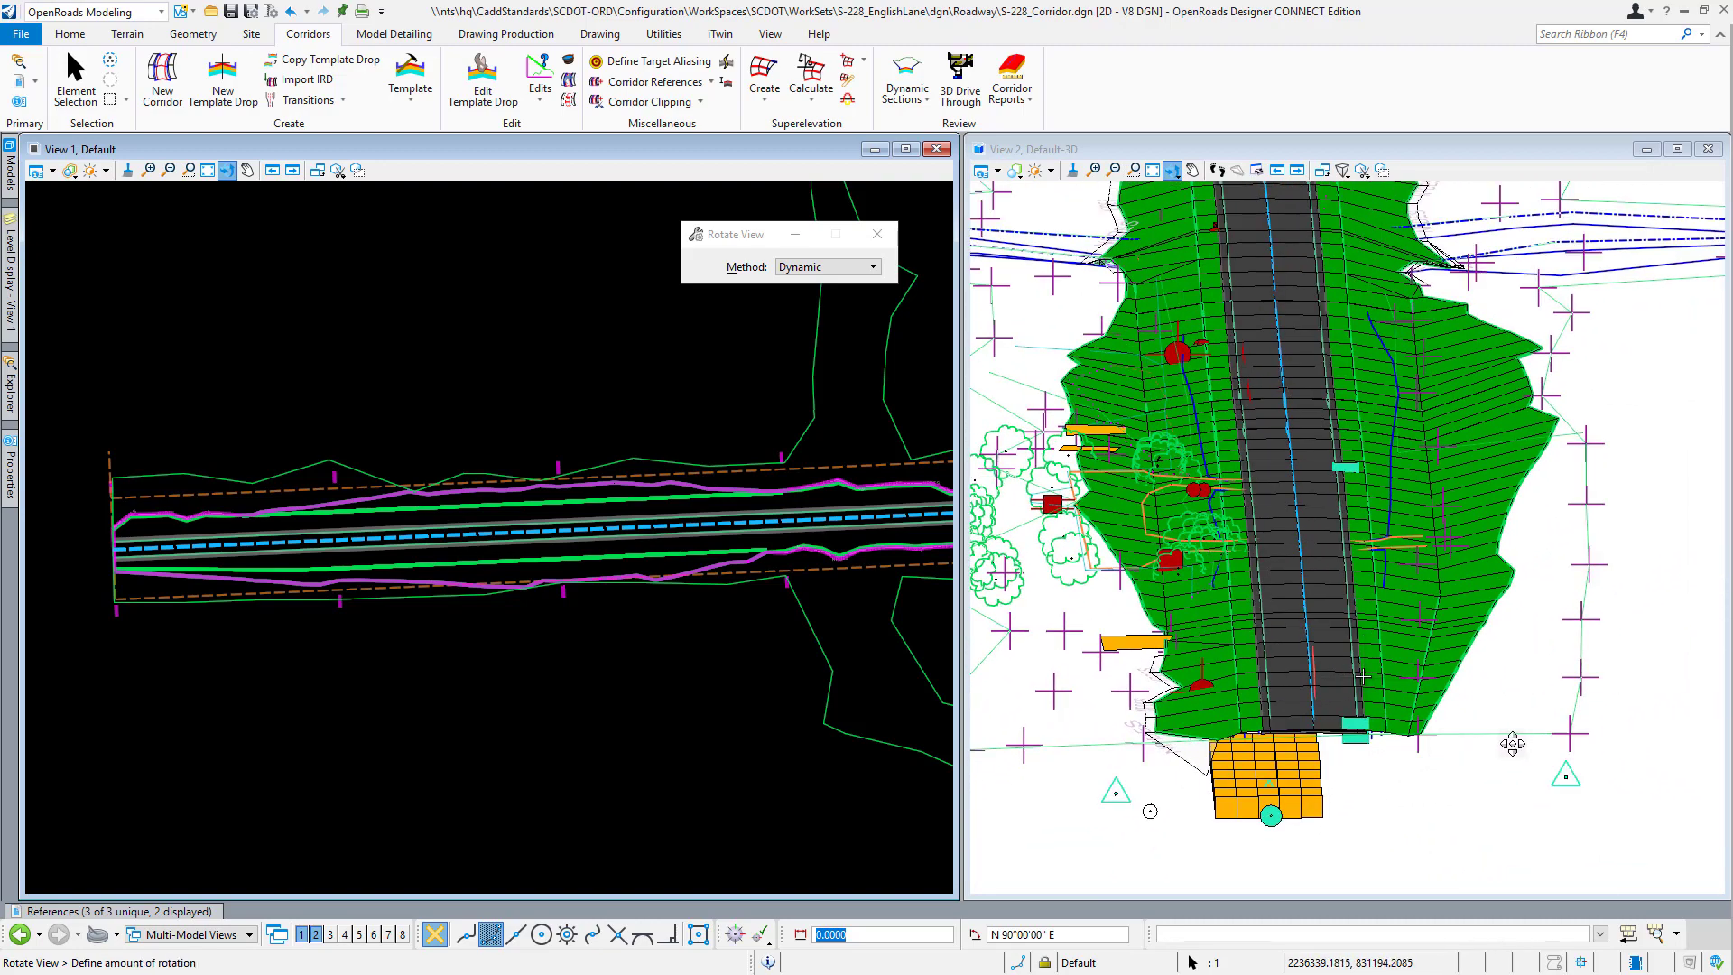
{"action": "left_click", "coordinate": [1504, 745]}
{"action": "right_click", "coordinate": [1435, 704]}
{"action": "scroll", "coordinate": [1370, 722], "scroll_direction": "up", "scroll_amount": 3}
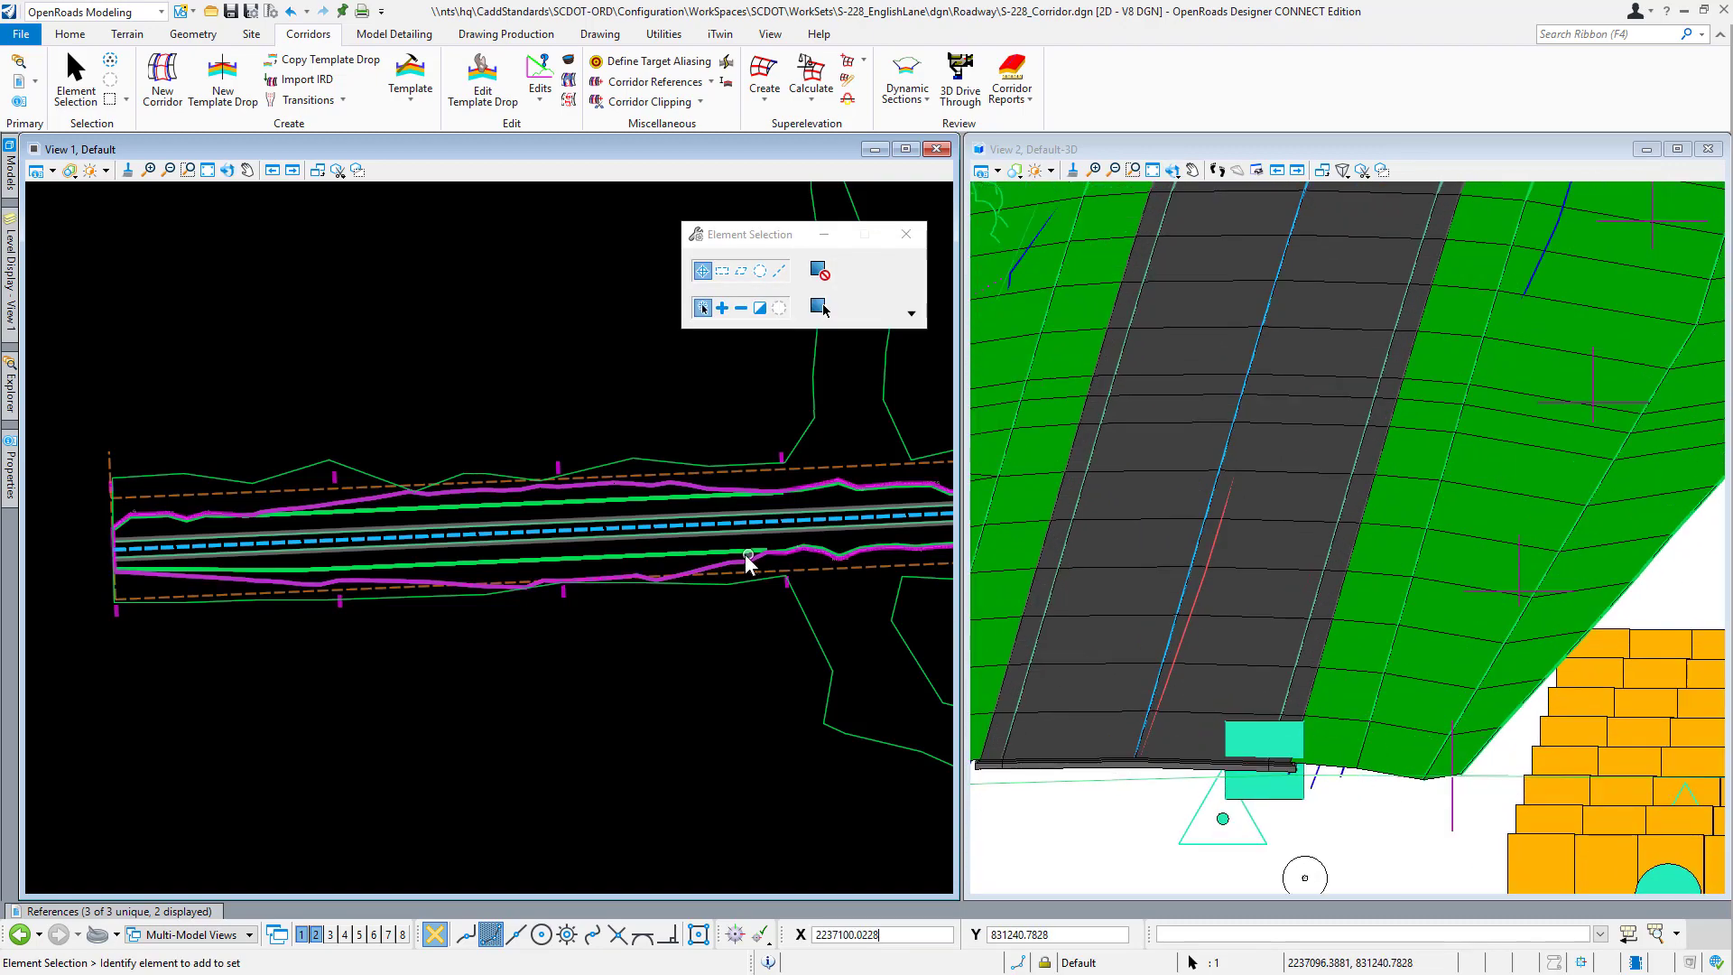
Start another parametric constraint on the RL_S-228 corridor and set its label to Earth Shld Width_L.
{"action": "left_click", "coordinate": [487, 394]}
{"action": "middle_click_drag", "start_coordinate": [1064, 671], "coordinate": [1425, 657]}
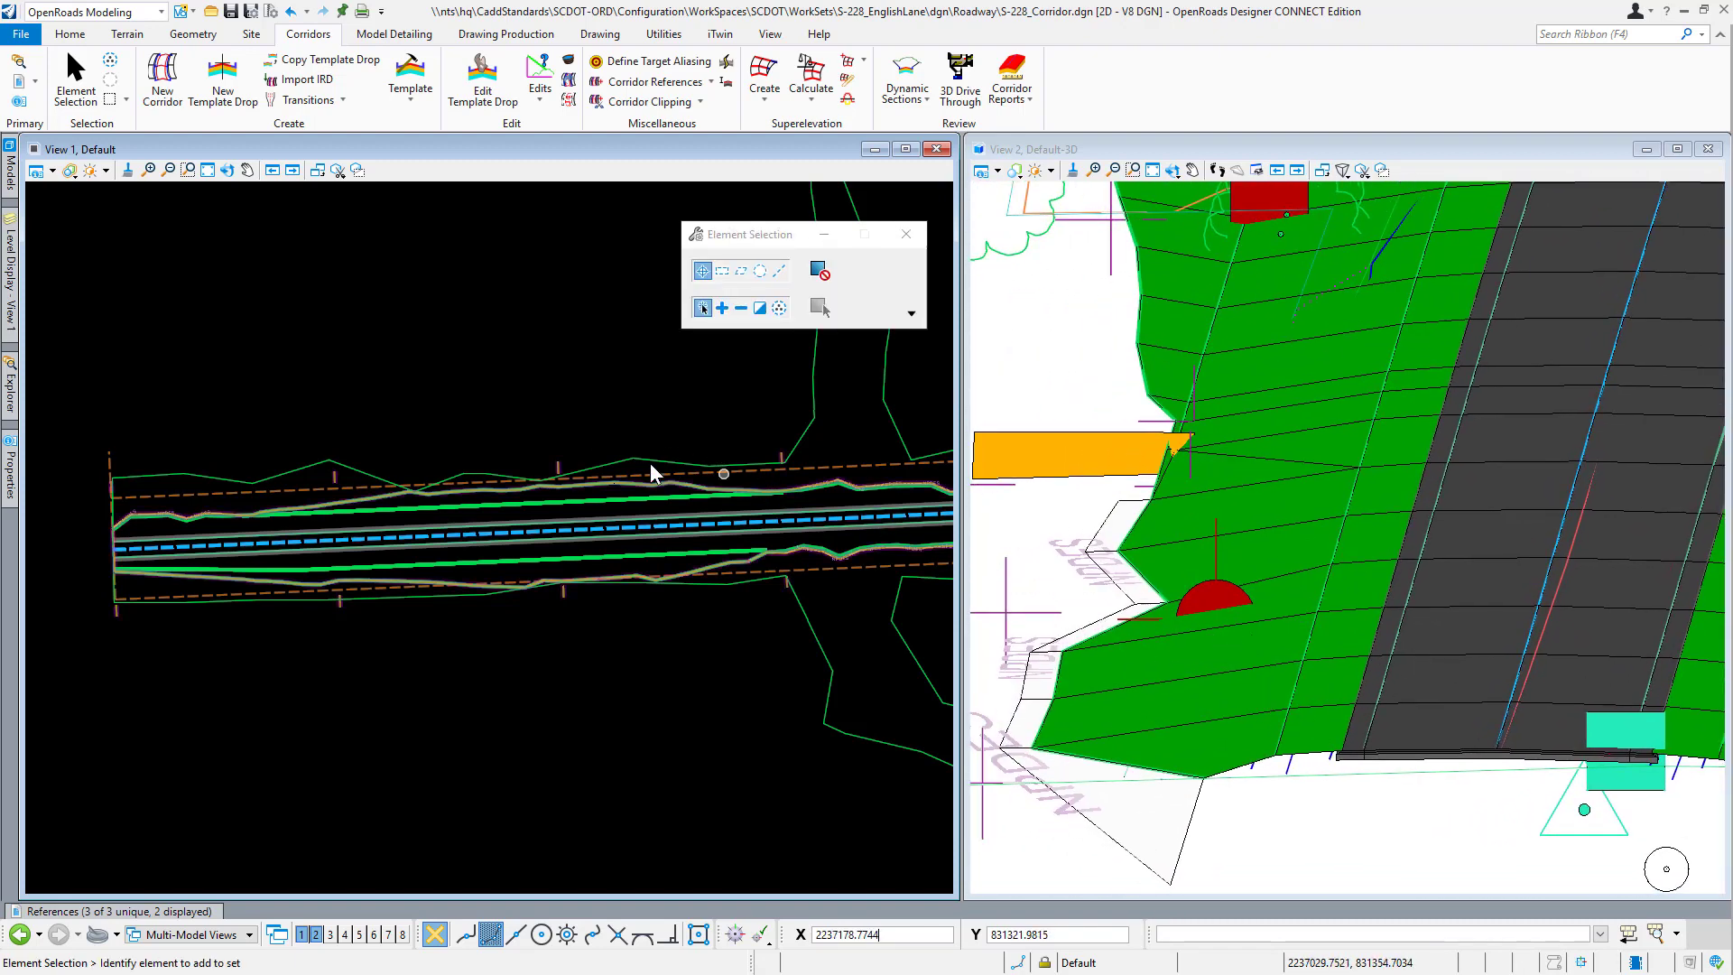
{"action": "scroll", "coordinate": [336, 478], "scroll_direction": "up", "scroll_amount": 3}
{"action": "left_click", "coordinate": [332, 471]}
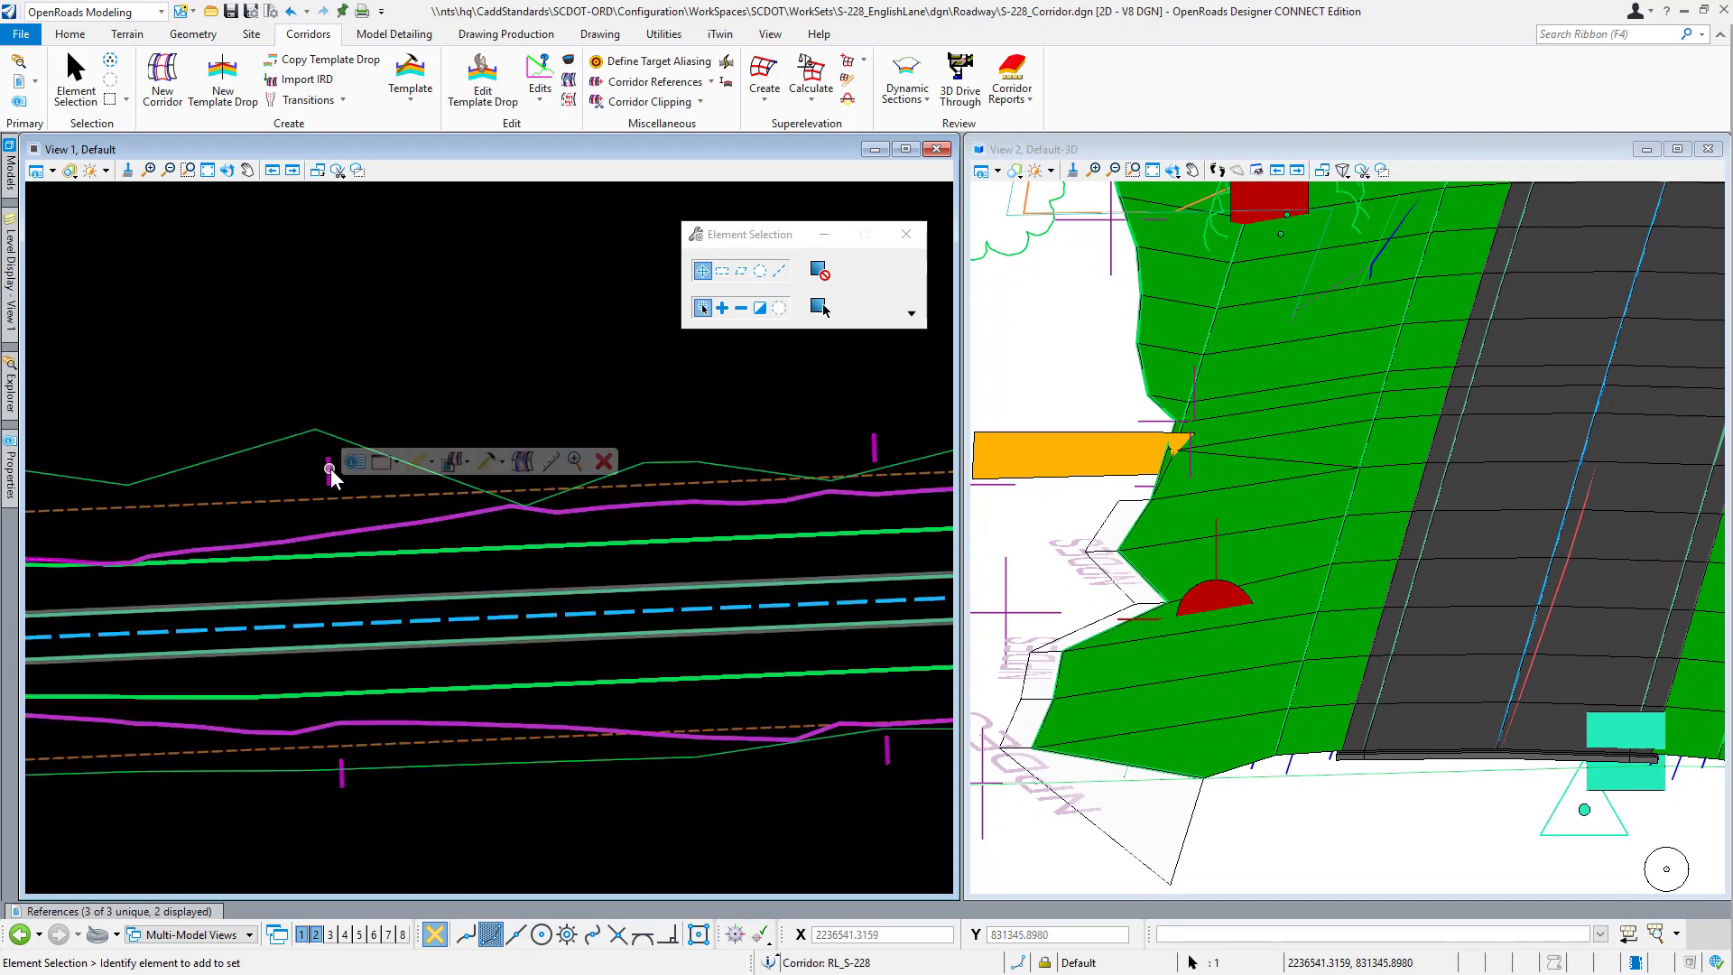
{"action": "left_click", "coordinate": [496, 465]}
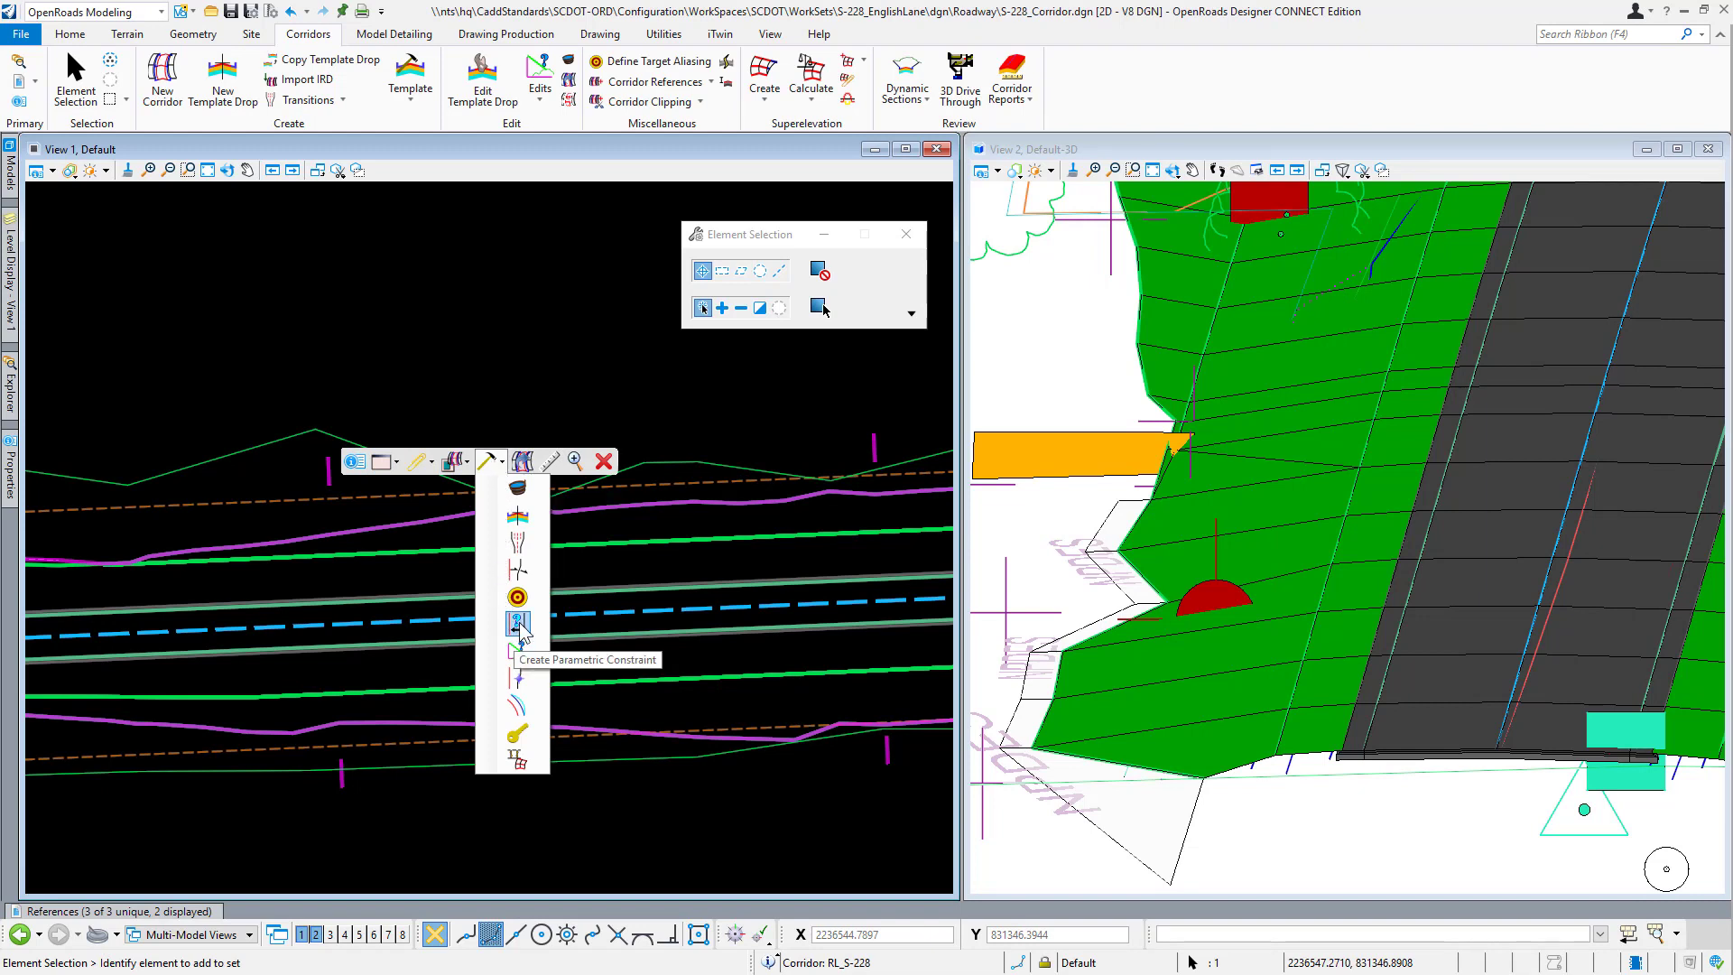
{"action": "left_click", "coordinate": [518, 621]}
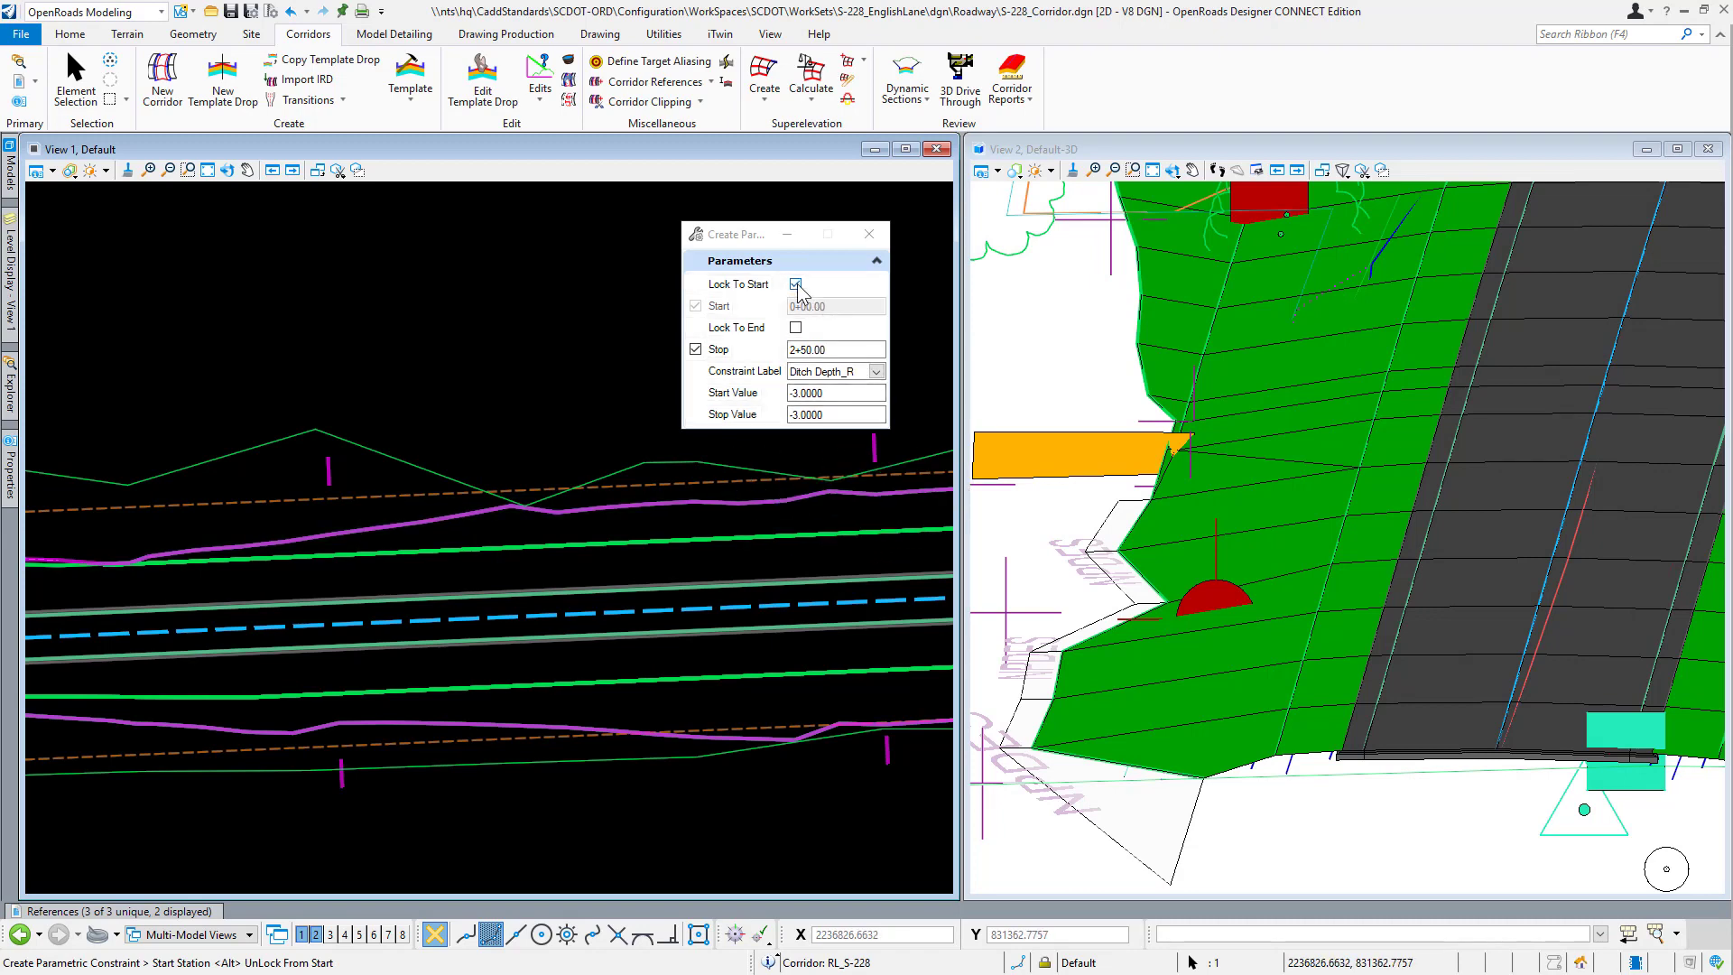
{"action": "left_click", "coordinate": [877, 372]}
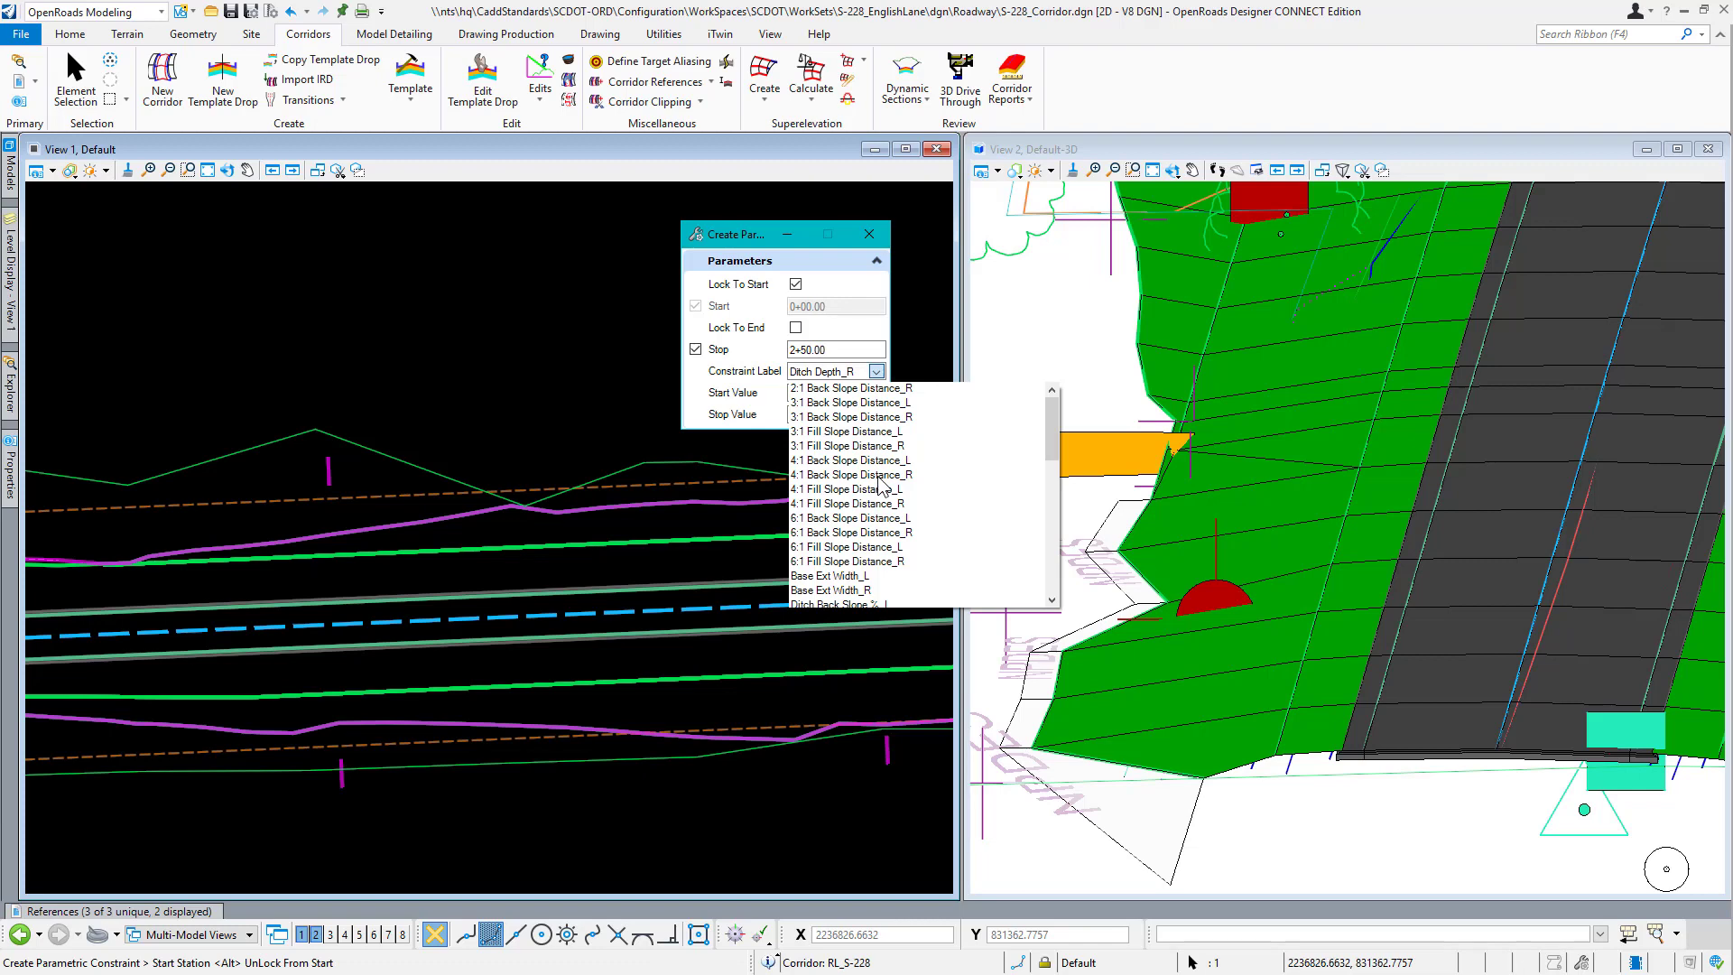
{"action": "scroll", "coordinate": [881, 487], "scroll_direction": "down", "scroll_amount": 5}
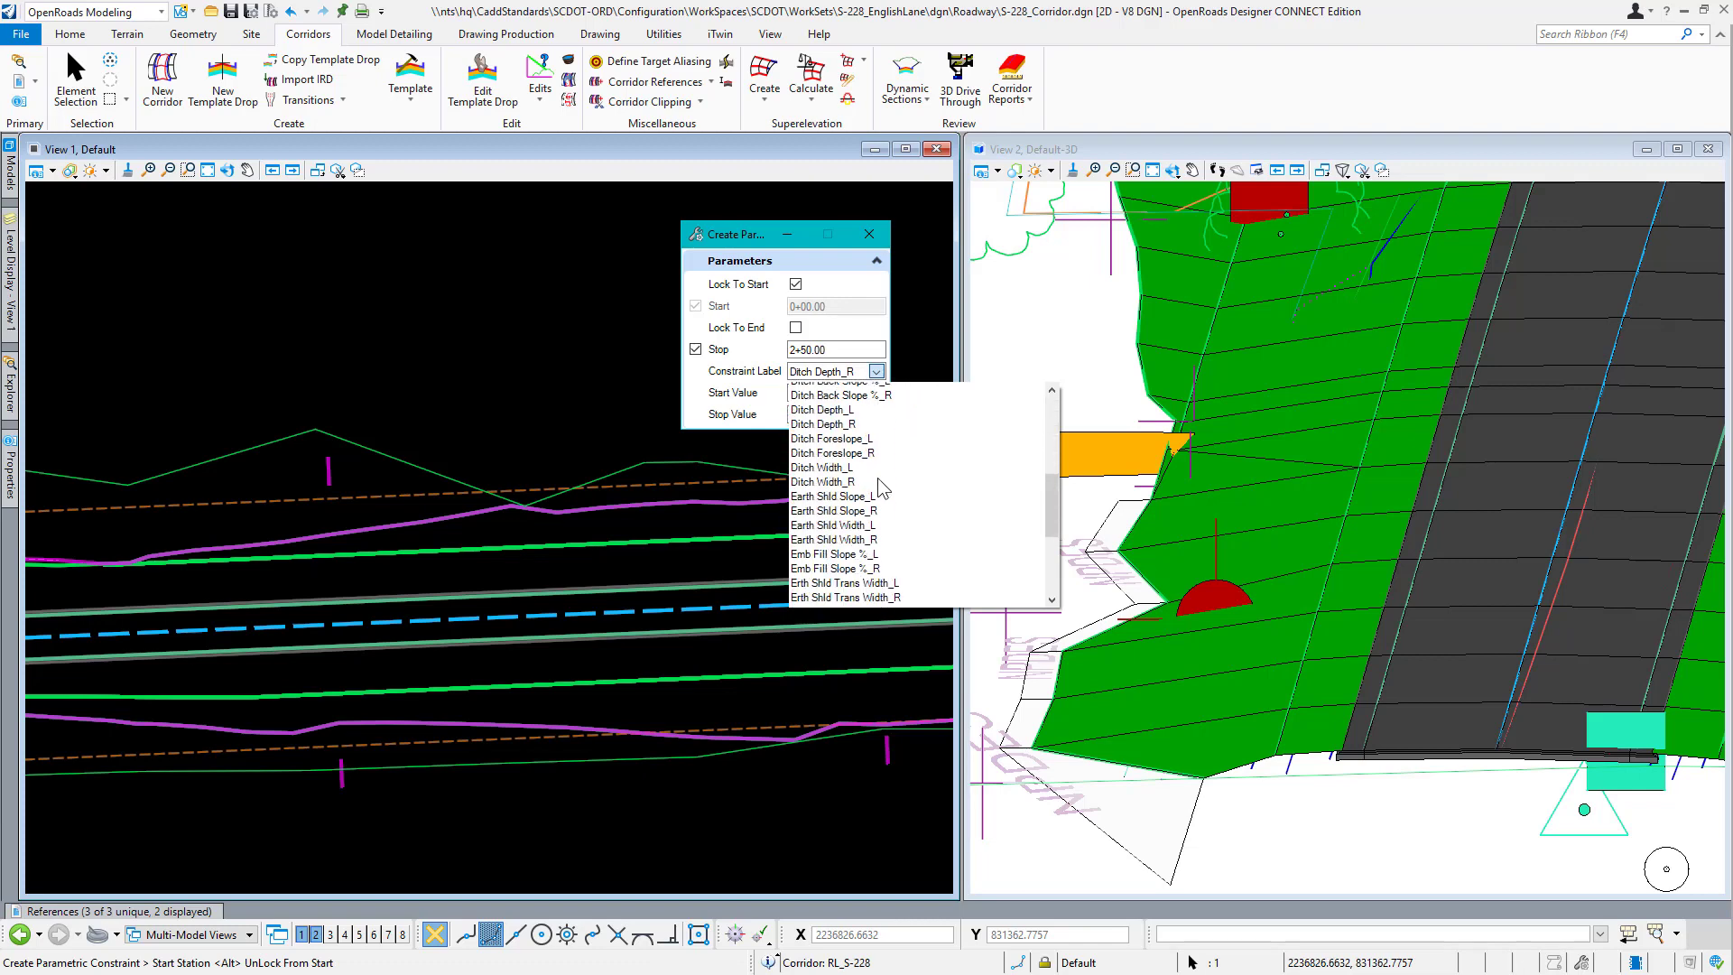
{"action": "scroll", "coordinate": [881, 488], "scroll_direction": "down", "scroll_amount": 1}
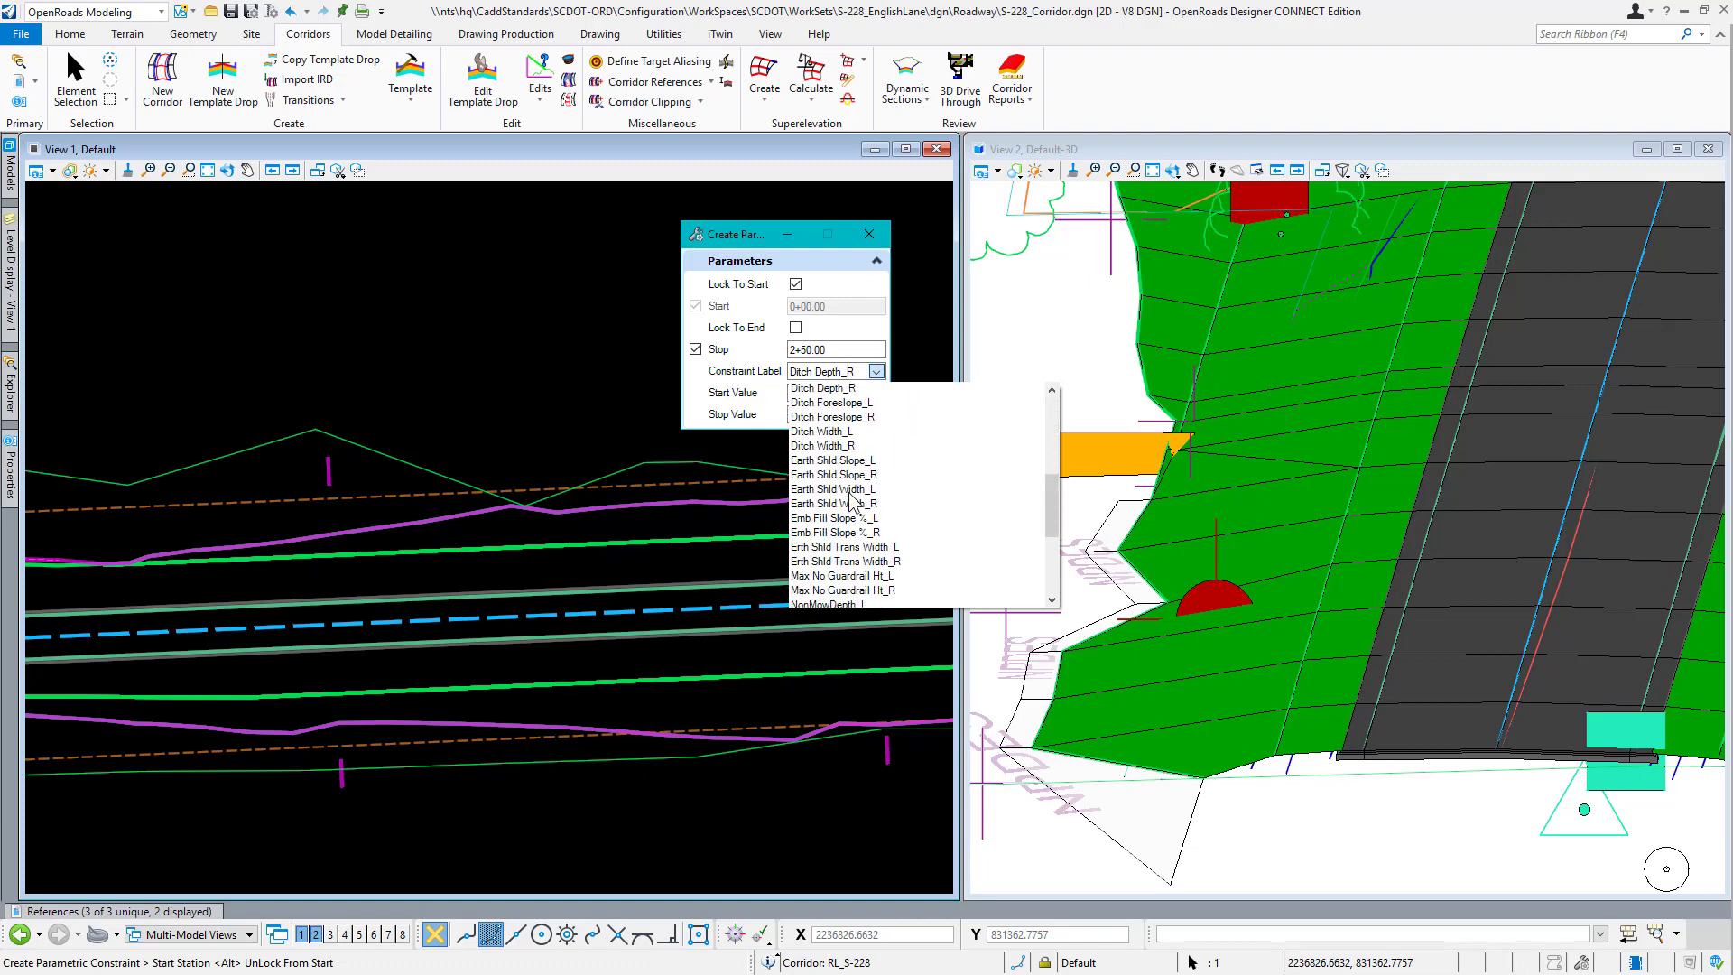
{"action": "left_click", "coordinate": [849, 493]}
Apply the shoulder width constraint from the locked corridor start to station 2+50, accepting the Earth Shld Width_L label.
{"action": "scroll", "coordinate": [750, 531], "scroll_direction": "down", "scroll_amount": 1}
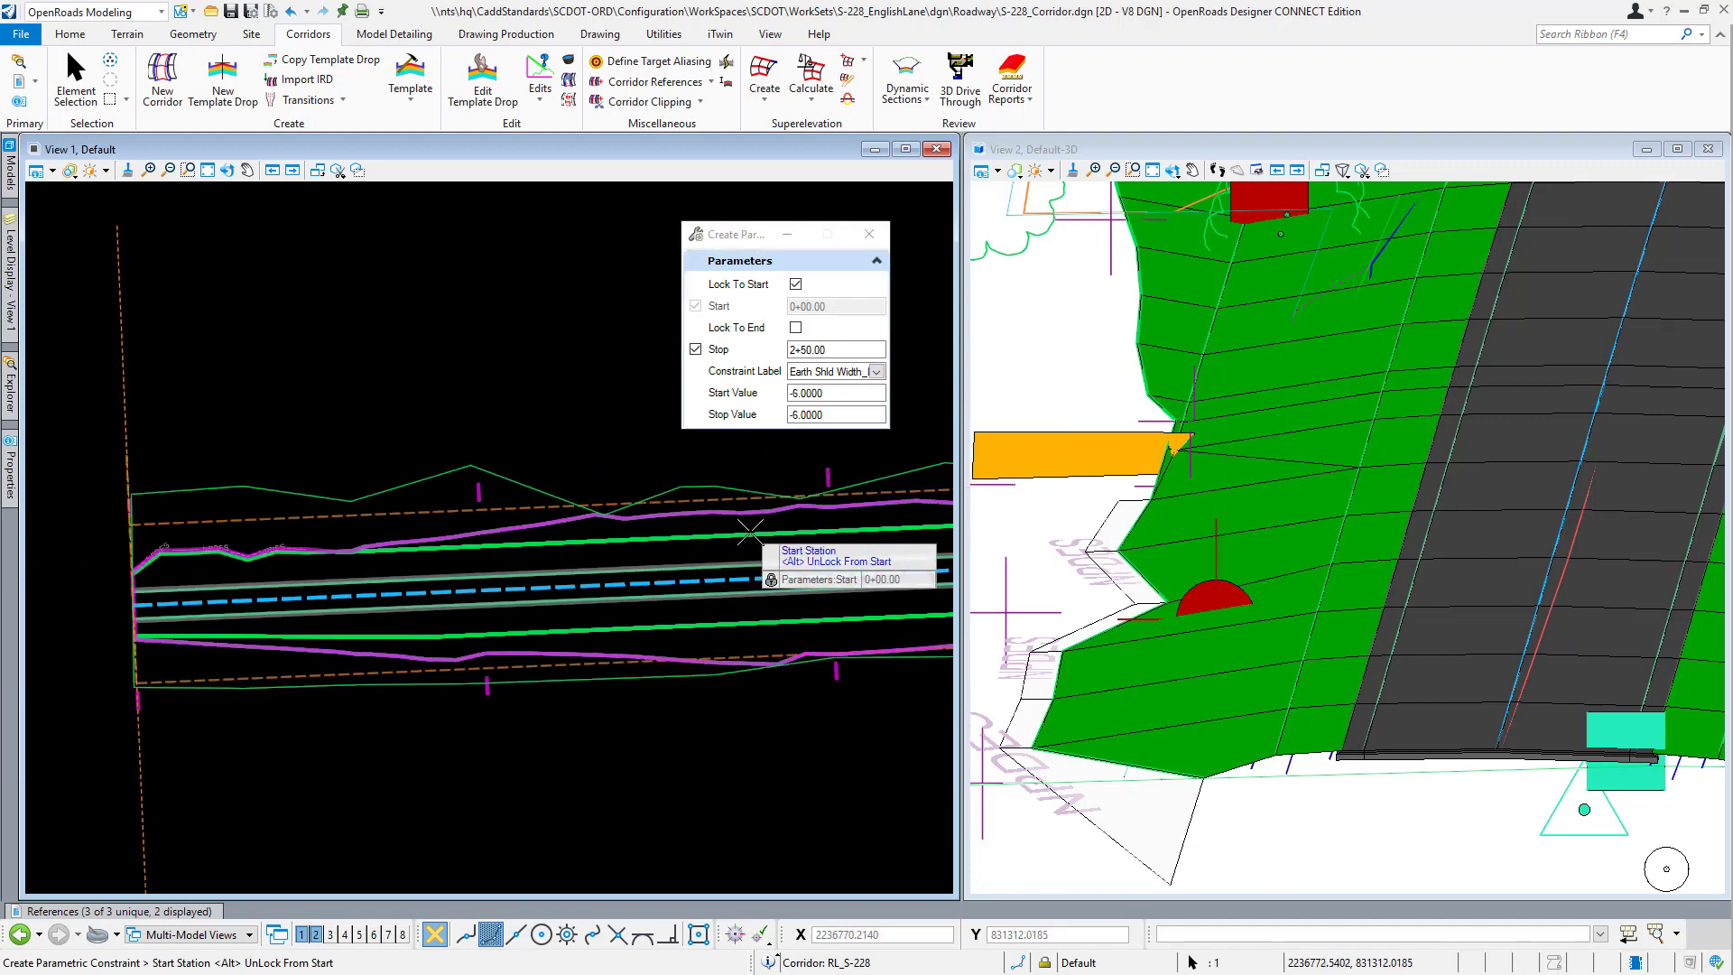
{"action": "scroll", "coordinate": [650, 492], "scroll_direction": "down", "scroll_amount": 2}
{"action": "left_click", "coordinate": [473, 415]}
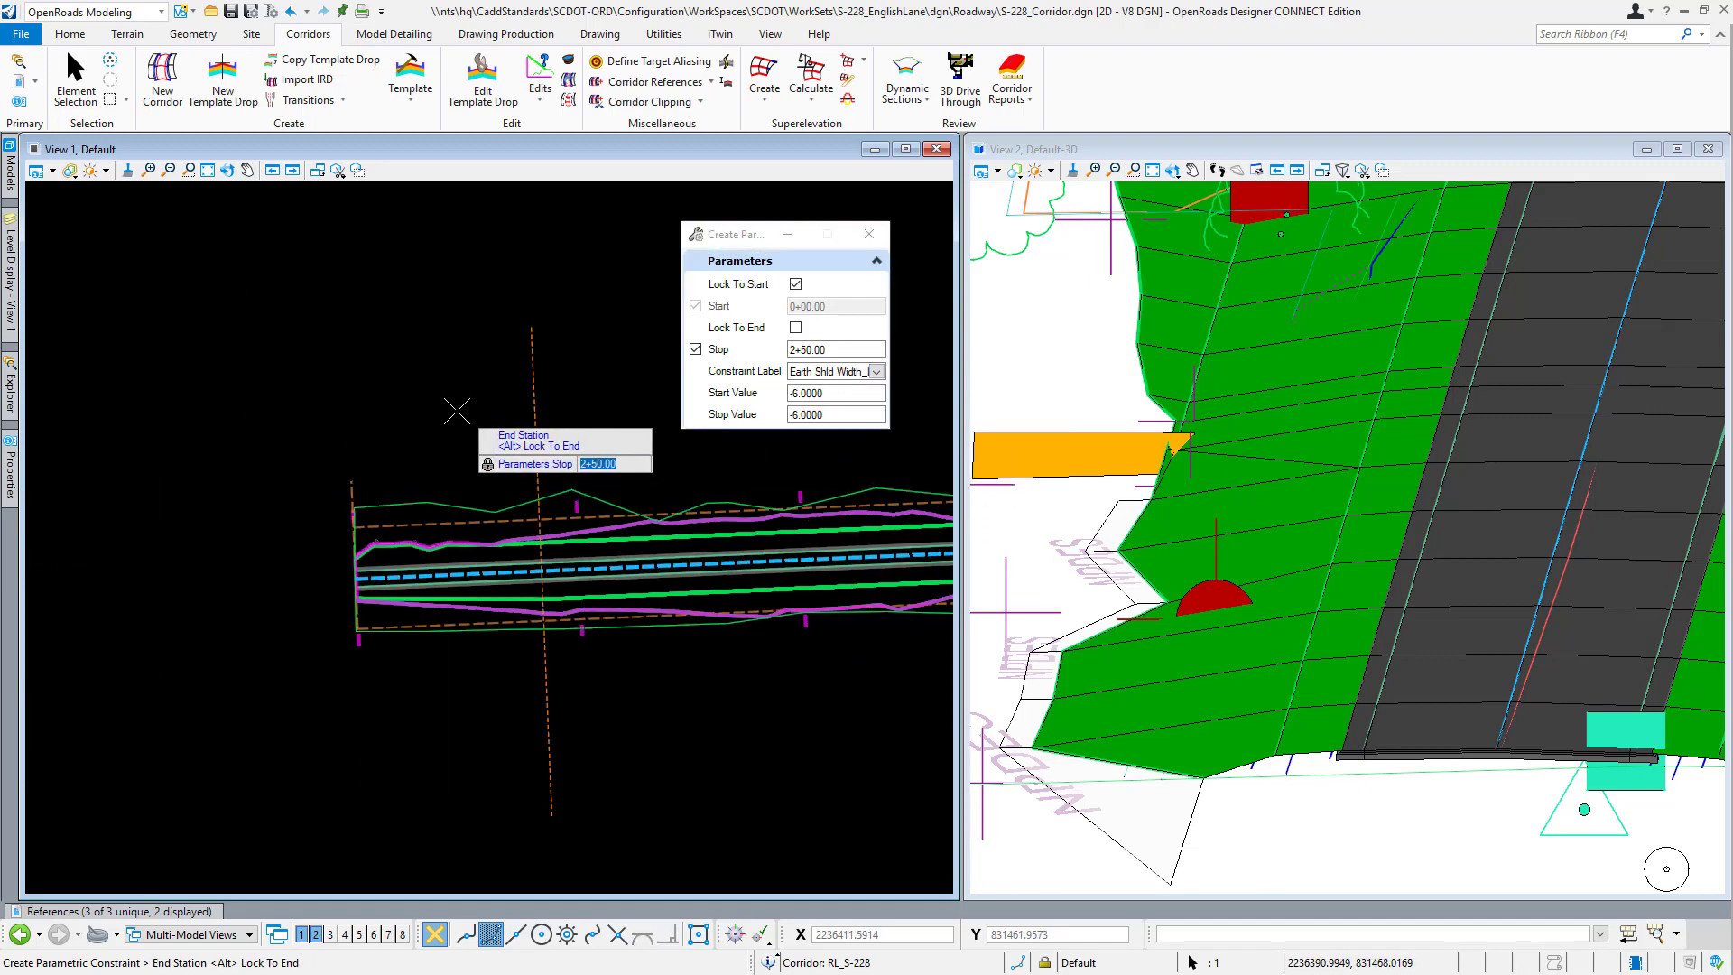
{"action": "left_click", "coordinate": [477, 417]}
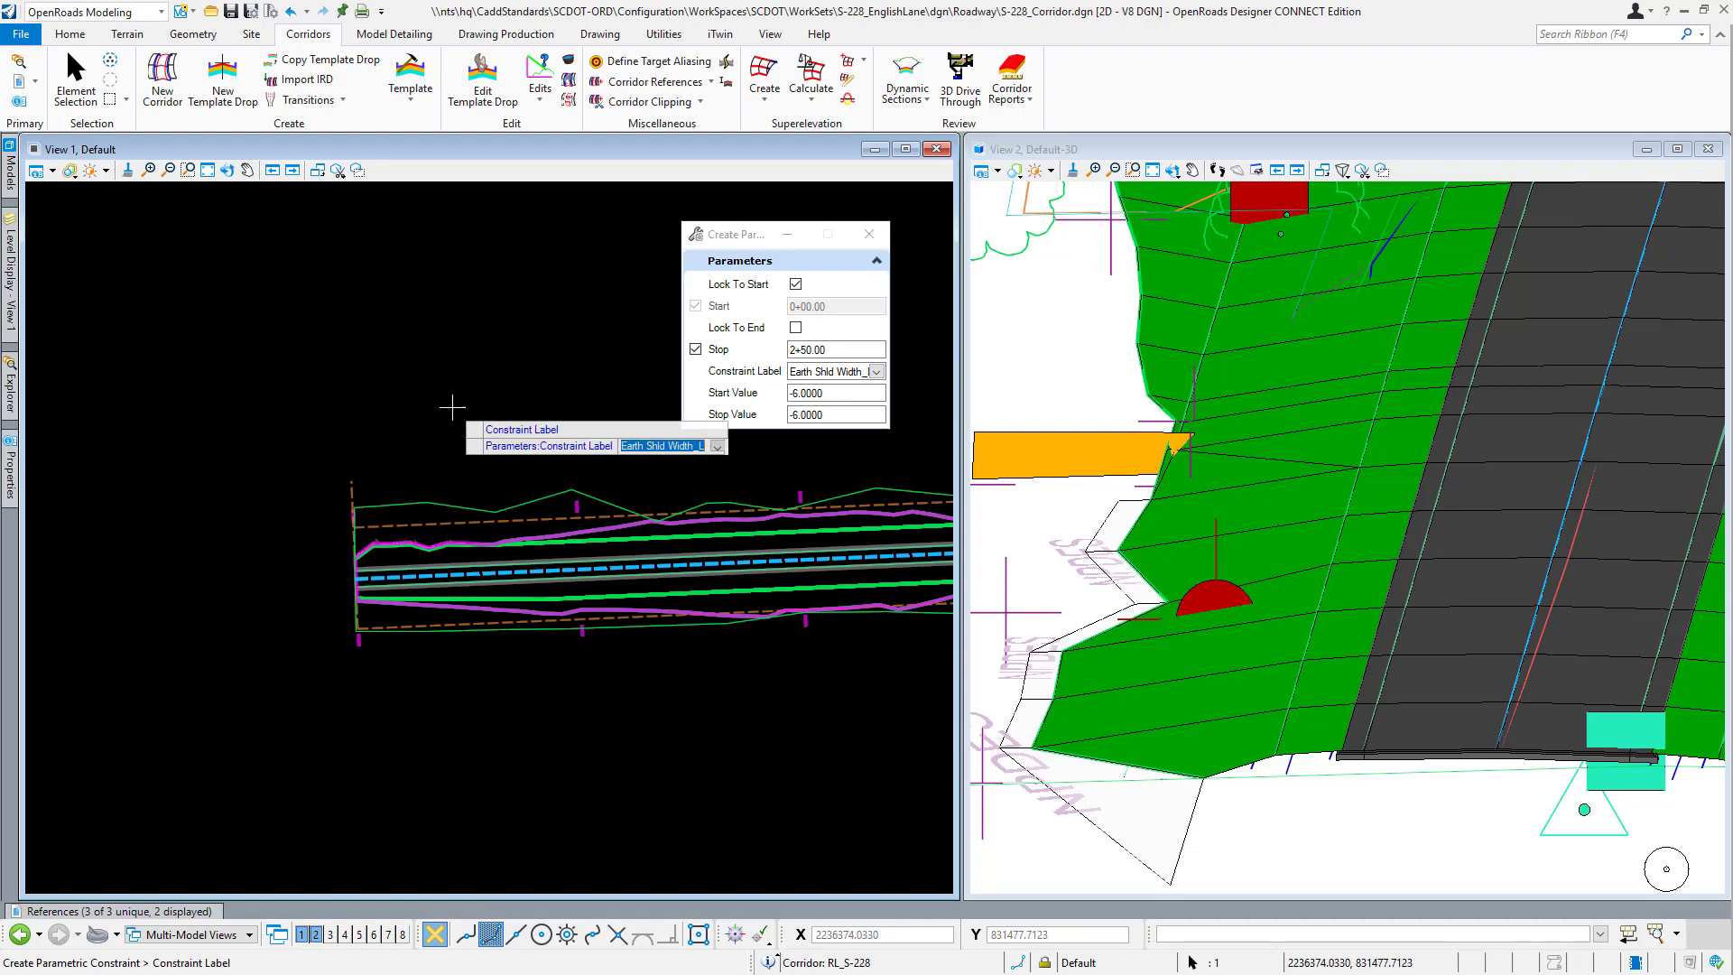
{"action": "left_click", "coordinate": [452, 408]}
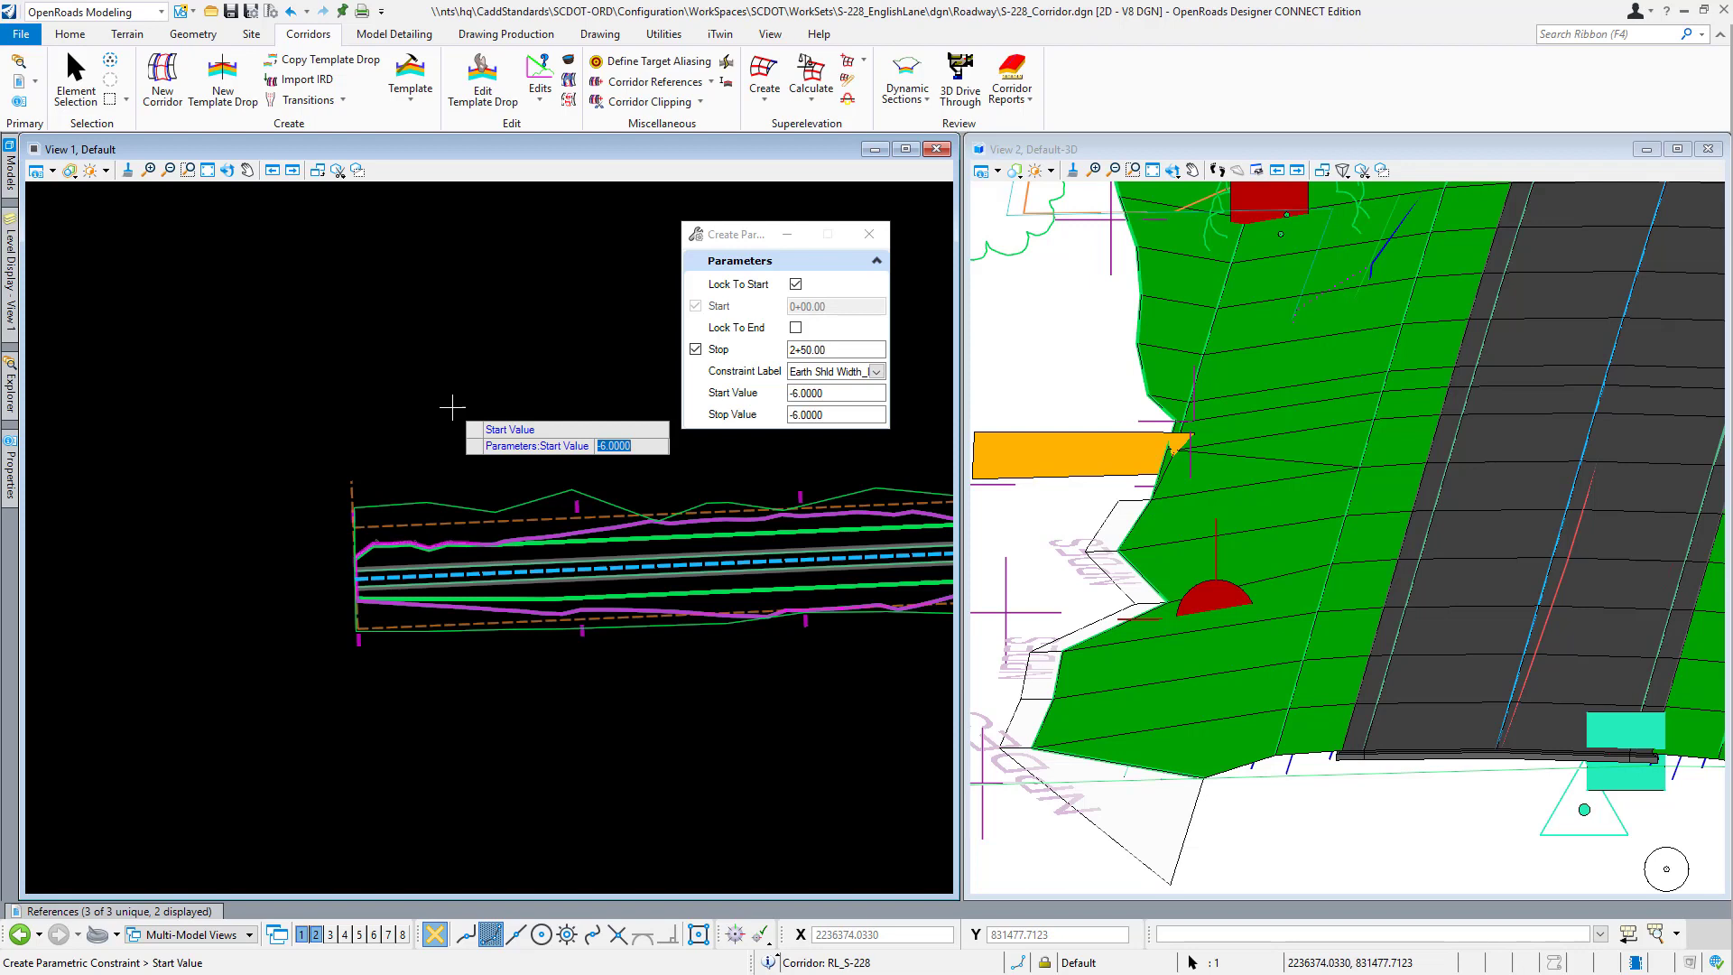
Complete the shoulder width constraint with a start value of -2 and a stop value of -6, and exit the command.
{"action": "type", "text": "-2"}
{"action": "left_click", "coordinate": [452, 408]}
{"action": "left_click", "coordinate": [452, 408]}
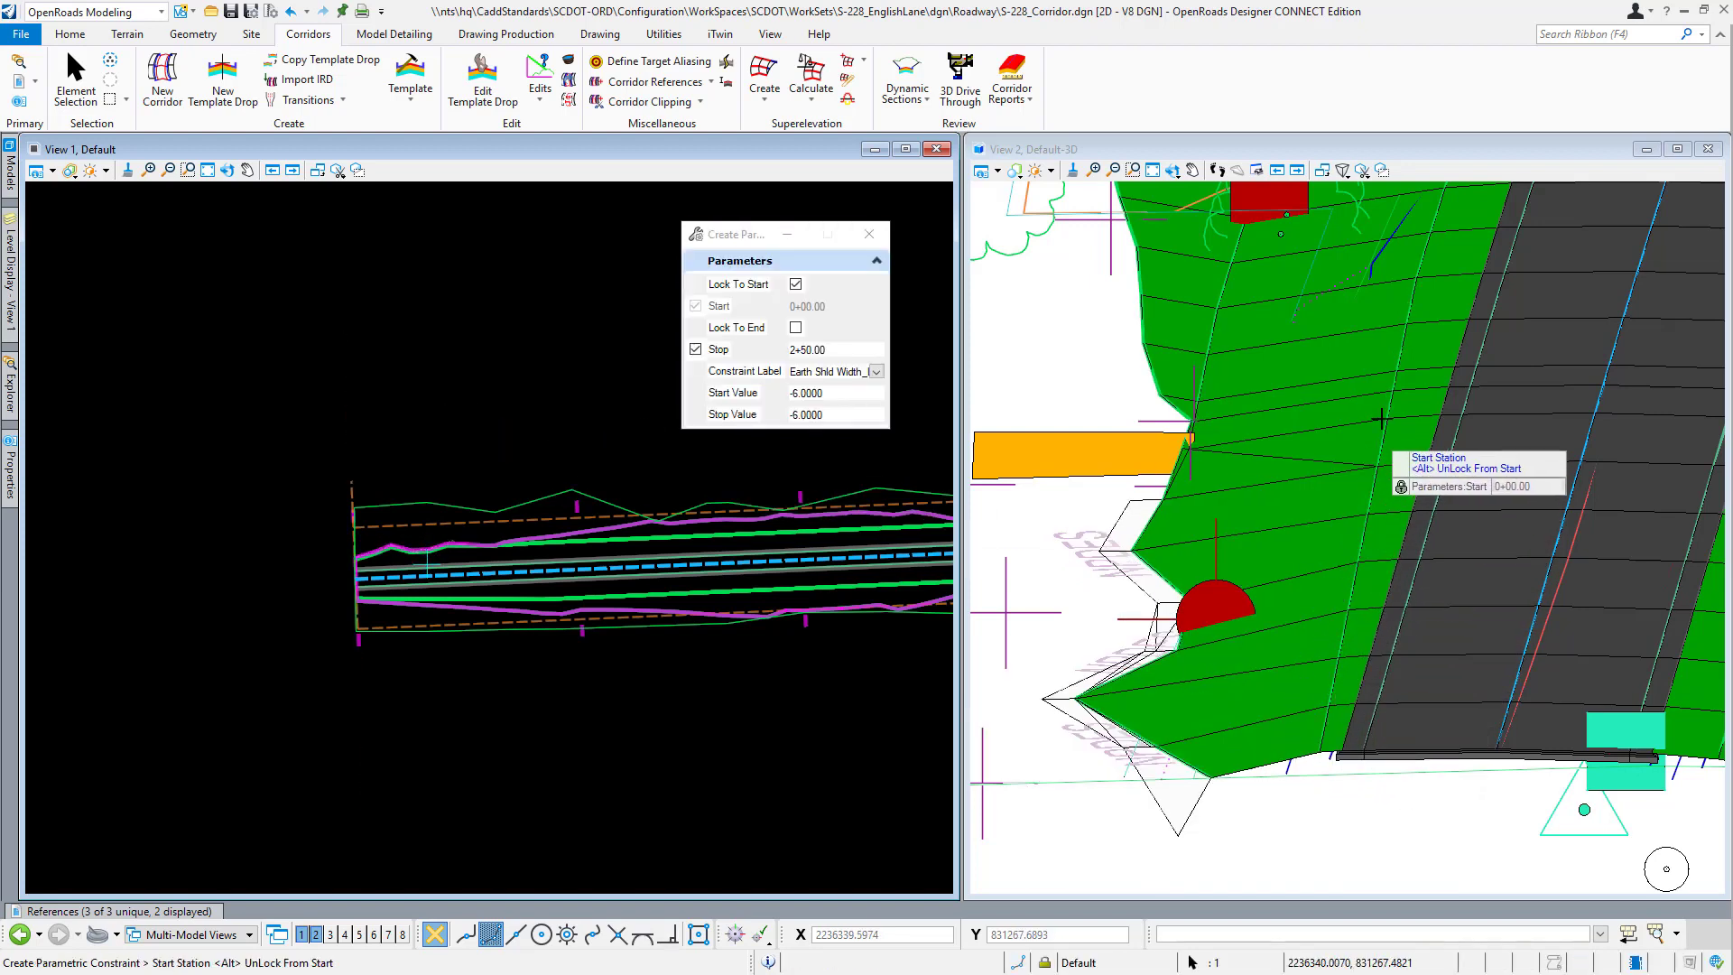
{"action": "left_click", "coordinate": [76, 83]}
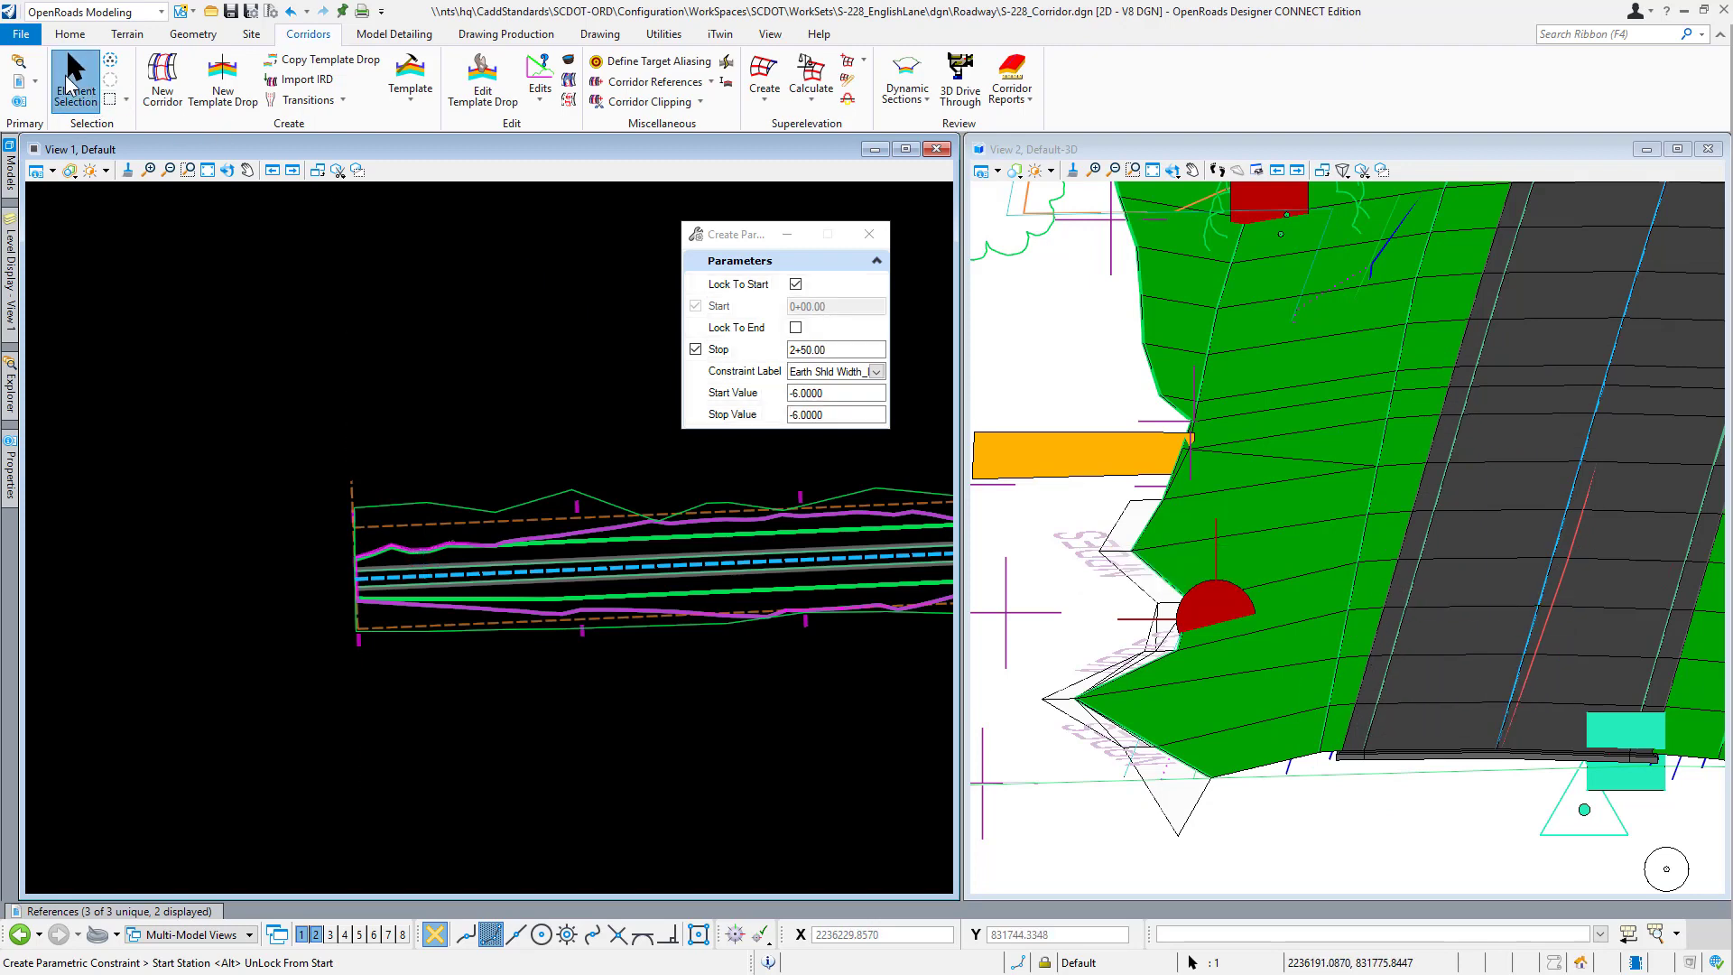
Select the RL_S-228 corridor in the plan view and locate the Corridor Objects option among its editing tools.
{"action": "middle_click_drag", "start_coordinate": [690, 710], "coordinate": [522, 706]}
{"action": "scroll", "coordinate": [1298, 768], "scroll_direction": "down", "scroll_amount": 5}
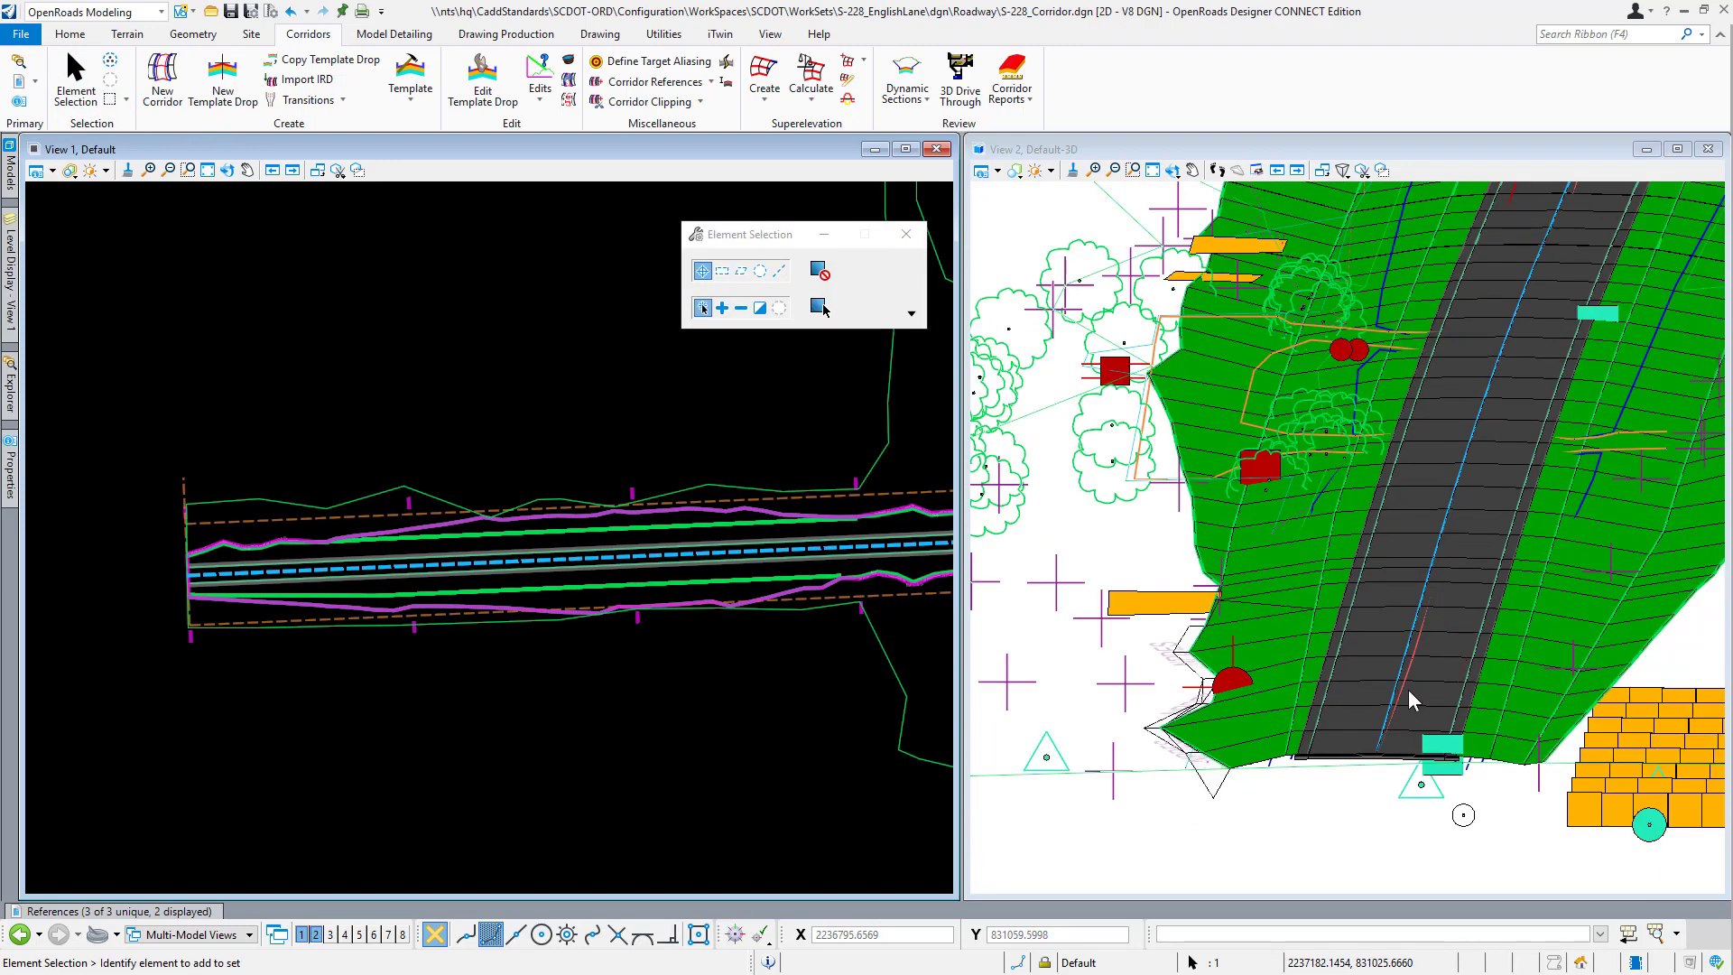
{"action": "left_click", "coordinate": [355, 368]}
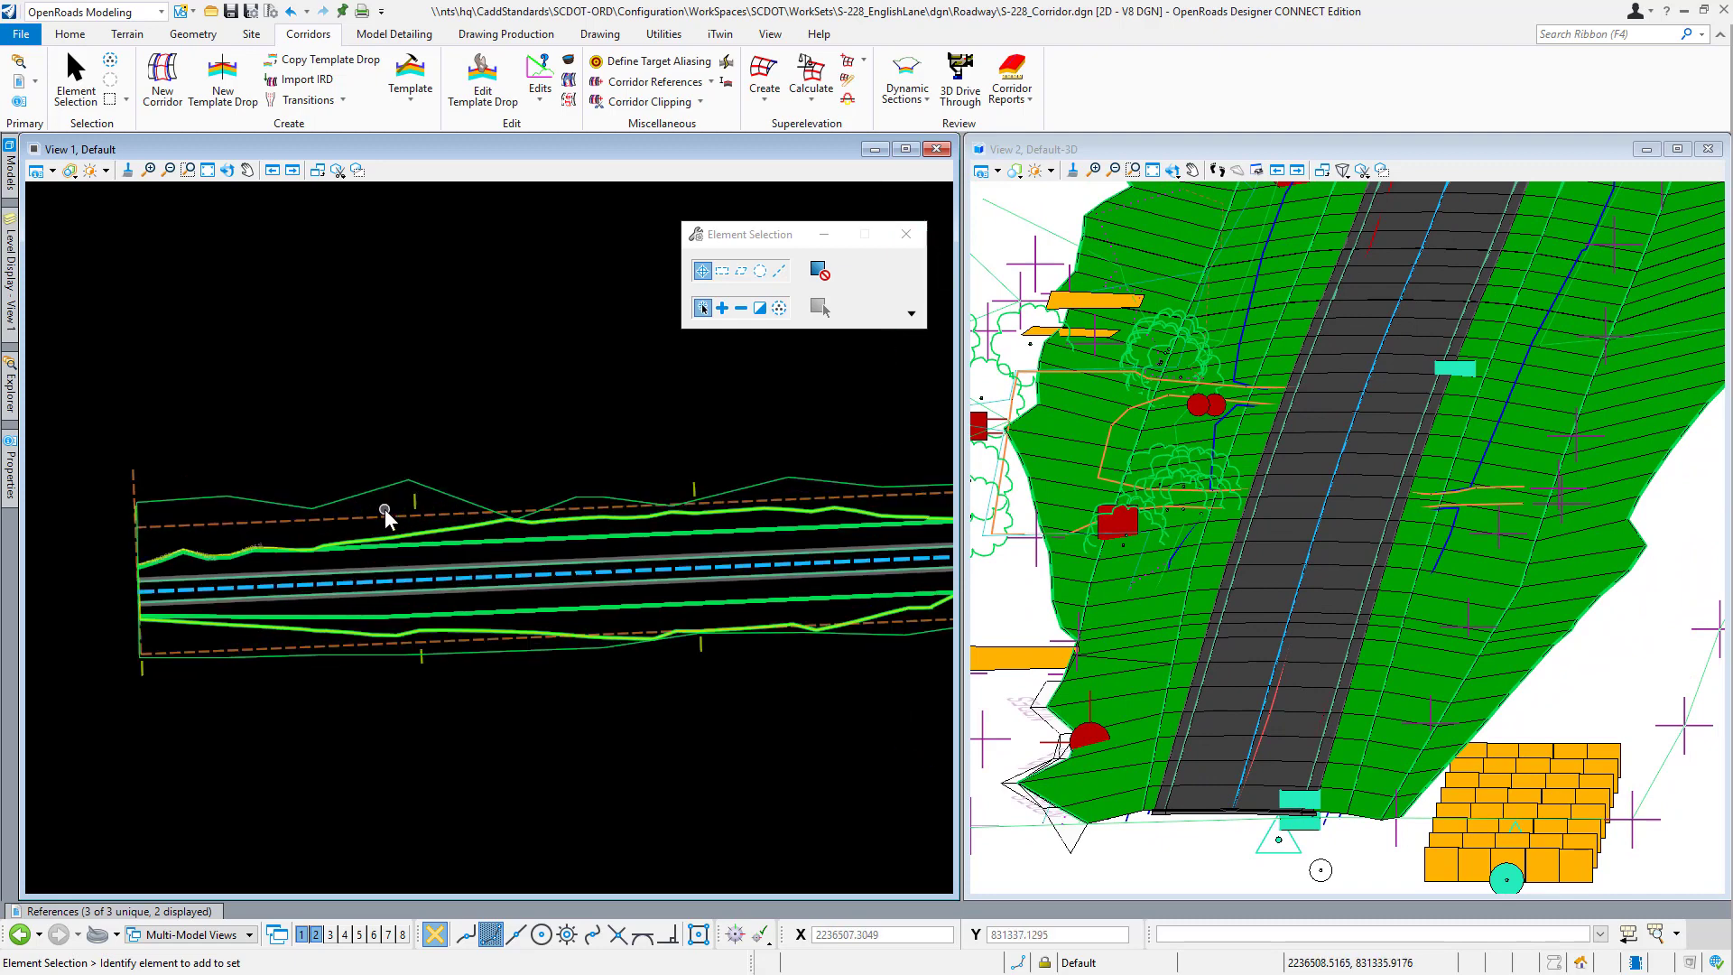
{"action": "scroll", "coordinate": [385, 507], "scroll_direction": "up", "scroll_amount": 2}
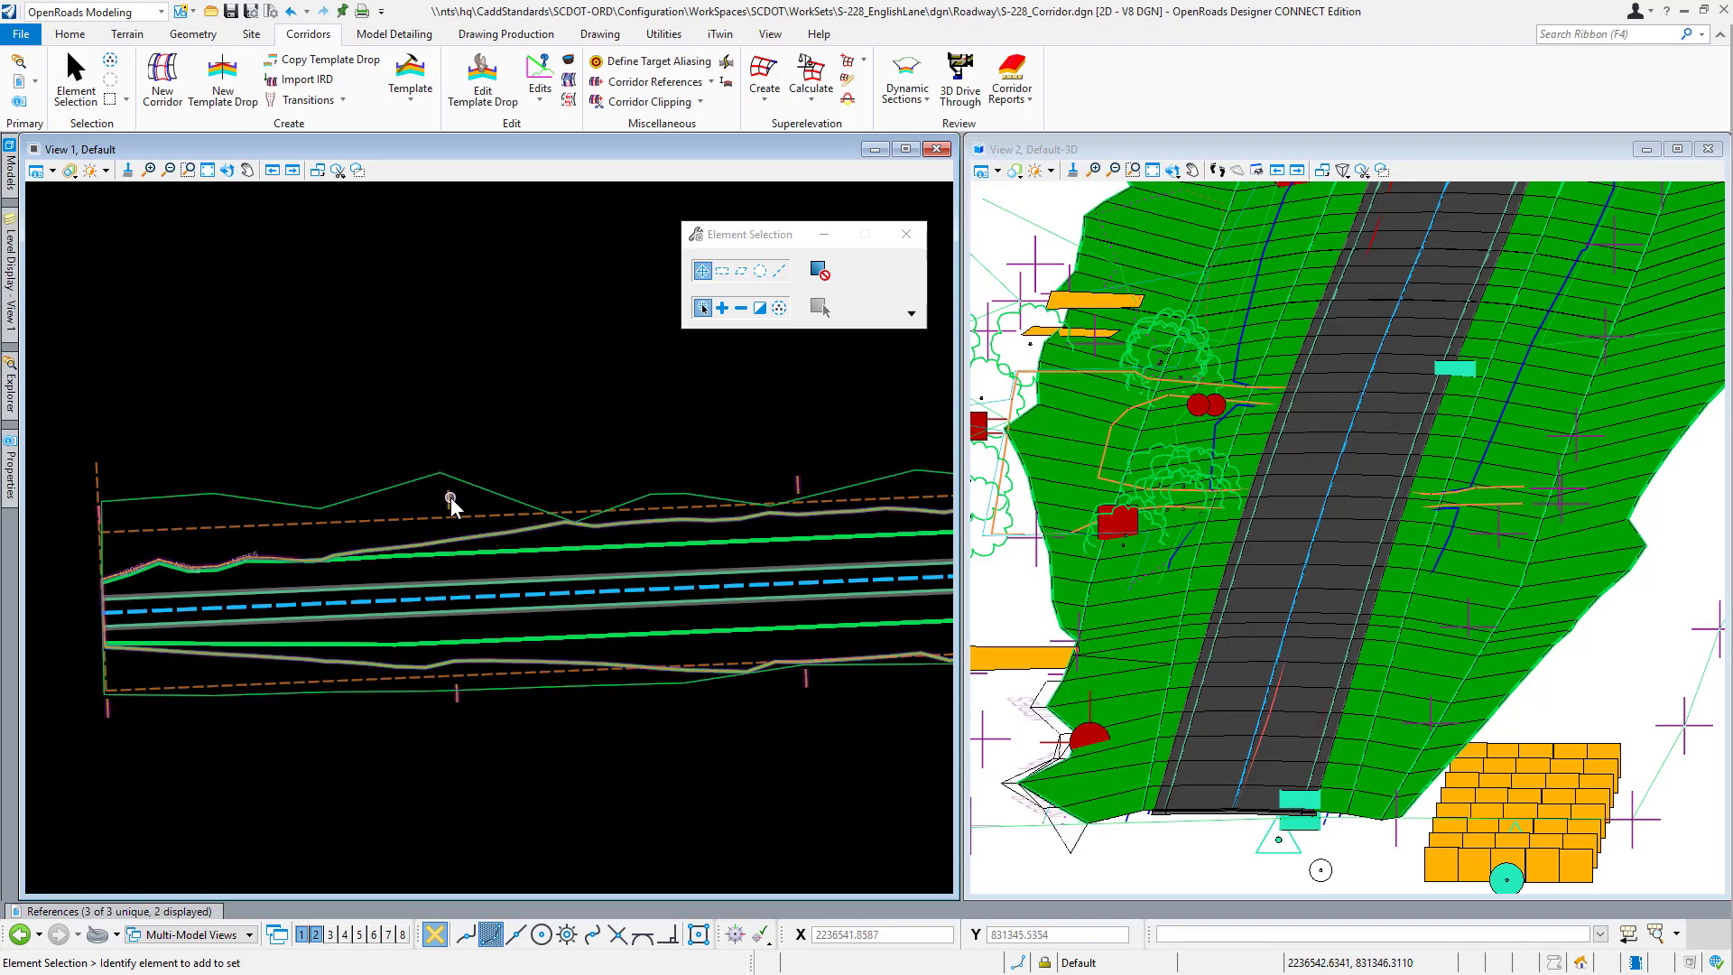
{"action": "left_click", "coordinate": [451, 499]}
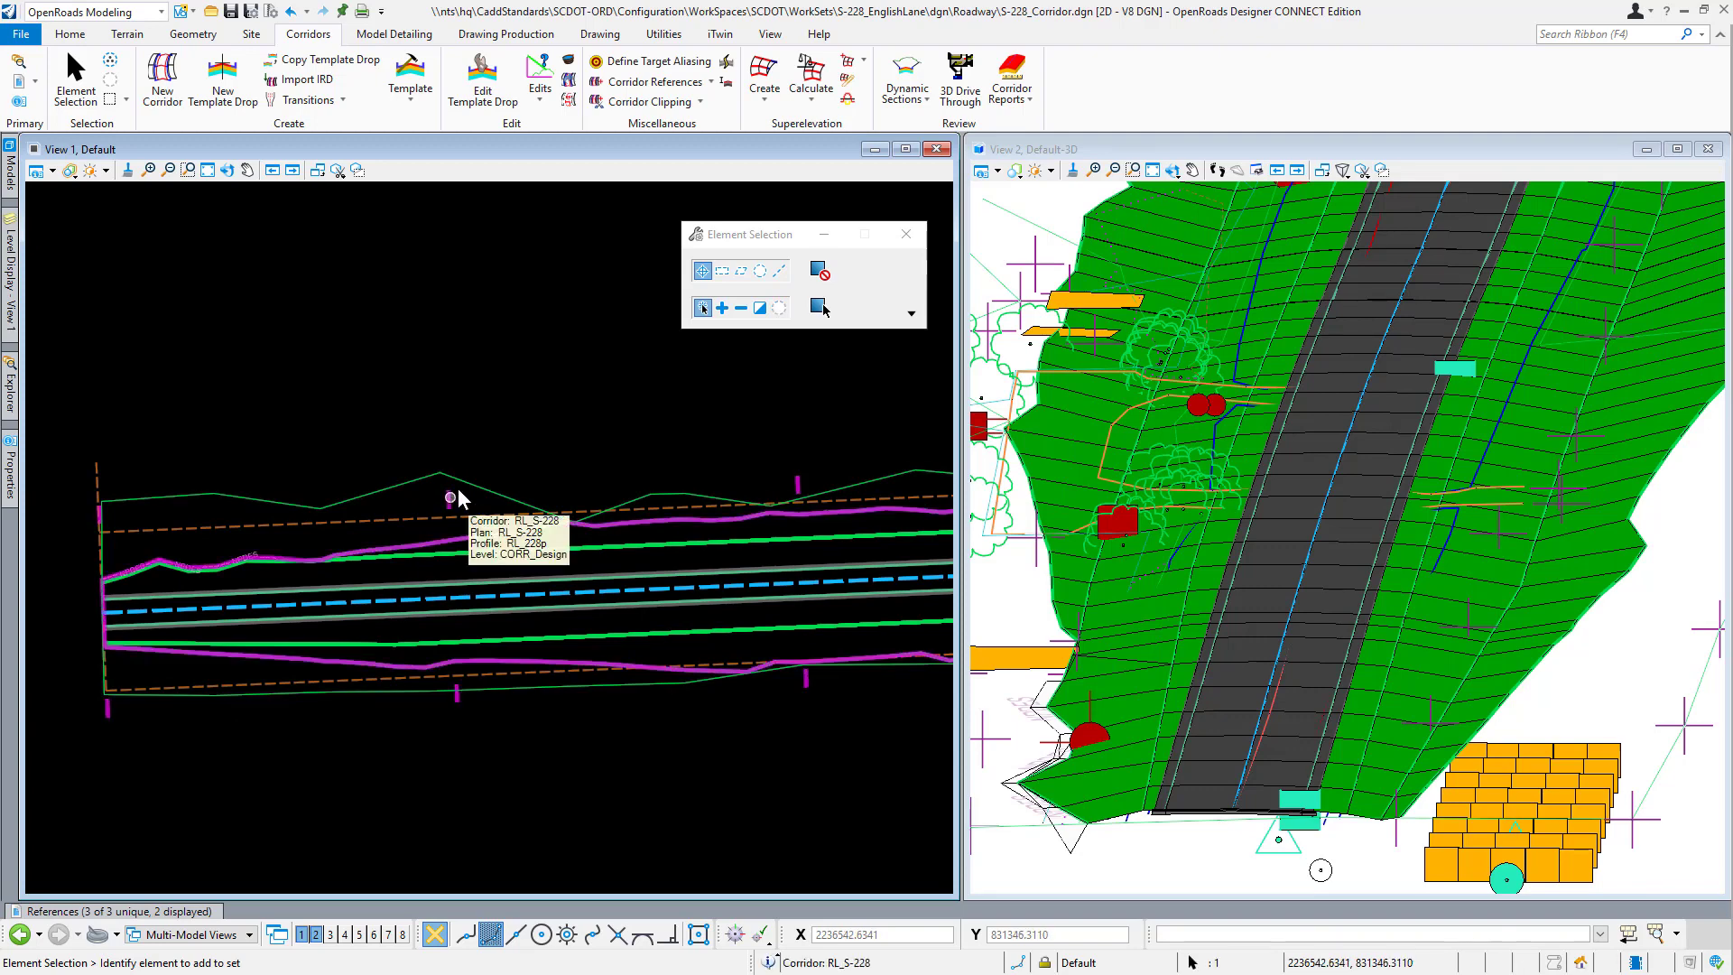
{"action": "mouse_move", "coordinate": [448, 498]}
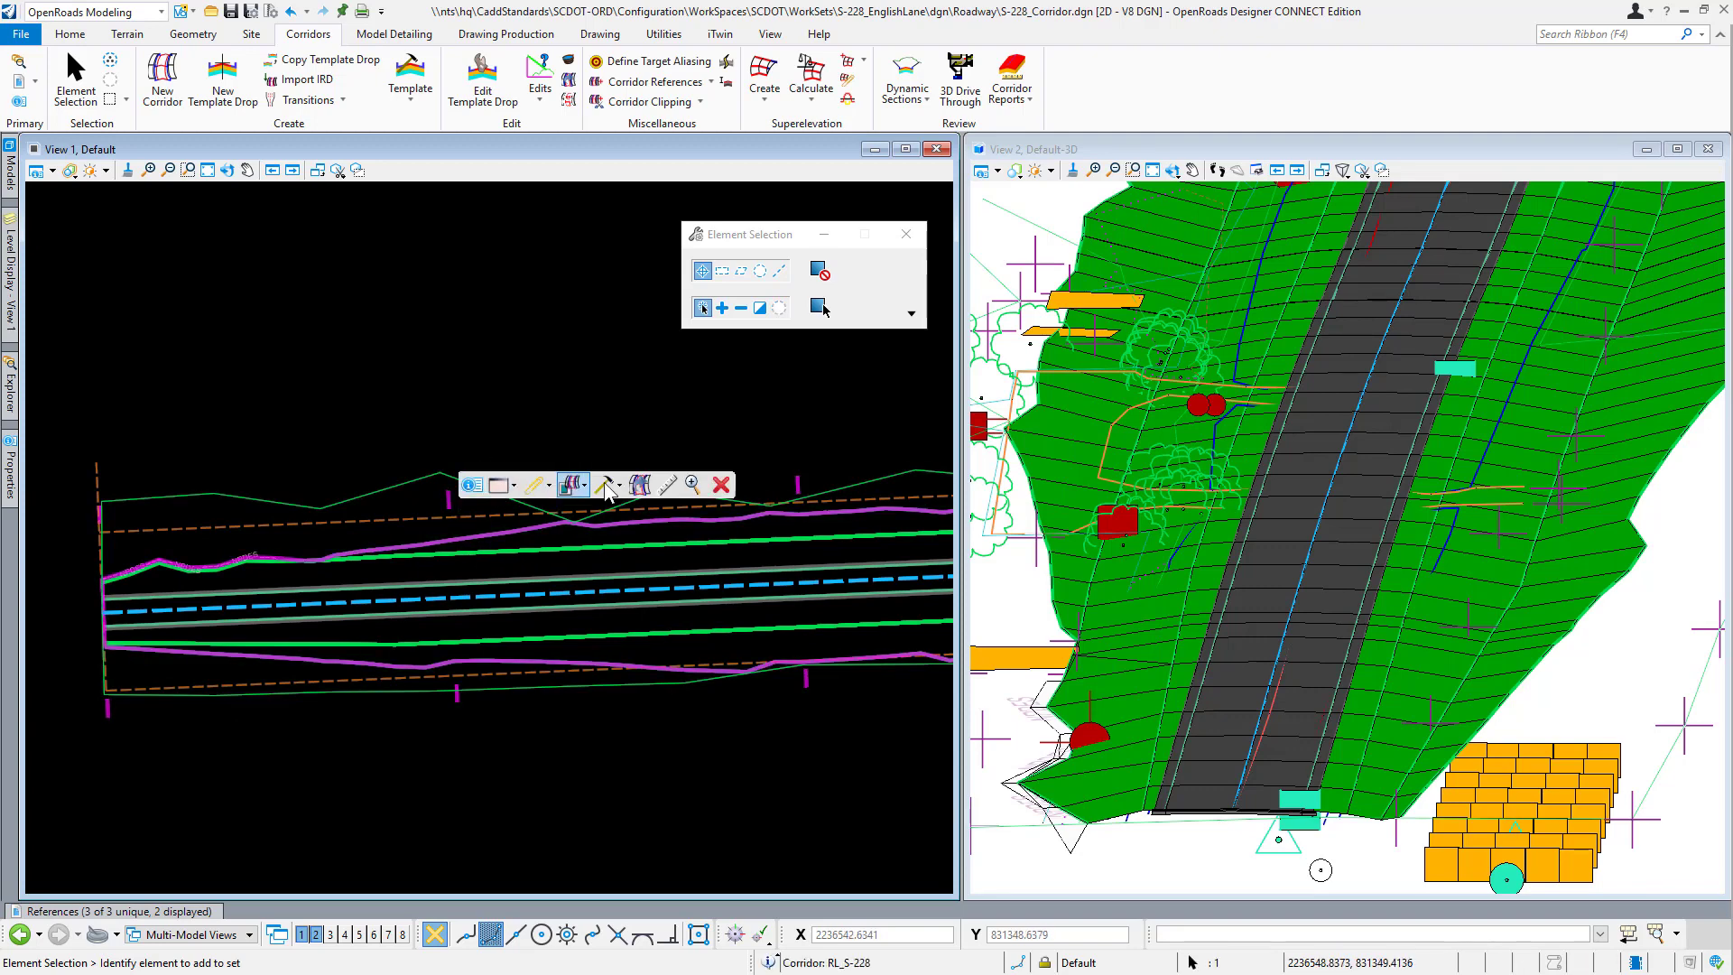
{"action": "left_click", "coordinate": [610, 486]}
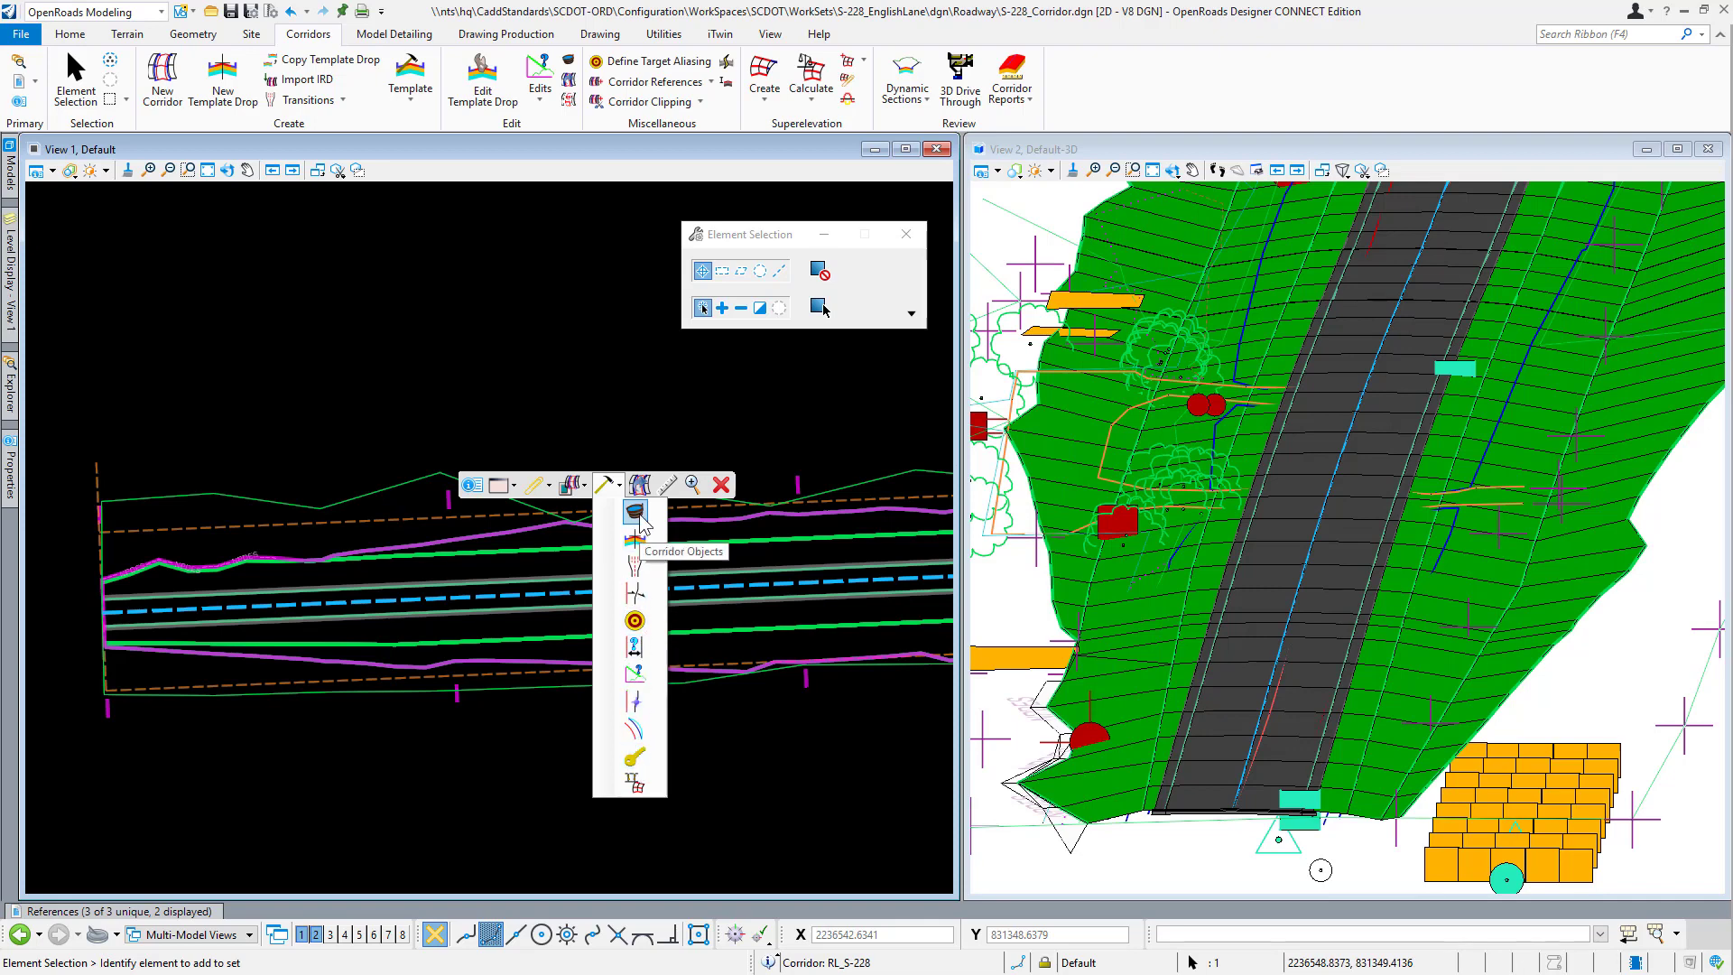
{"action": "left_click", "coordinate": [635, 512]}
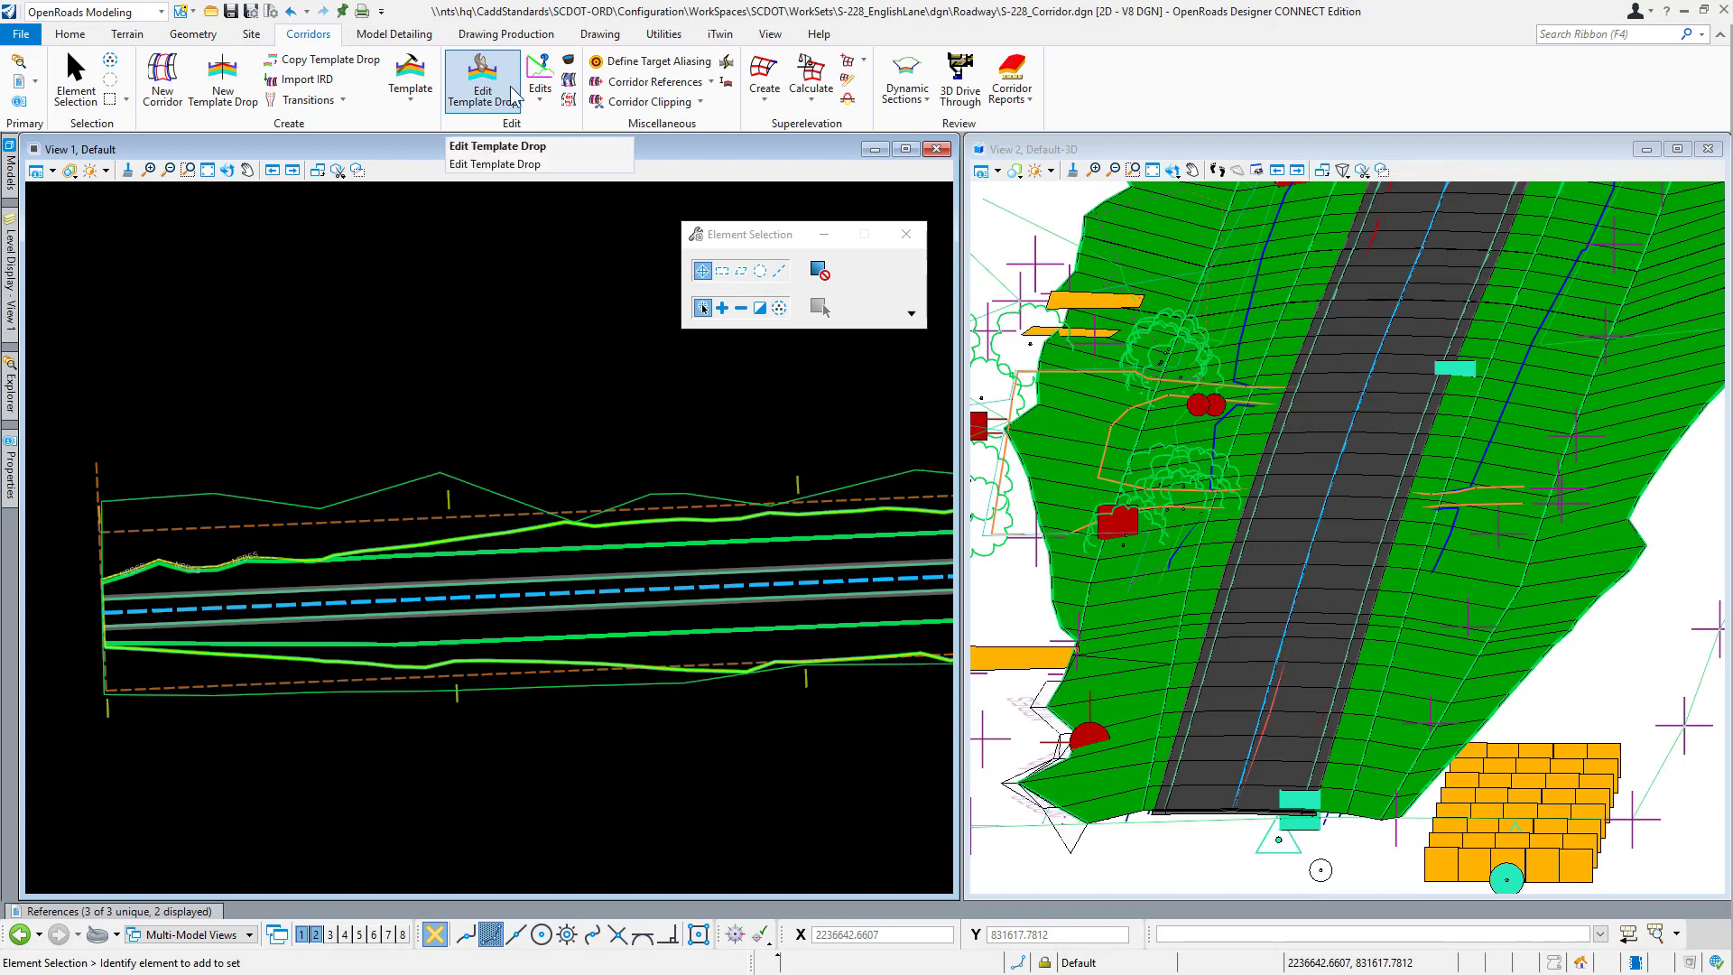
Open the Corridor Objects of the RL_S-228 corridor, review its parametric constraints, and close the dialog.
{"action": "left_click", "coordinate": [570, 61]}
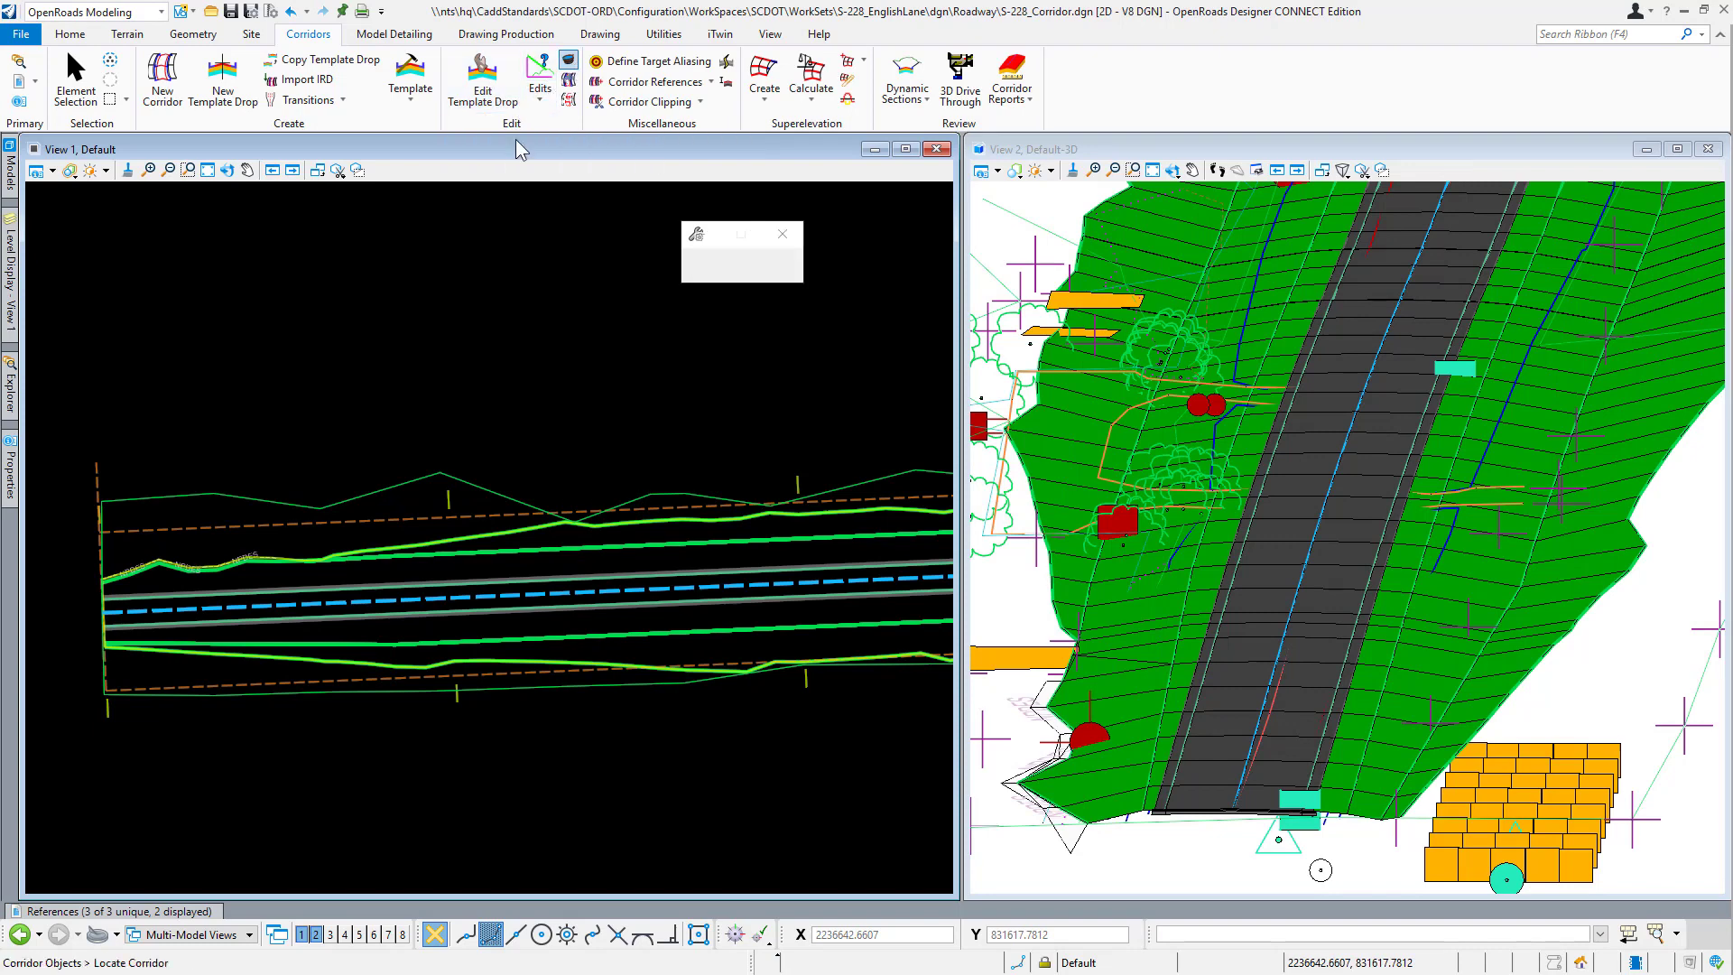
{"action": "left_click", "coordinate": [449, 495]}
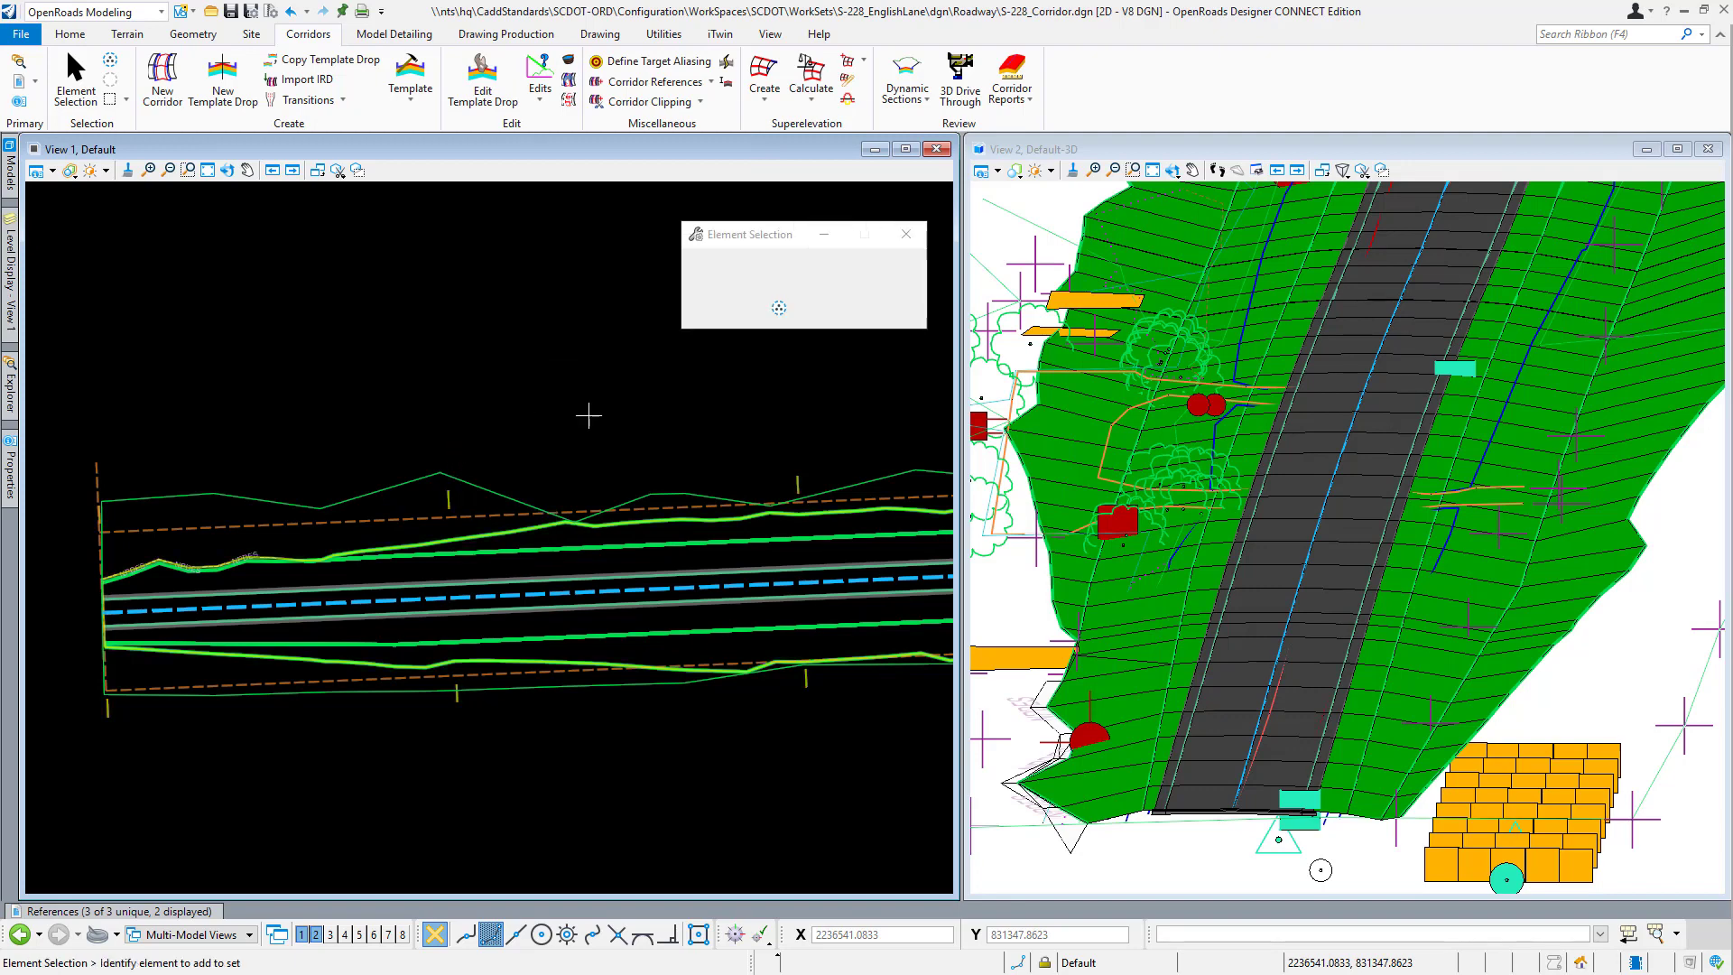
{"action": "left_click_drag", "start_coordinate": [1732, 279], "coordinate": [520, 269]}
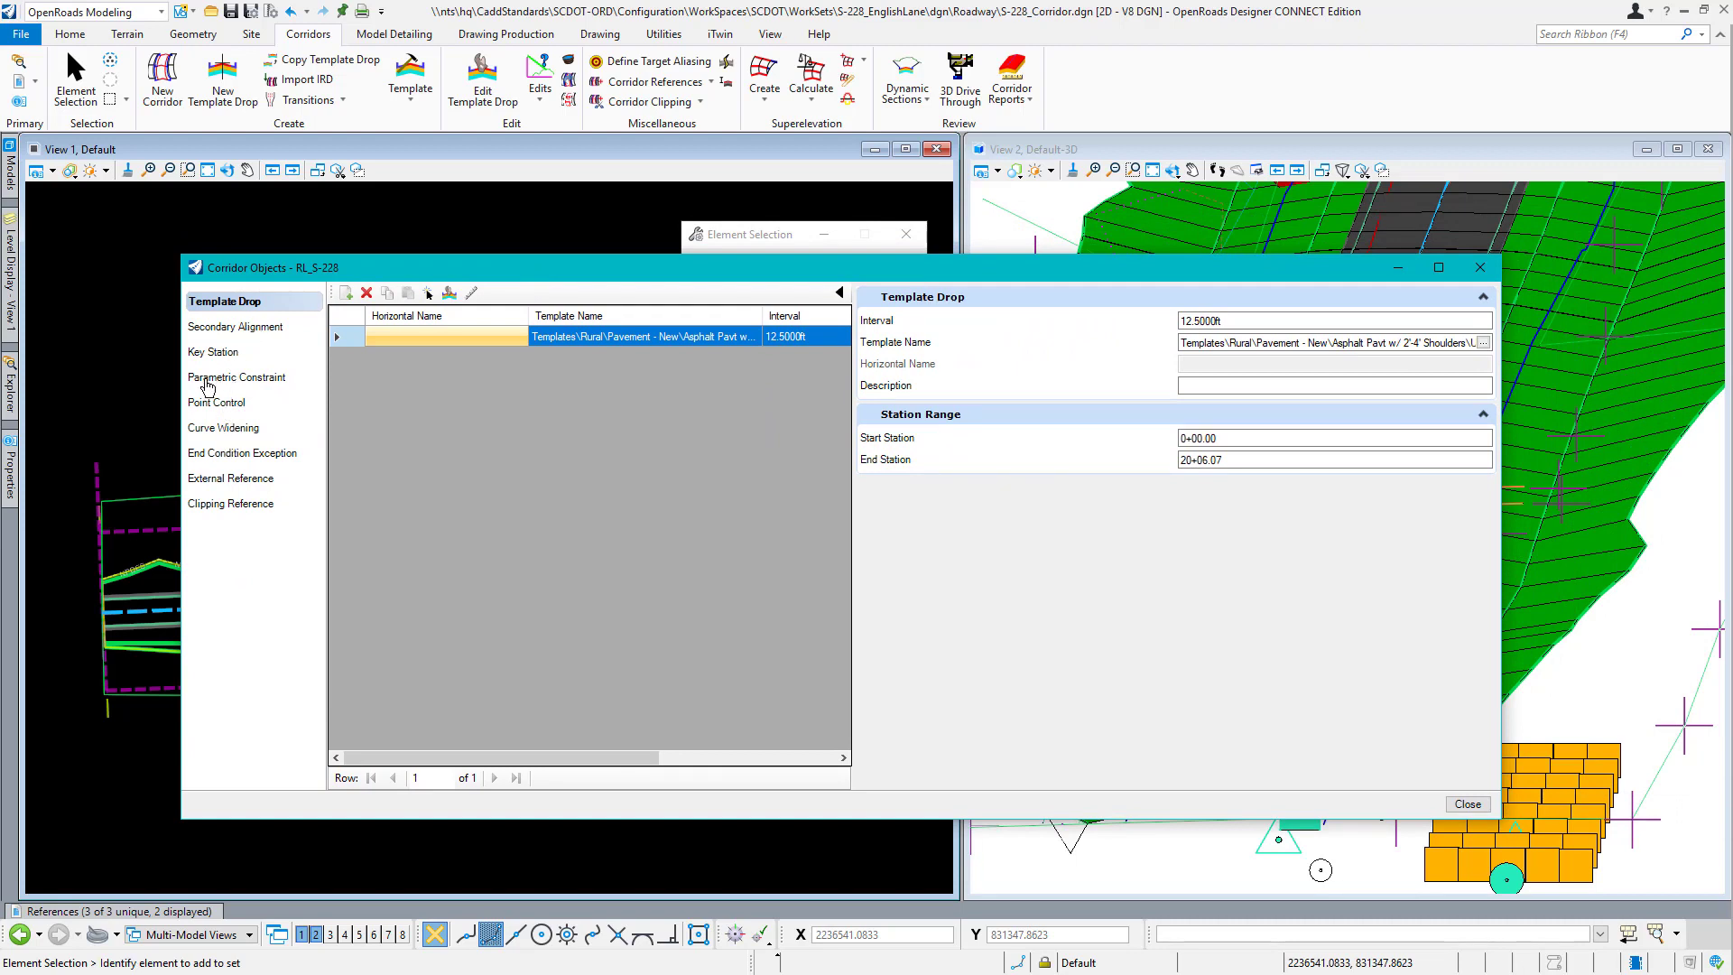
{"action": "left_click", "coordinate": [262, 379]}
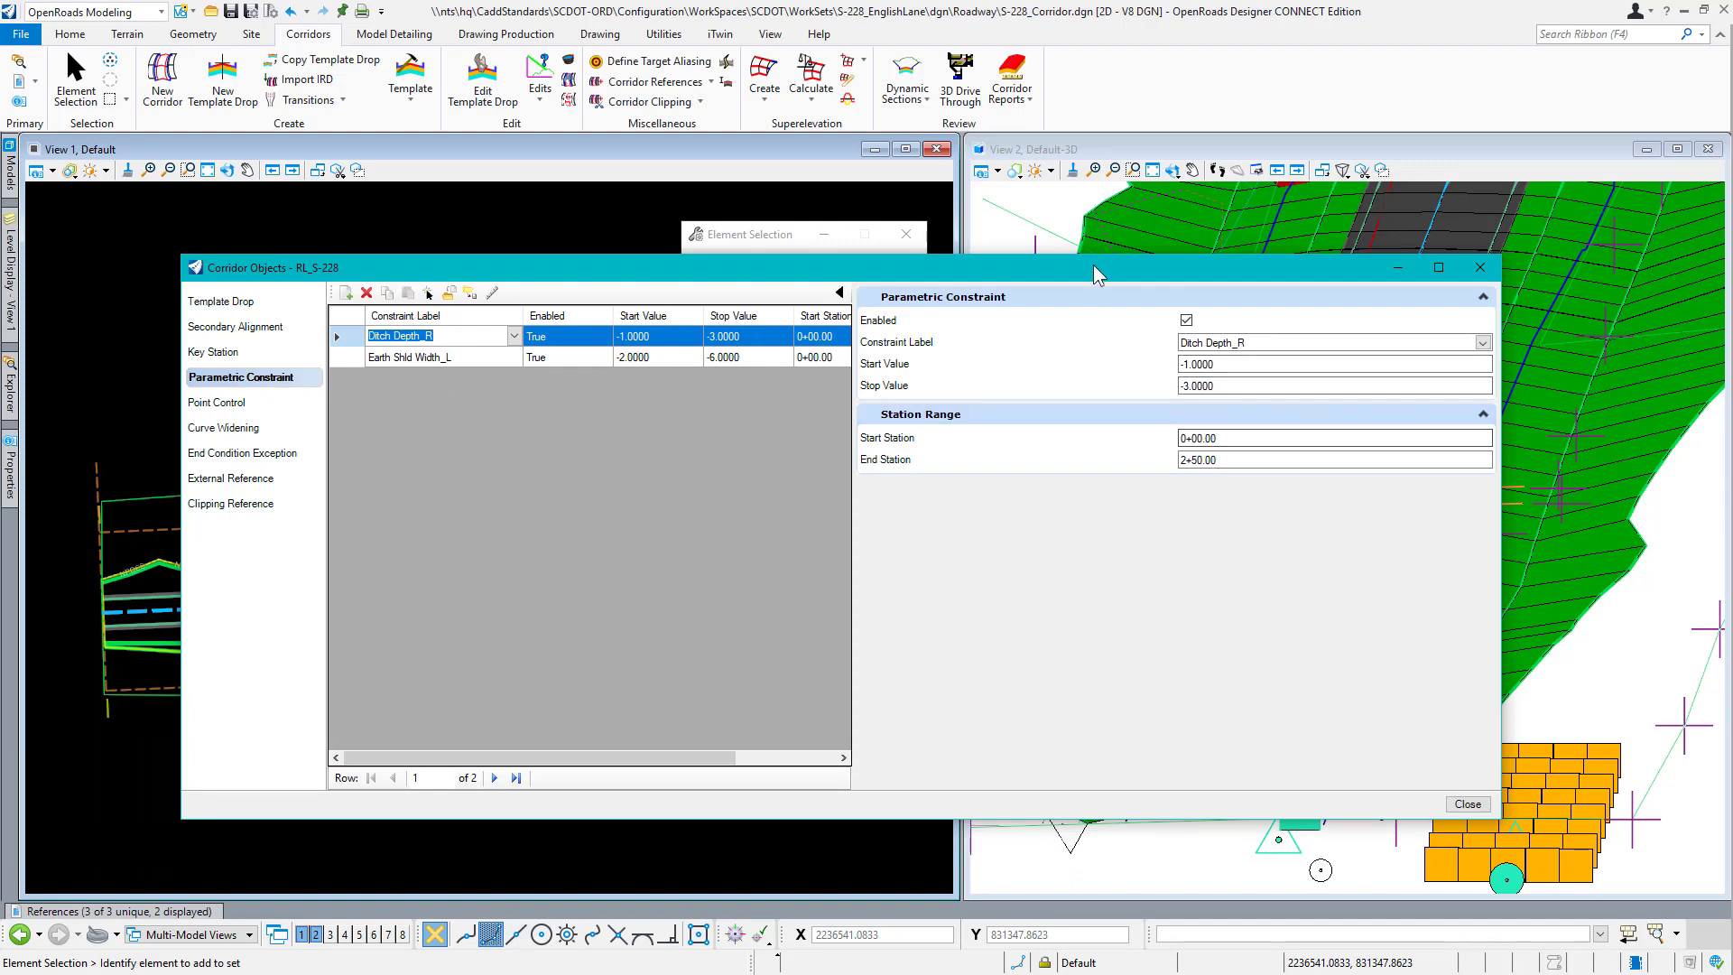
{"action": "left_click_drag", "start_coordinate": [1092, 263], "coordinate": [1095, 296]}
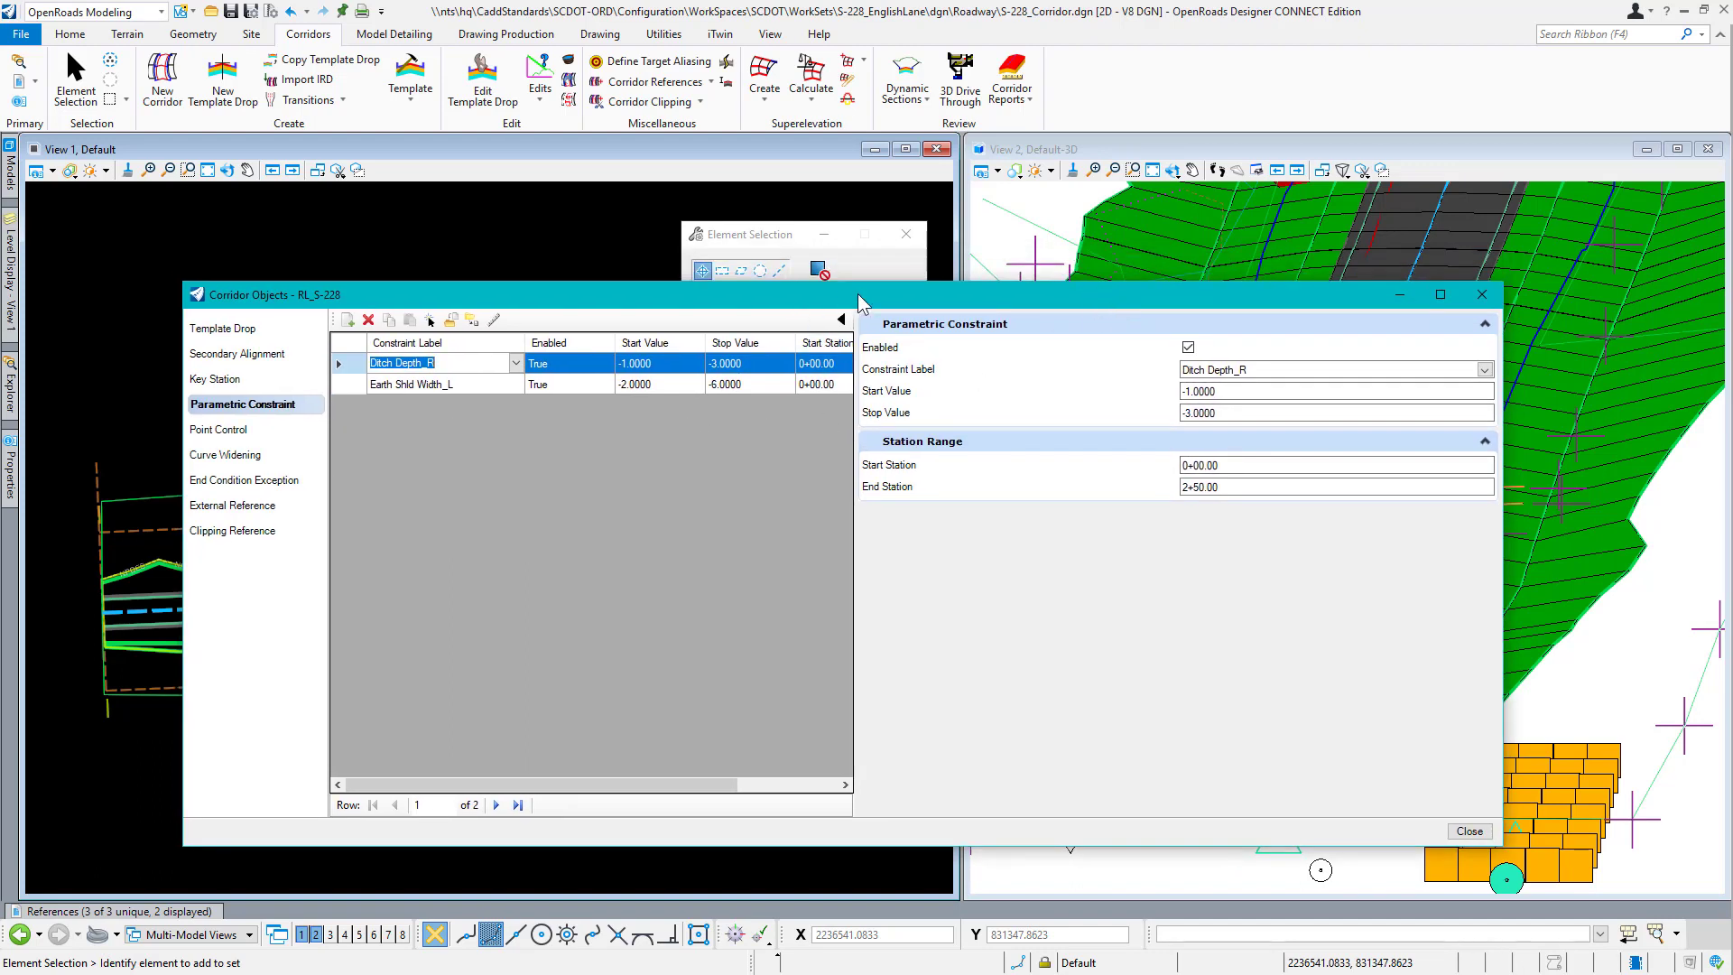
{"action": "left_click", "coordinate": [1469, 831]}
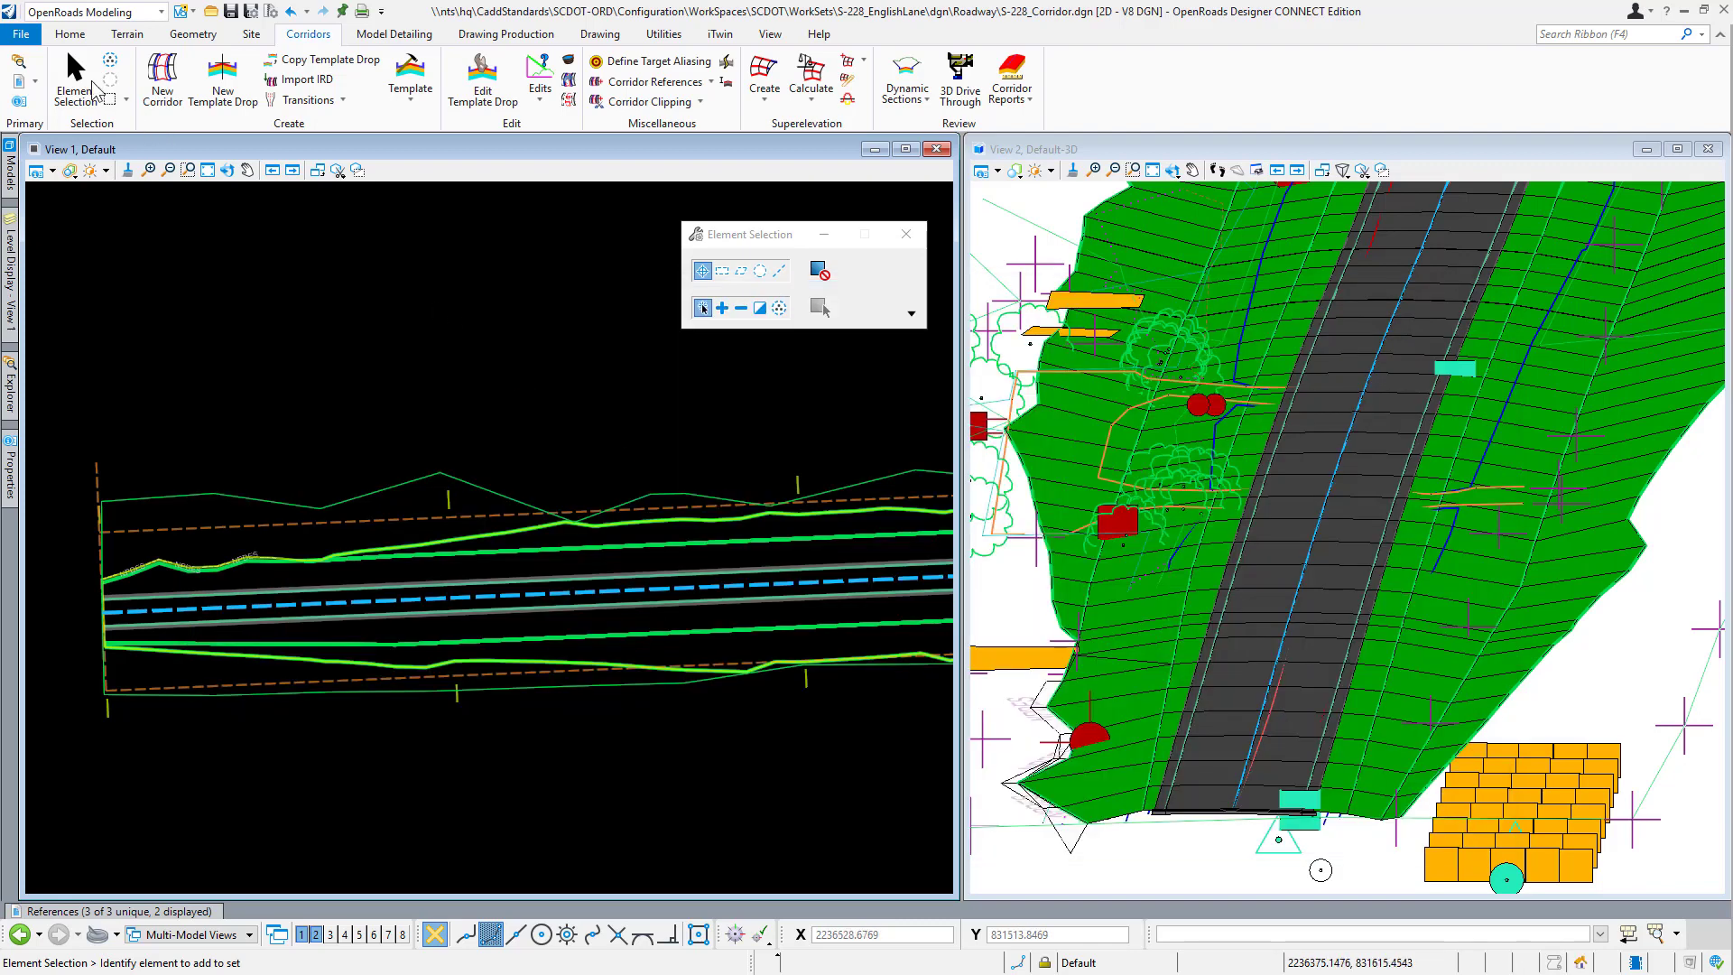
View more of the corridor in 3D and look at the display levels of the S-228_Survey.dgn reference.
{"action": "scroll", "coordinate": [1286, 700], "scroll_direction": "down", "scroll_amount": 2}
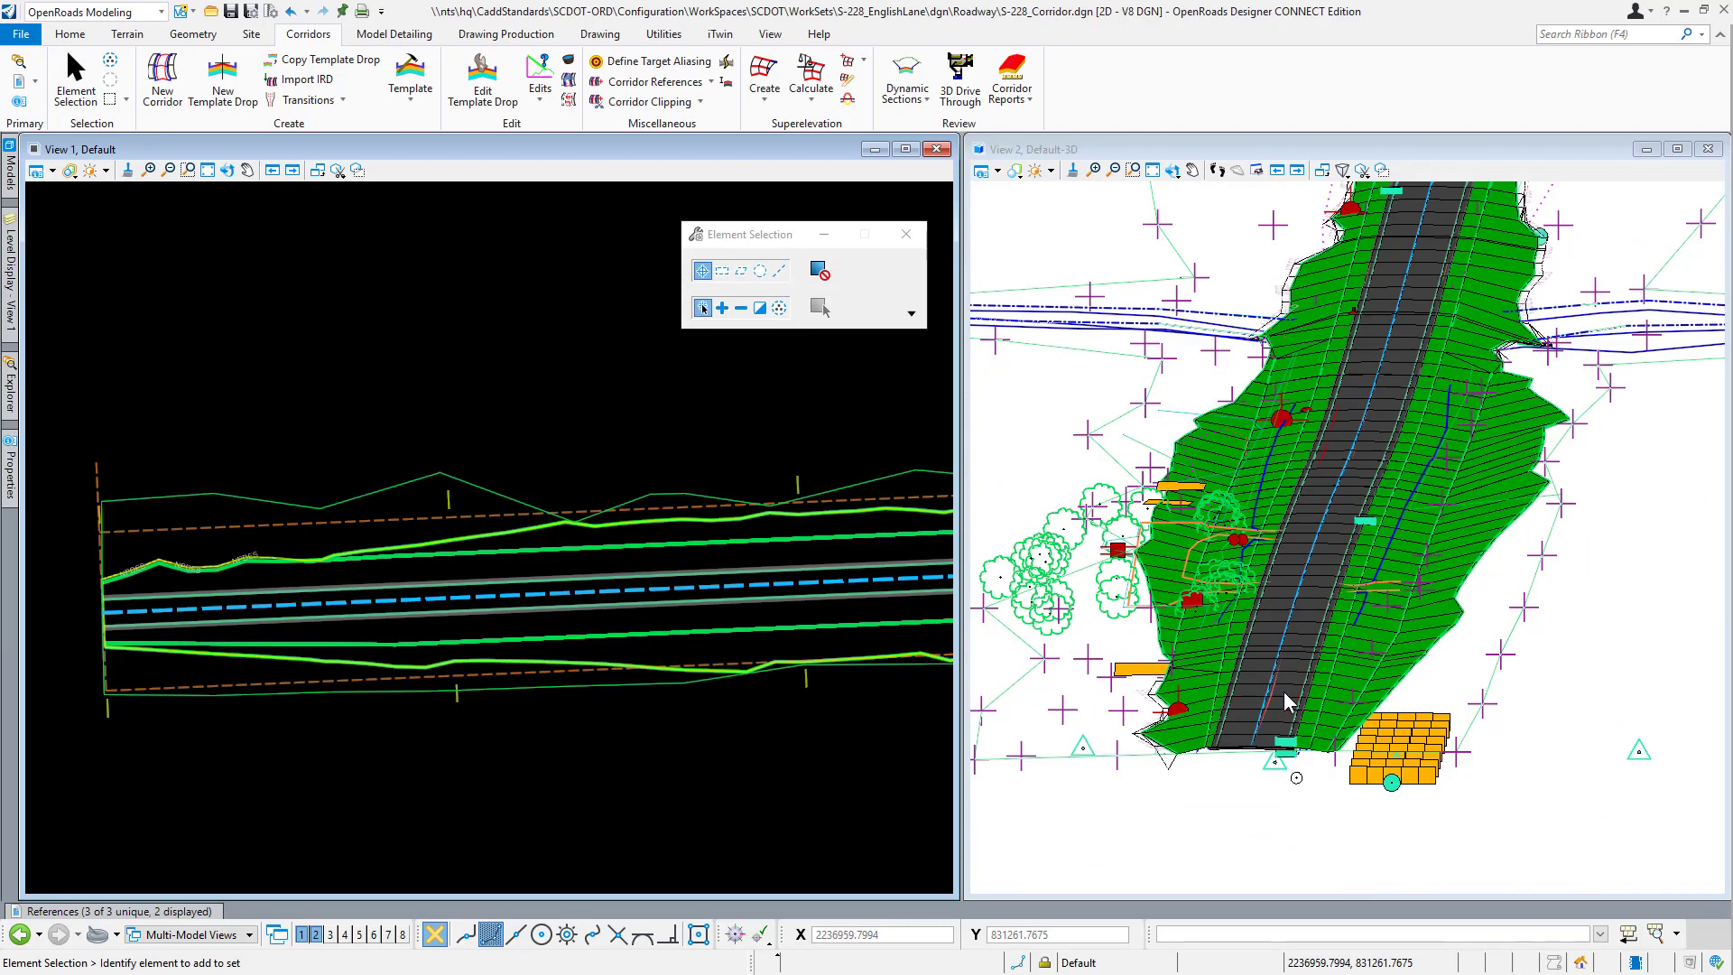
{"action": "middle_click_drag", "start_coordinate": [1448, 433], "coordinate": [1437, 516]}
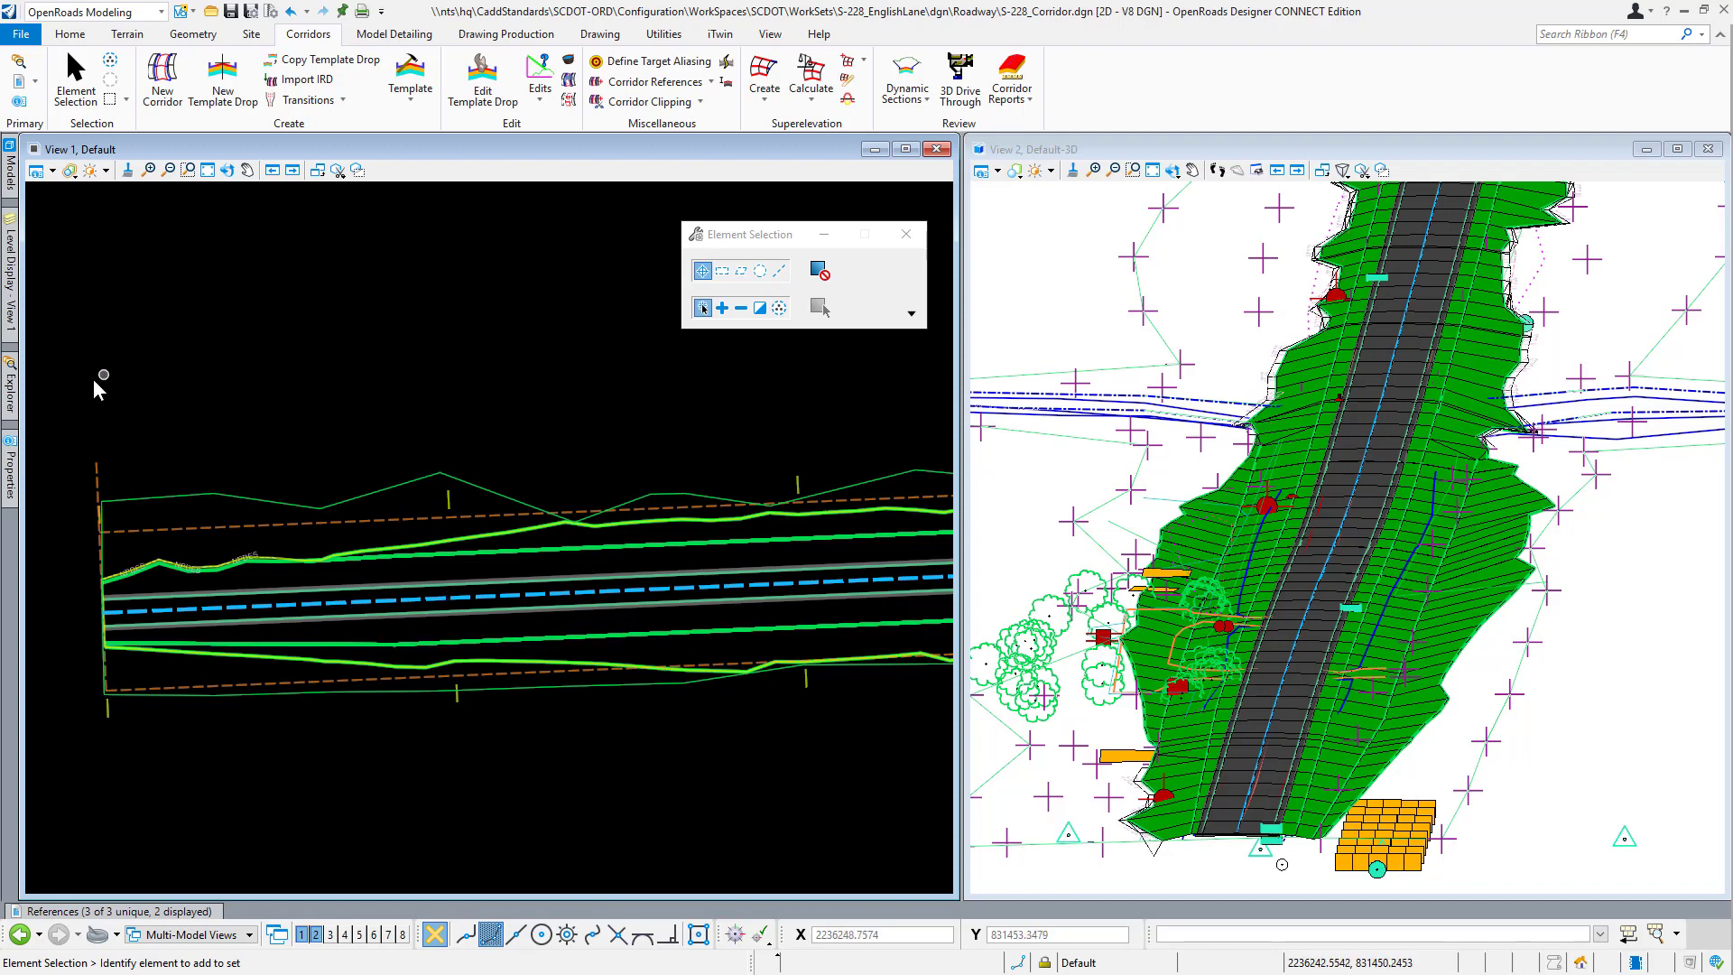
{"action": "mouse_move", "coordinate": [11, 270]}
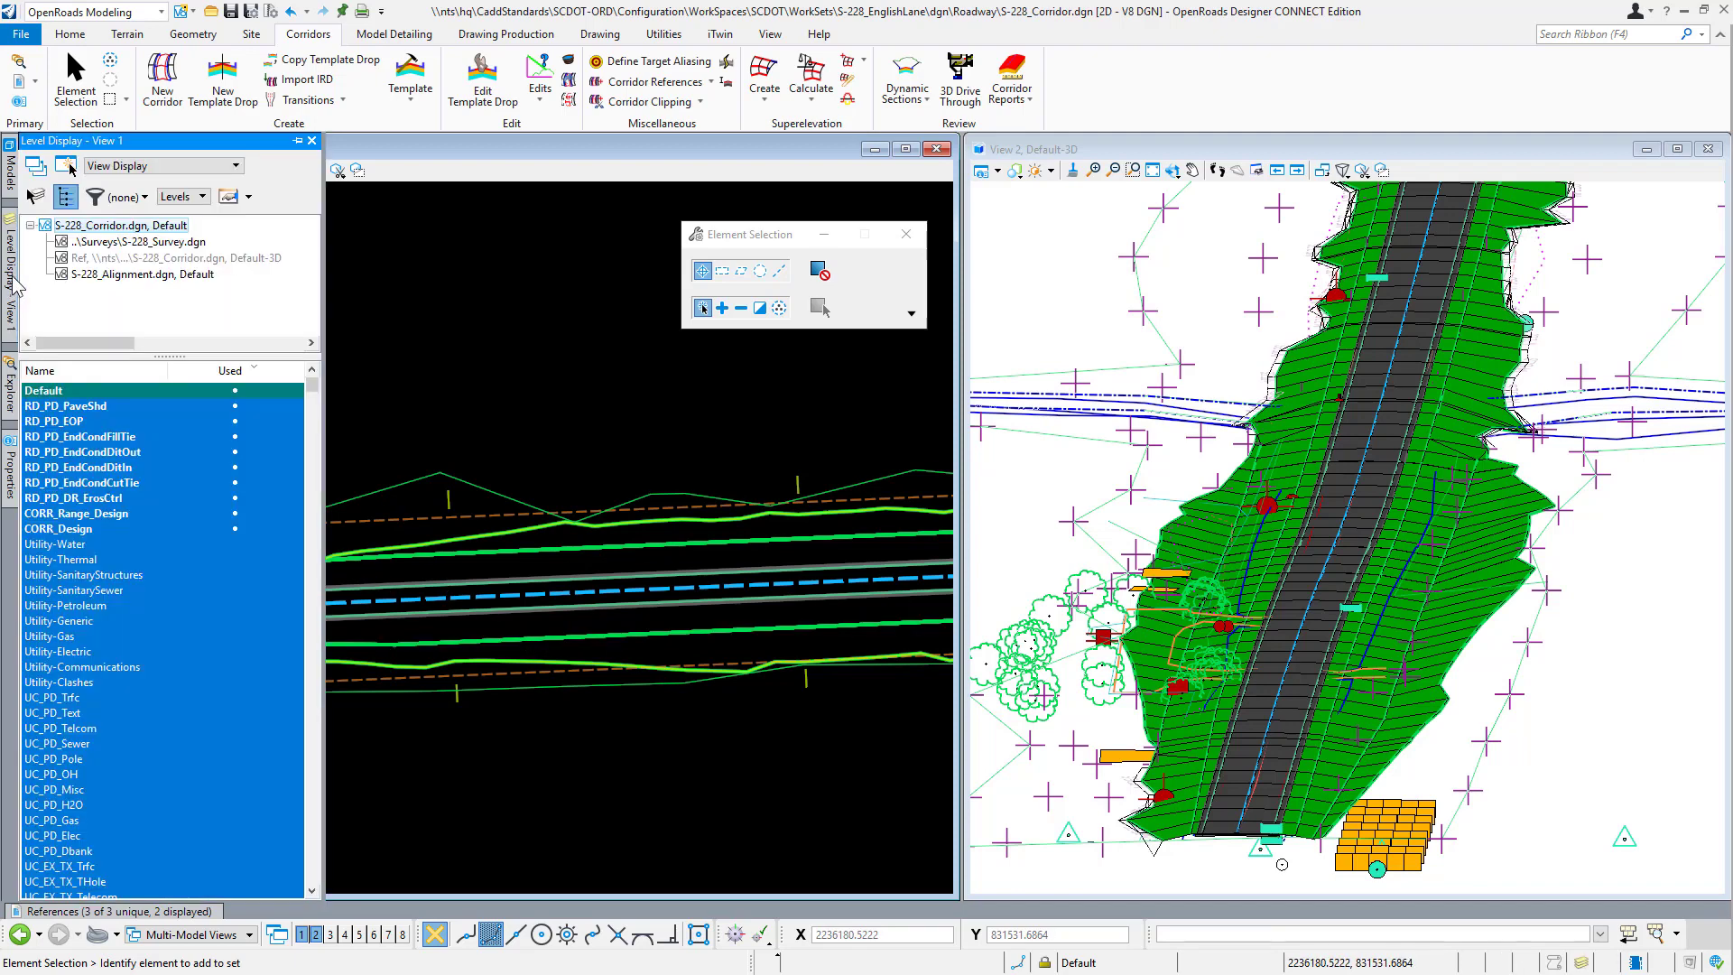
{"action": "left_click", "coordinate": [124, 242]}
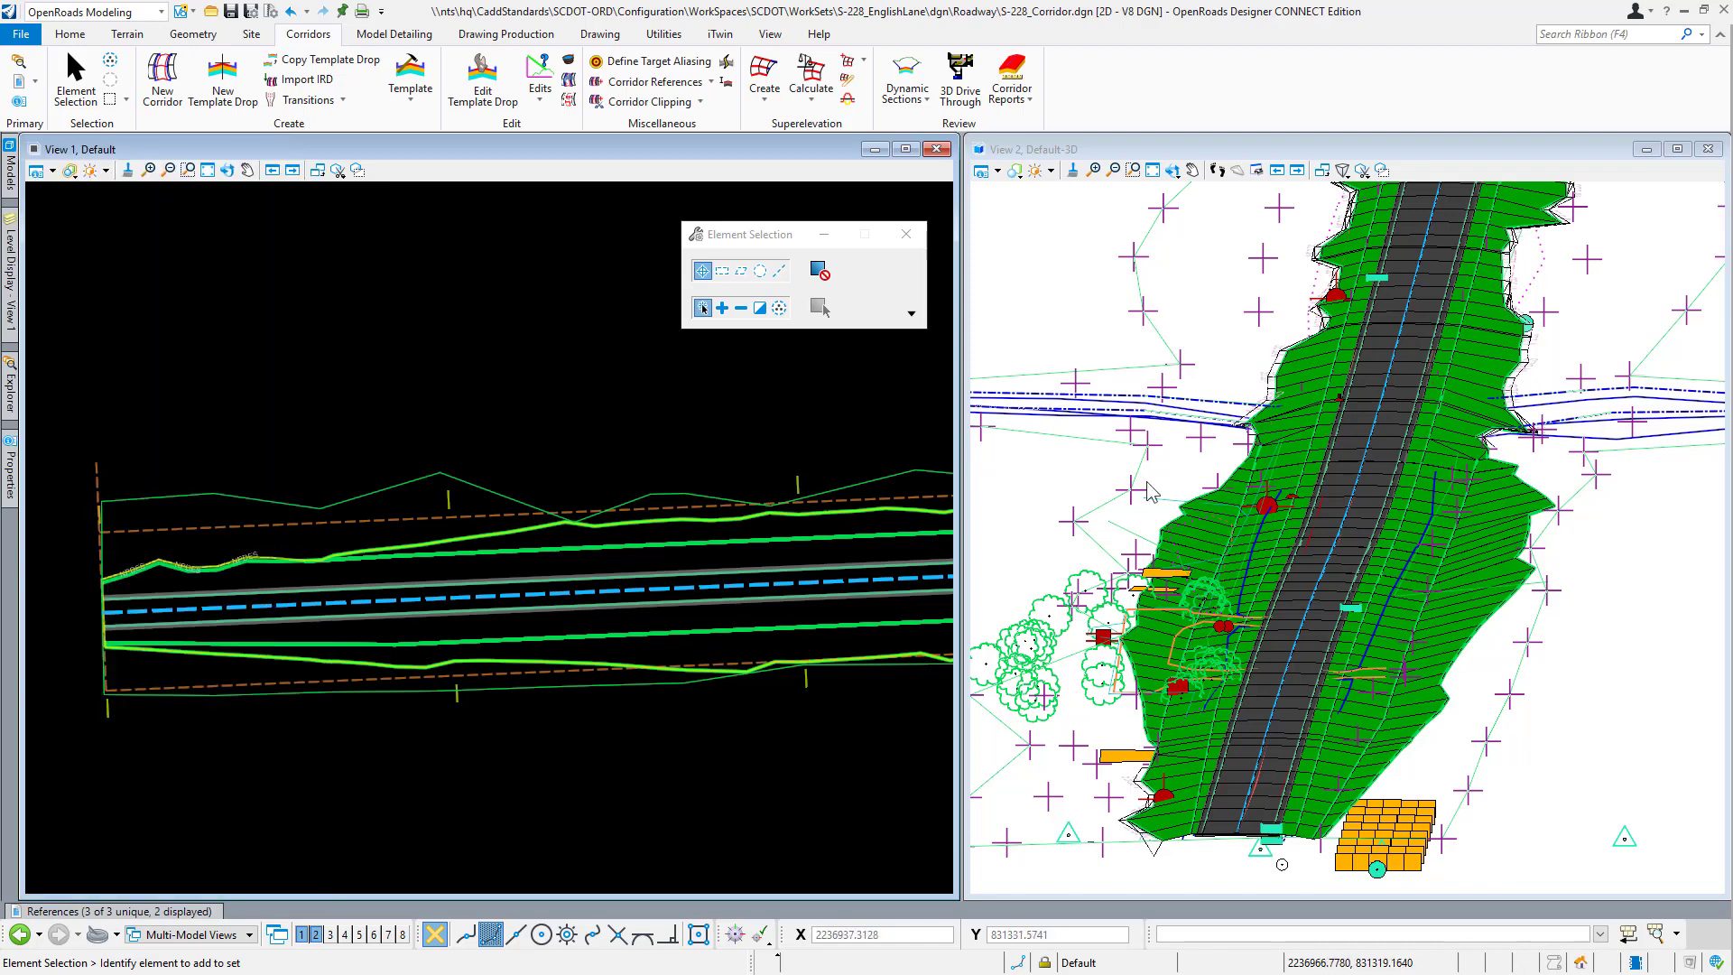
Rotate the 3D view dynamically so the corridor runs roughly horizontally across it.
{"action": "left_click", "coordinate": [1172, 170]}
{"action": "left_click", "coordinate": [1294, 787]}
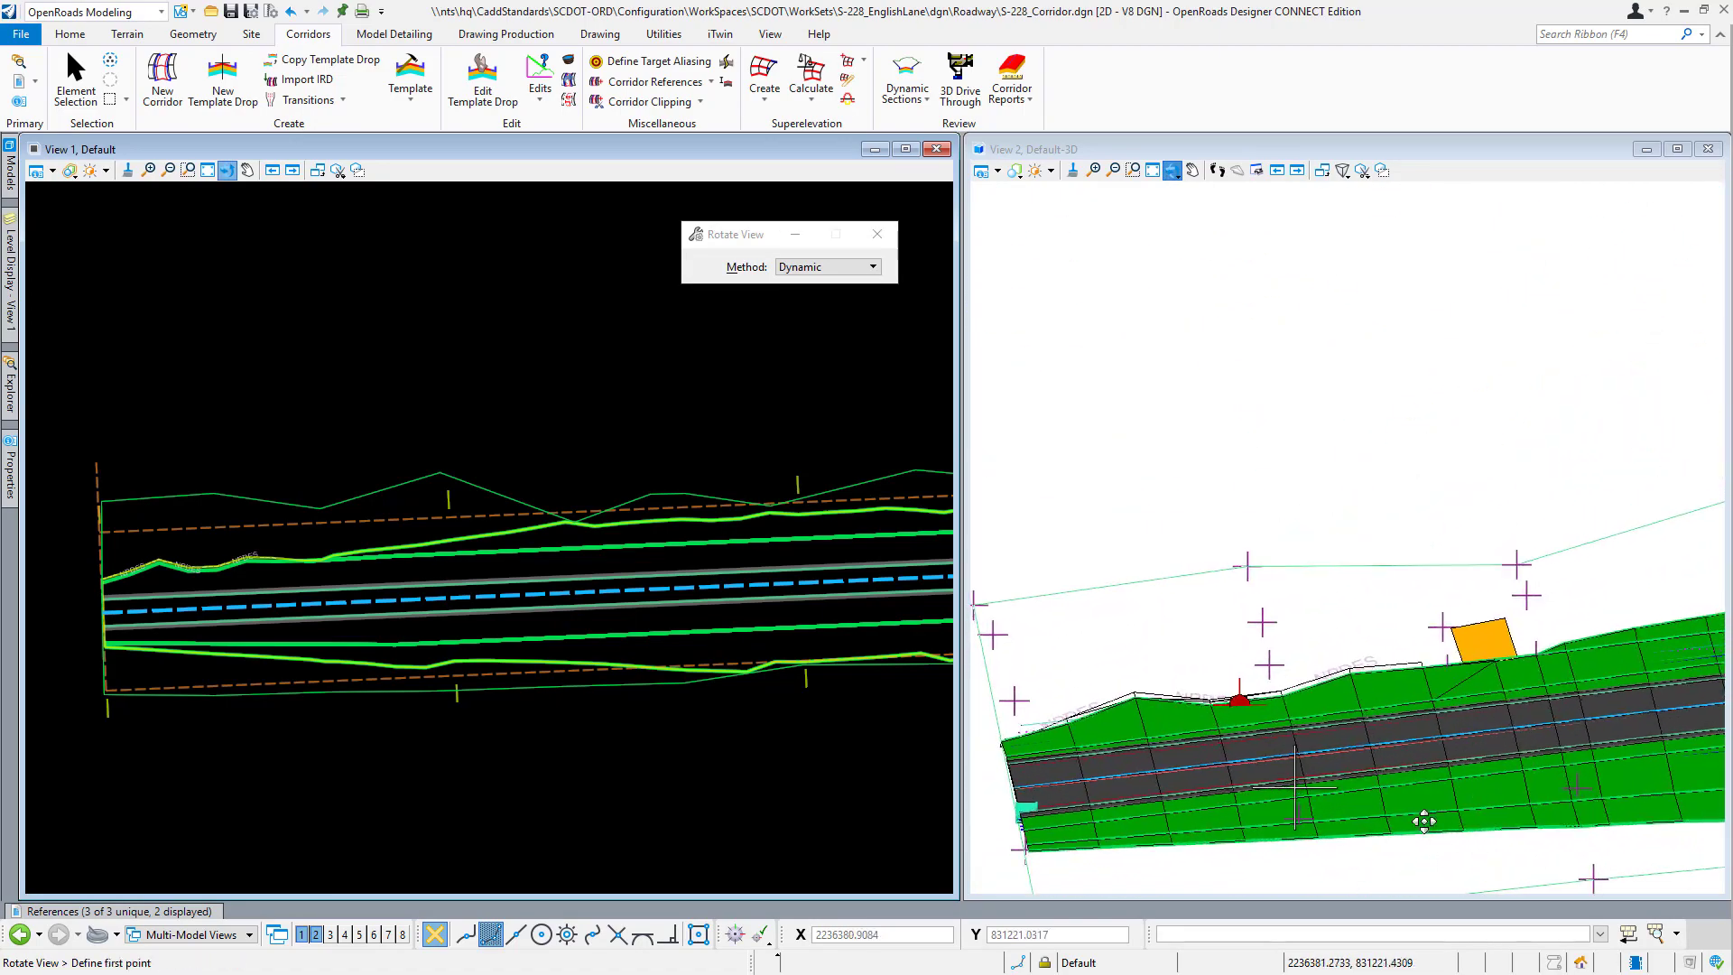
{"action": "left_click", "coordinate": [1357, 675]}
{"action": "scroll", "coordinate": [1083, 668], "scroll_direction": "down", "scroll_amount": 3}
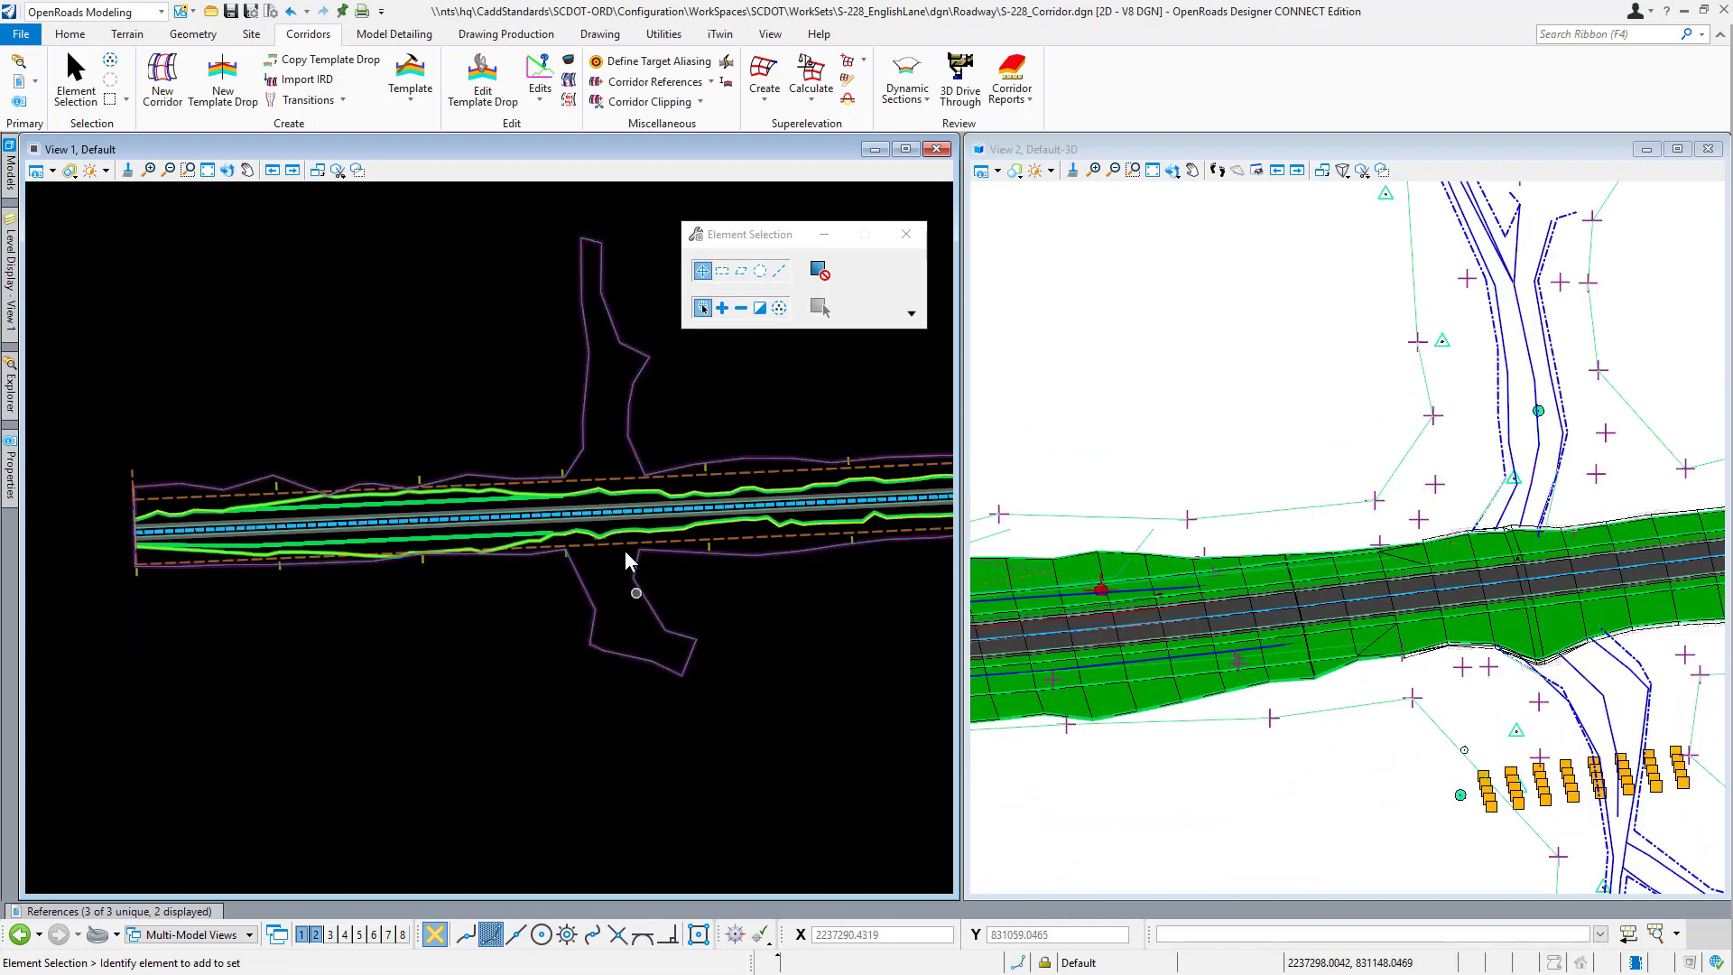
Rotate the plan view dynamically so the corridor runs diagonally across it, and exit the rotation.
{"action": "scroll", "coordinate": [562, 512], "scroll_direction": "up", "scroll_amount": 6}
{"action": "scroll", "coordinate": [493, 531], "scroll_direction": "up", "scroll_amount": 2}
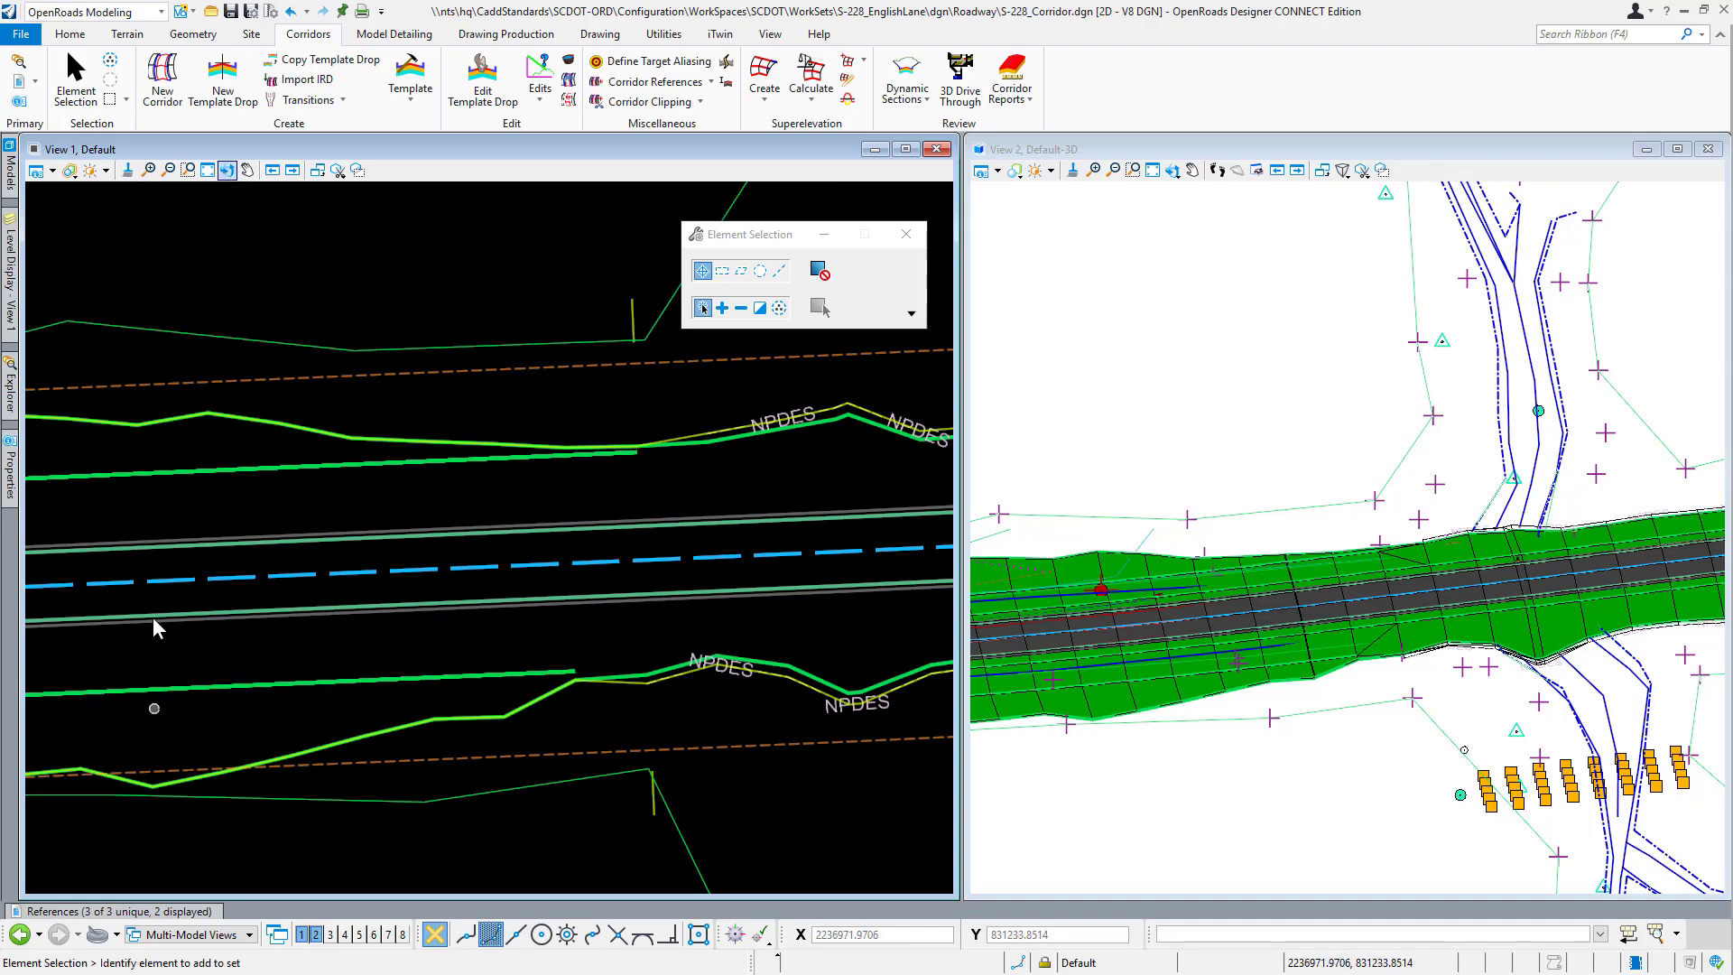
{"action": "left_click", "coordinate": [230, 175]}
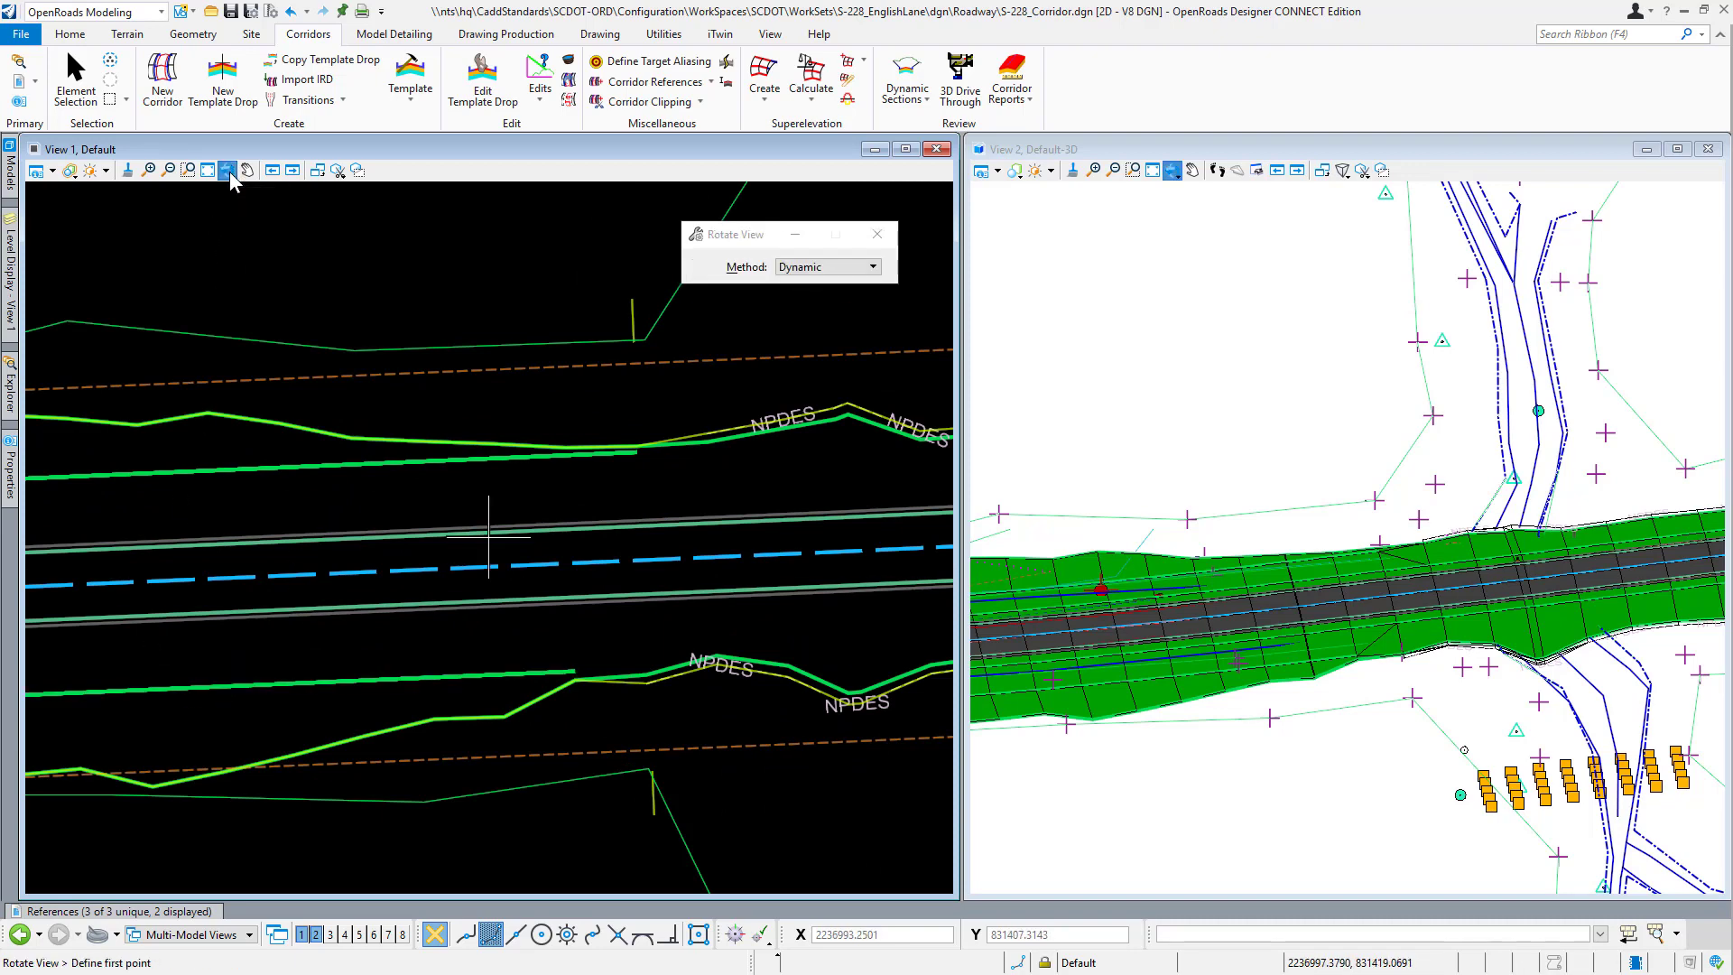
{"action": "left_click", "coordinate": [301, 688]}
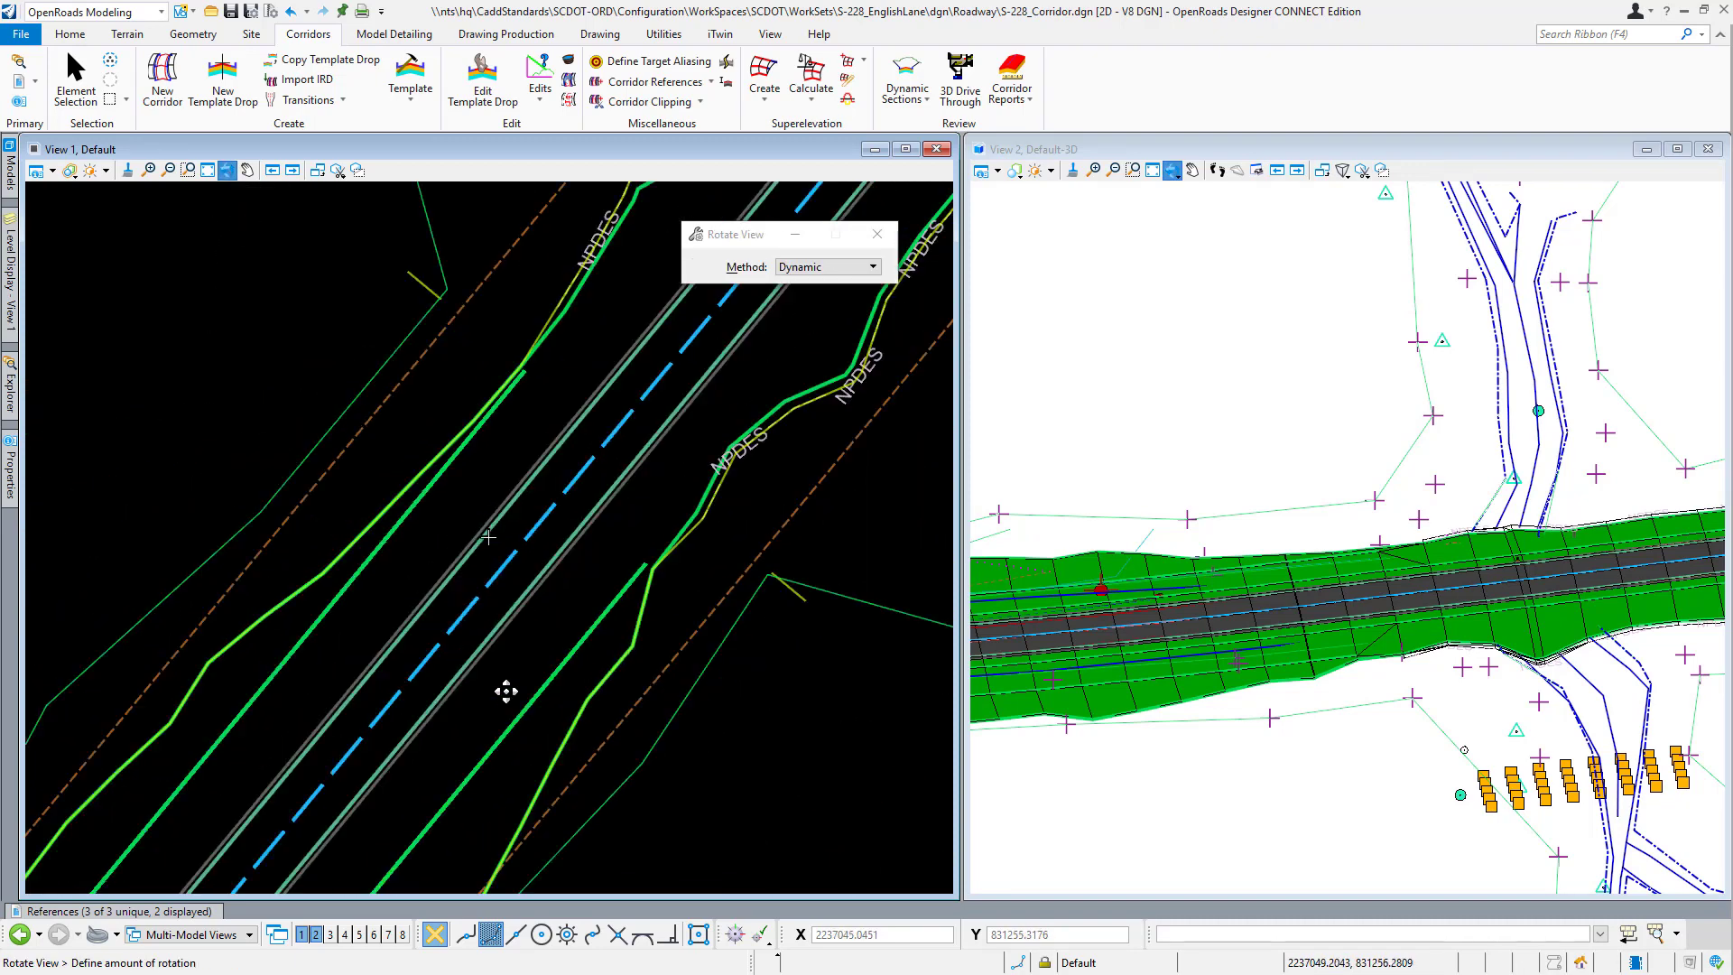
{"action": "left_click", "coordinate": [489, 683]}
{"action": "scroll", "coordinate": [503, 650], "scroll_direction": "down", "scroll_amount": 2}
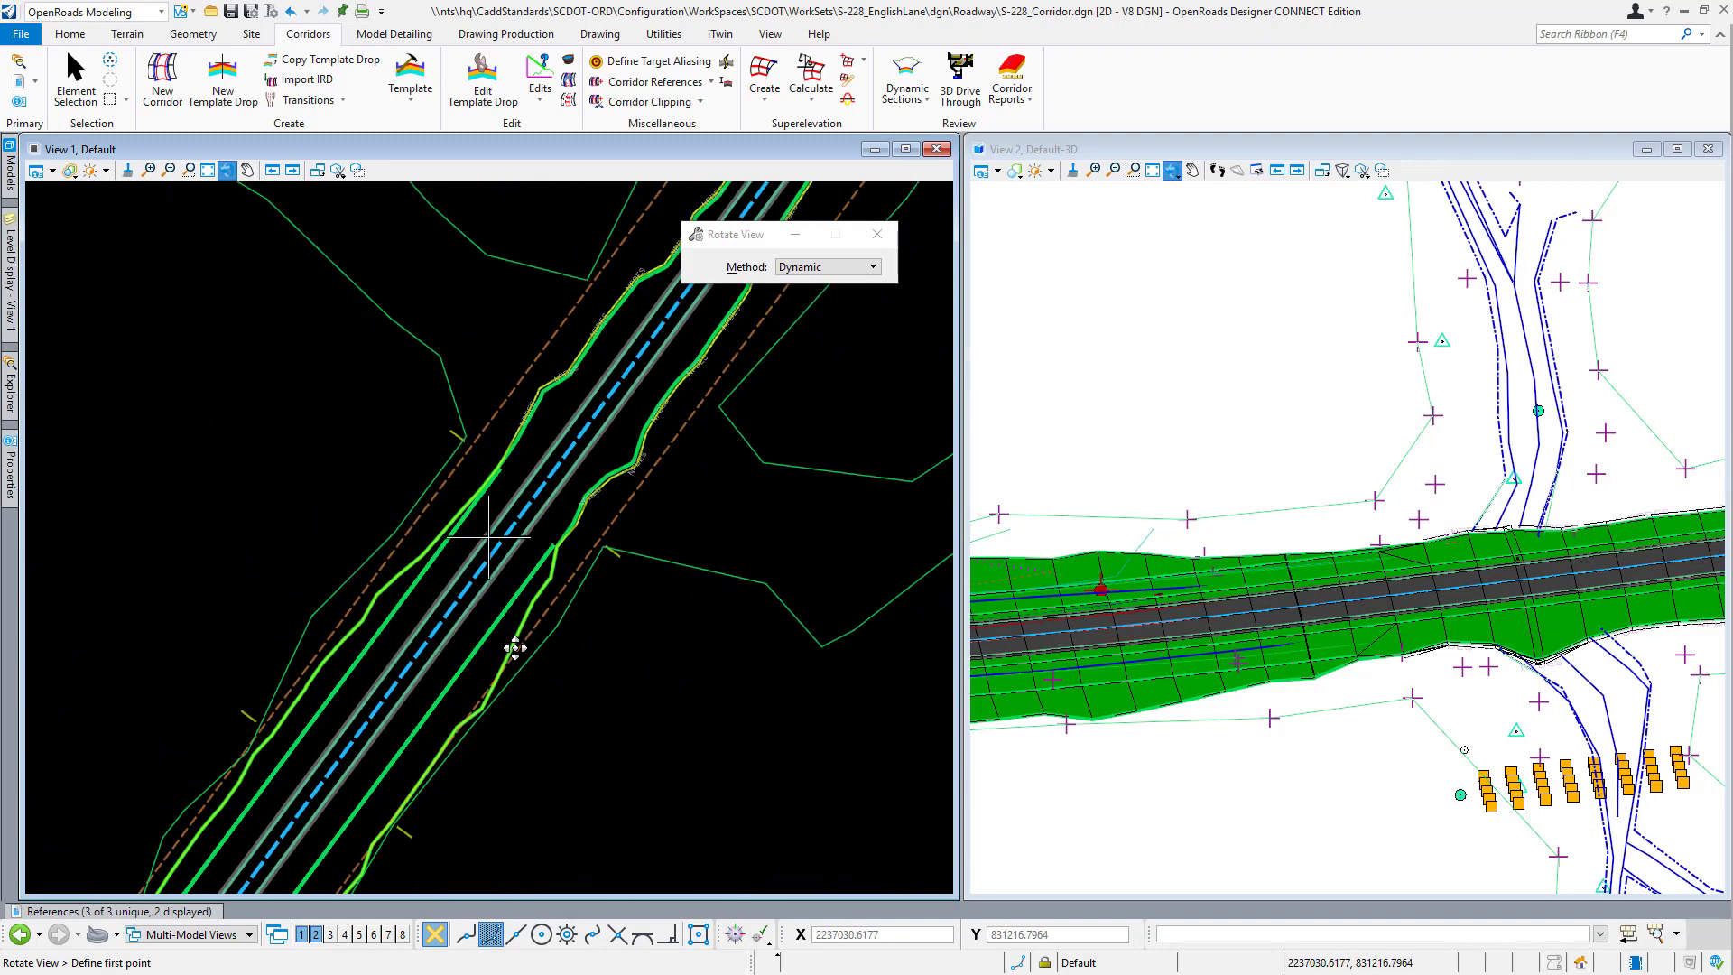
{"action": "right_click", "coordinate": [515, 650]}
Start a line with the Sketch1 feature definition from the Working group of linear features.
{"action": "scroll", "coordinate": [503, 526], "scroll_direction": "up", "scroll_amount": 2}
{"action": "scroll", "coordinate": [492, 537], "scroll_direction": "up", "scroll_amount": 3}
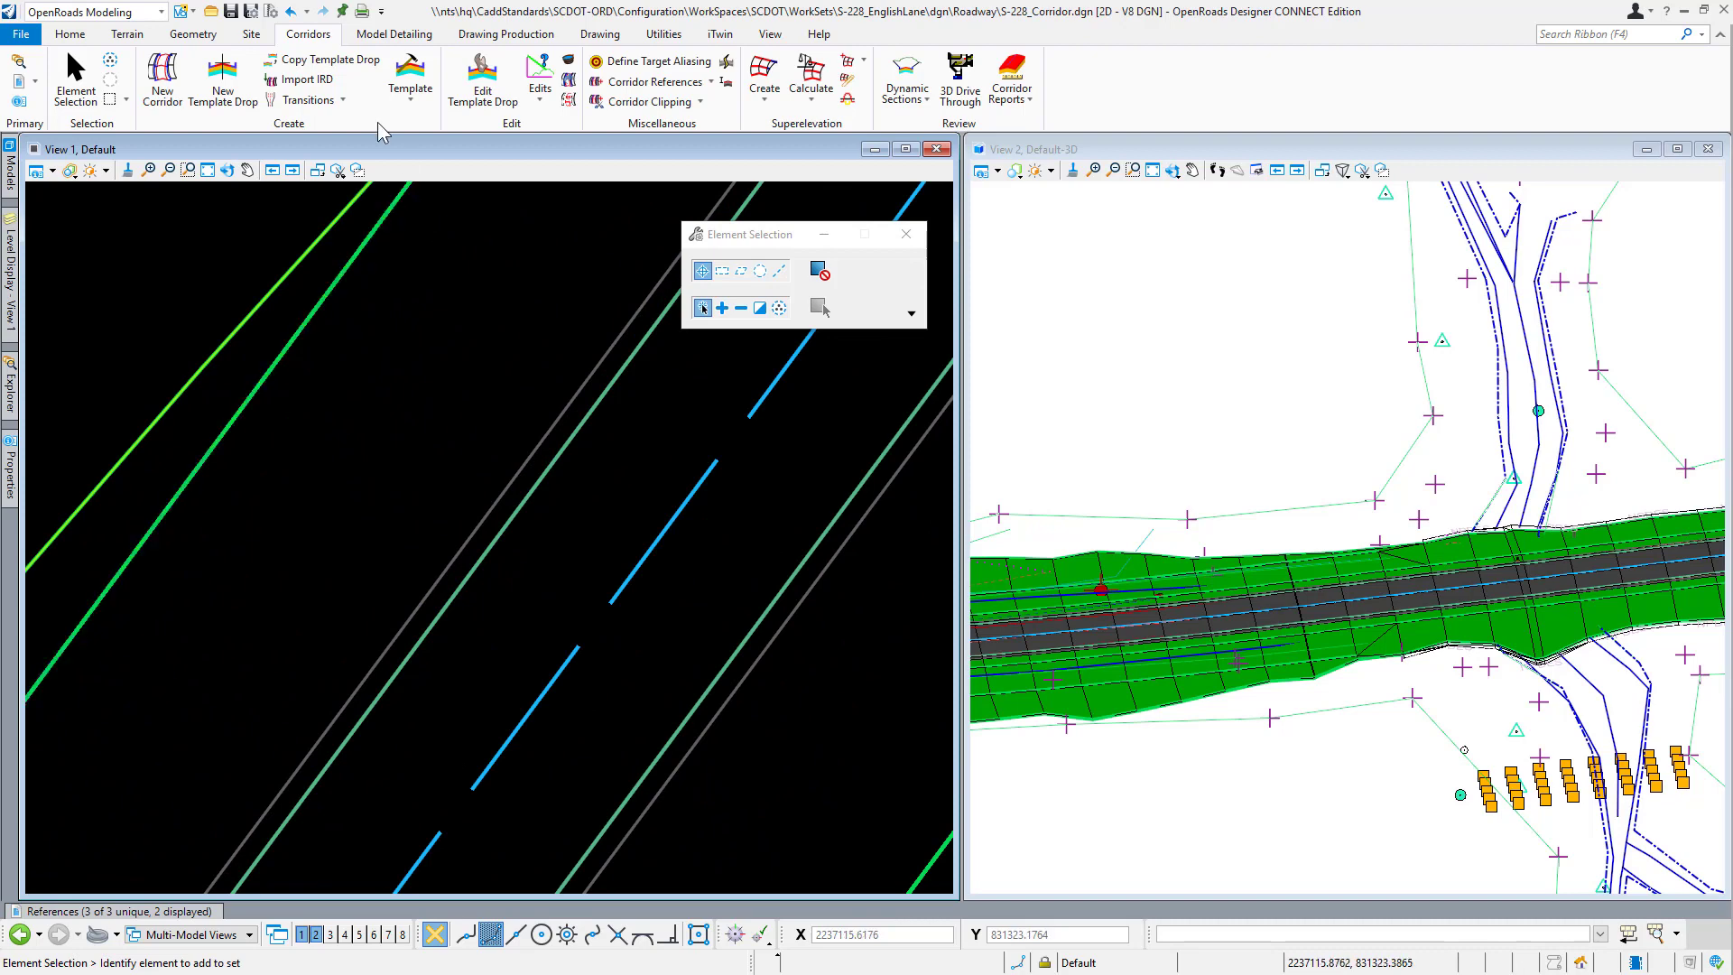
{"action": "left_click", "coordinate": [195, 34]}
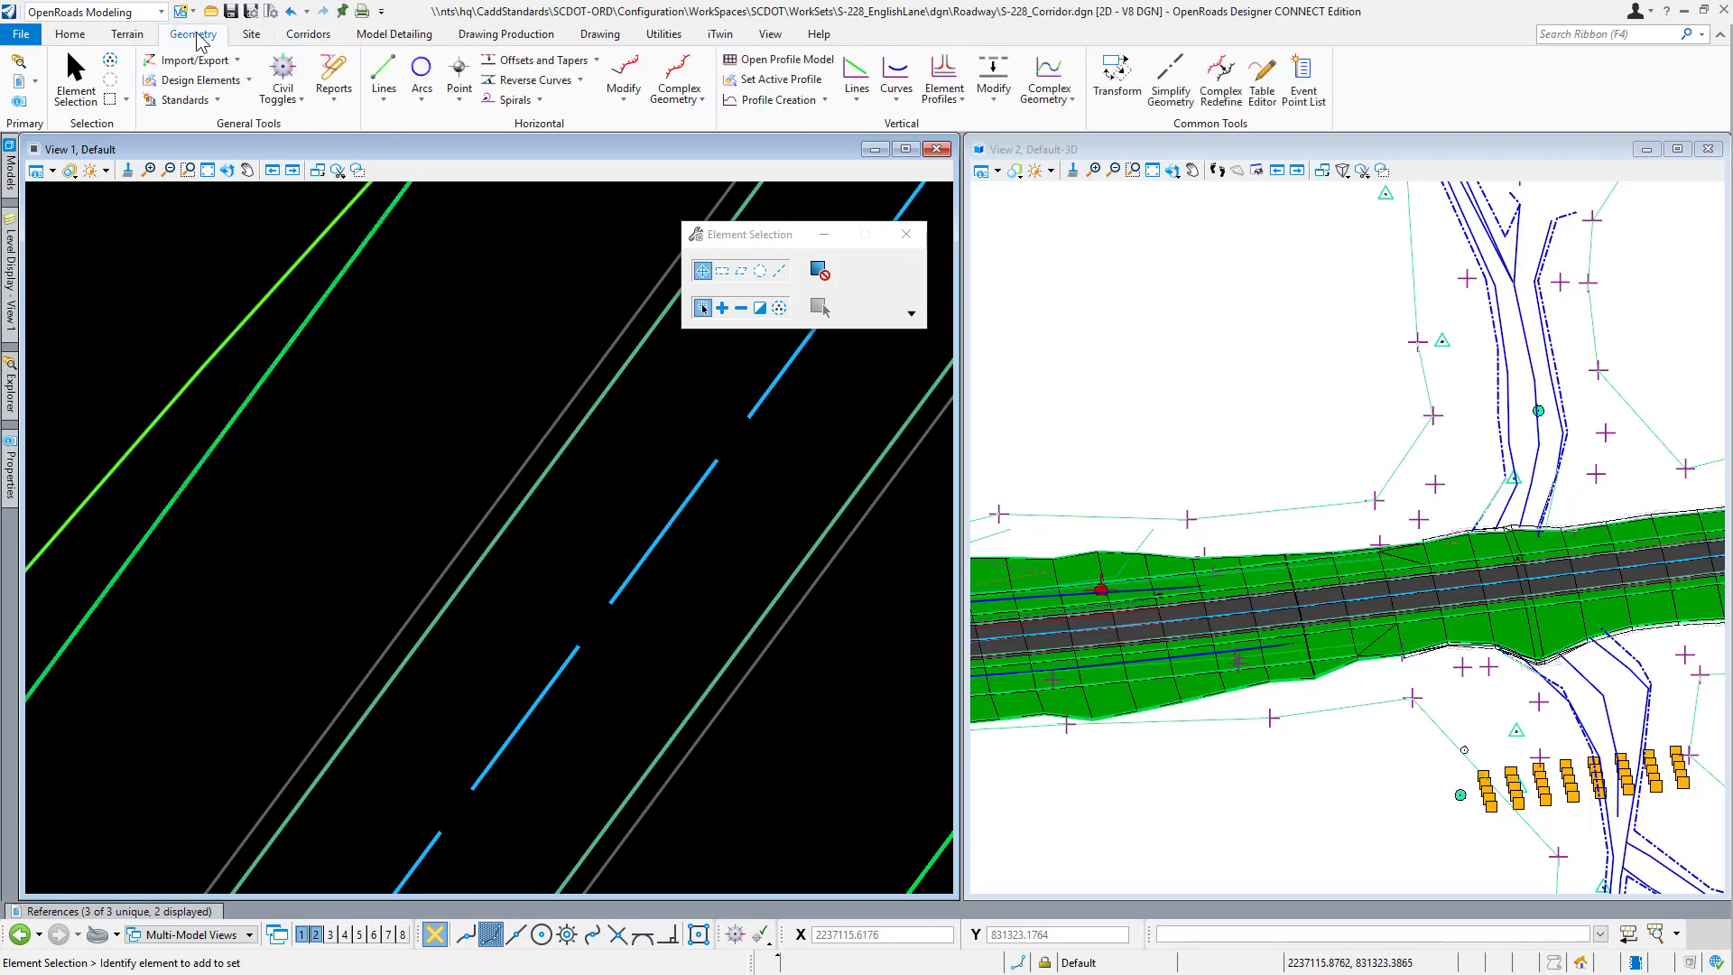
{"action": "left_click", "coordinate": [217, 101]}
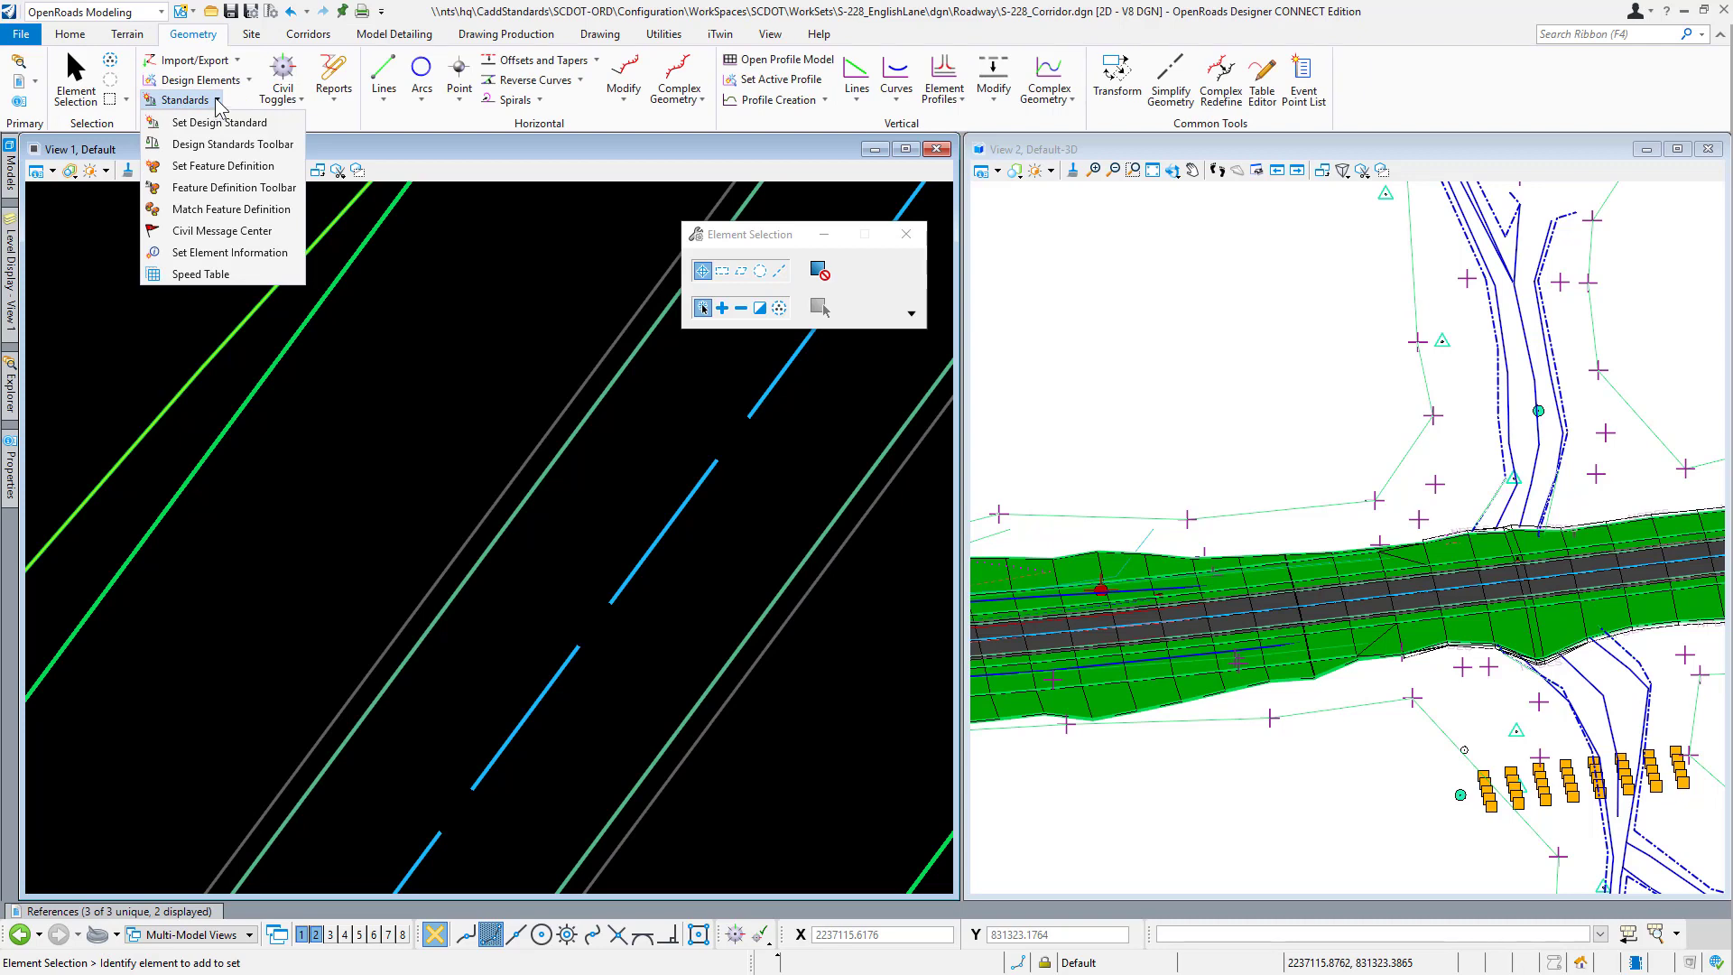
{"action": "left_click", "coordinate": [389, 123]}
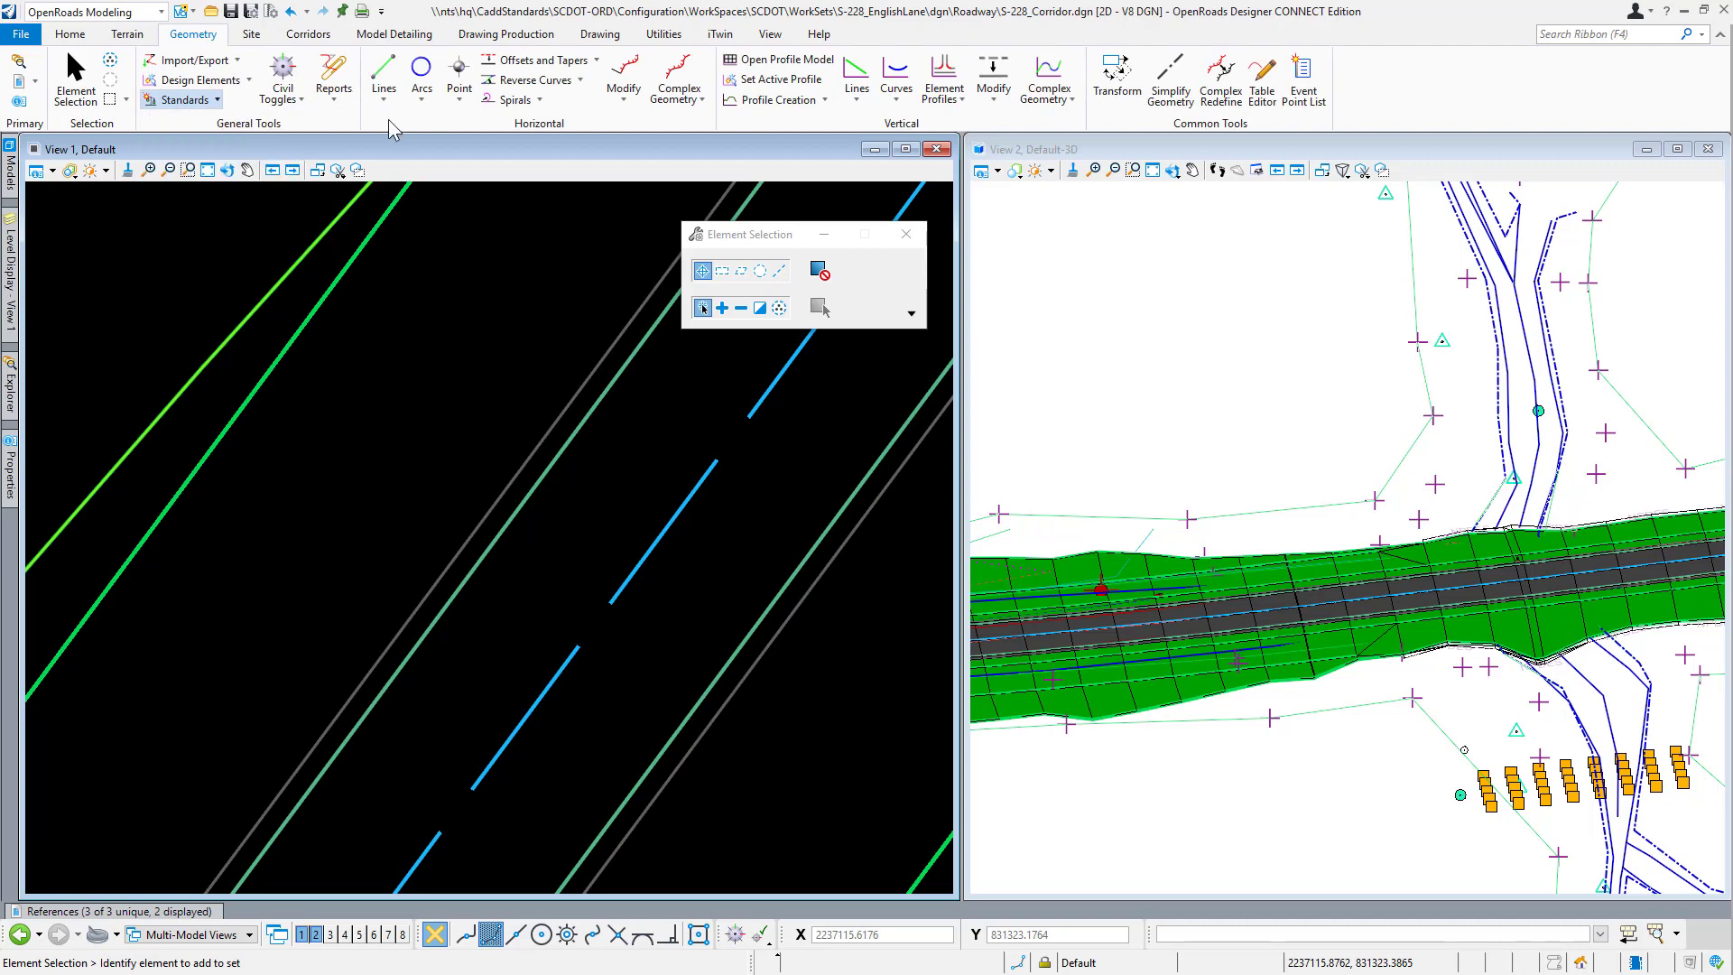
{"action": "left_click", "coordinate": [384, 74]}
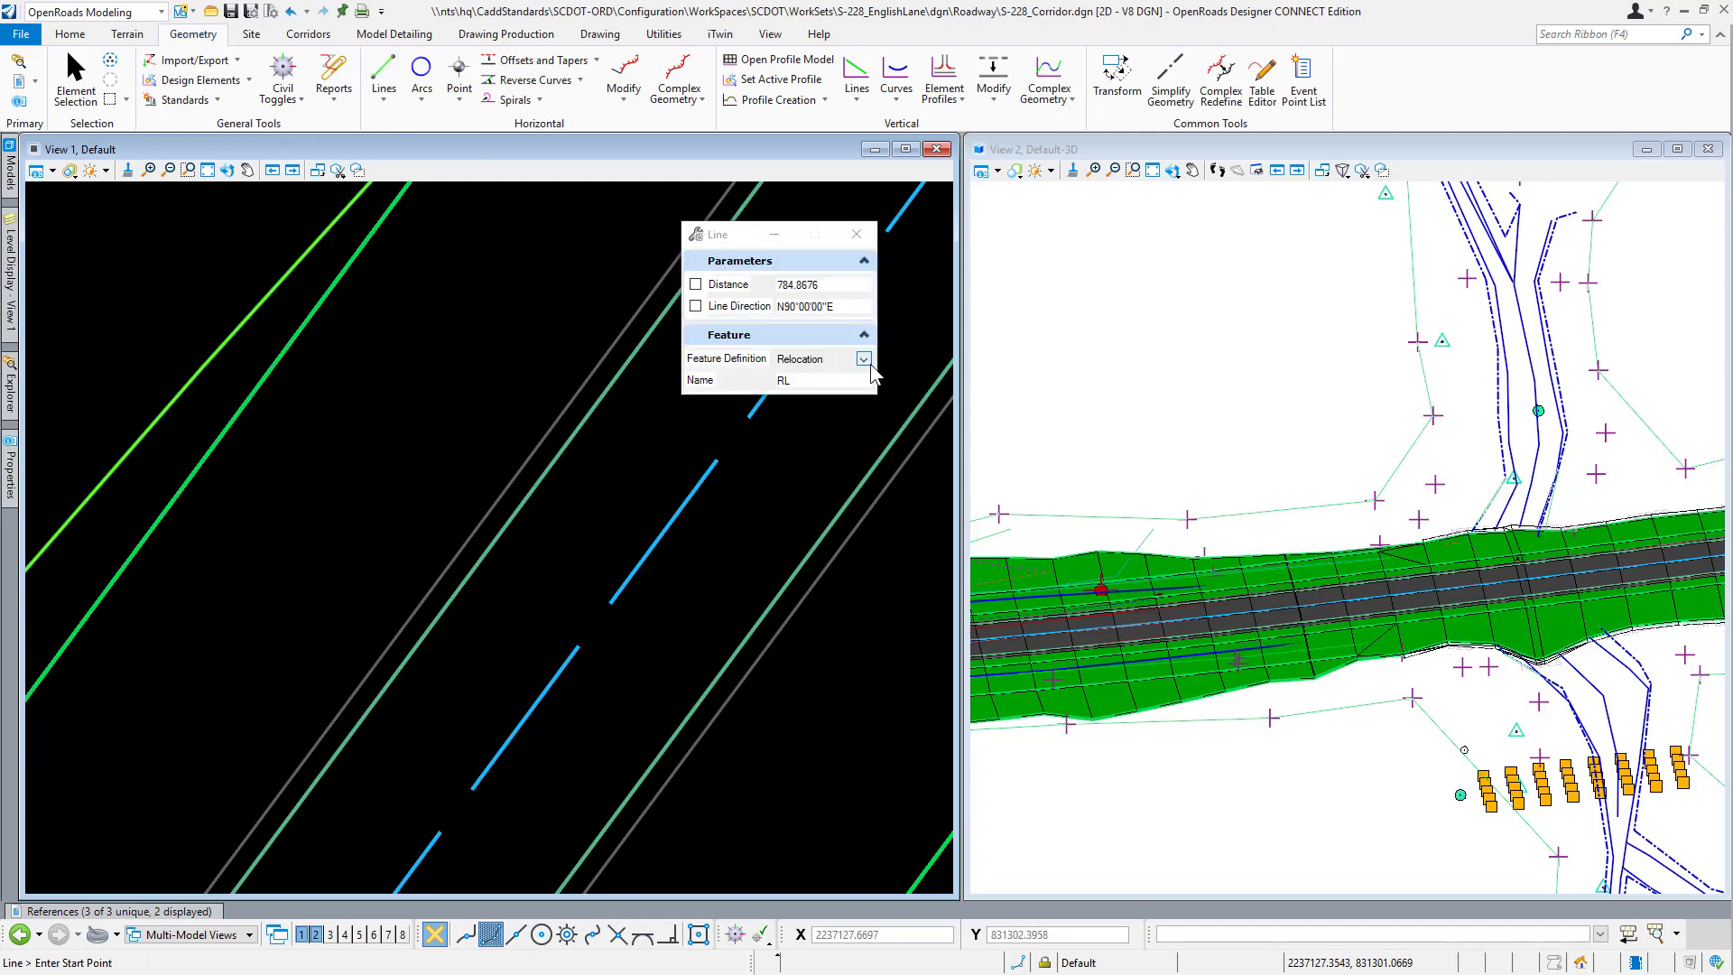
{"action": "left_click", "coordinate": [864, 360]}
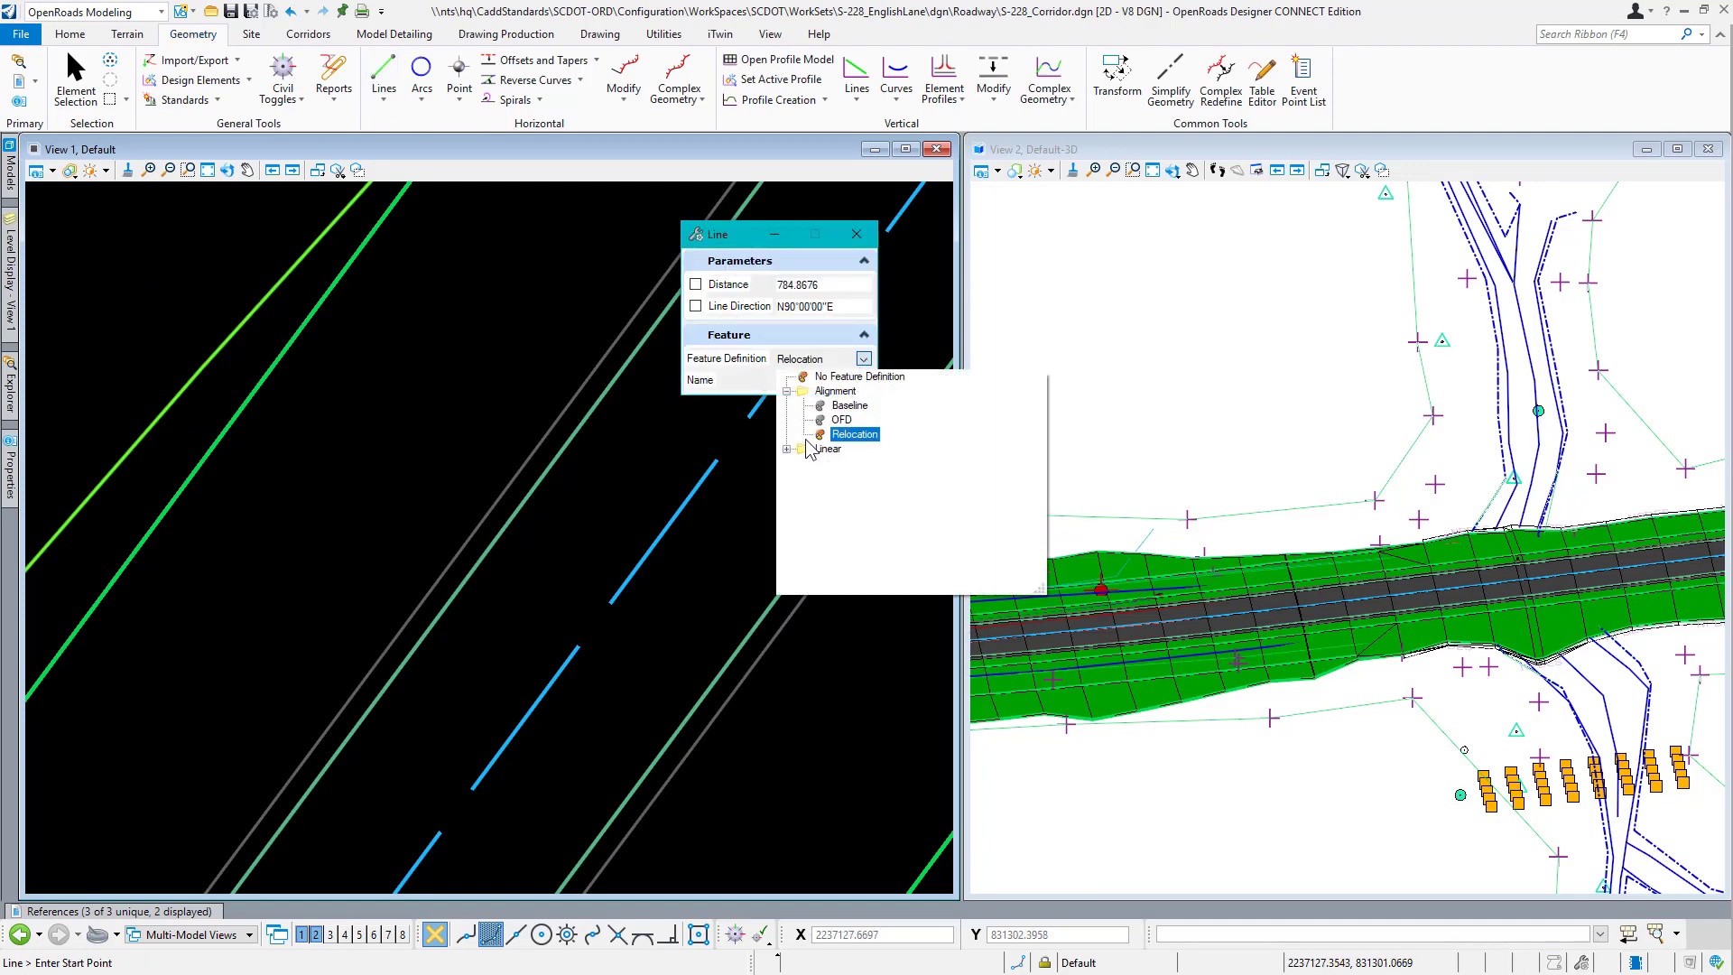
{"action": "left_click", "coordinate": [787, 449]}
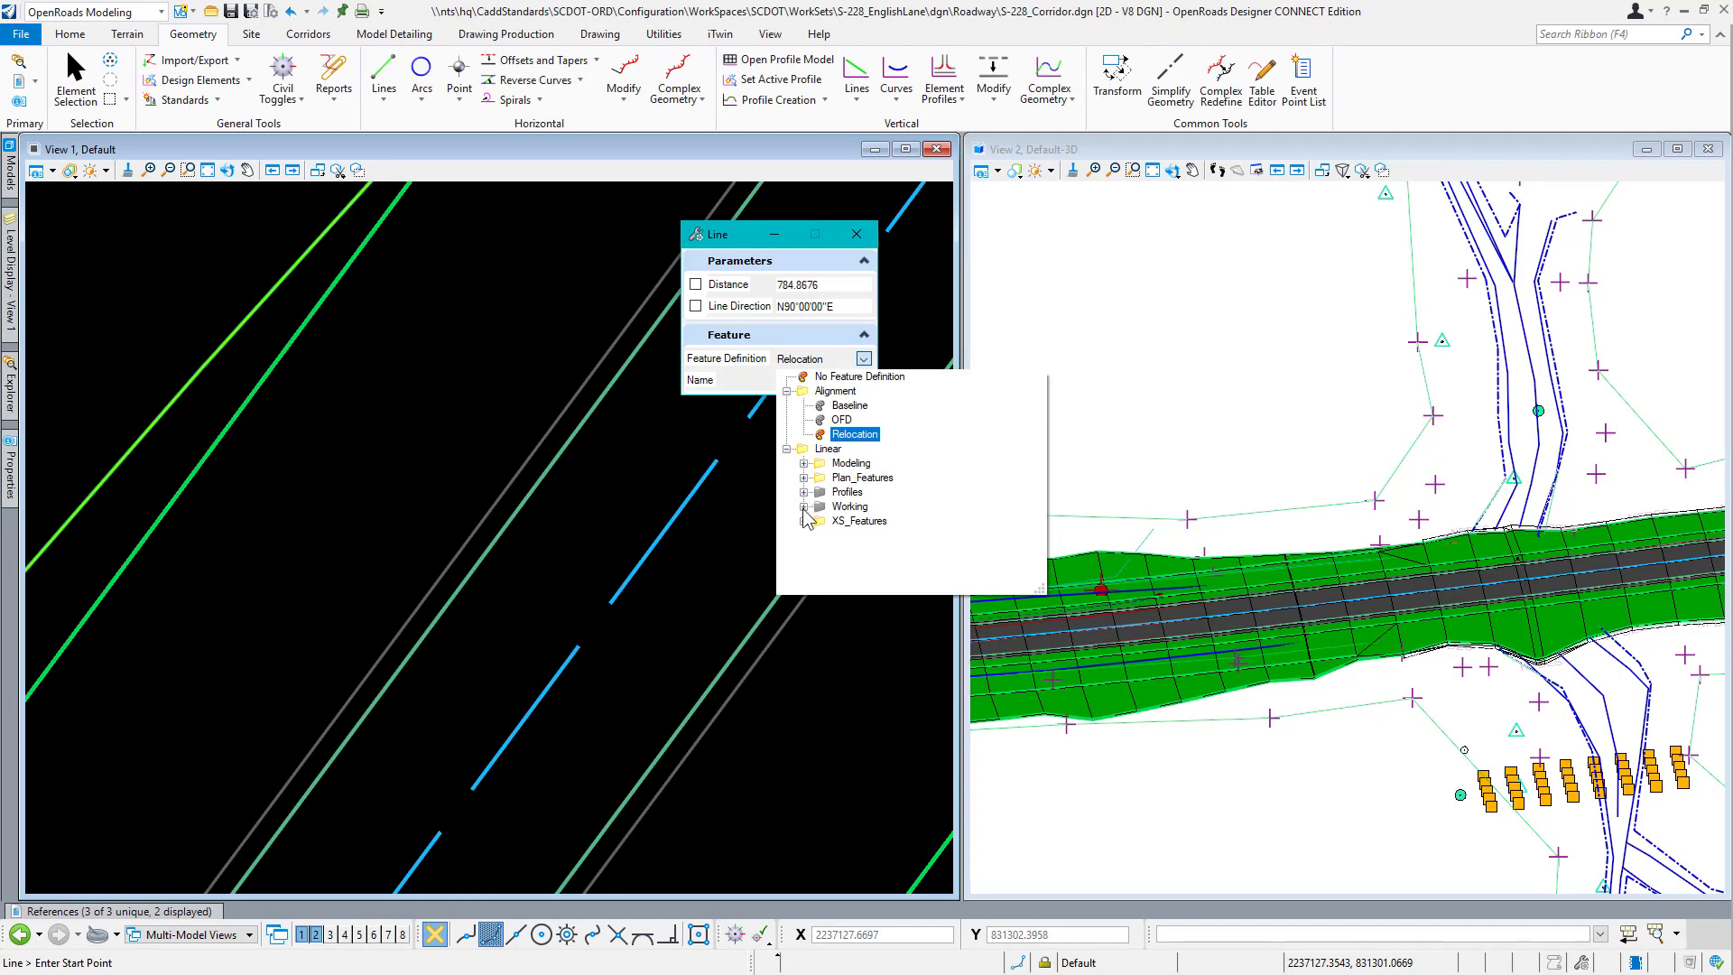
{"action": "left_click", "coordinate": [803, 507]}
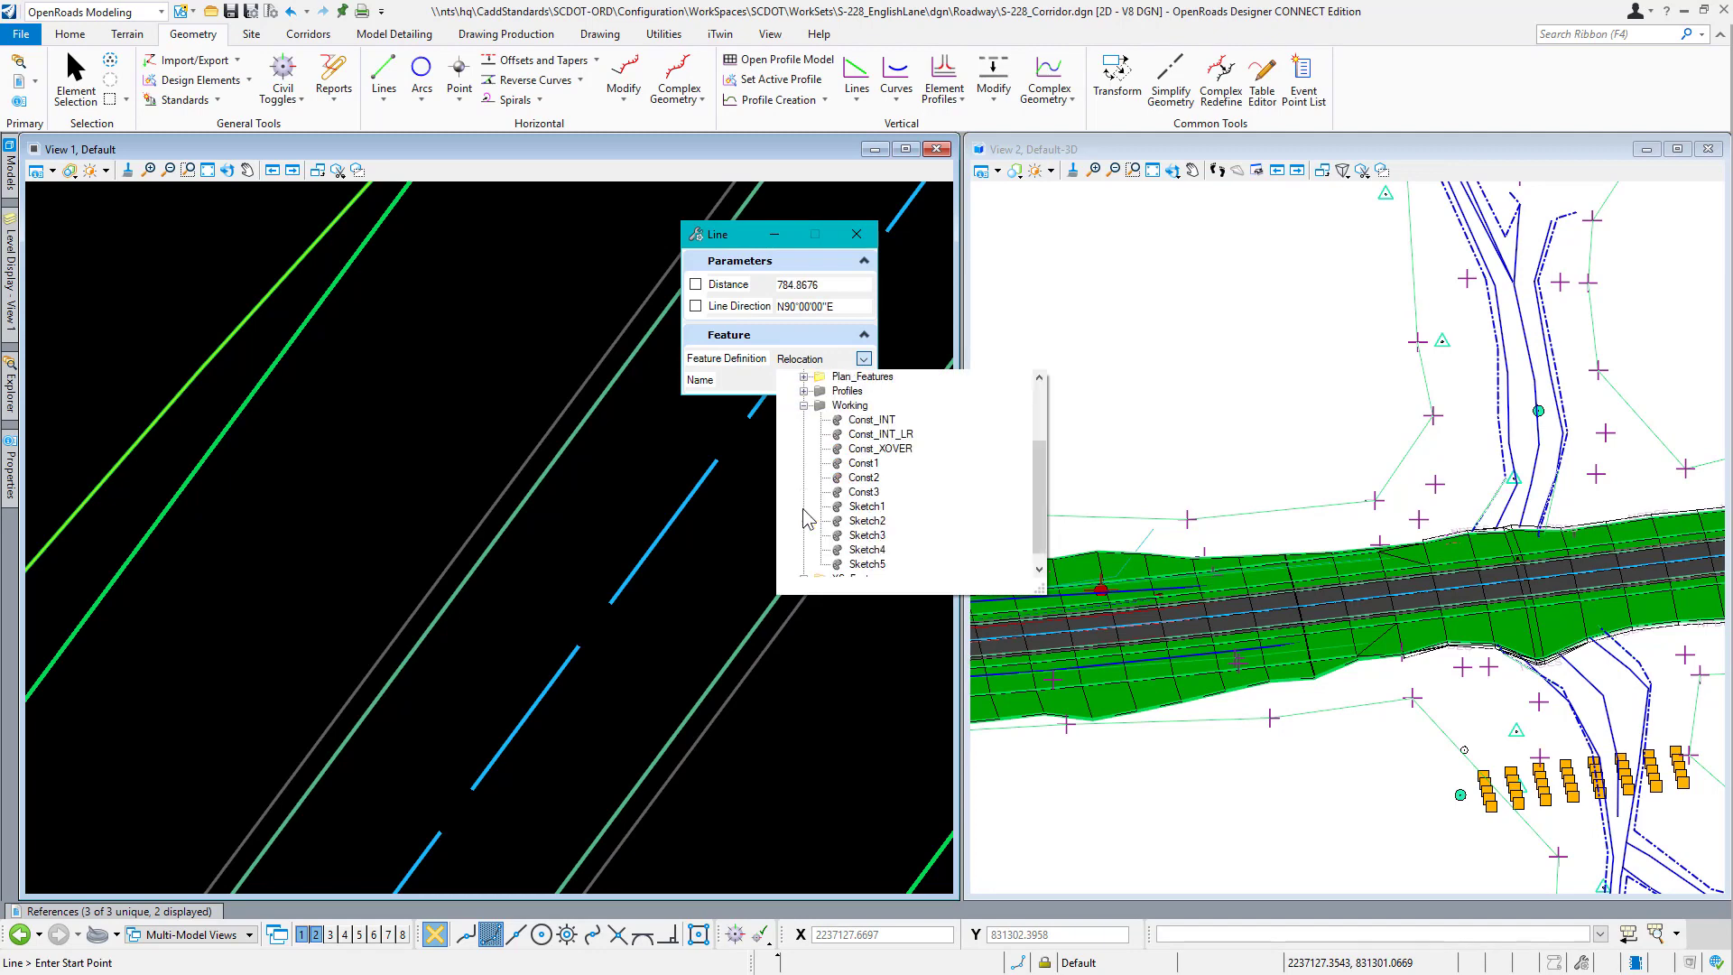
{"action": "left_click", "coordinate": [865, 509]}
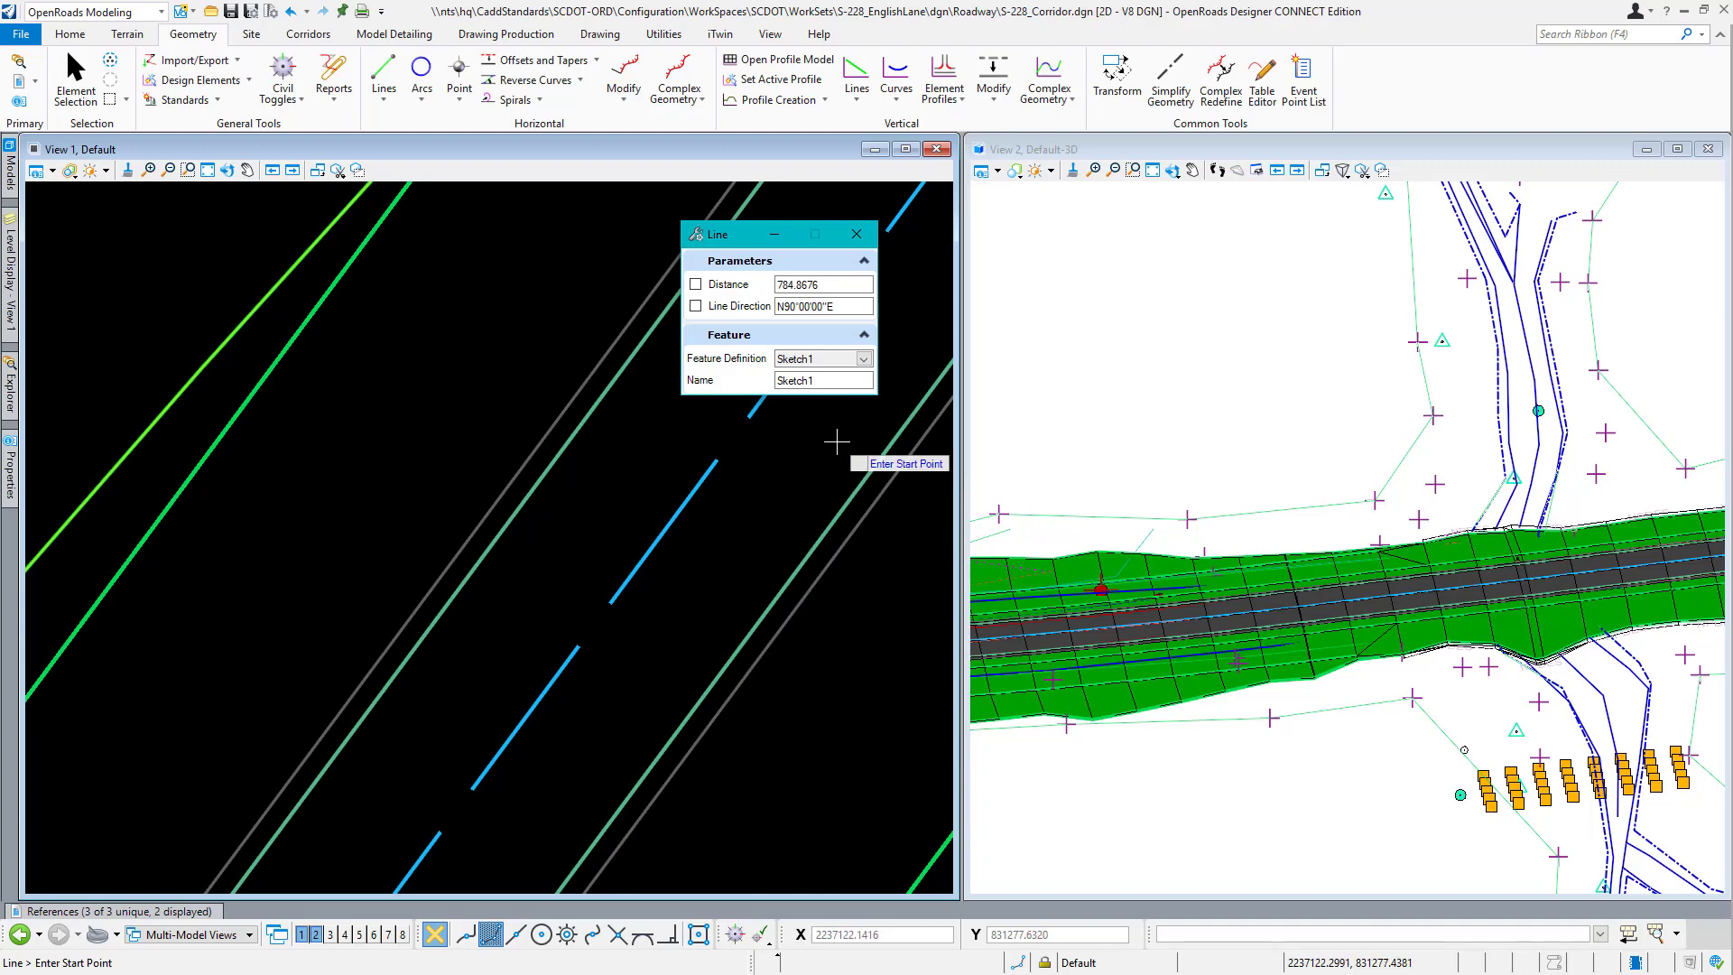
Draw a Sketch1 line about 74.5 ft long bearing about N70°40'E, starting just outside the left ditch line, and end the line command.
{"action": "scroll", "coordinate": [554, 582], "scroll_direction": "down", "scroll_amount": 2}
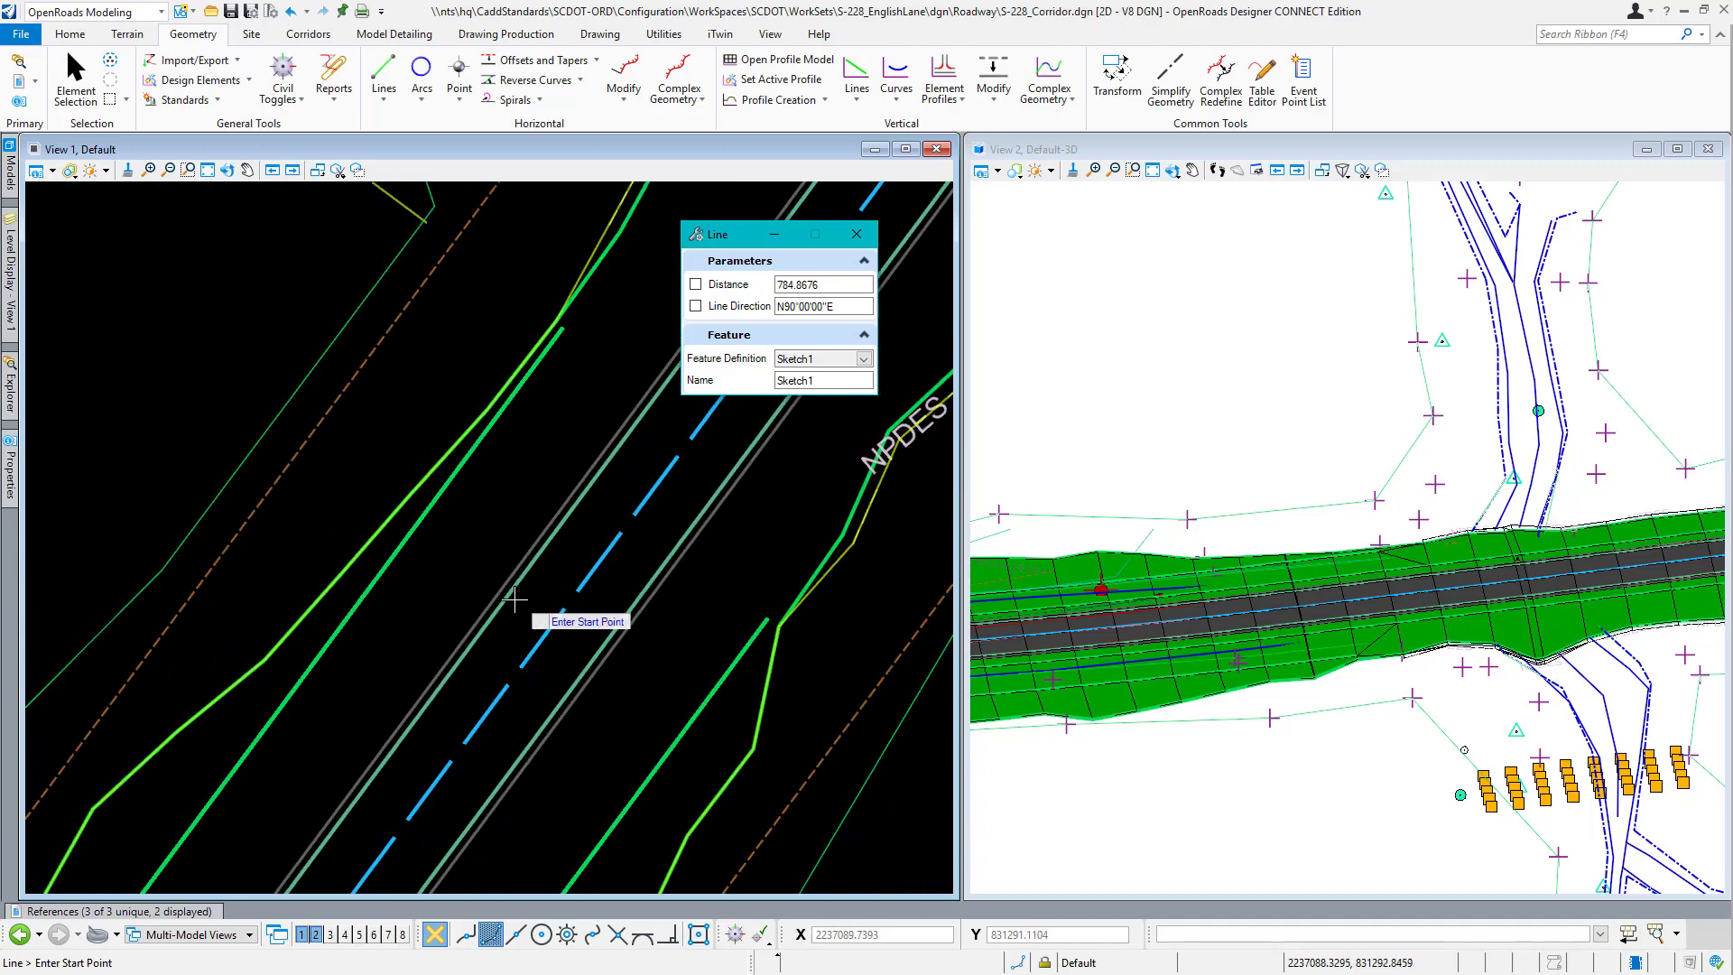
{"action": "middle_click_drag", "start_coordinate": [702, 546], "coordinate": [544, 709]}
{"action": "middle_click_drag", "start_coordinate": [318, 684], "coordinate": [532, 716]}
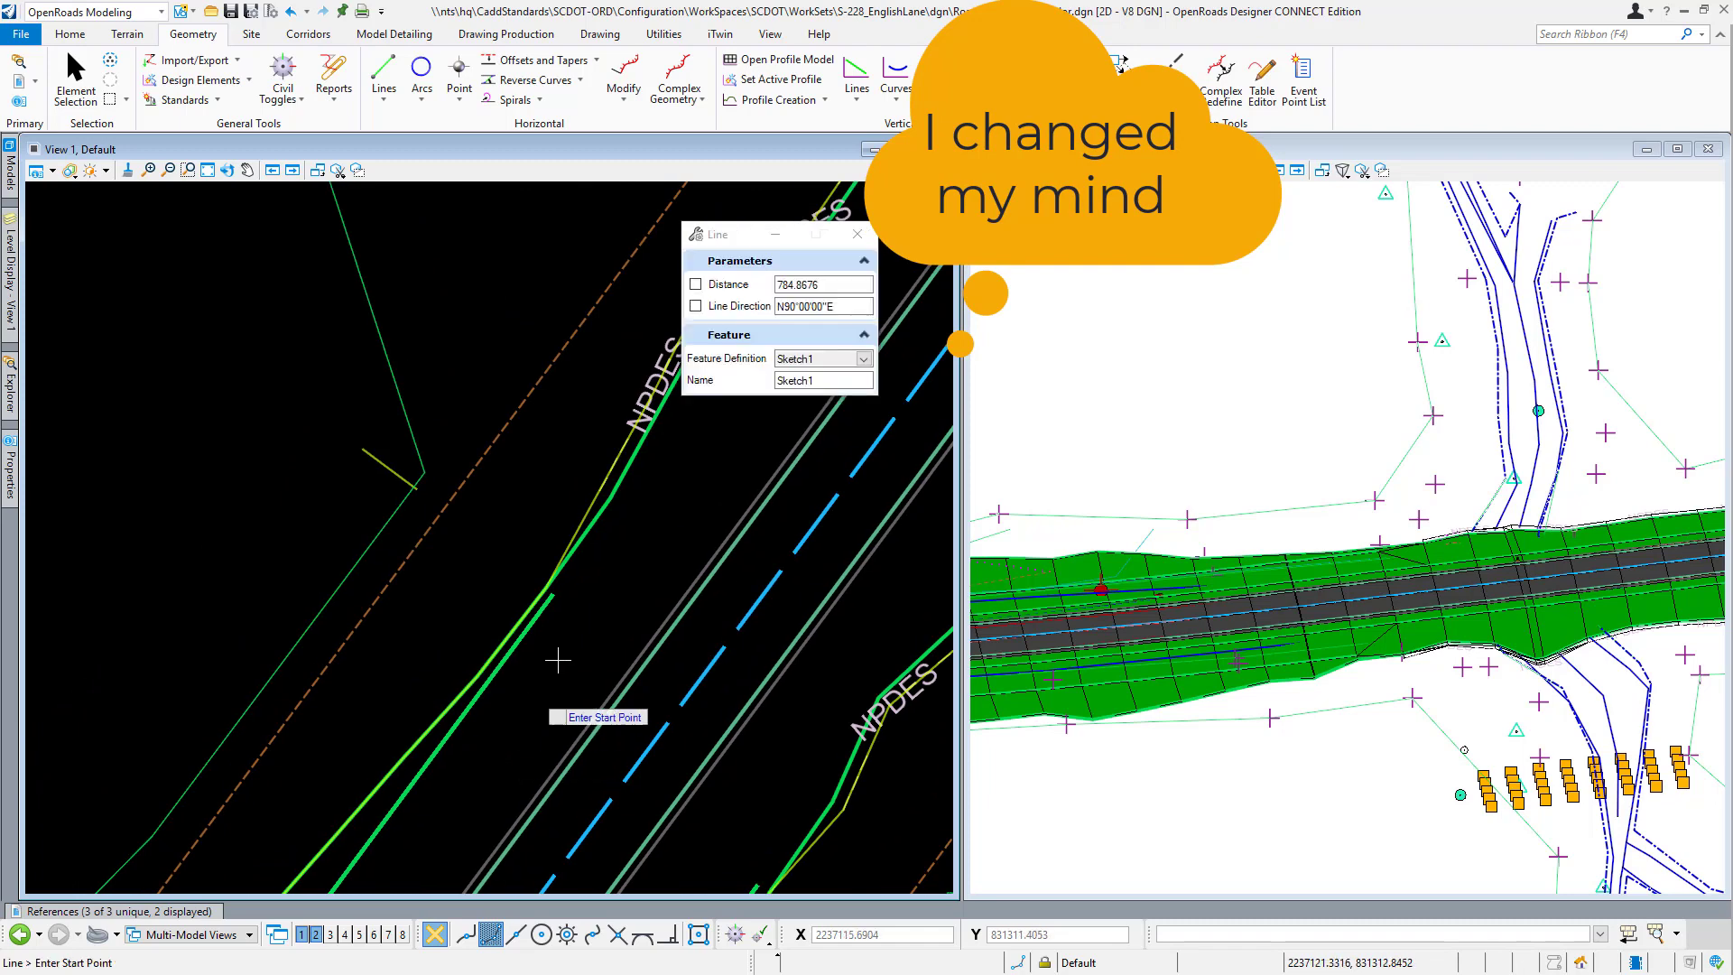
{"action": "middle_click_drag", "start_coordinate": [608, 599], "coordinate": [588, 632]}
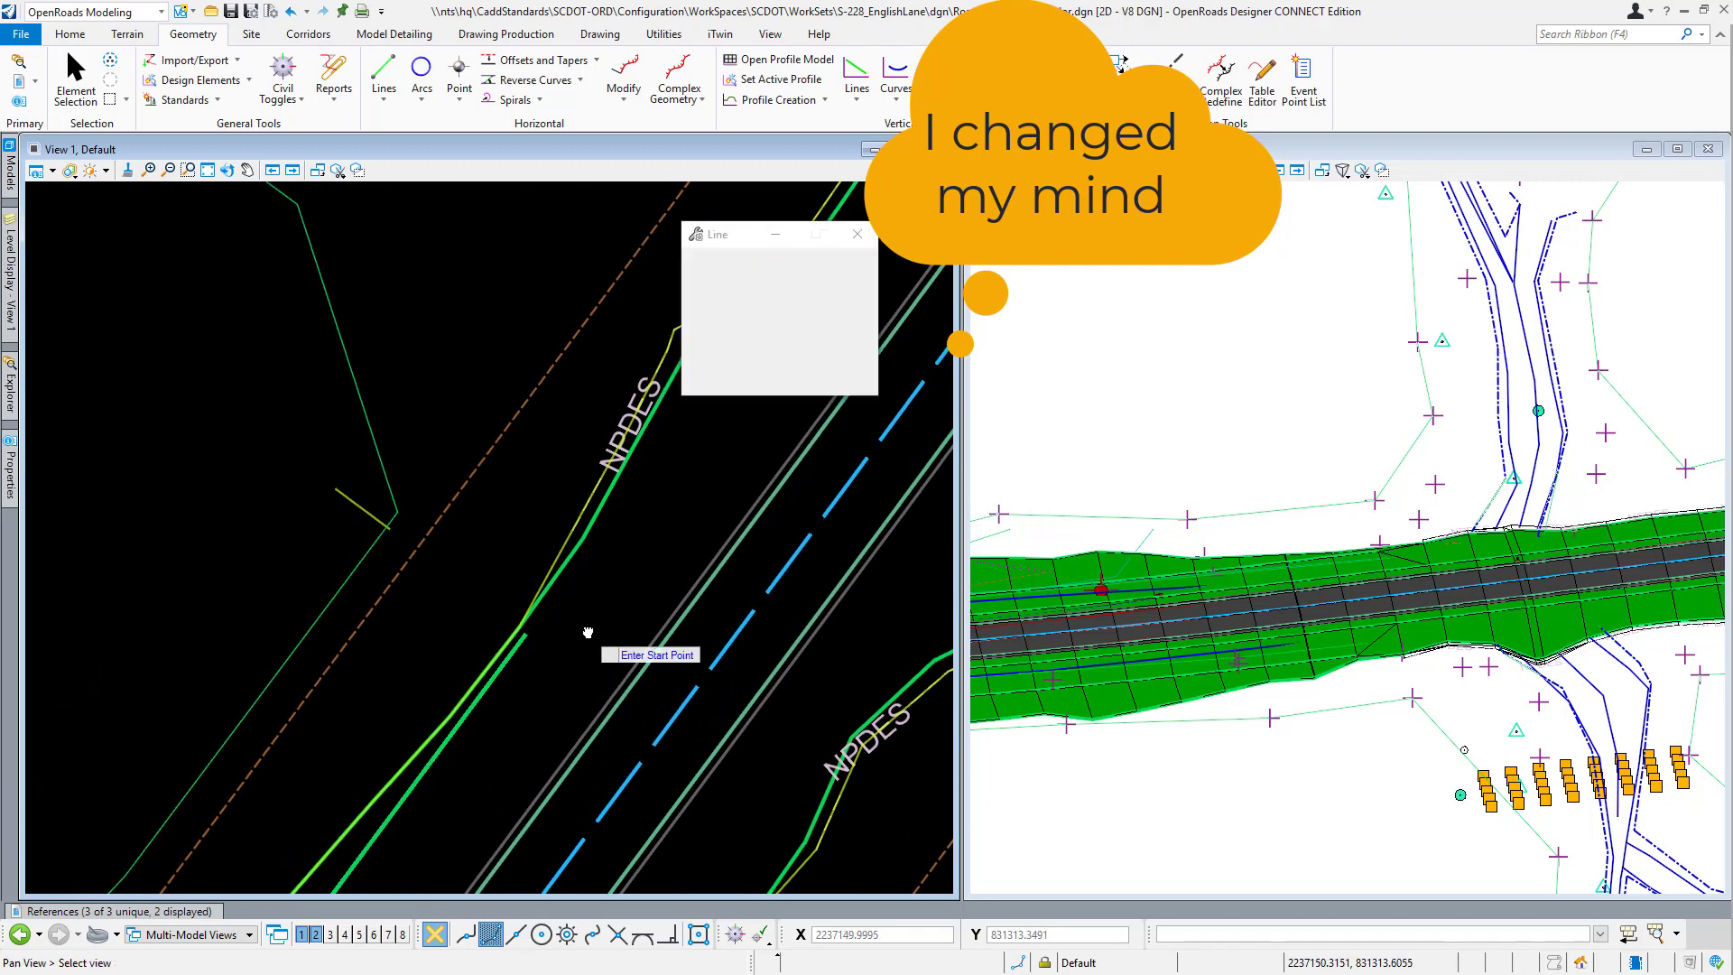
{"action": "left_click", "coordinate": [484, 645]}
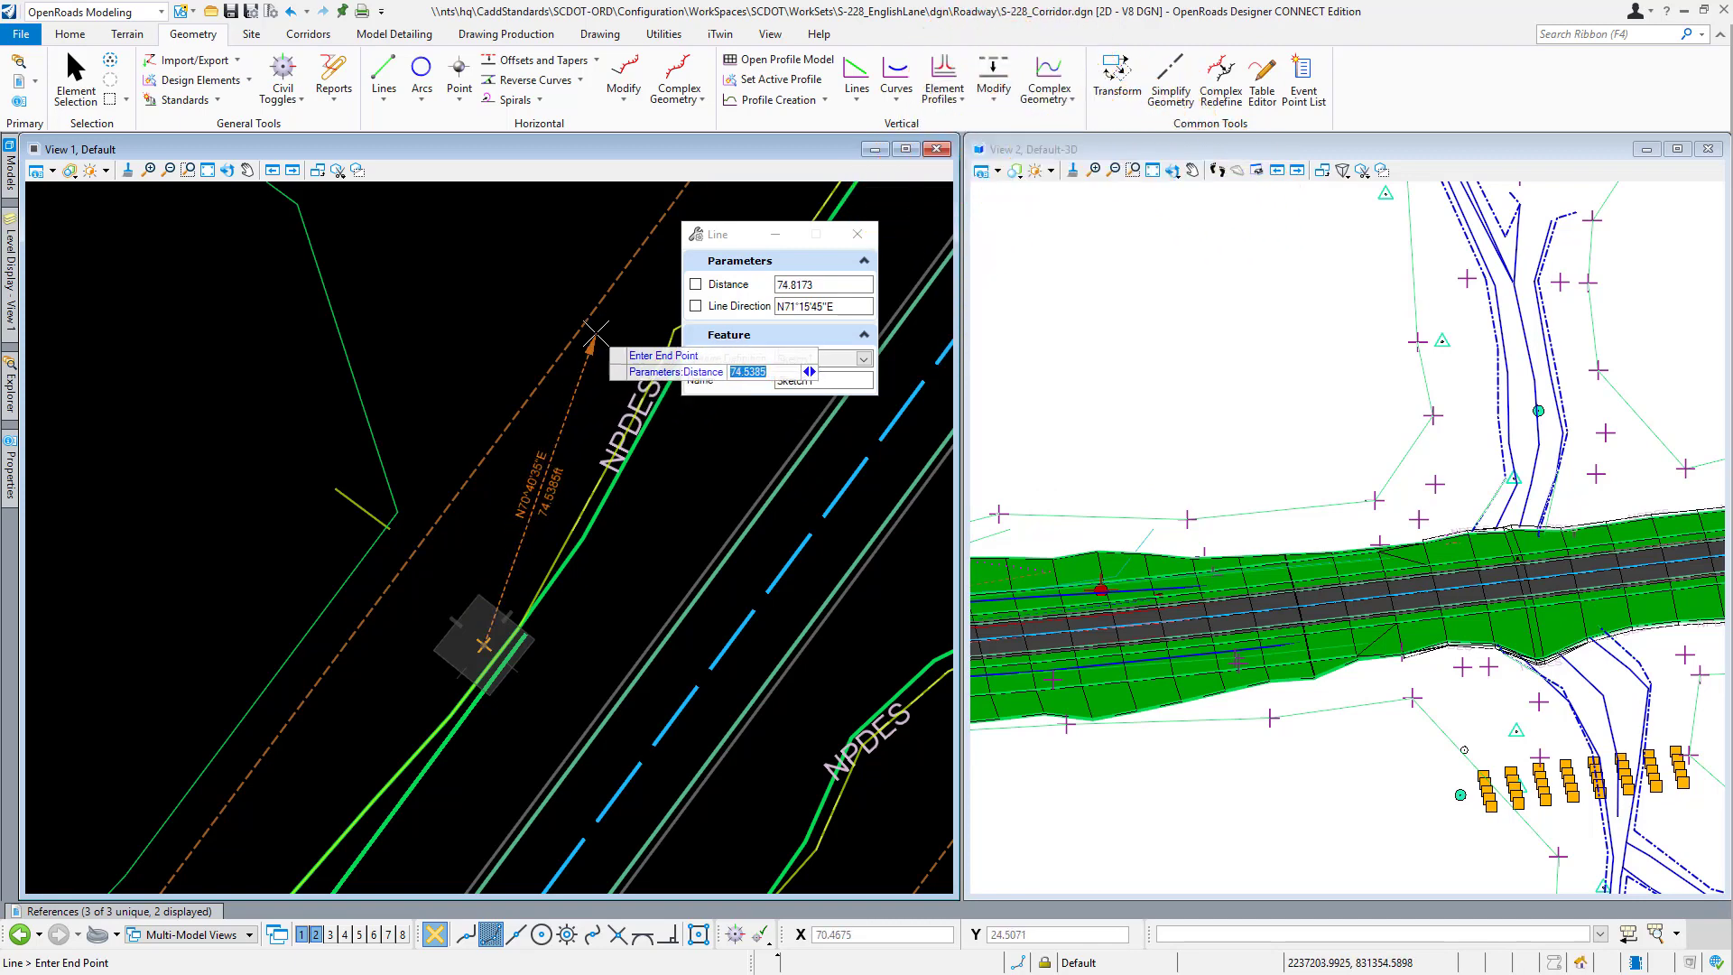
{"action": "left_click", "coordinate": [510, 600]}
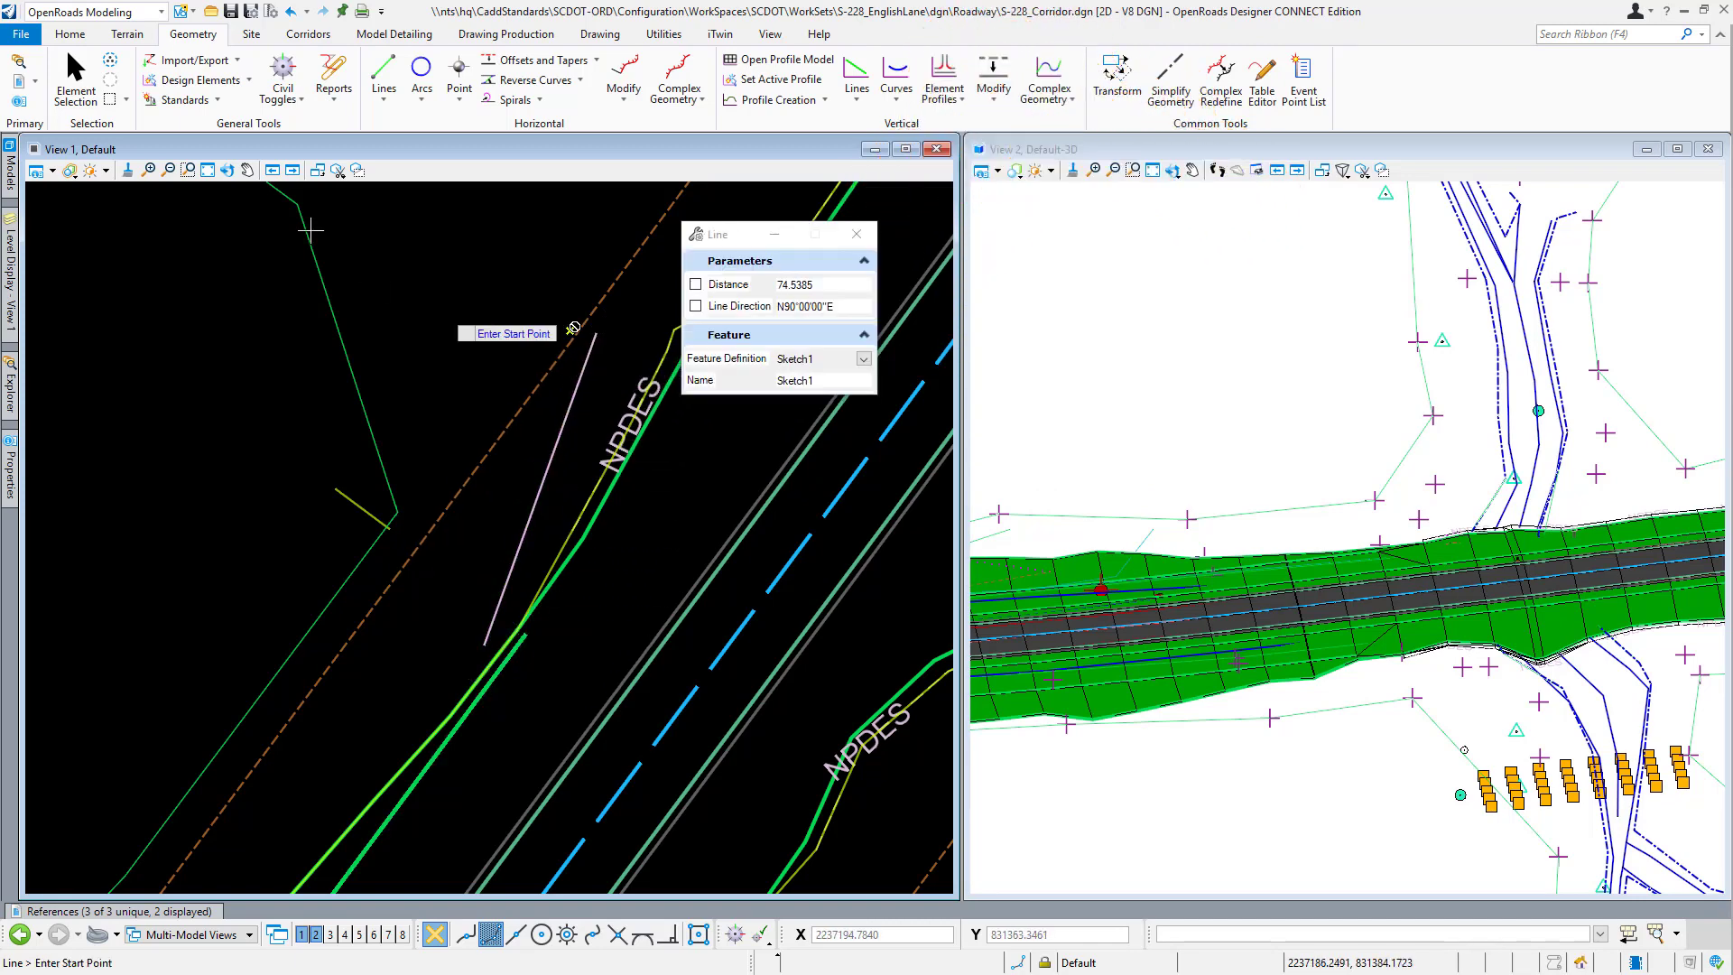
{"action": "left_click", "coordinate": [76, 81]}
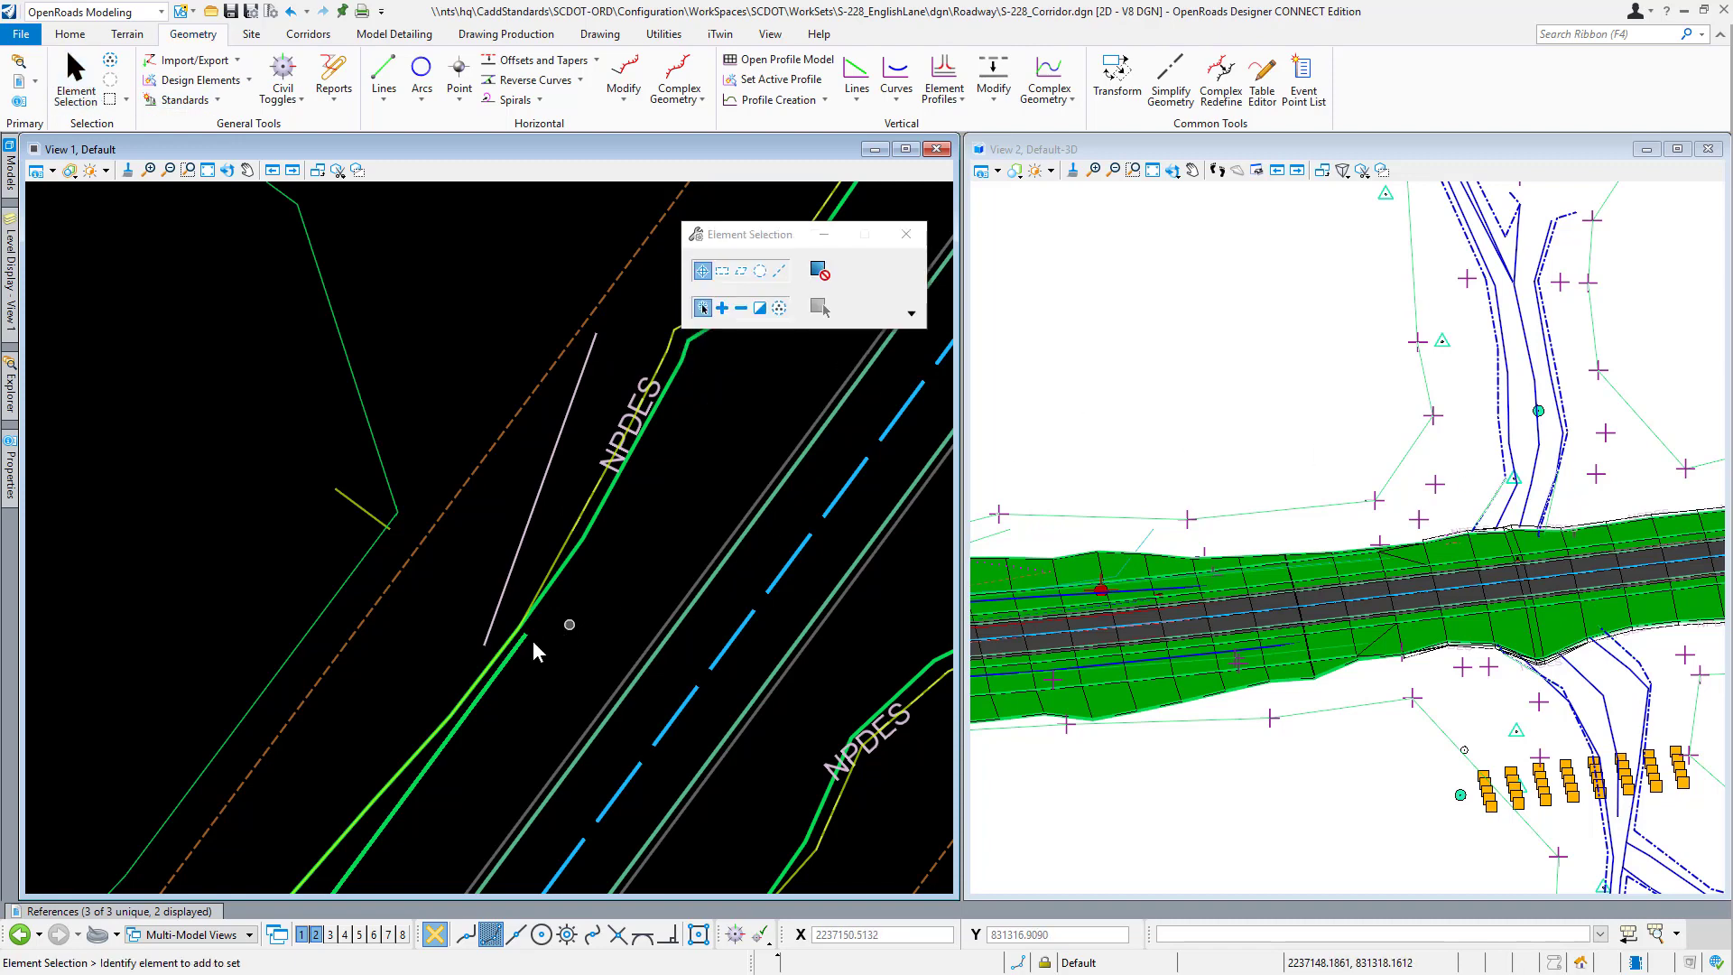
Move the start point of the Sketch1 line onto the green ditch line, just before that line's end.
{"action": "scroll", "coordinate": [489, 640], "scroll_direction": "up", "scroll_amount": 4}
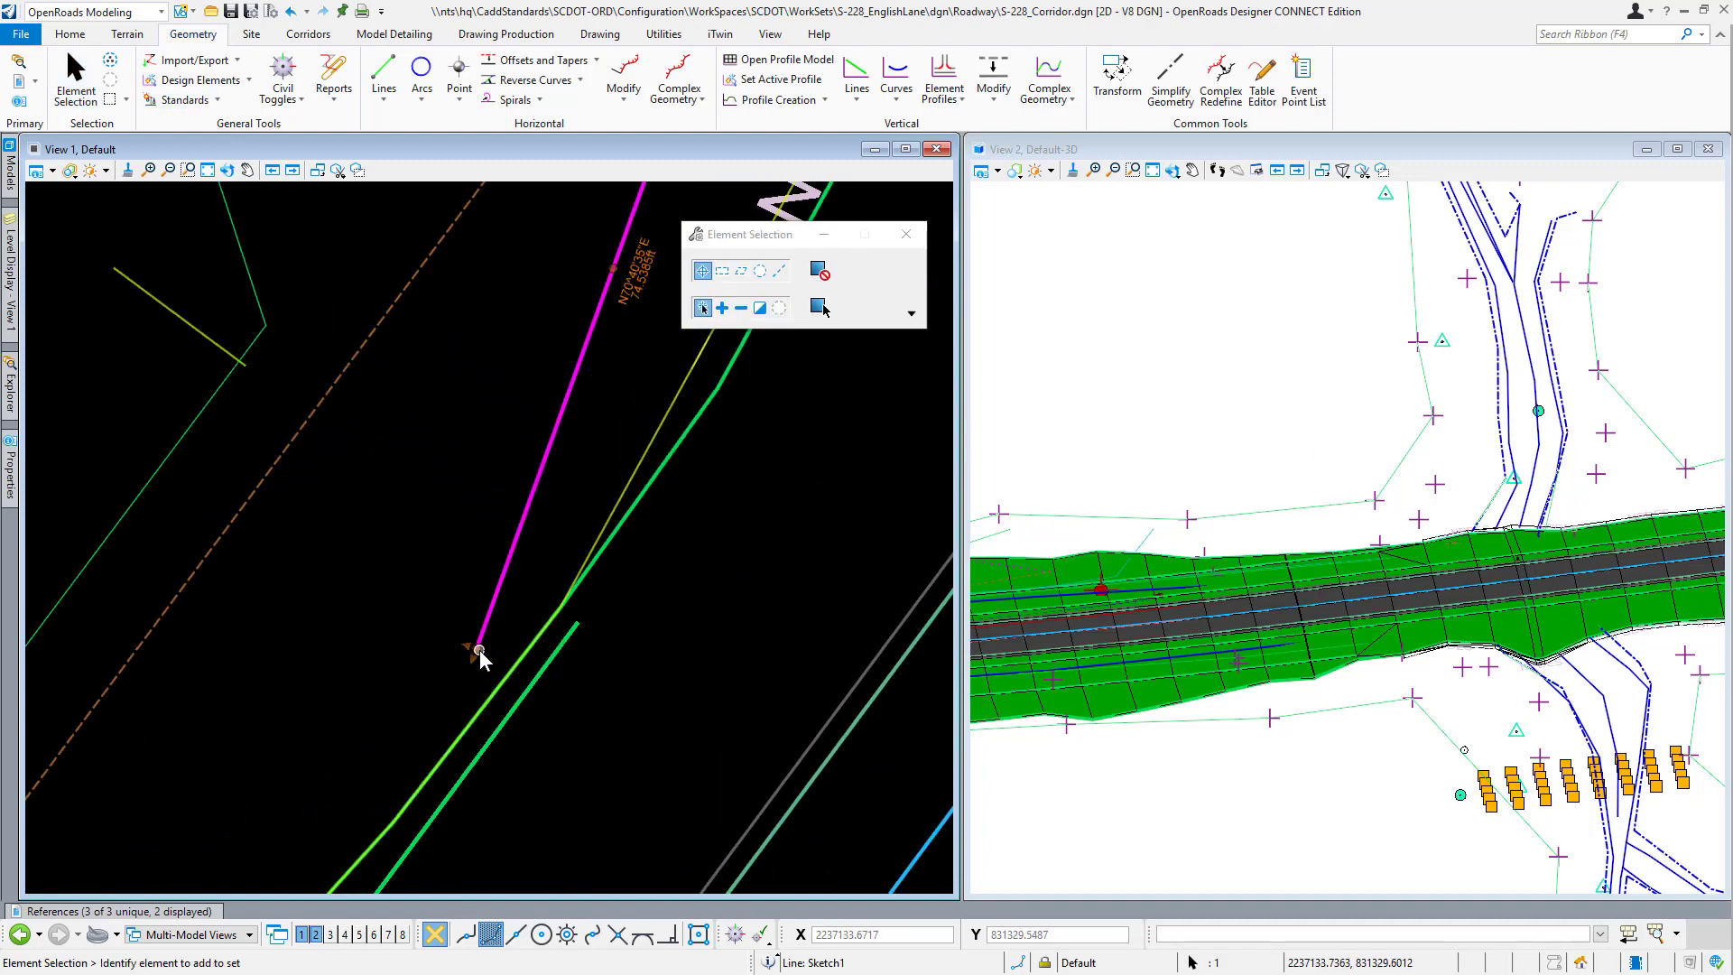
{"action": "left_click", "coordinate": [478, 649]}
{"action": "scroll", "coordinate": [579, 621], "scroll_direction": "up", "scroll_amount": 5}
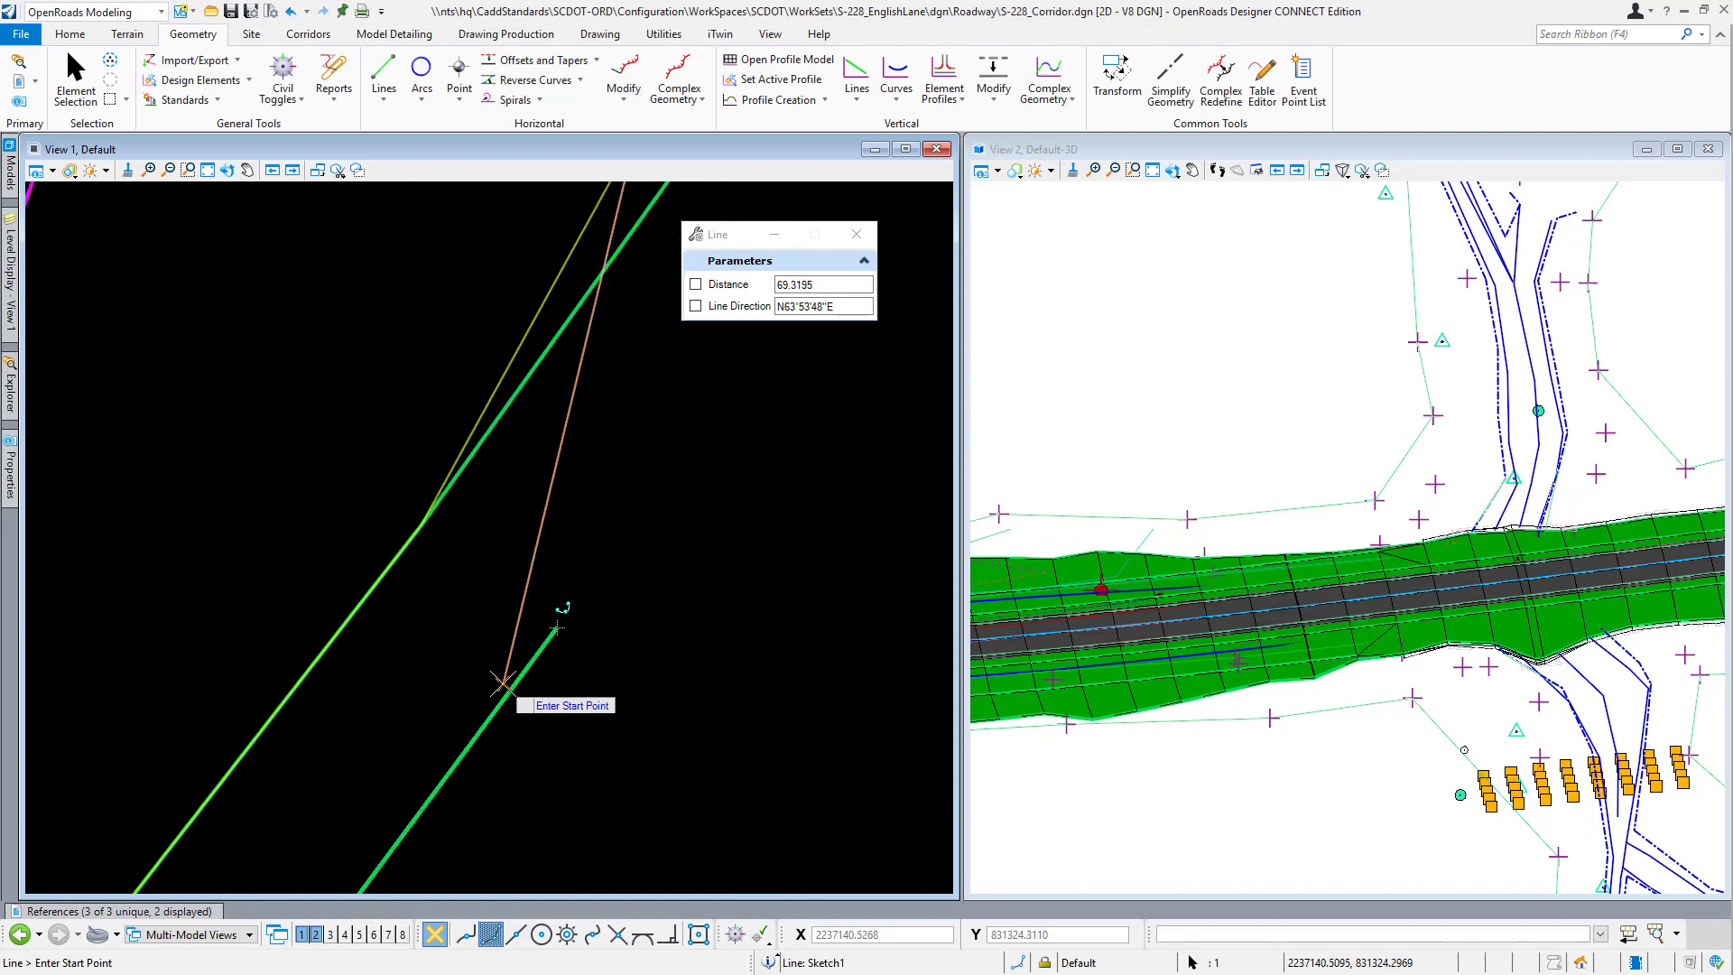
{"action": "scroll", "coordinate": [507, 685], "scroll_direction": "up", "scroll_amount": 2}
{"action": "scroll", "coordinate": [507, 686], "scroll_direction": "up", "scroll_amount": 2}
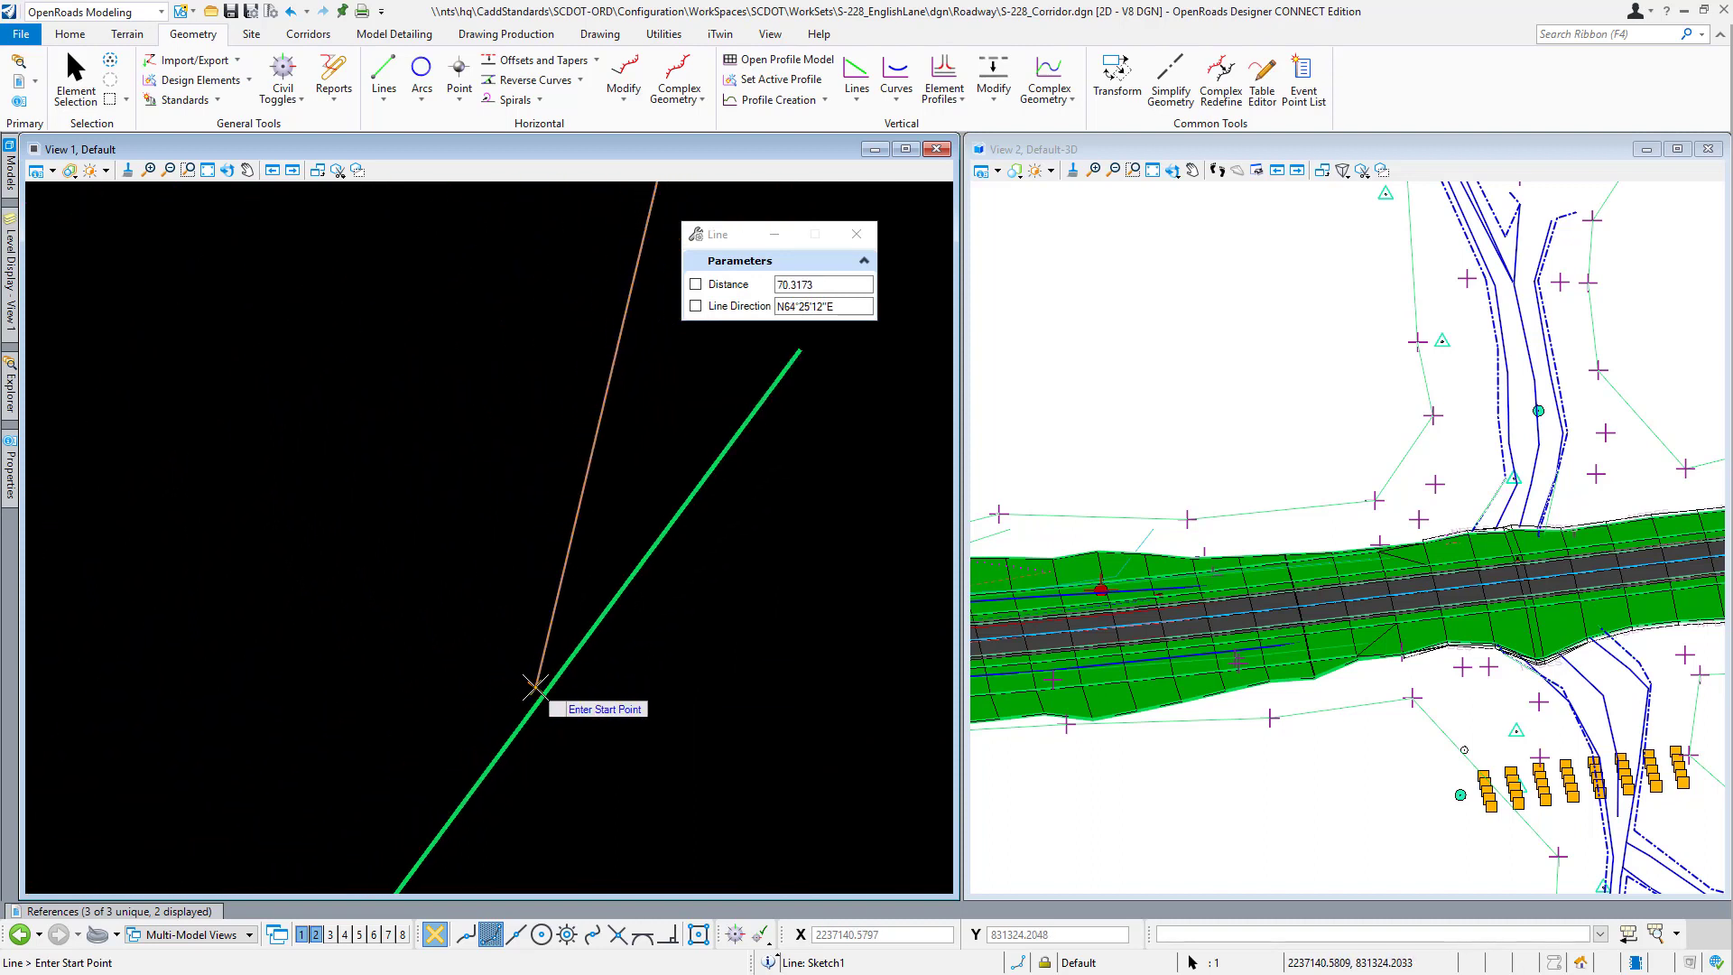
{"action": "left_click", "coordinate": [535, 688]}
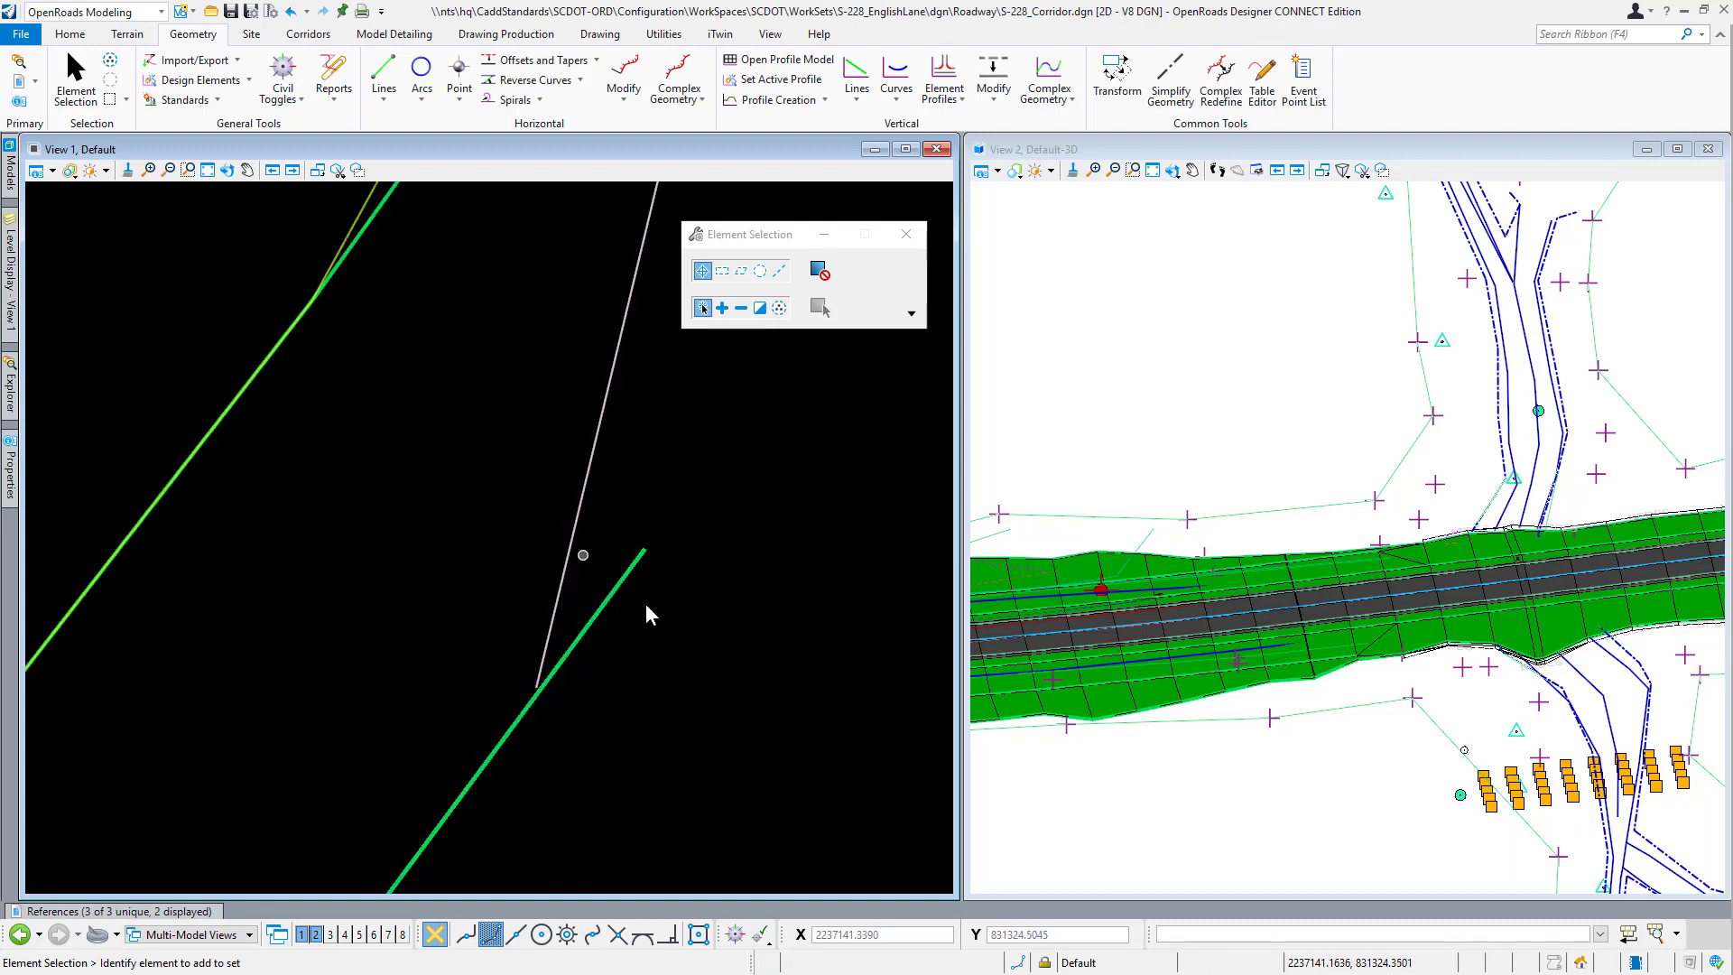
Examine the adjusted Sketch1 line against the left ditch line and the surrounding corridor in the plan view.
{"action": "scroll", "coordinate": [576, 700], "scroll_direction": "down", "scroll_amount": 2}
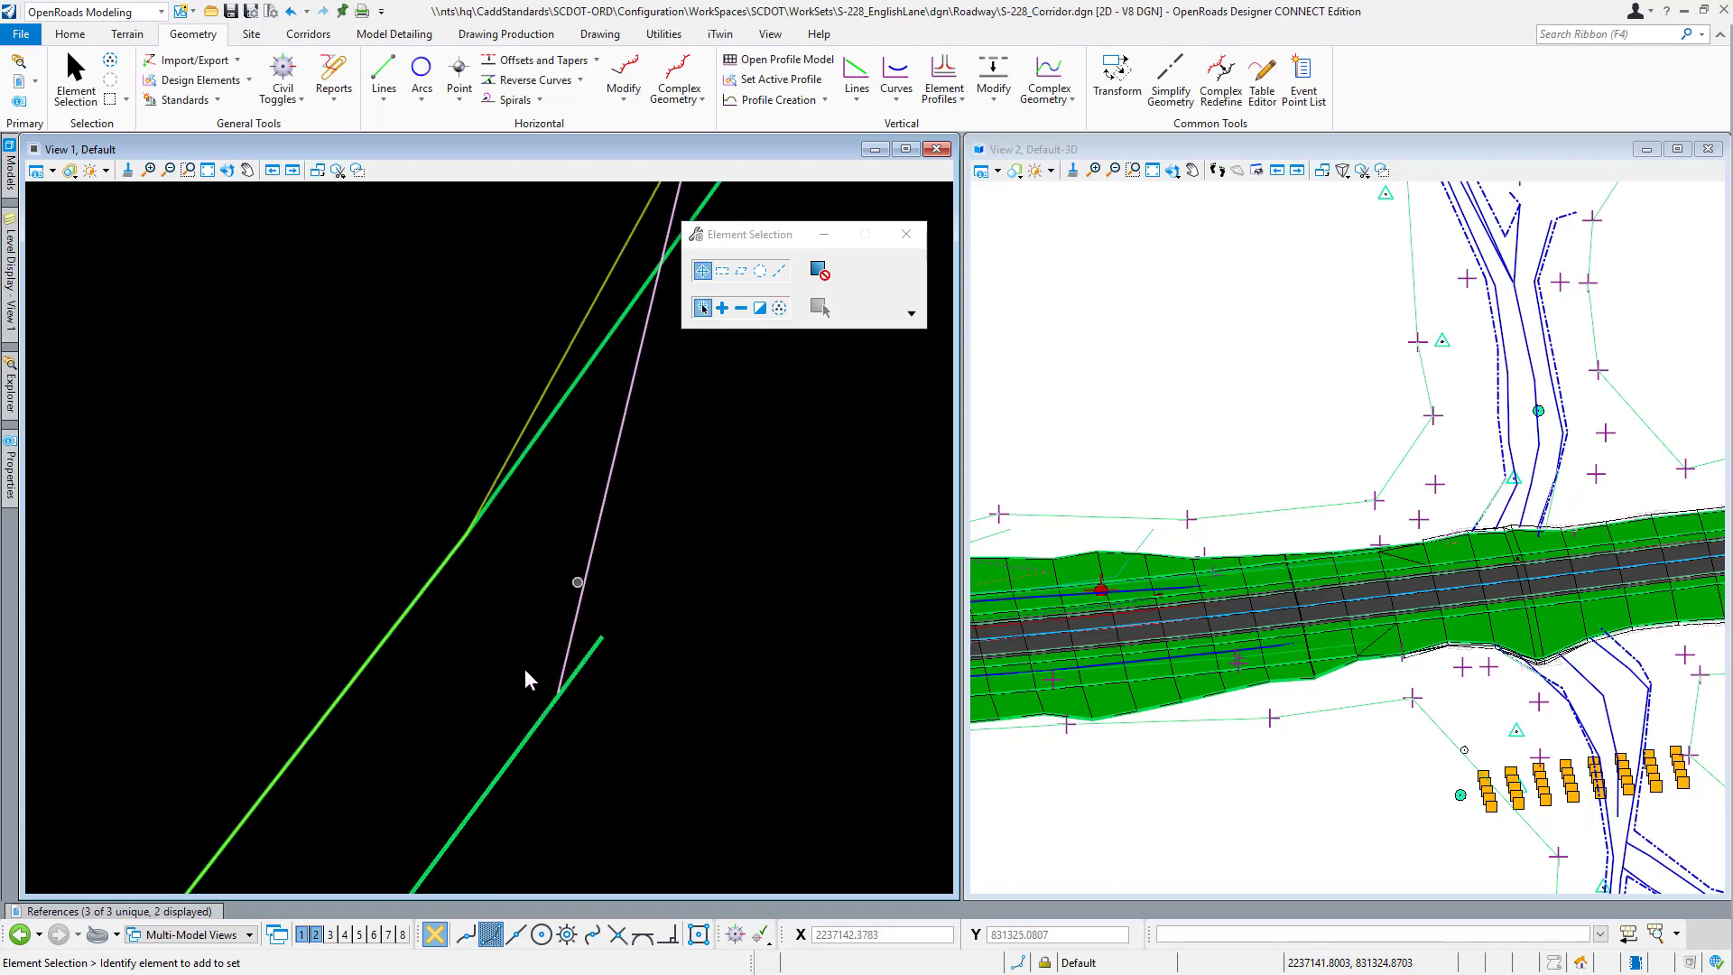
{"action": "scroll", "coordinate": [424, 686], "scroll_direction": "down", "scroll_amount": 2}
{"action": "scroll", "coordinate": [439, 733], "scroll_direction": "down", "scroll_amount": 2}
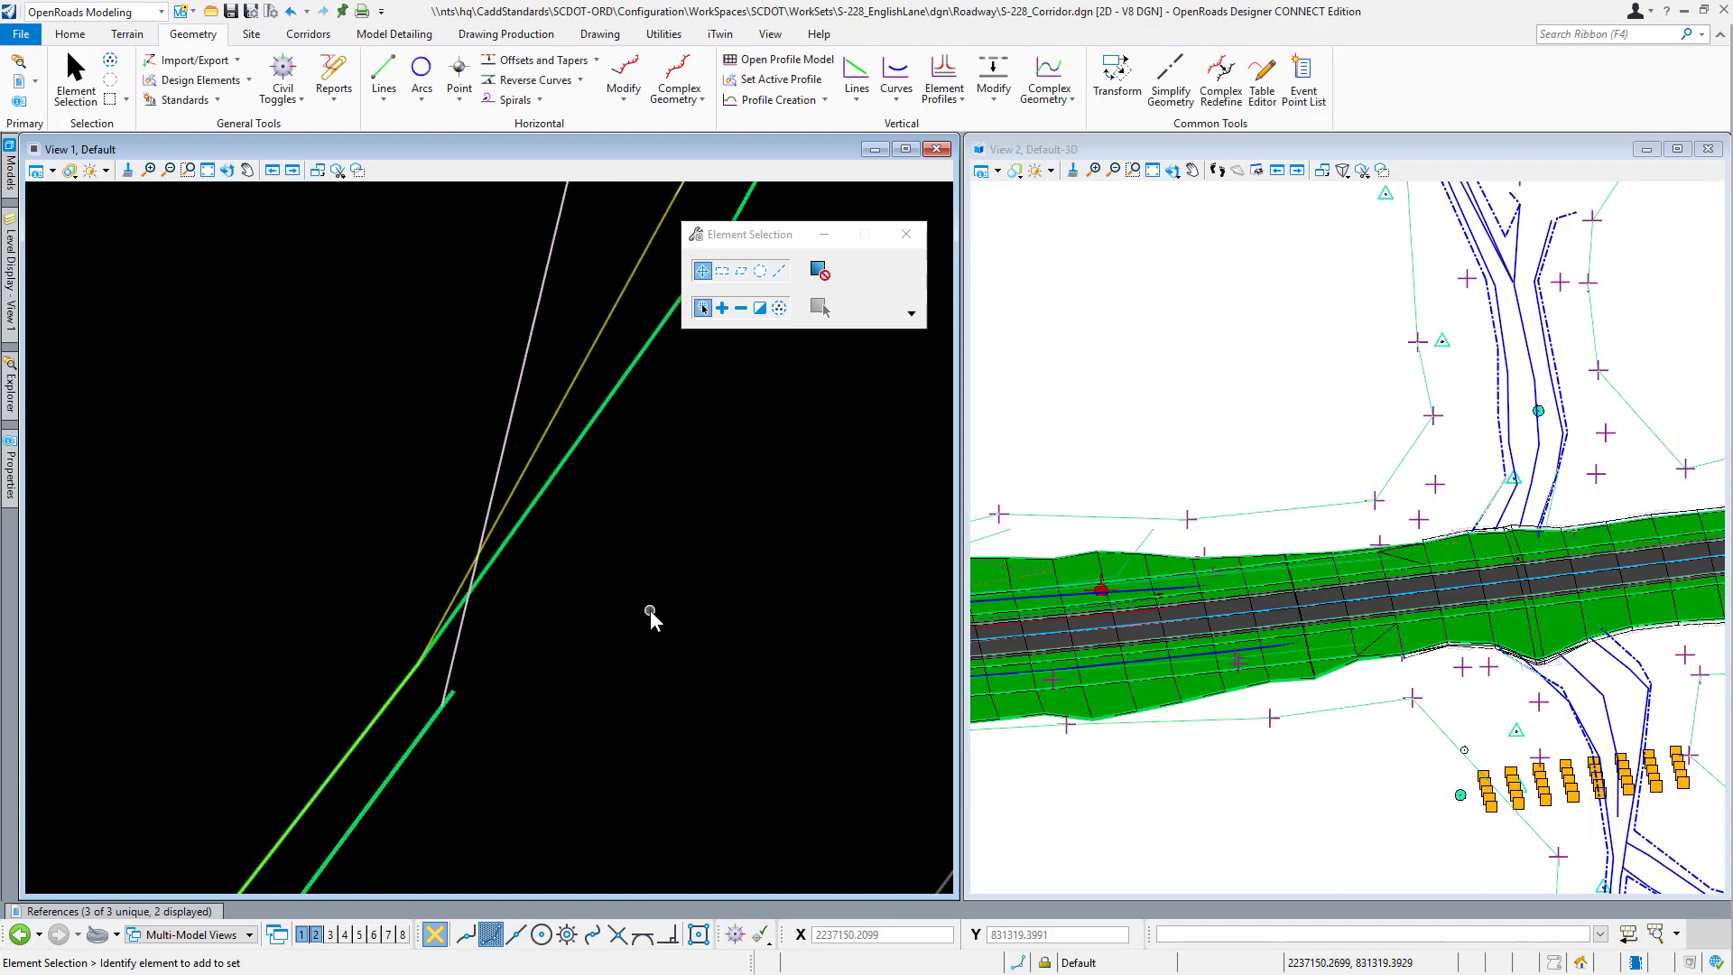
{"action": "scroll", "coordinate": [533, 665], "scroll_direction": "down", "scroll_amount": 5}
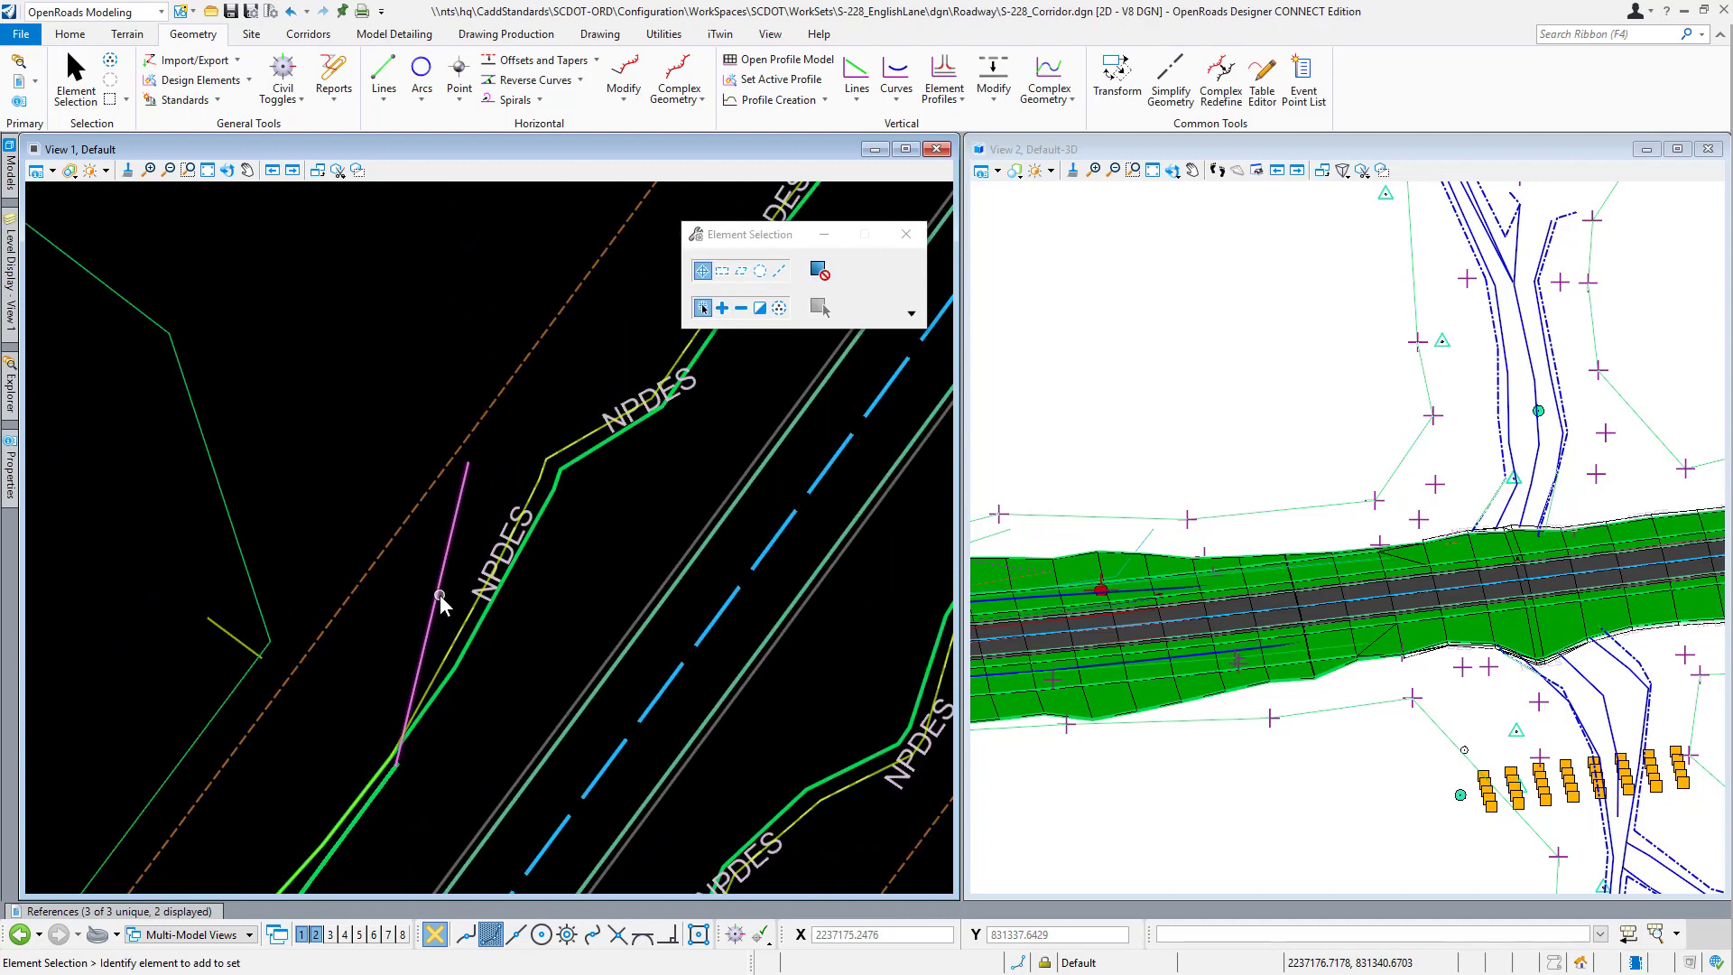
{"action": "left_click", "coordinate": [441, 594]}
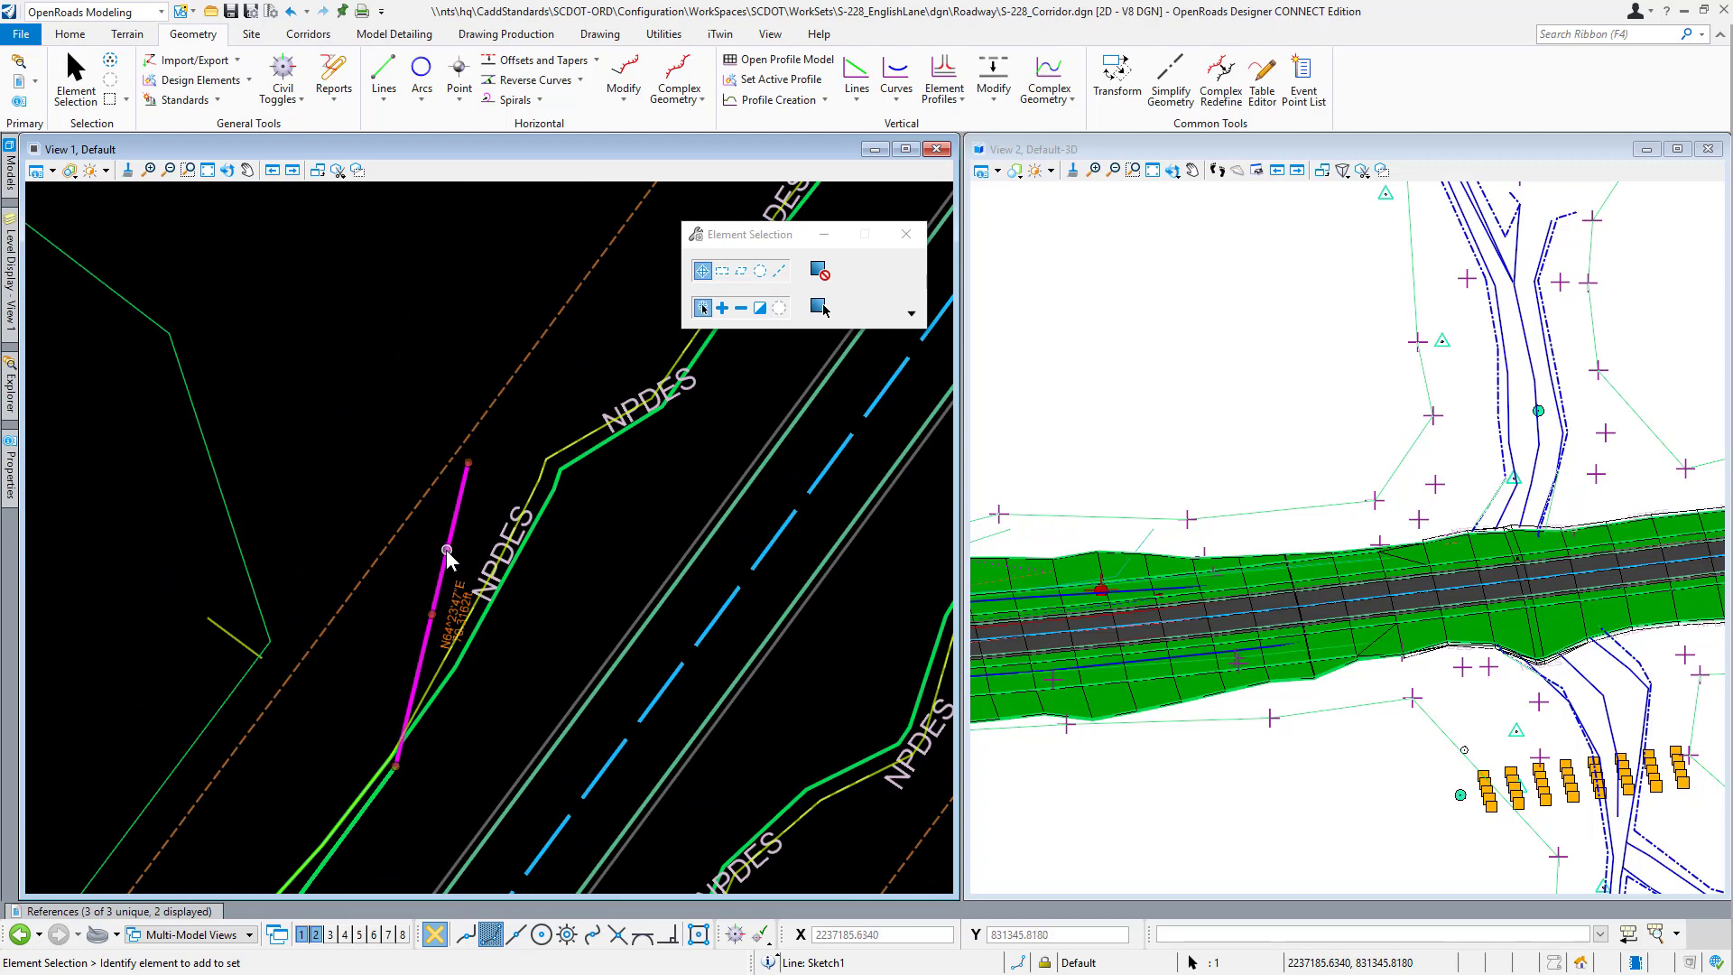
{"action": "left_click", "coordinate": [379, 688]}
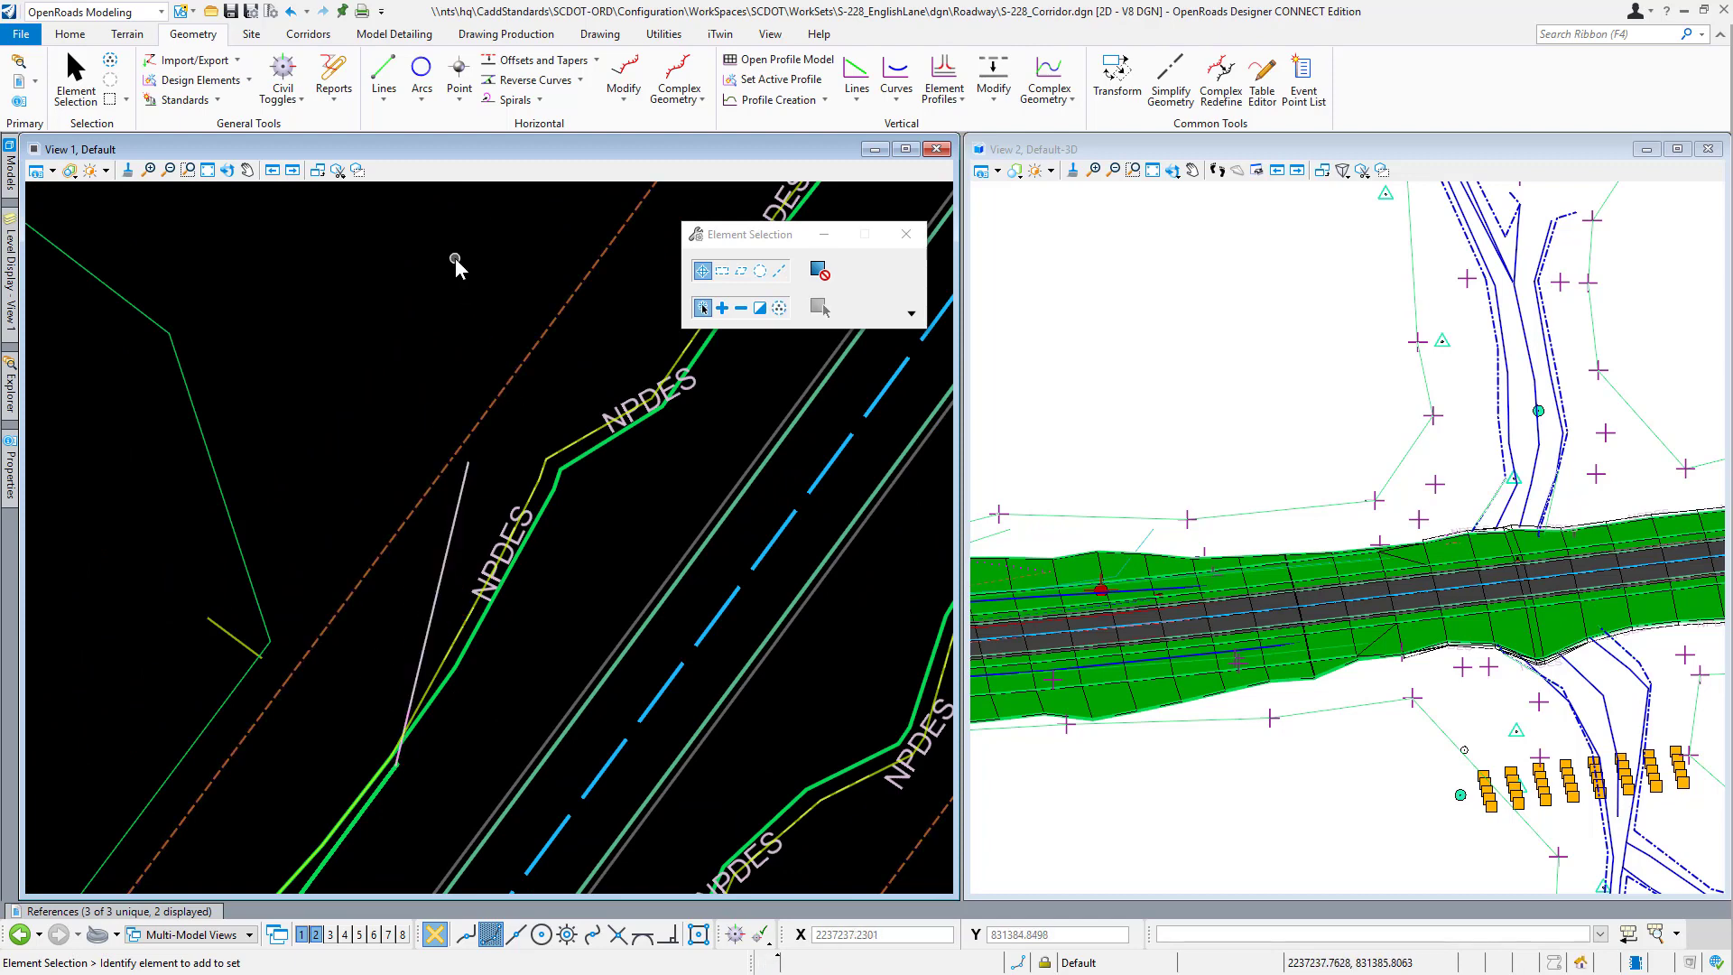
{"action": "middle_click_drag", "start_coordinate": [598, 642], "coordinate": [636, 538]}
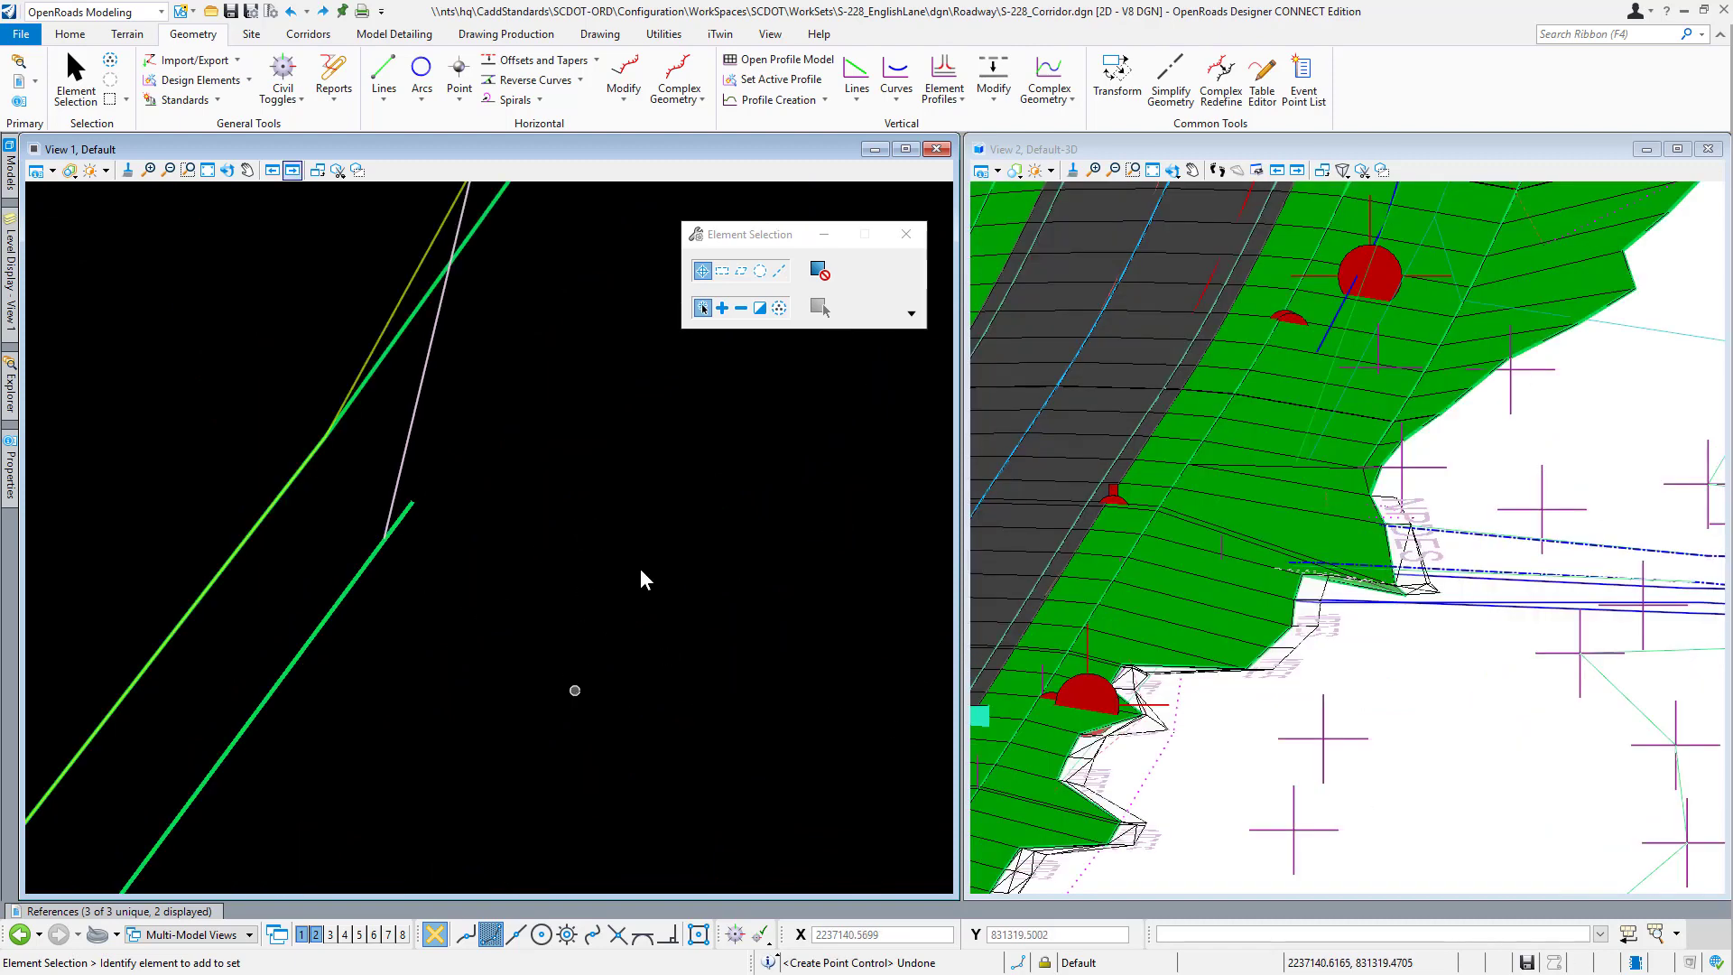
{"action": "middle_click_drag", "start_coordinate": [671, 557], "coordinate": [619, 739]}
{"action": "scroll", "coordinate": [631, 726], "scroll_direction": "down", "scroll_amount": 3}
{"action": "scroll", "coordinate": [733, 641], "scroll_direction": "down", "scroll_amount": 3}
{"action": "scroll", "coordinate": [541, 570], "scroll_direction": "down", "scroll_amount": 2}
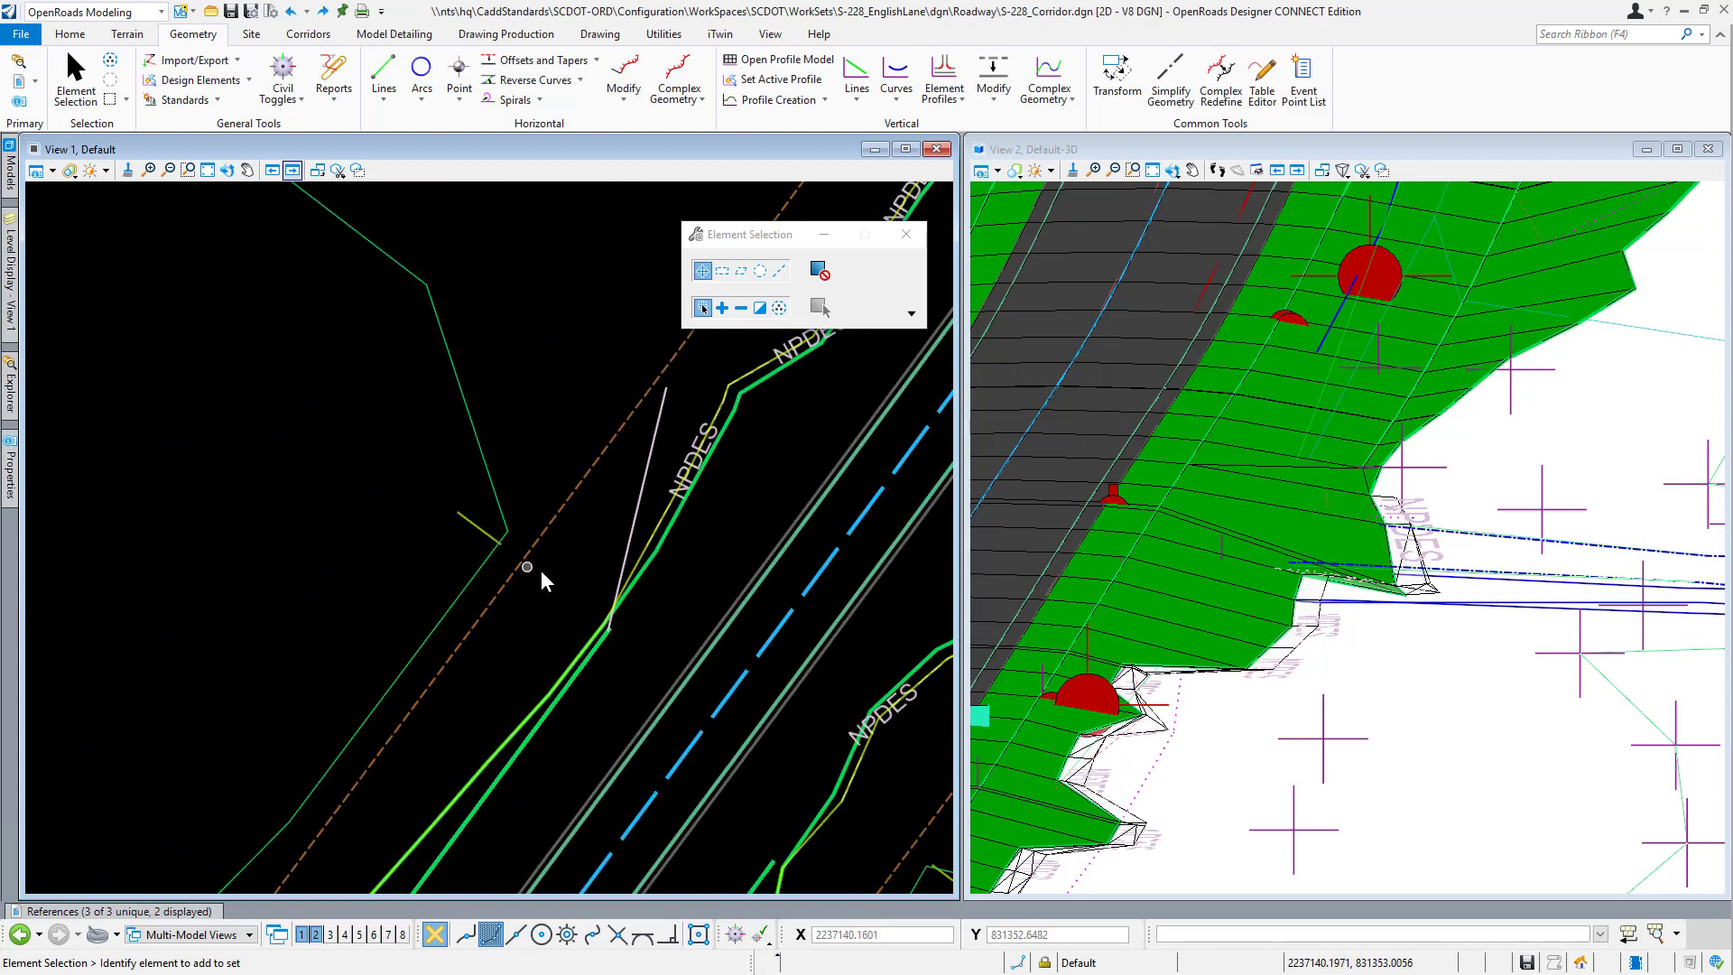
{"action": "middle_click_drag", "start_coordinate": [754, 585], "coordinate": [643, 575]}
{"action": "key", "text": "Escape"}
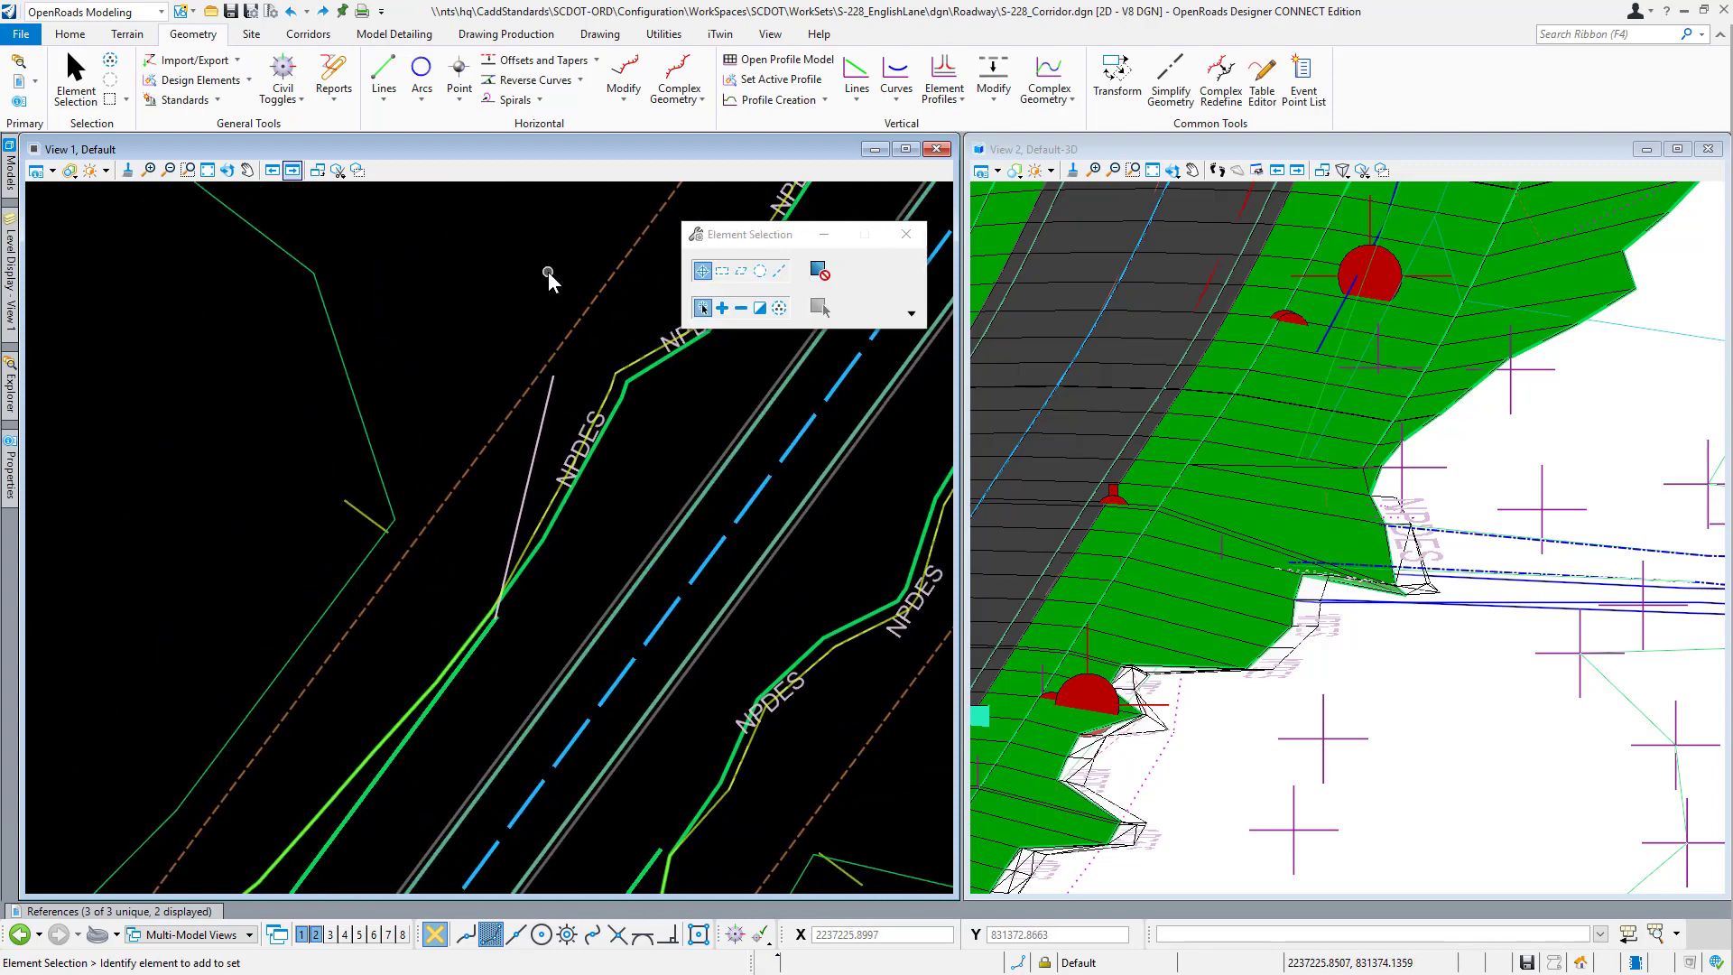
Start a point control on corridor RL_S-228 from 8+99.11 to 9+63.77, matching the sketch line's ends, with the description DitchLeftTapper.
{"action": "left_click", "coordinate": [354, 502]}
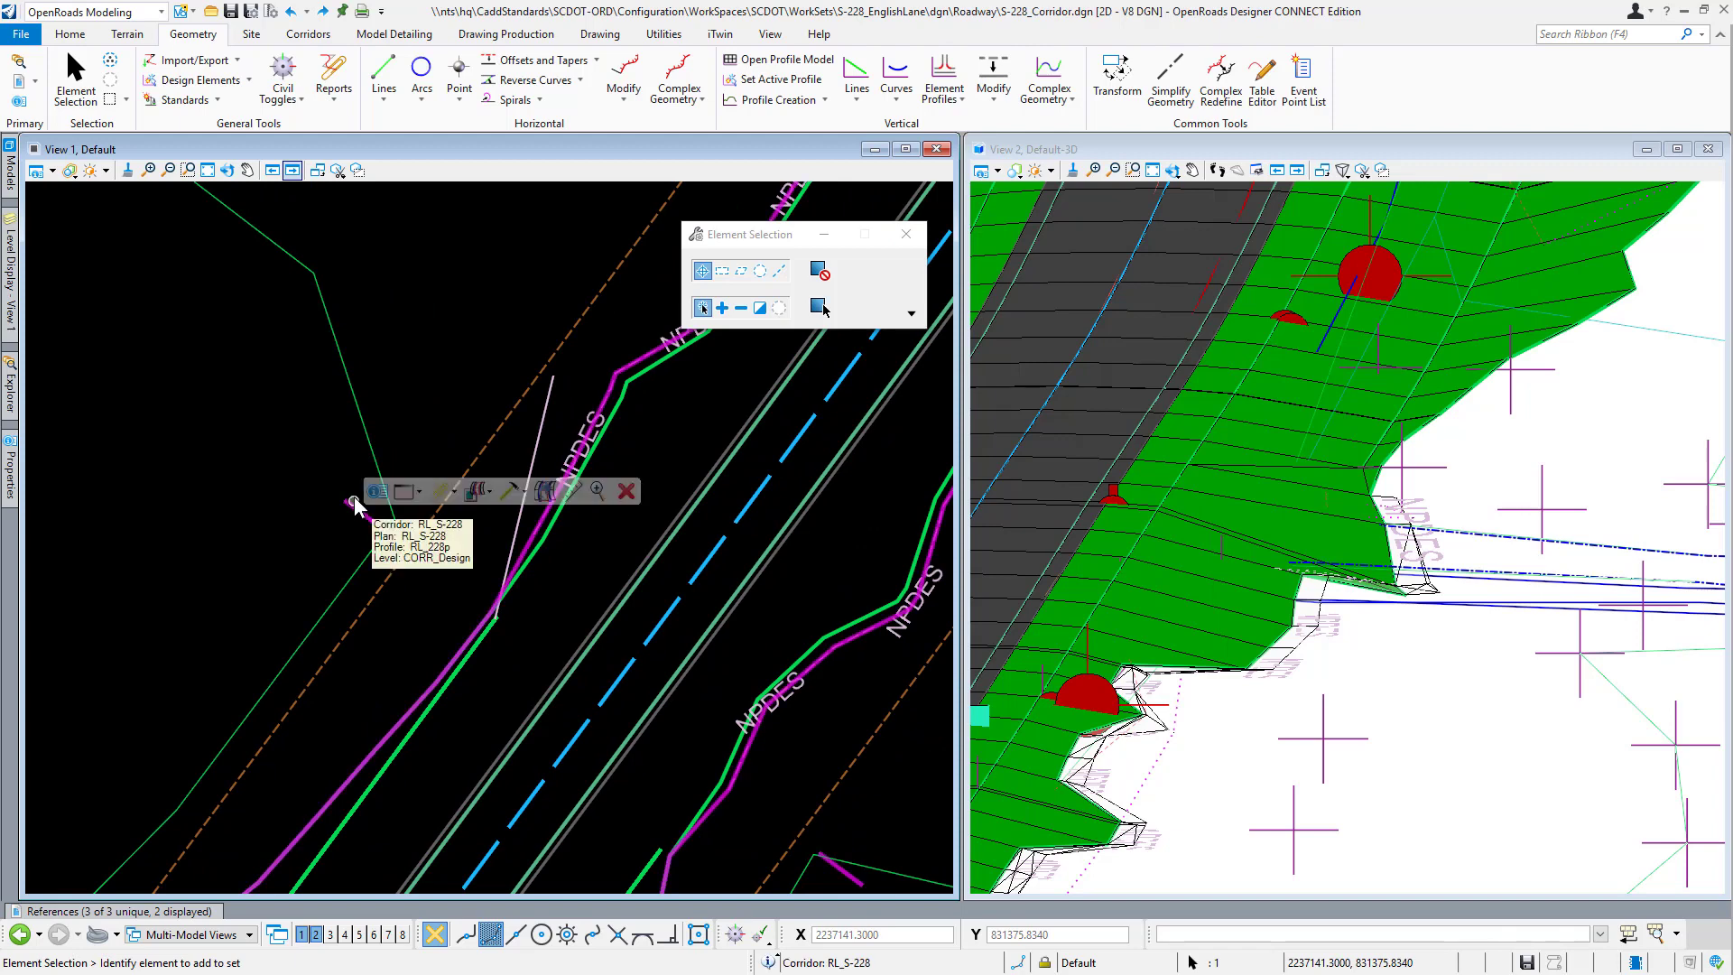
{"action": "left_click", "coordinate": [516, 496]}
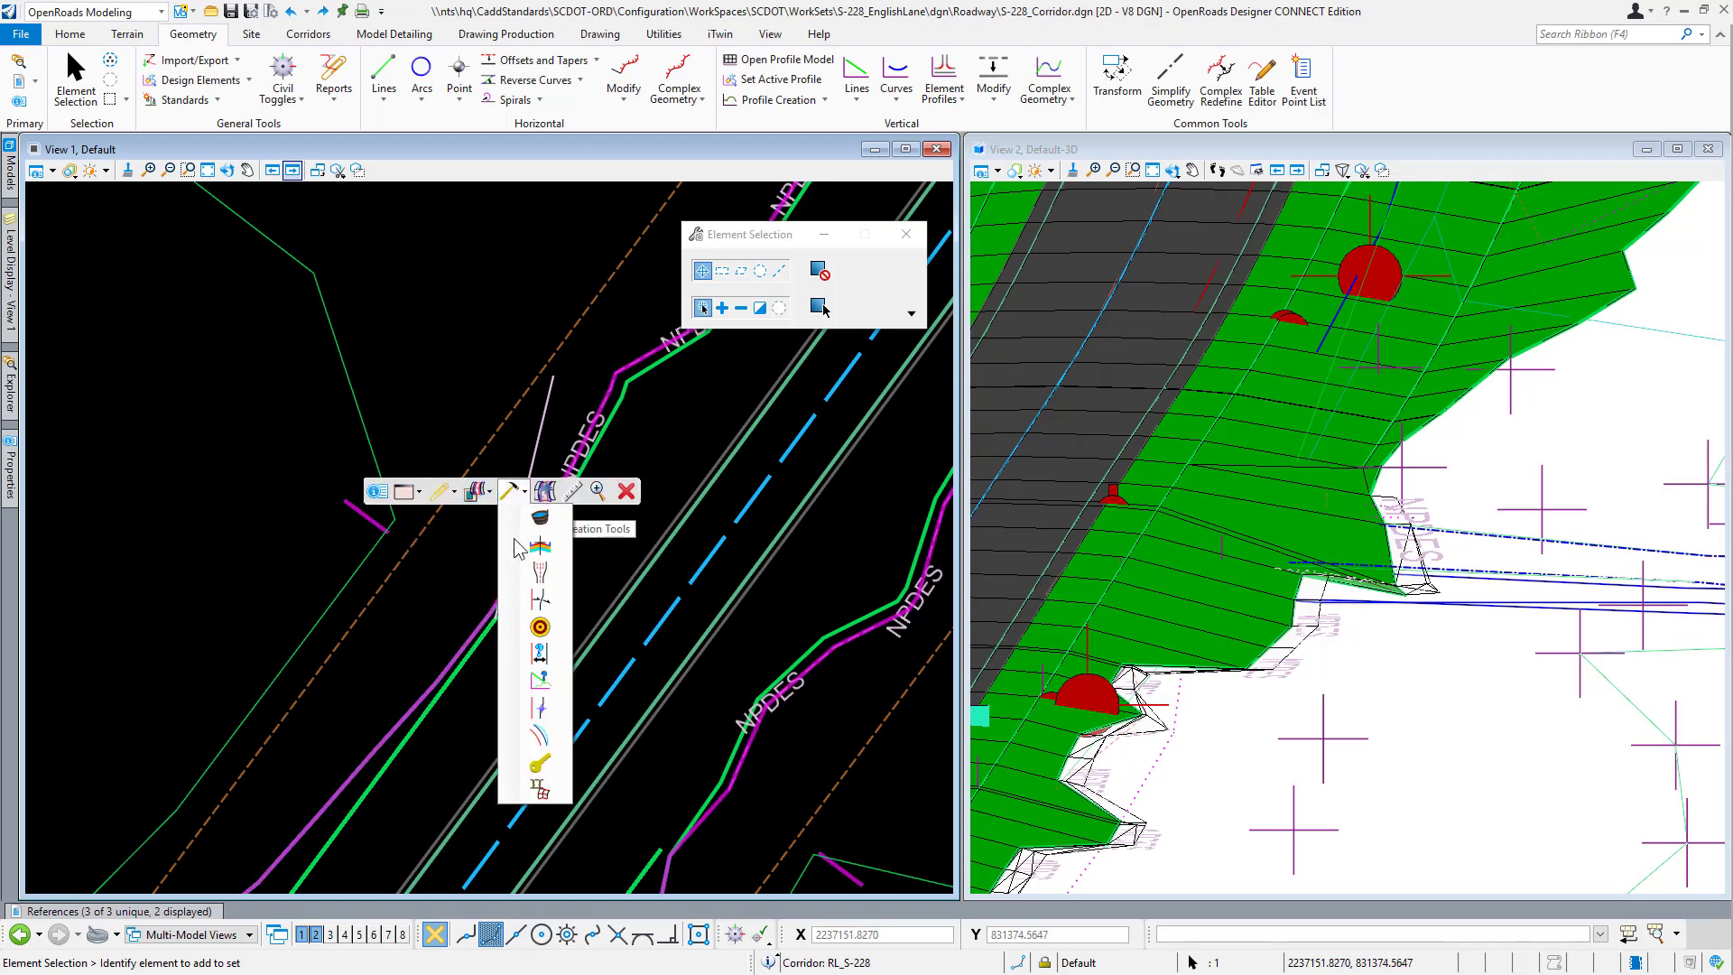
{"action": "left_click", "coordinate": [541, 707]}
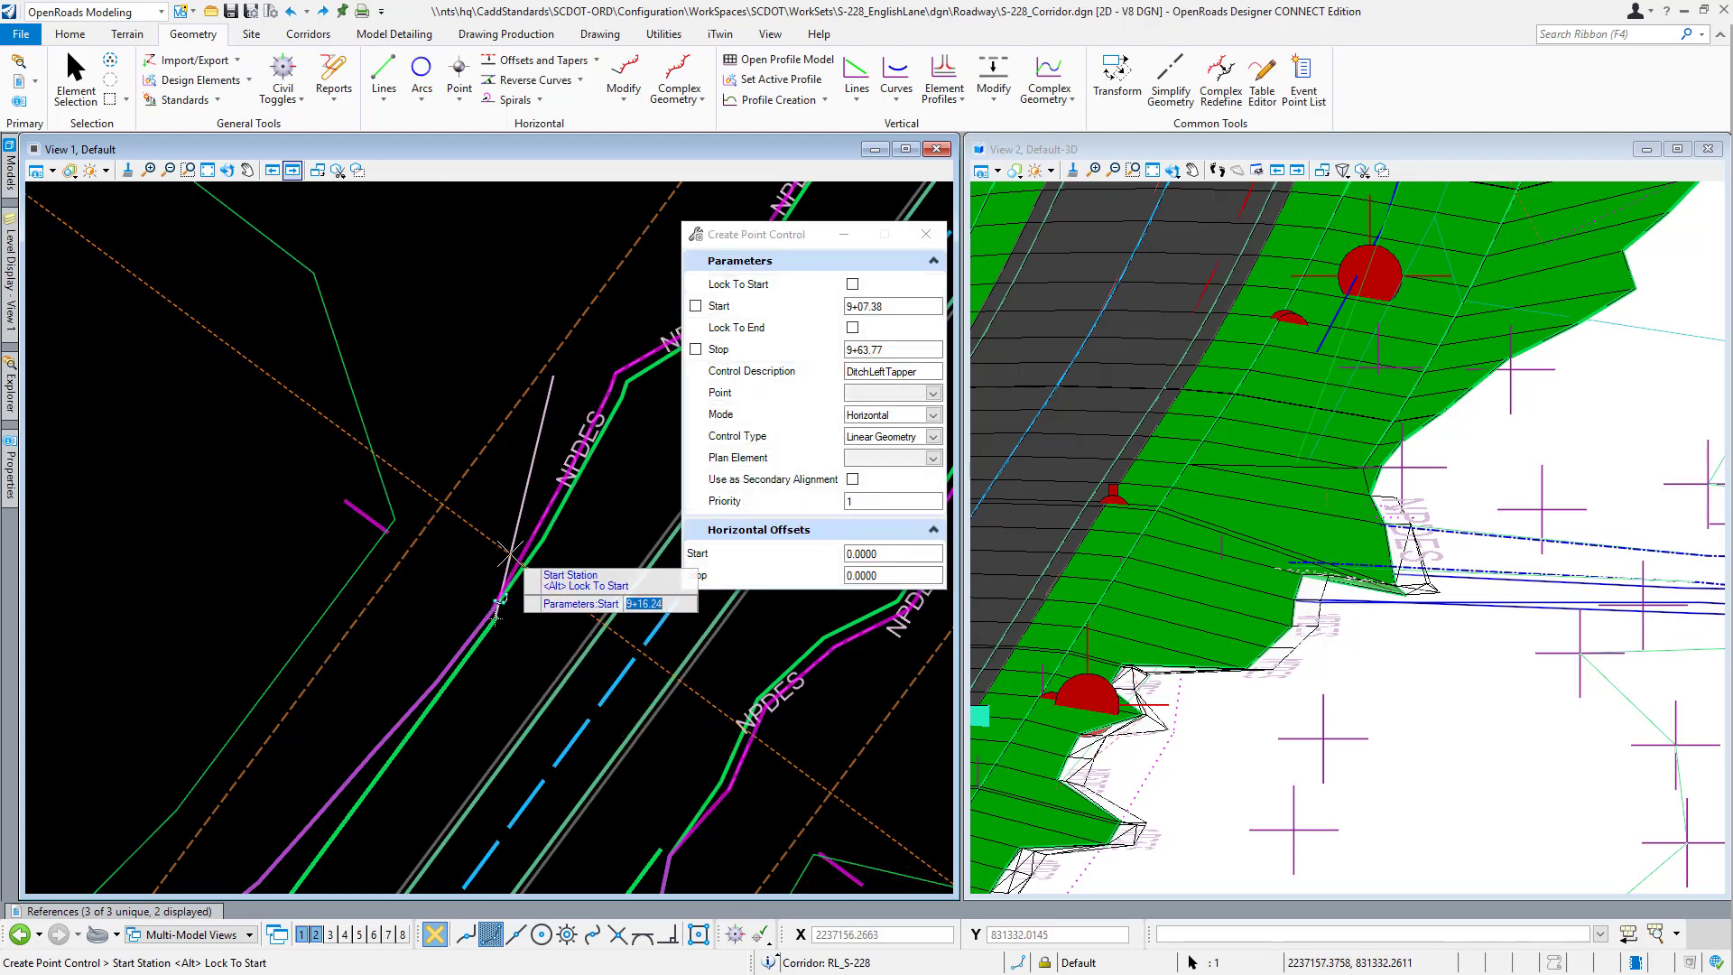
{"action": "left_click", "coordinate": [495, 618]}
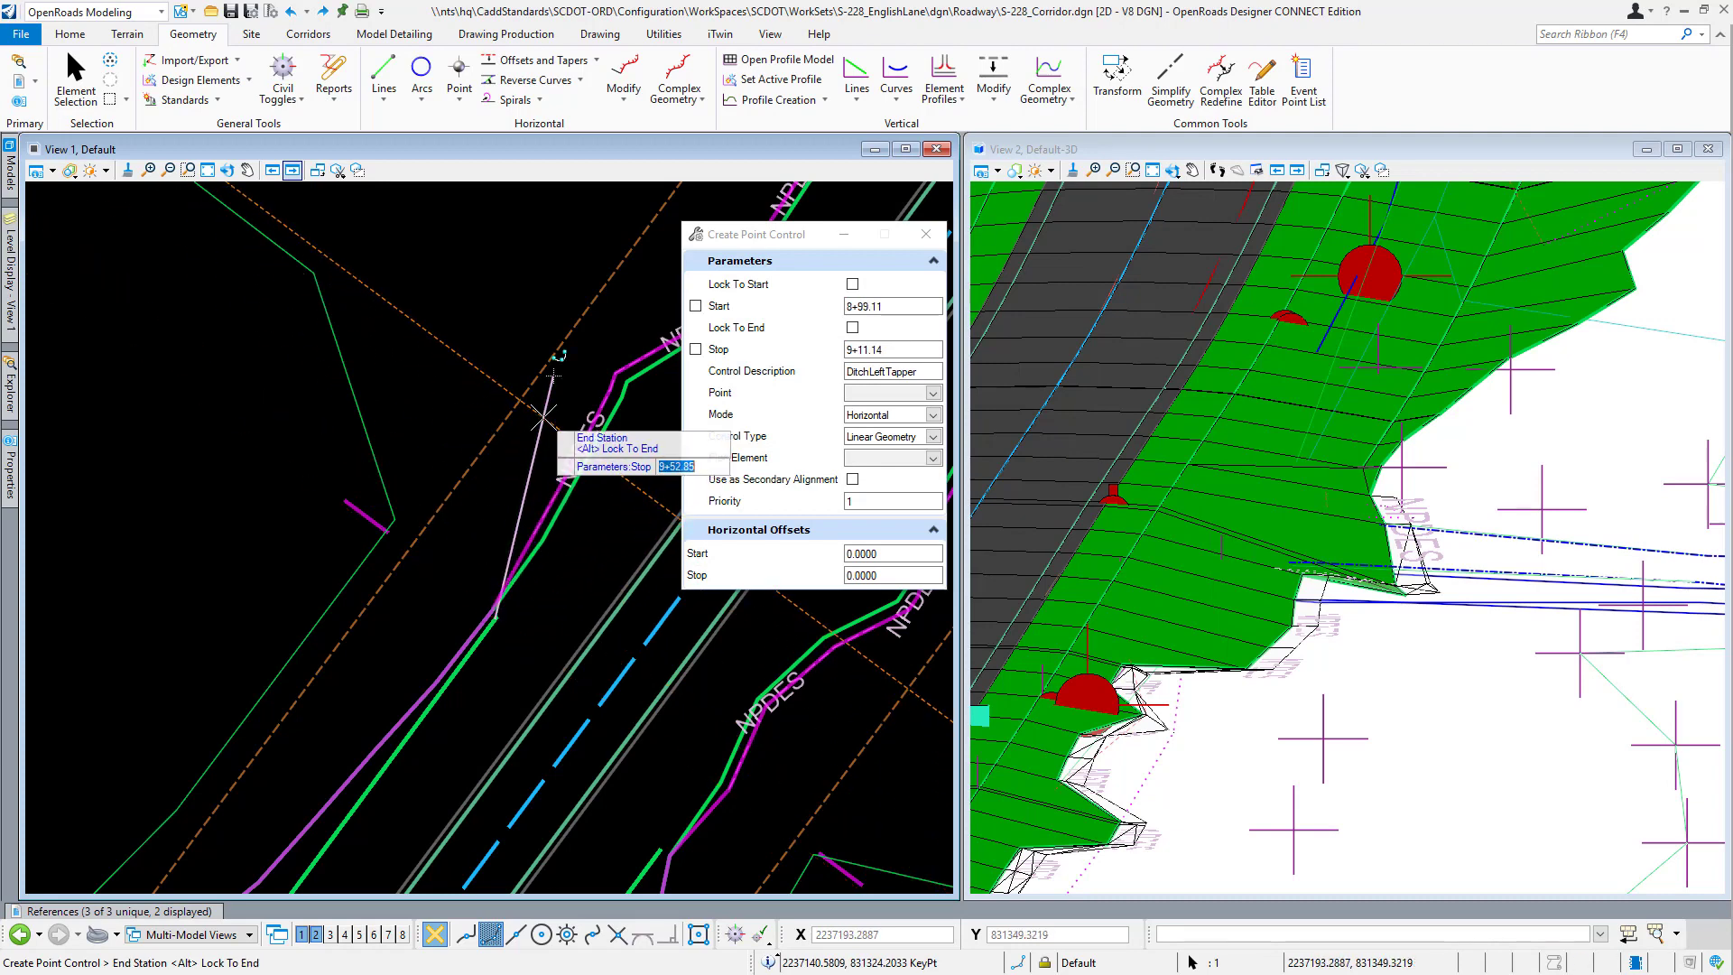
{"action": "left_click", "coordinate": [553, 373]}
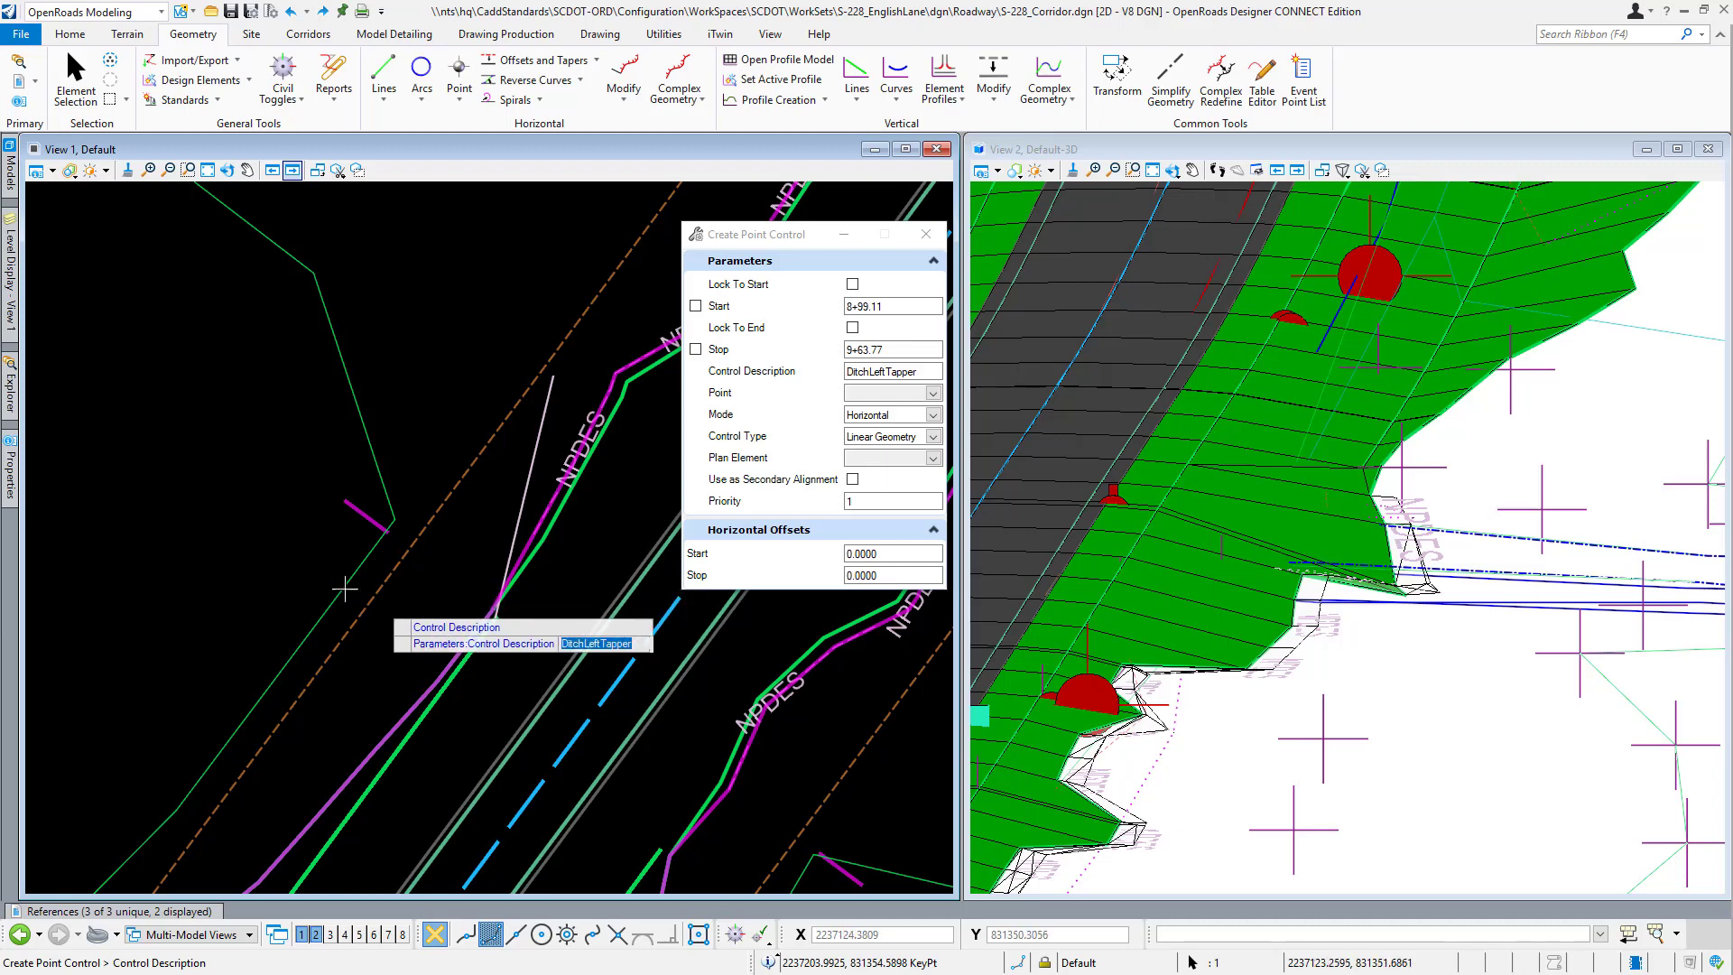
{"action": "left_click", "coordinate": [215, 386]}
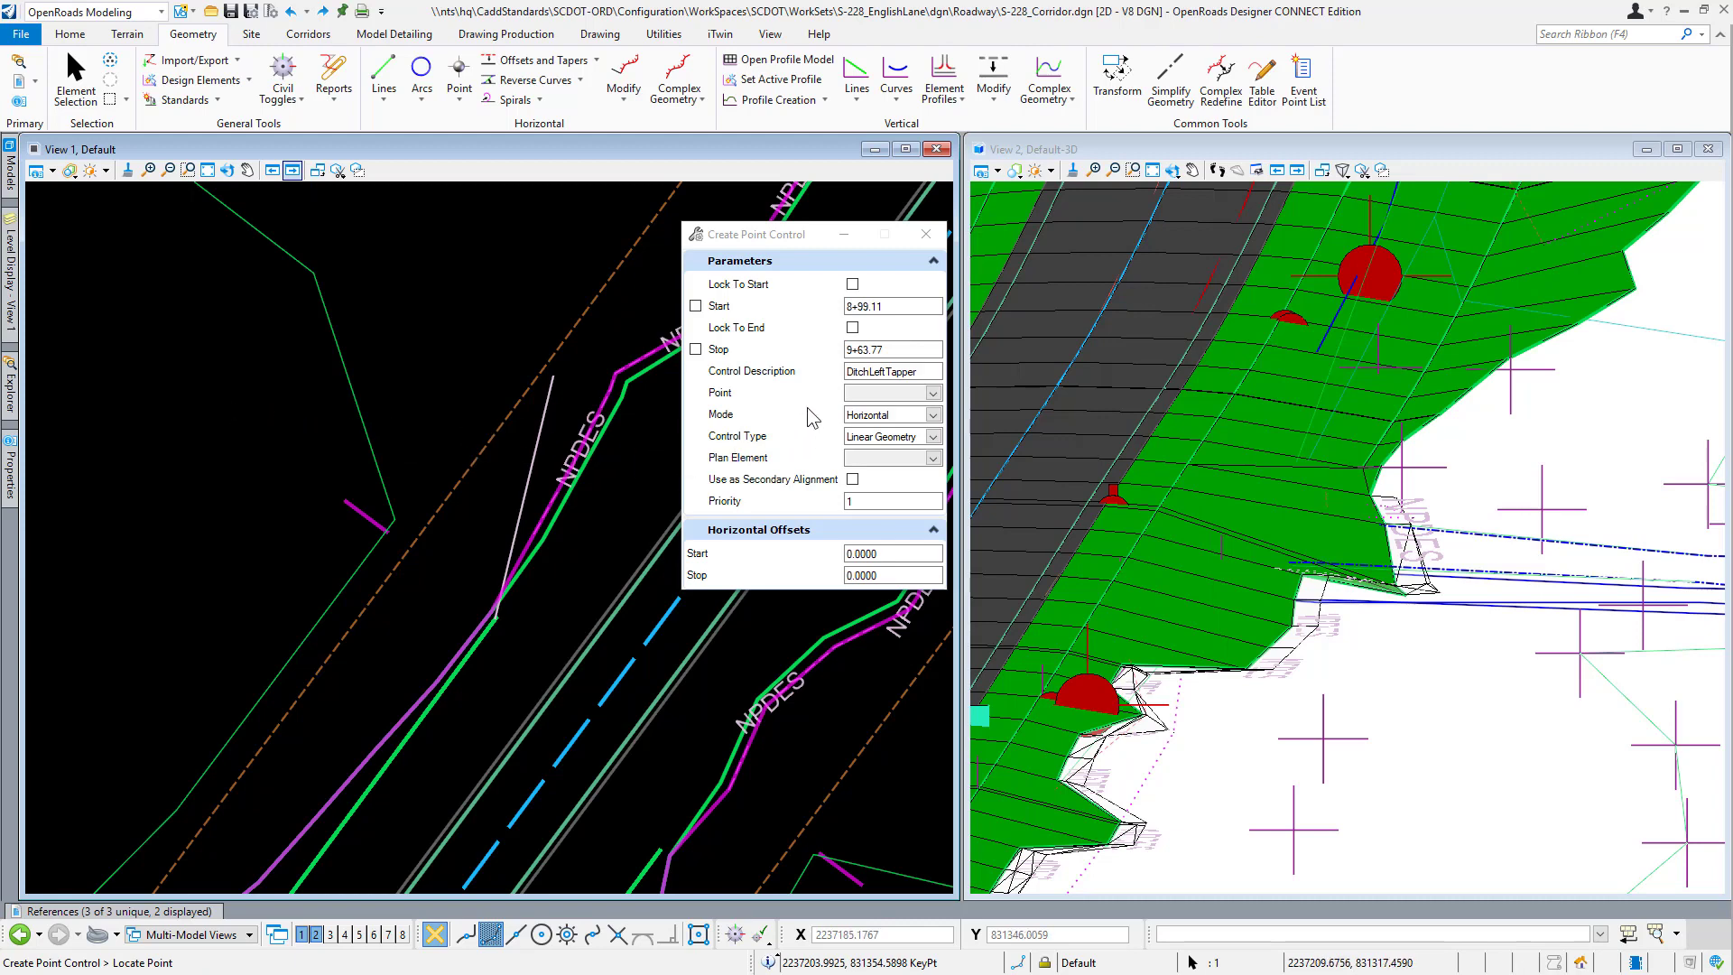
Set the controlled point to EC_DITCH_IN_L and accept the Horizontal mode.
{"action": "left_click", "coordinate": [933, 394]}
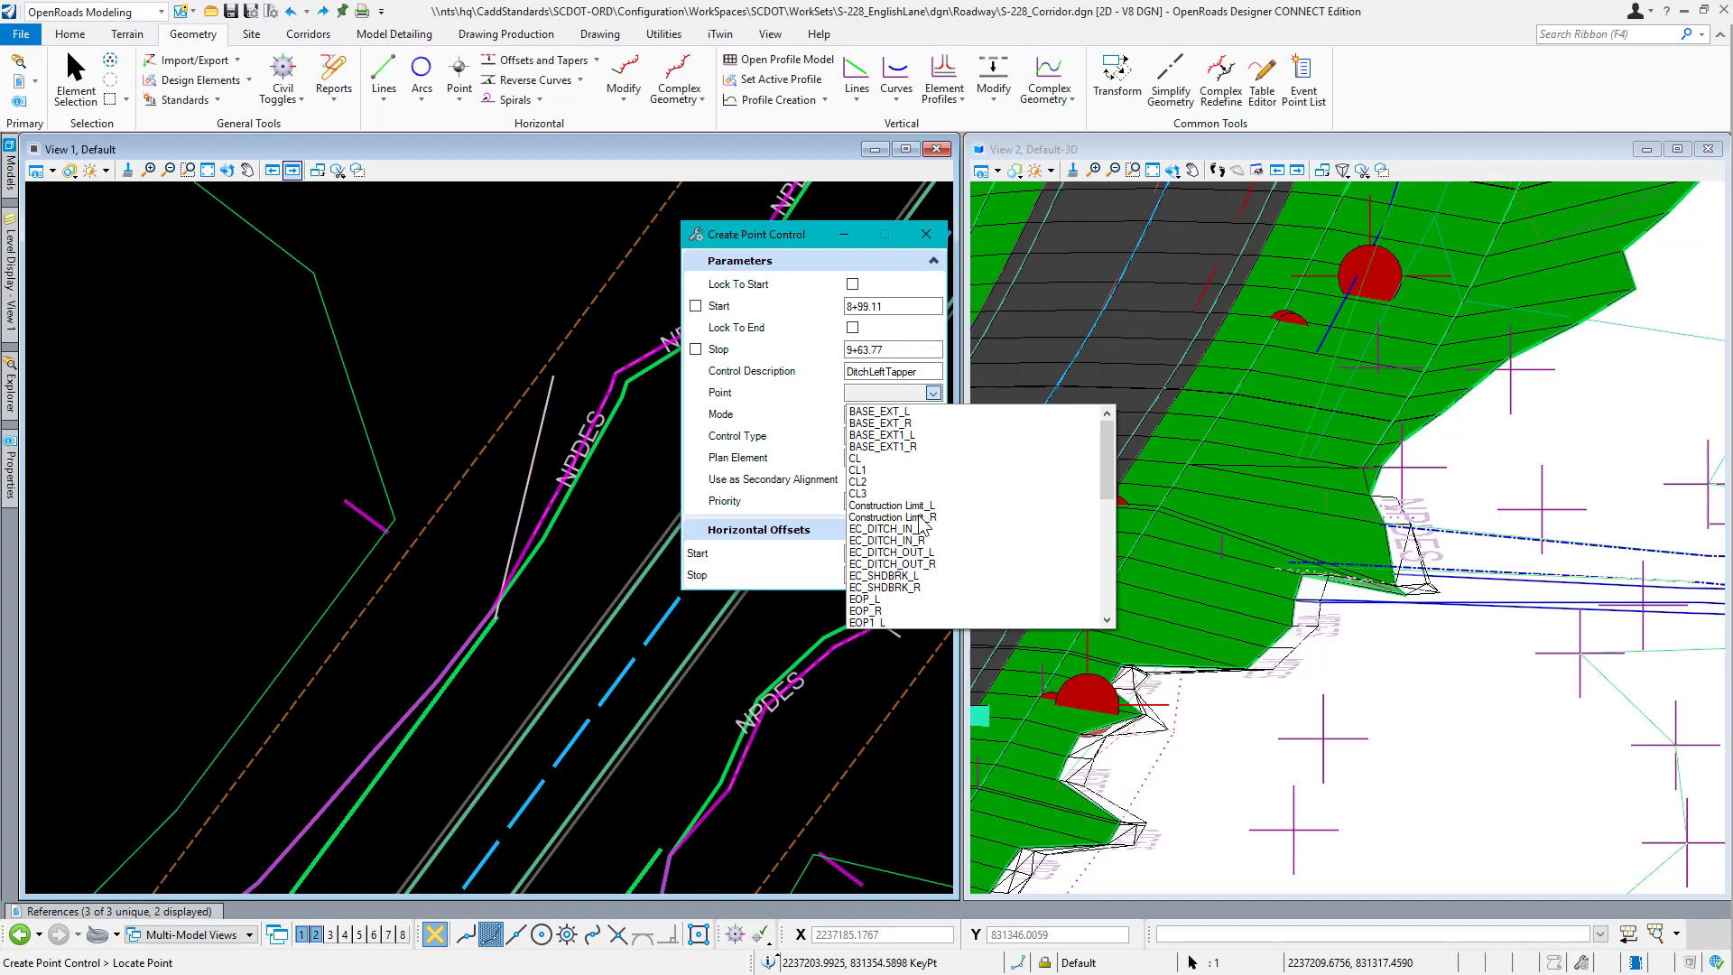
{"action": "scroll", "coordinate": [921, 524], "scroll_direction": "down", "scroll_amount": 4}
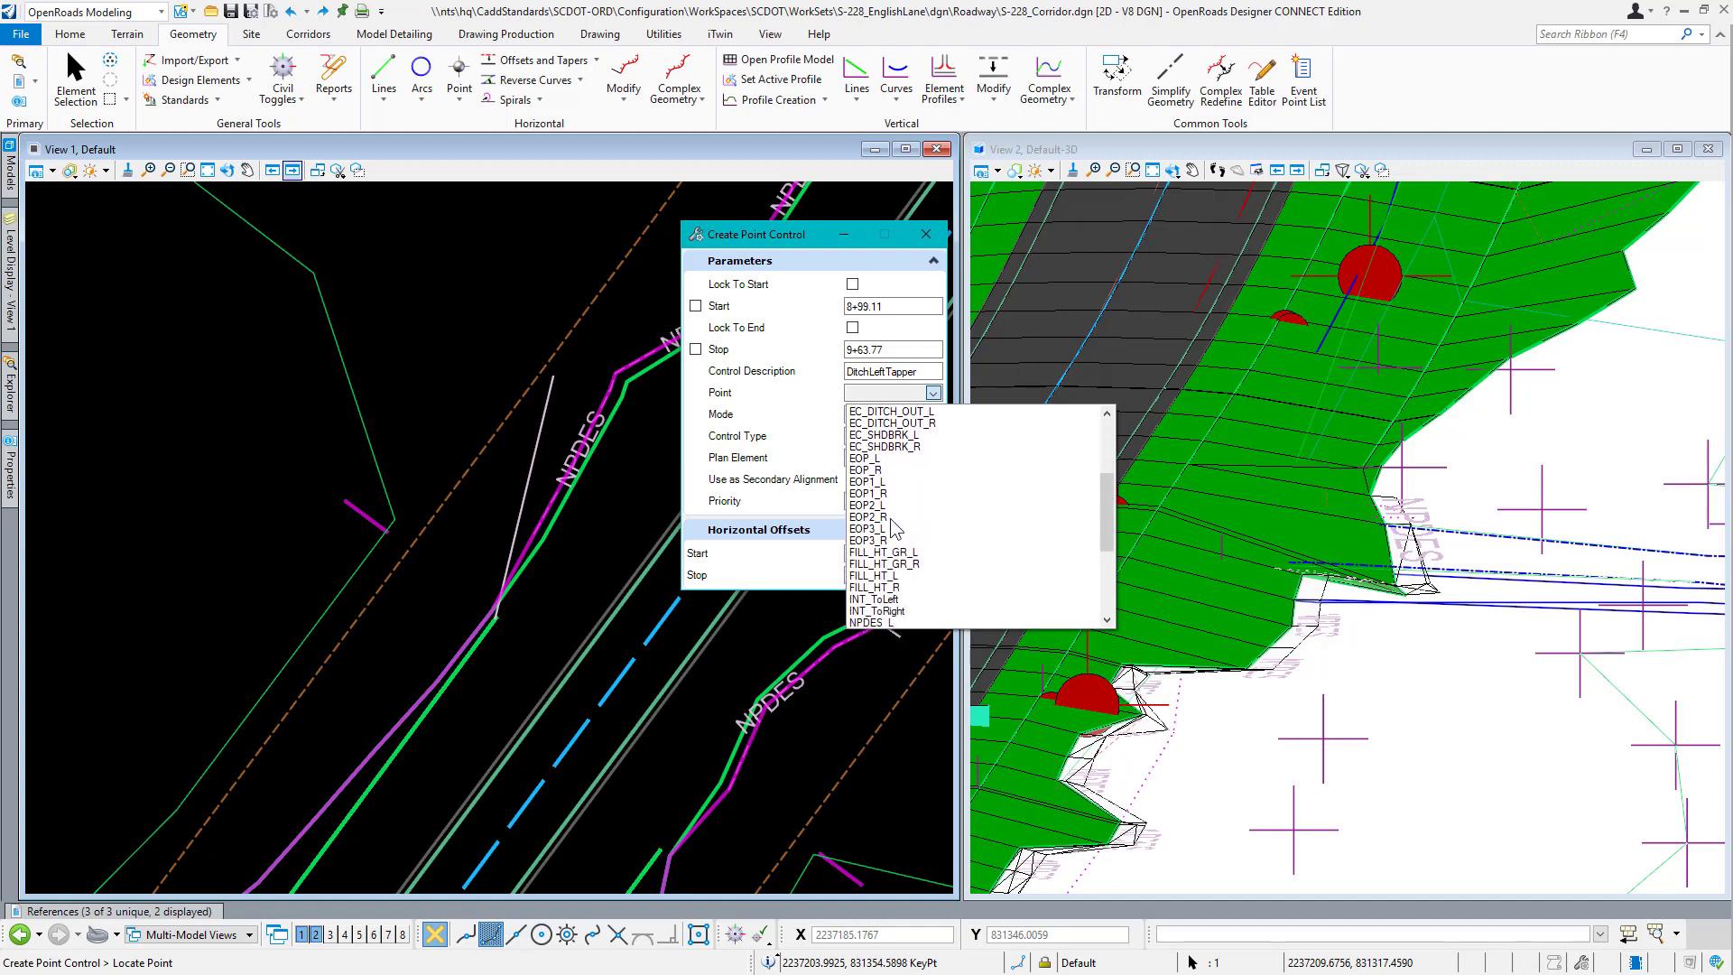
{"action": "scroll", "coordinate": [912, 542], "scroll_direction": "up", "scroll_amount": 2}
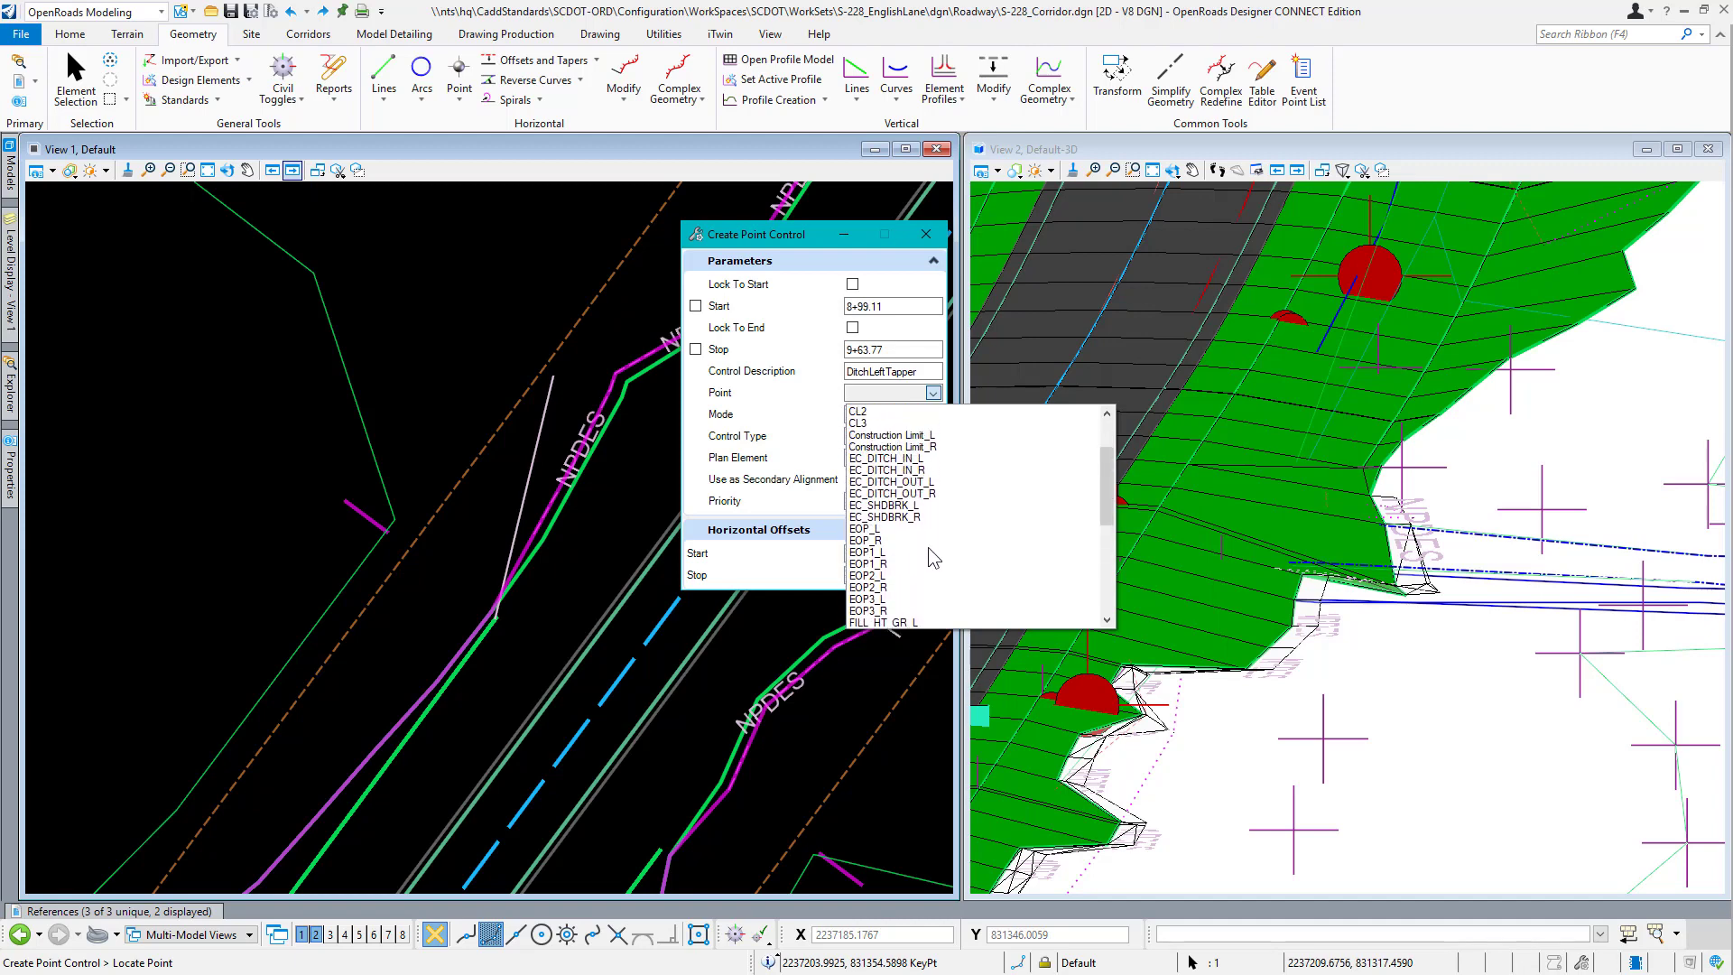
{"action": "scroll", "coordinate": [928, 547], "scroll_direction": "up", "scroll_amount": 2}
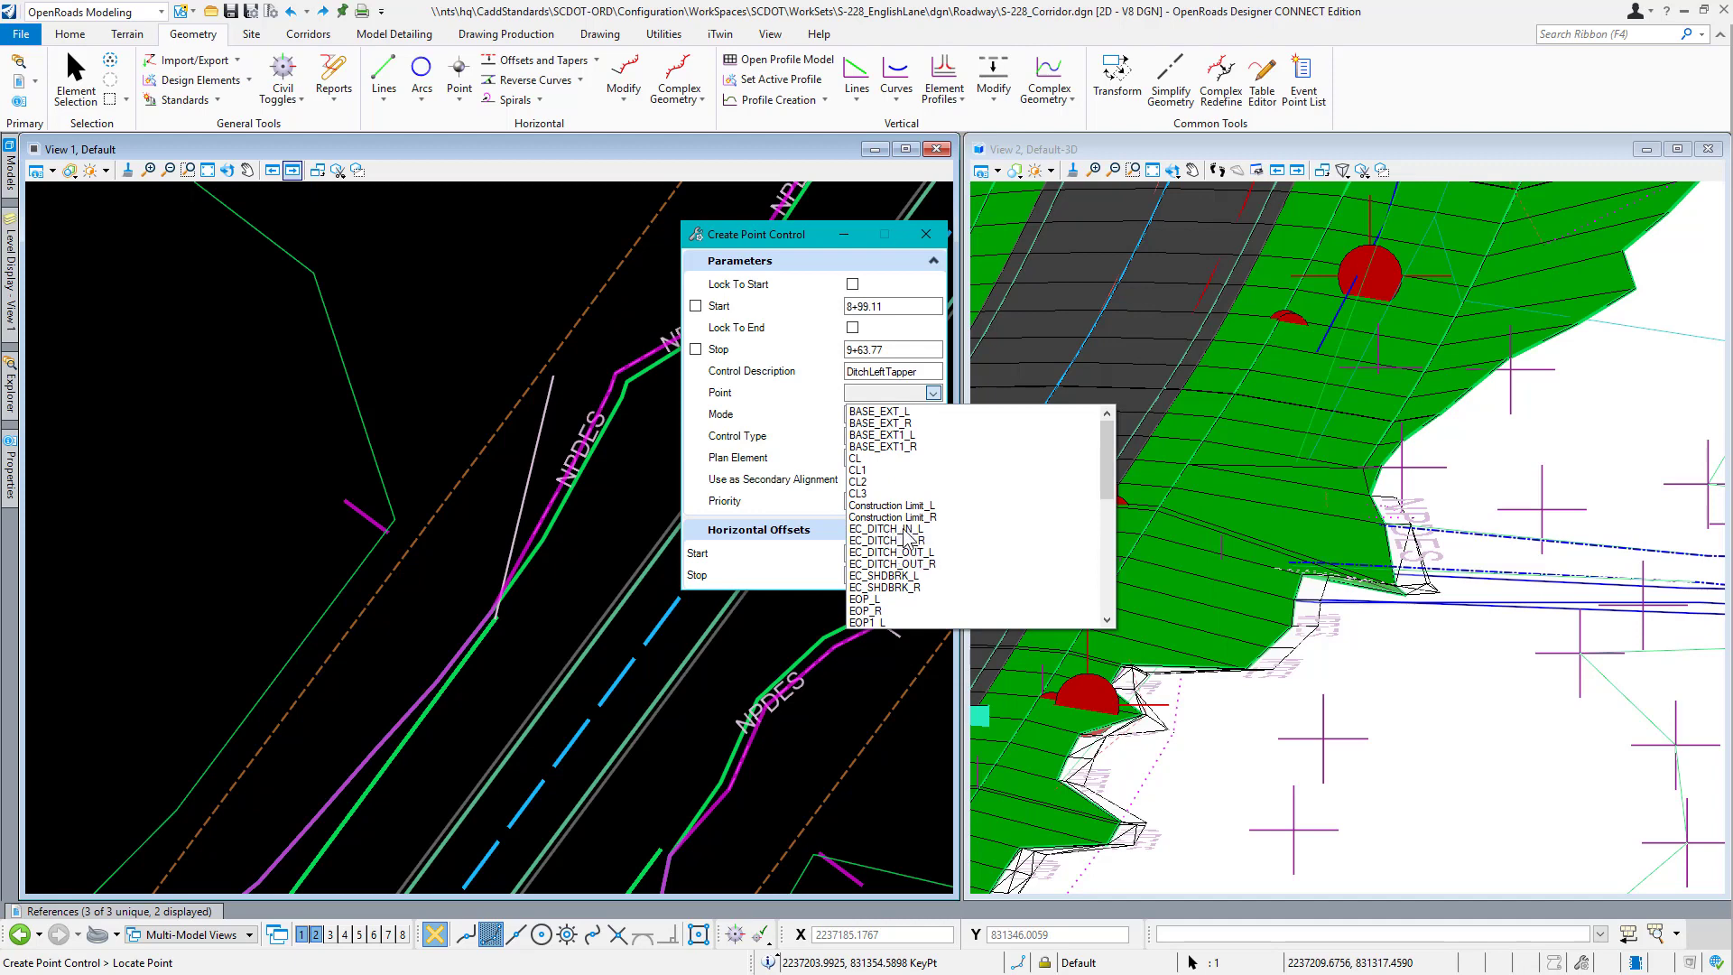
{"action": "left_click", "coordinate": [904, 530]}
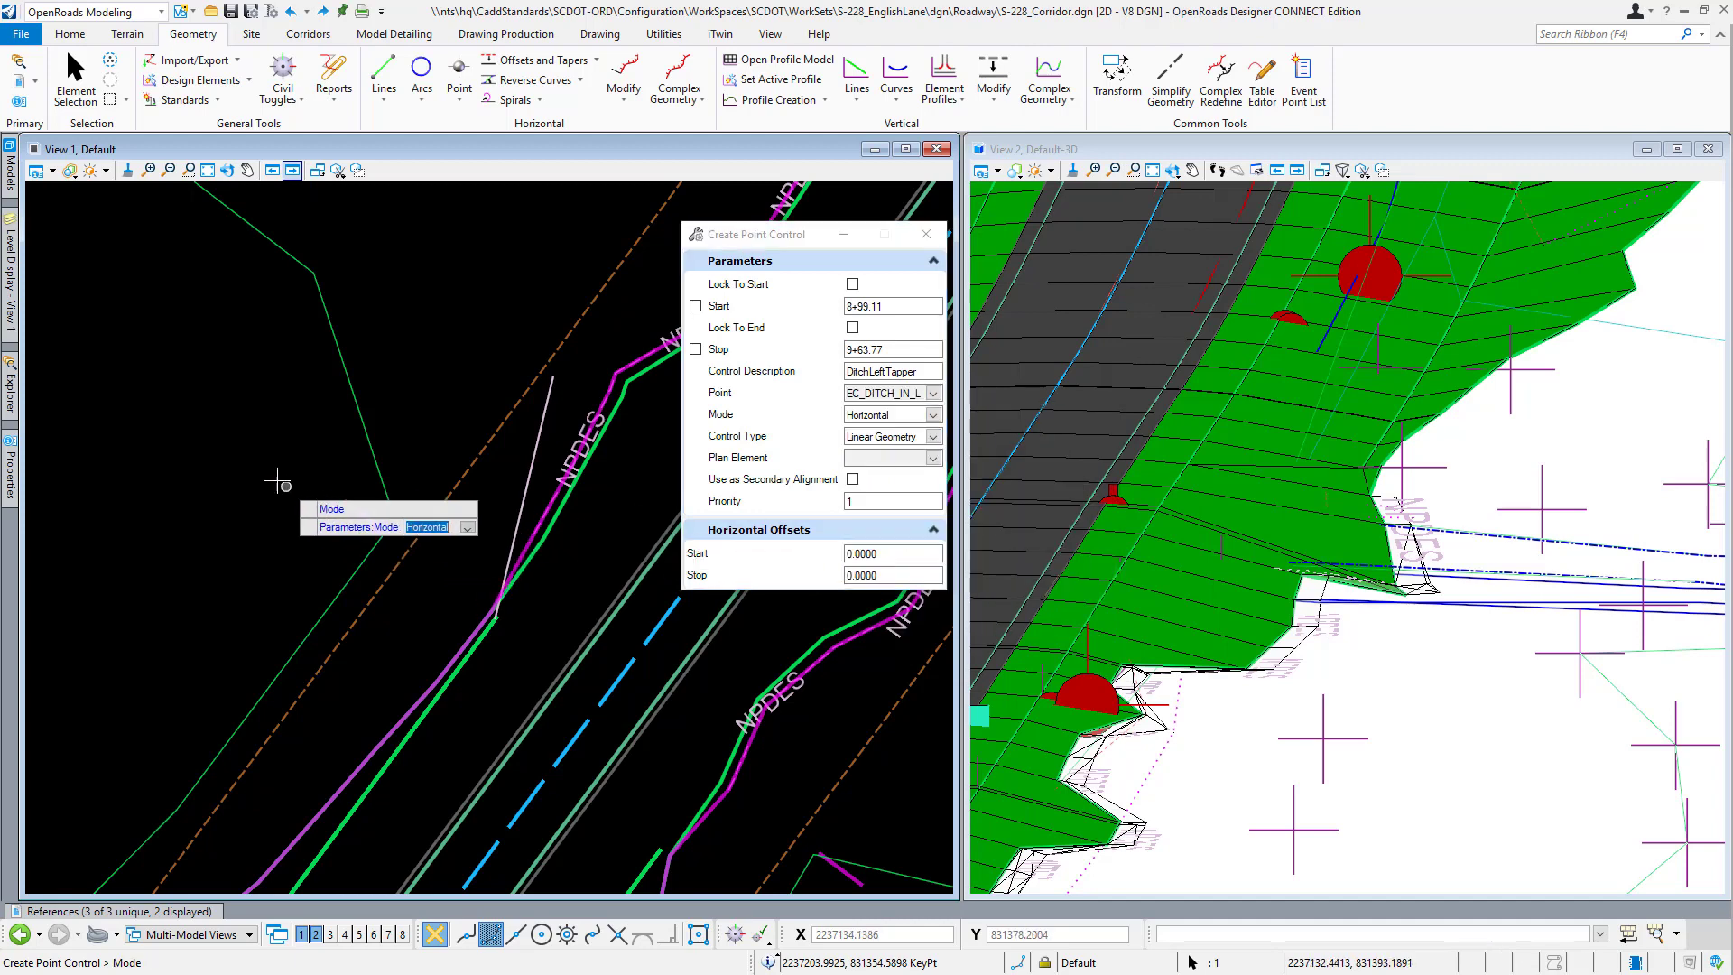
{"action": "left_click", "coordinate": [368, 454]}
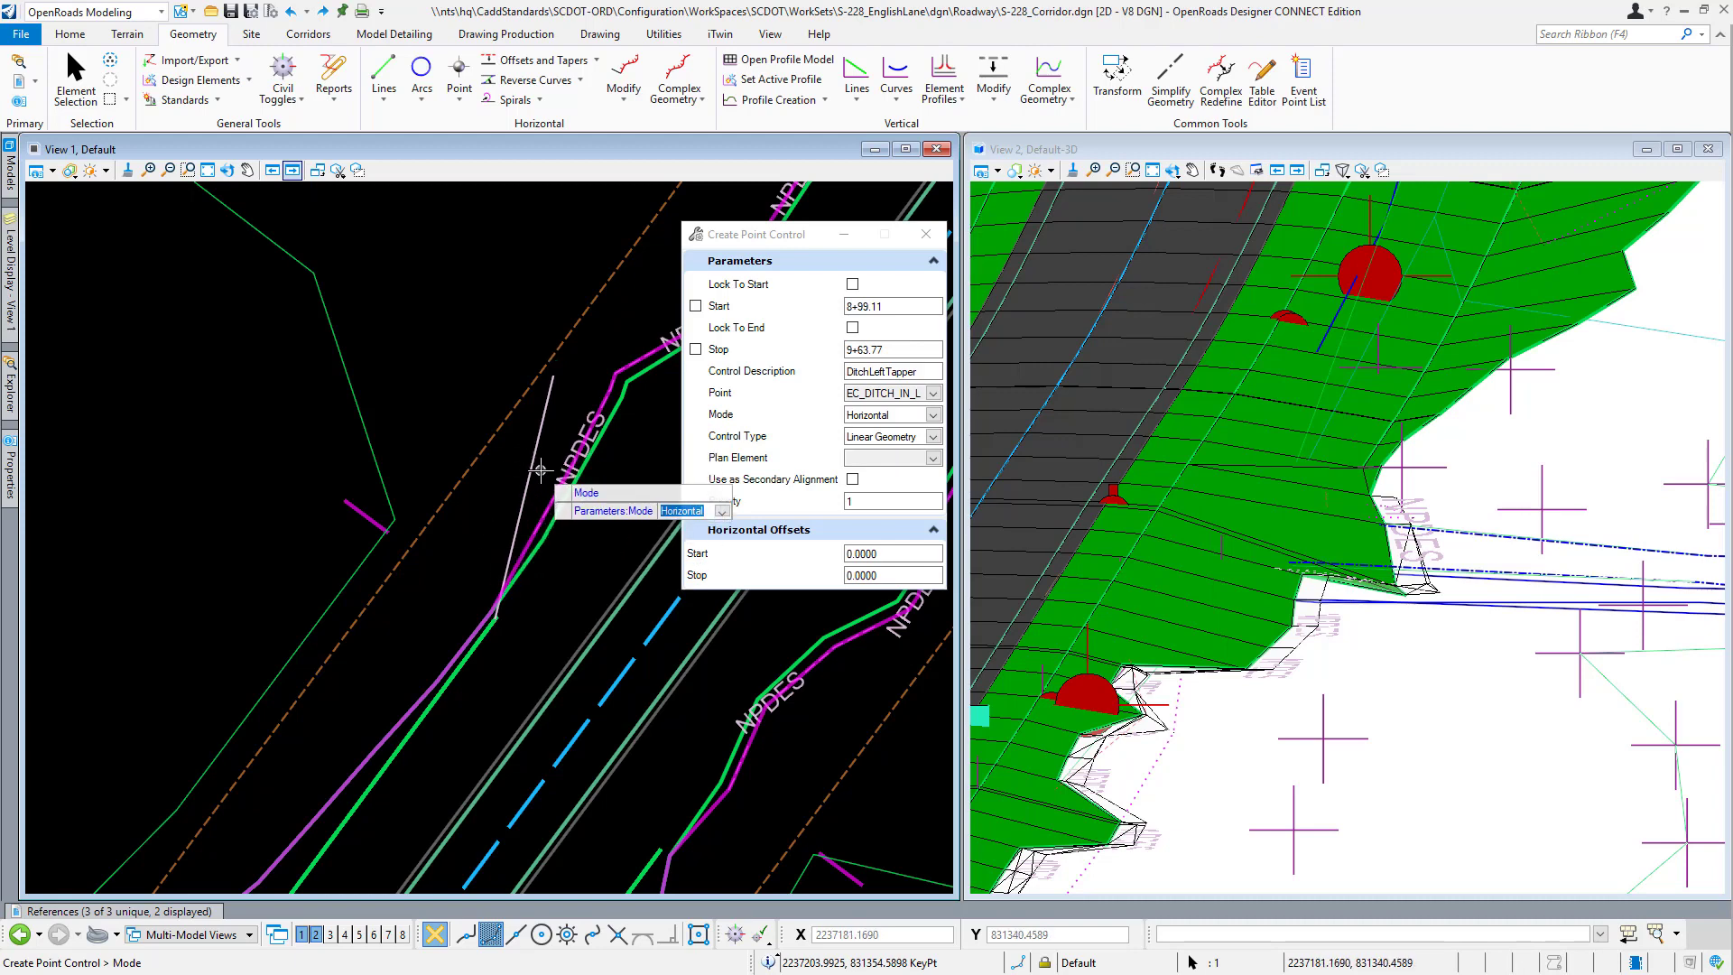
{"action": "left_click", "coordinate": [452, 559]}
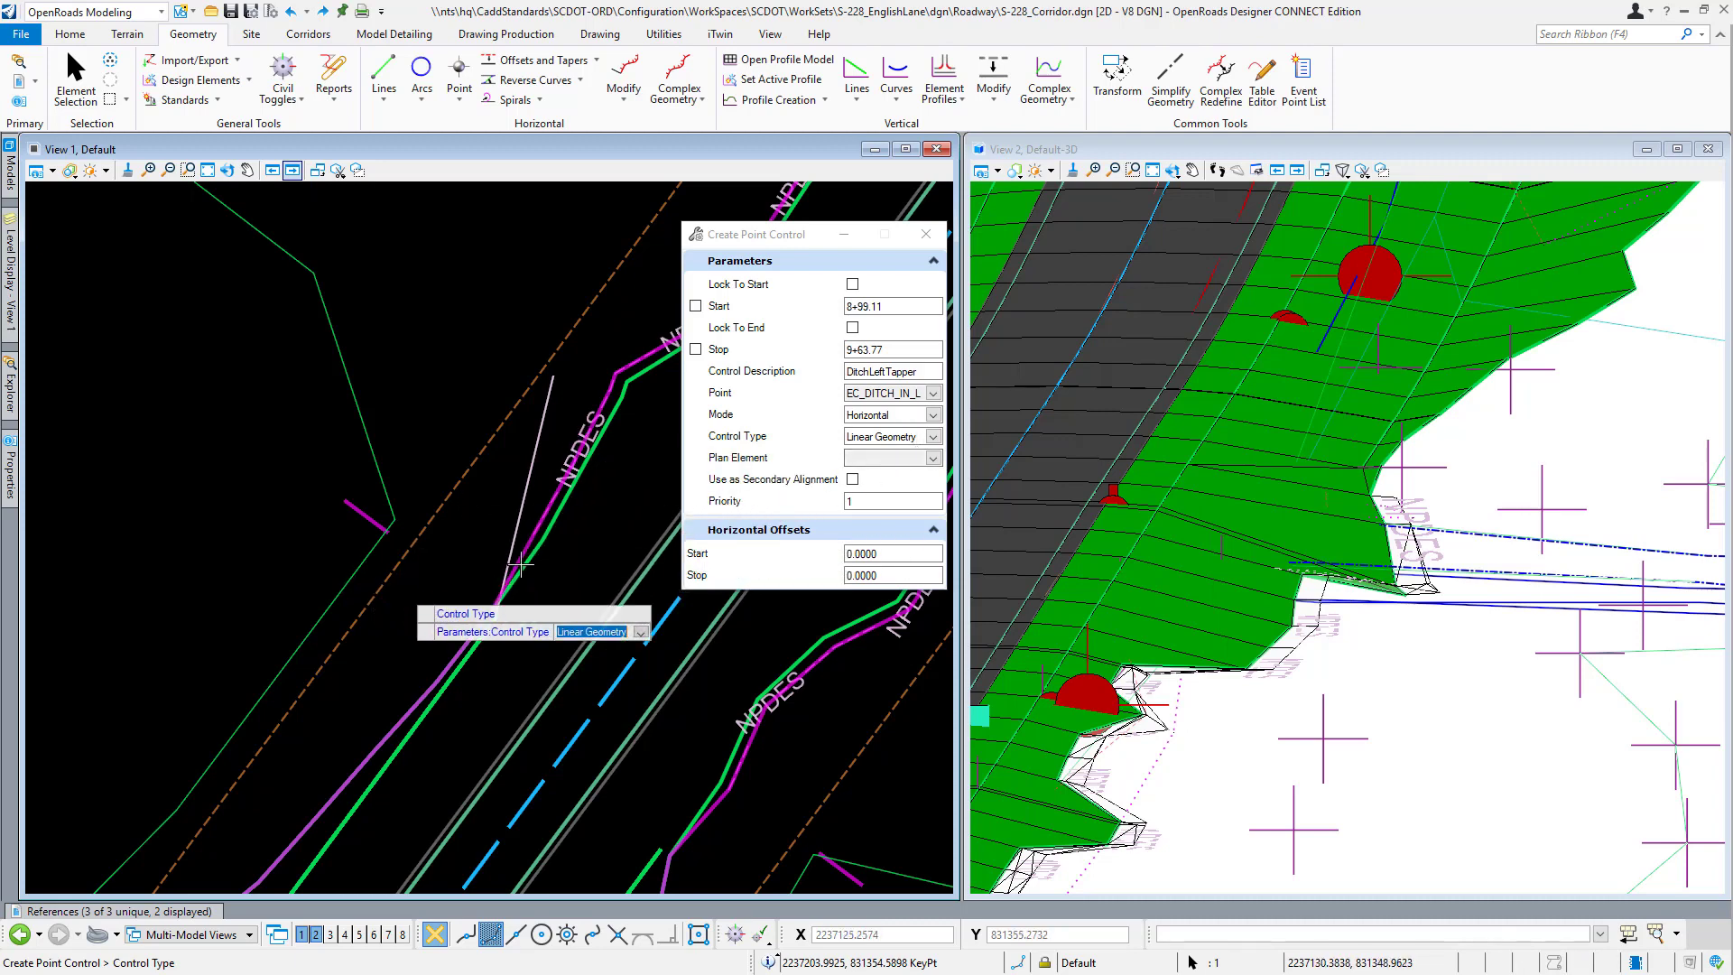
Set the control type to Linear Geometry and pick the Sketch1 line as the plan element.
{"action": "left_click", "coordinate": [935, 438]}
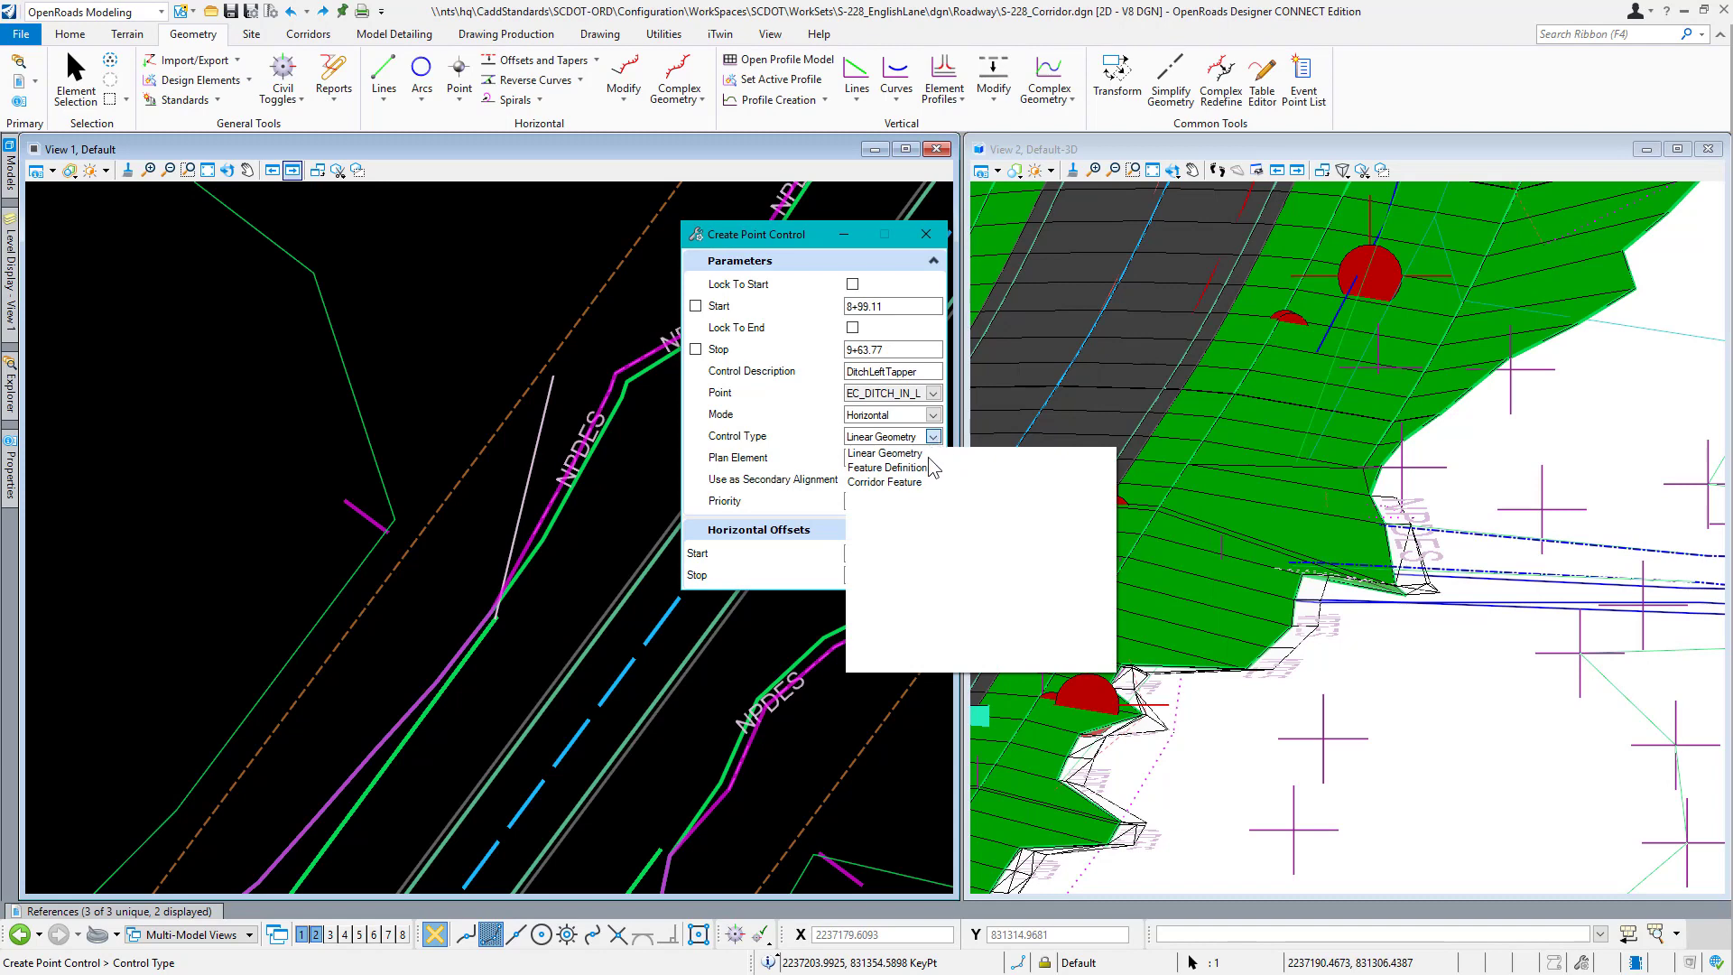
{"action": "left_click", "coordinate": [896, 454]}
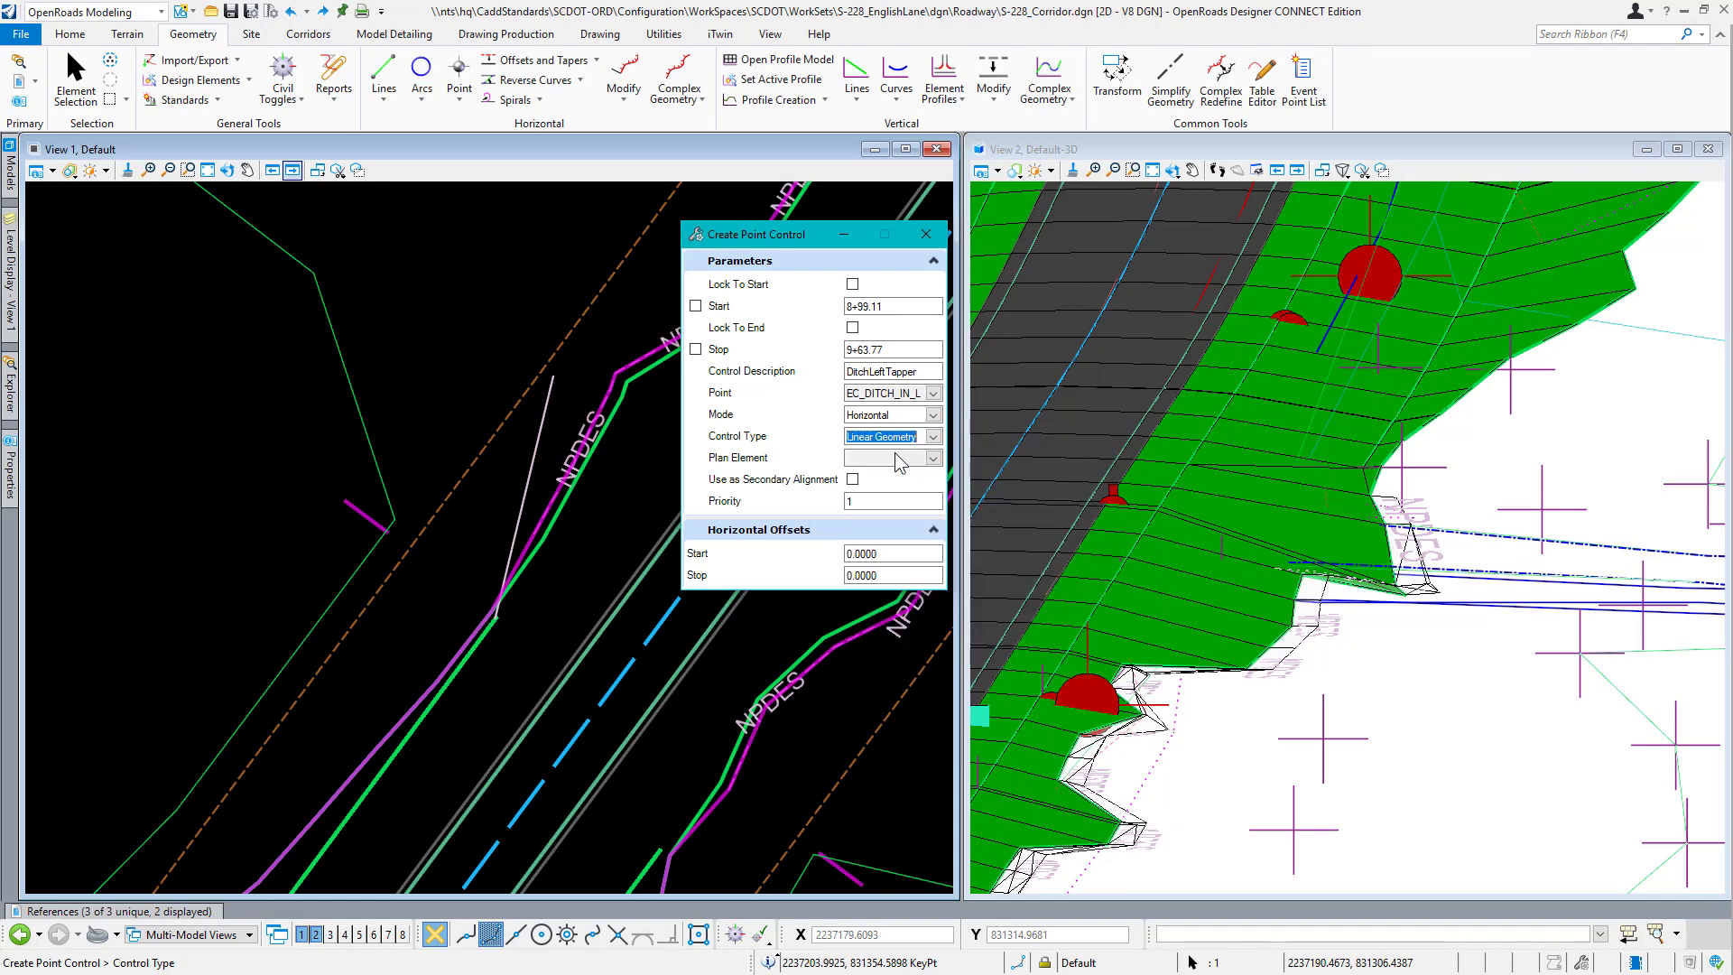
{"action": "left_click", "coordinate": [427, 598]}
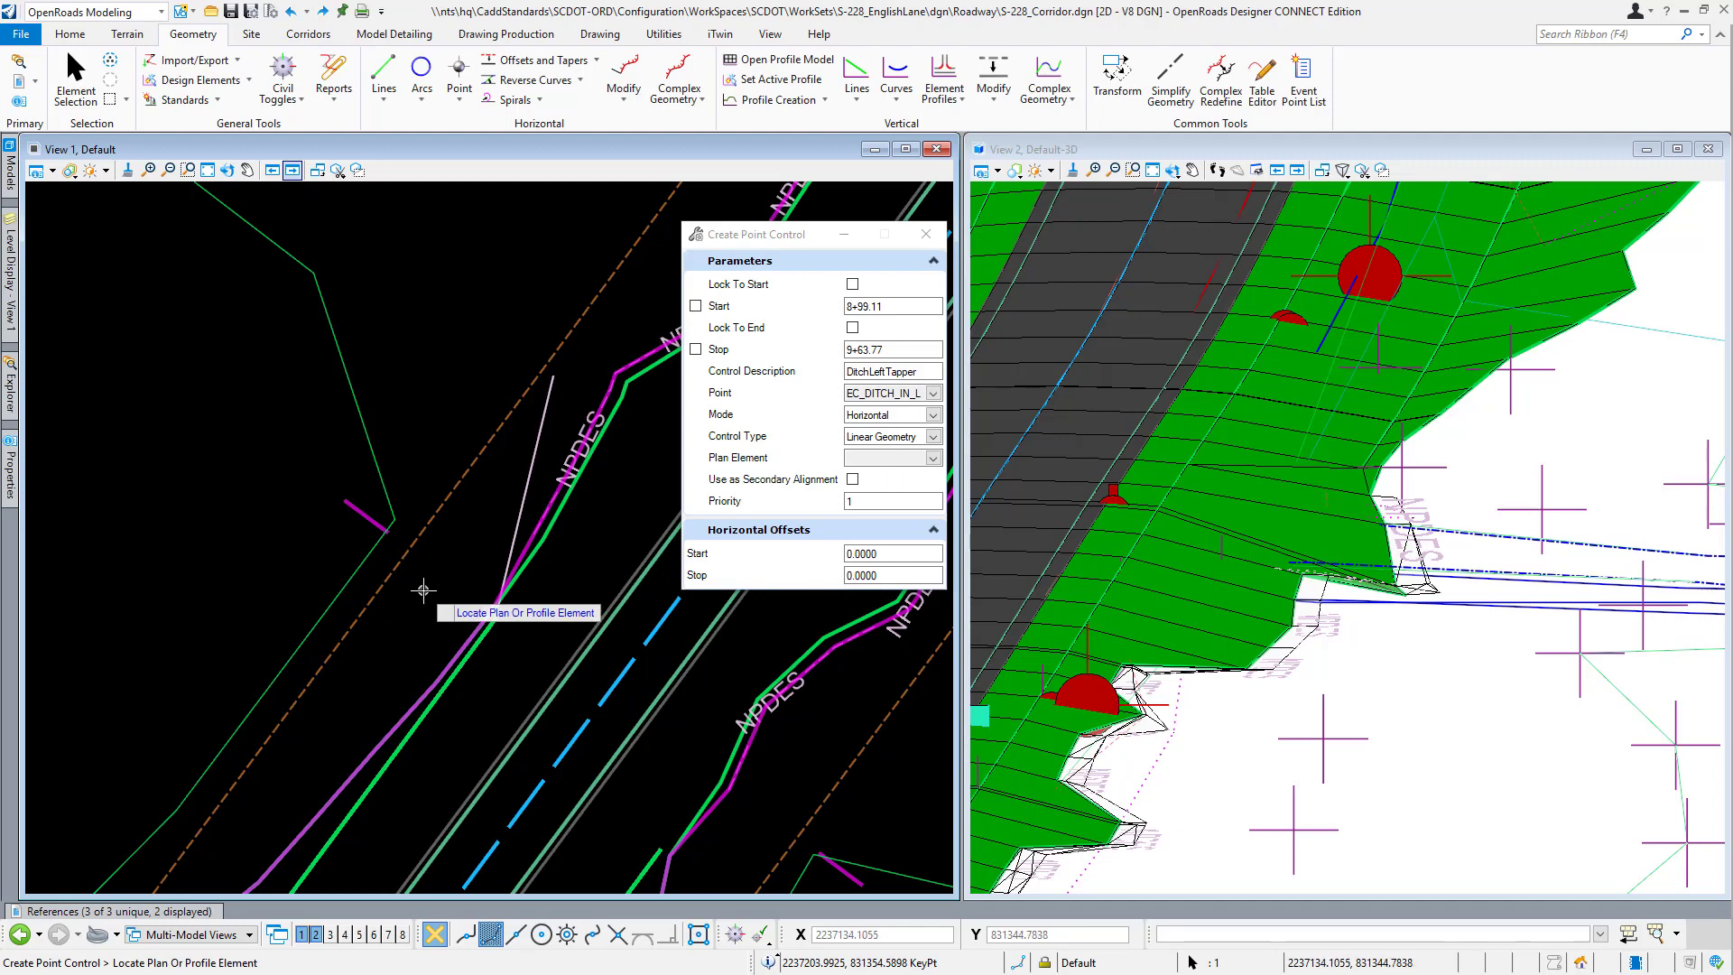
{"action": "left_click", "coordinate": [523, 488]}
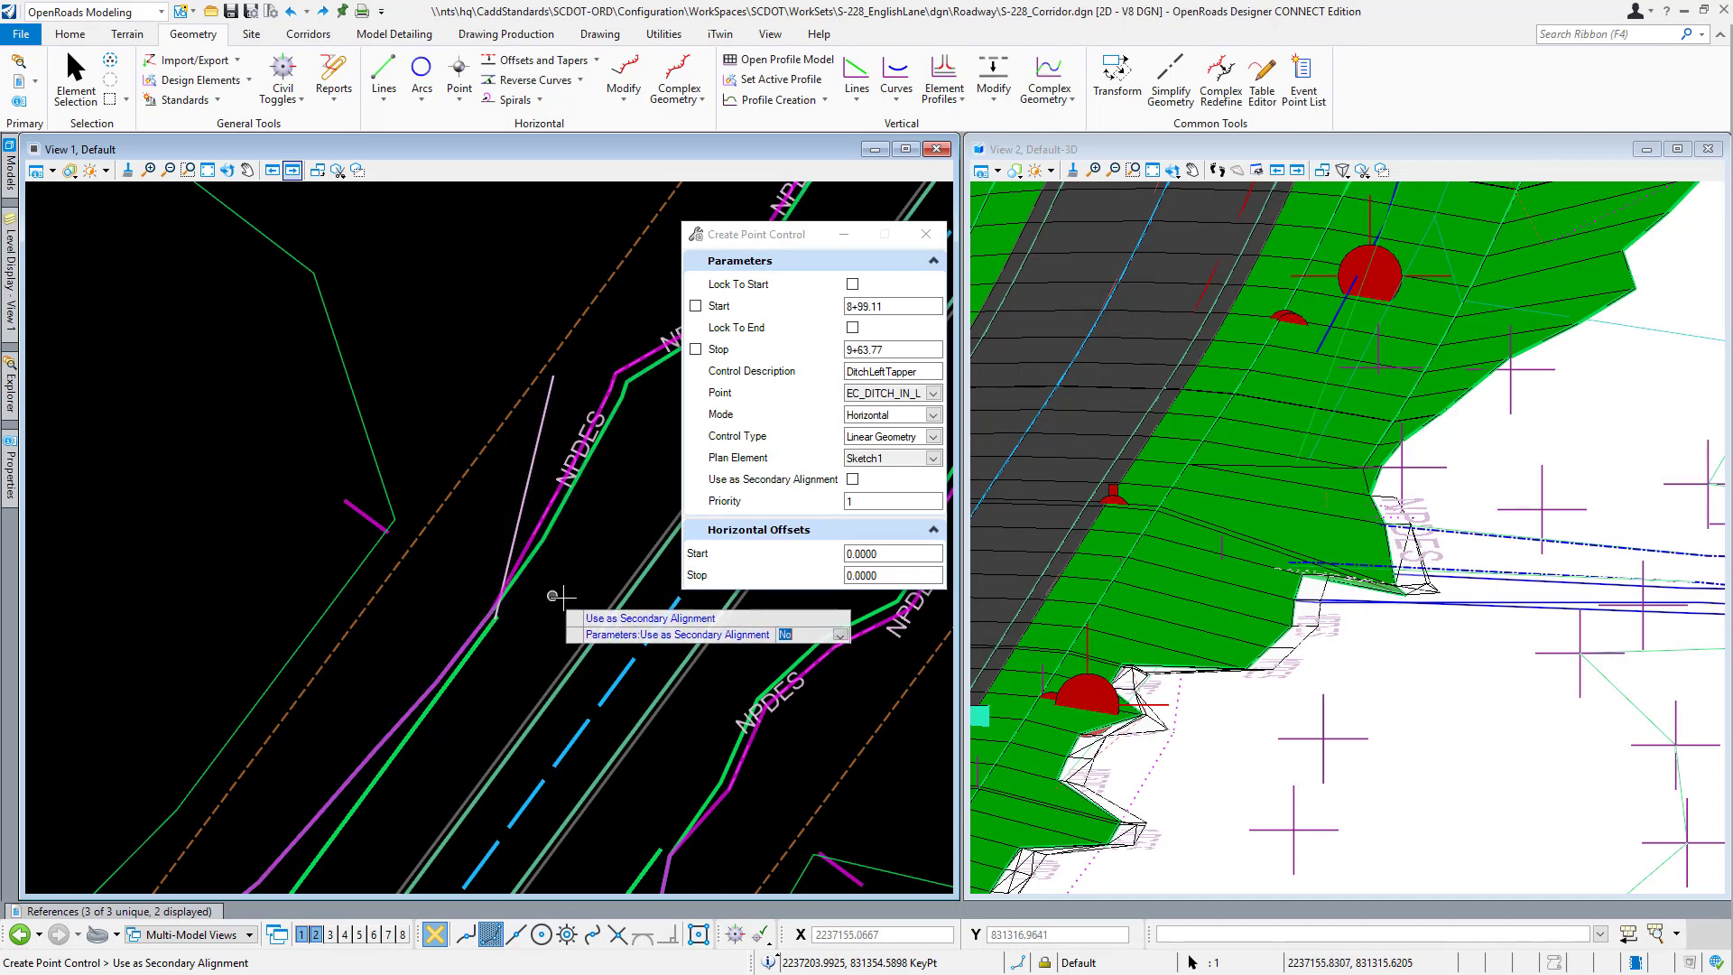
Leave the secondary alignment option off, accept priority 1 and 0.0000 start and stop horizontal offsets, and create the point control.
{"action": "middle_click_drag", "start_coordinate": [562, 596], "coordinate": [336, 620]}
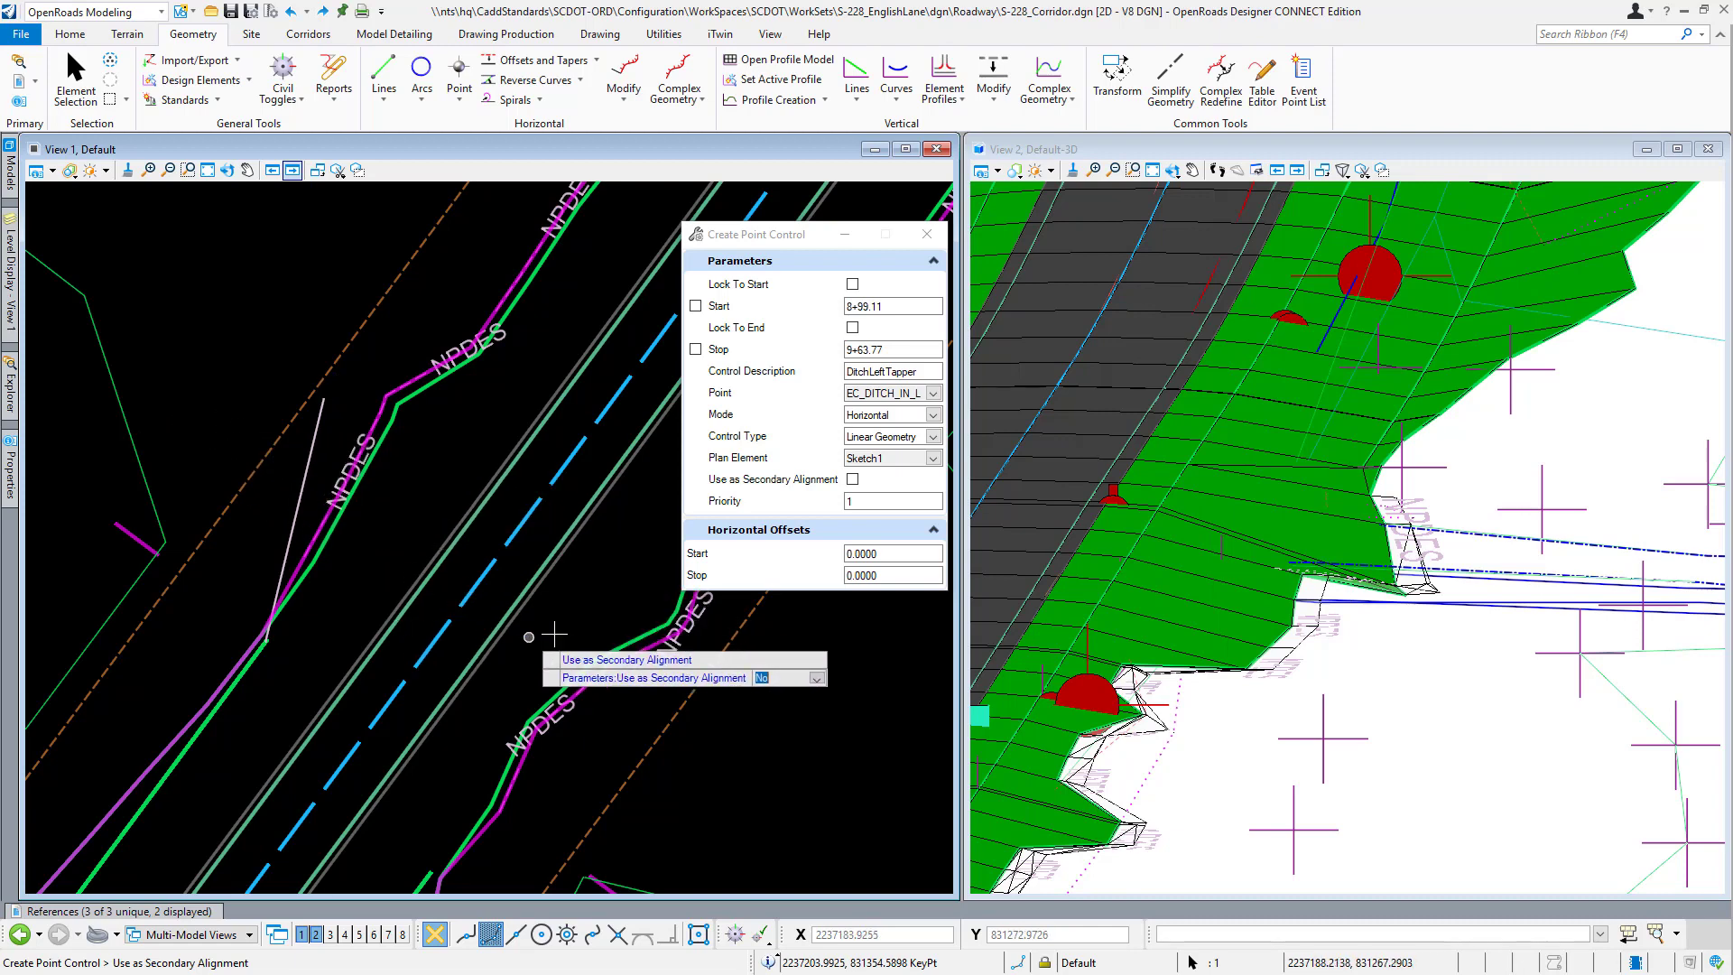
{"action": "scroll", "coordinate": [582, 632], "scroll_direction": "down", "scroll_amount": 2}
{"action": "scroll", "coordinate": [361, 552], "scroll_direction": "up", "scroll_amount": 2}
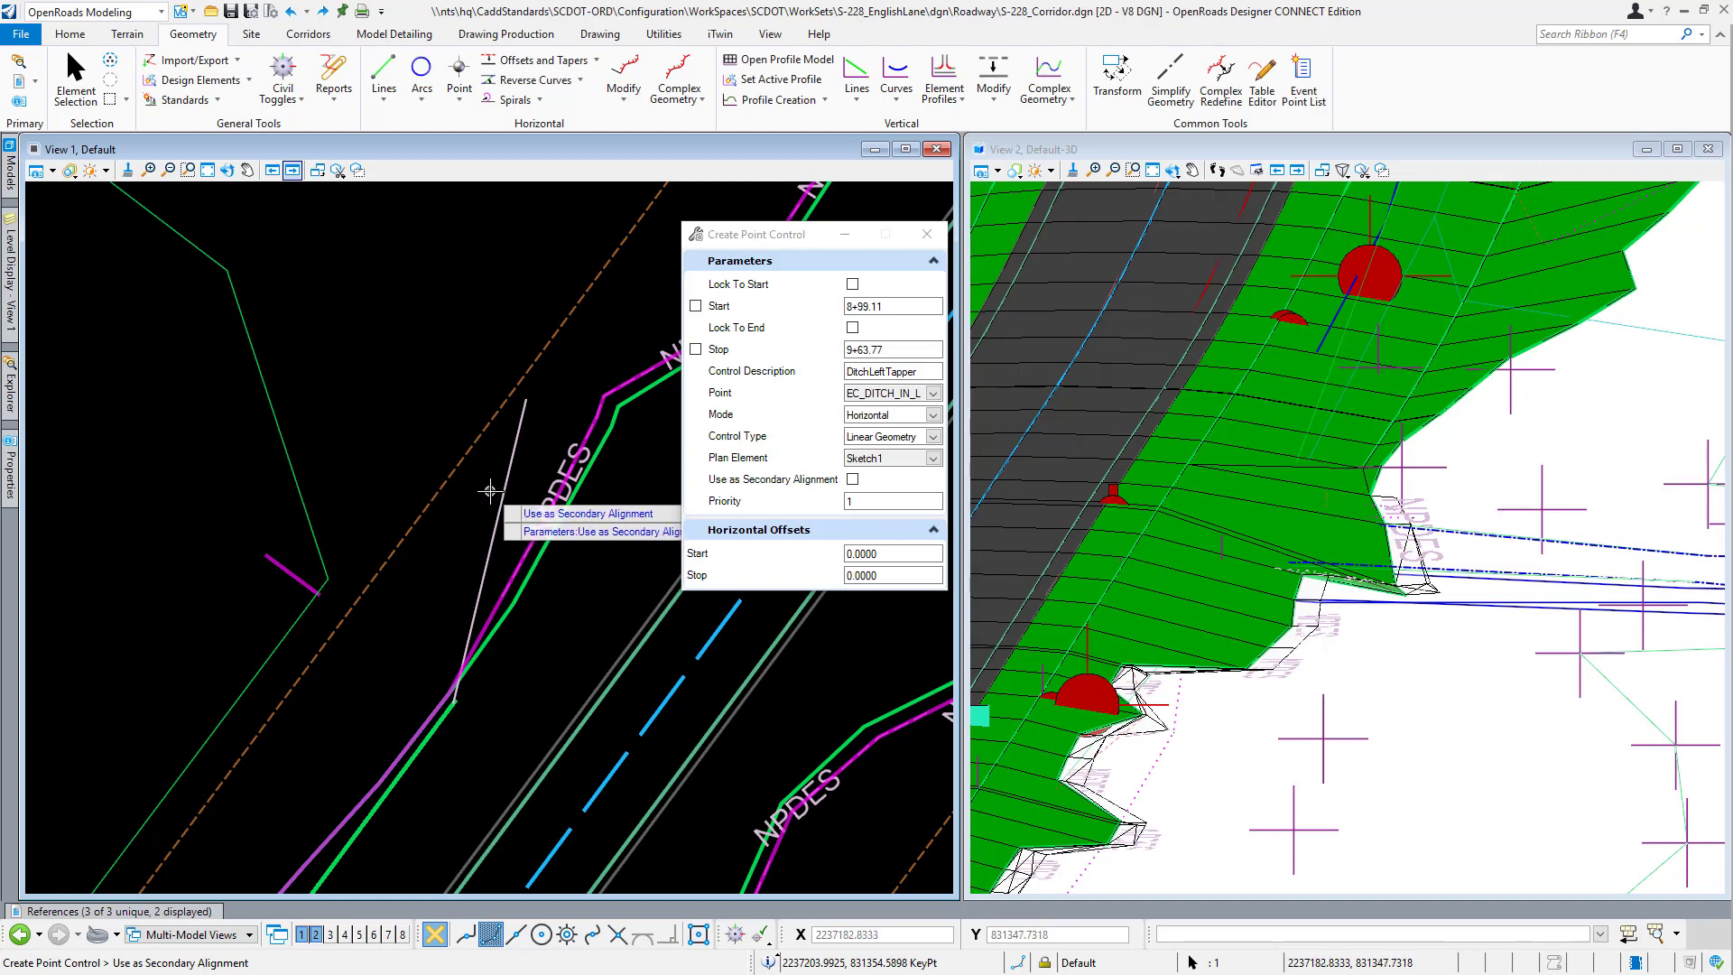
{"action": "left_click", "coordinate": [184, 385]}
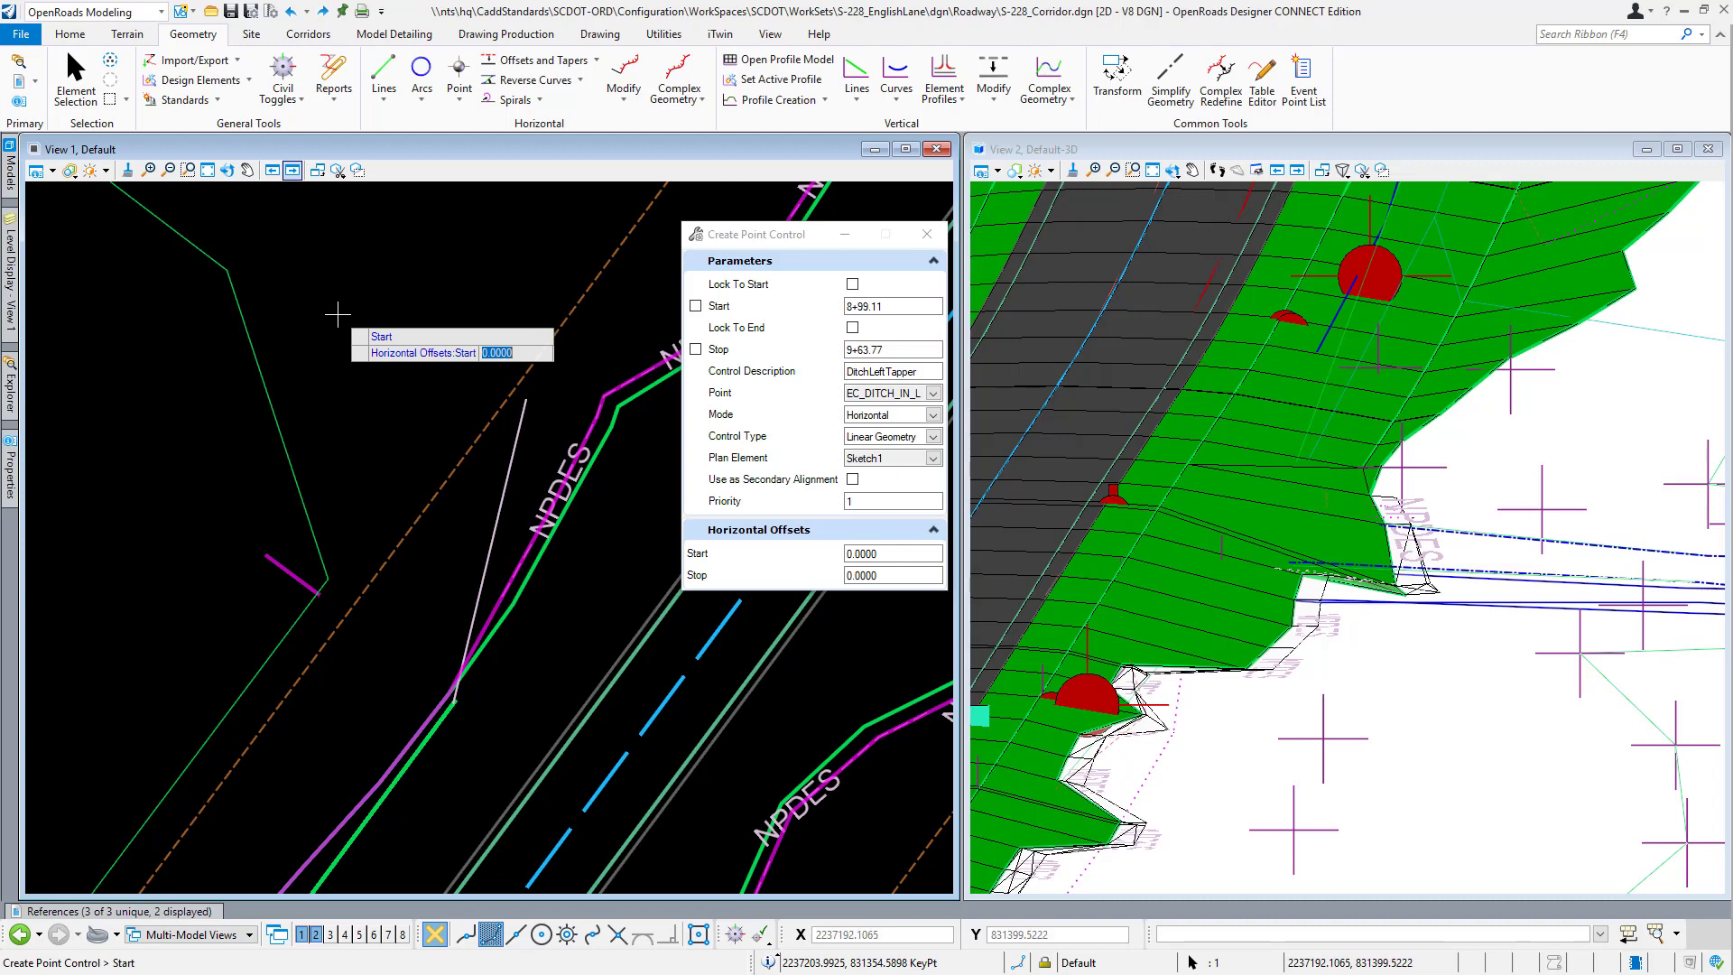
{"action": "left_click", "coordinate": [340, 415]}
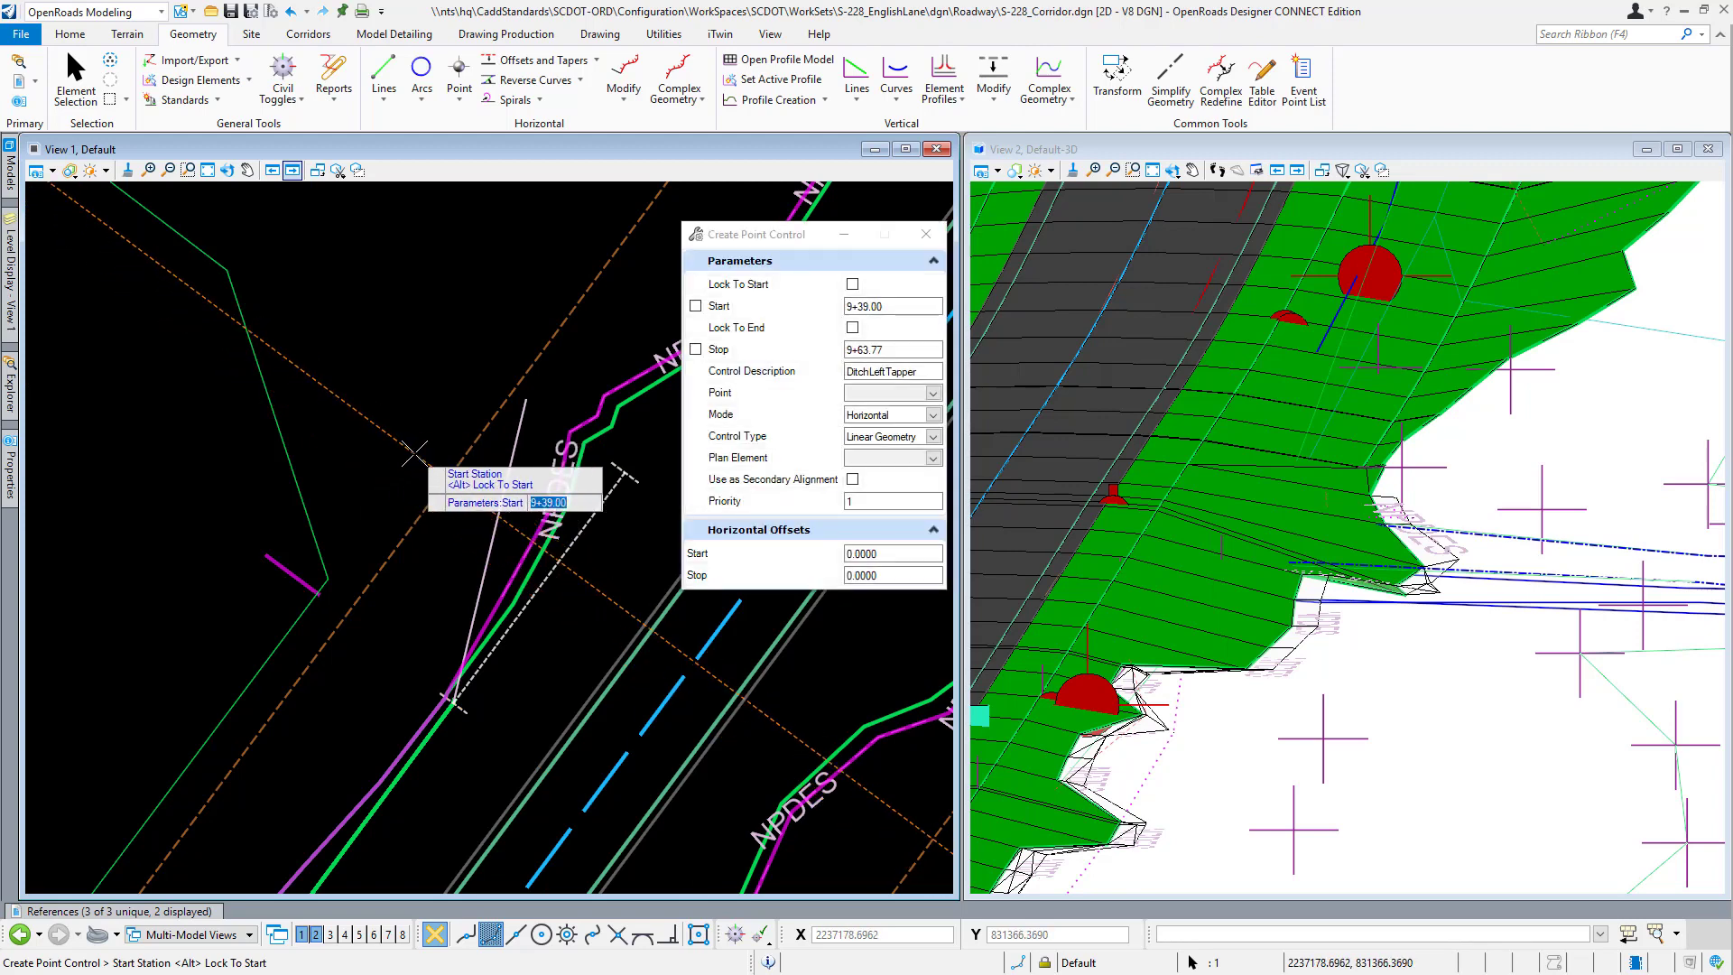
{"action": "key", "text": "Escape"}
Move the start point of the Sketch1 line farther back along the left ditch line, making it about 78.19 ft long.
{"action": "scroll", "coordinate": [452, 708], "scroll_direction": "up", "scroll_amount": 4}
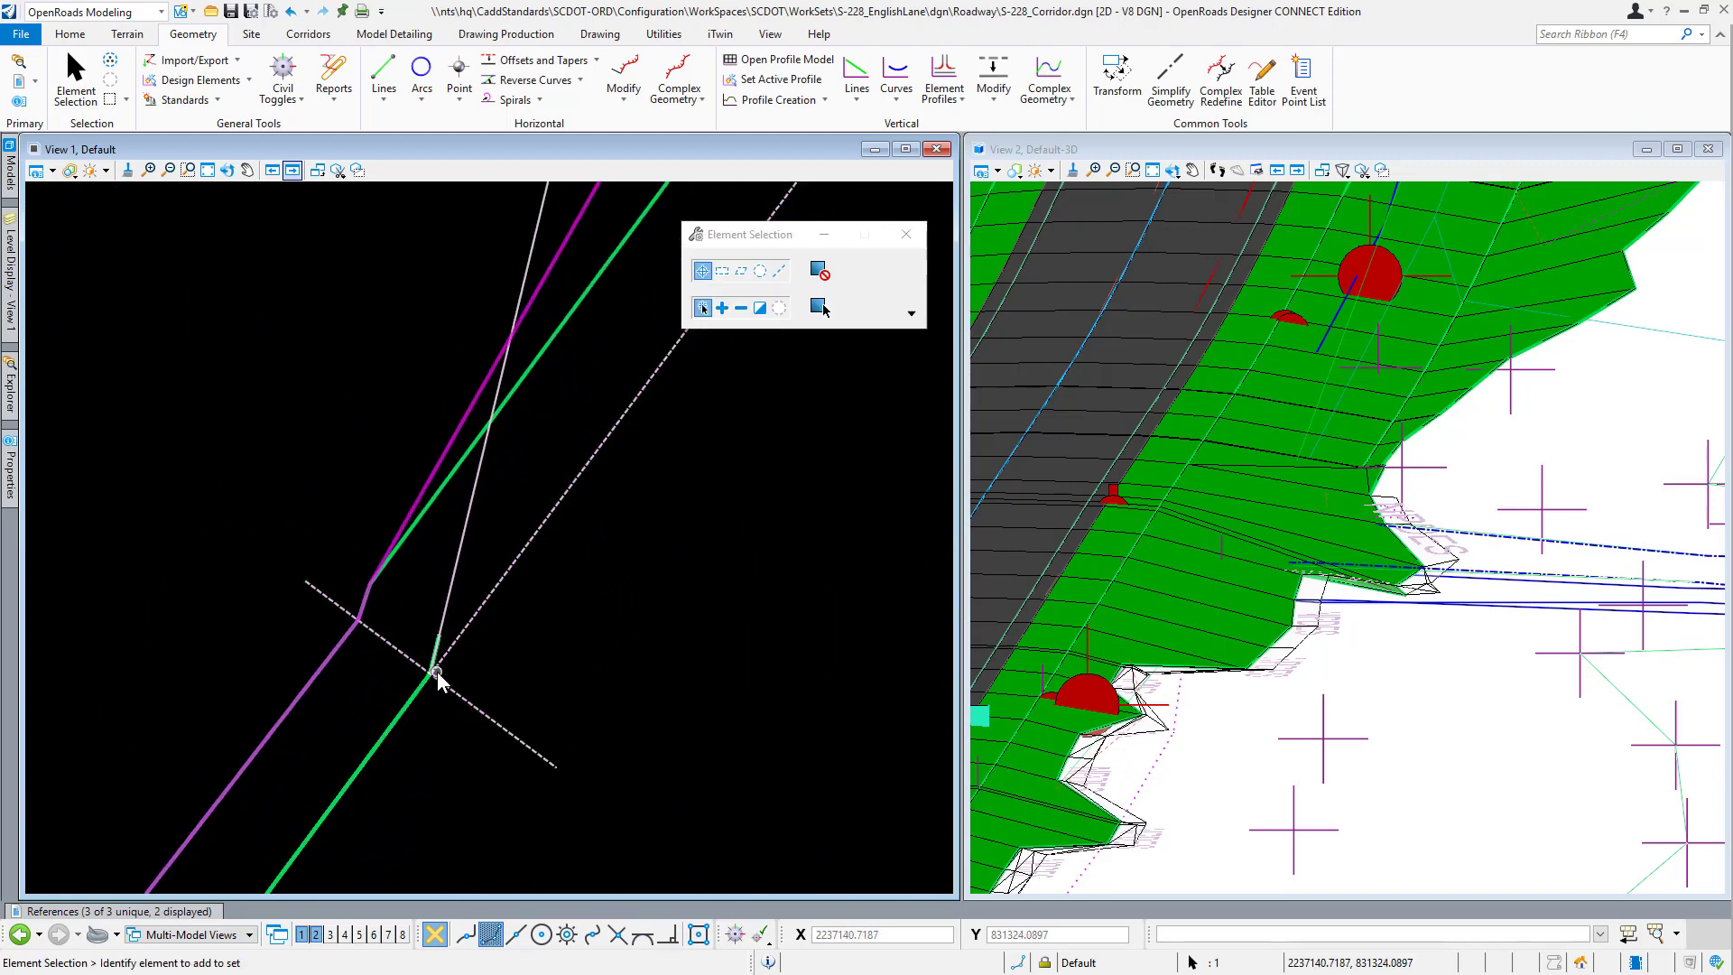
{"action": "scroll", "coordinate": [437, 670], "scroll_direction": "up", "scroll_amount": 2}
{"action": "scroll", "coordinate": [1340, 506], "scroll_direction": "up", "scroll_amount": 5}
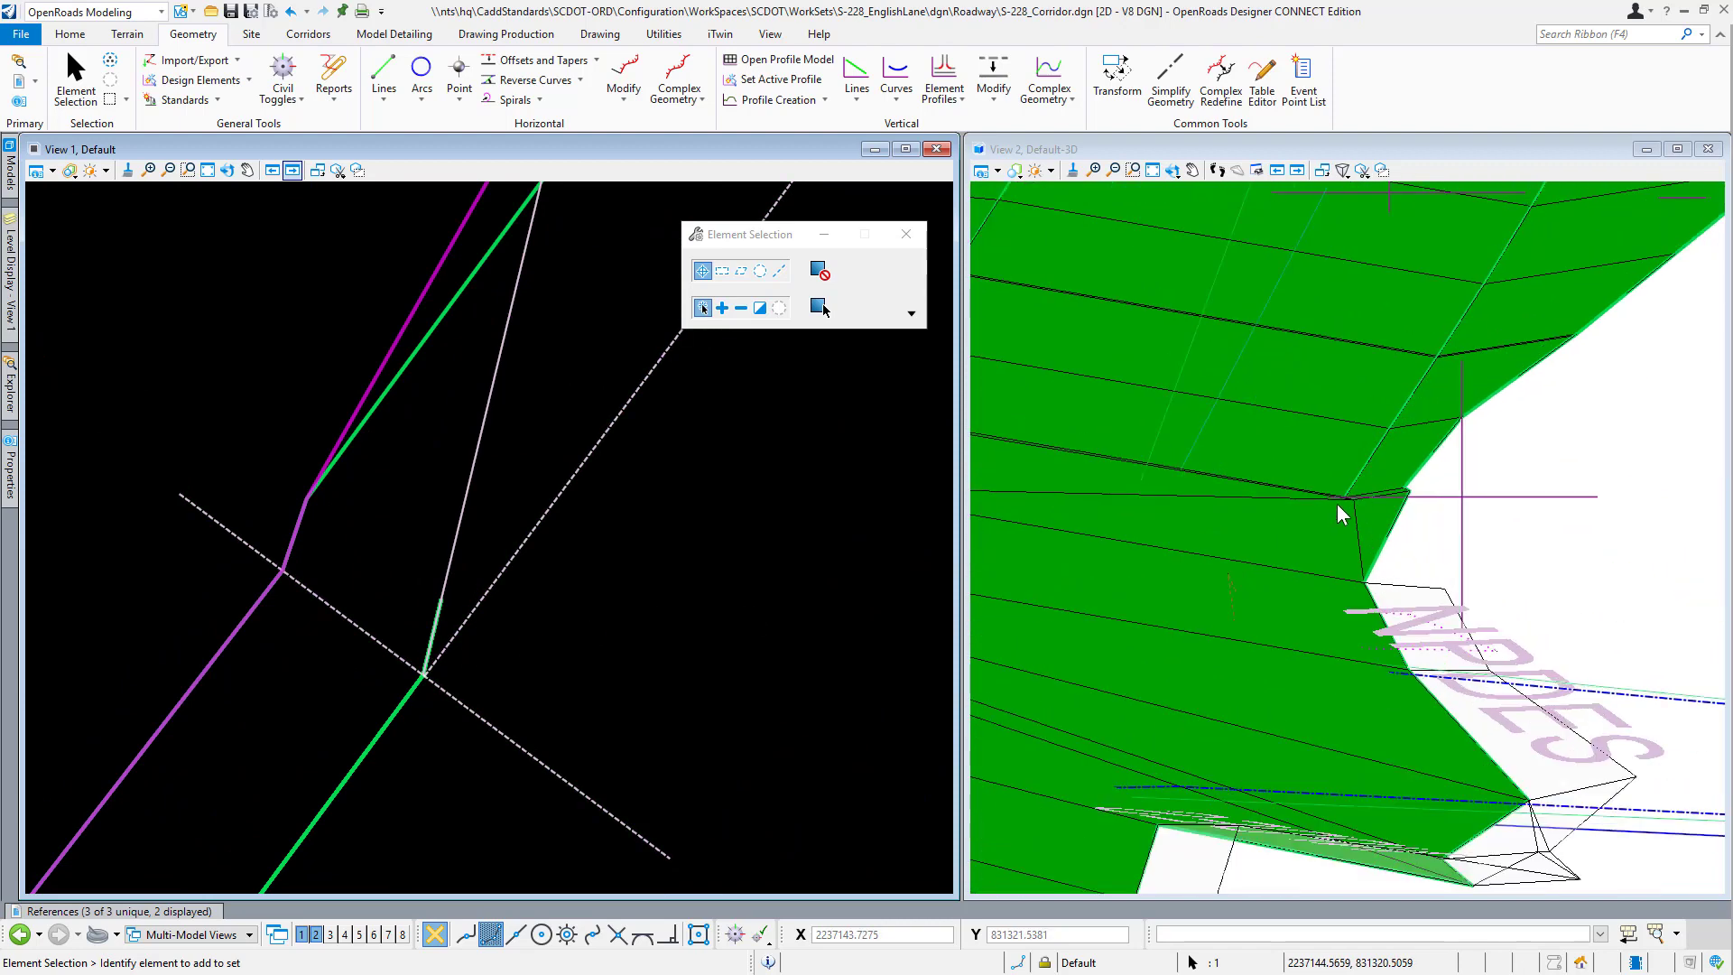
{"action": "scroll", "coordinate": [1358, 470], "scroll_direction": "down", "scroll_amount": 4}
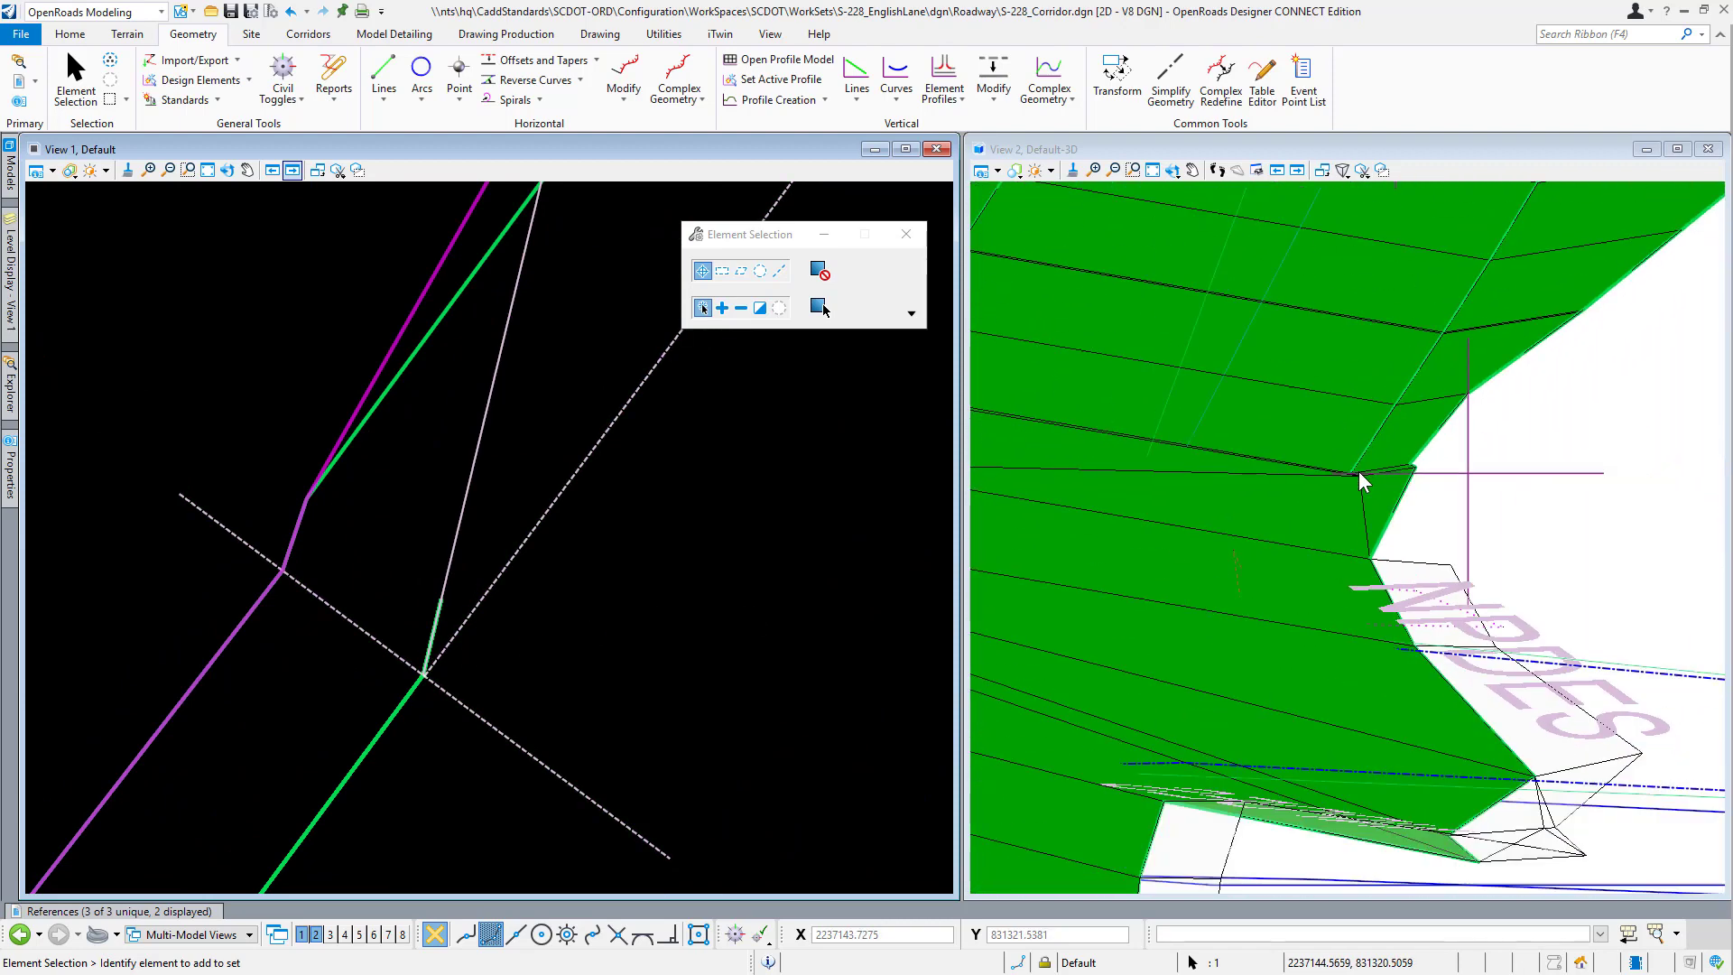
{"action": "left_click", "coordinate": [475, 484]}
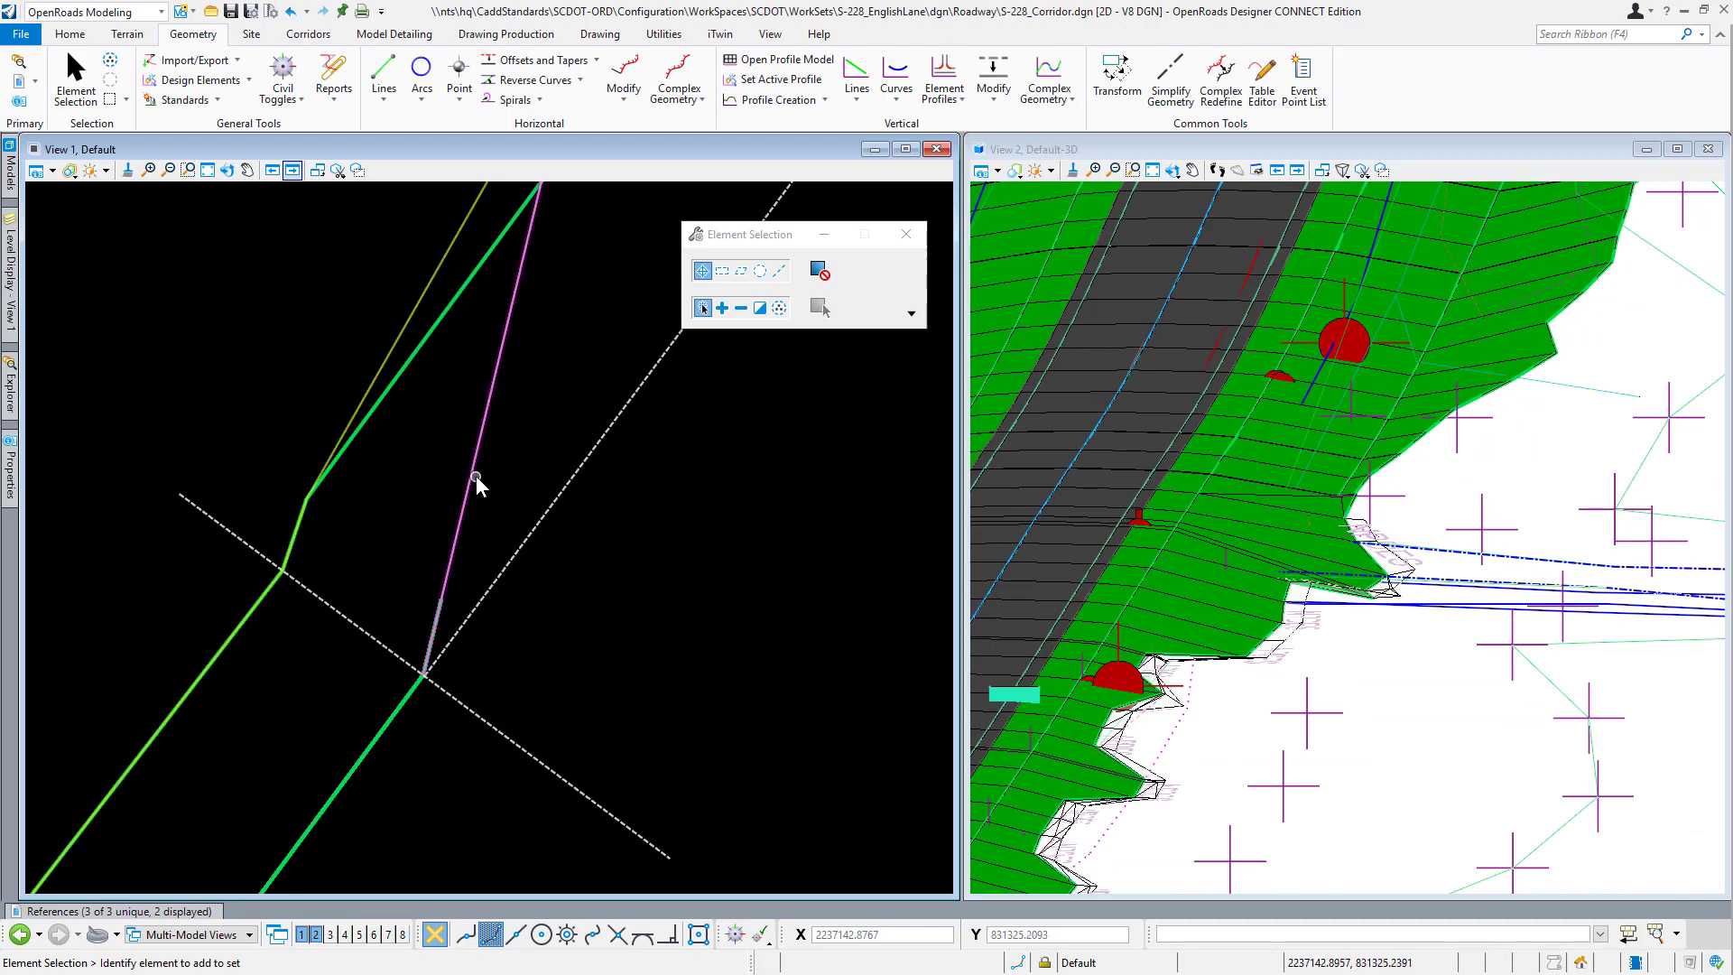
{"action": "double_click", "coordinate": [420, 672]}
{"action": "scroll", "coordinate": [421, 656], "scroll_direction": "down", "scroll_amount": 3}
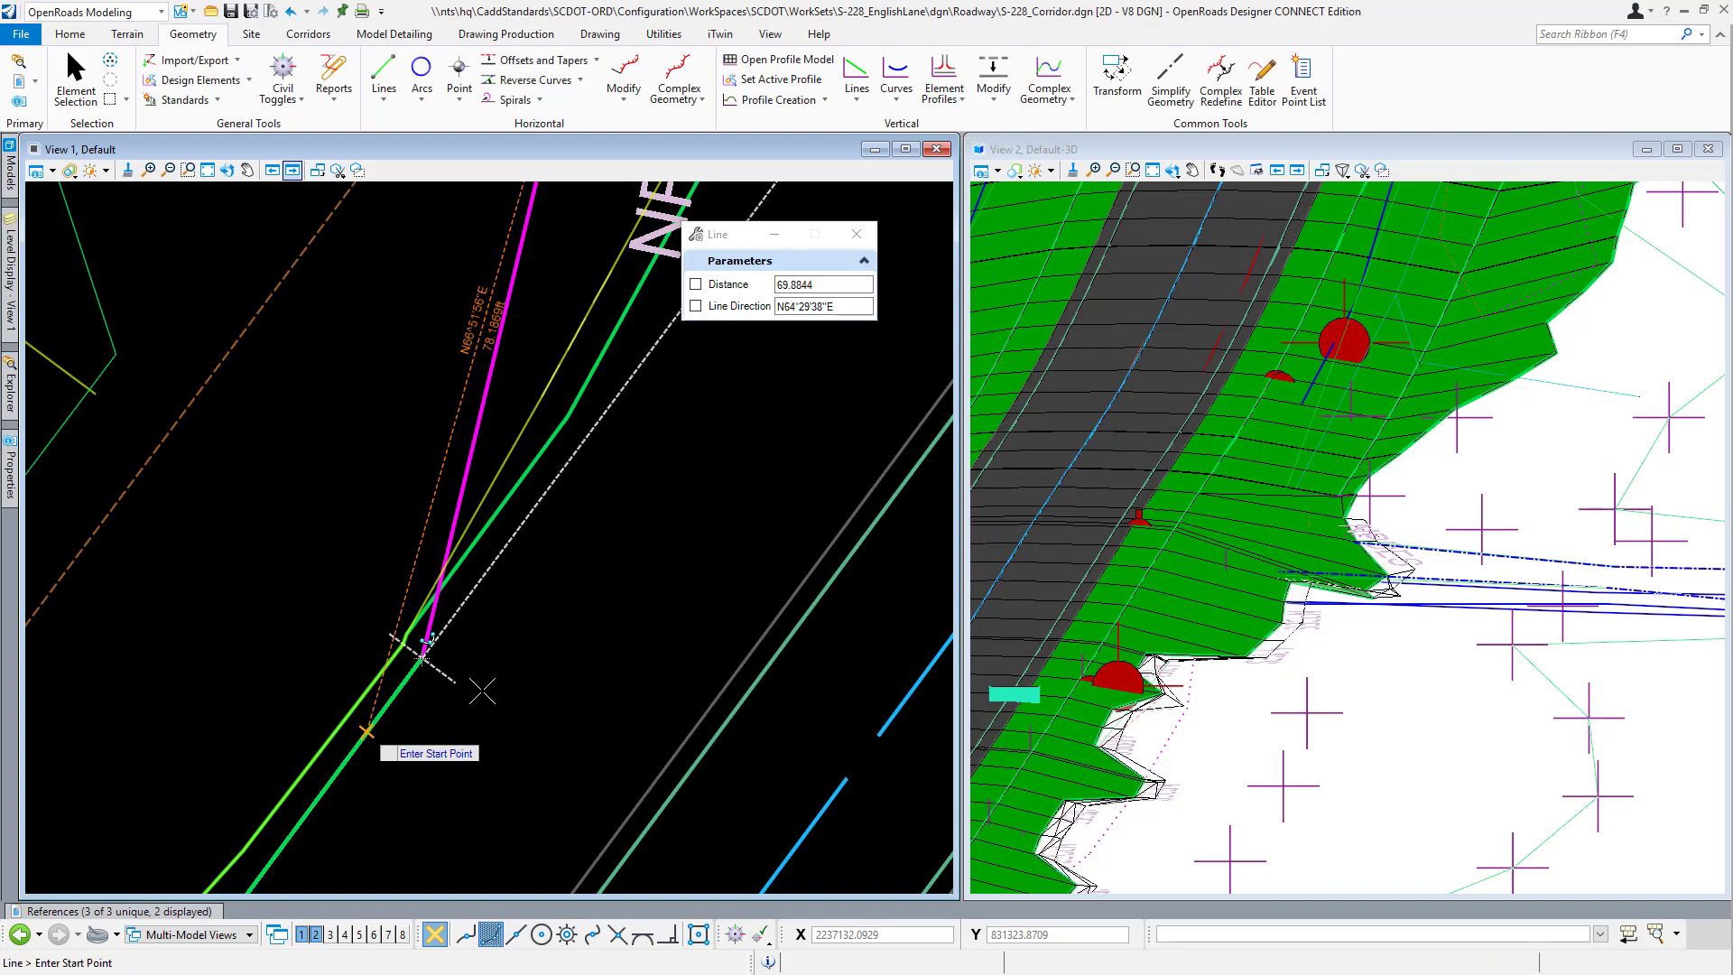
{"action": "left_click", "coordinate": [367, 732]}
{"action": "scroll", "coordinate": [370, 722], "scroll_direction": "up", "scroll_amount": 3}
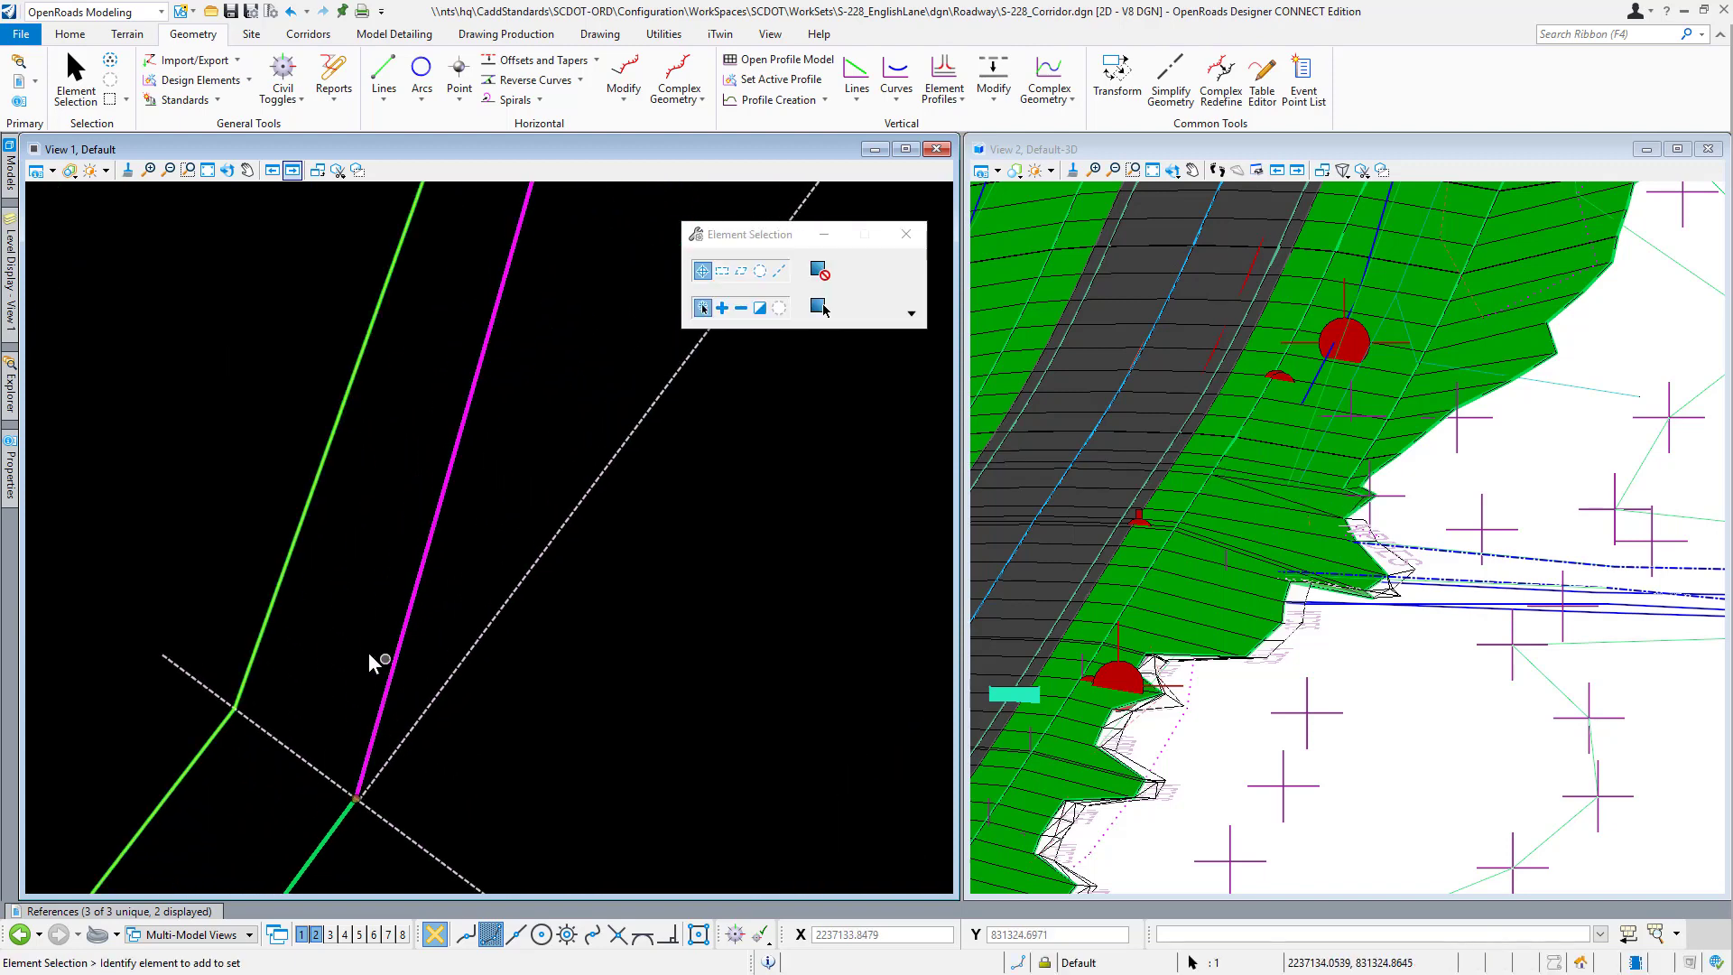
{"action": "left_click", "coordinate": [524, 691]}
{"action": "scroll", "coordinate": [1381, 486], "scroll_direction": "up", "scroll_amount": 4}
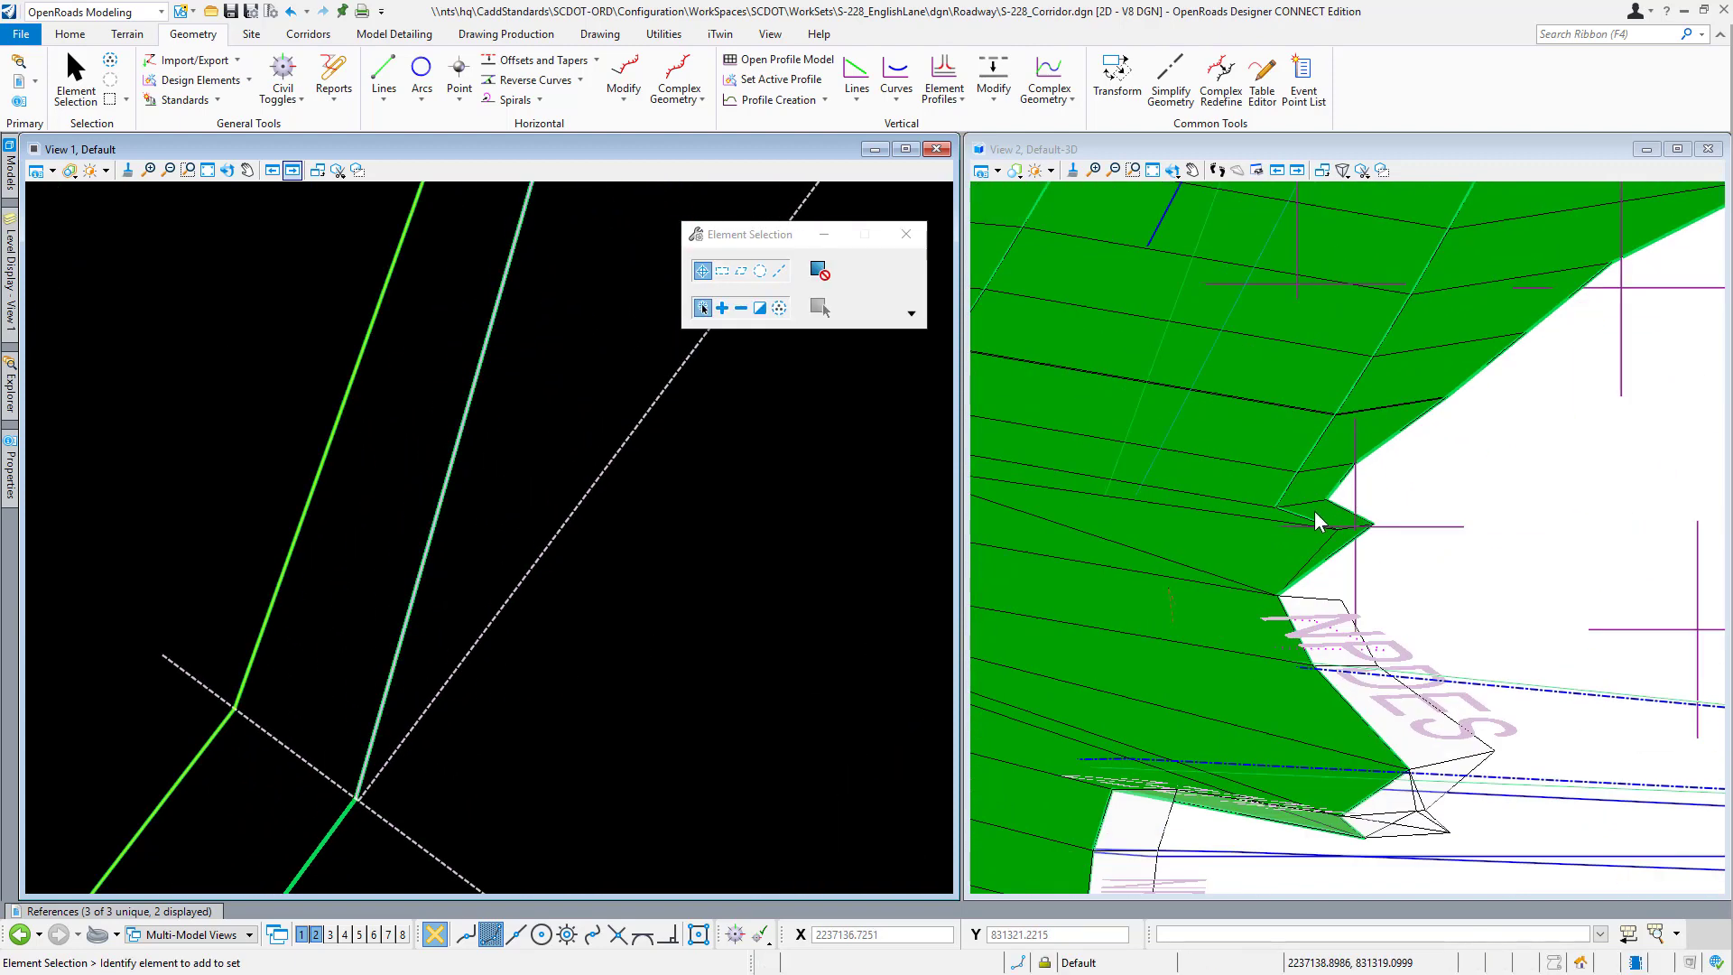
{"action": "scroll", "coordinate": [516, 741], "scroll_direction": "up", "scroll_amount": 4}
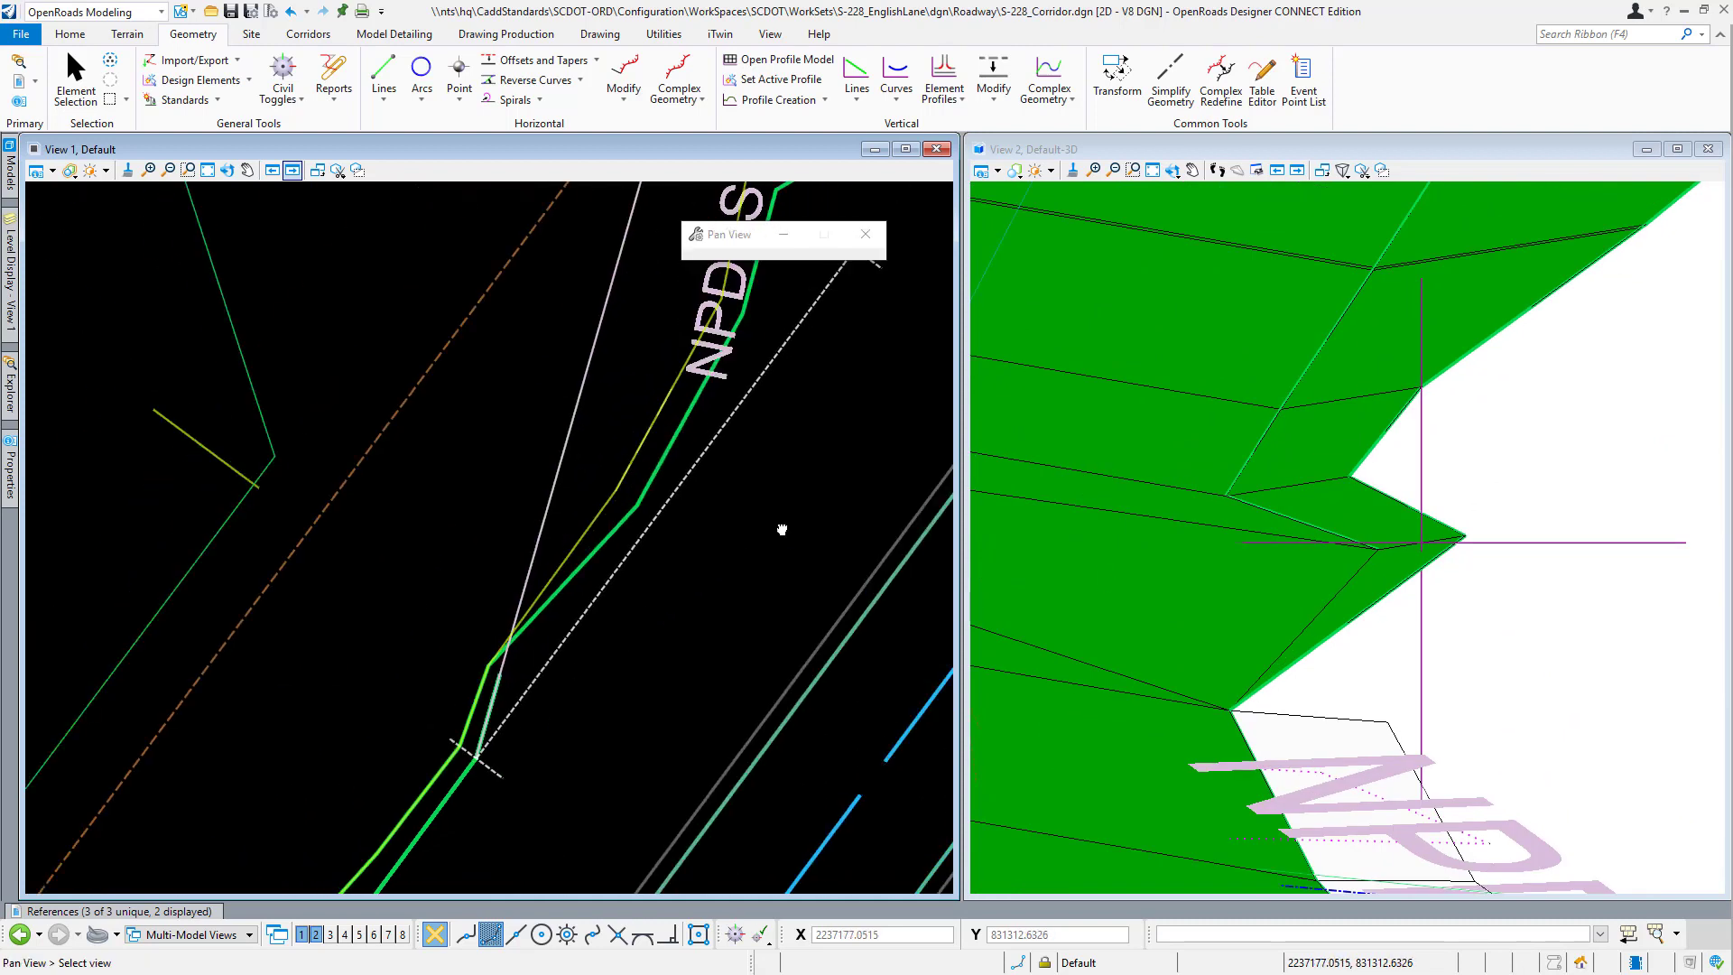
Move the far end point of the Sketch1 line toward the roadway, about 71.12 ft long at N82°37'27"E.
{"action": "middle_click_drag", "start_coordinate": [785, 523], "coordinate": [588, 614]}
{"action": "left_click", "coordinate": [438, 361]}
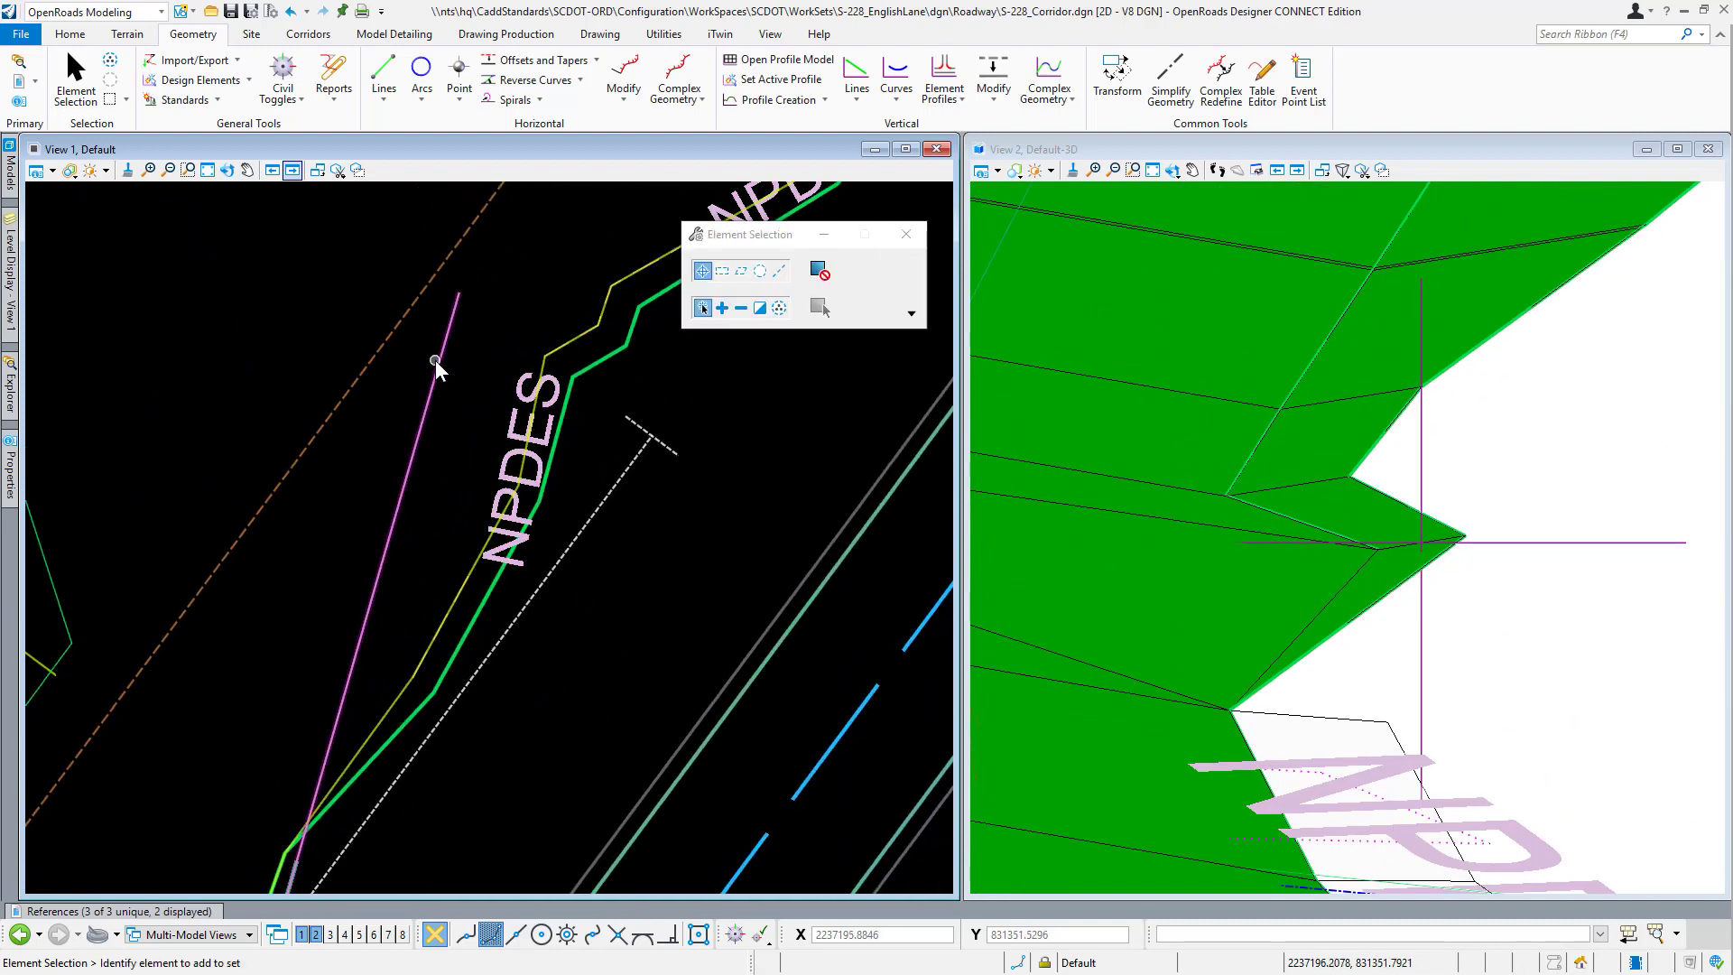
{"action": "left_click", "coordinate": [462, 290]}
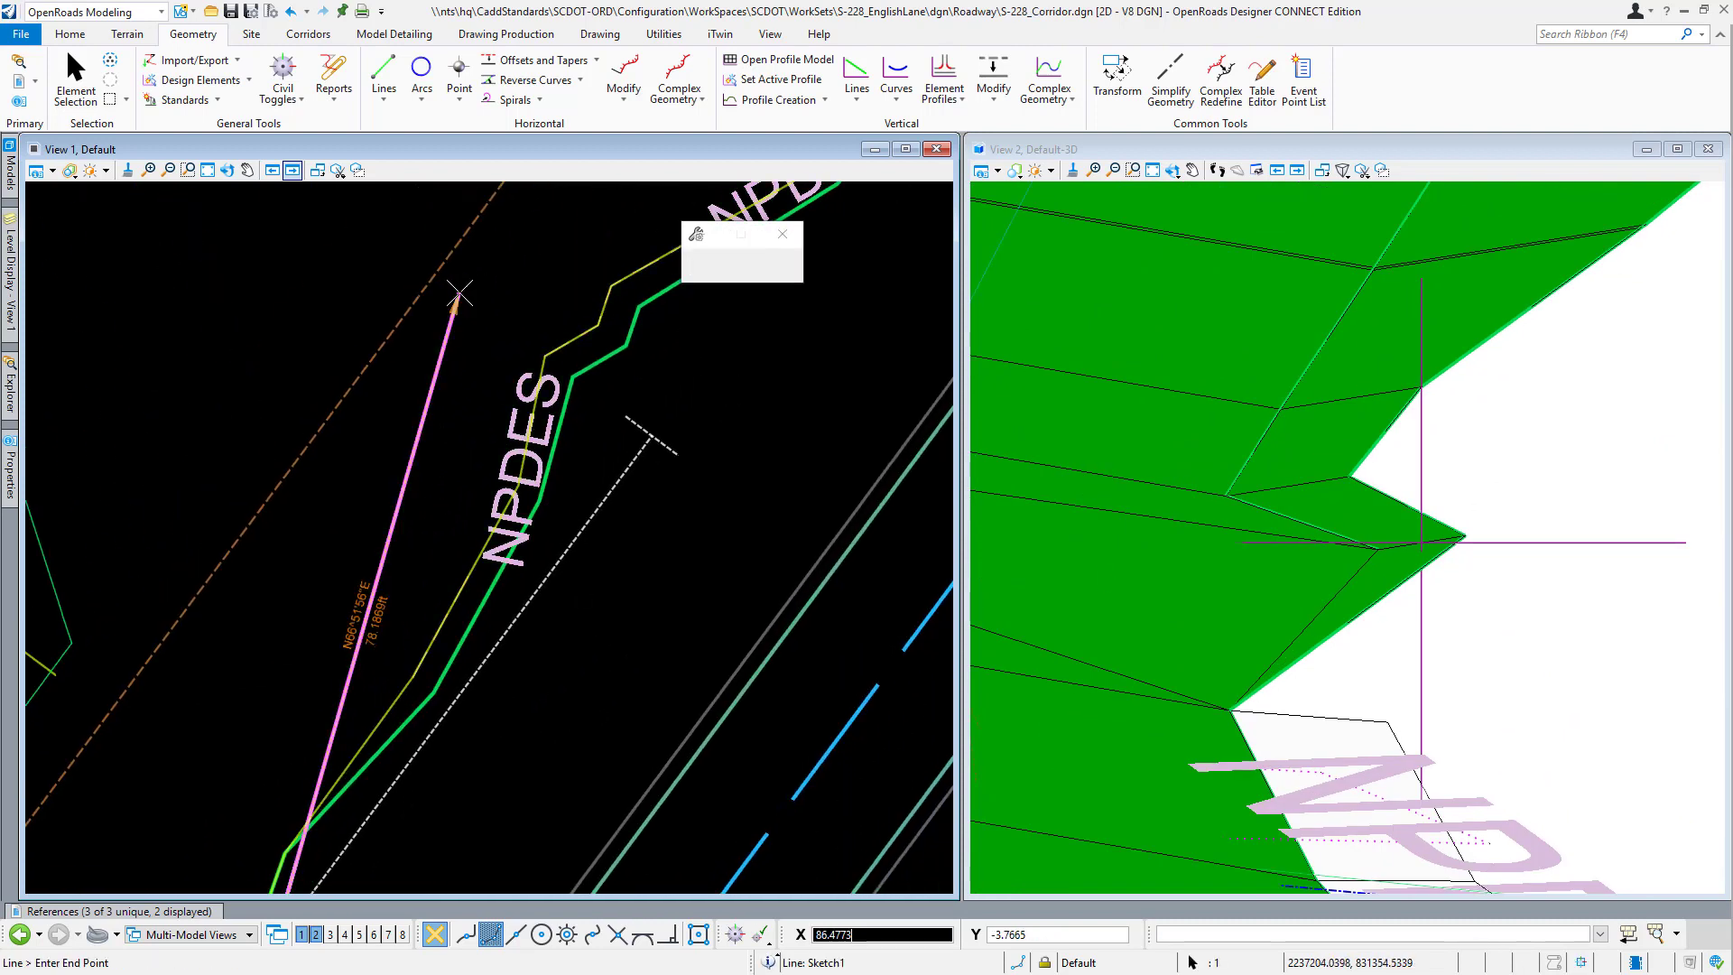
{"action": "left_click", "coordinate": [597, 395]}
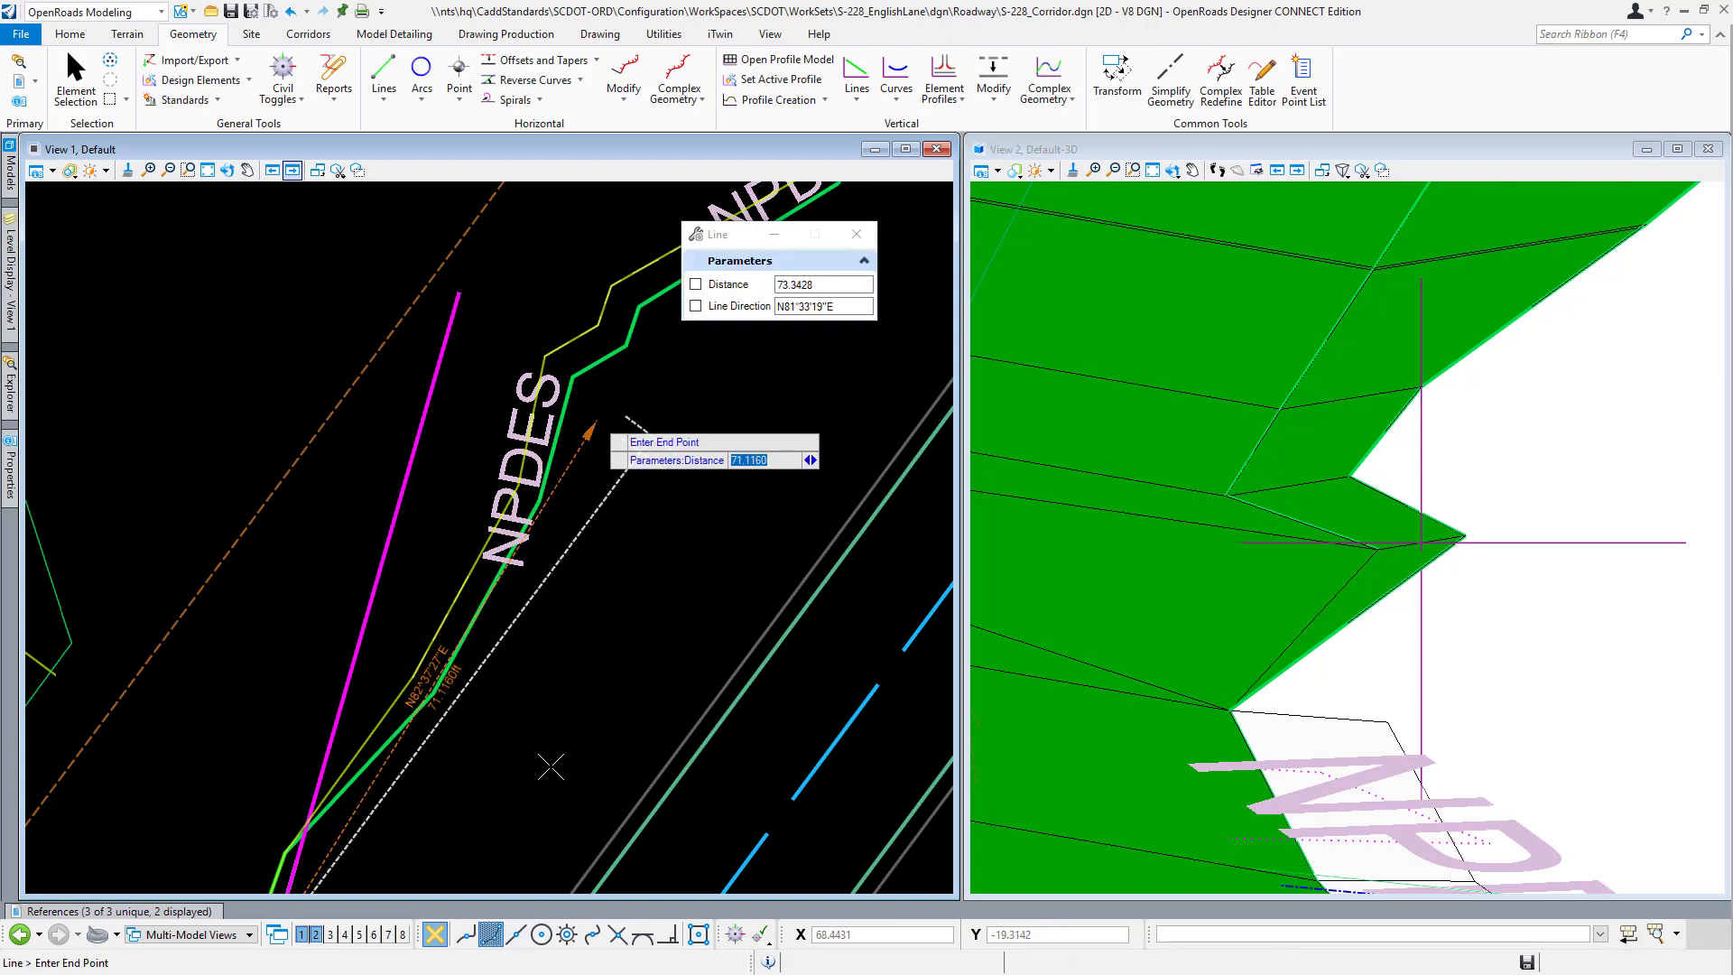
{"action": "middle_click_drag", "start_coordinate": [536, 780], "coordinate": [767, 461]}
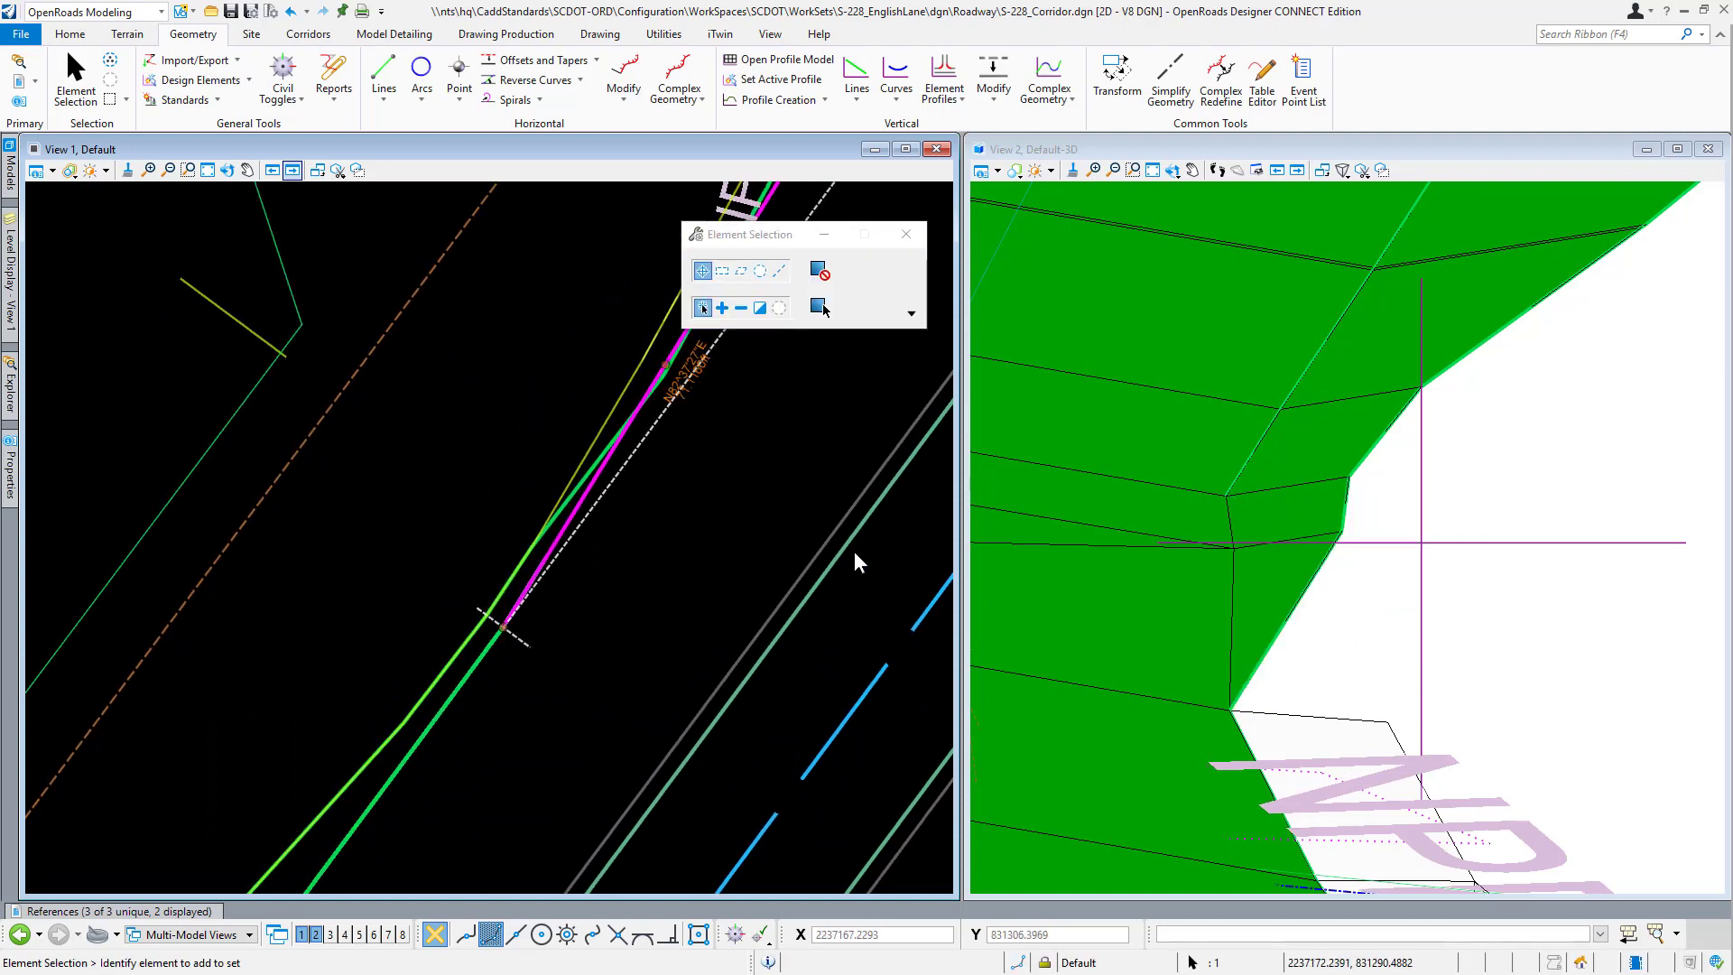
{"action": "middle_click_drag", "start_coordinate": [643, 567], "coordinate": [565, 696]}
{"action": "scroll", "coordinate": [1310, 633], "scroll_direction": "down", "scroll_amount": 3}
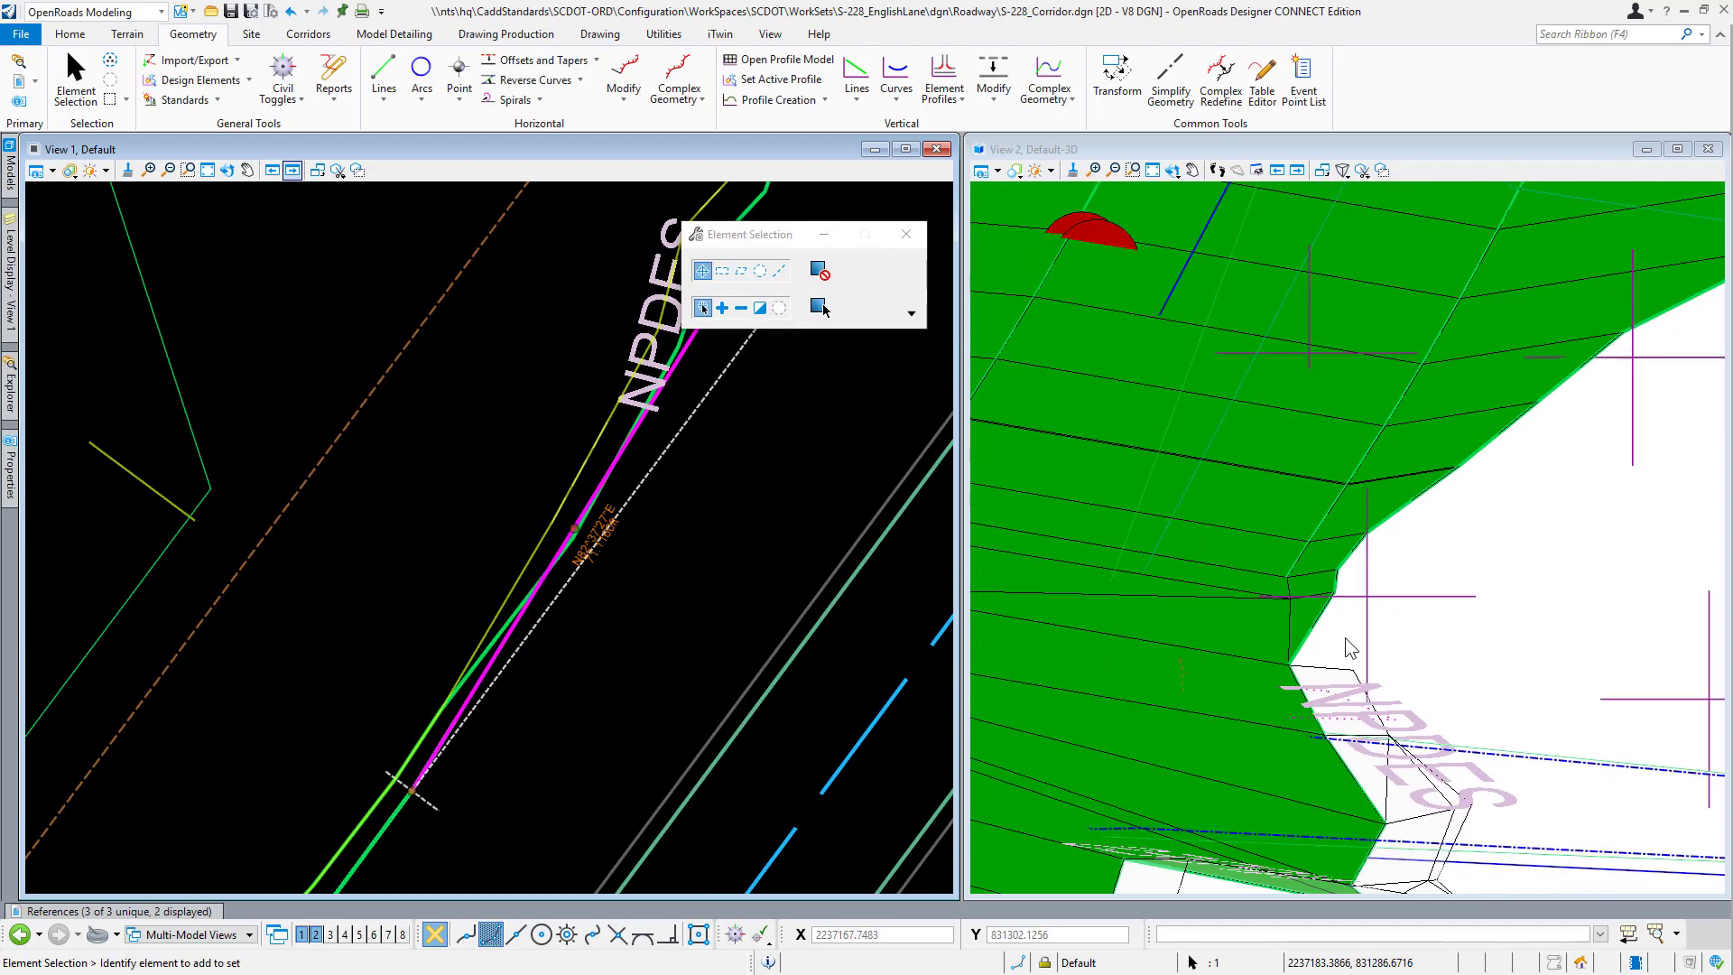
{"action": "middle_click_drag", "start_coordinate": [1205, 625], "coordinate": [1373, 502]}
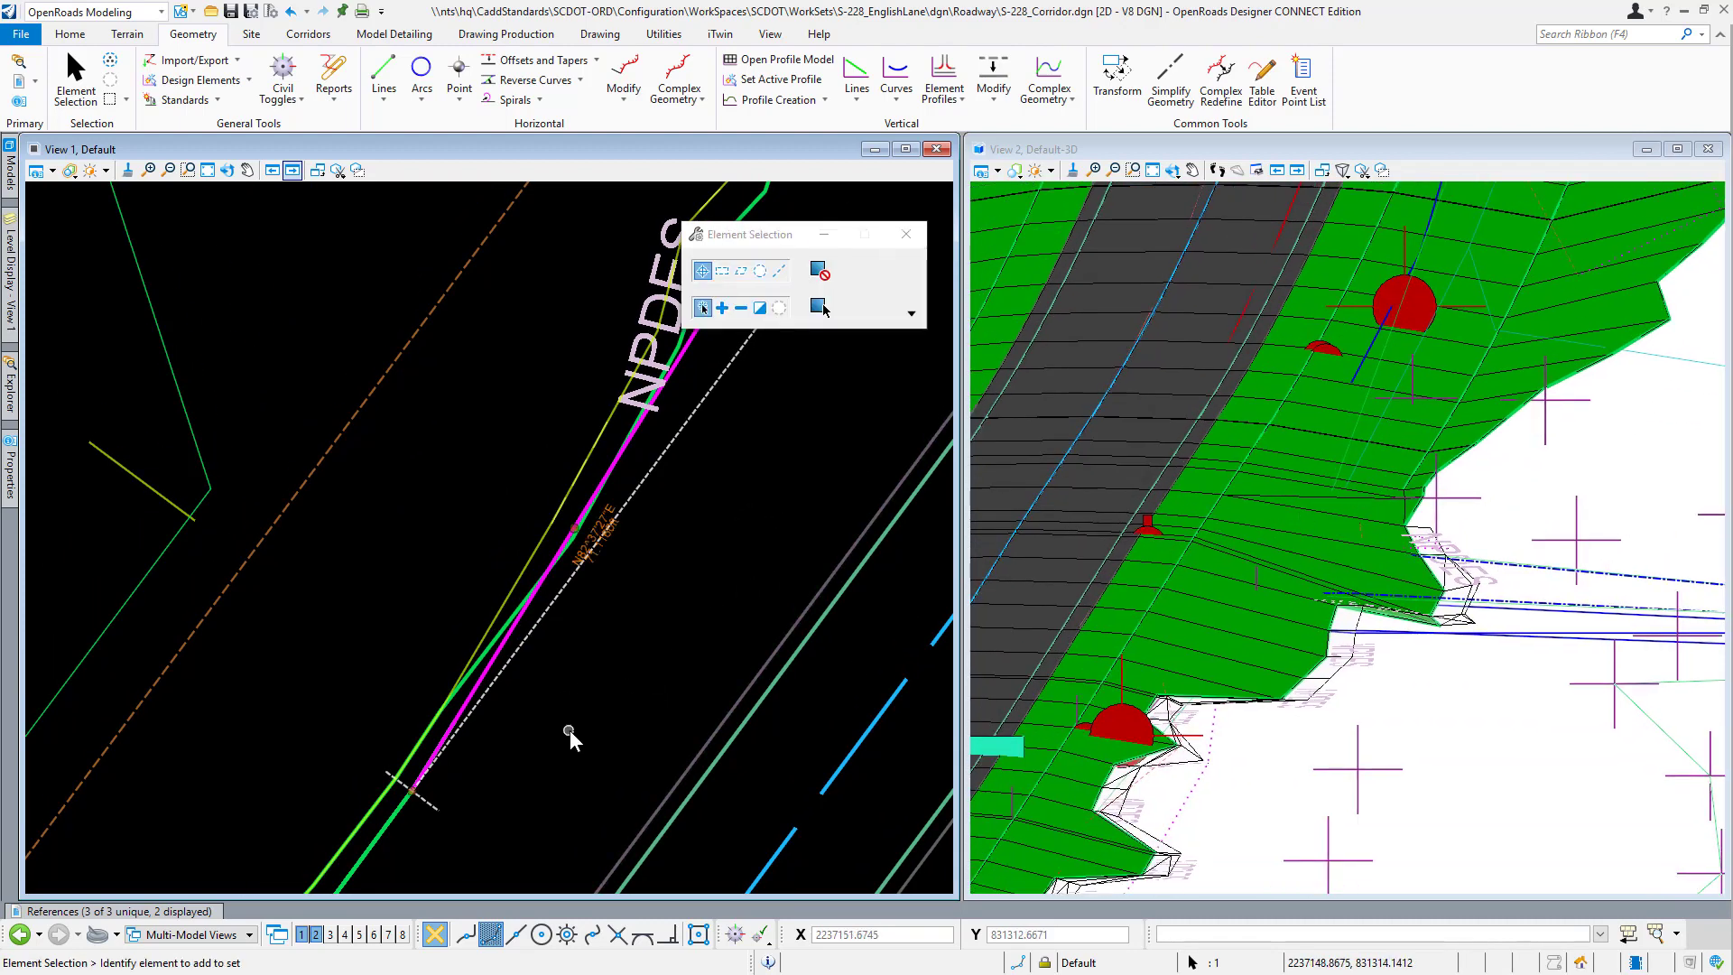
Move the start point of the Sketch1 line back and outward, beyond the left ditch line on the side away from the road.
{"action": "scroll", "coordinate": [567, 617], "scroll_direction": "up", "scroll_amount": 4}
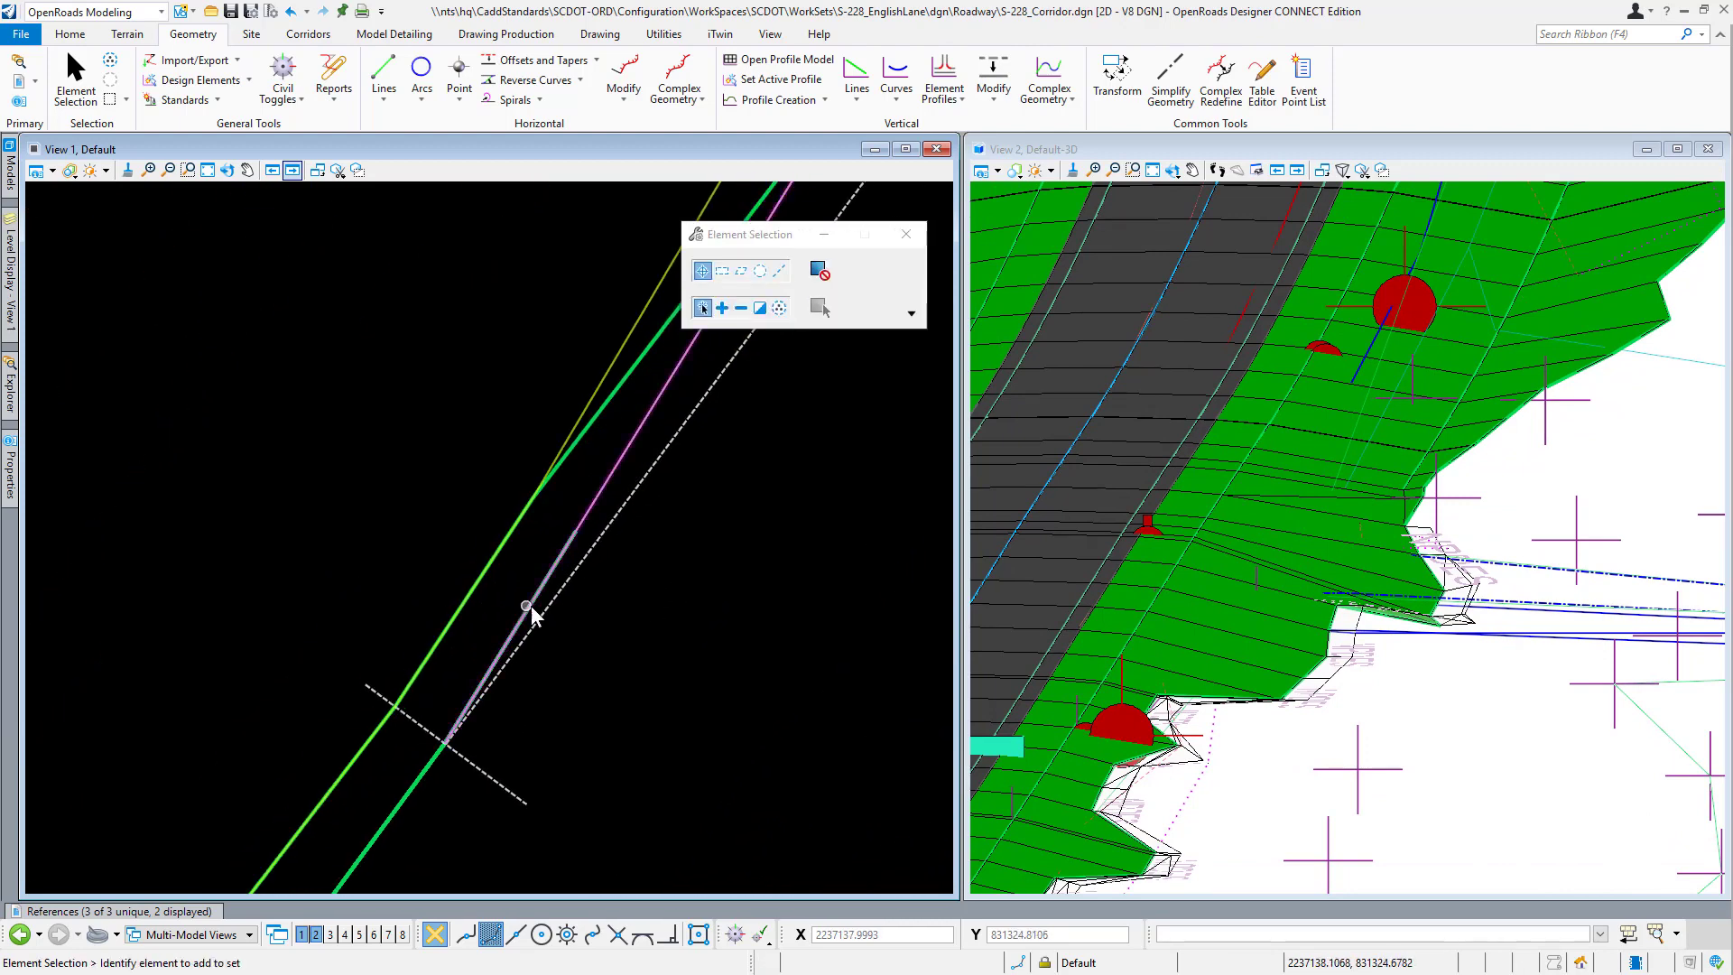
{"action": "left_click", "coordinate": [530, 607]}
{"action": "left_click", "coordinate": [442, 741]}
{"action": "scroll", "coordinate": [443, 684], "scroll_direction": "down", "scroll_amount": 1}
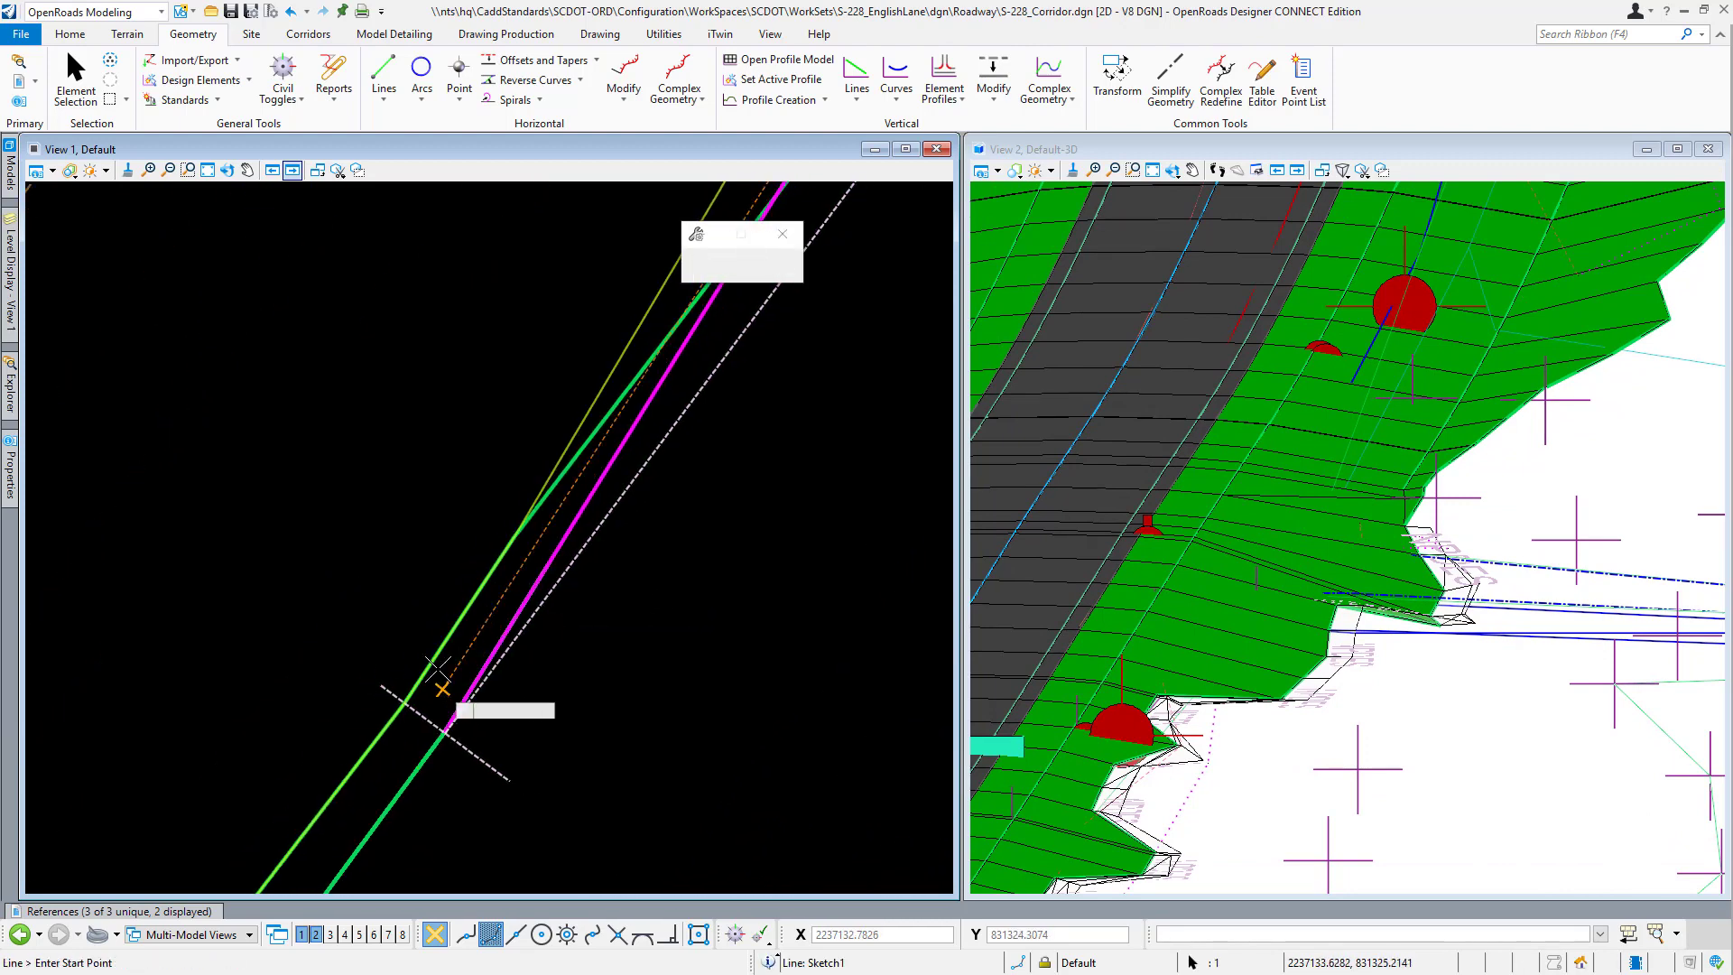
{"action": "scroll", "coordinate": [438, 669], "scroll_direction": "down", "scroll_amount": 2}
{"action": "middle_click_drag", "start_coordinate": [298, 744], "coordinate": [484, 592]}
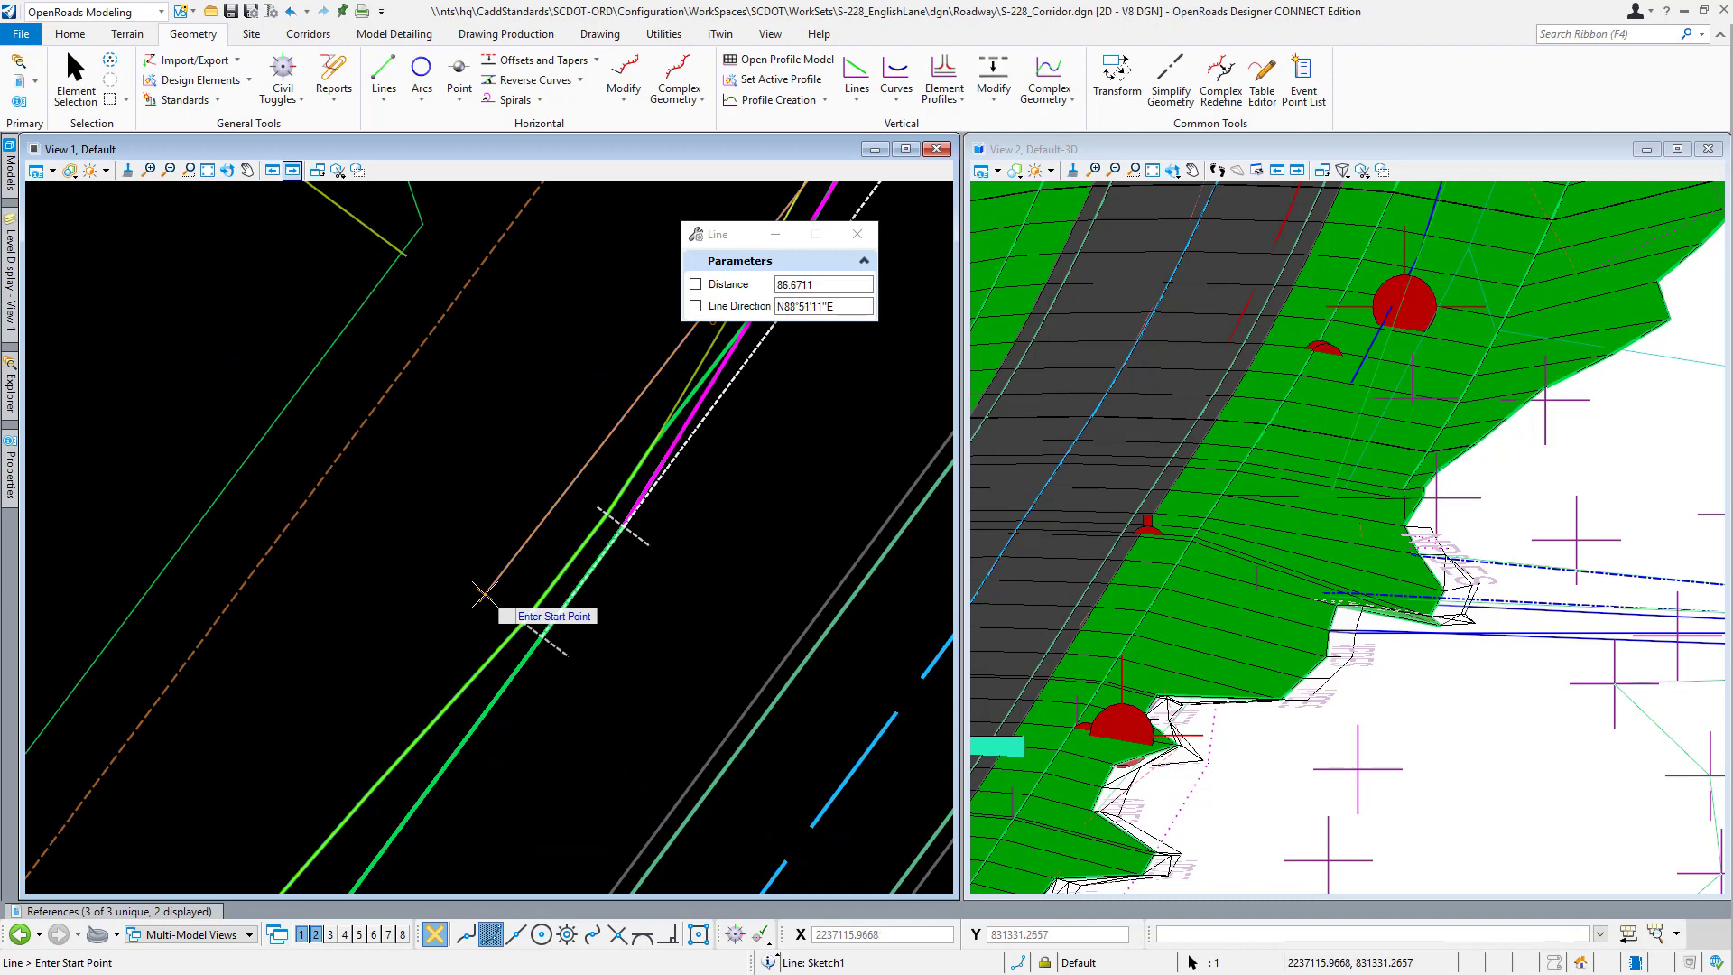
{"action": "left_click", "coordinate": [485, 594]}
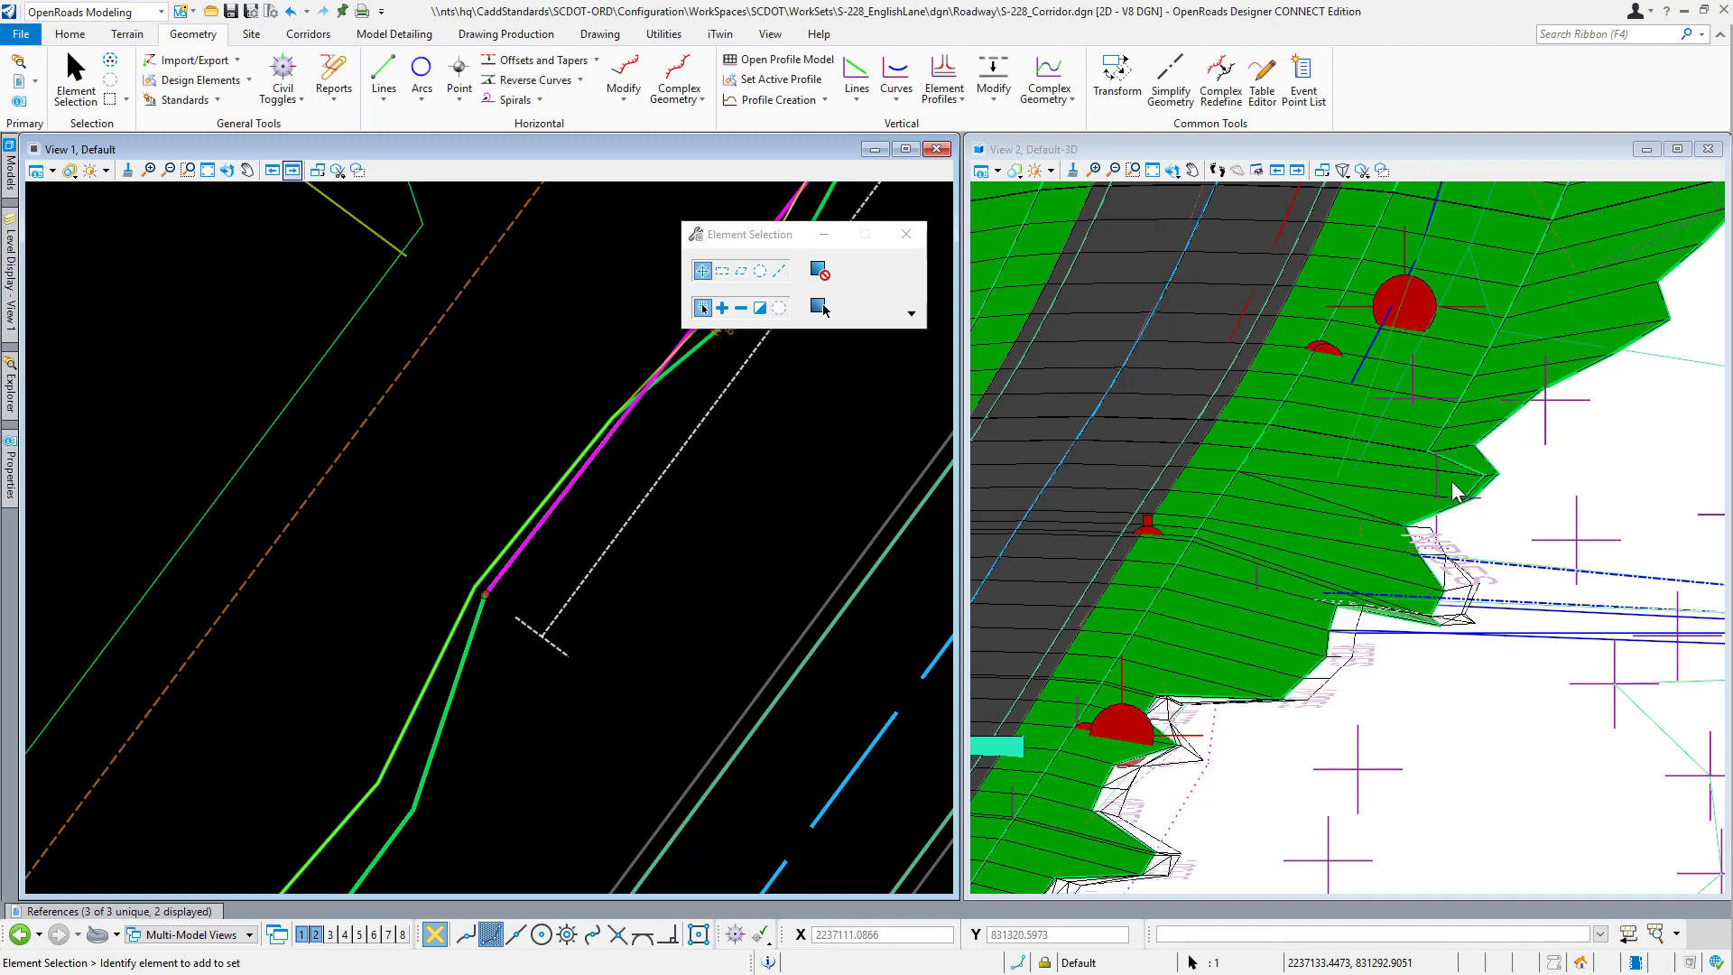
Pull the far end point of the Sketch1 line back and away from the road, about 62.90 ft long at N81°29'24"E.
{"action": "middle_click_drag", "start_coordinate": [677, 520], "coordinate": [541, 692]}
{"action": "scroll", "coordinate": [486, 665], "scroll_direction": "down", "scroll_amount": 2}
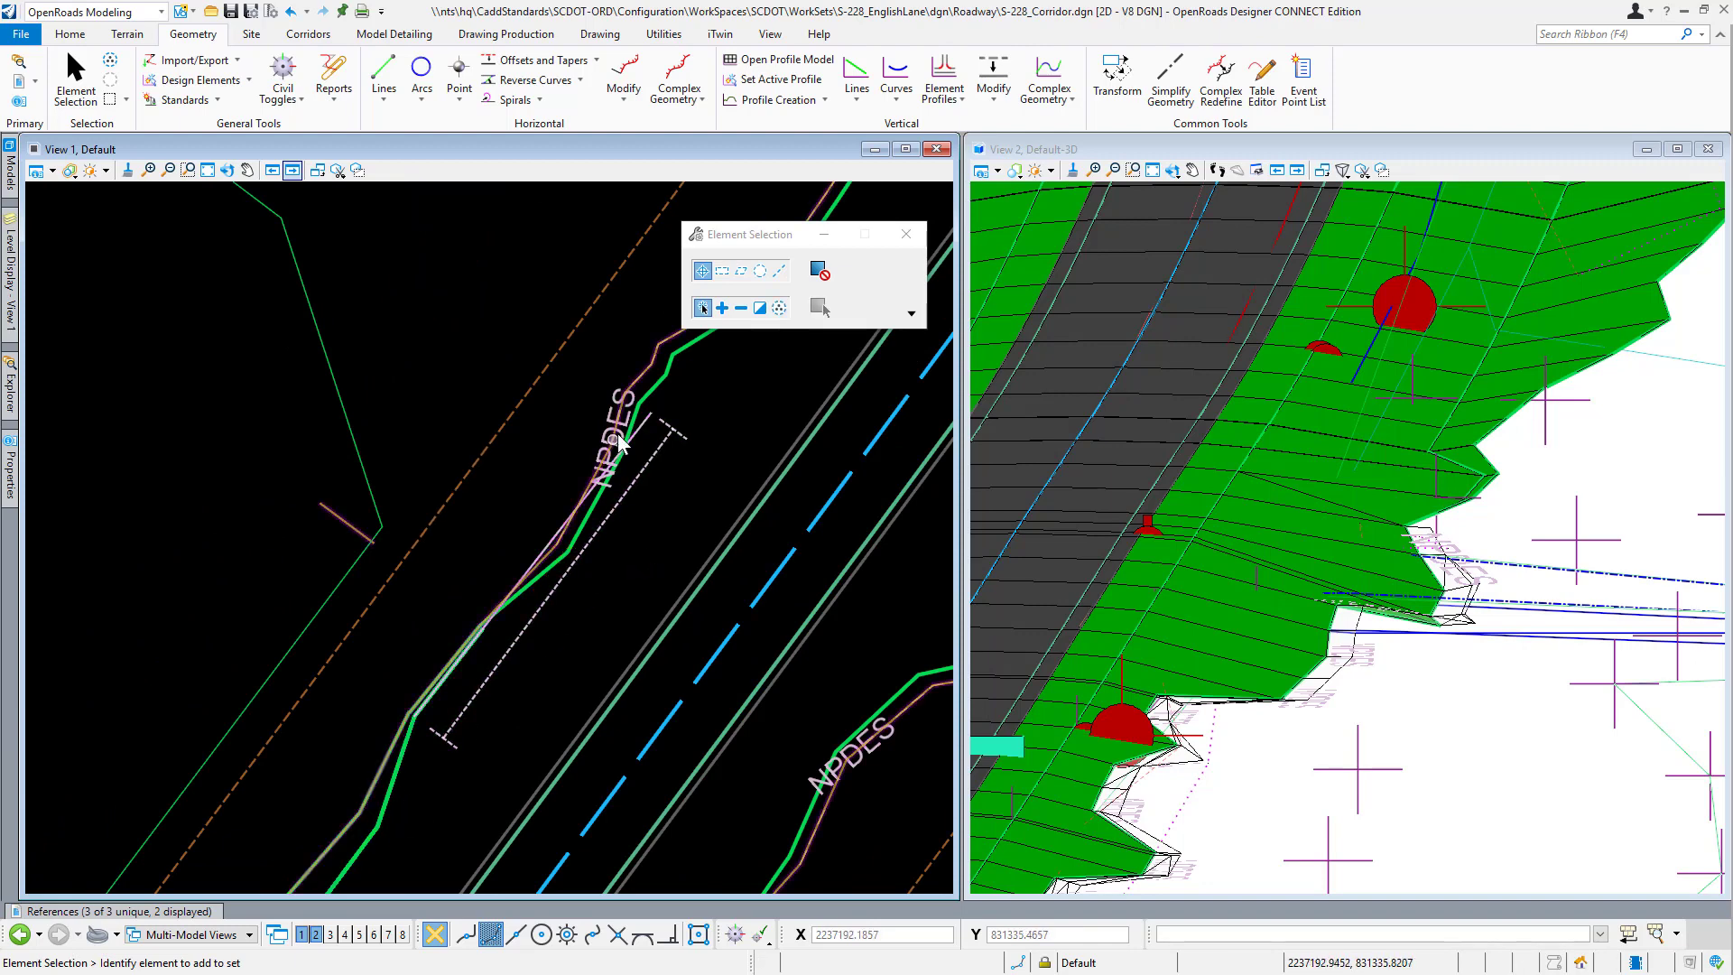
{"action": "left_click", "coordinate": [656, 417]}
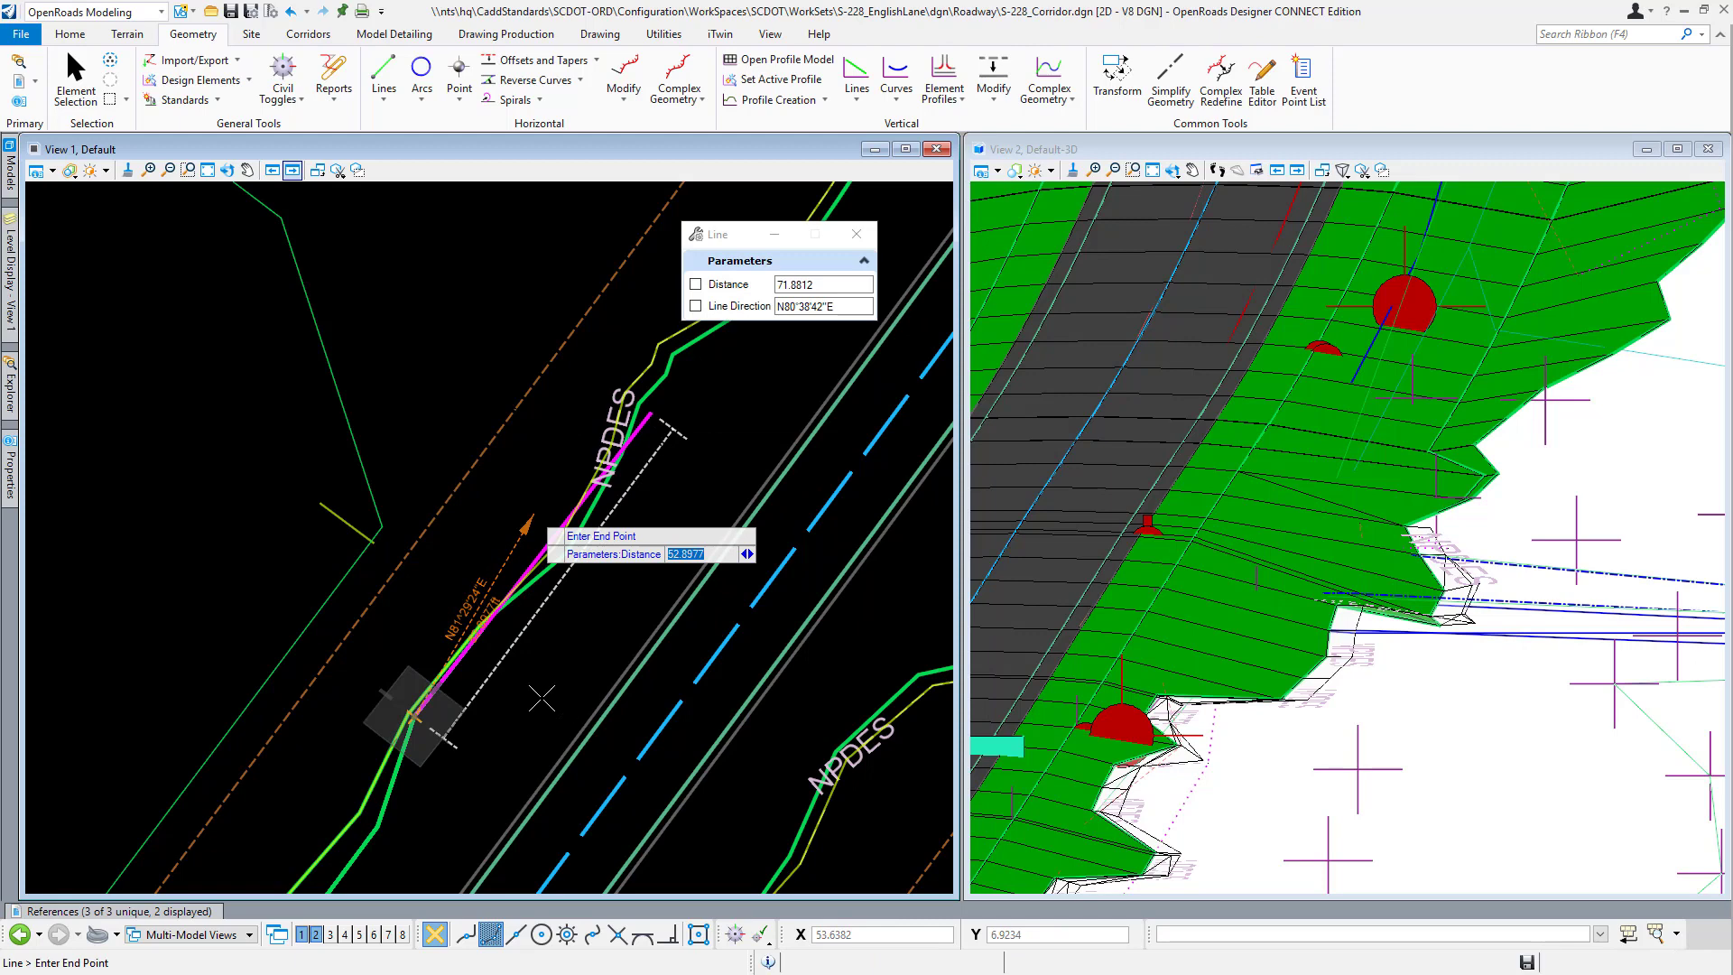
{"action": "left_click", "coordinate": [534, 516]}
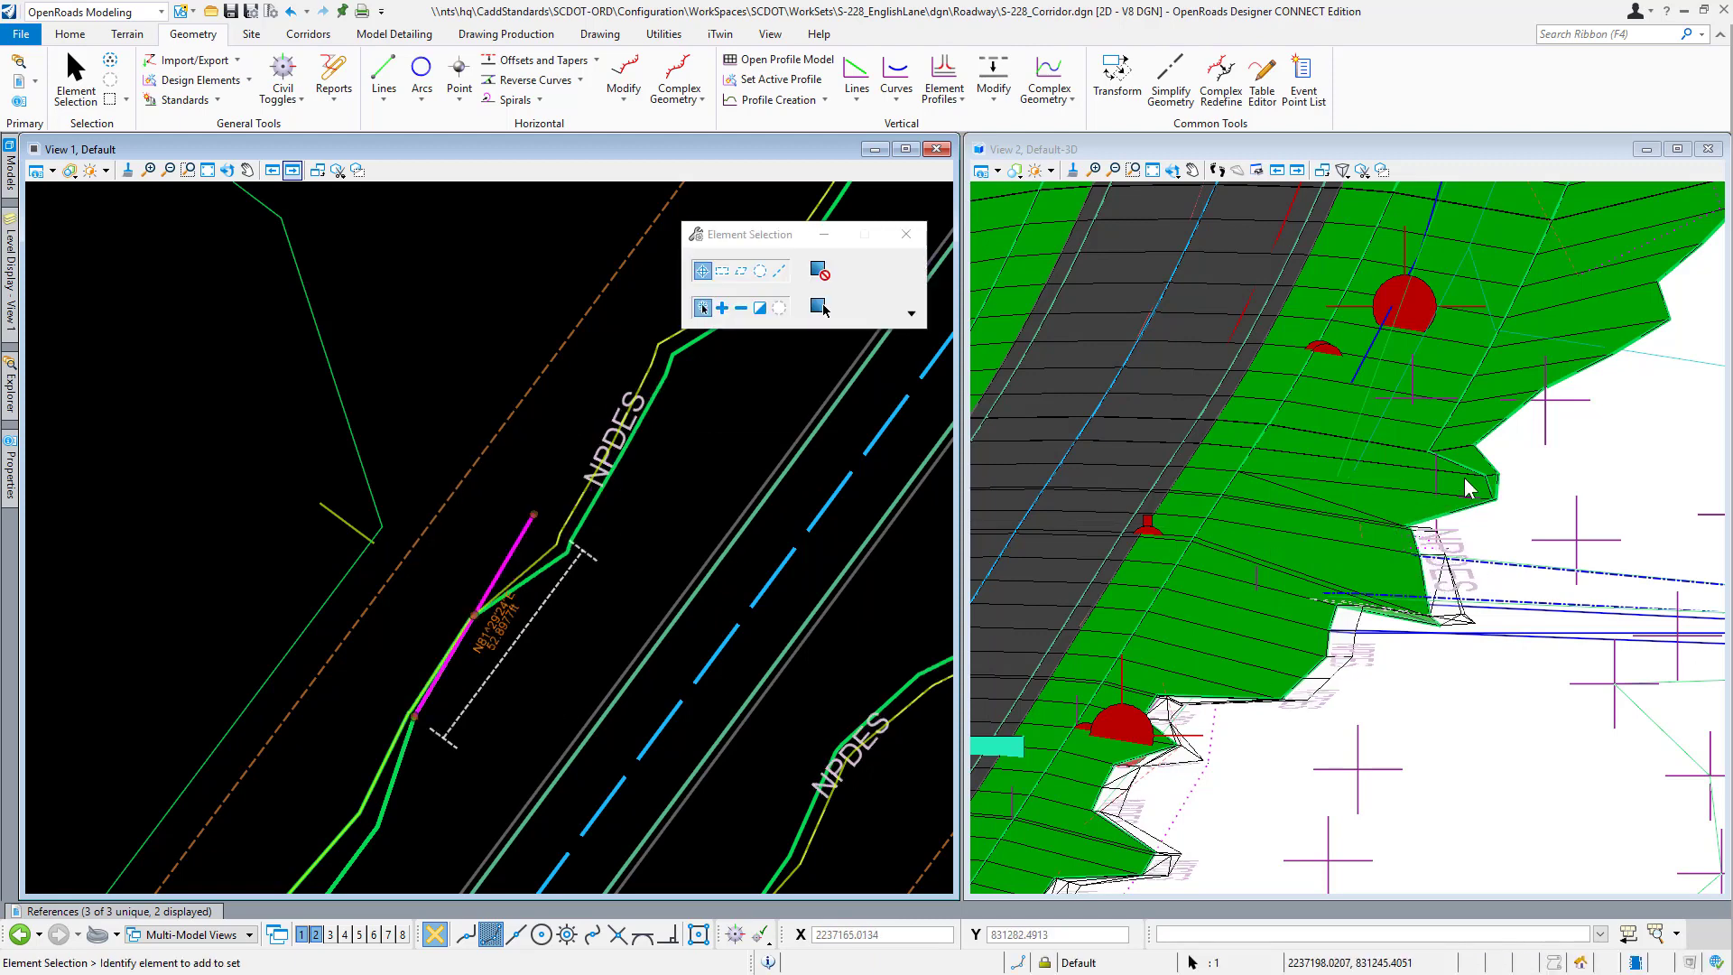
{"action": "left_click", "coordinate": [519, 762]}
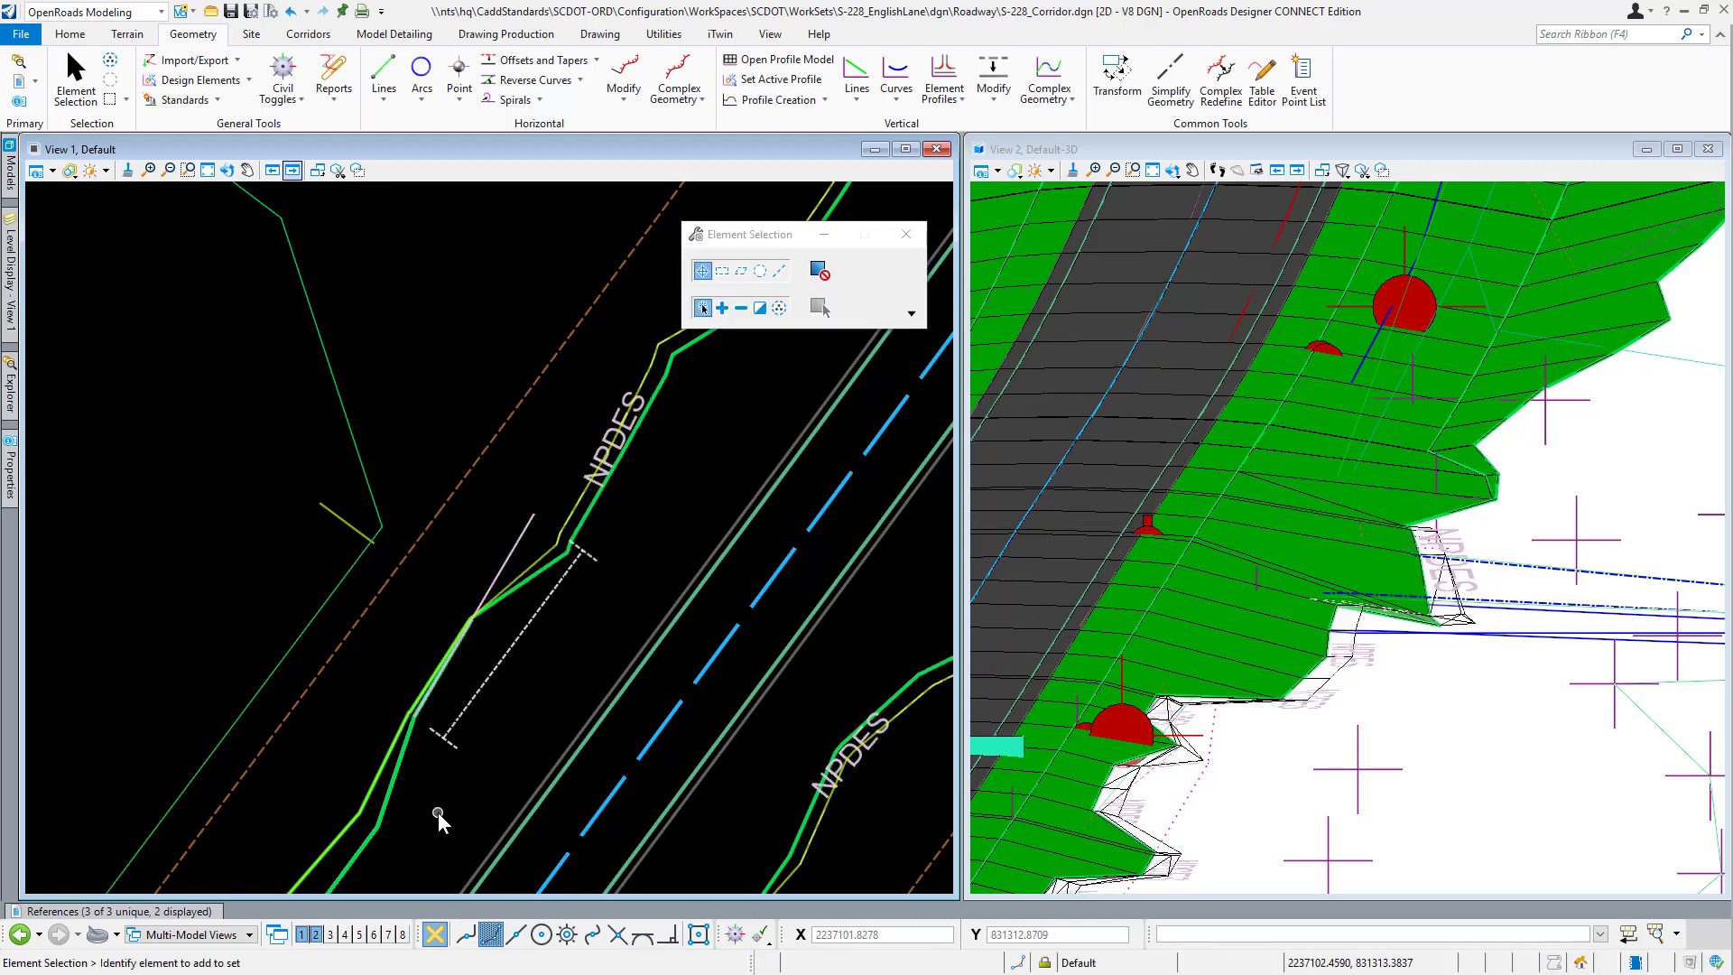
{"action": "middle_click_drag", "start_coordinate": [437, 810], "coordinate": [505, 606]}
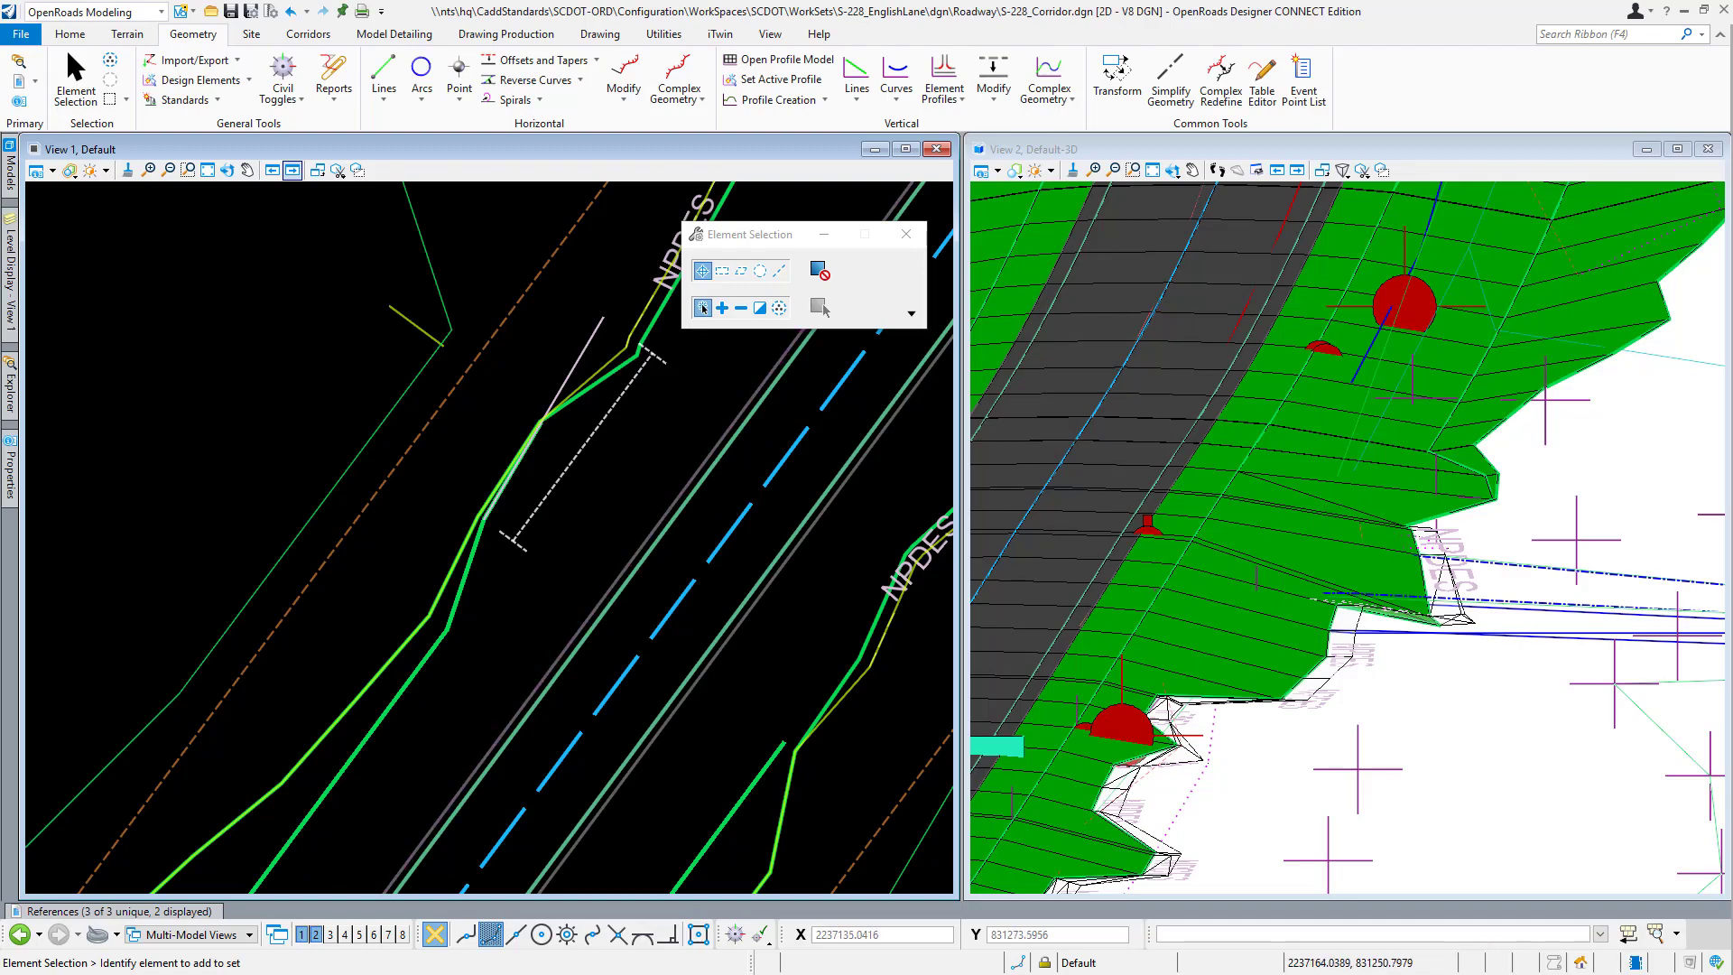